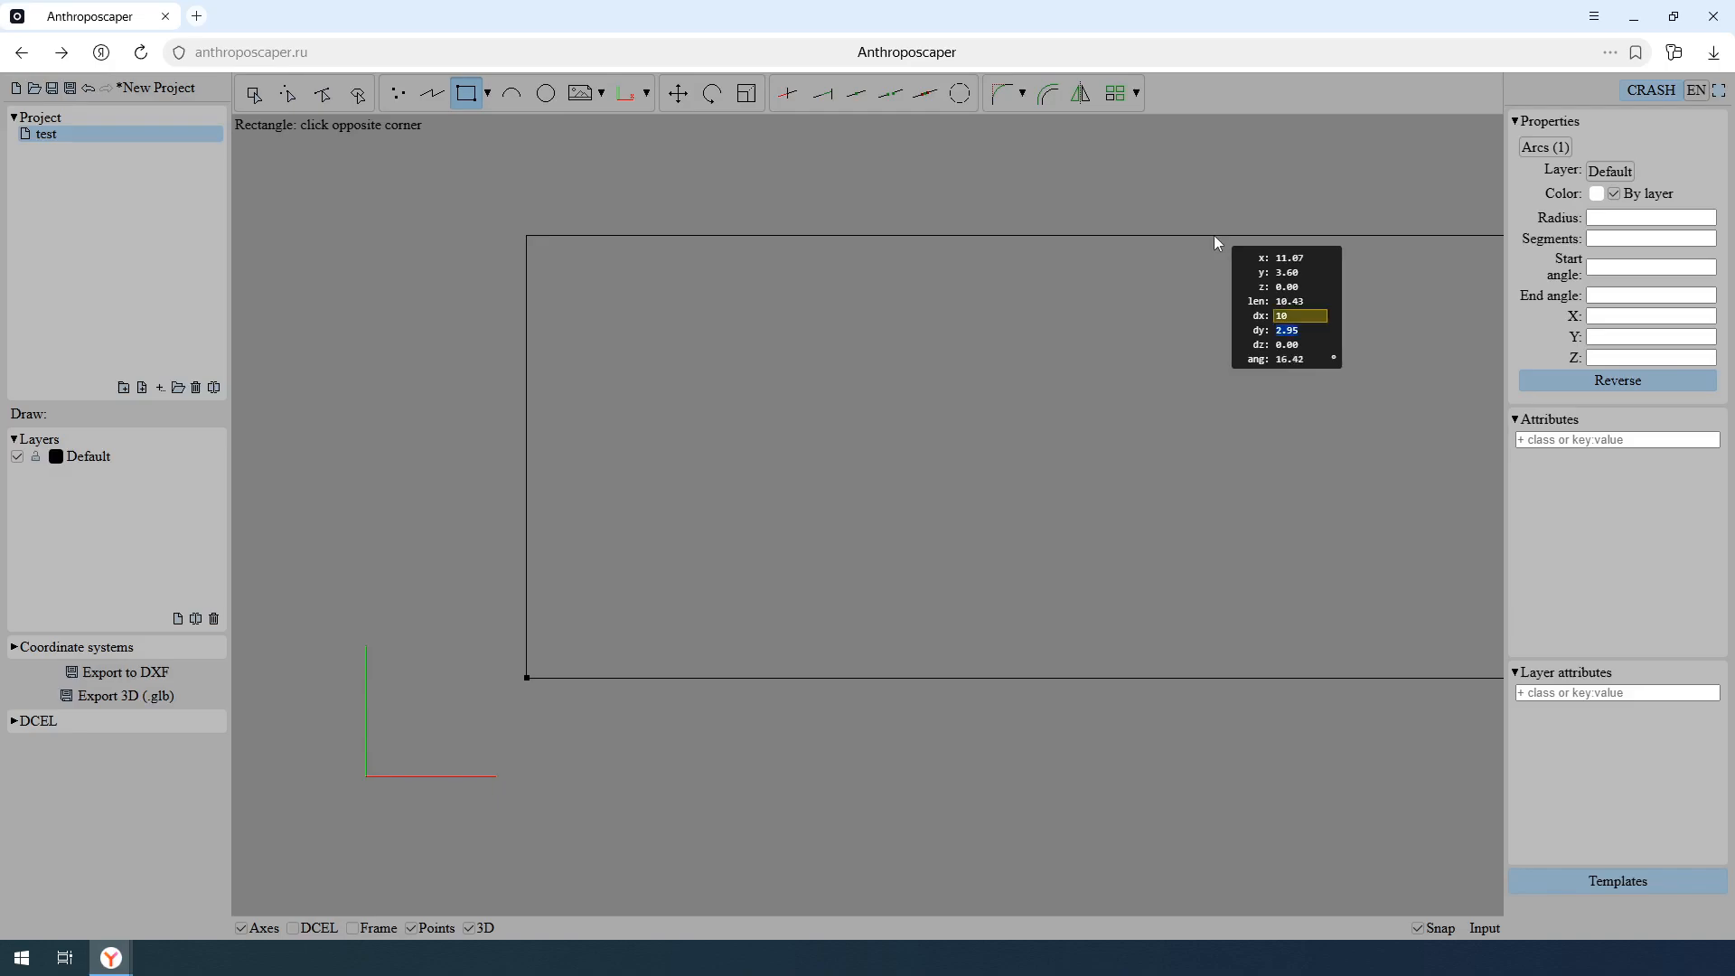
- Finish the 10-unit-wide rectangle with a height of 8 and end the Rectangle command
type("8")
key("Tab")
key("Return")
scroll(869, 480, "down", 5)
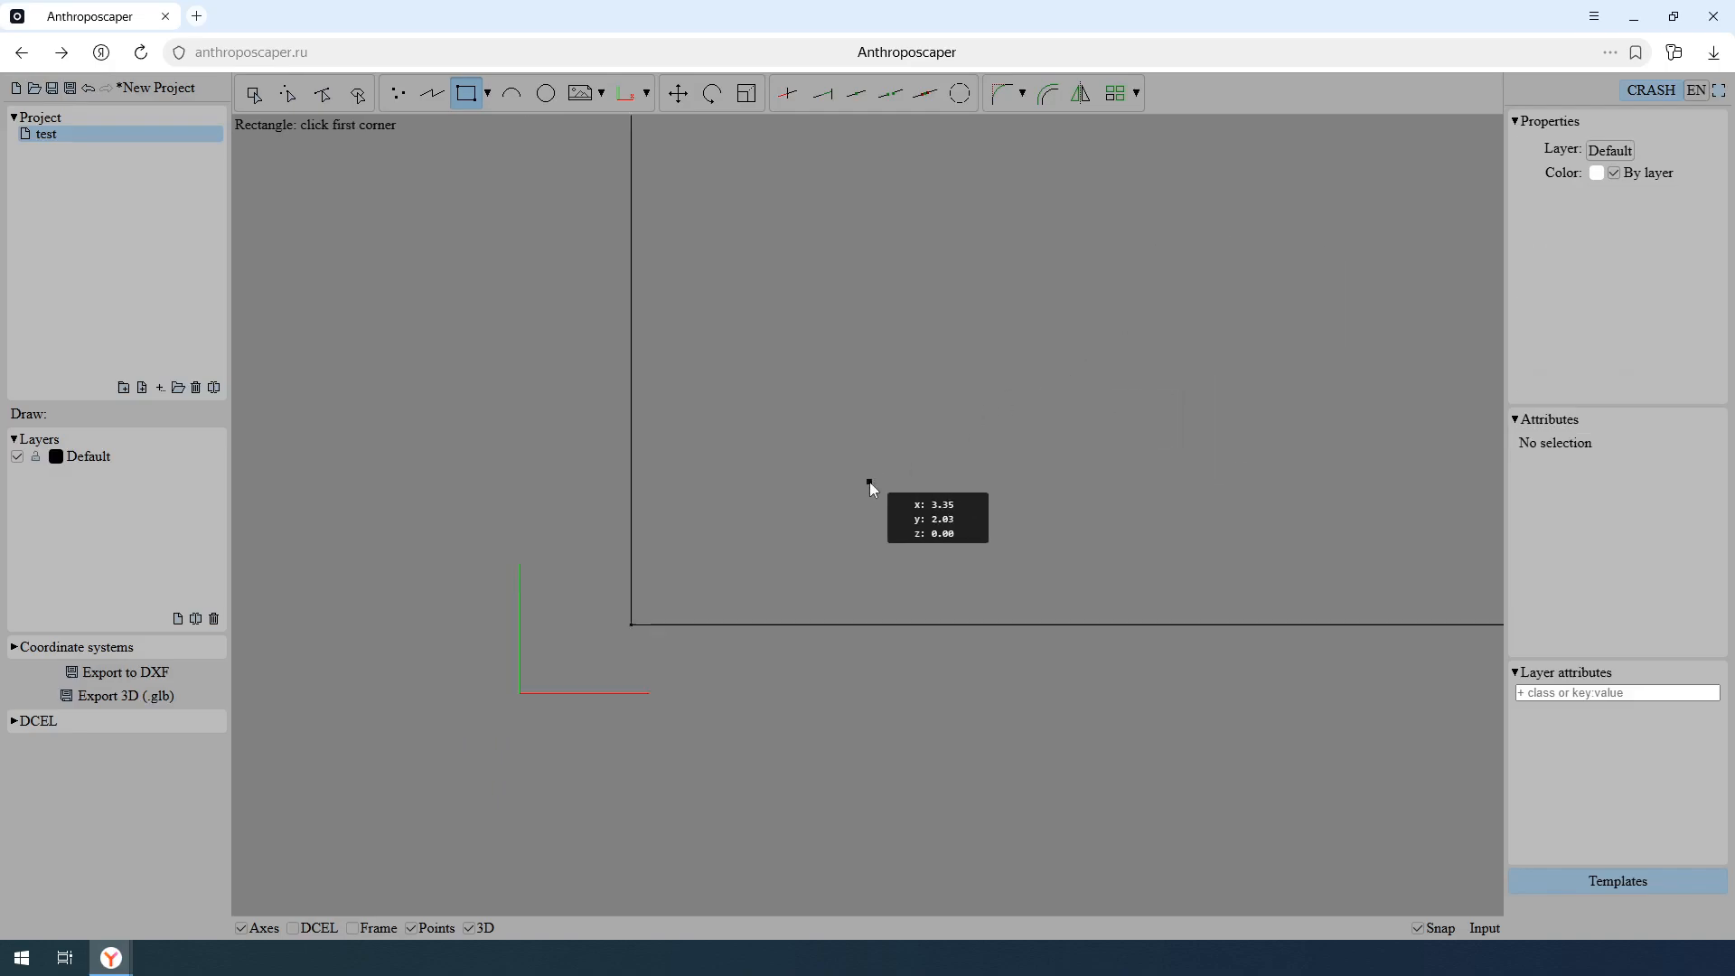
middle_click_drag(1060, 382, 910, 492)
key("Escape")
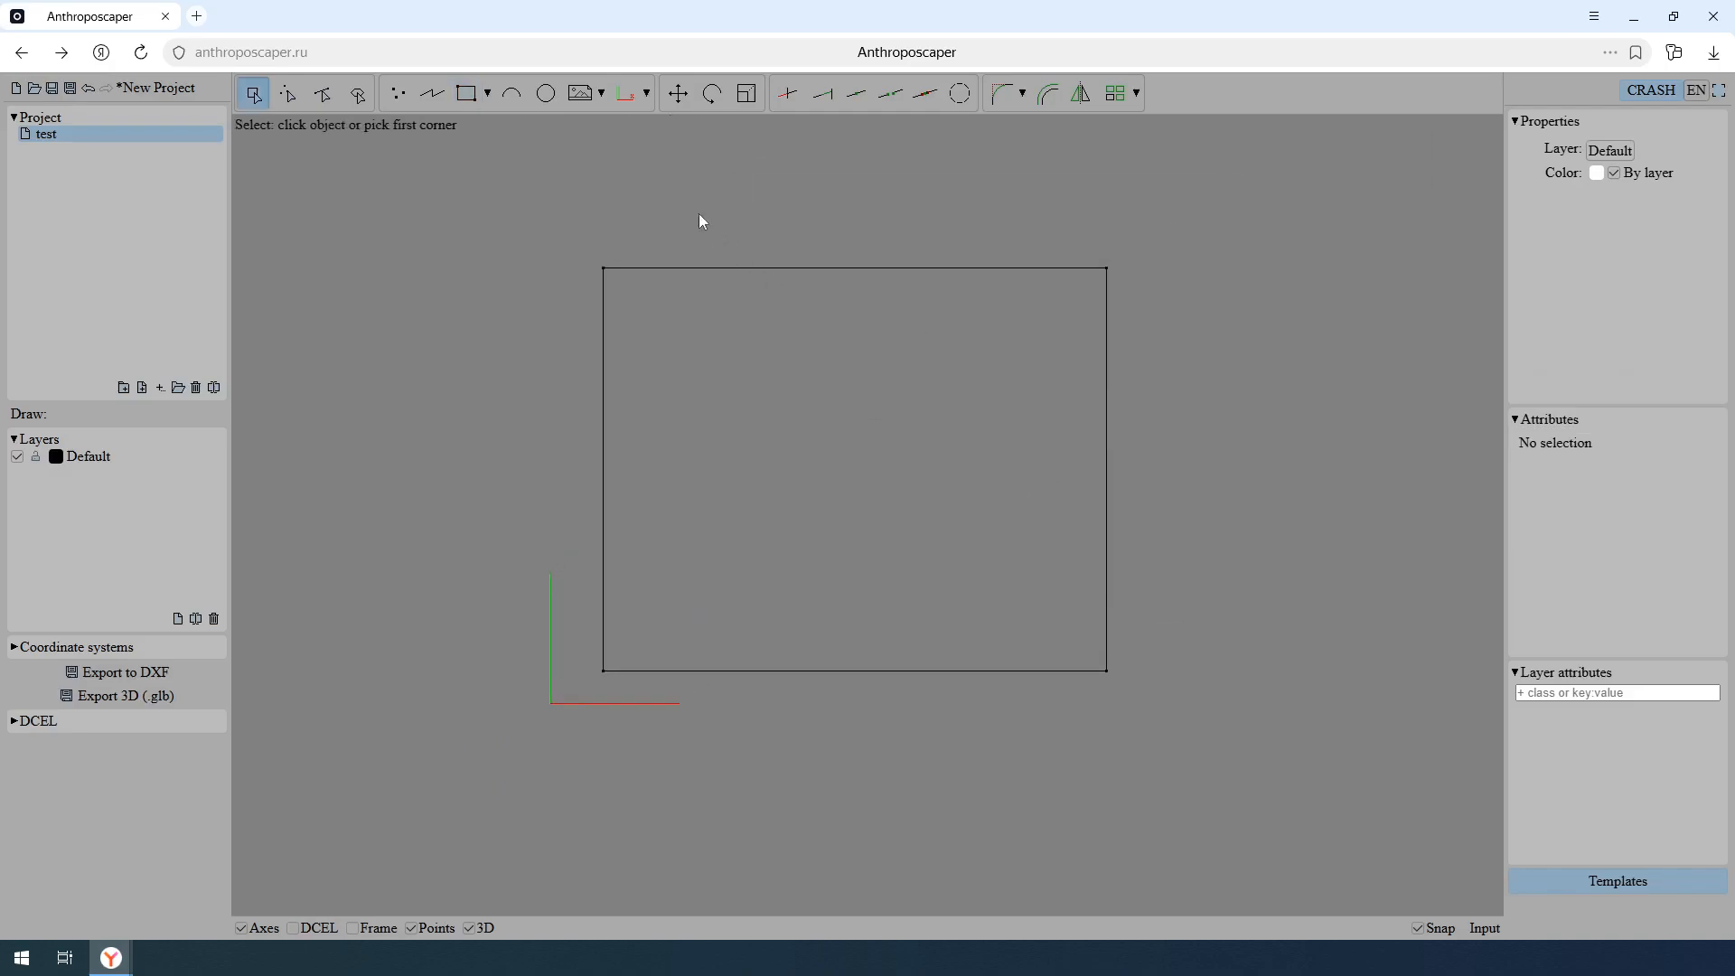
- Draw a polyline from the rectangle's left edge at about Y 4.94, horizontally through two points, and down to the rectangle's lower-right corner
left_click(431, 93)
scroll(860, 498, "up", 3)
scroll(852, 505, "down", 1)
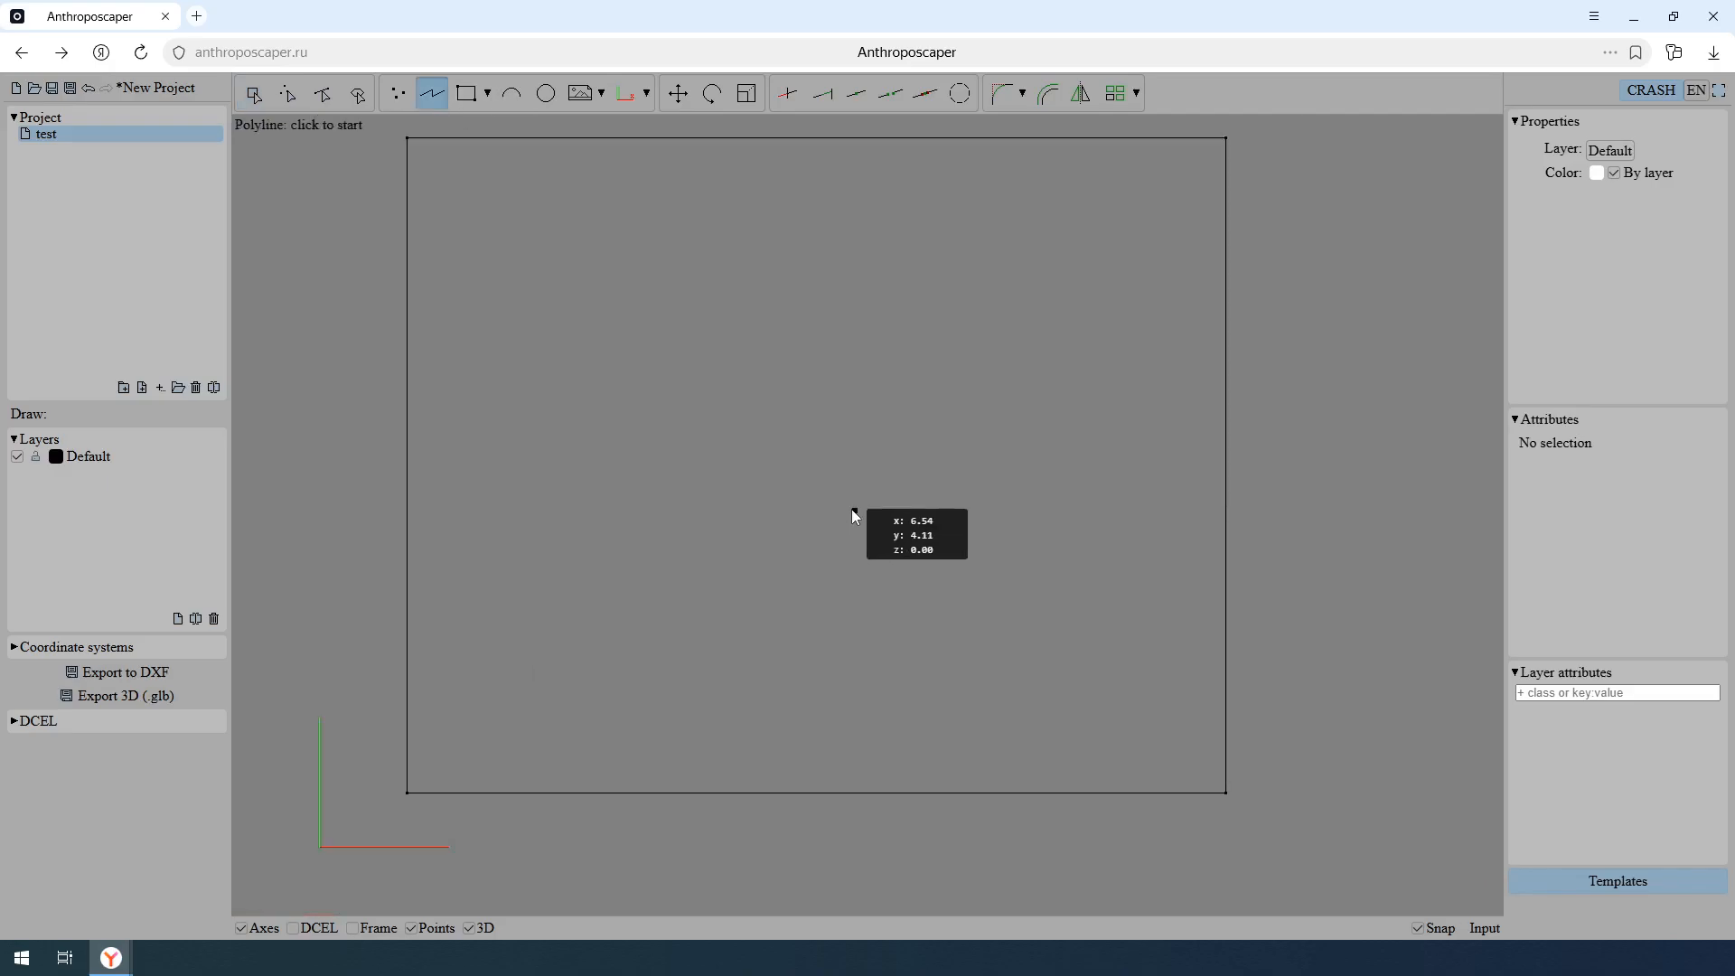
left_click(406, 443)
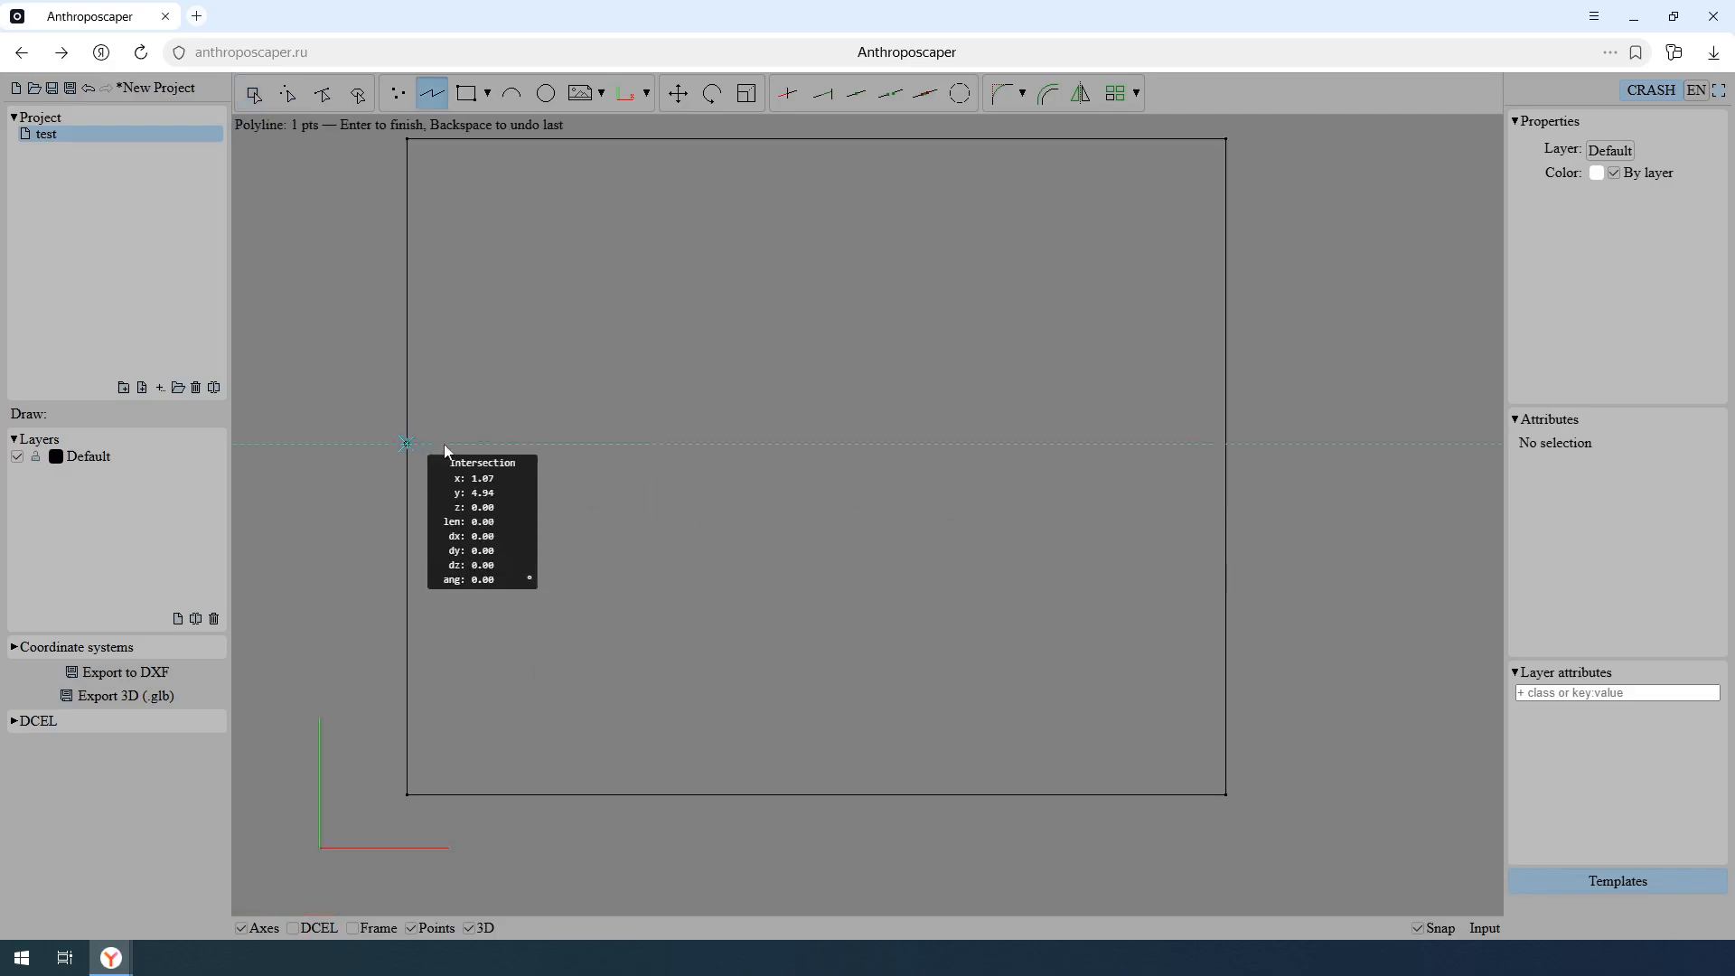
left_click(670, 443)
left_click(865, 444)
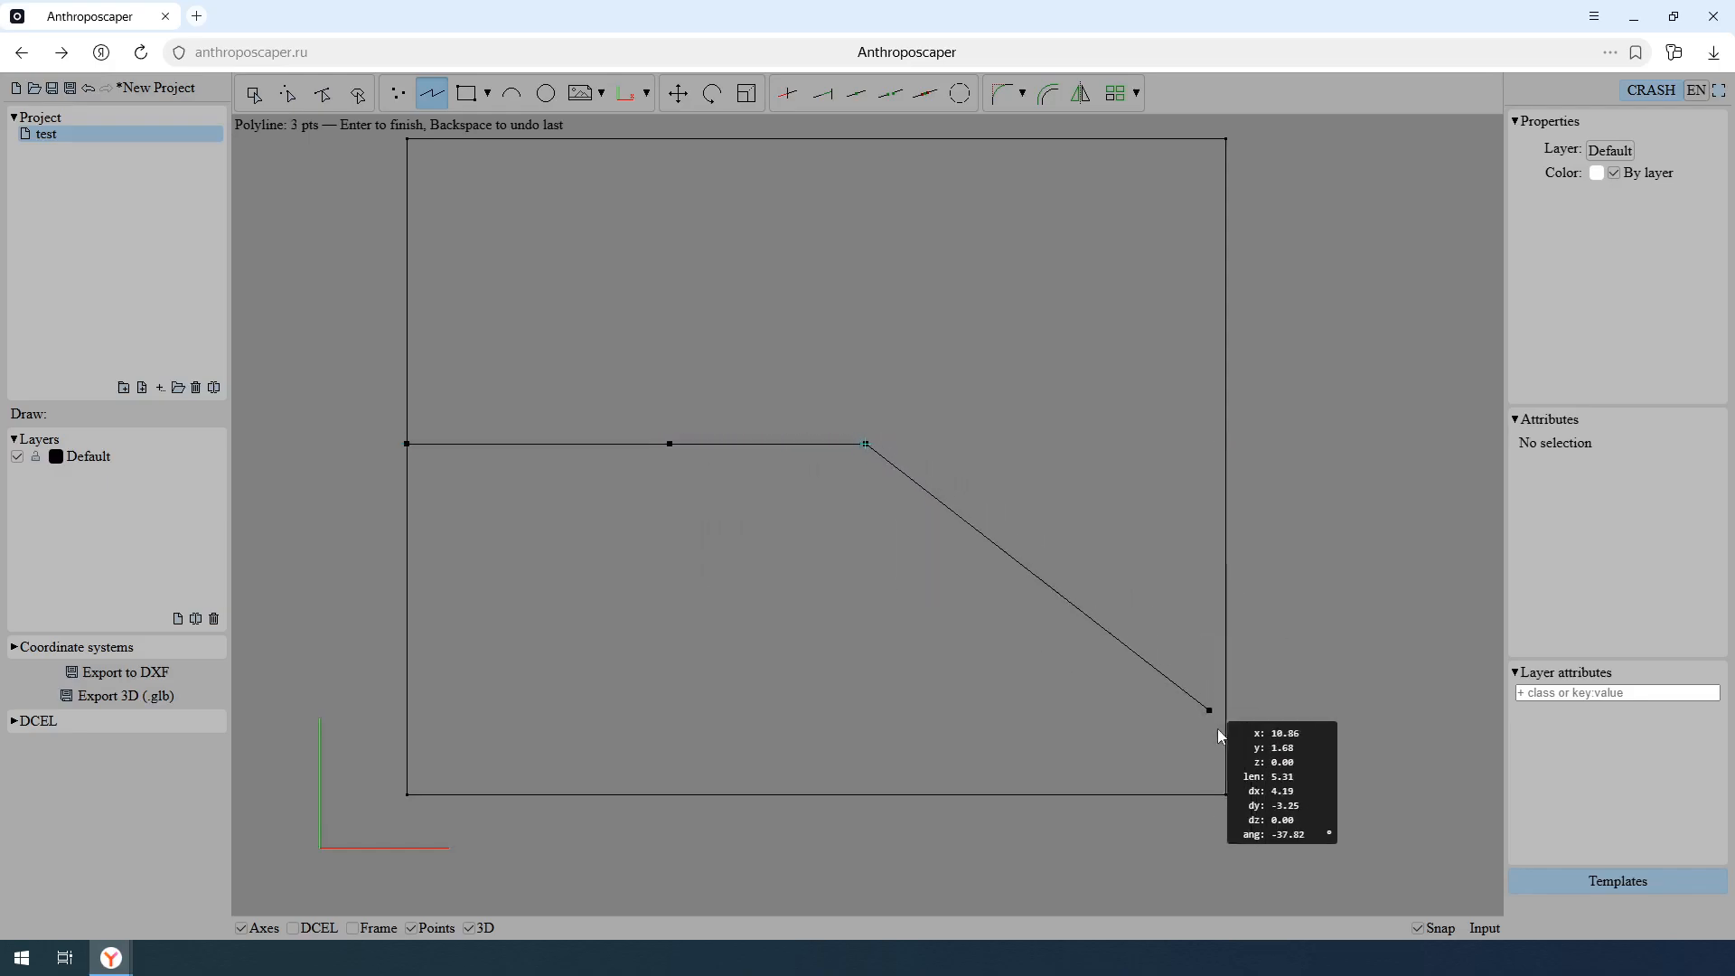
left_click(1225, 794)
key("Return")
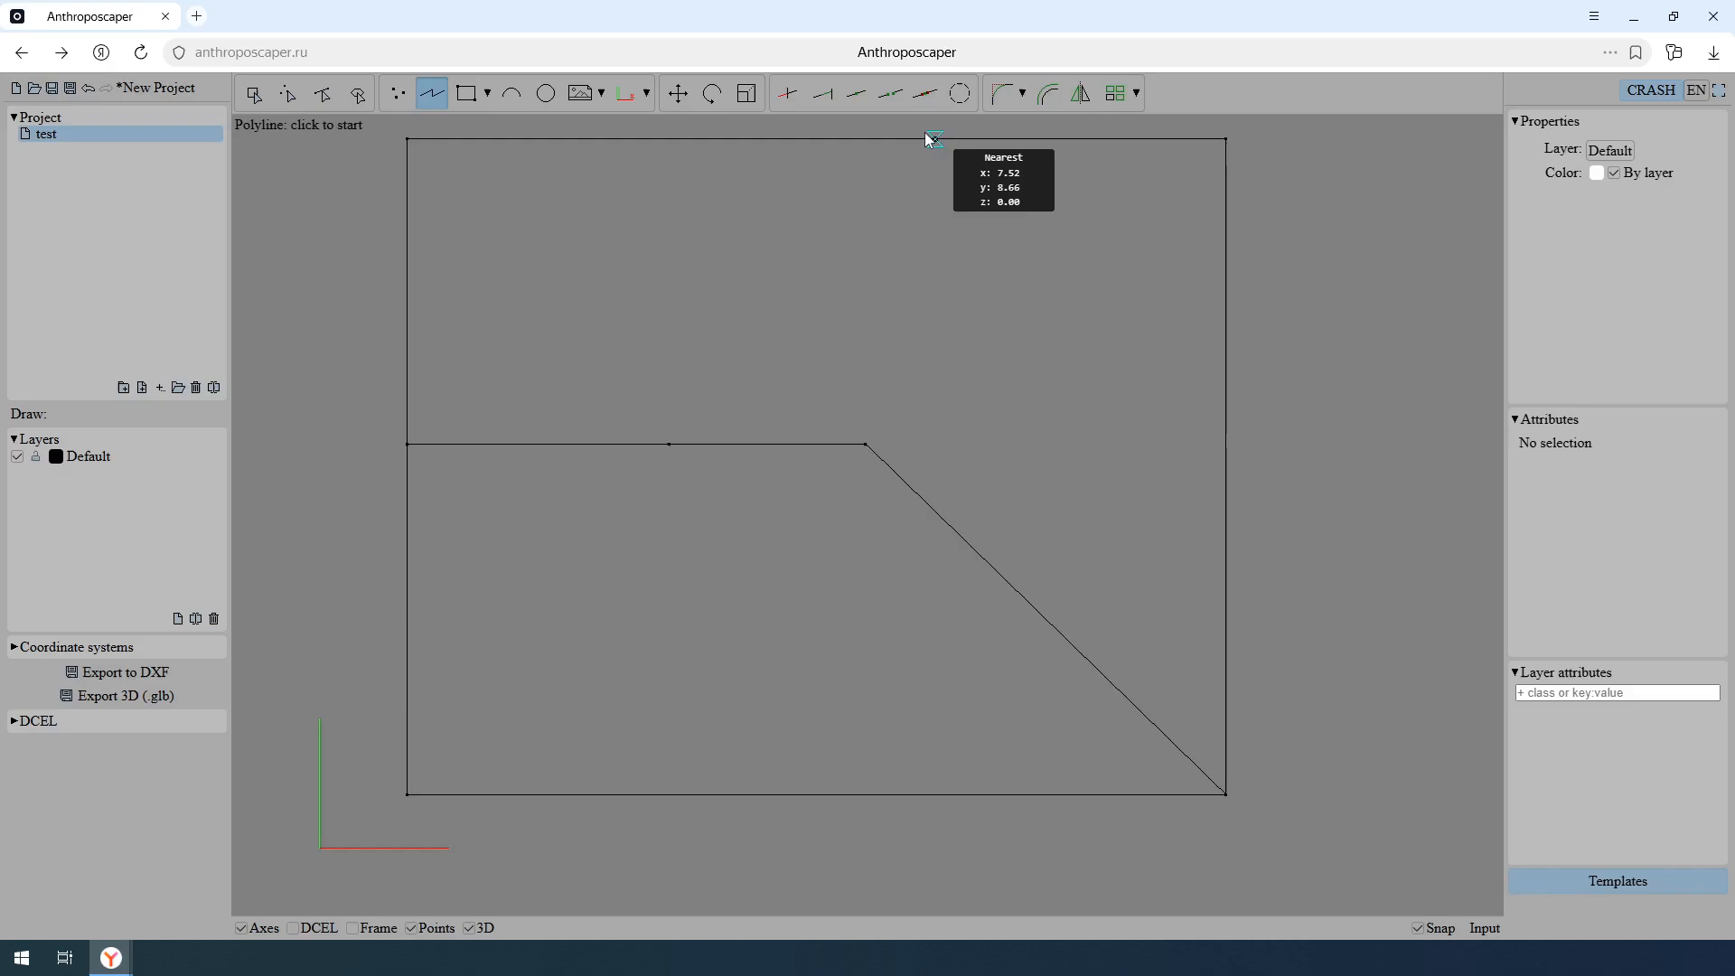
- Fillet the bend in the polyline with a radius of about 5.89
left_click(1002, 93)
left_click_drag(867, 431, 819, 534)
left_click(253, 93)
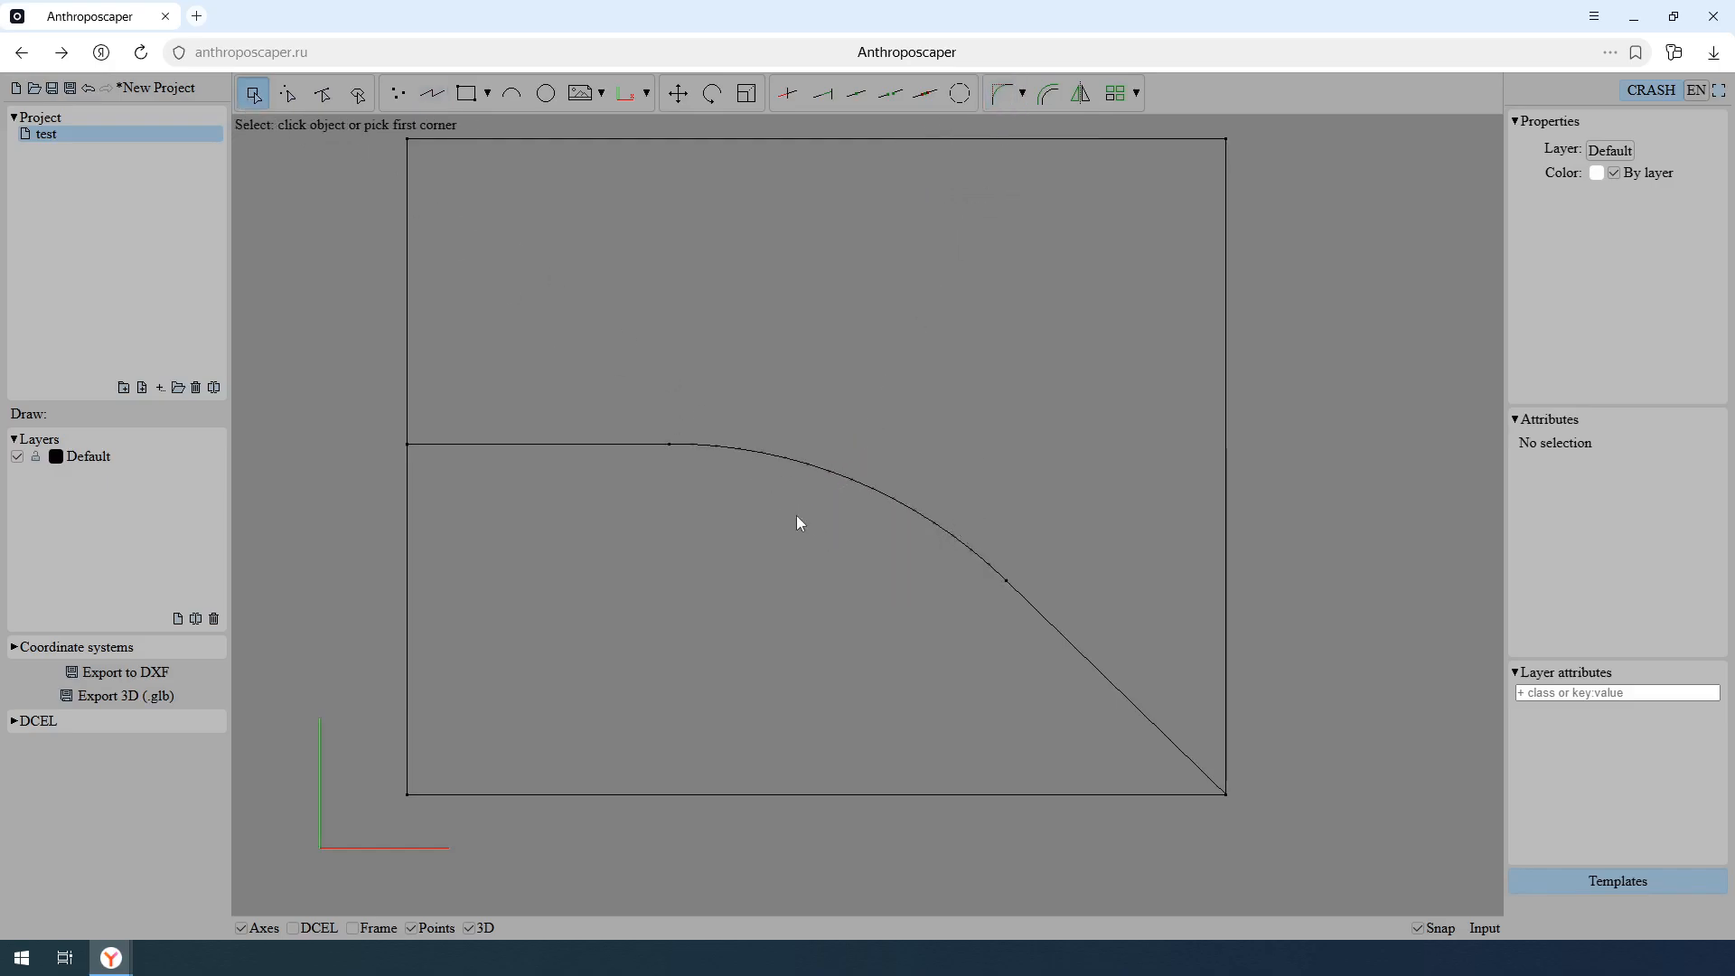
- Try 3 segments on the fillet arc and settle on 5 segments
left_click(841, 561)
left_click(750, 462)
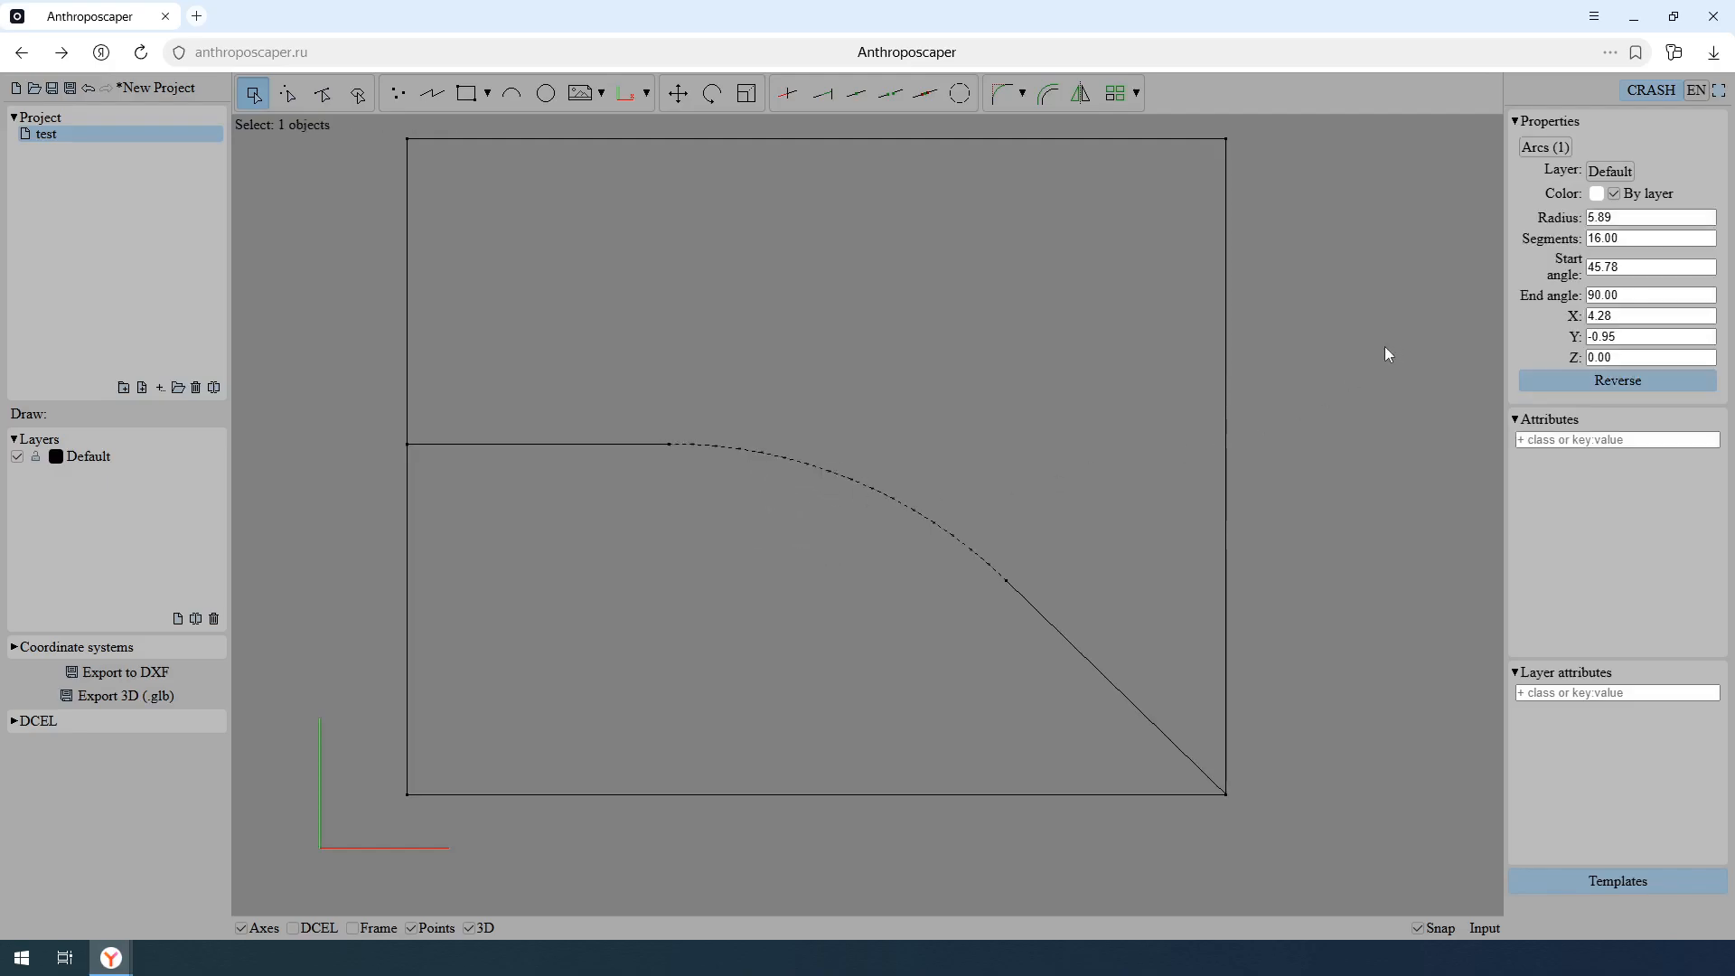
left_click_drag(1637, 237, 1522, 246)
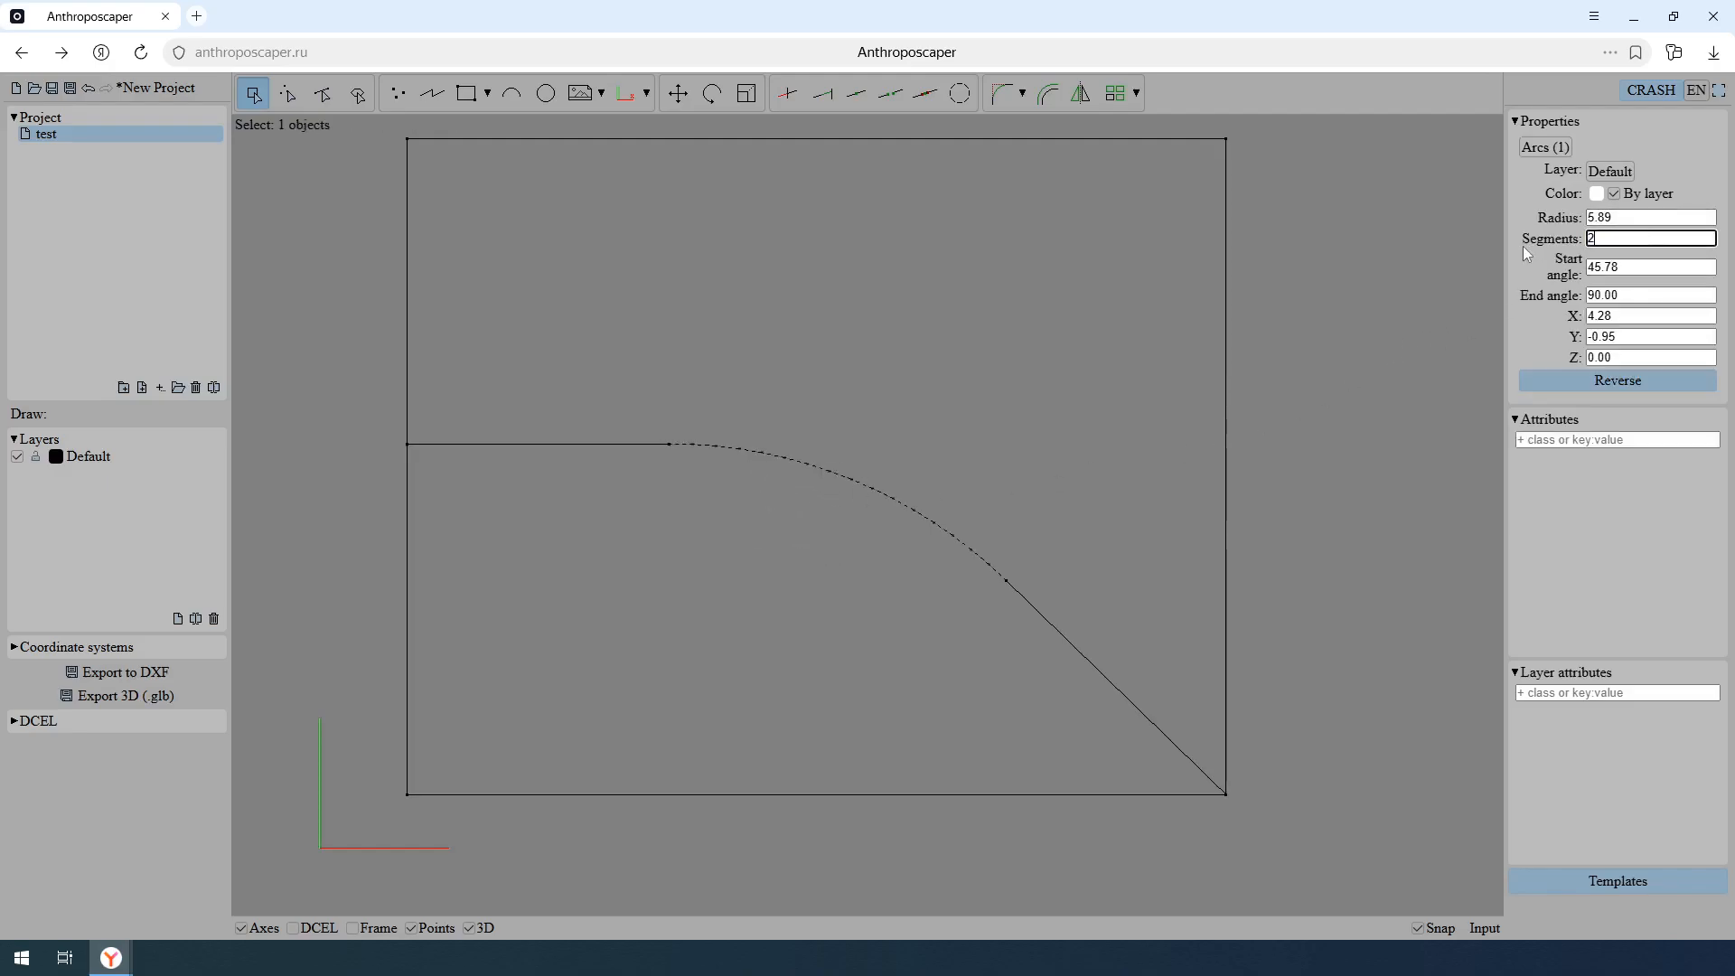
type("2")
left_click_drag(1625, 236, 1449, 236)
type("3")
key("Return")
left_click(1645, 237)
left_click_drag(1645, 237, 1499, 242)
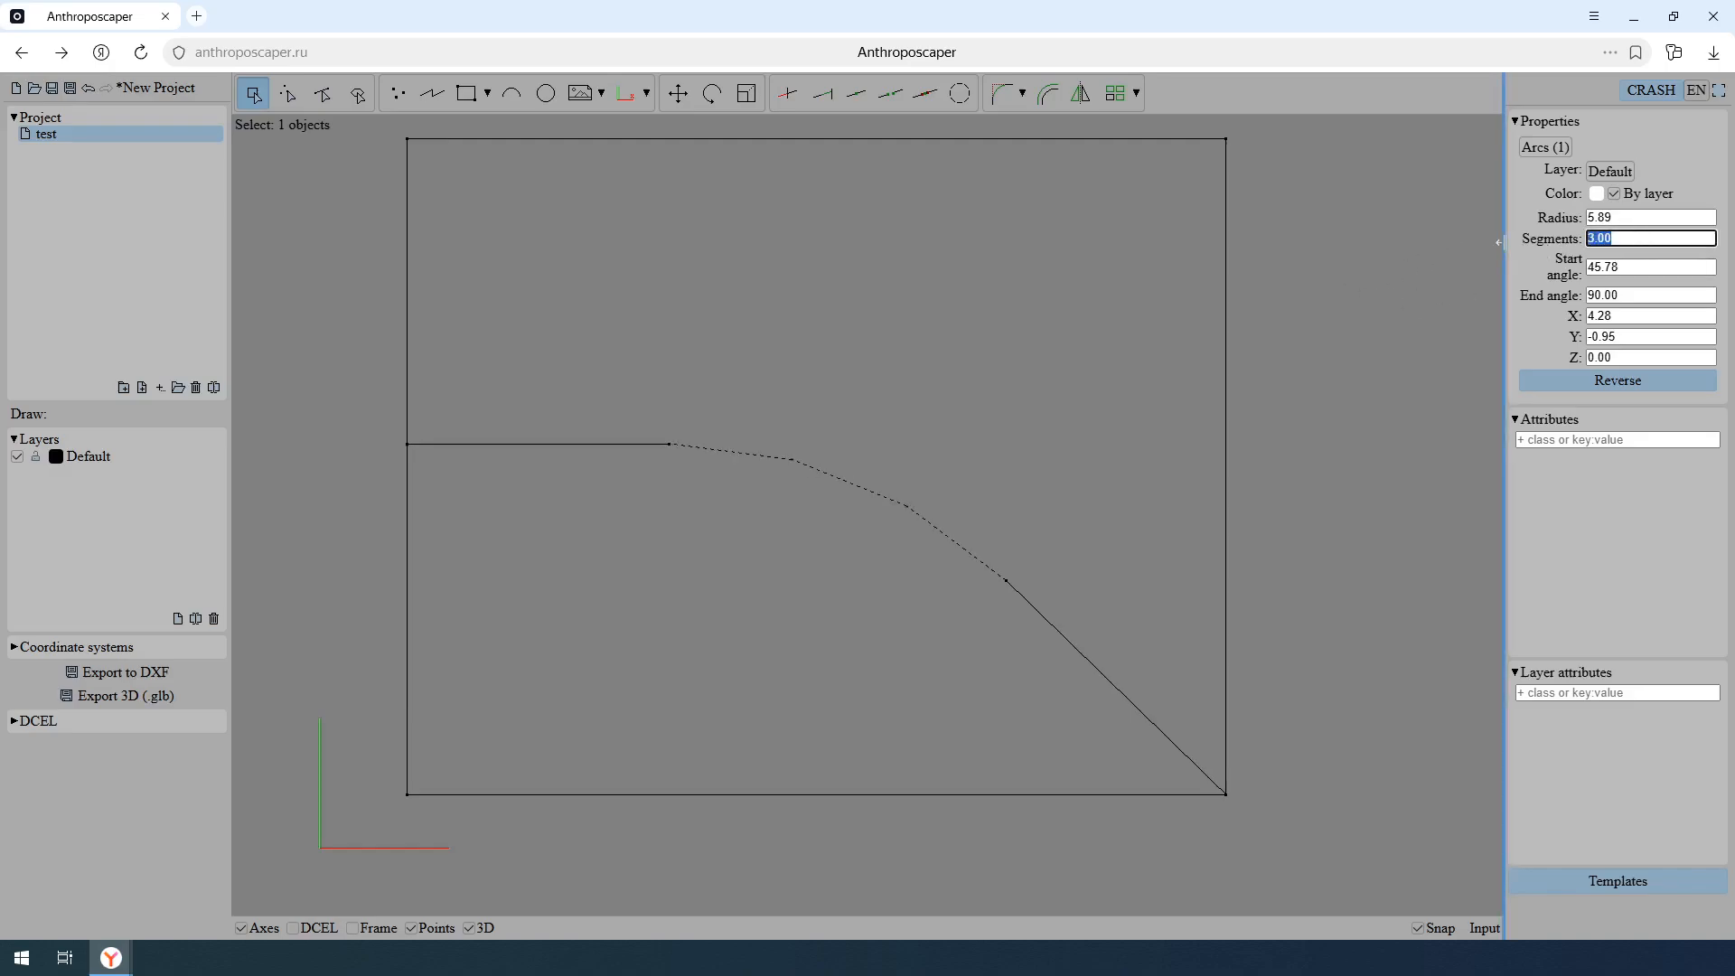
type("1m")
key("Return")
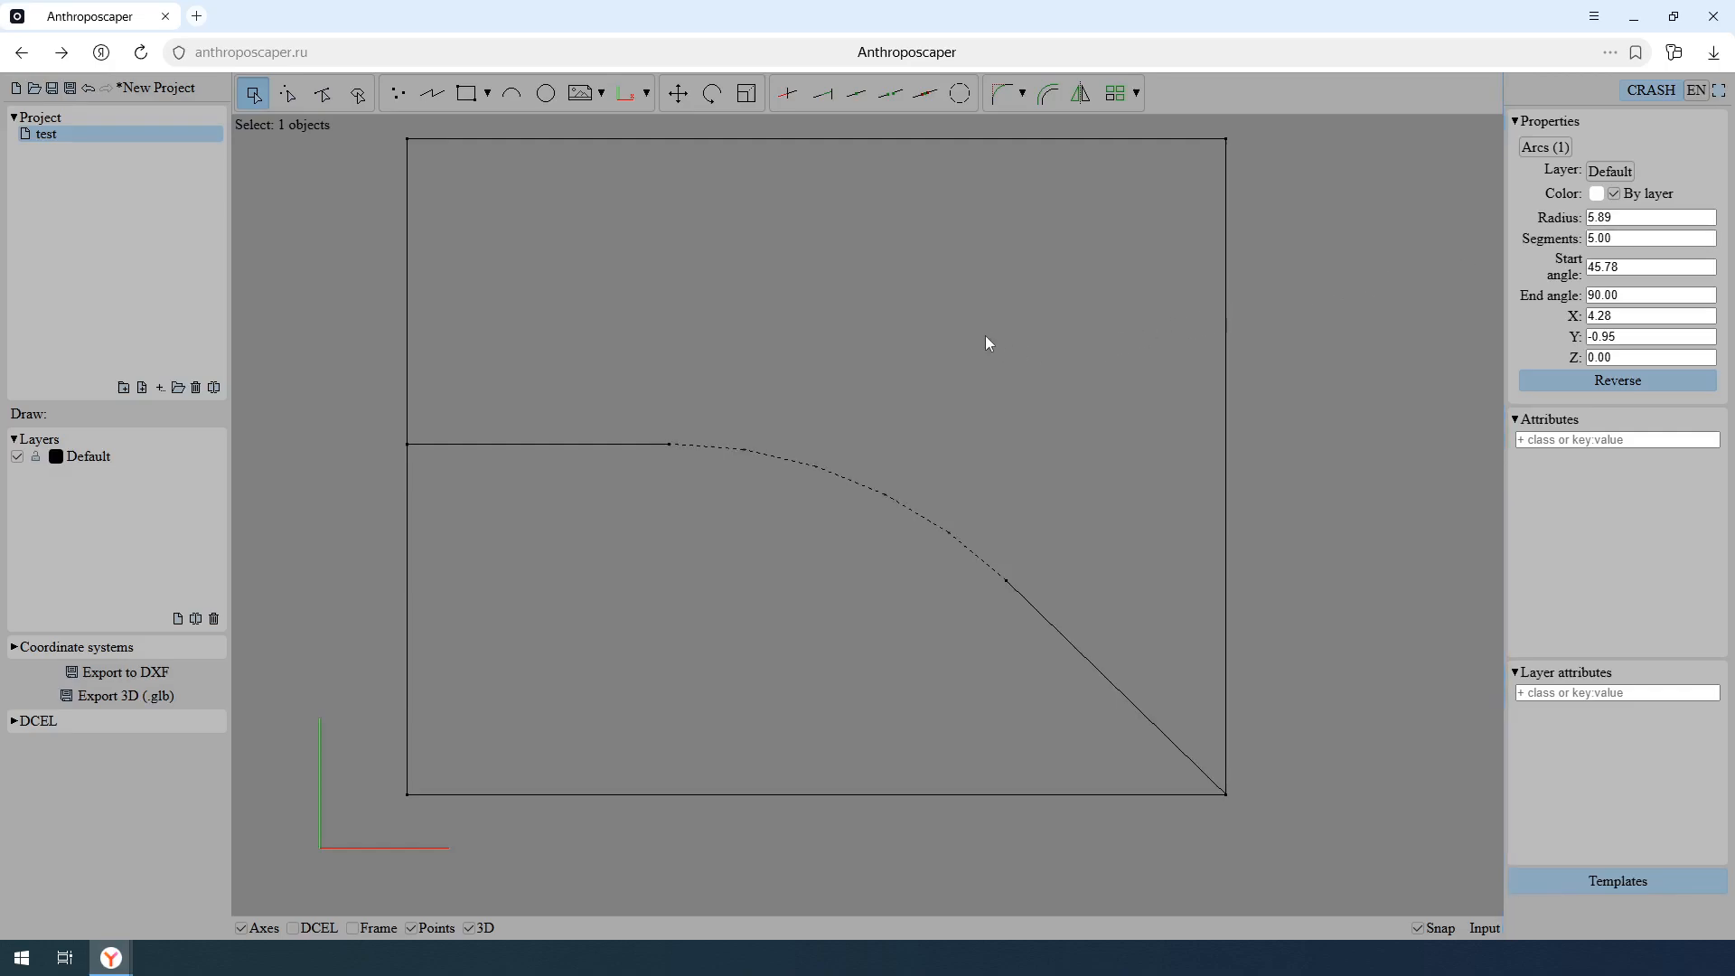
- Check the faces above and below the polyline by selecting each with the Face select tool
left_click(358, 93)
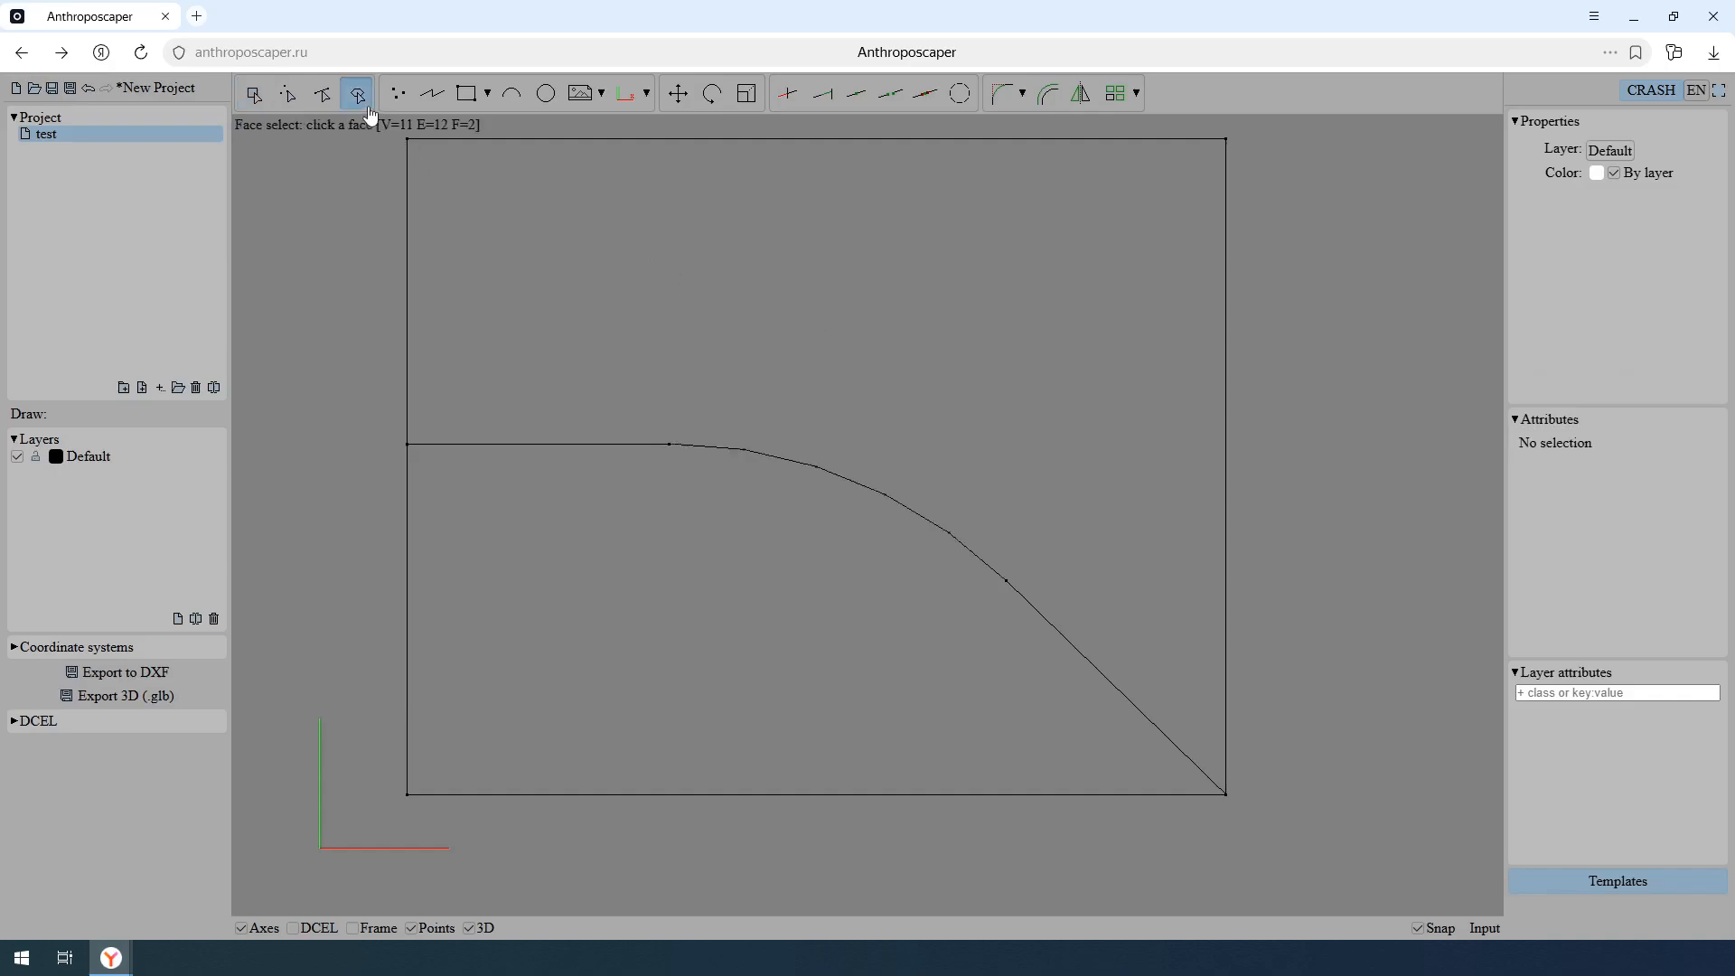
left_click(772, 390)
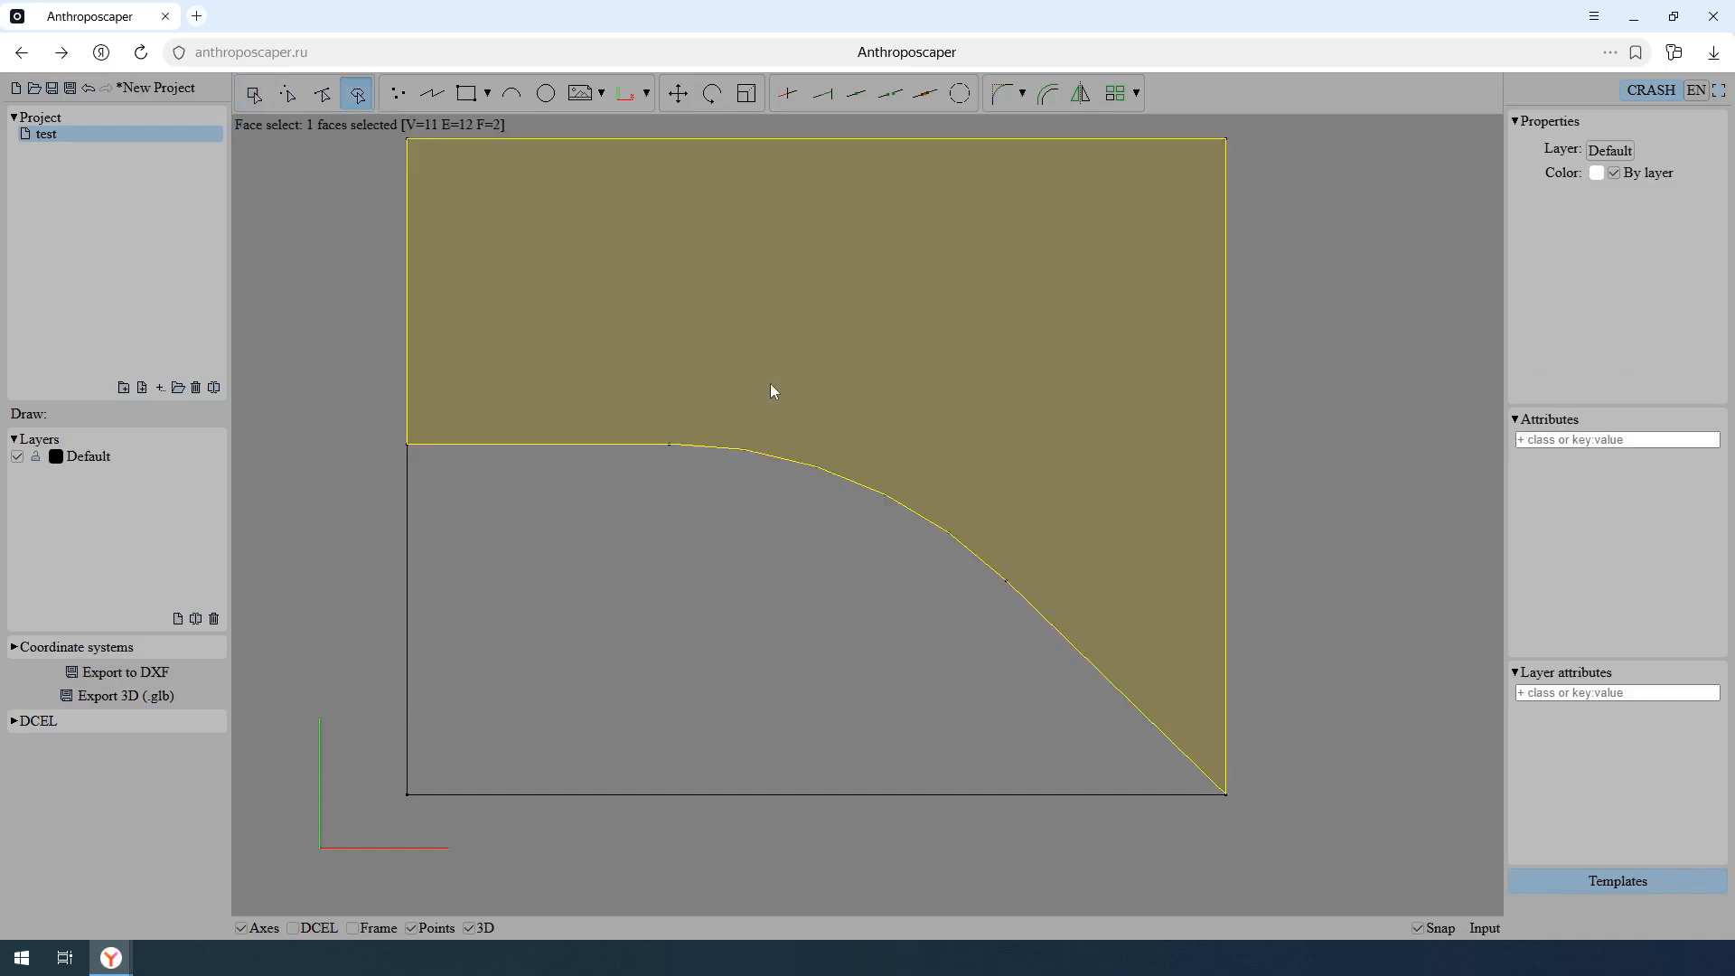
left_click(738, 560)
- Draw a closed four-sided polyline that crosses the curved divider and extends beyond the rectangle's right edge
left_click(432, 93)
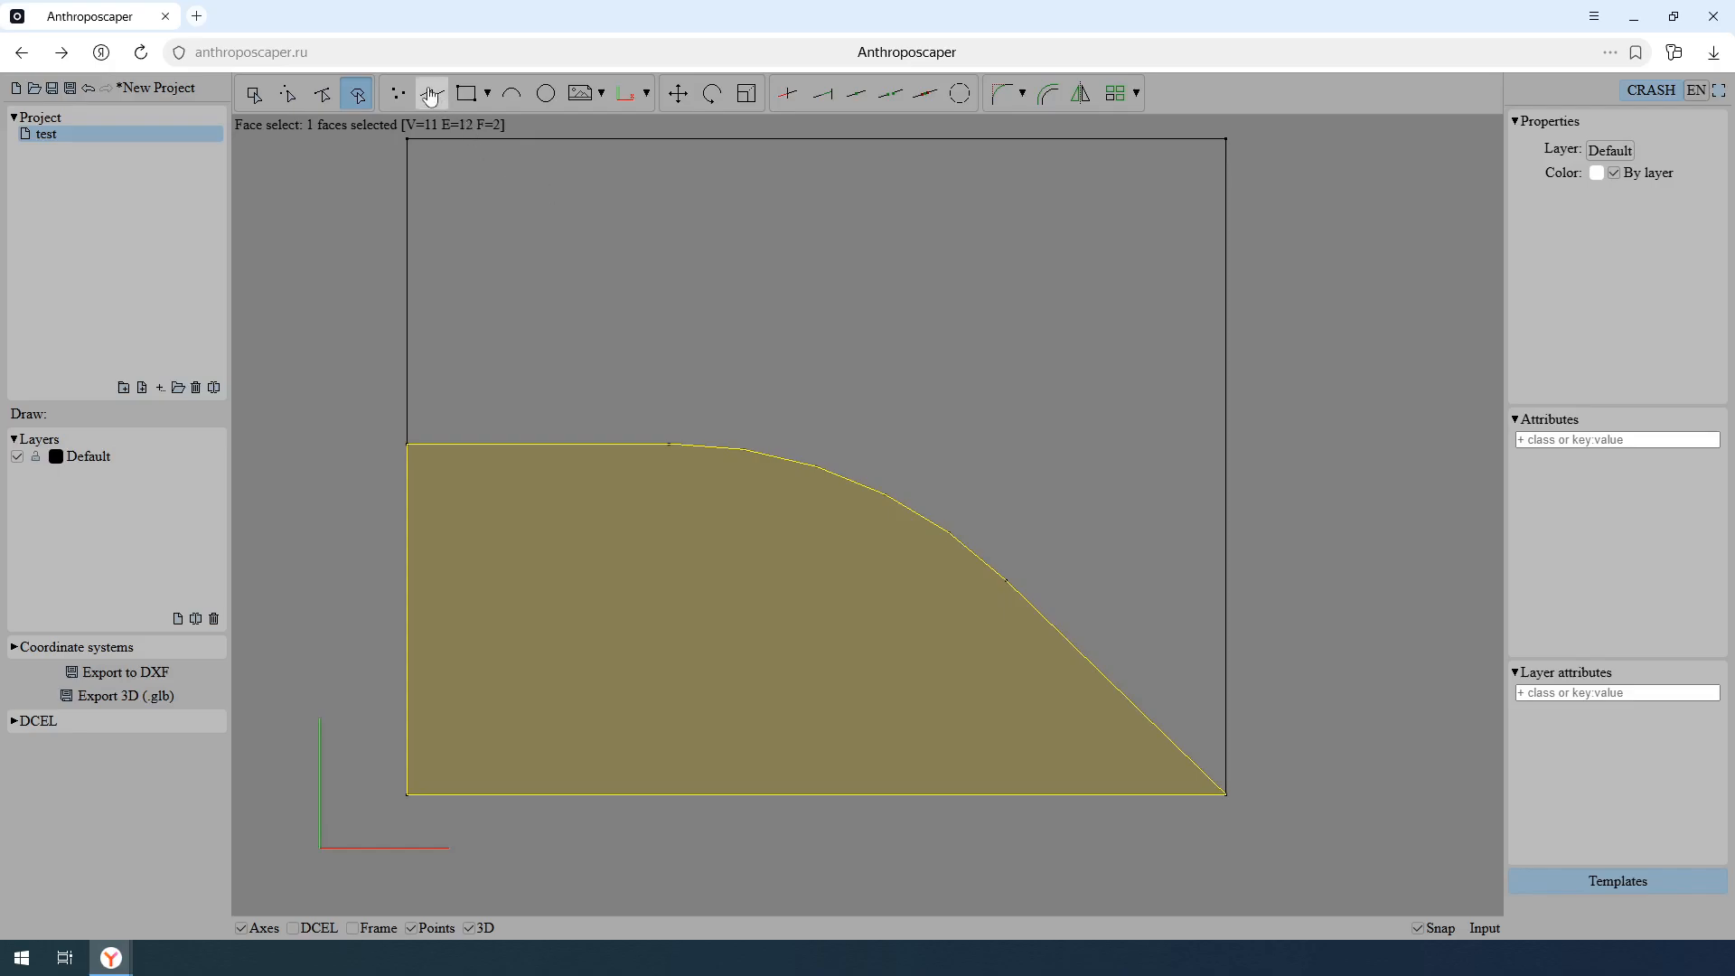
left_click(766, 302)
left_click(697, 577)
left_click(1128, 529)
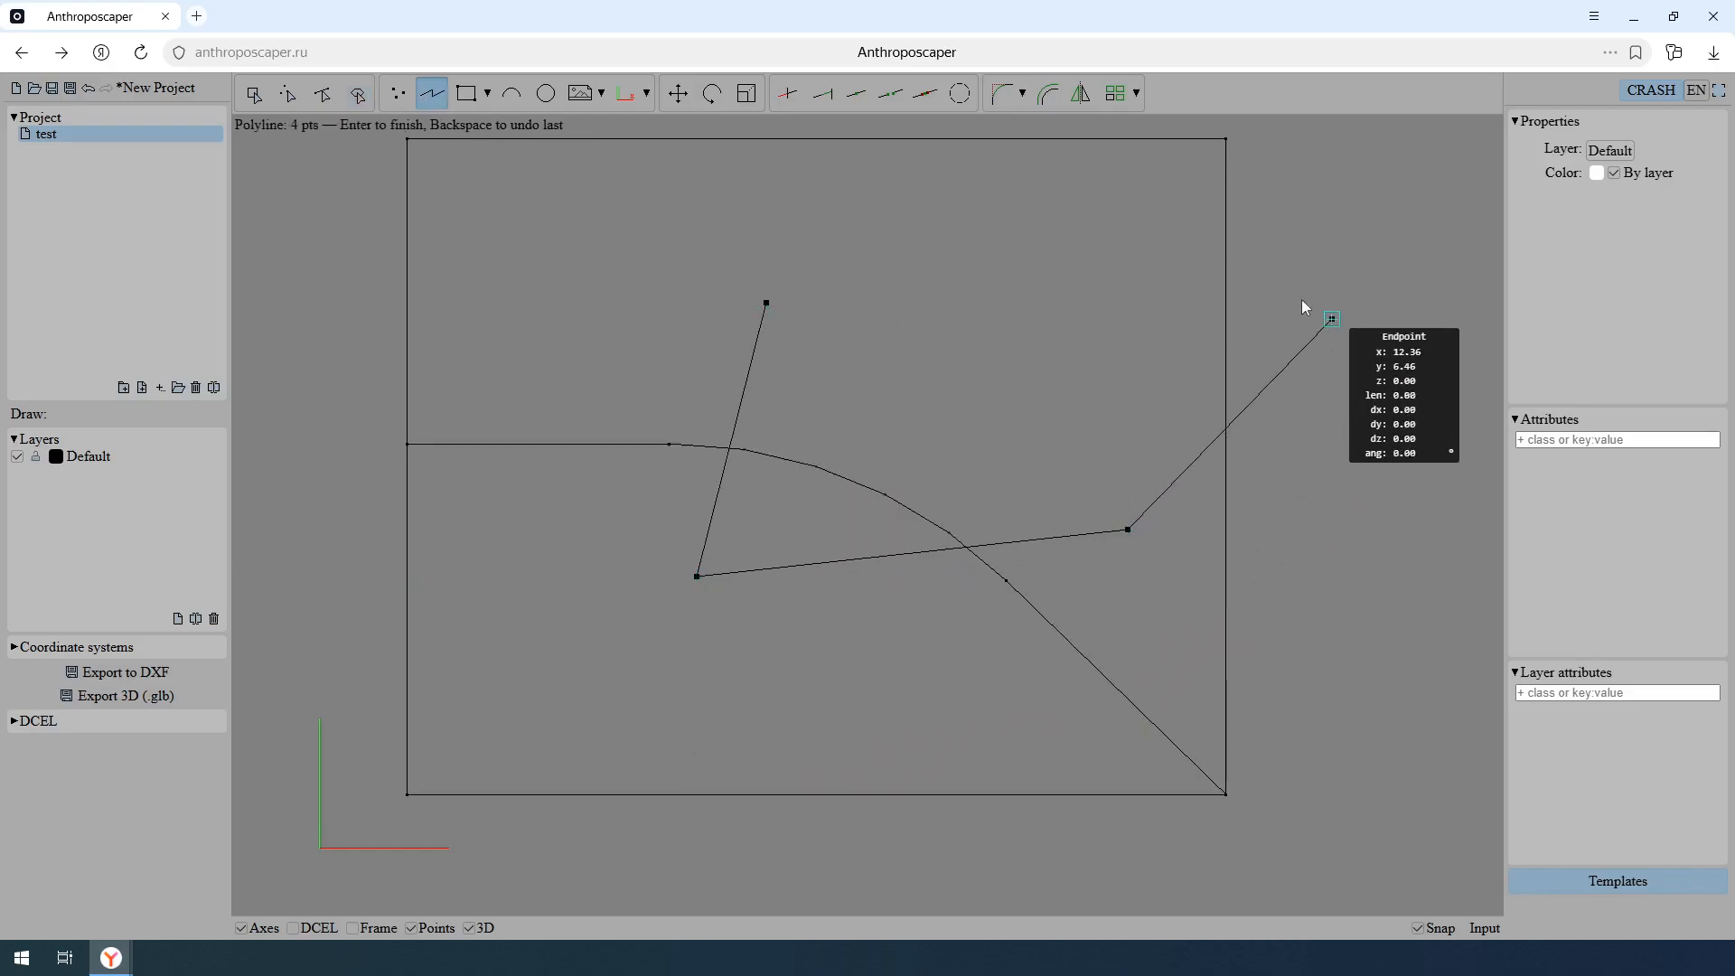
left_click(1331, 319)
left_click(766, 303)
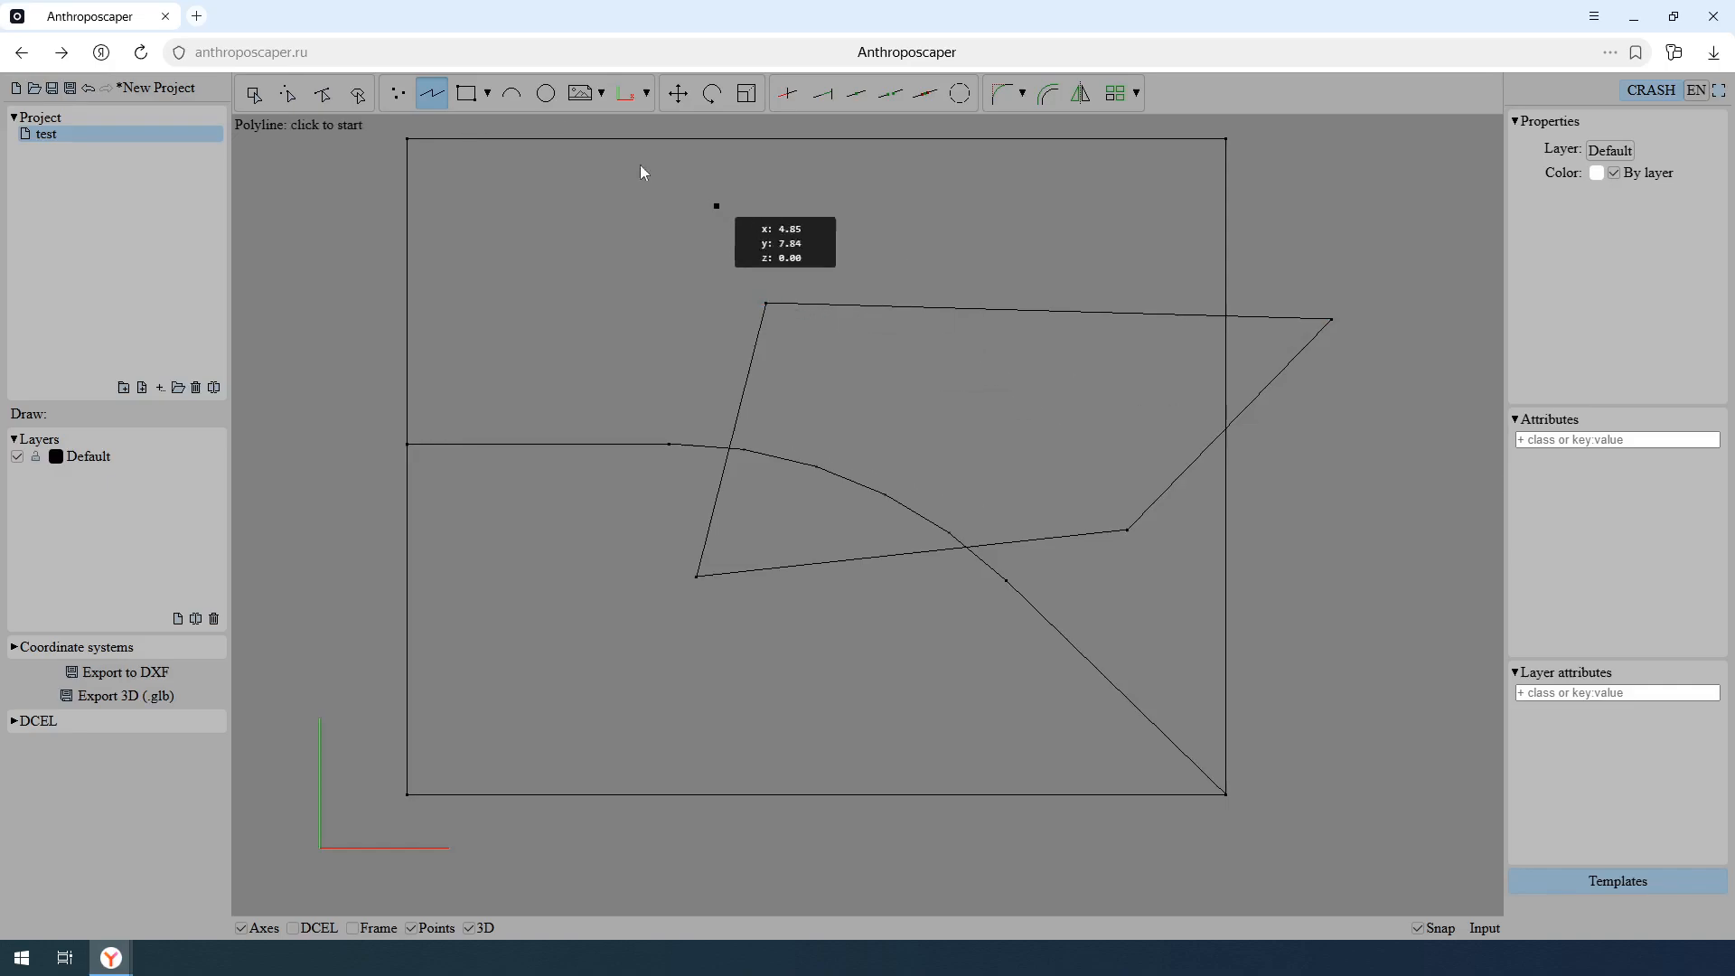
- Inspect the faces inside the four-sided shape by selecting its upper area, lower area and the triangle outside the rectangle
left_click(358, 93)
left_click(791, 355)
left_click(816, 518)
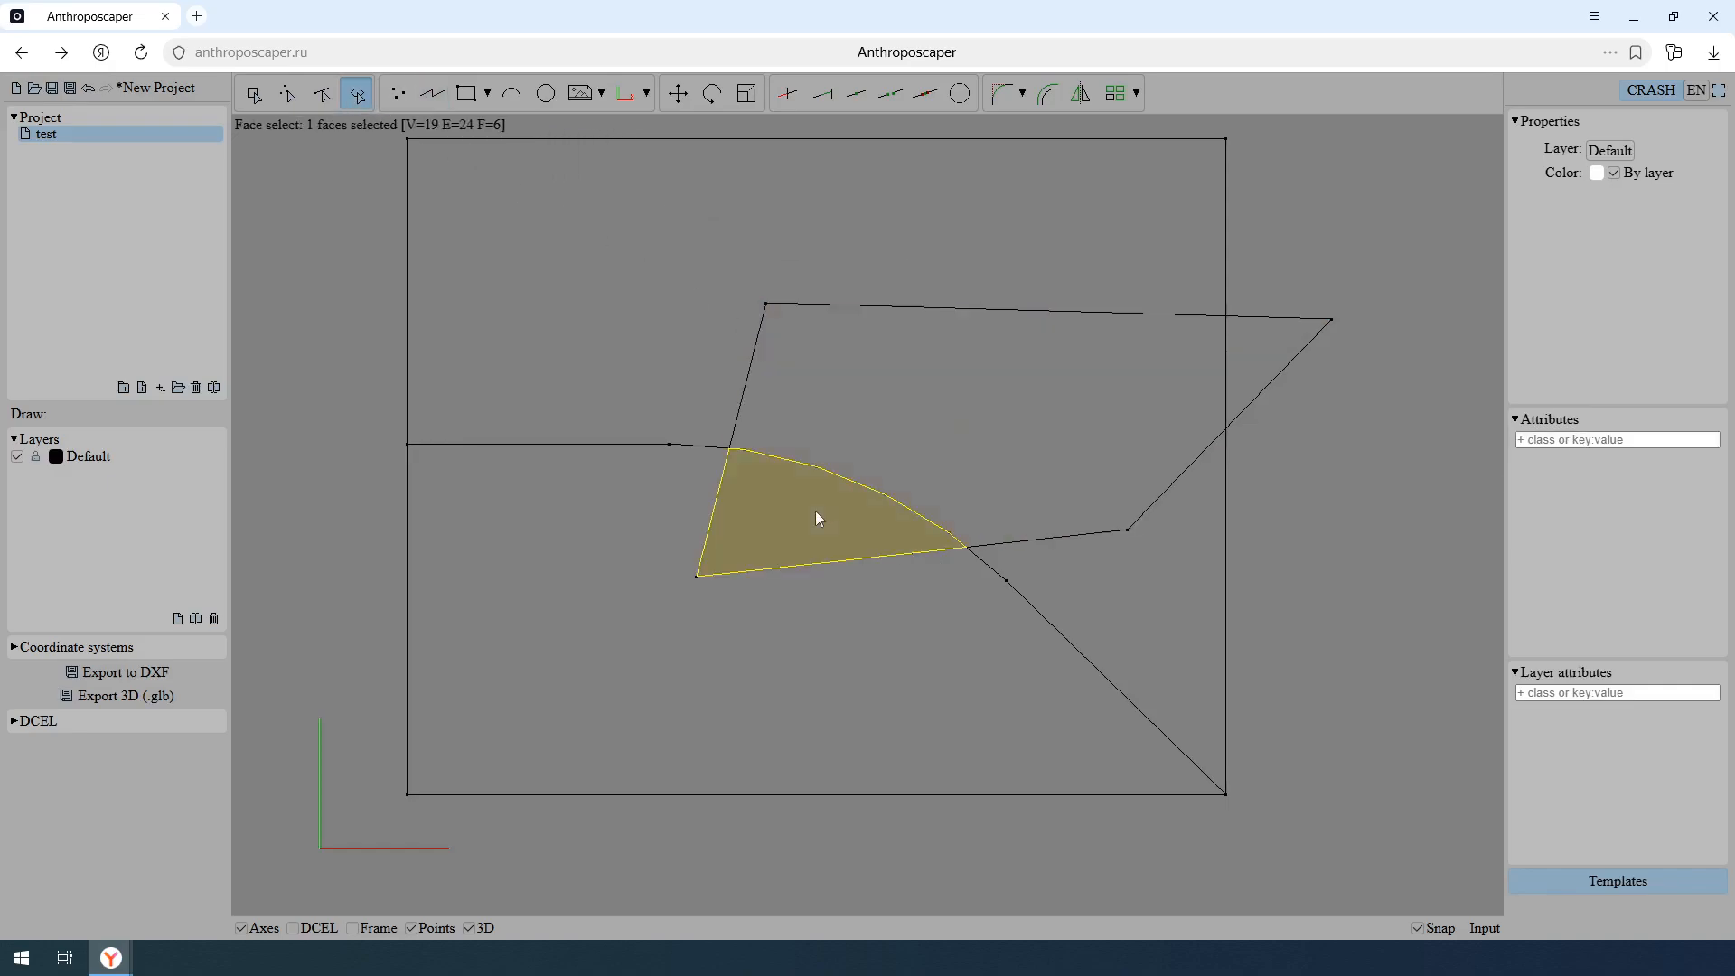
left_click(1239, 353)
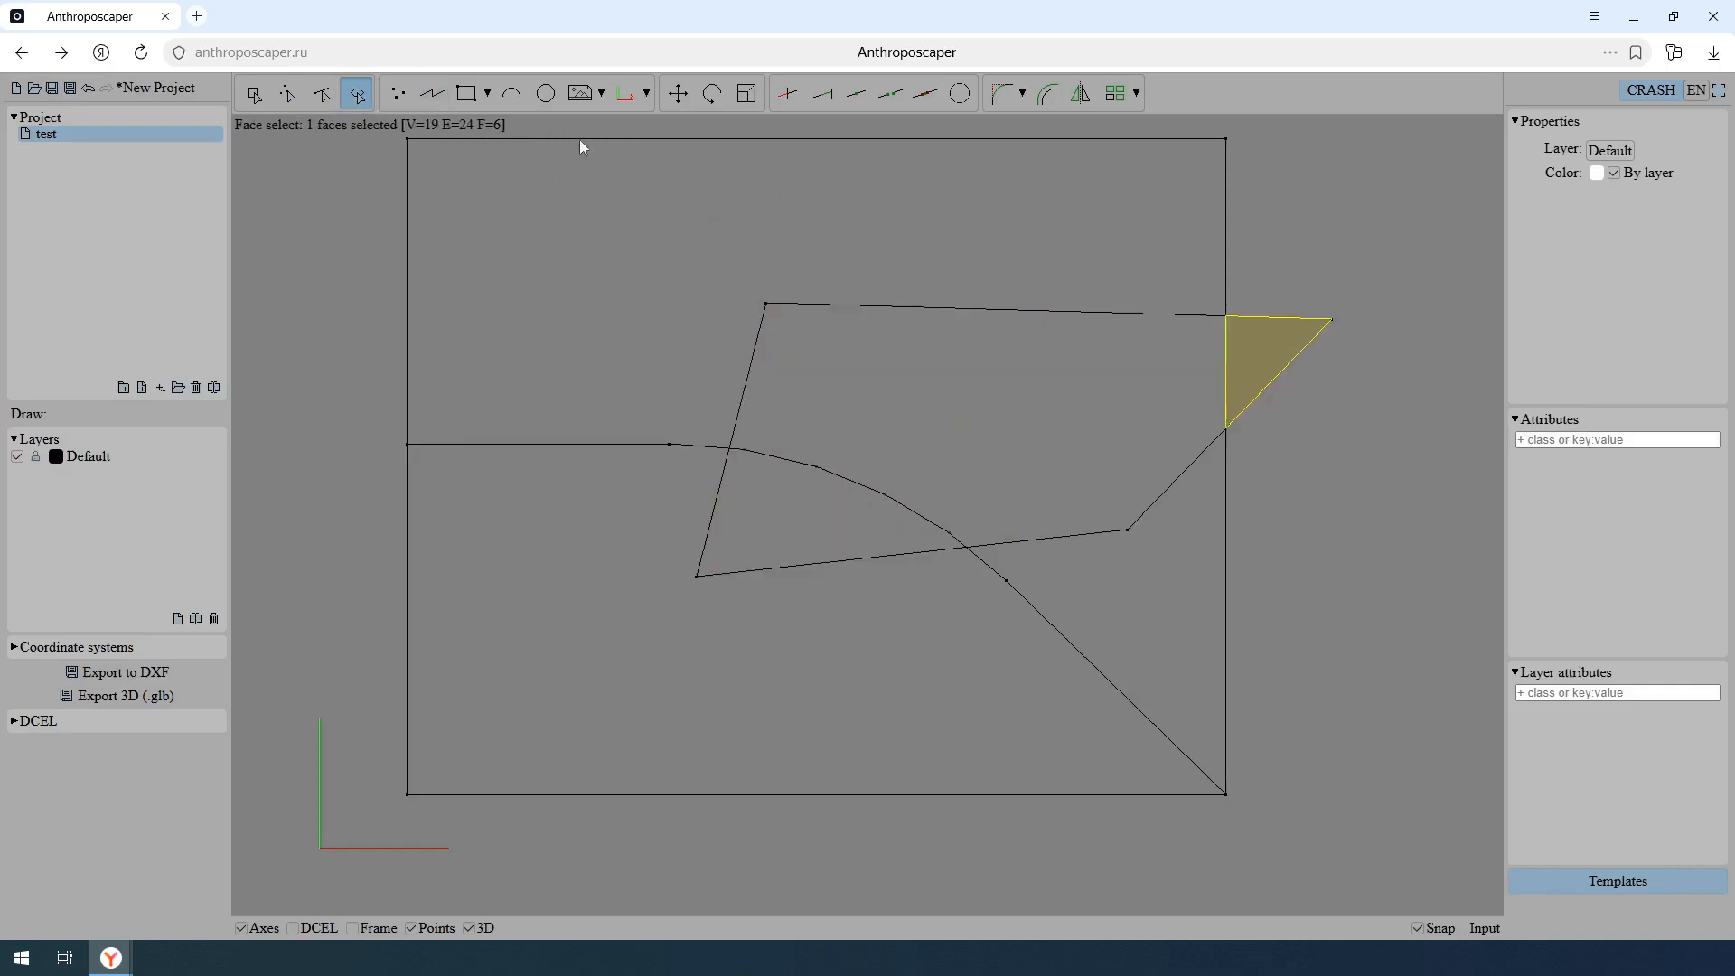
- Move the four-sided shape's outermost right corner inside the rectangle, to about X 9.67, Y 7.37
left_click(398, 93)
left_click(287, 93)
left_click(1379, 418)
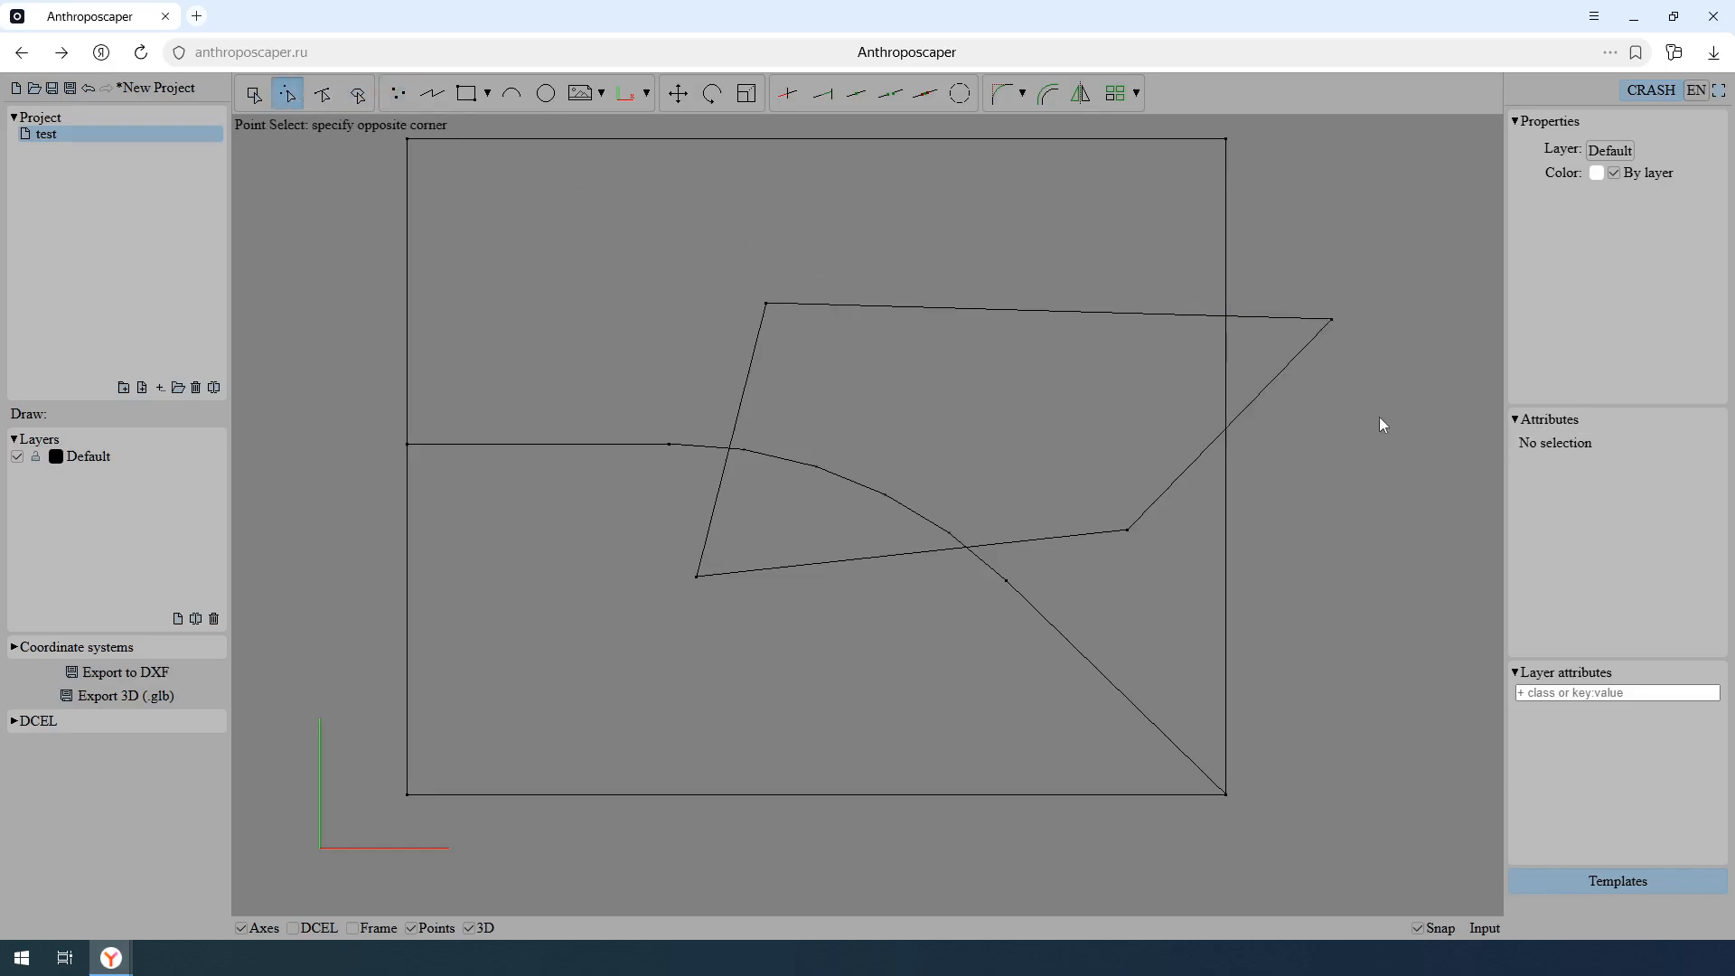
left_click(1296, 280)
left_click(677, 93)
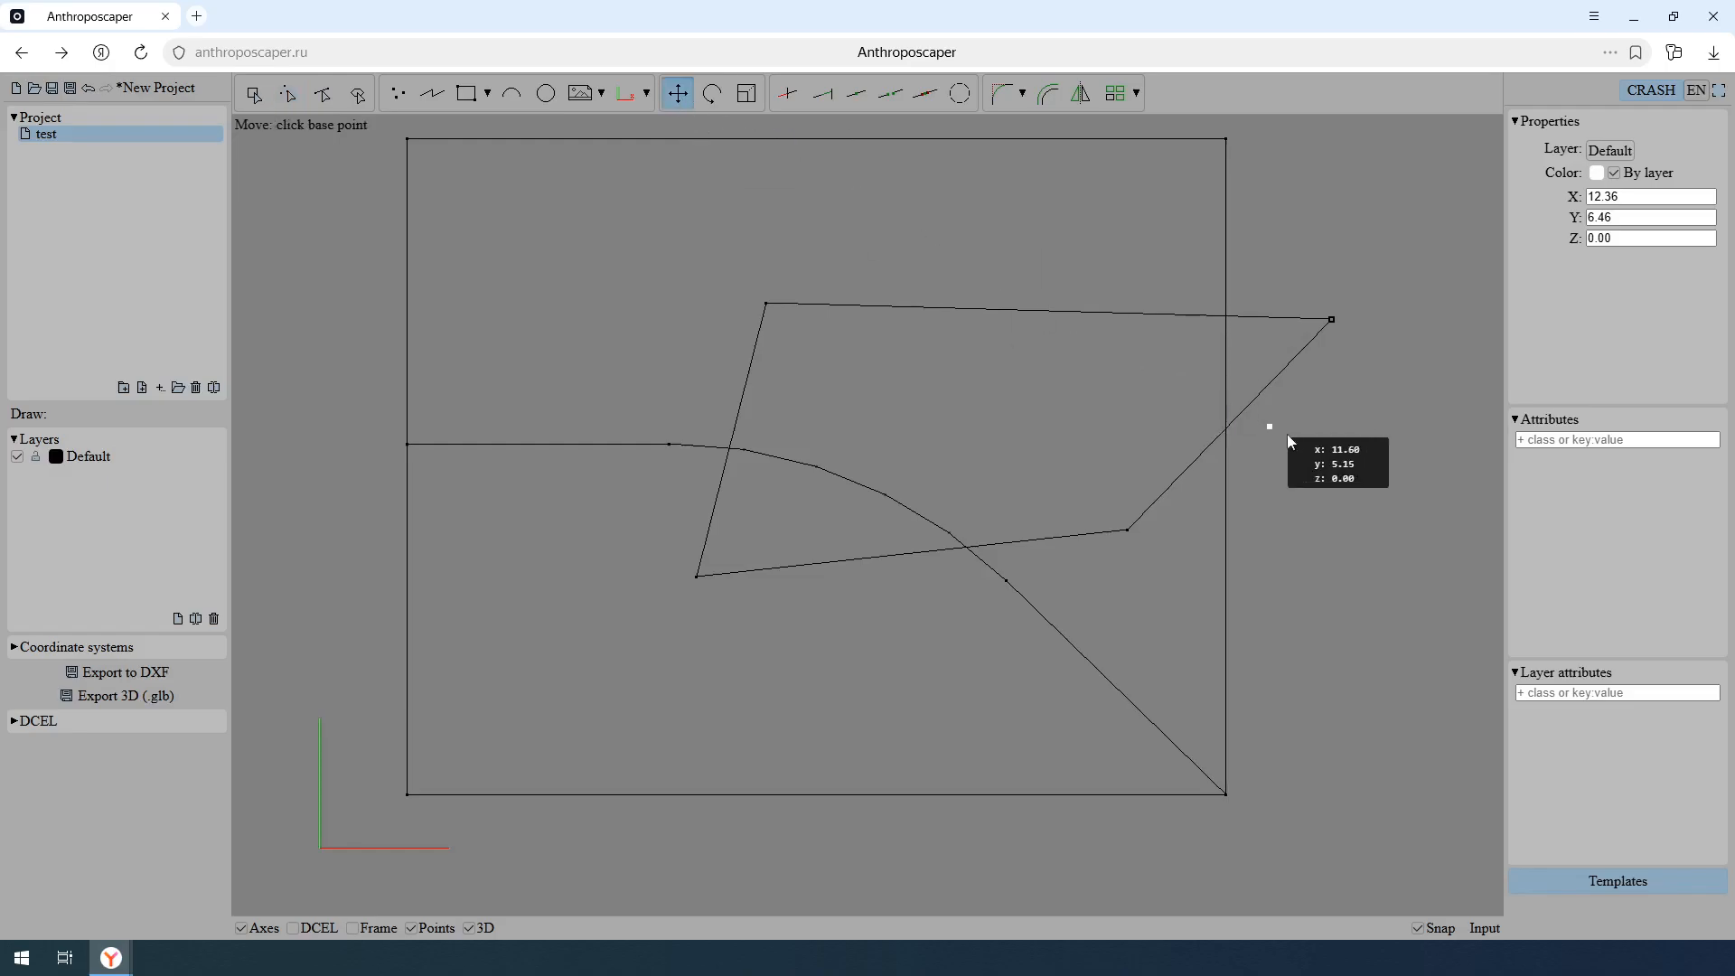
left_click(1345, 453)
left_click(1130, 384)
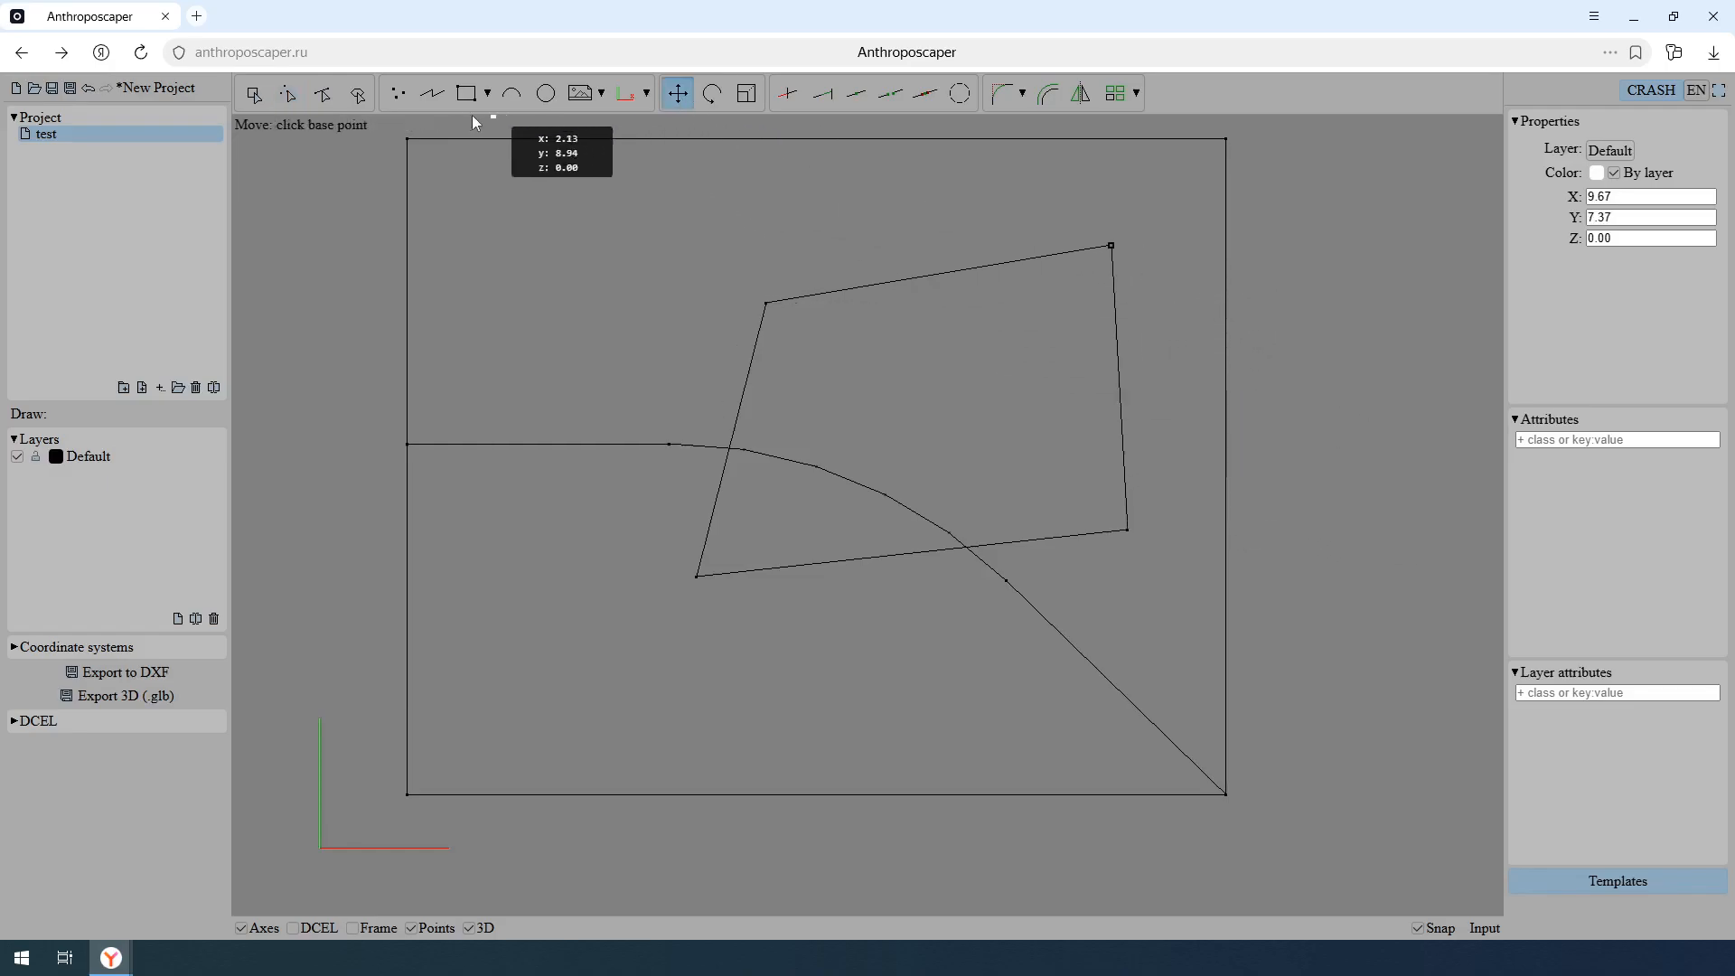
- Inspect the reshaped faces by selecting one inside the four-sided shape and the one surrounding it above
left_click(357, 94)
left_click(904, 359)
left_click(971, 238)
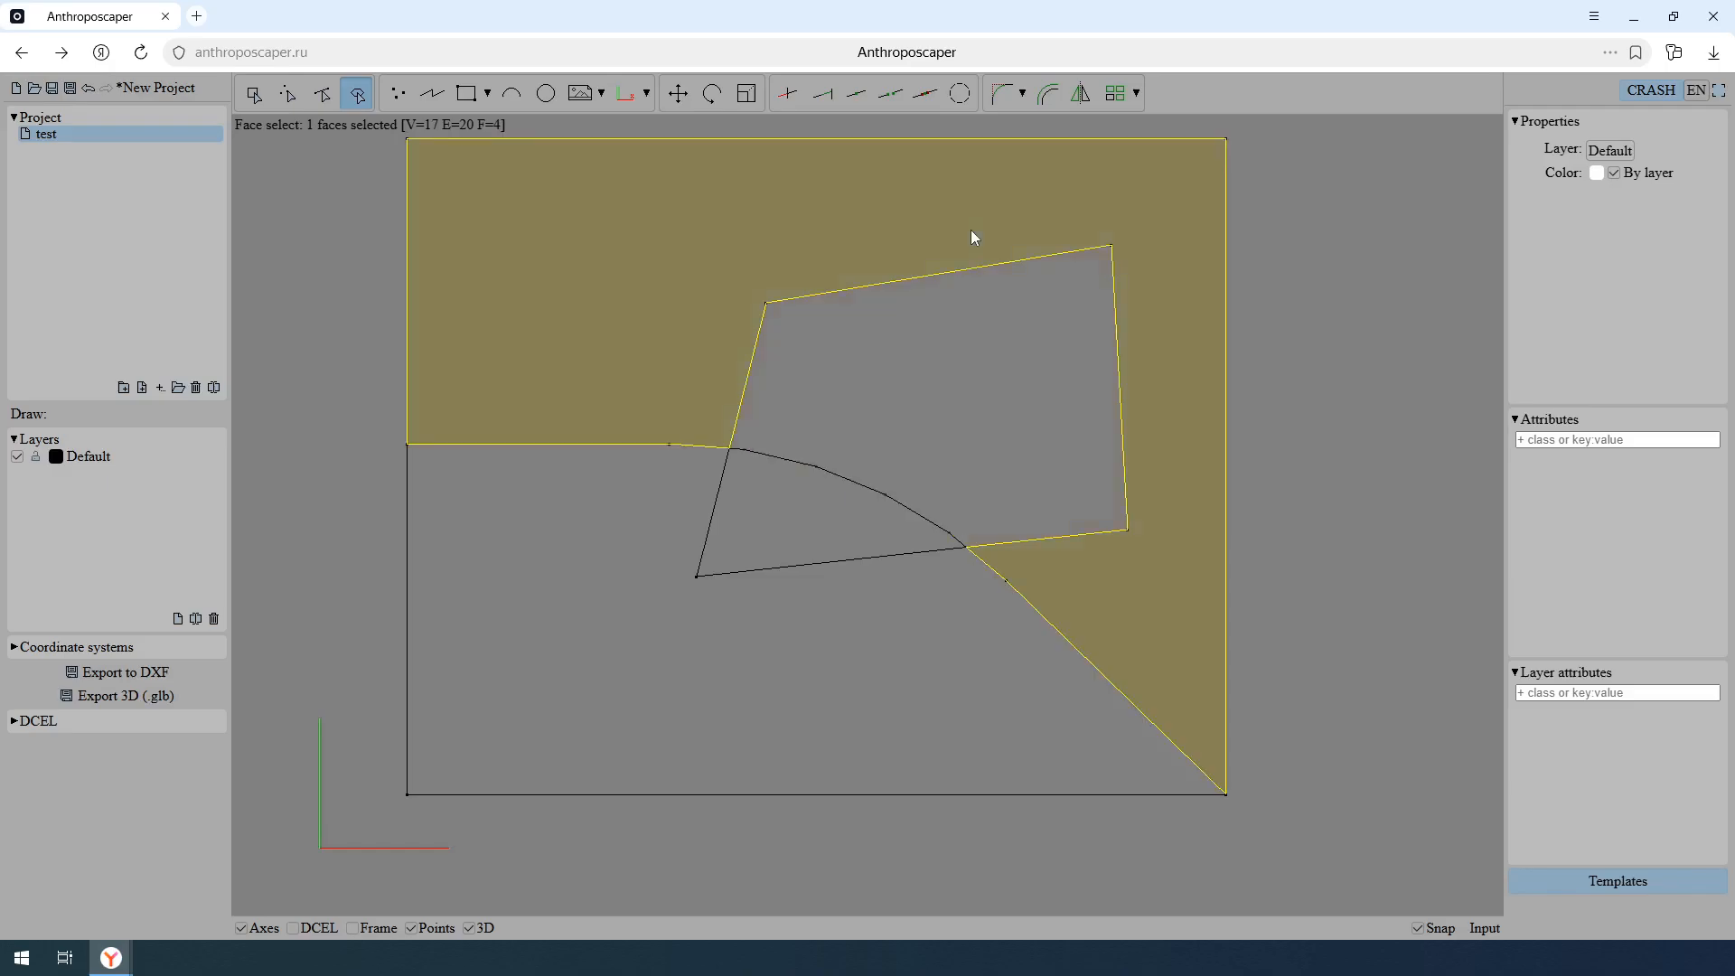
- Undo the corner move and the four-sided polyline
left_click(88, 89)
left_click(88, 89)
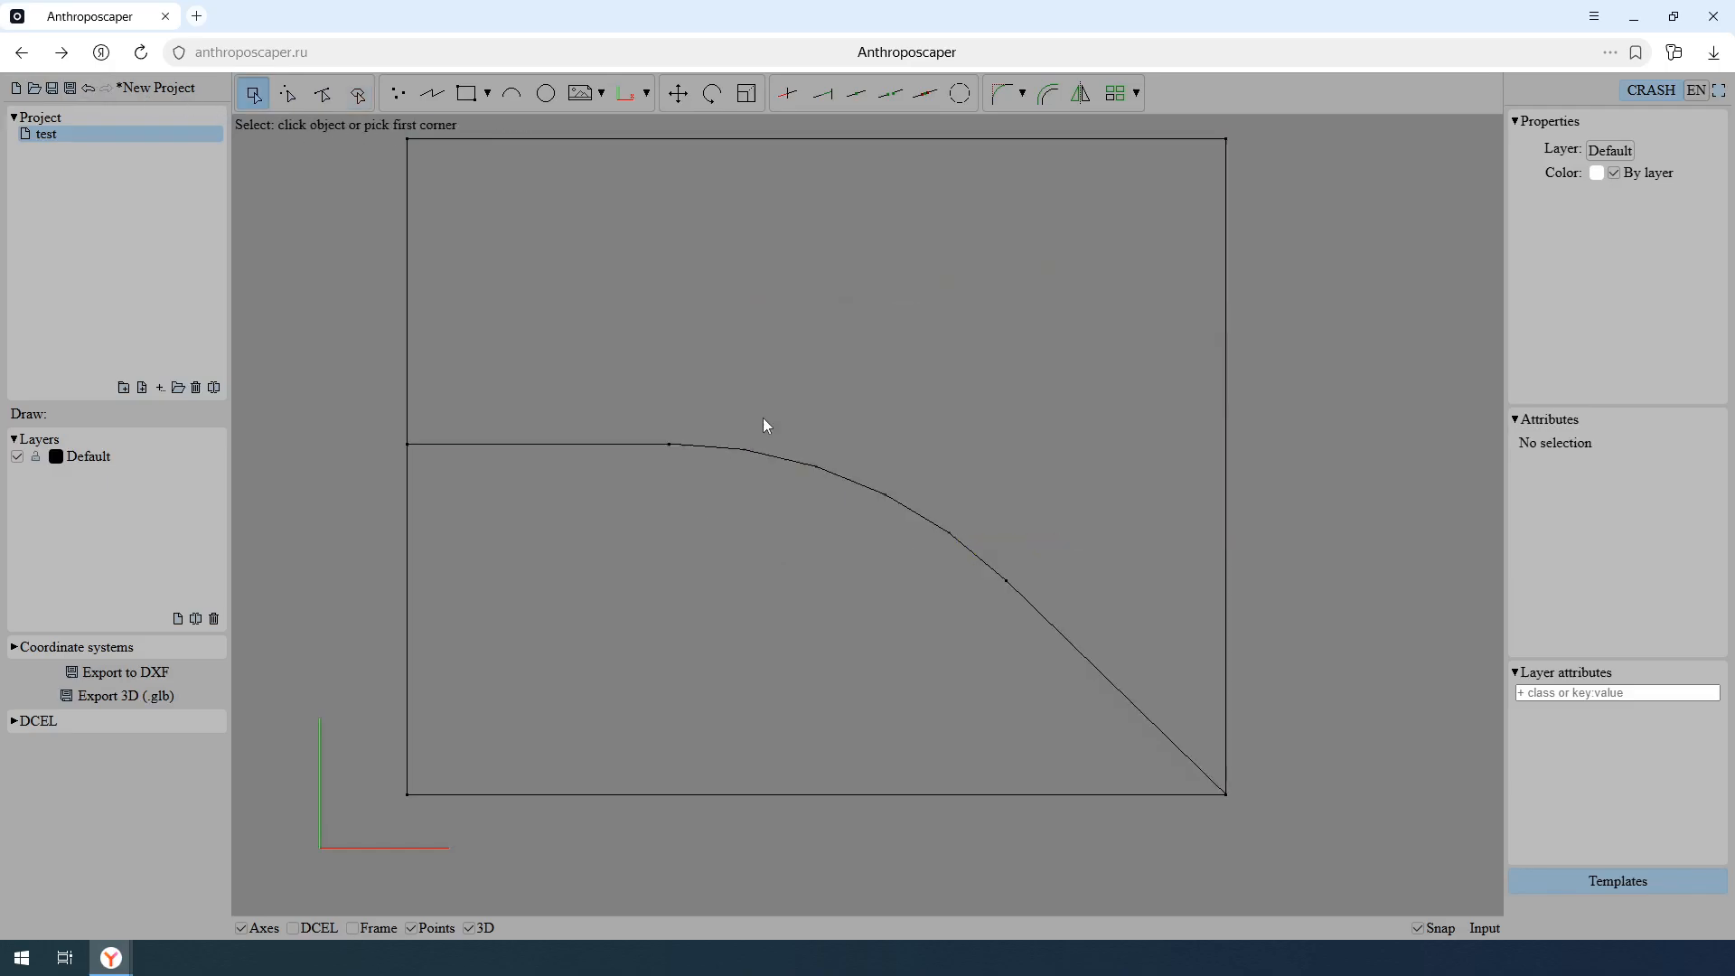
- Create a project folder named lib
left_click(124, 387)
double_click(126, 150)
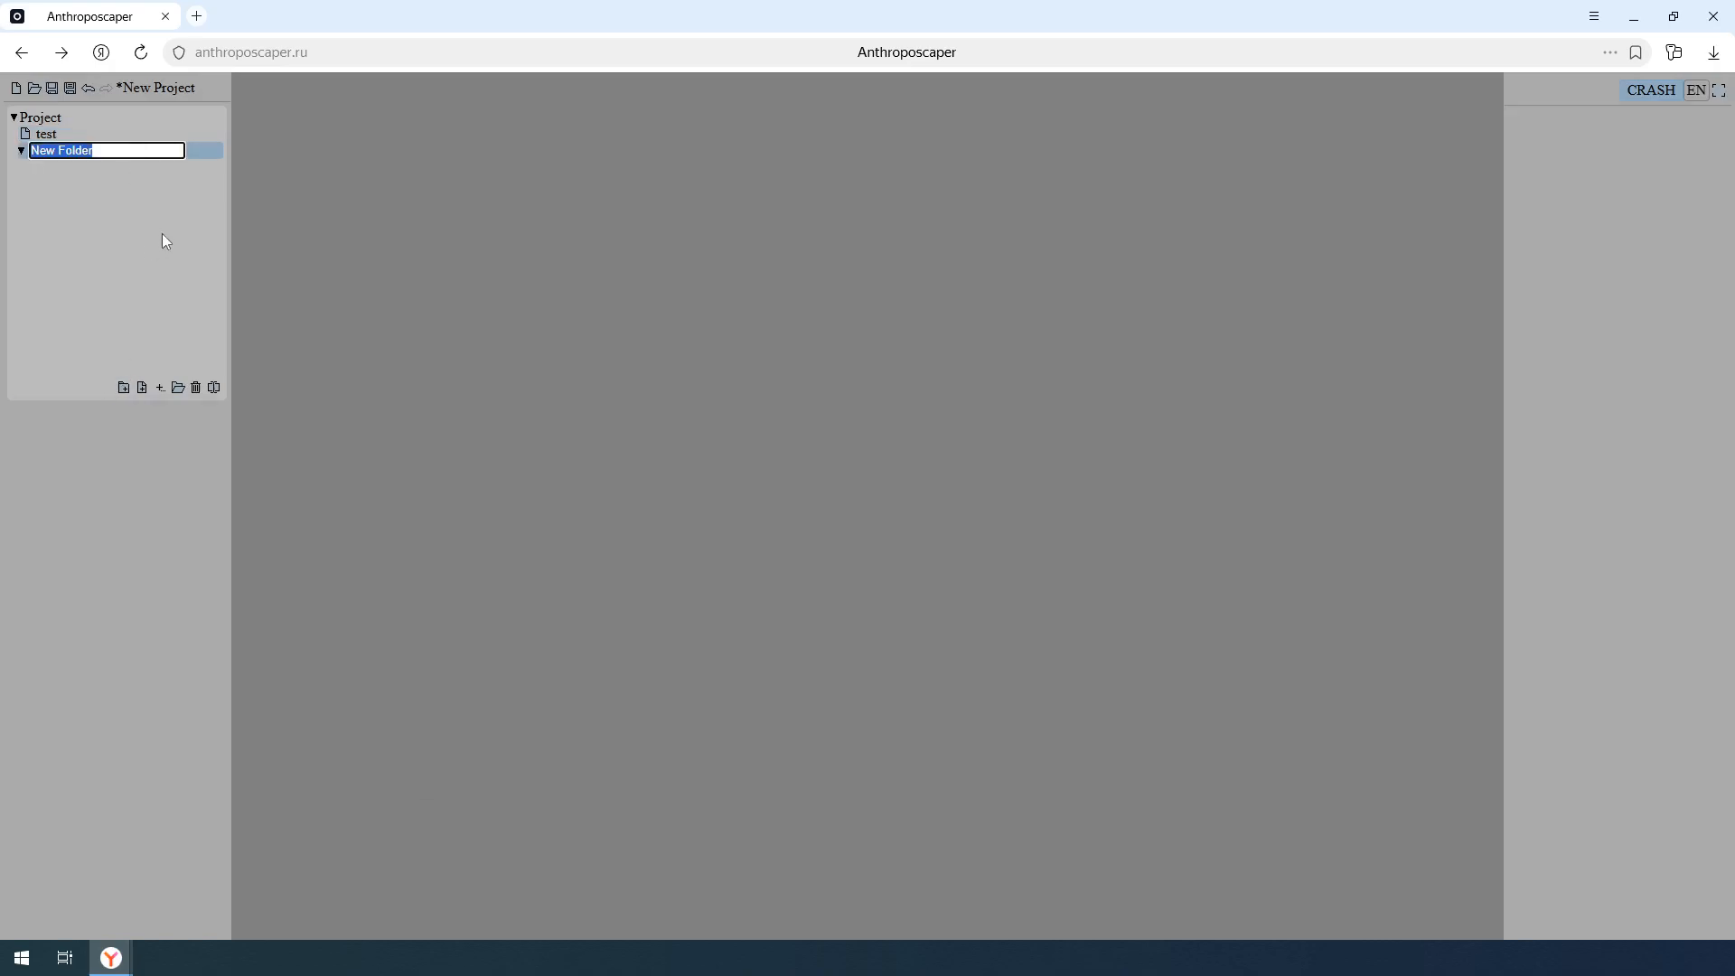
type("lib")
key("Return")
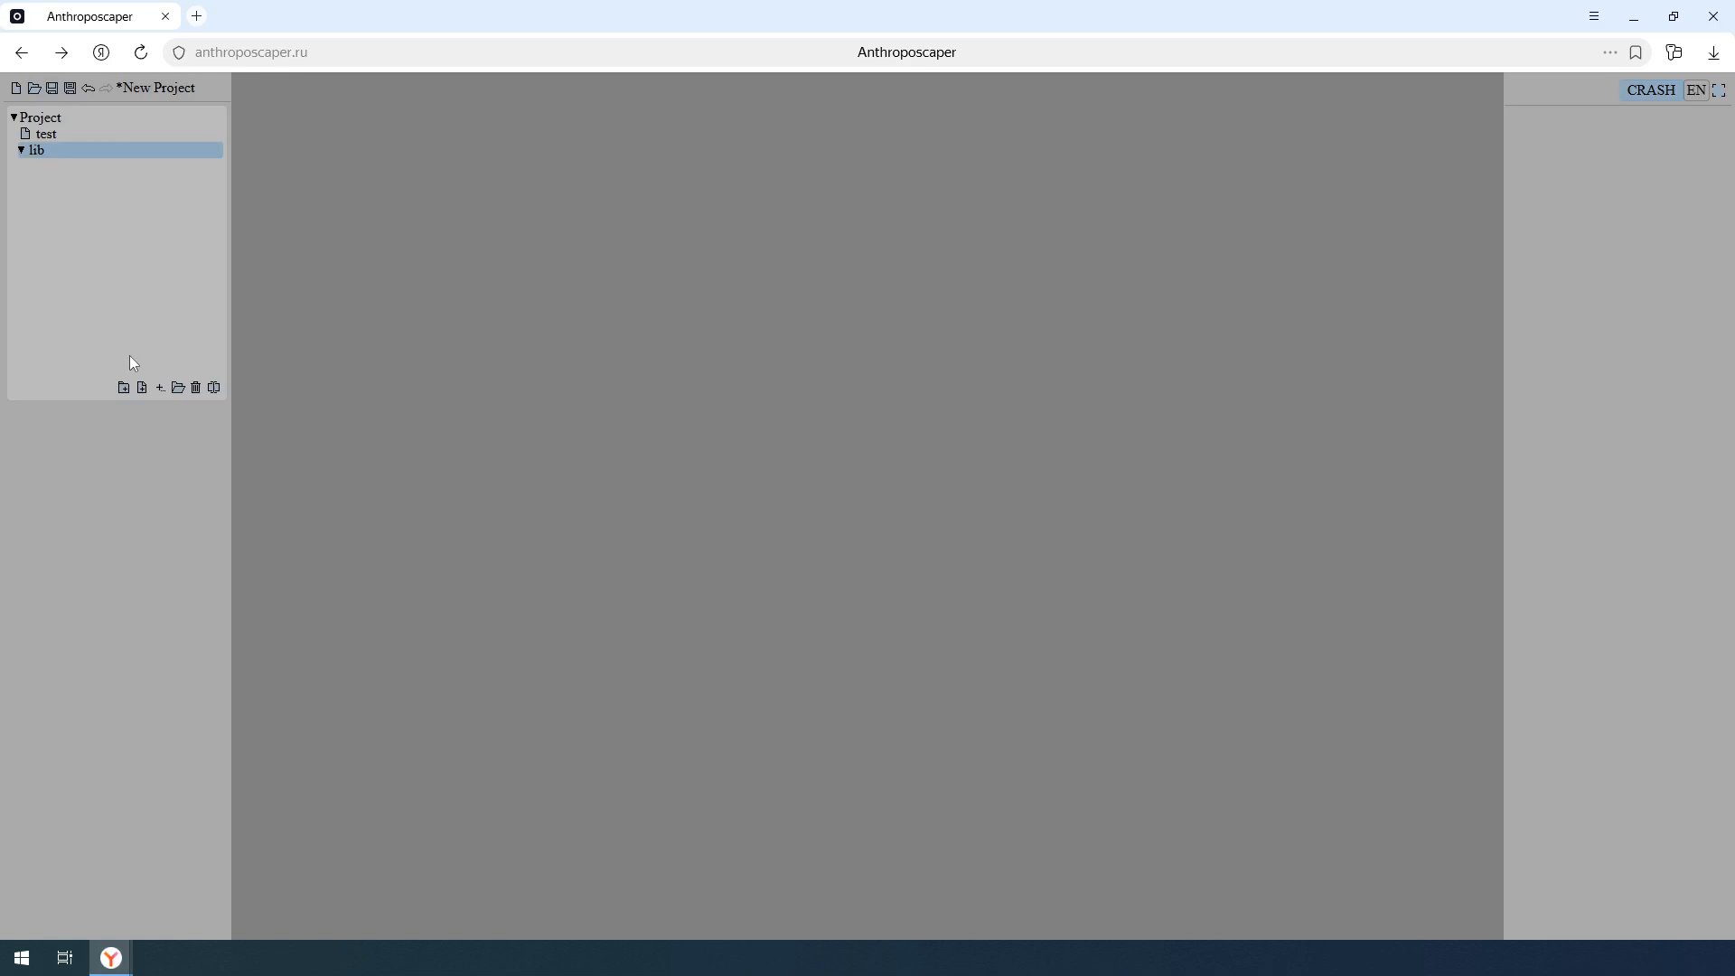
- Create a subfolder named materials inside the lib folder
left_click(124, 387)
double_click(128, 166)
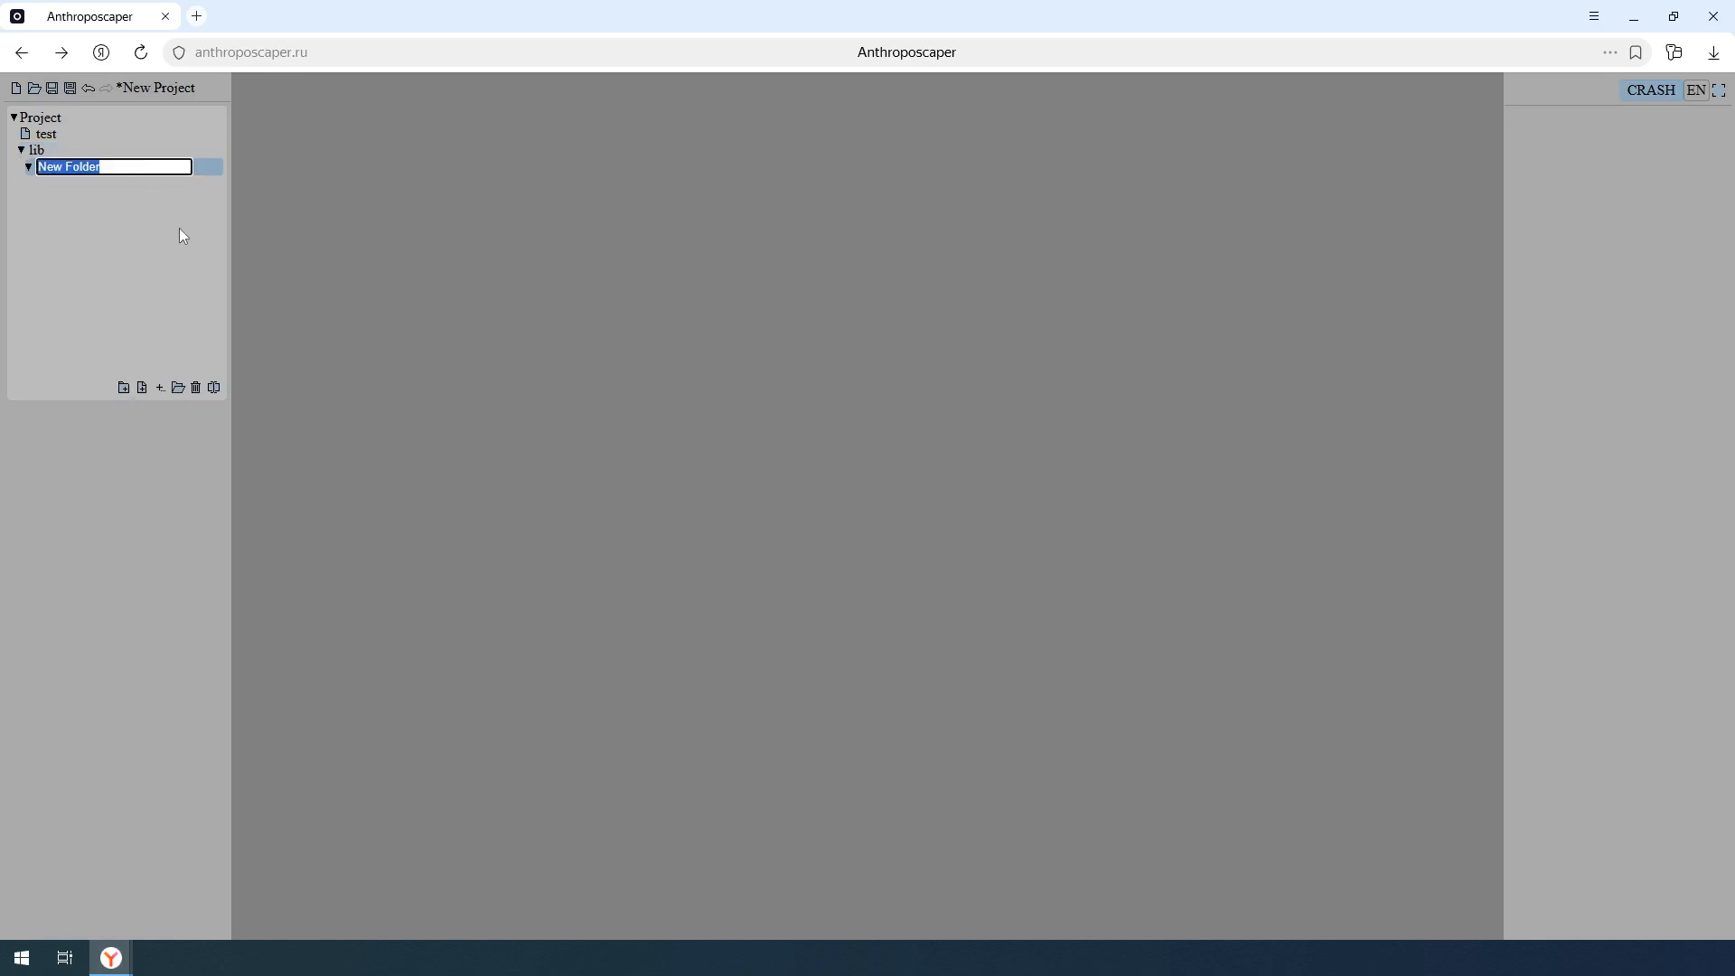
type("materials")
key("Return")
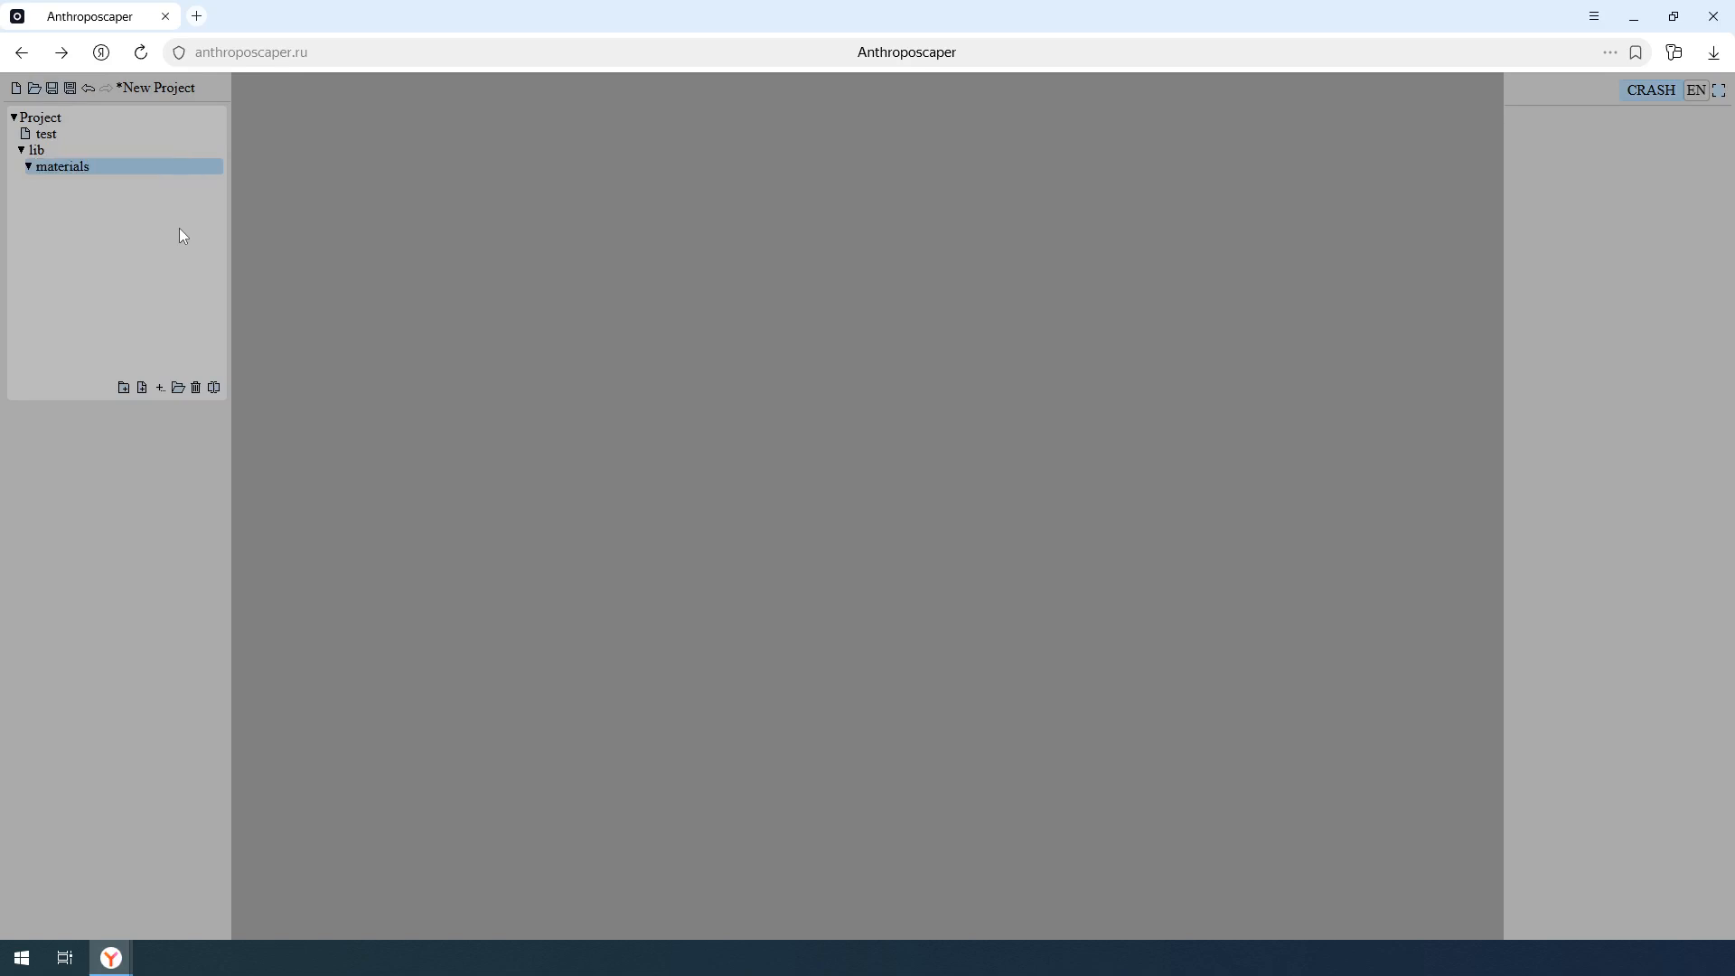
- Import the images Grass.jpg and Asphalt.jpg from disk into the materials folder
left_click(178, 387)
left_click(688, 312)
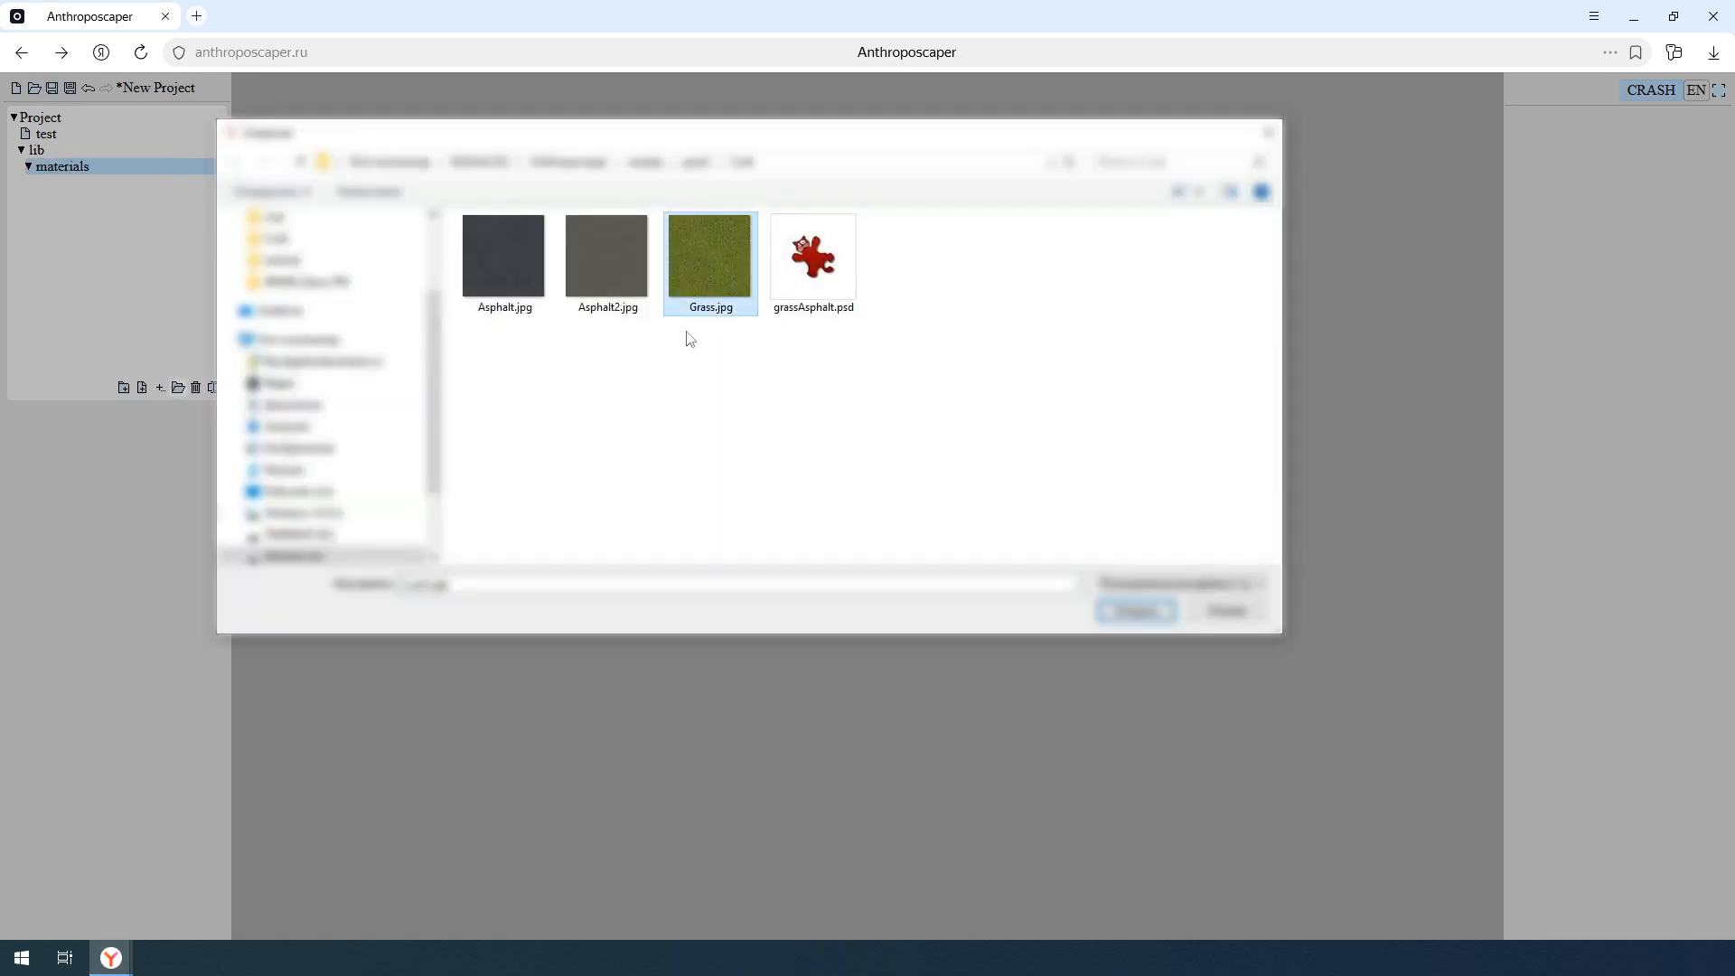
key("Return")
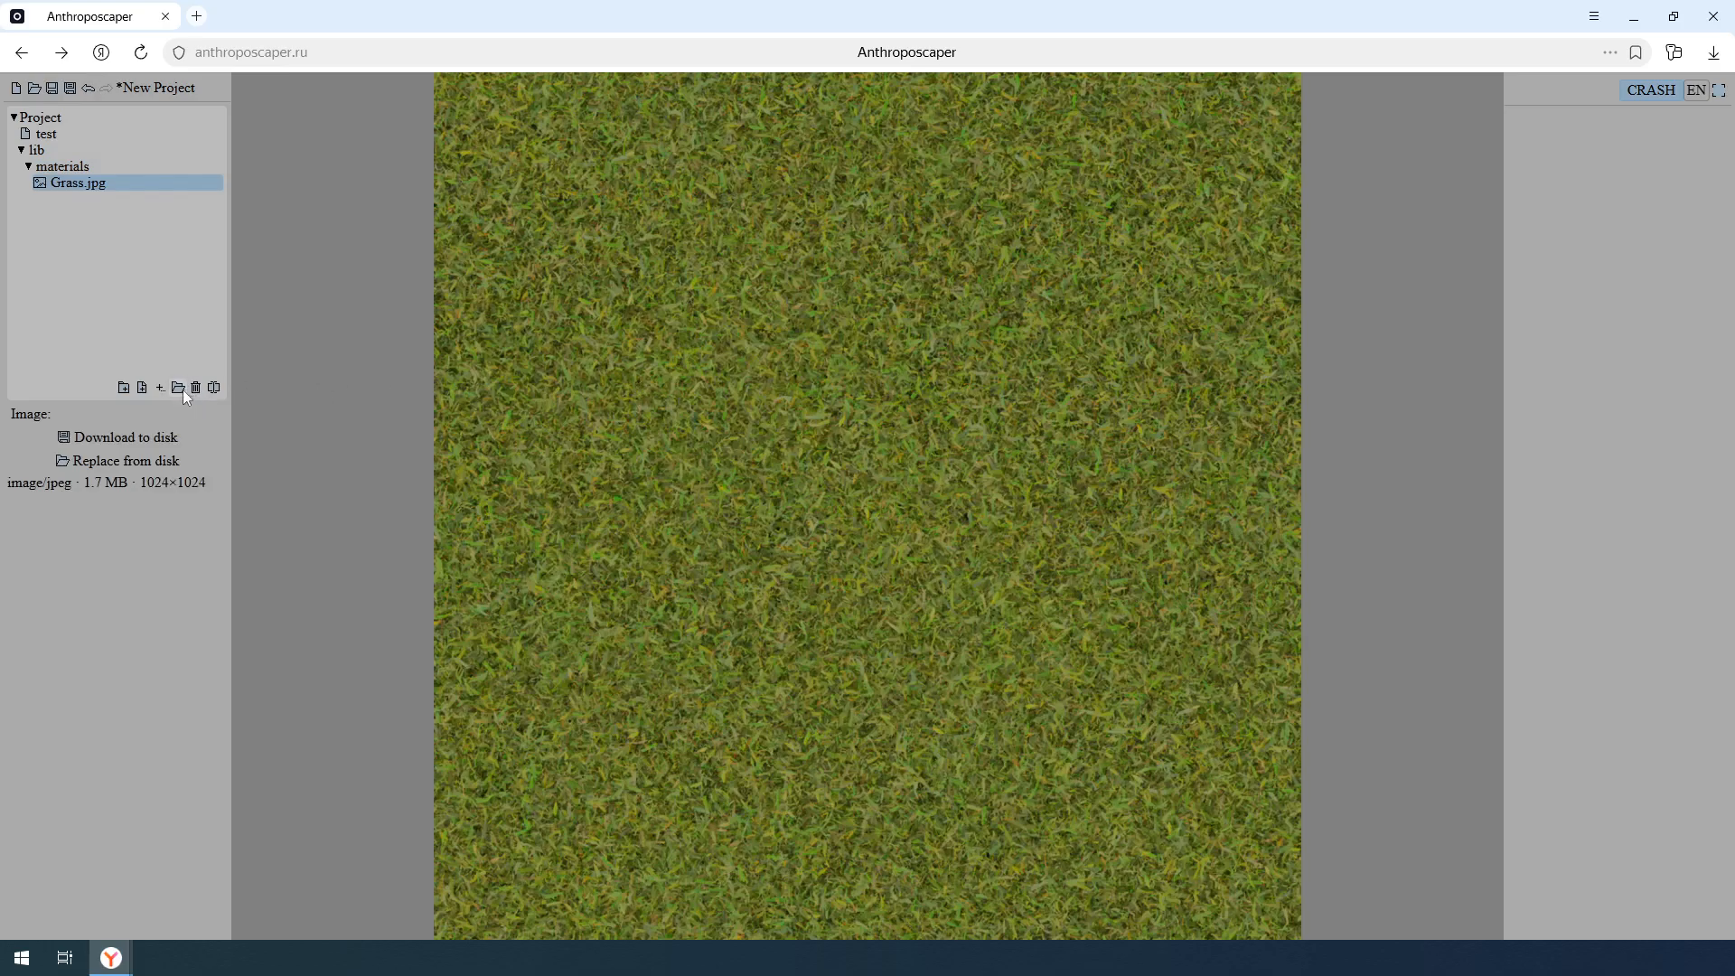
left_click(178, 388)
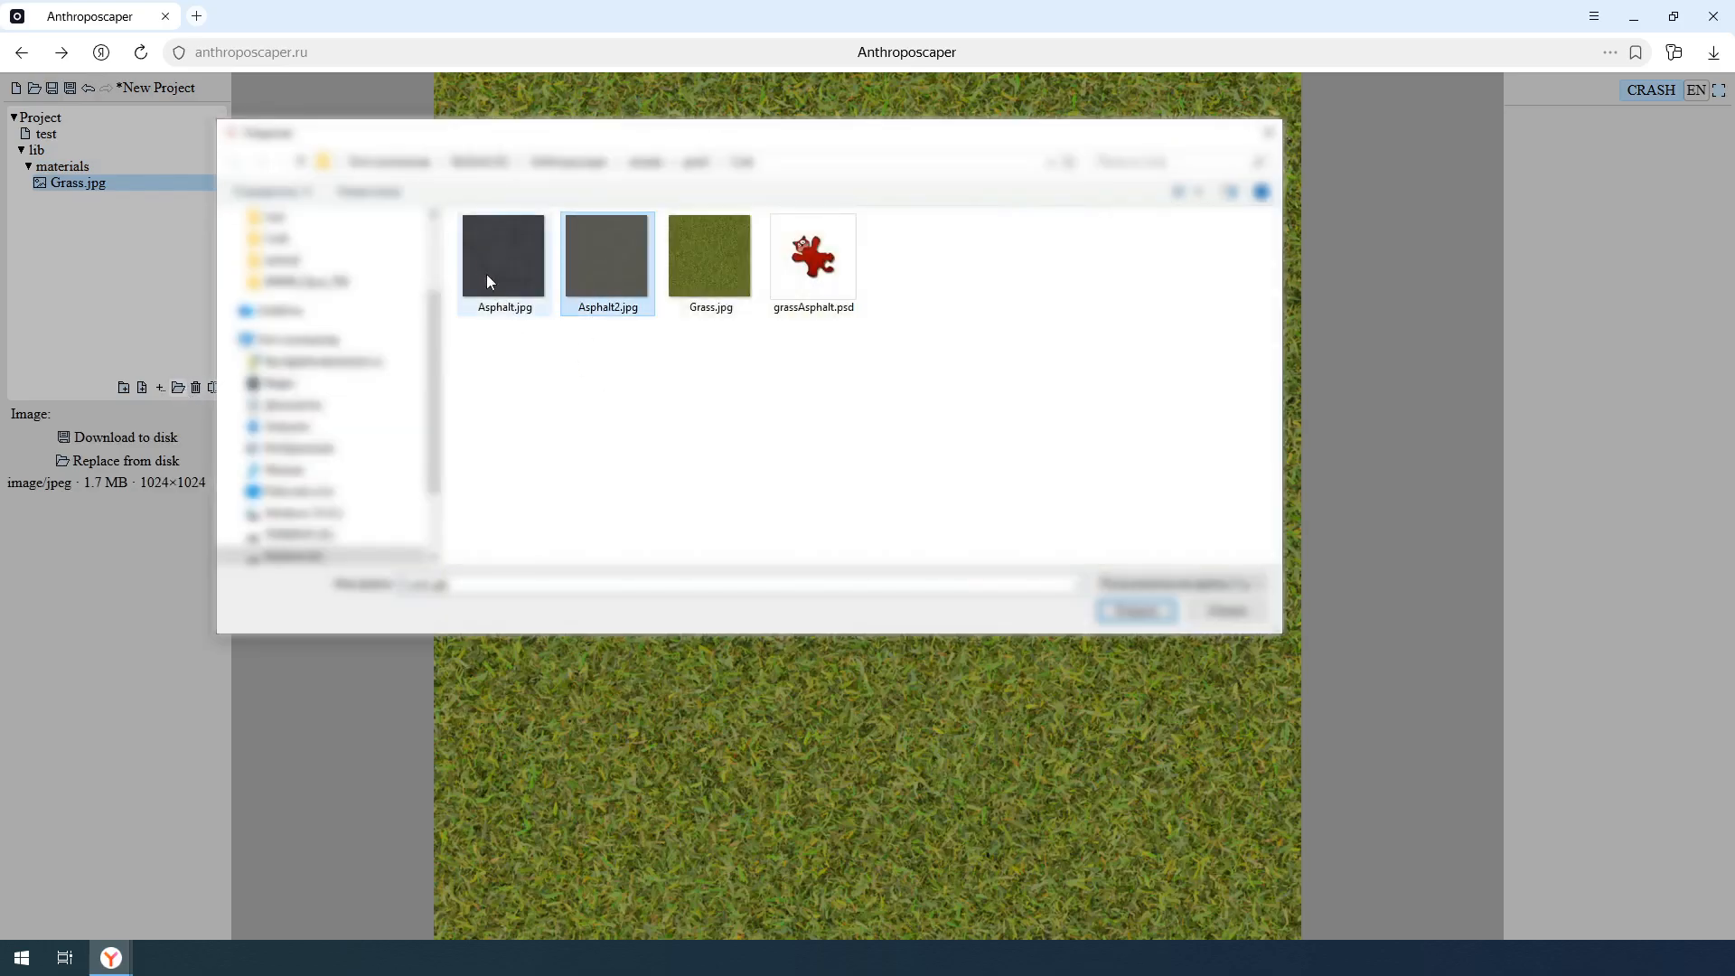
left_click(488, 271)
key("Return")
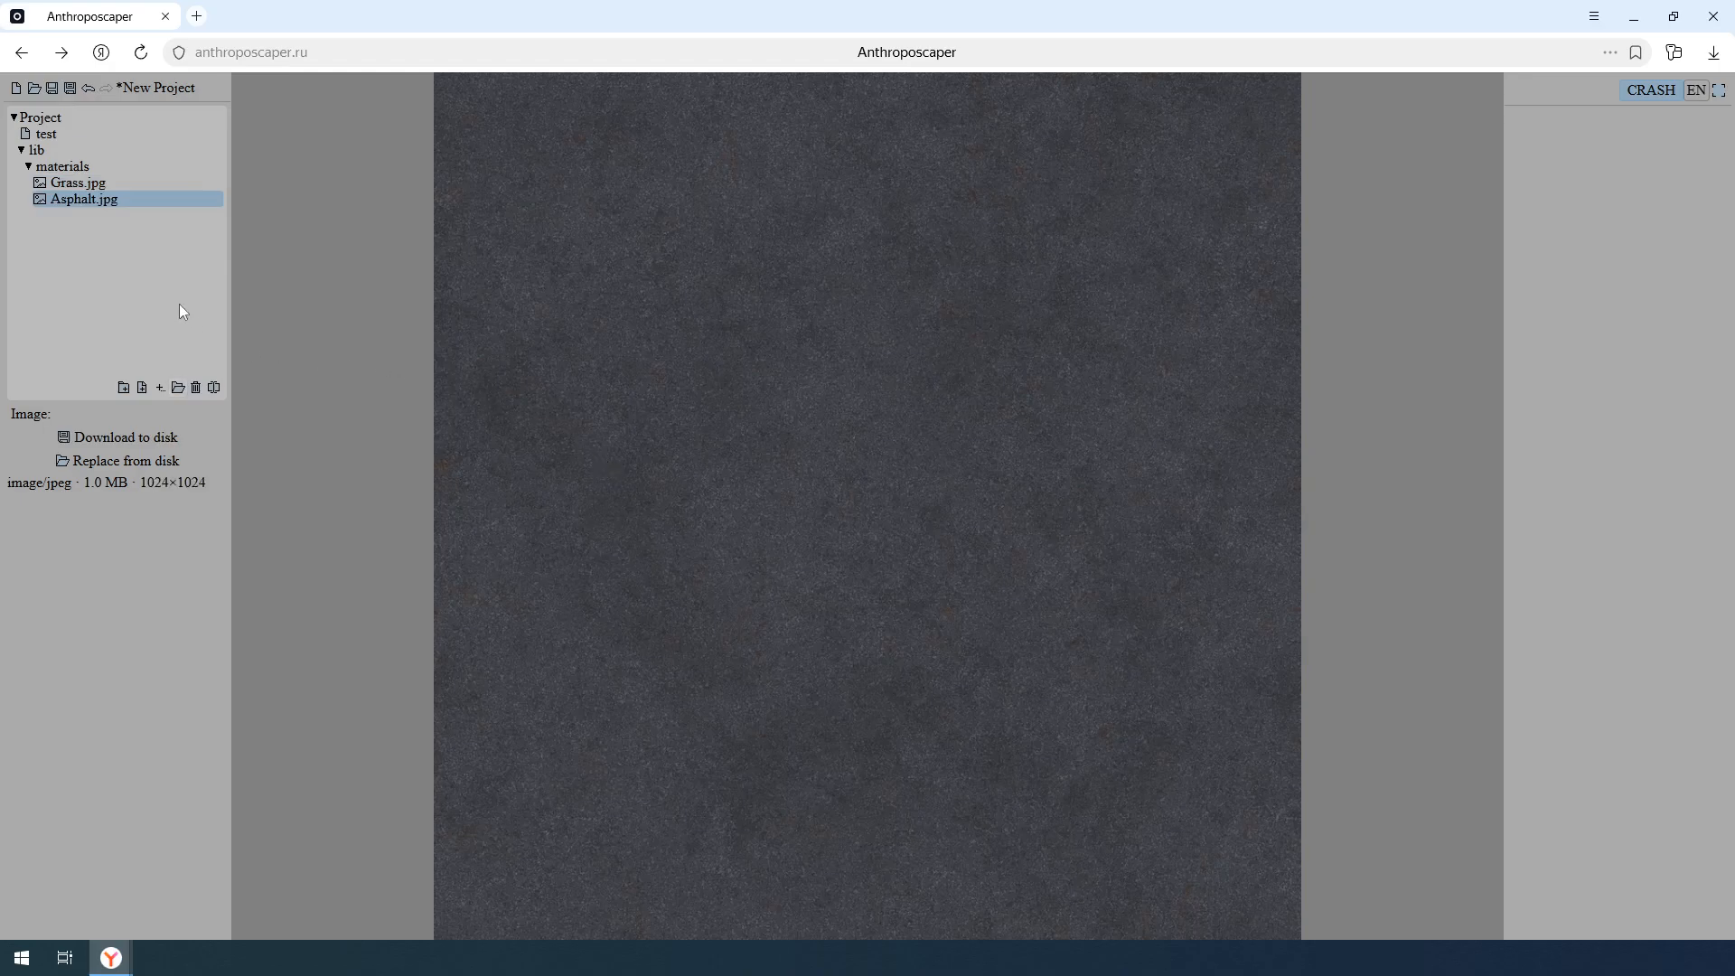
- Create a new texture in the materials folder and name it texGrass
left_click(159, 387)
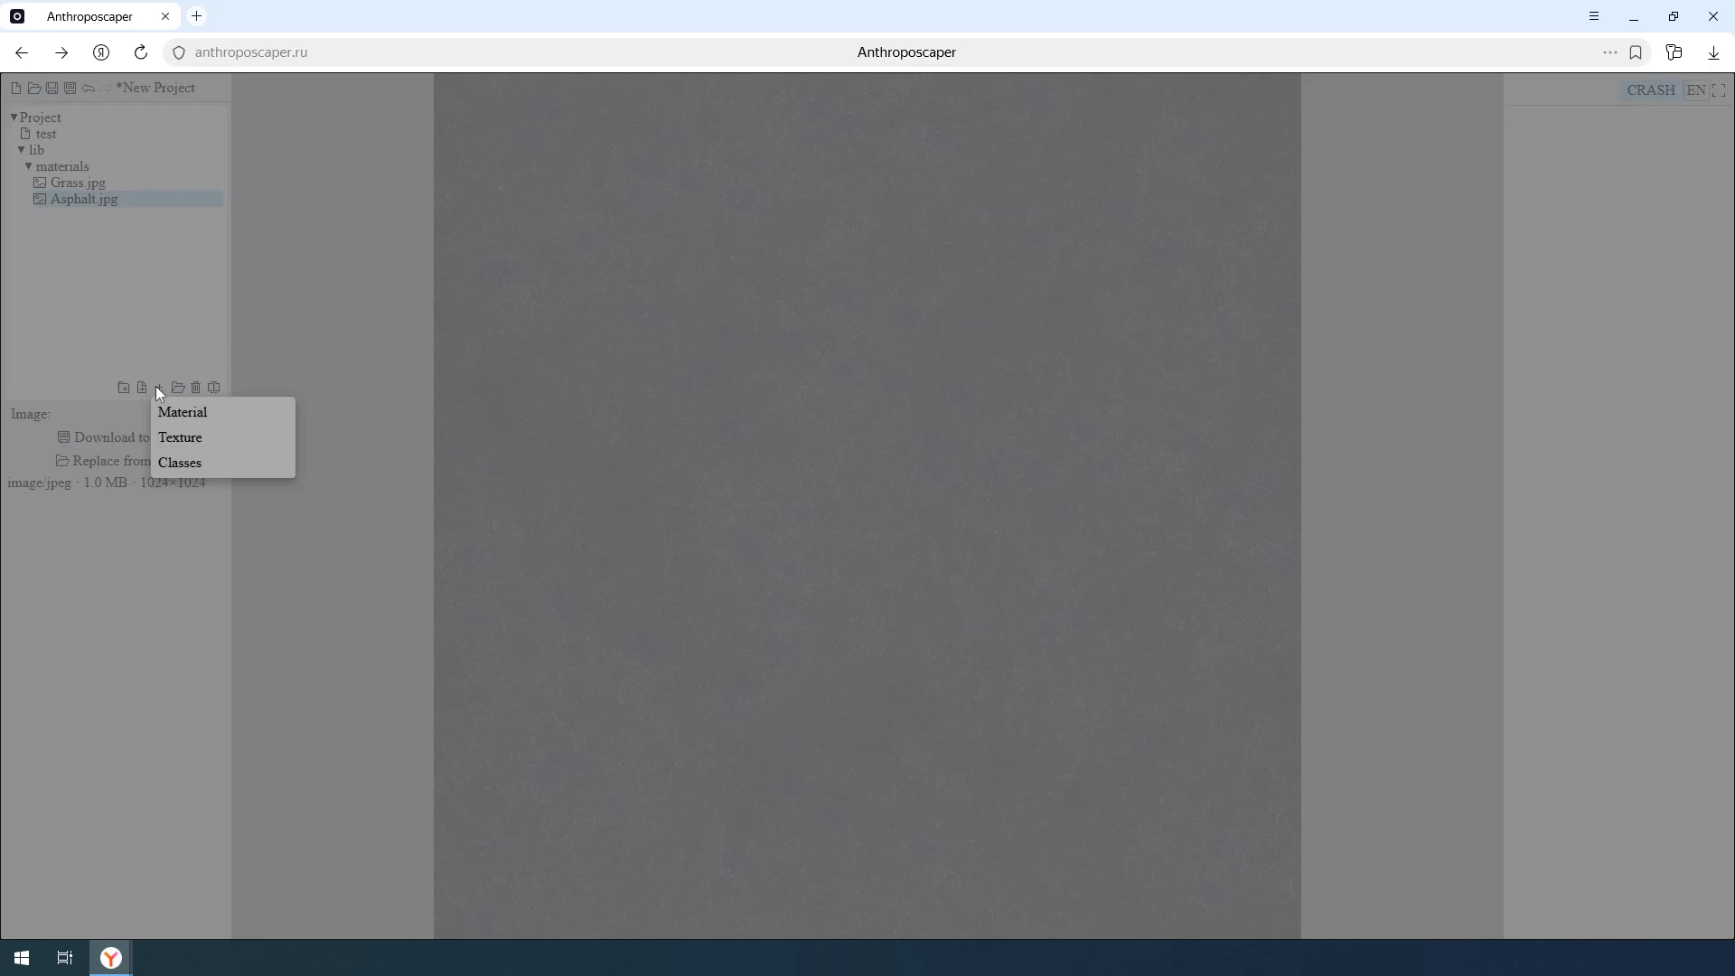
left_click(242, 438)
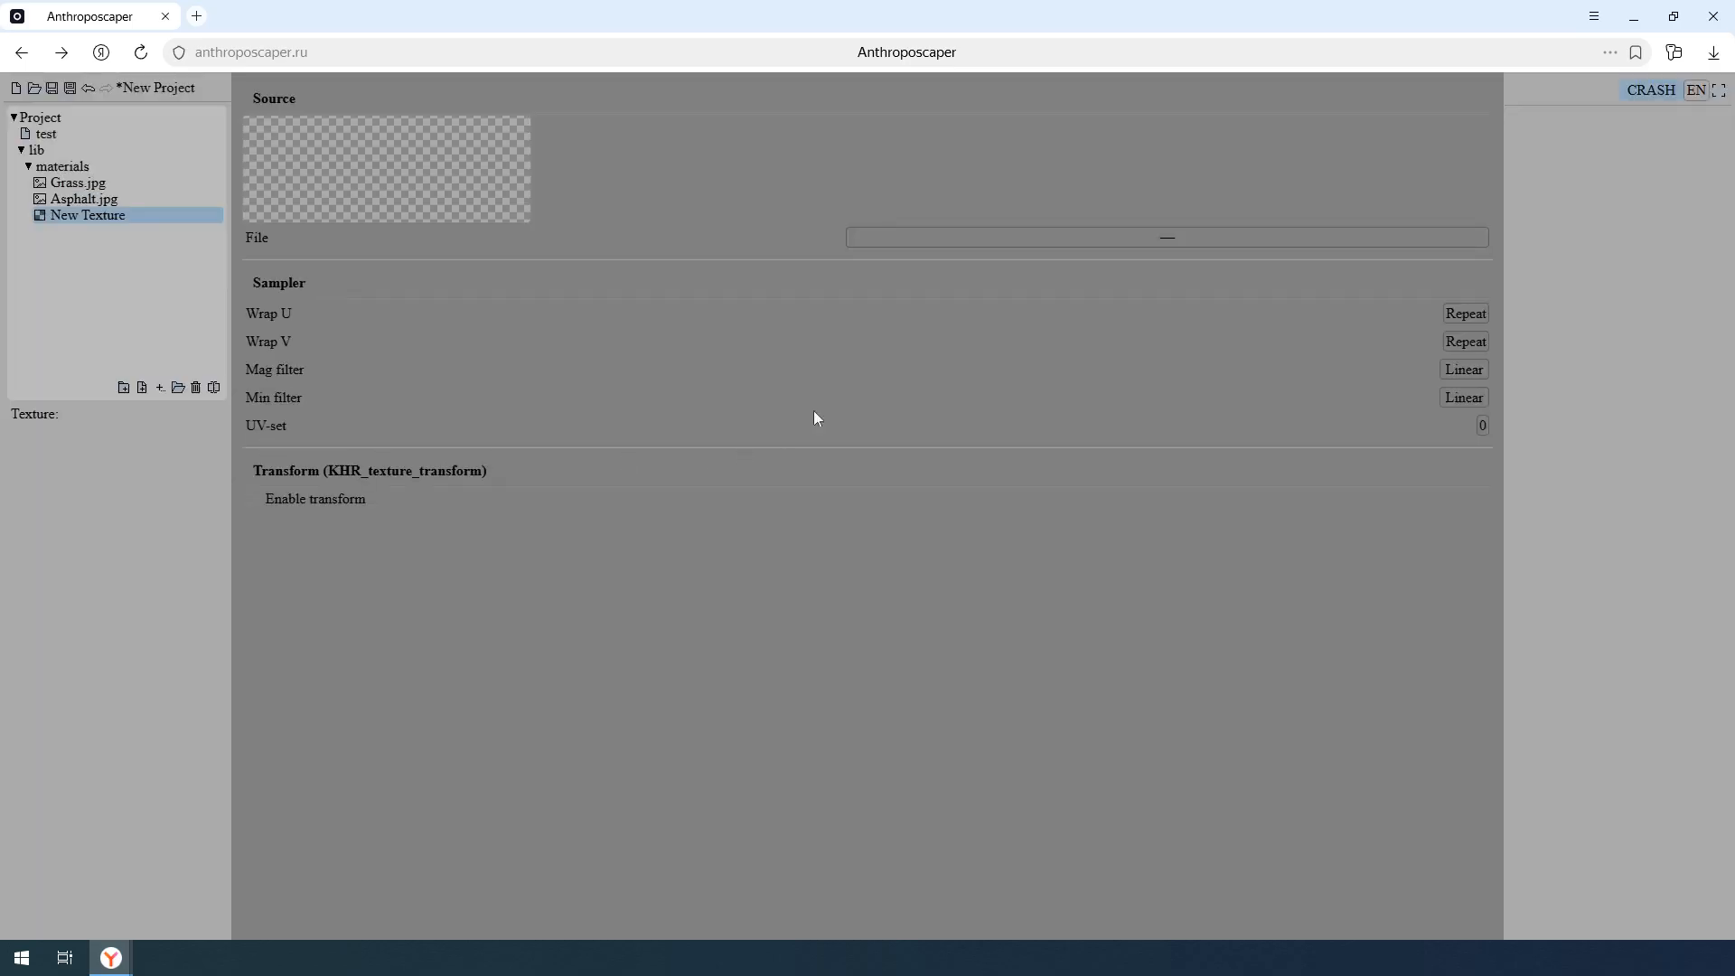
double_click(143, 217)
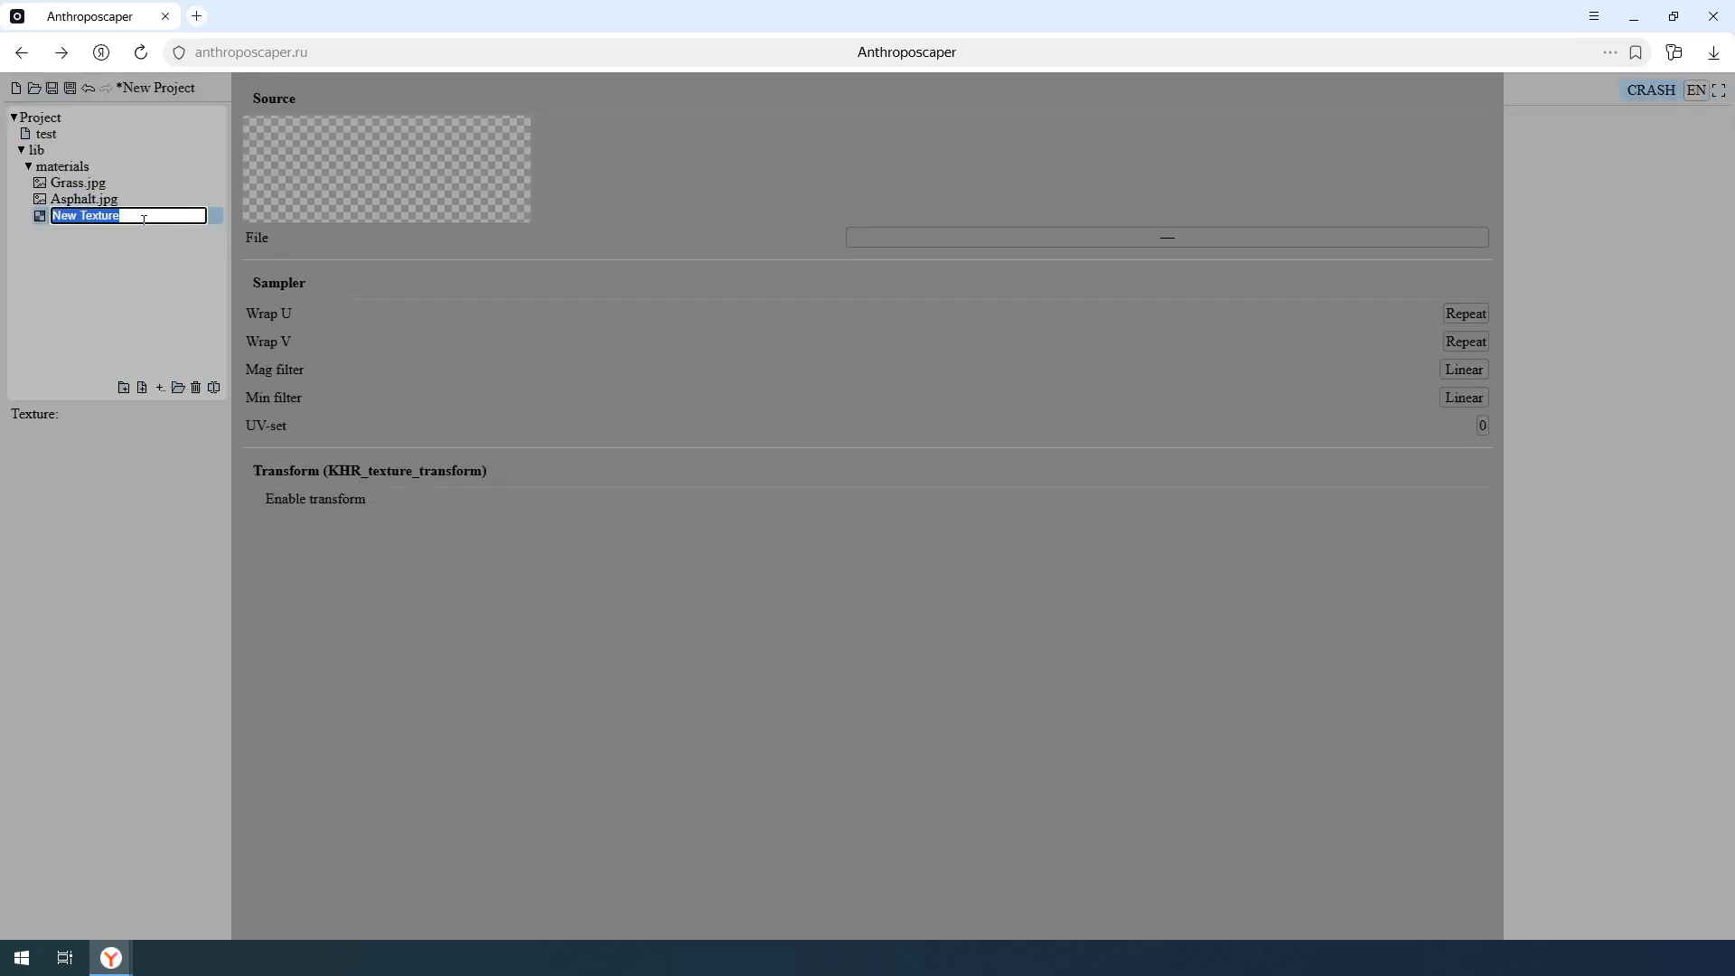
type("tes")
type("Grass")
key("Return")
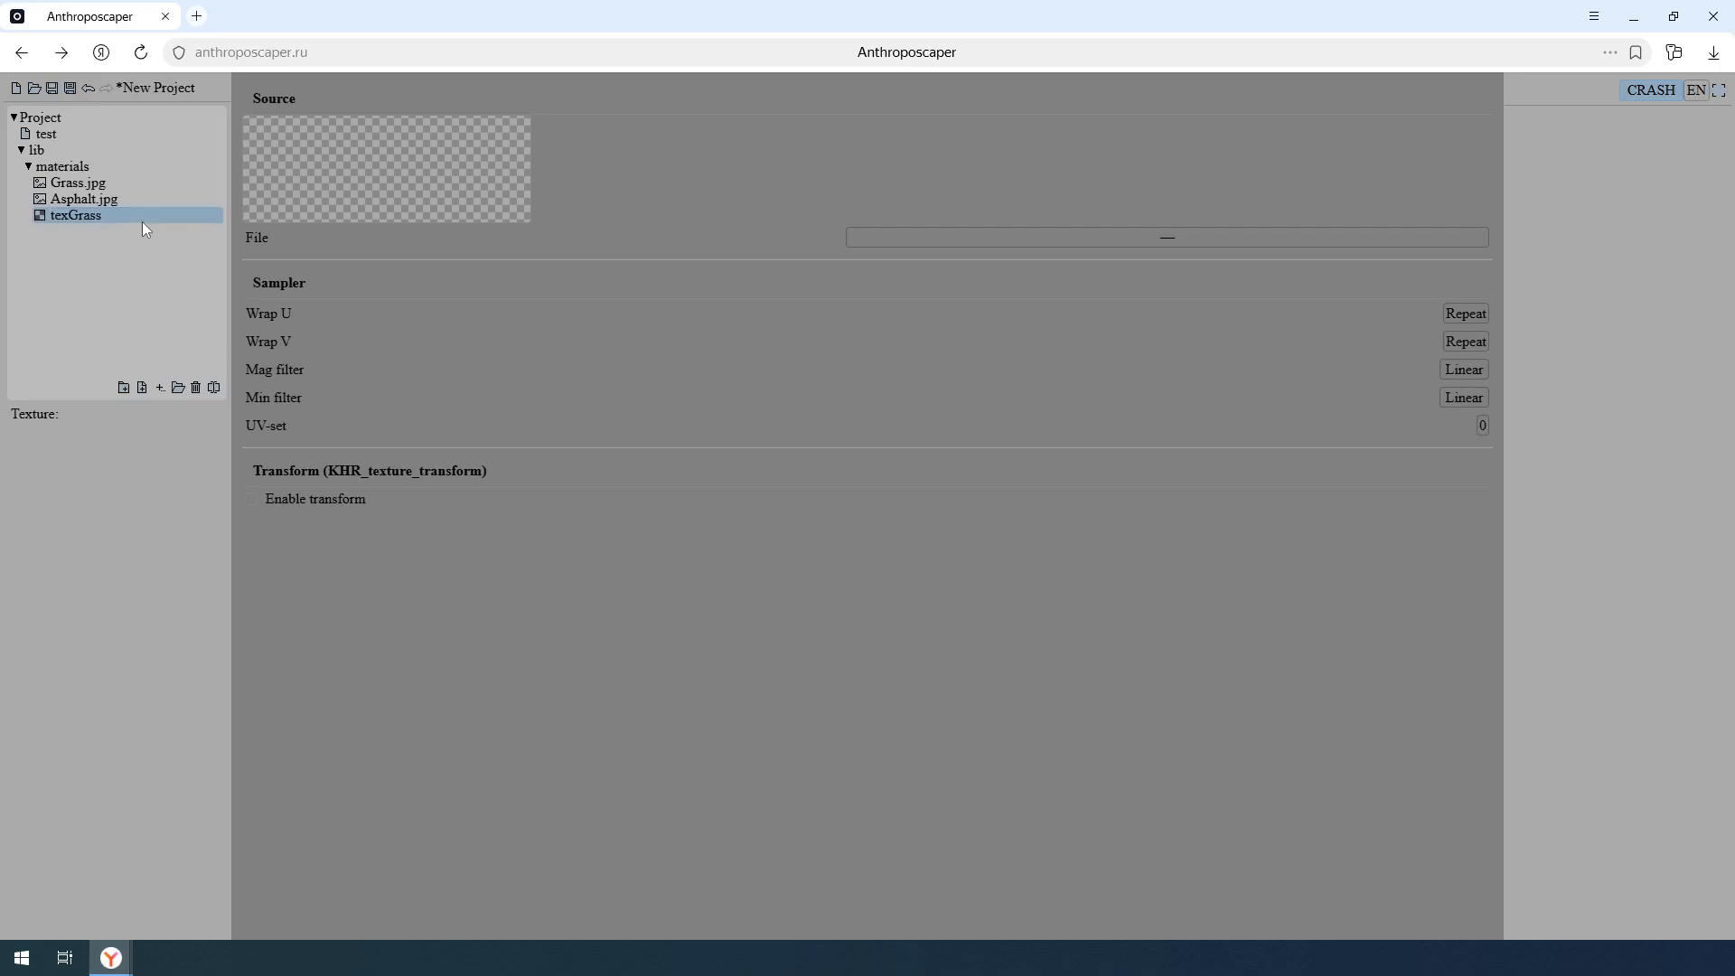
- Set the source file of the texGrass texture to Grass.jpg
left_click(1003, 239)
left_click(1042, 283)
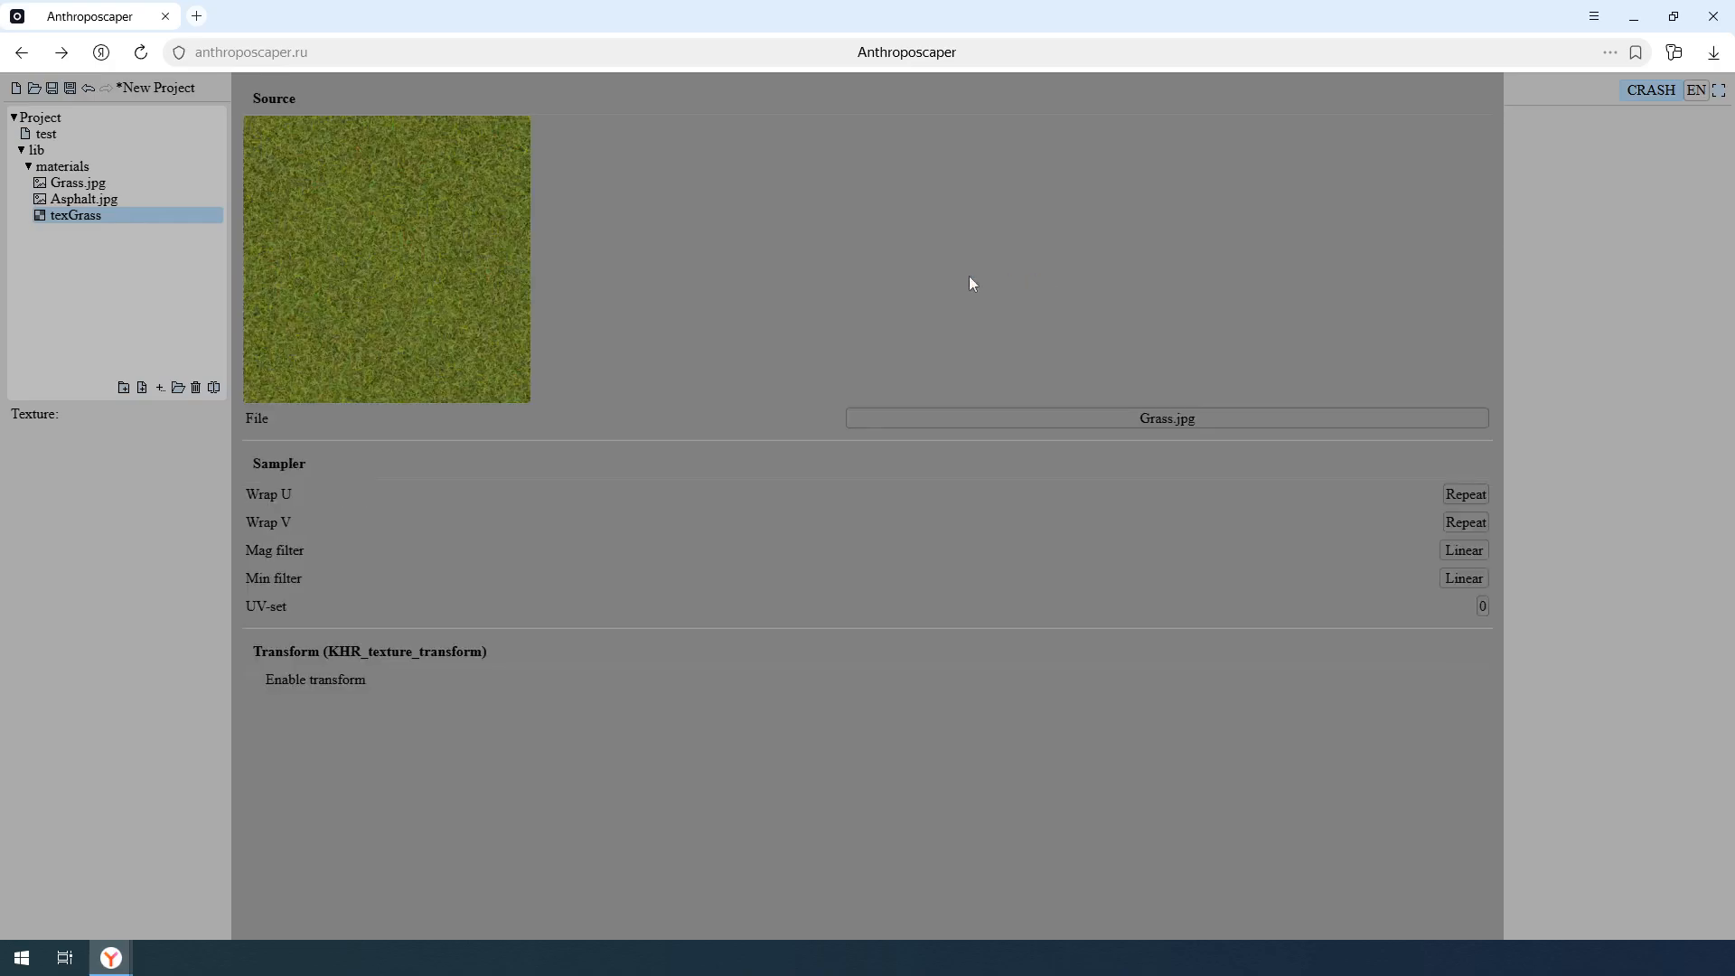
- Create a new material named matGrass in the materials folder and assign texGrass as its base color texture
left_click(160, 388)
left_click(215, 415)
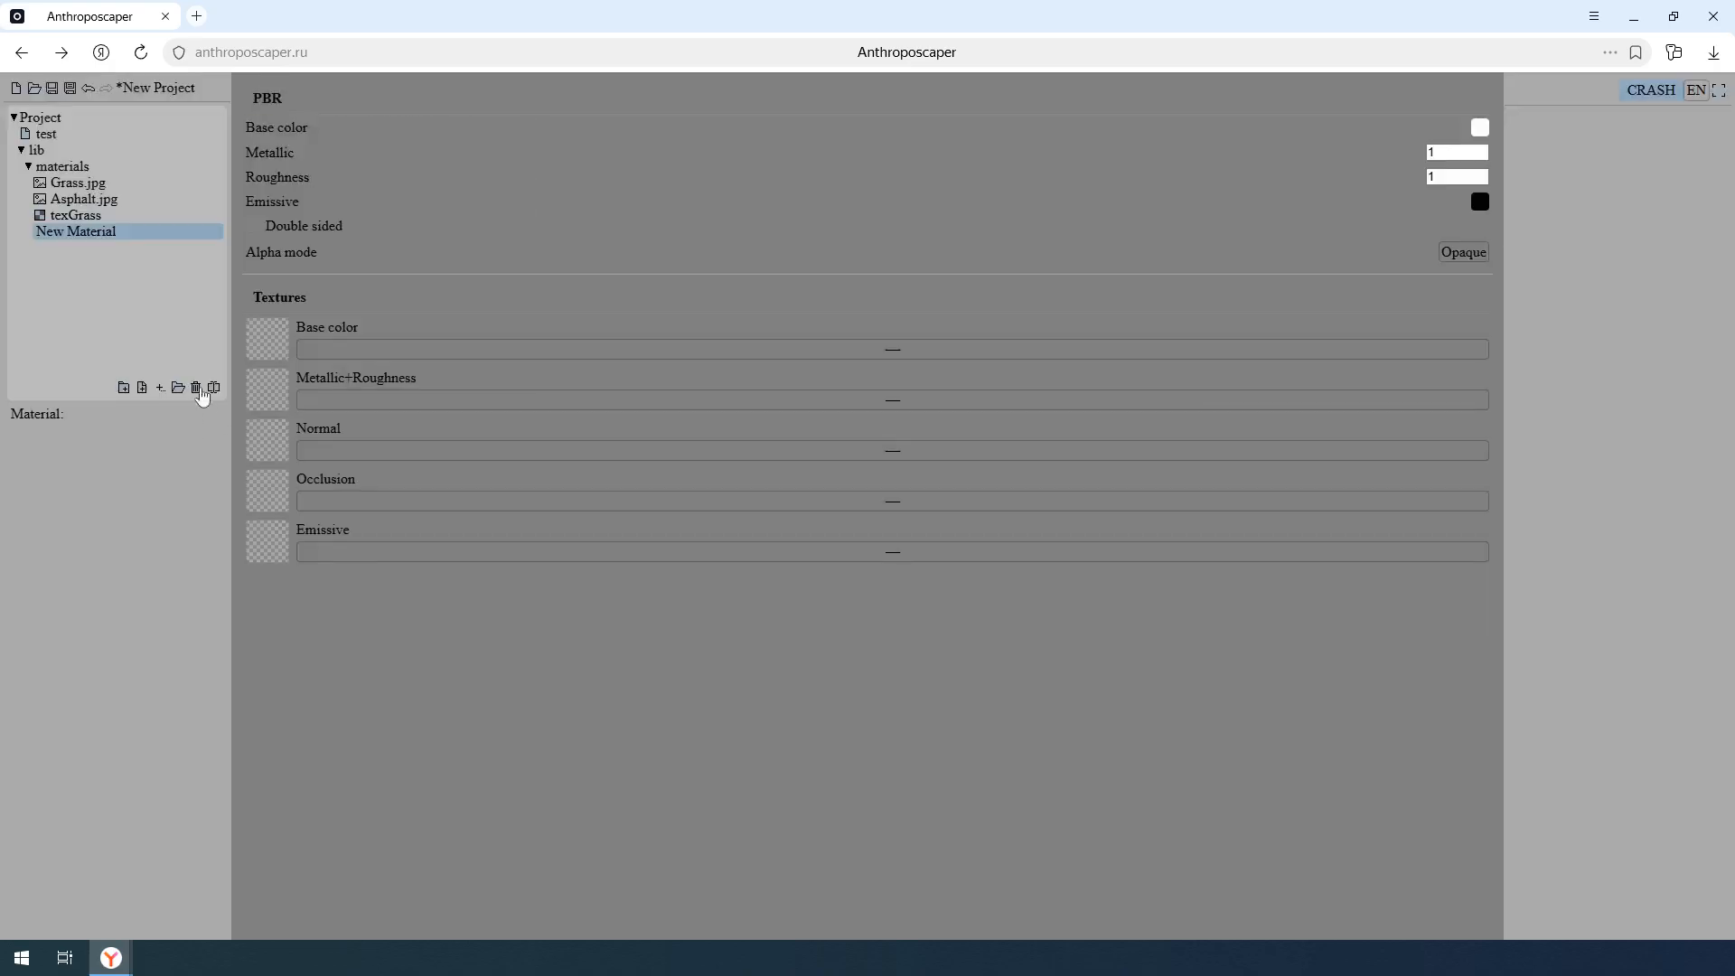
type("mat")
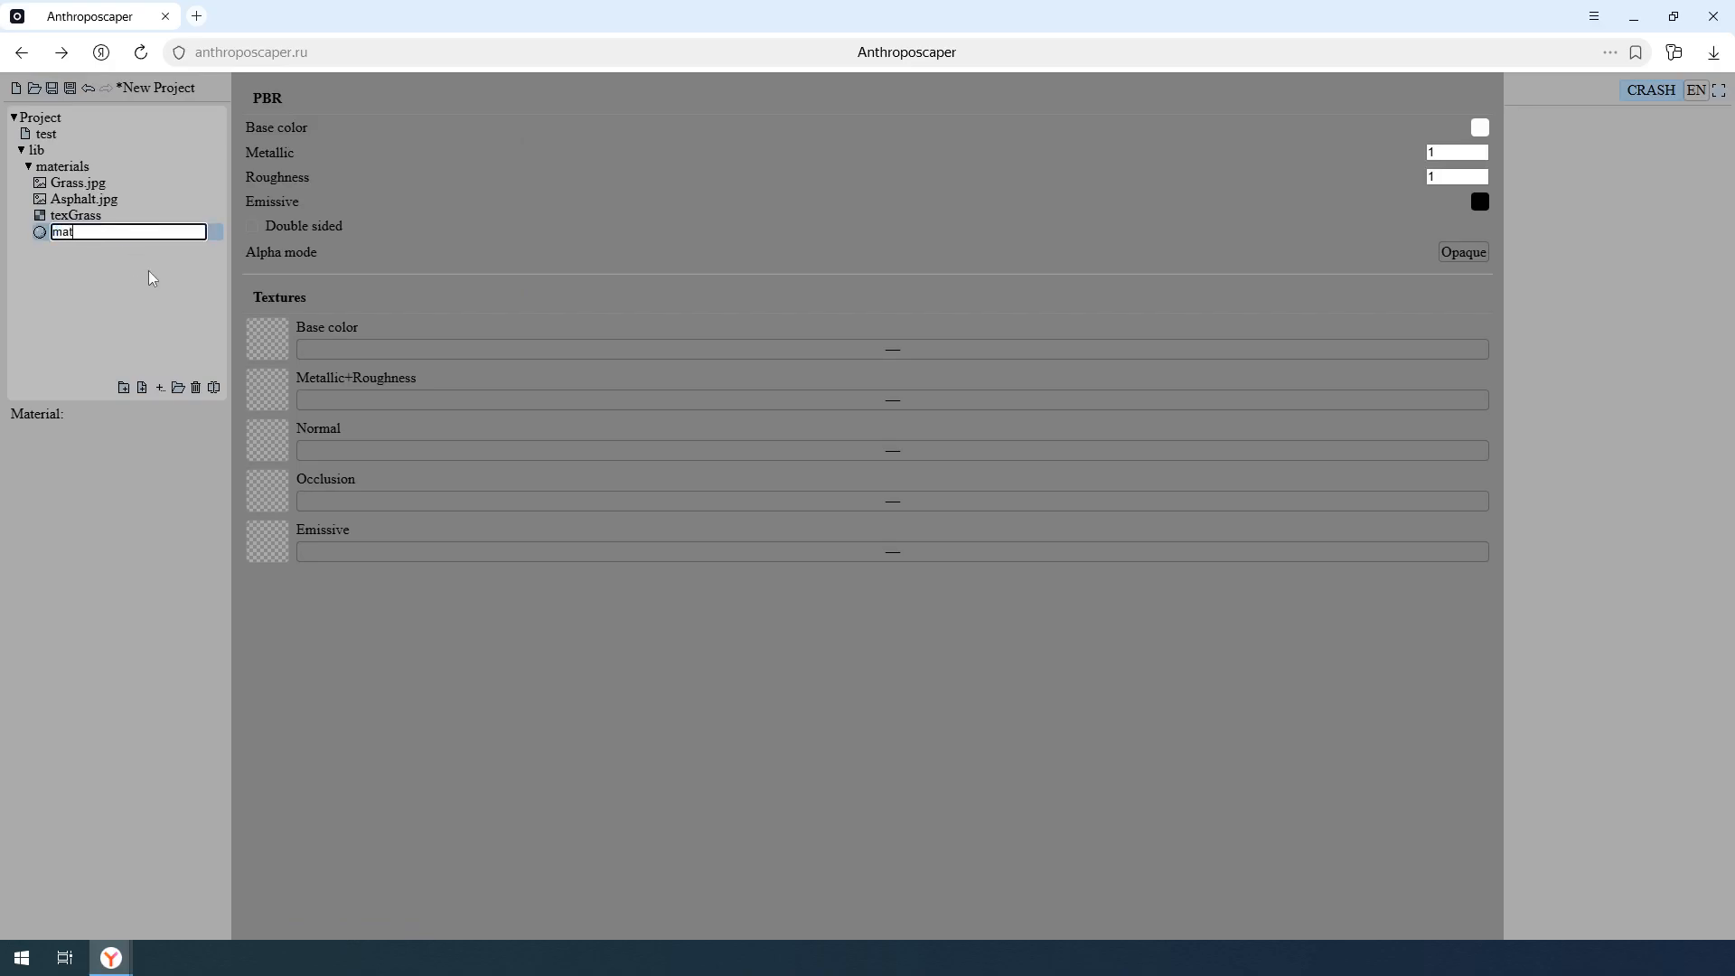
type("Grass")
key("Return")
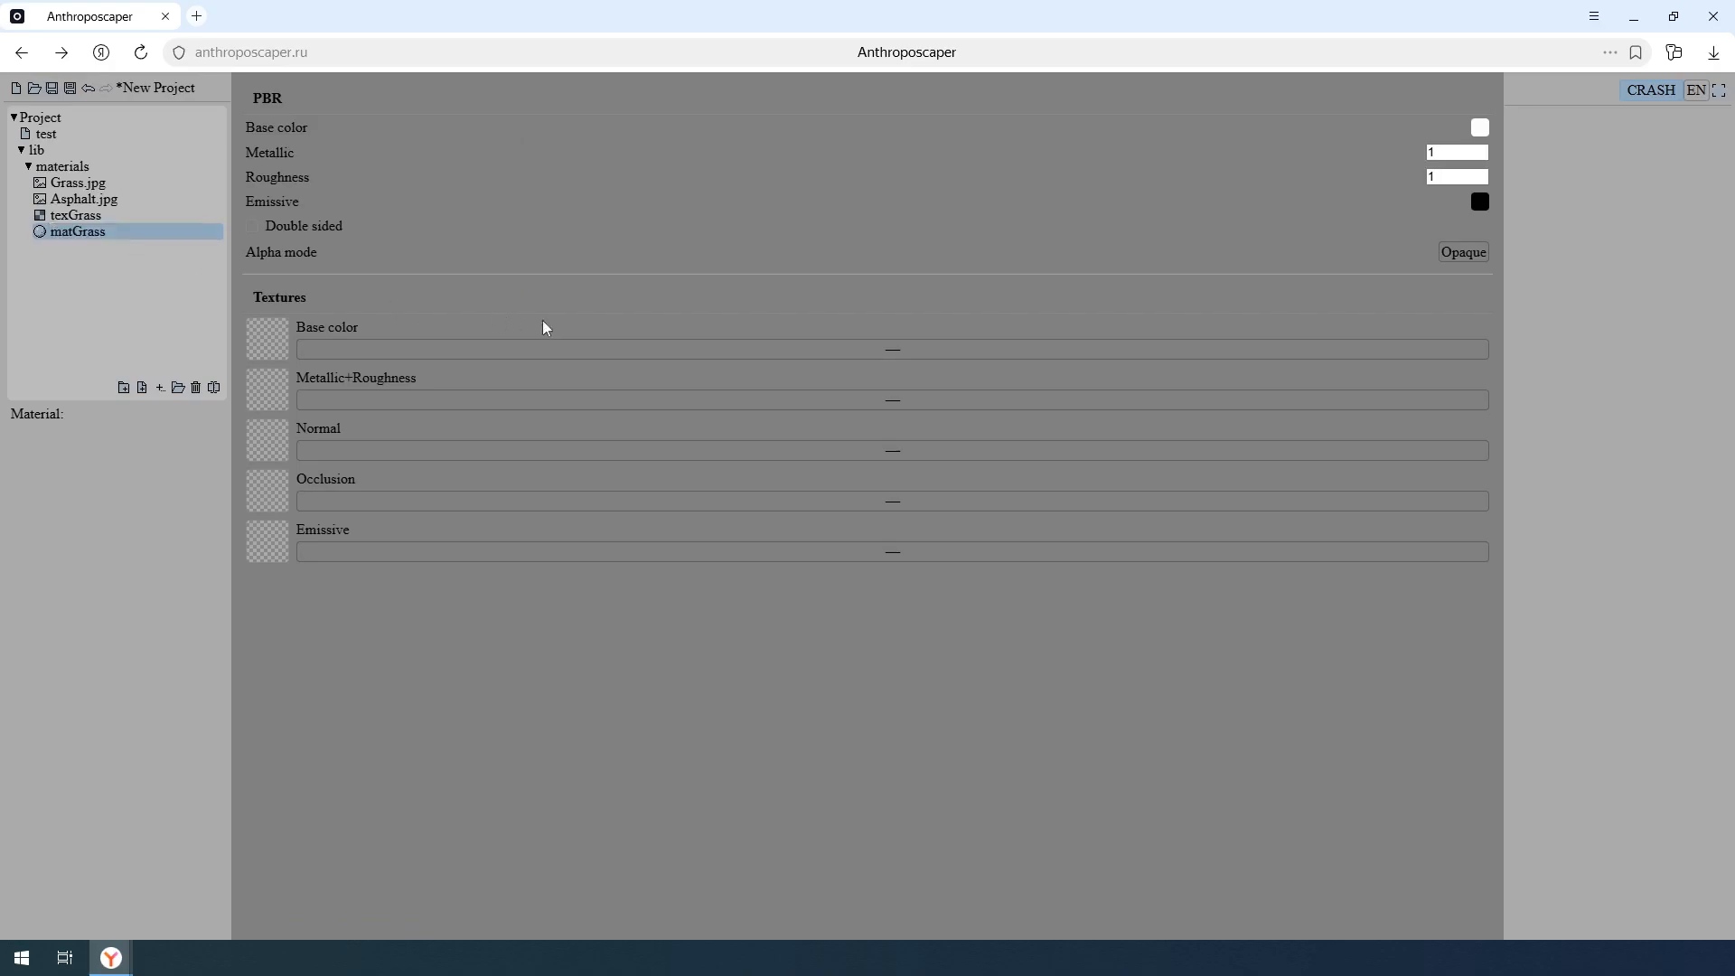
left_click(678, 350)
left_click(824, 395)
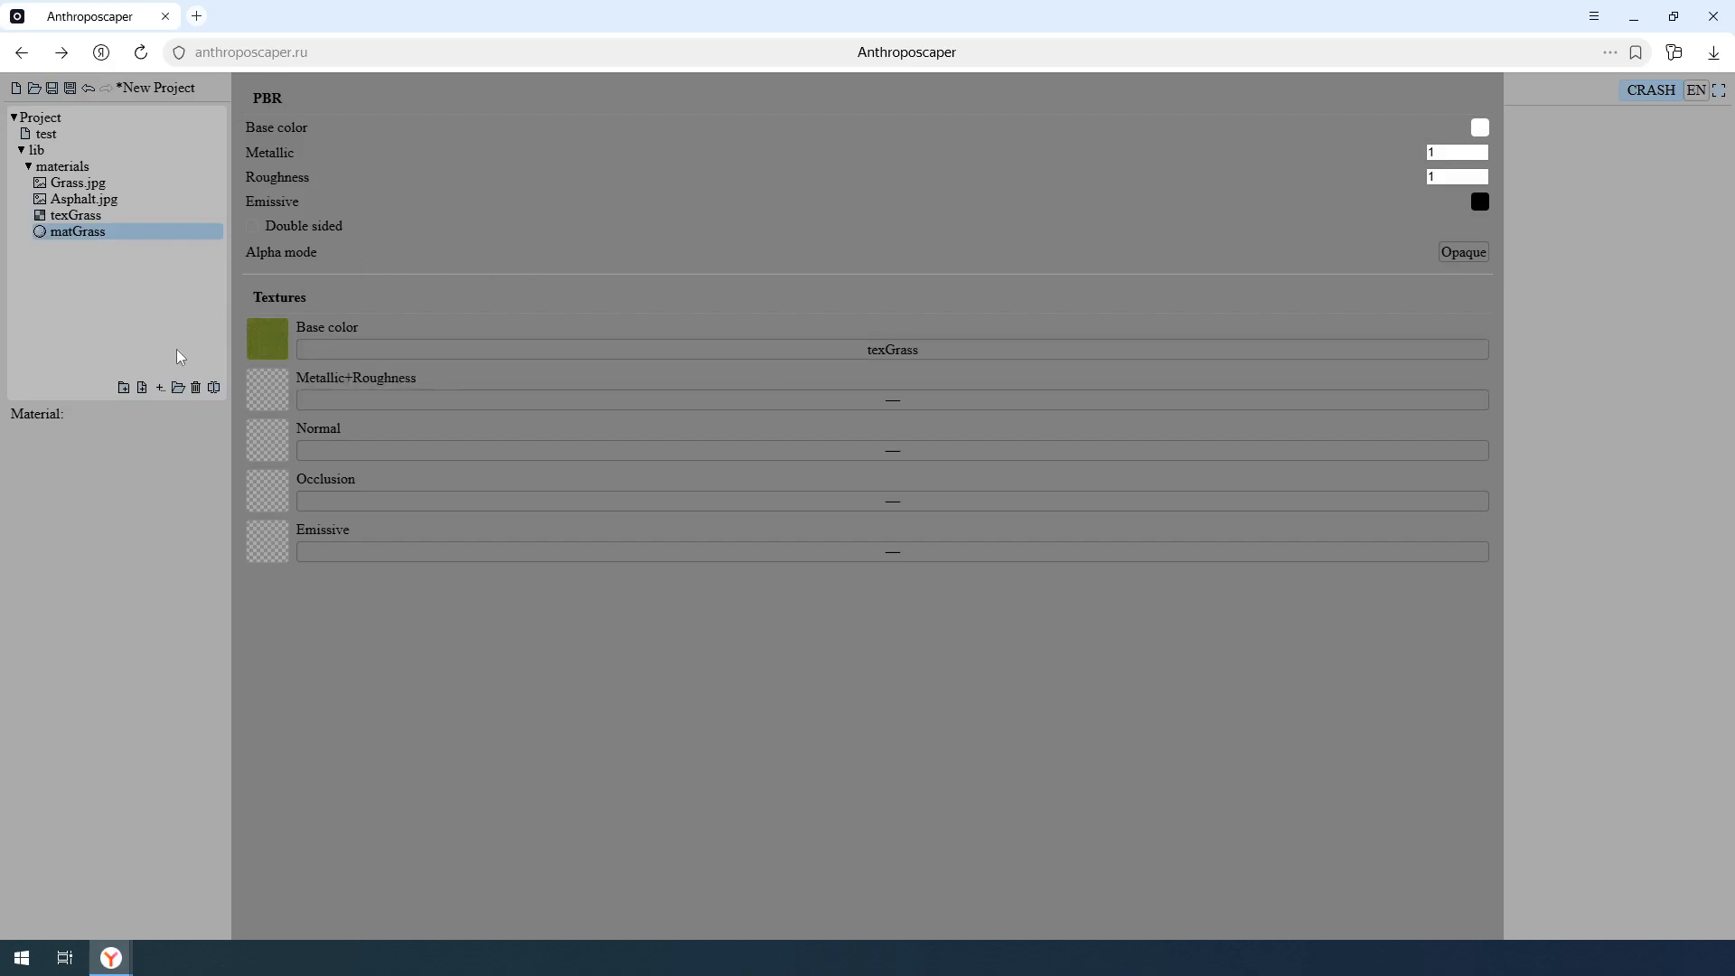
- Create a new texture named texAsphalt in the materials folder with Asphalt.jpg as its source file
left_click(159, 388)
left_click(180, 437)
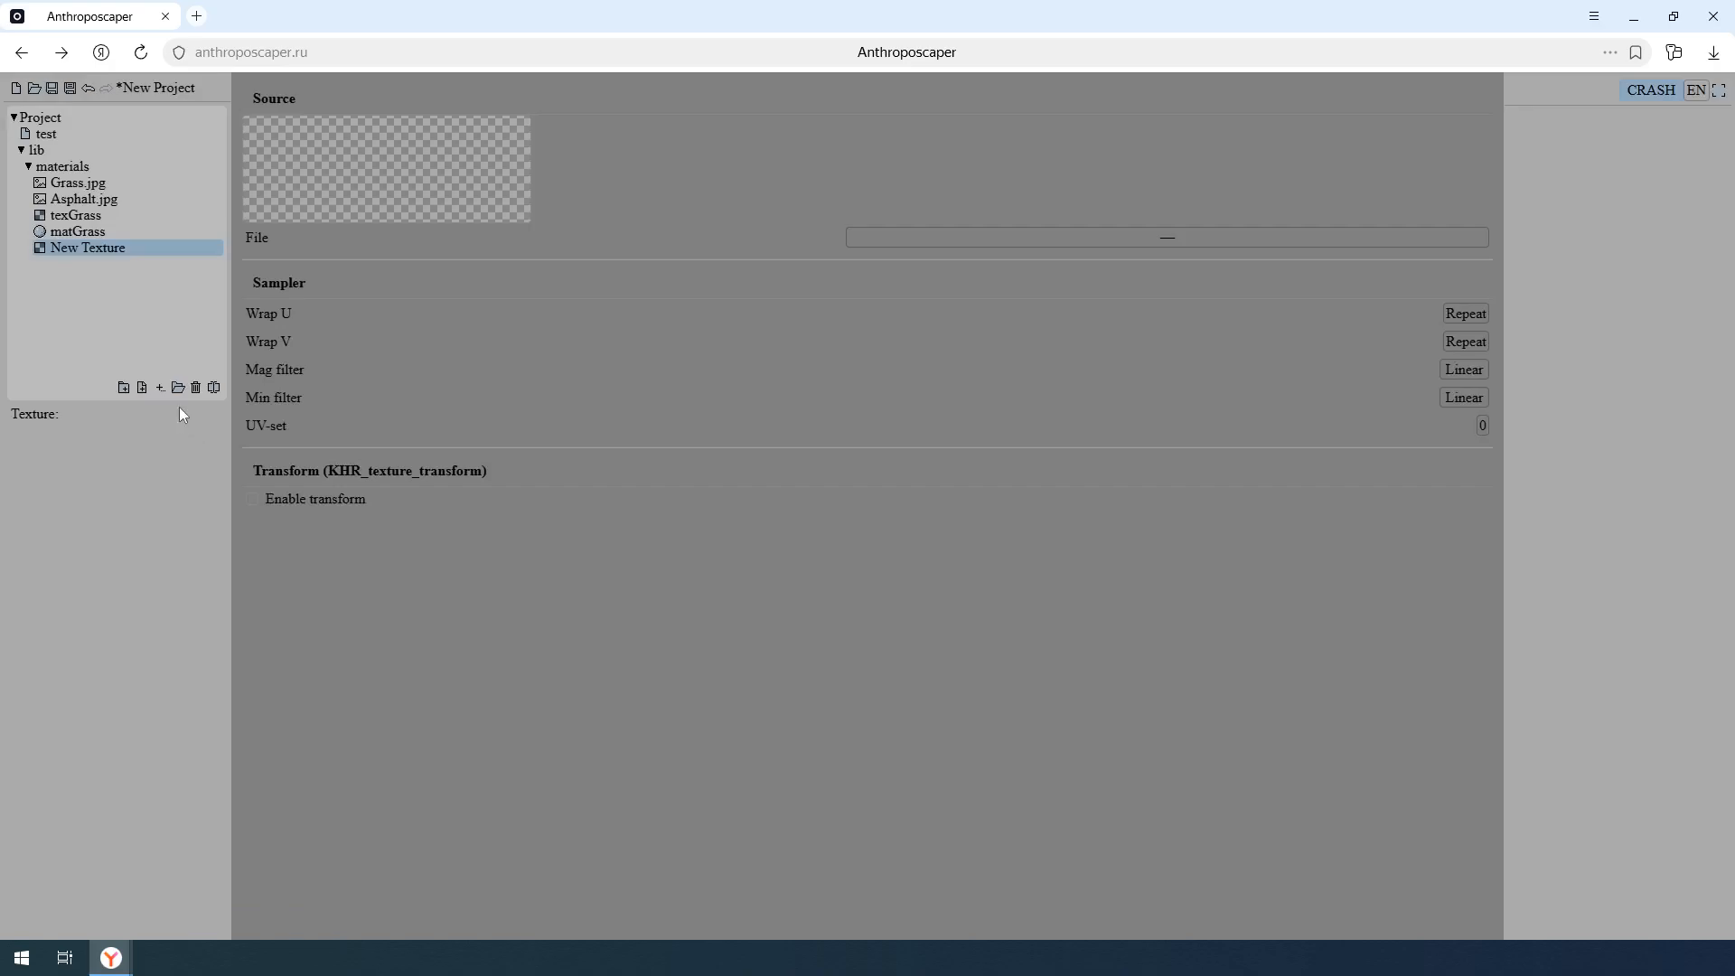
type("te")
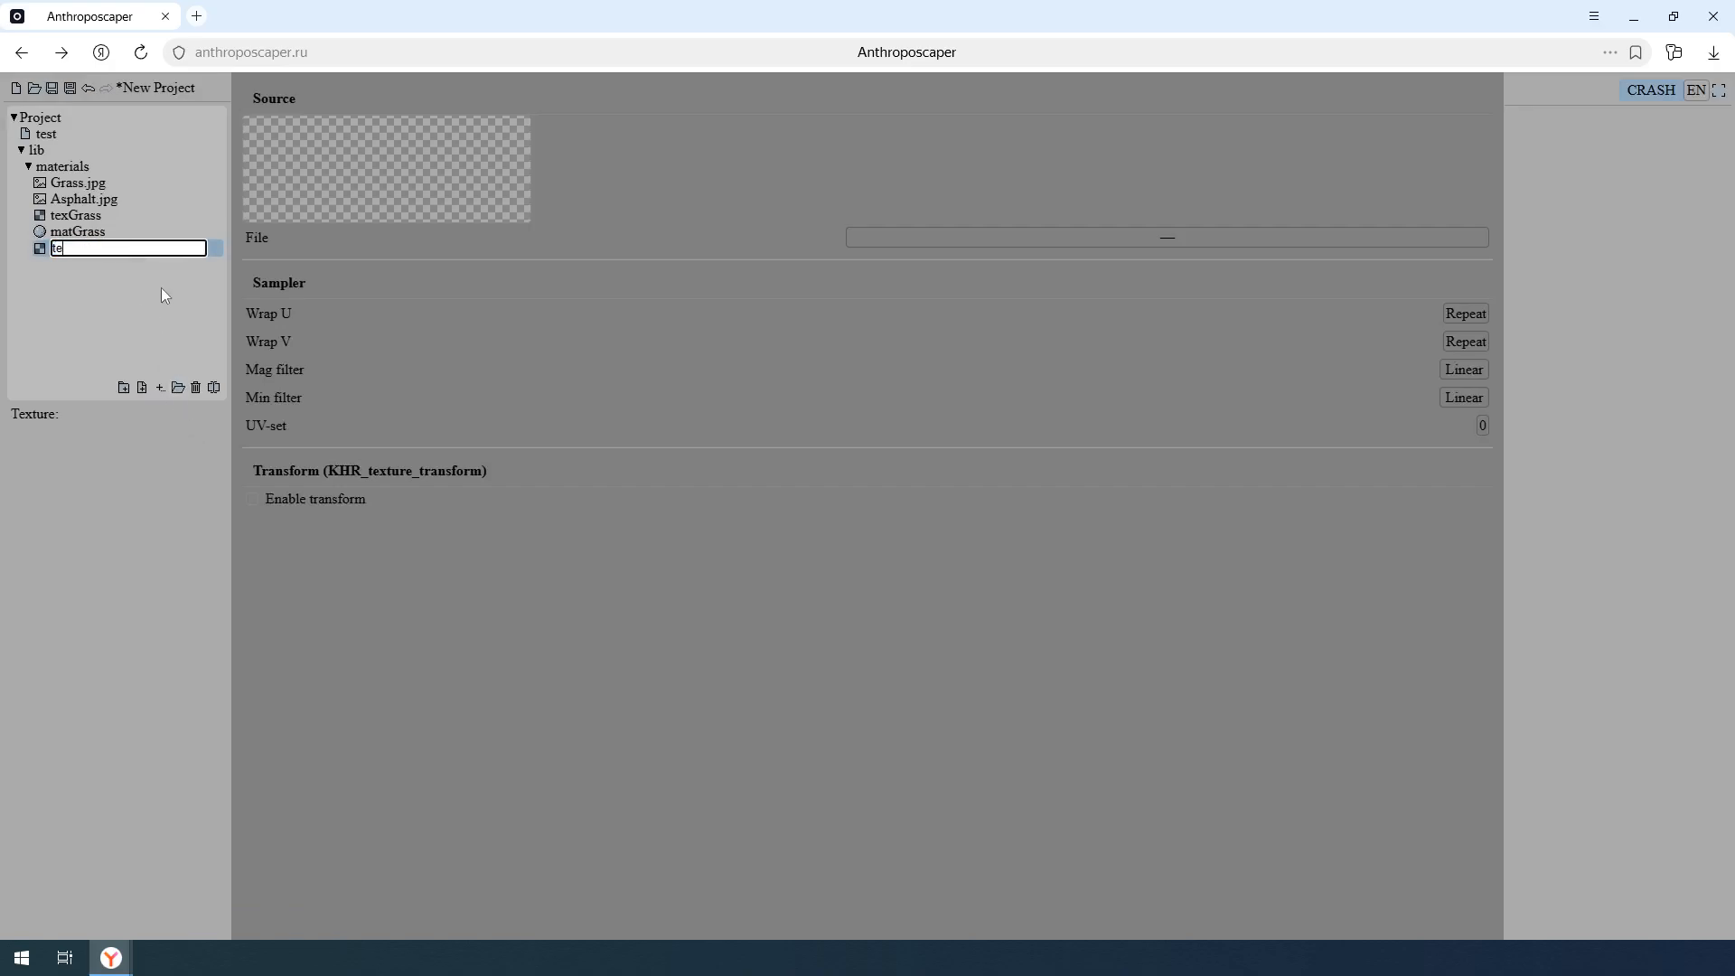
type("xAsphalt")
key("Return")
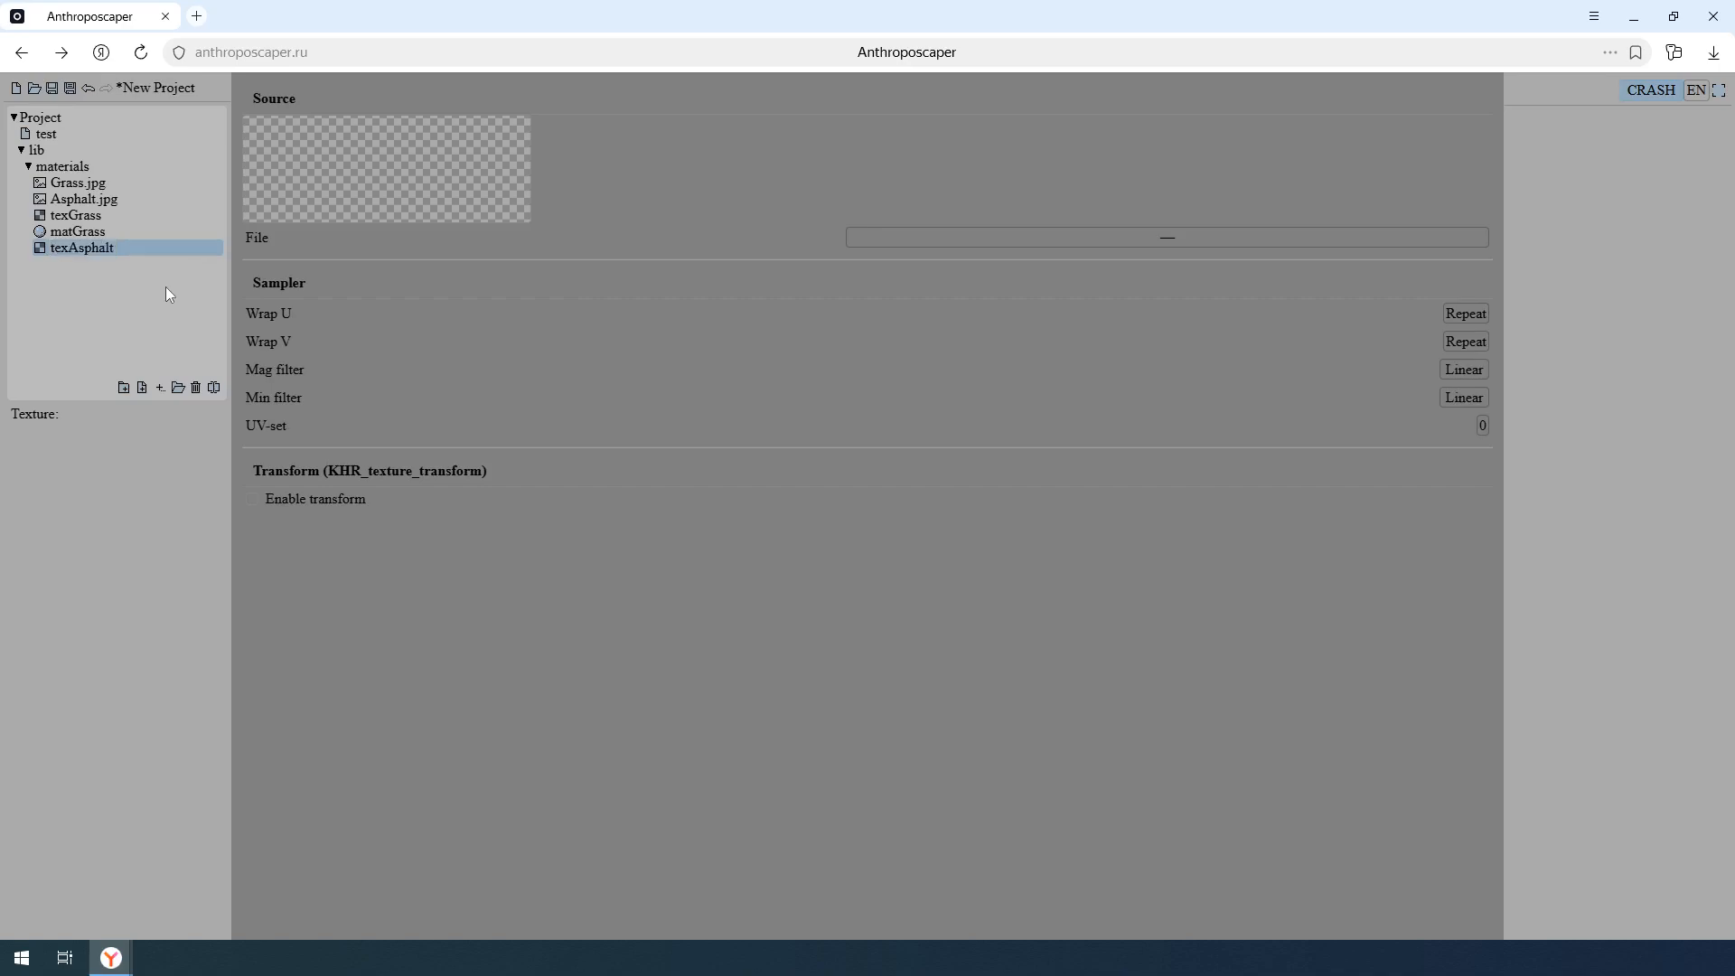
left_click(908, 239)
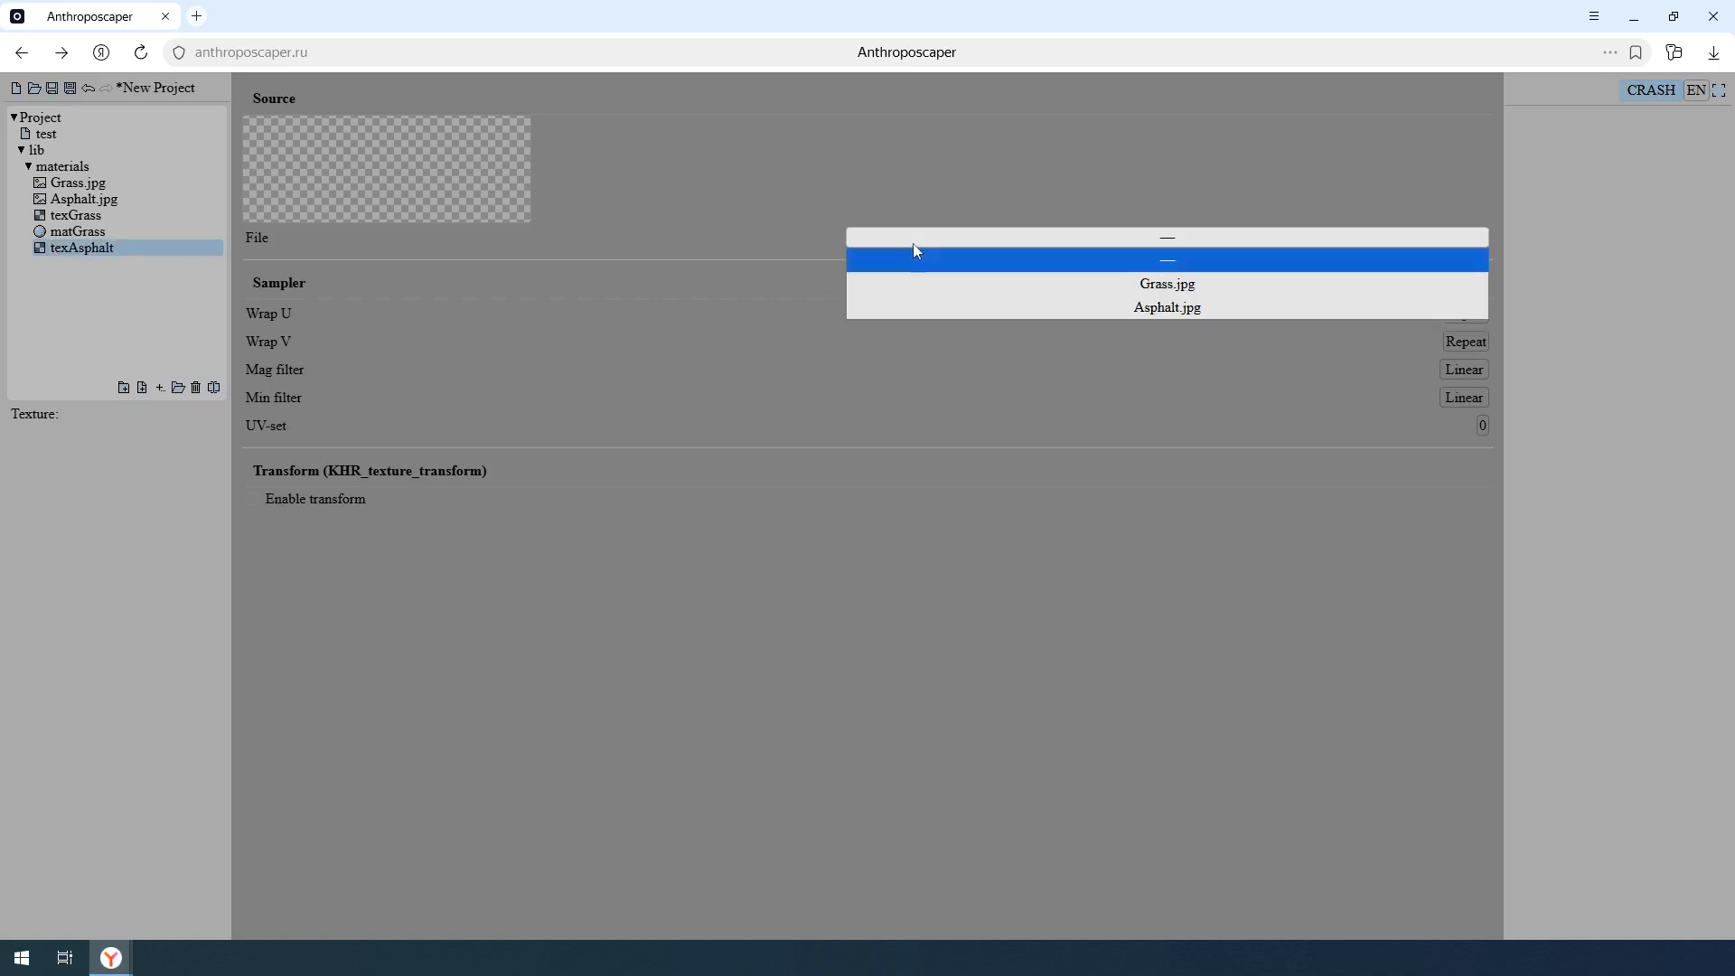
left_click(934, 307)
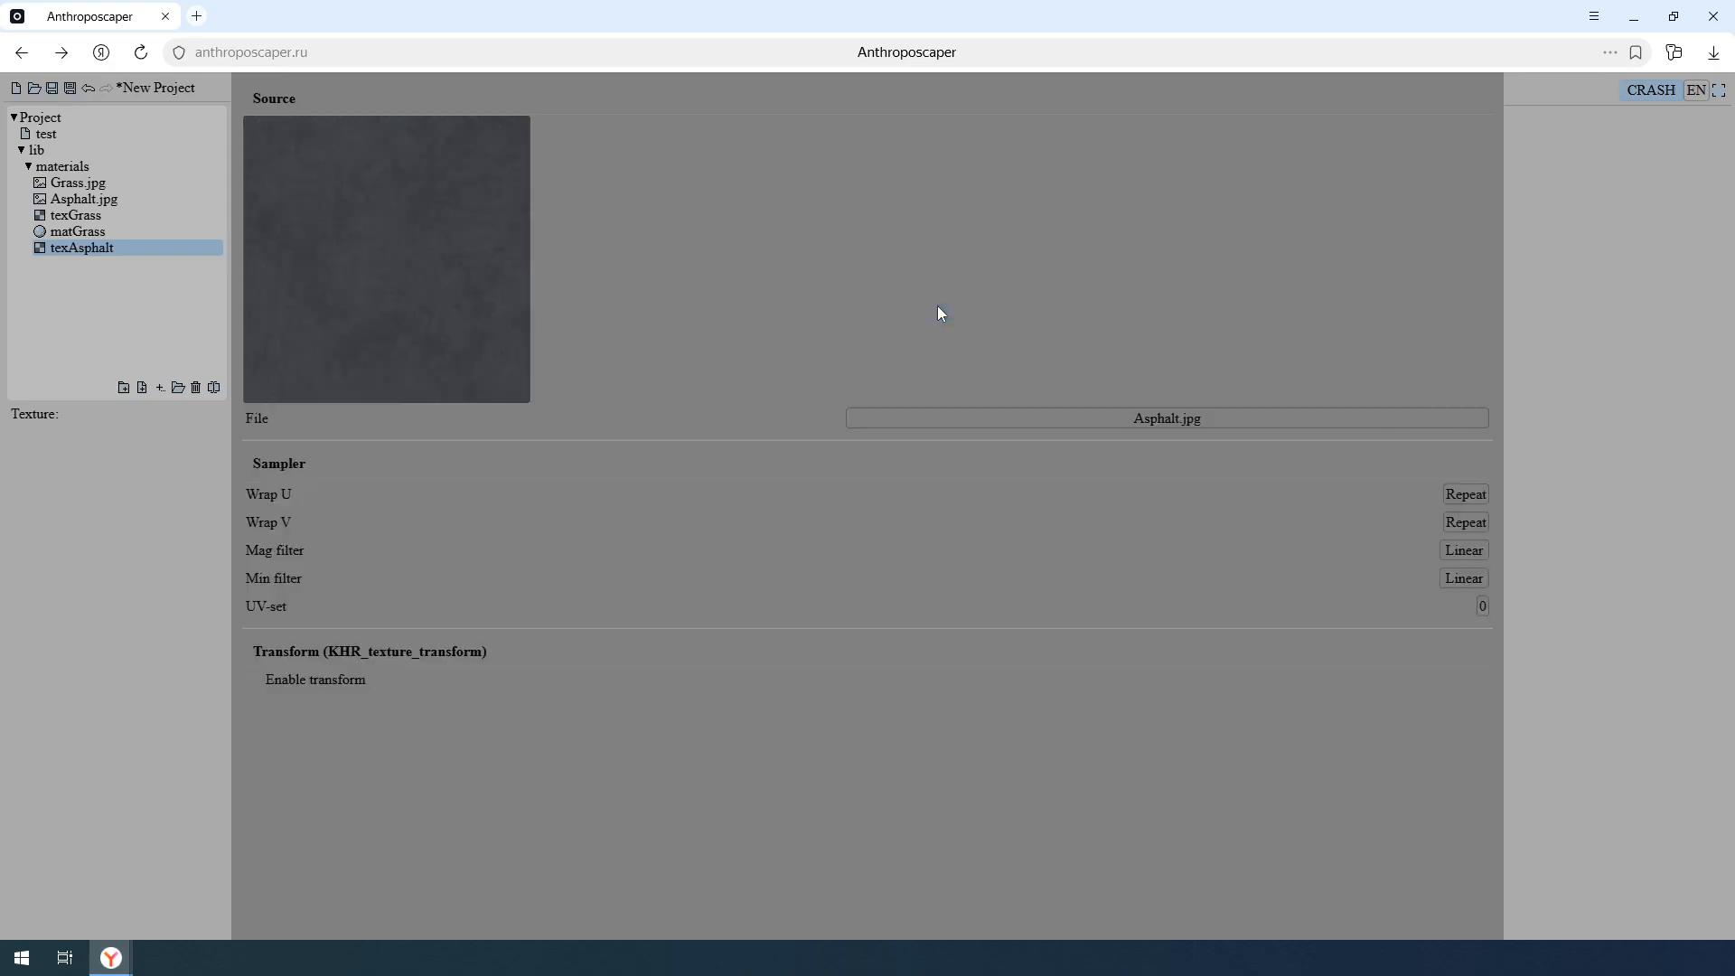
- Create a new material named matAsphalt in the materials folder and assign texAsphalt as its base color texture
left_click(160, 388)
left_click(197, 416)
left_click(94, 265)
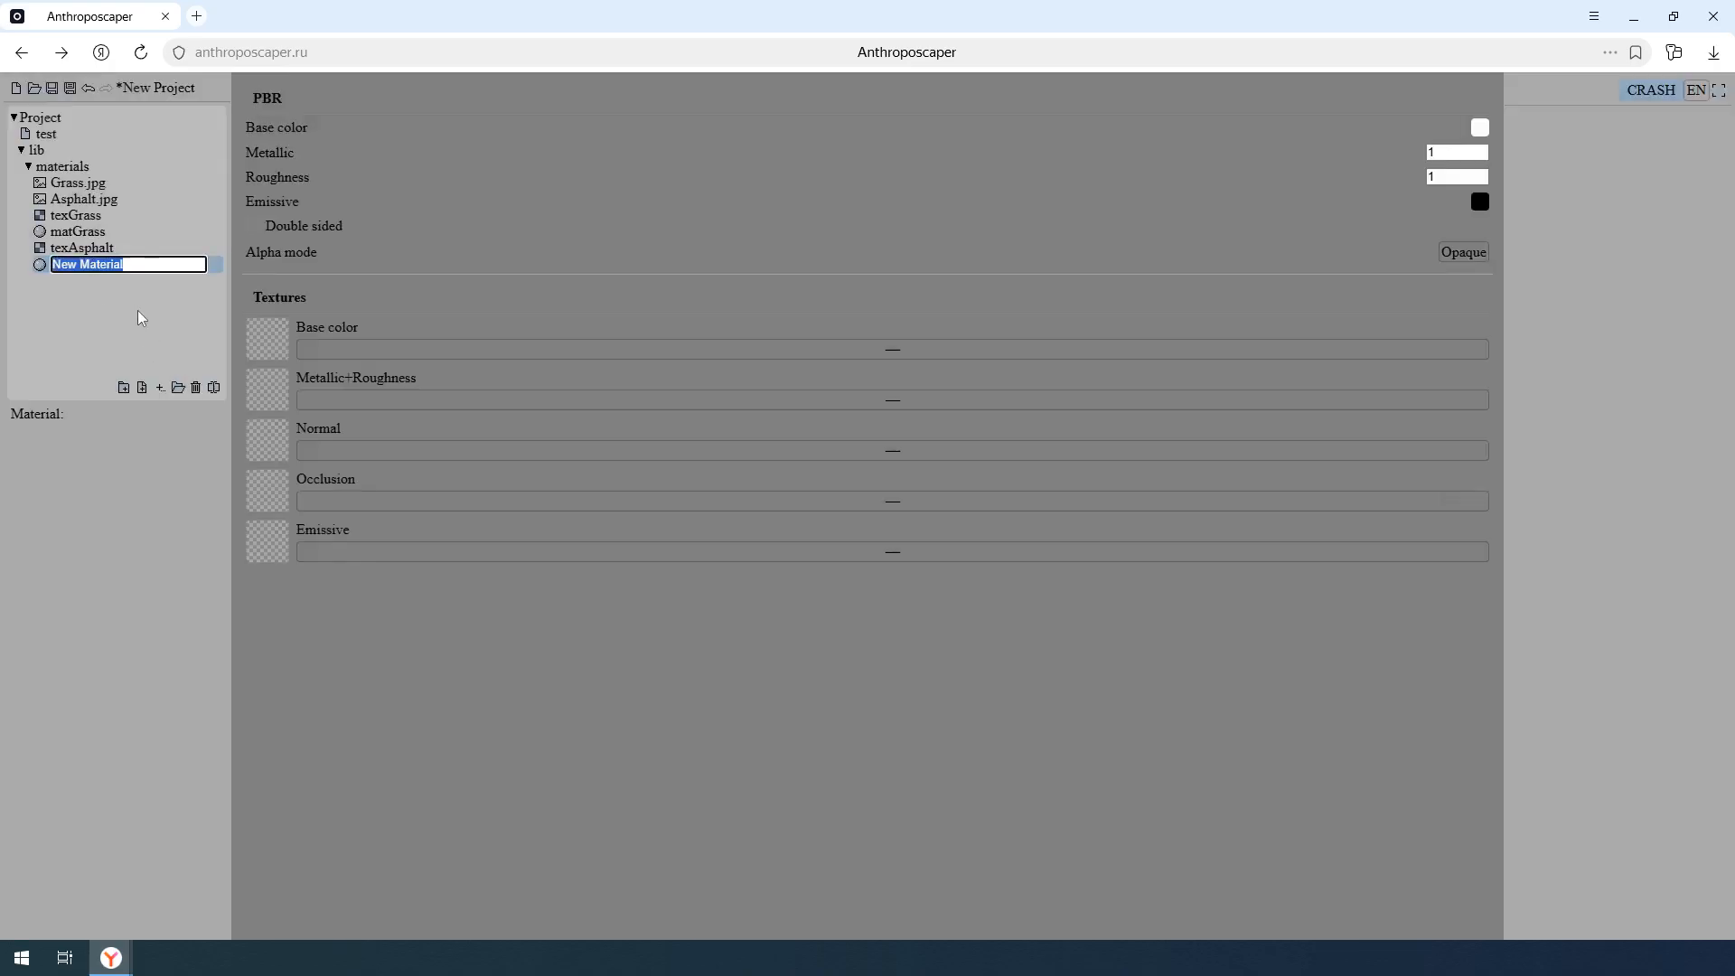
type("matAsphalt")
key("Return")
left_click(598, 350)
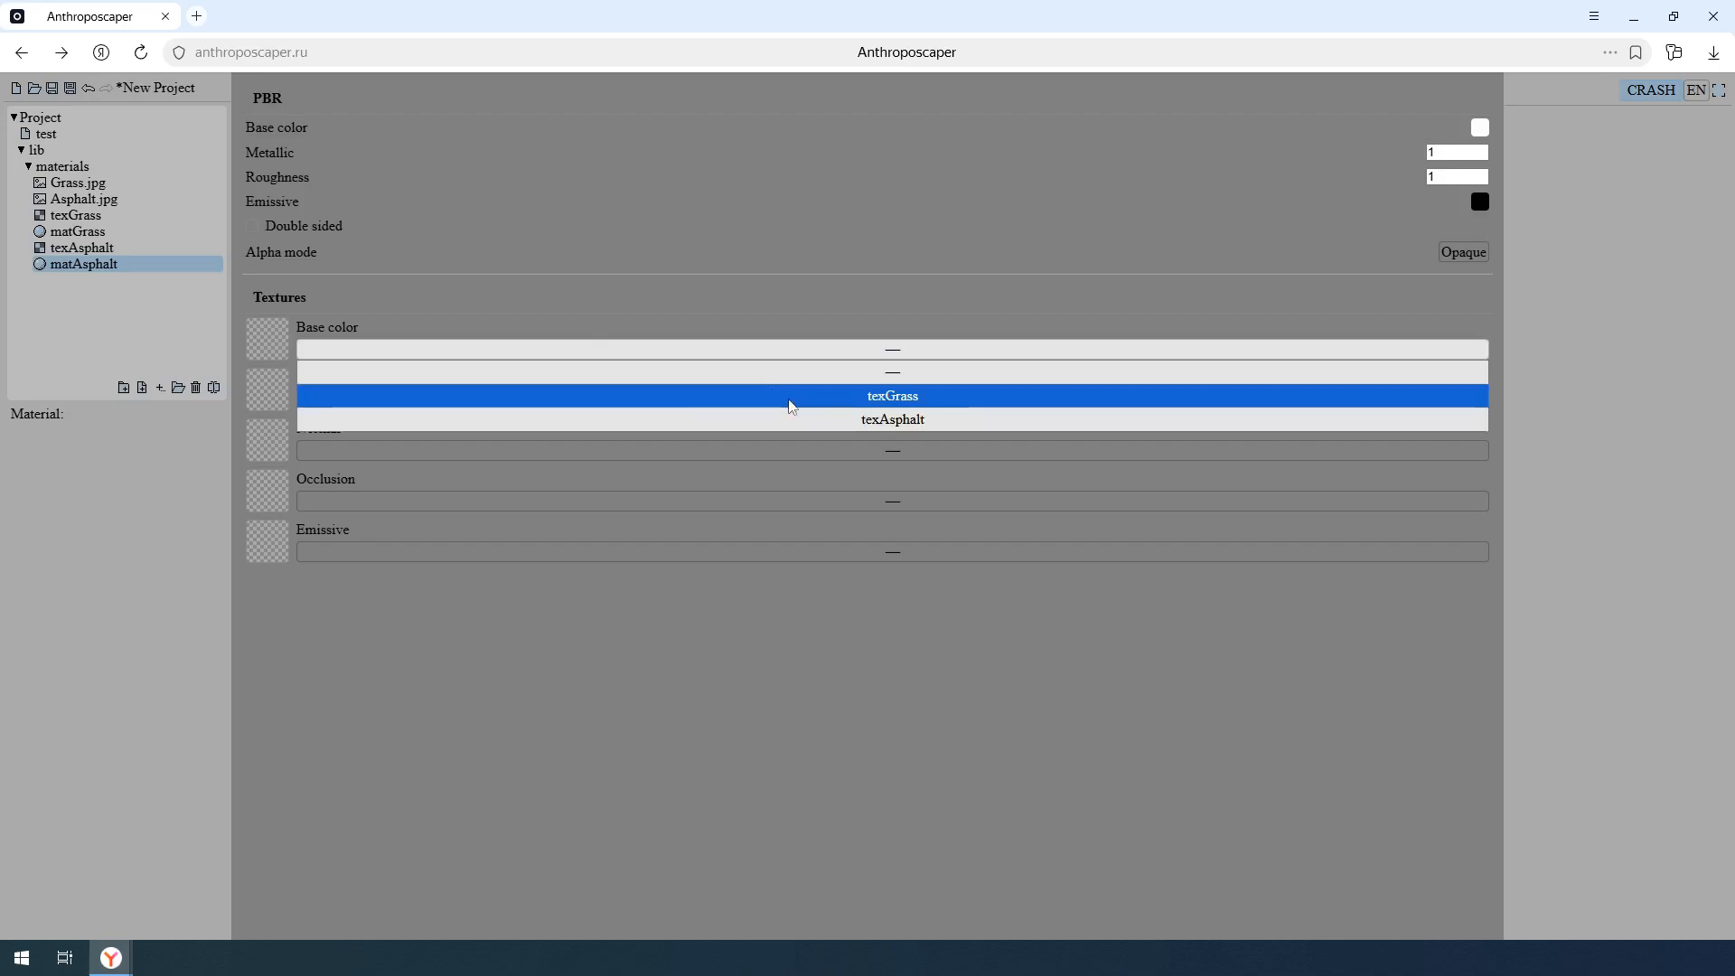
left_click(793, 419)
- Review the settings of the asphalt texture and the materials, and reopen the test drawing
left_click(167, 249)
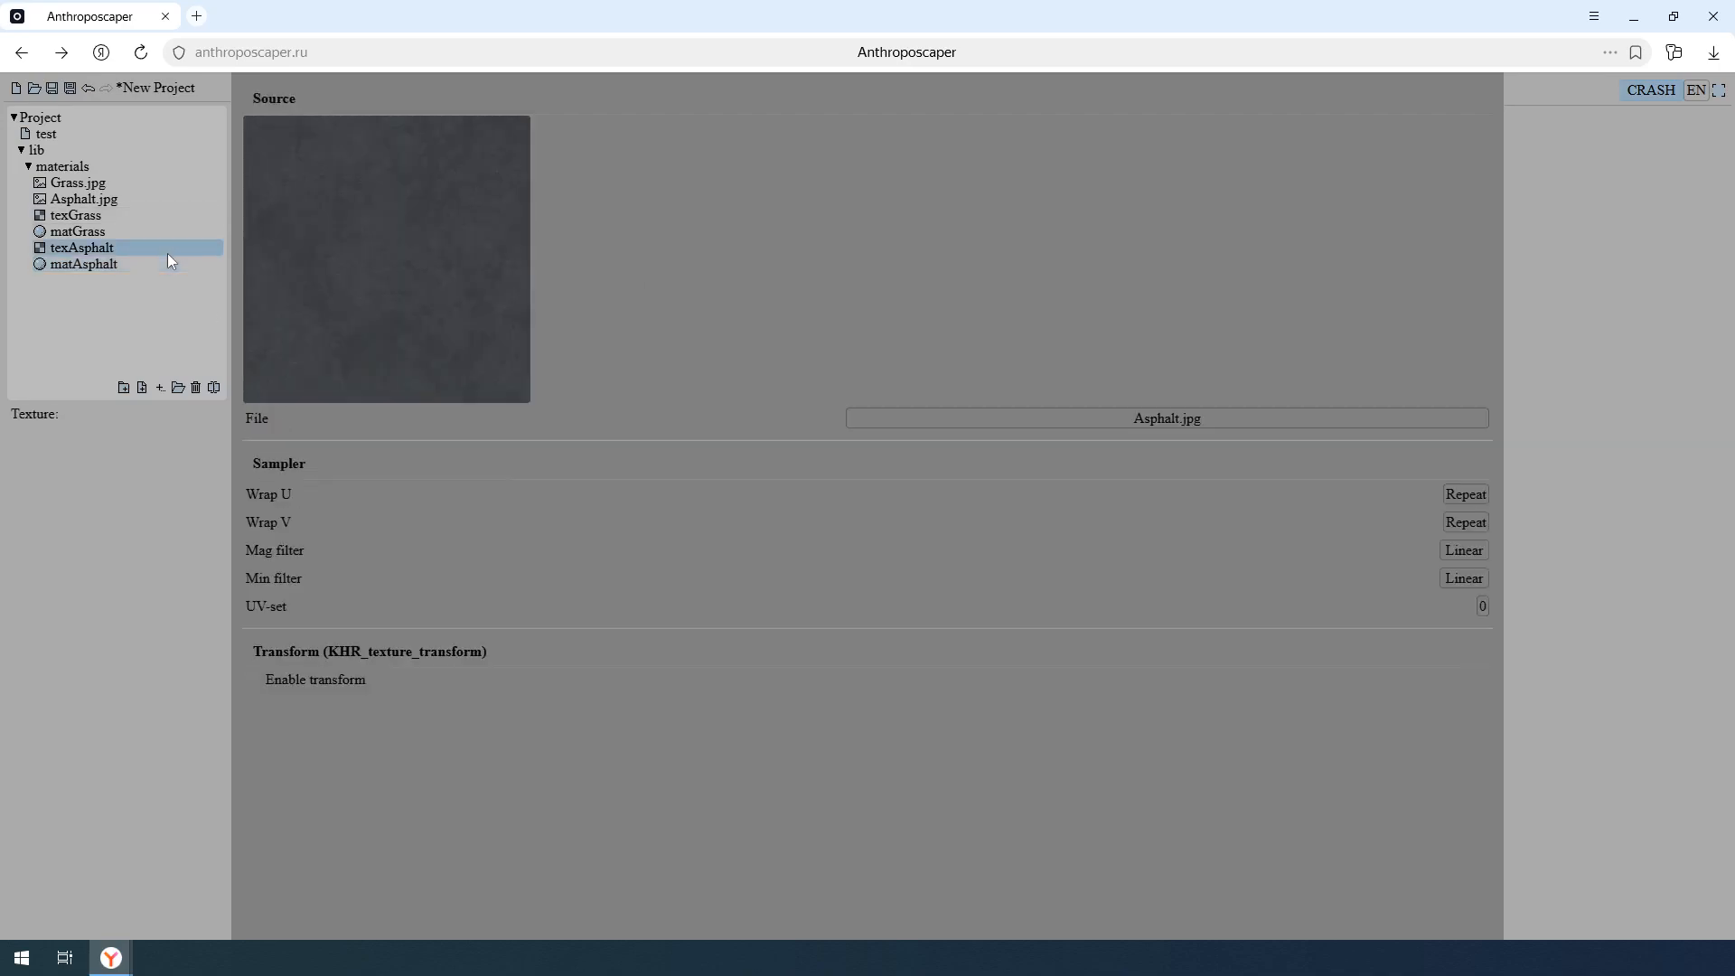
left_click(144, 263)
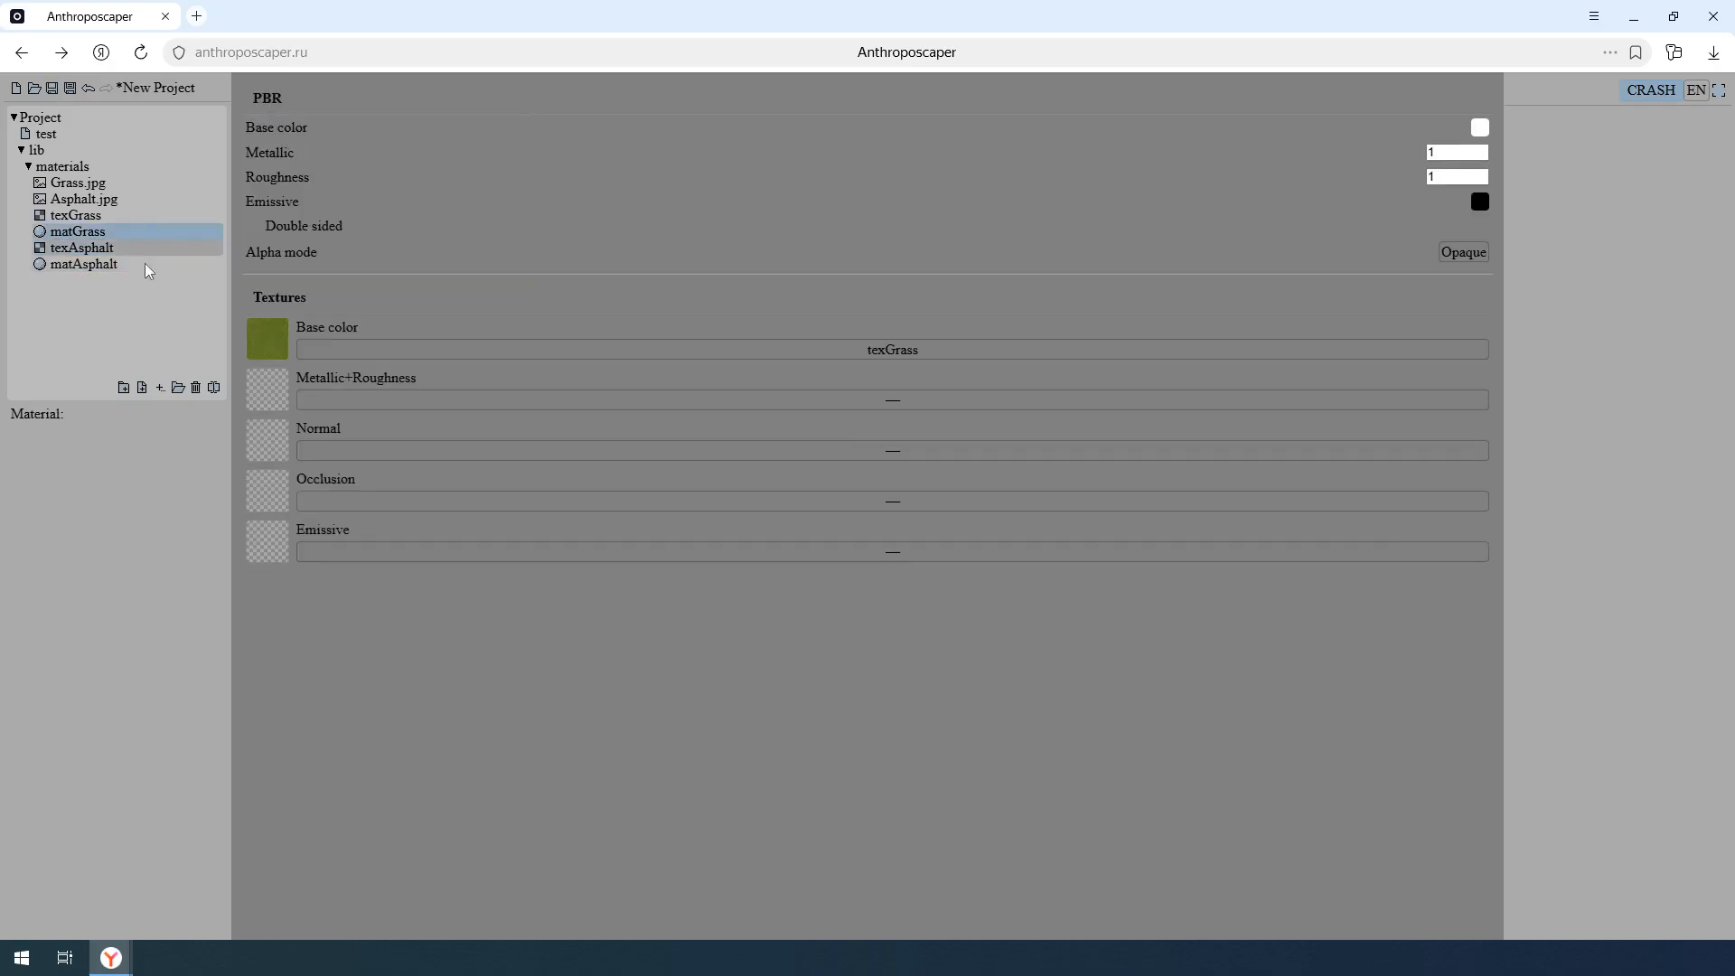
left_click(130, 133)
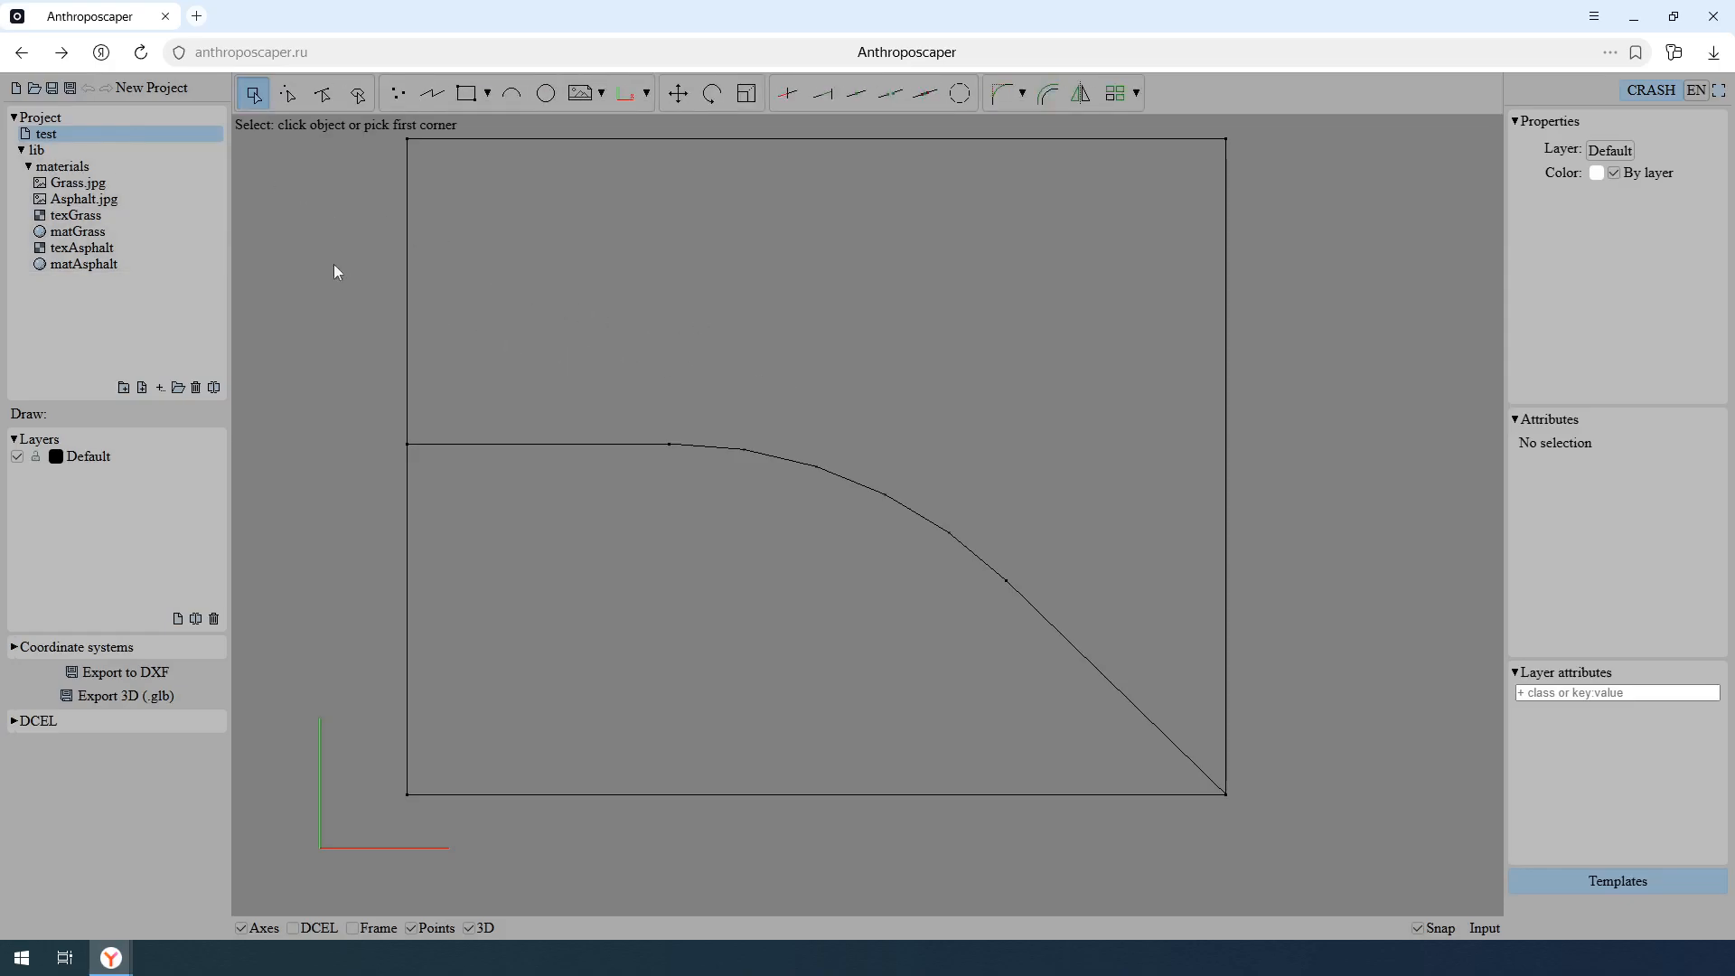
- Create a new classes item named faces in the lib folder and place it above the materials folder
left_click(150, 150)
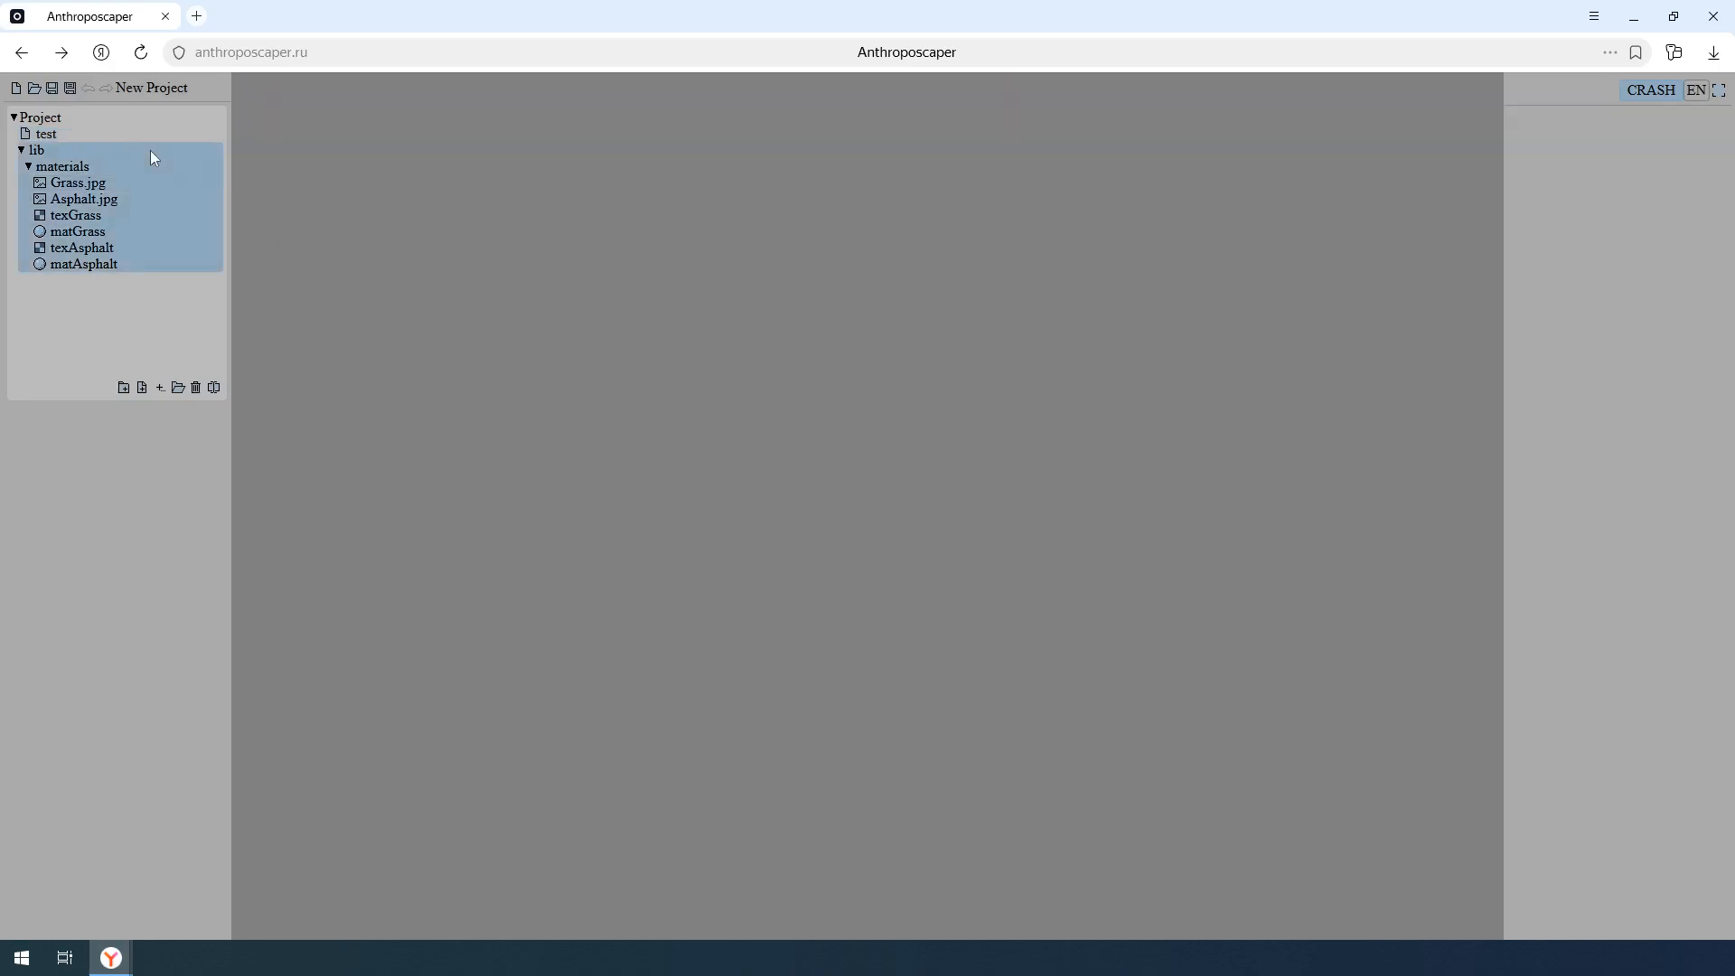
left_click(156, 389)
left_click(191, 465)
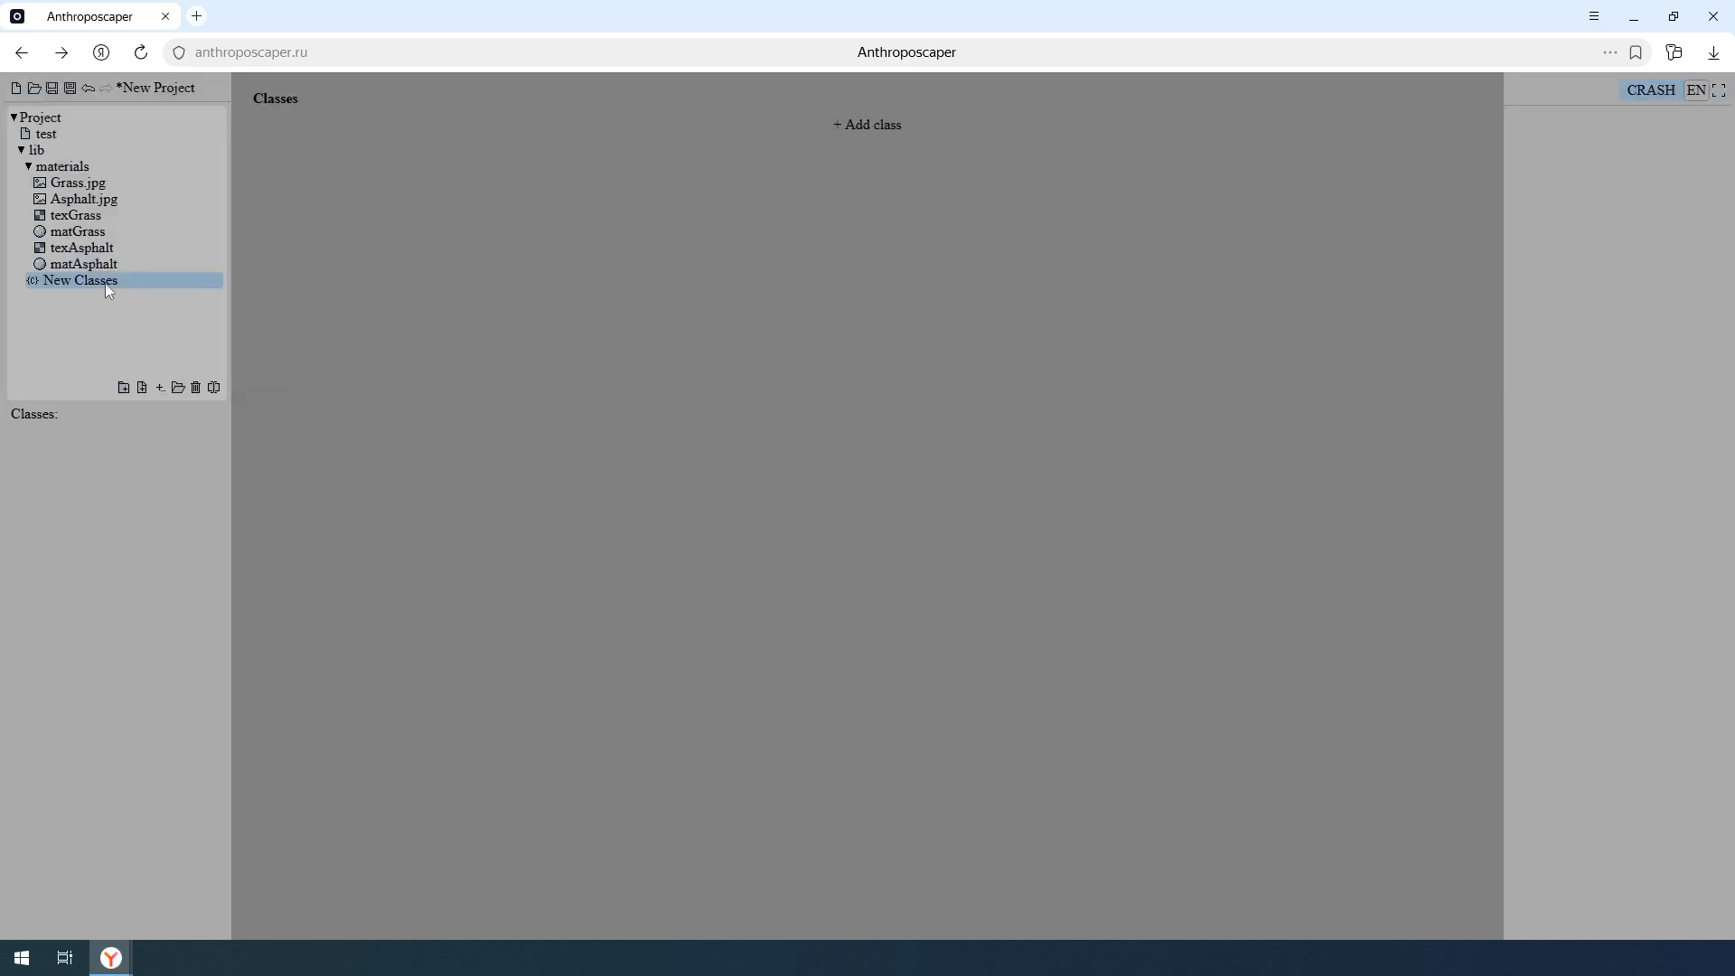
left_click(104, 281)
type("faces")
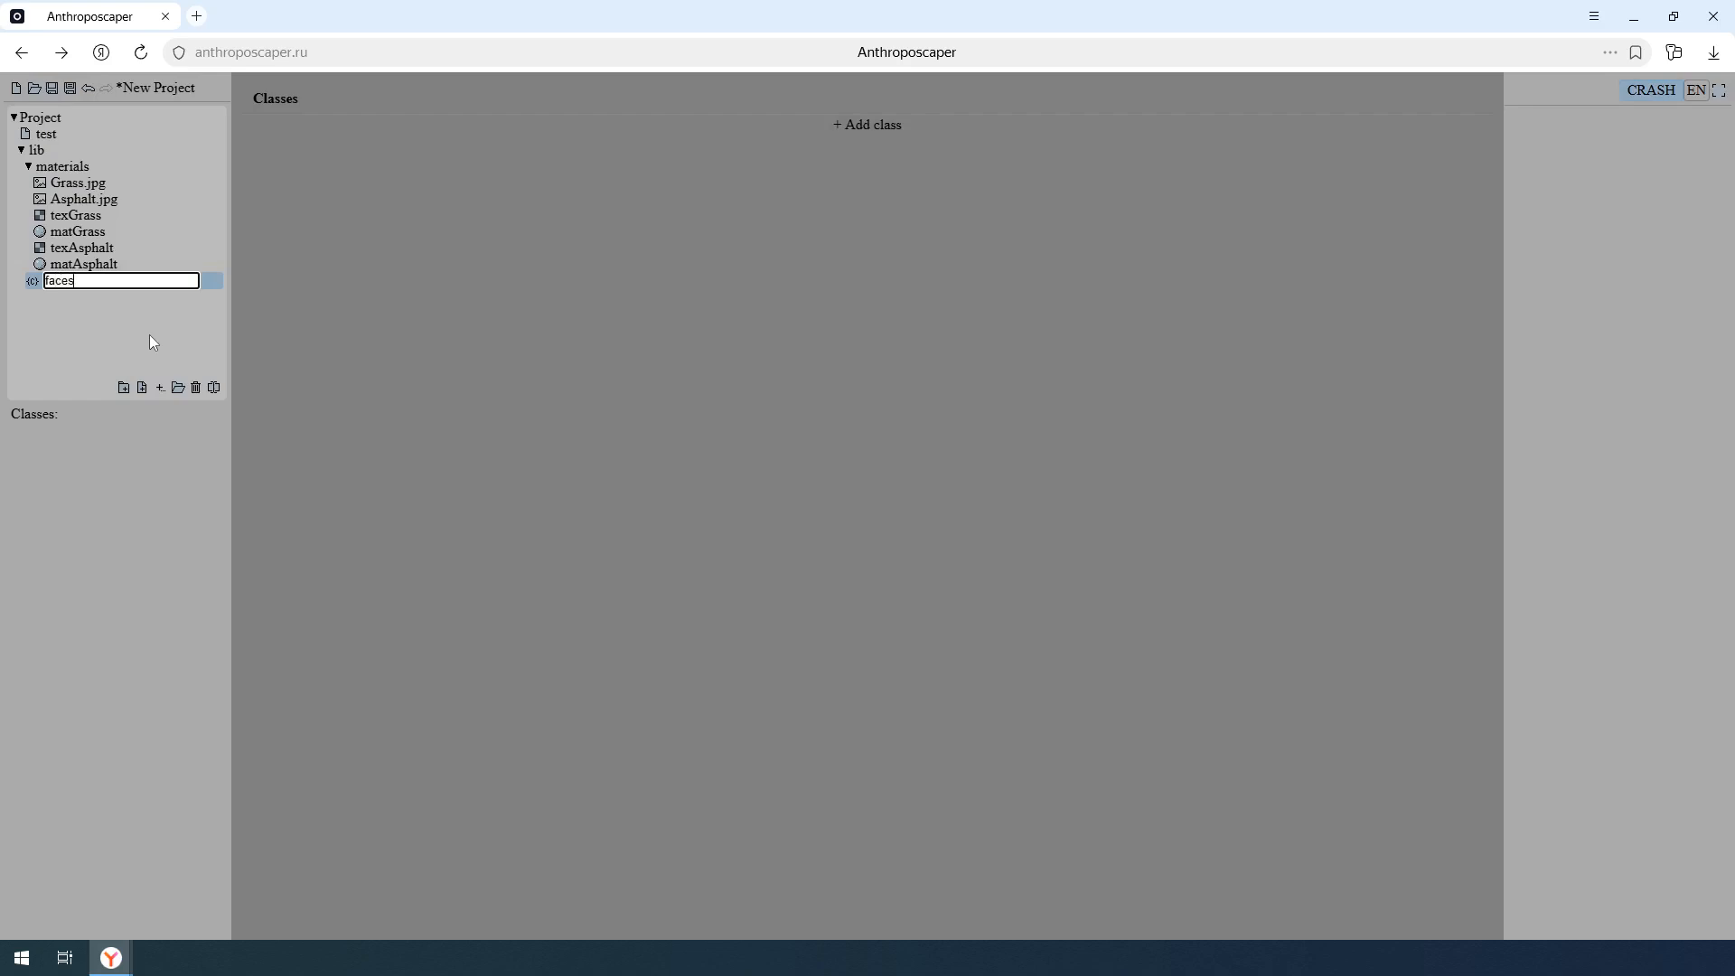
key("Return")
left_click_drag(121, 284, 129, 168)
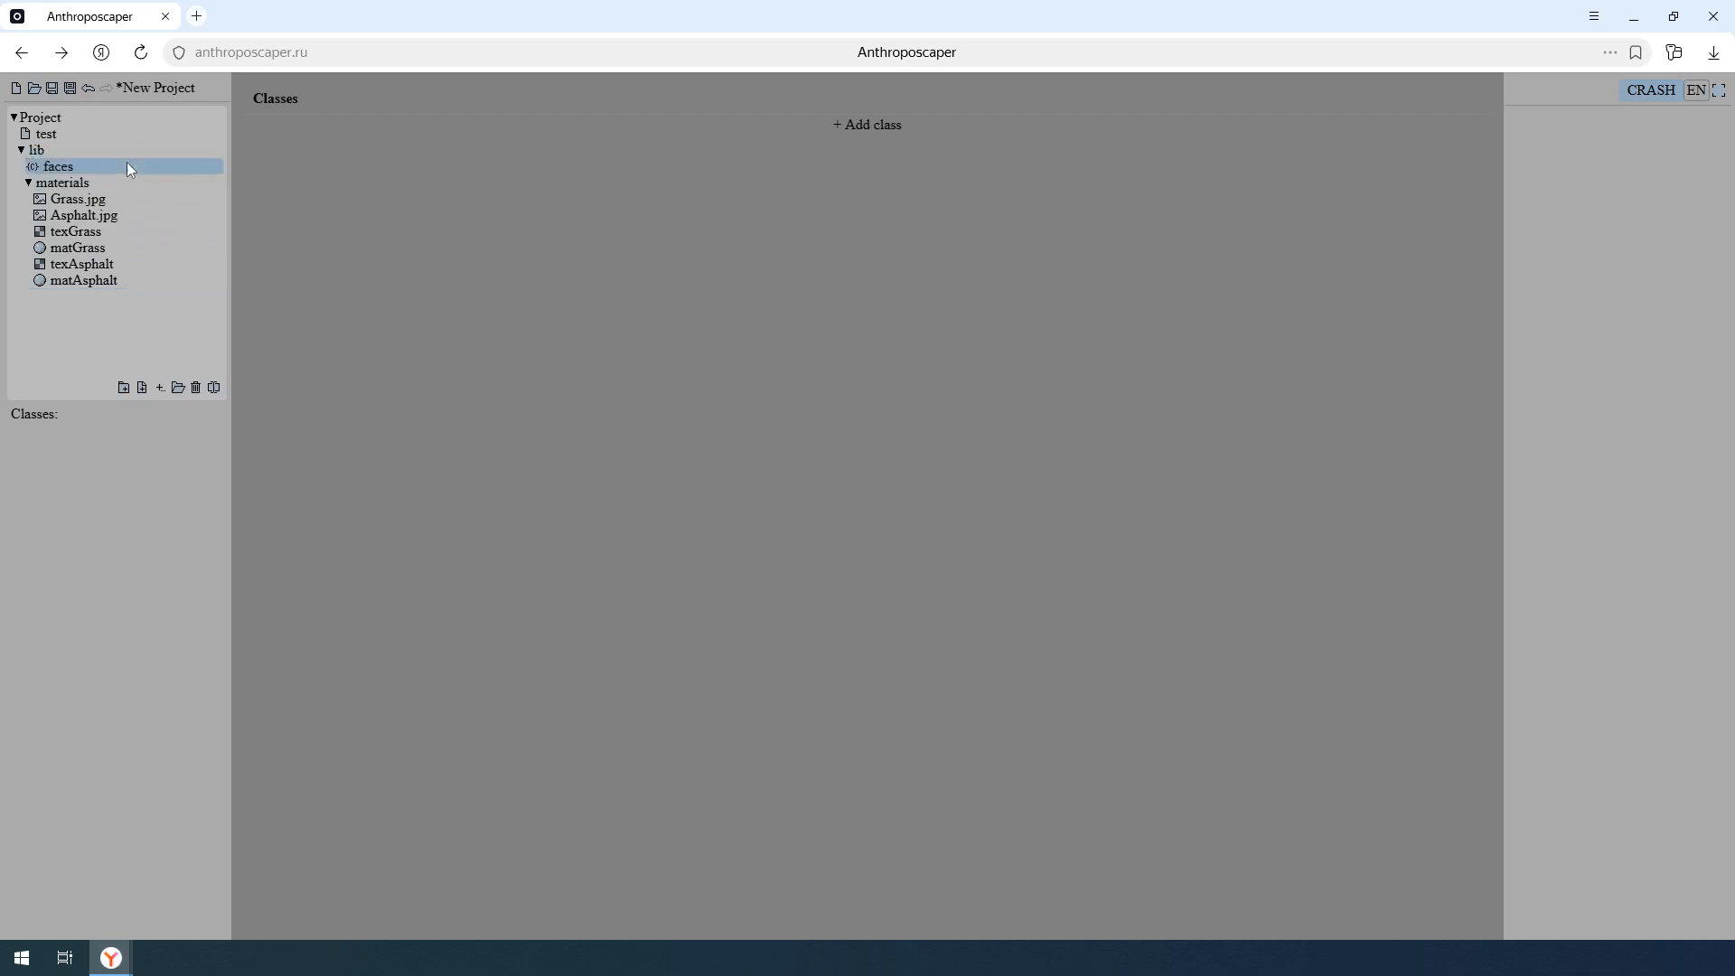
- Add a class named grass to faces and give it a color entry set to 0a0
left_click(872, 126)
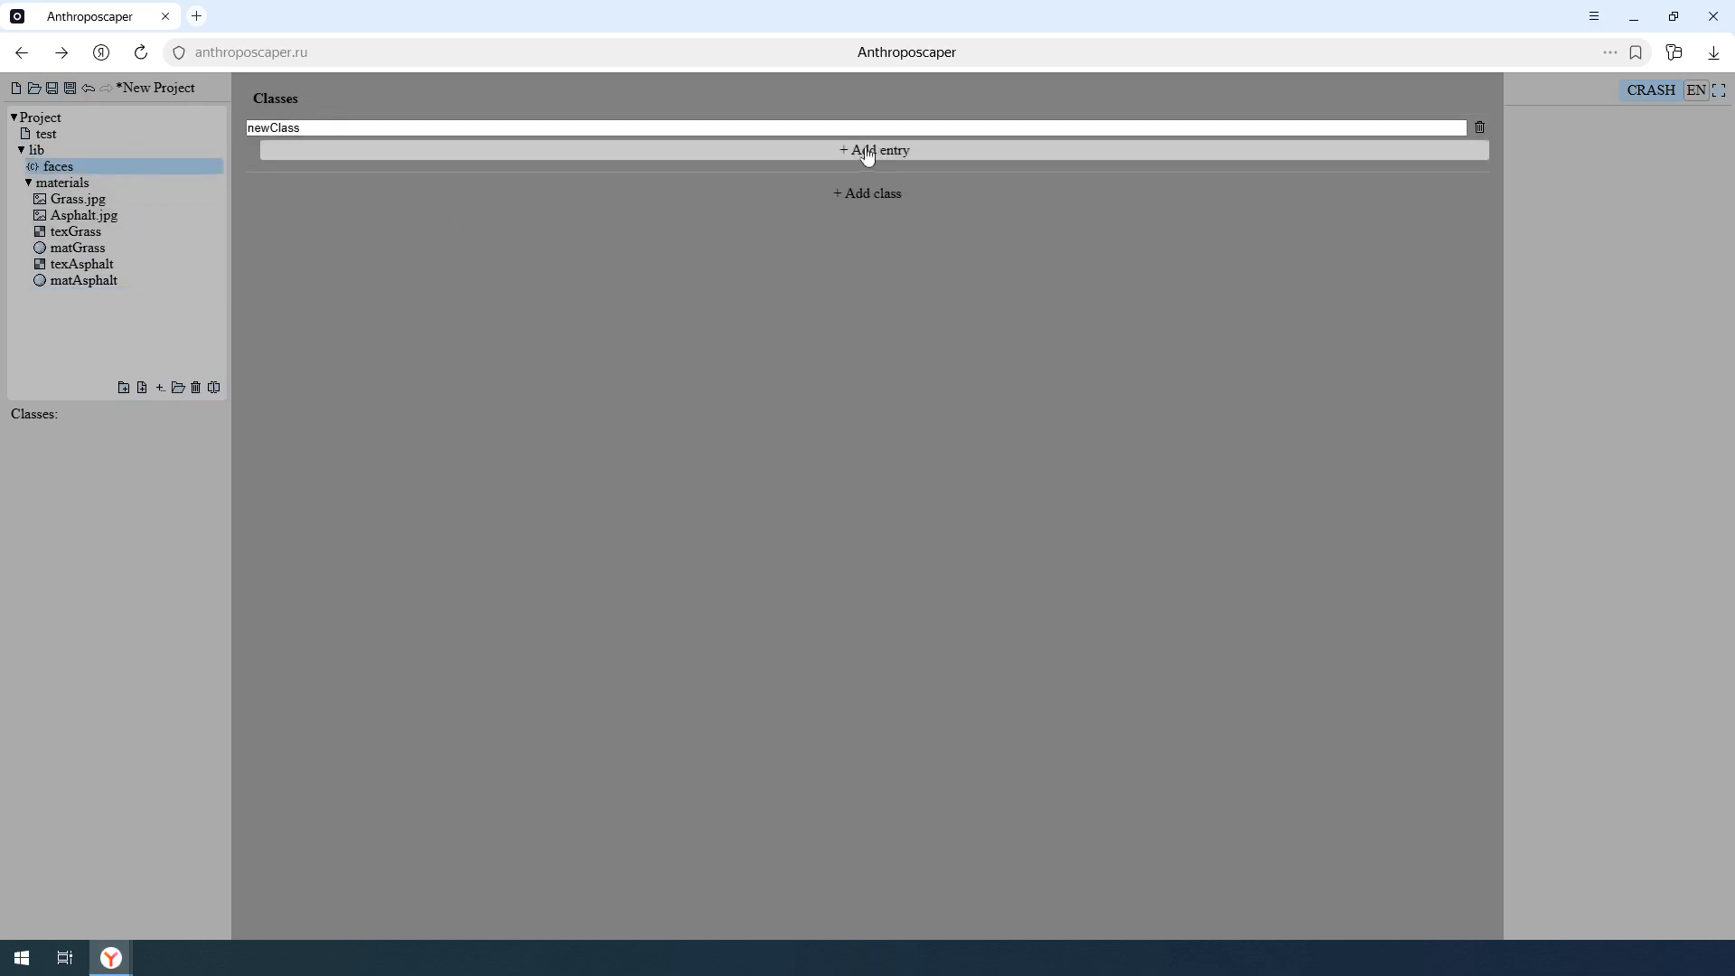
double_click(855, 130)
type("grass")
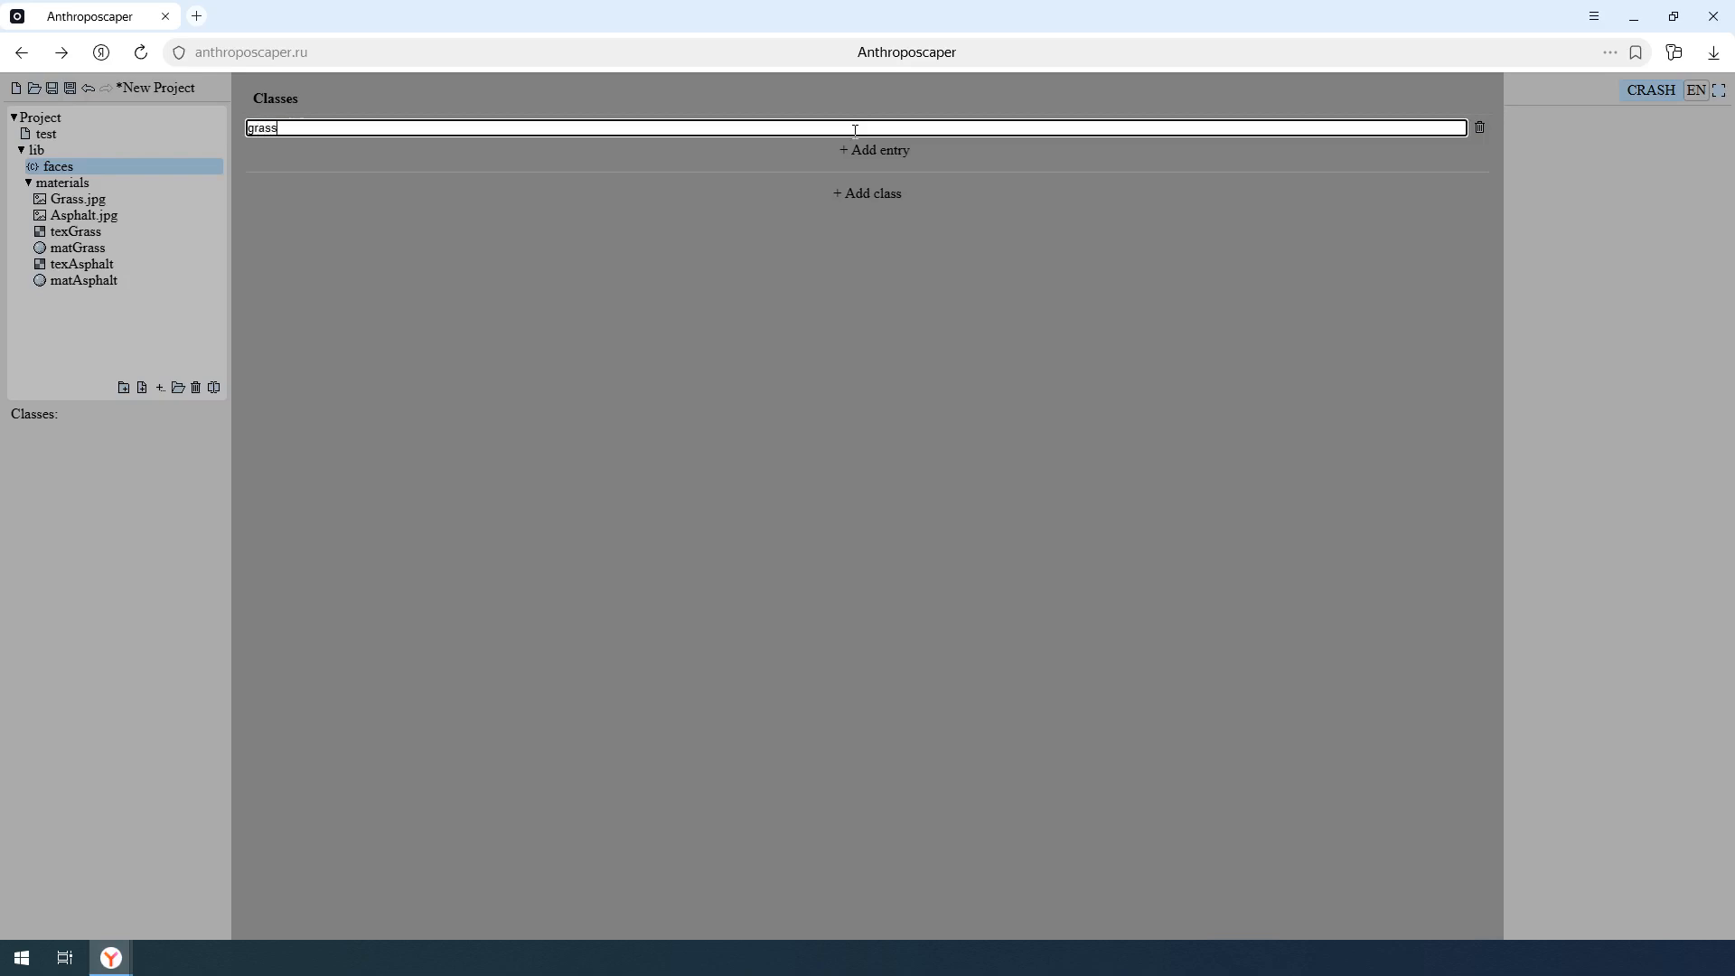
key("Return")
left_click(860, 150)
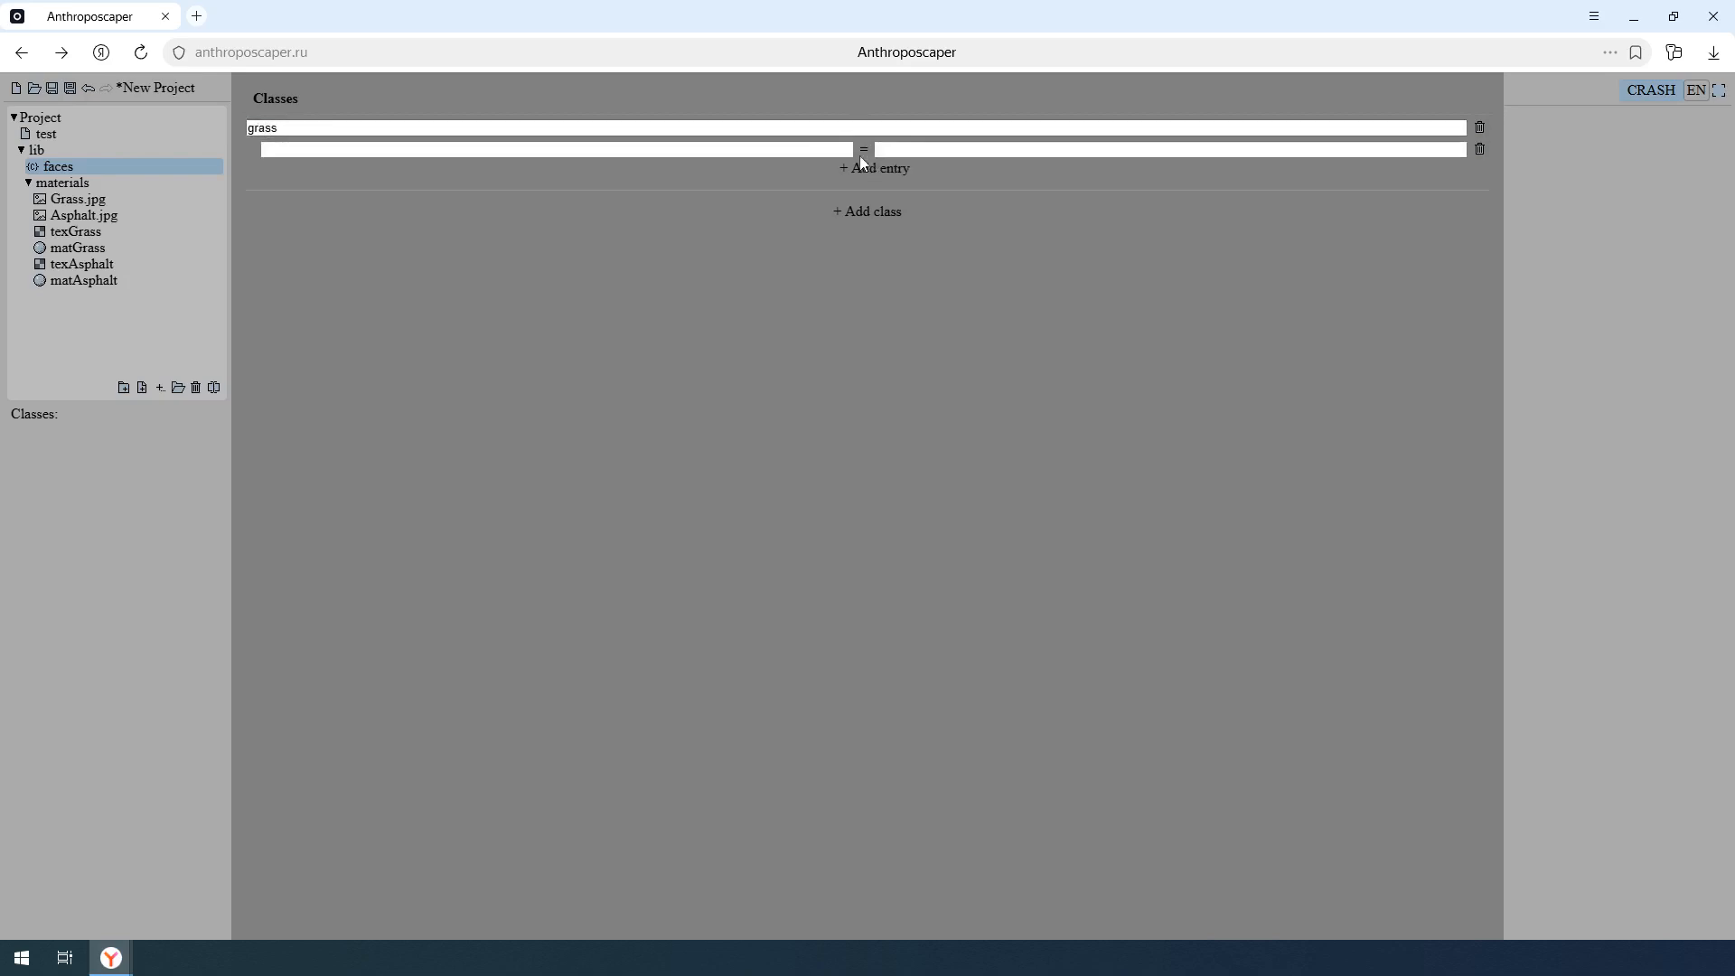
left_click(475, 150)
type("color")
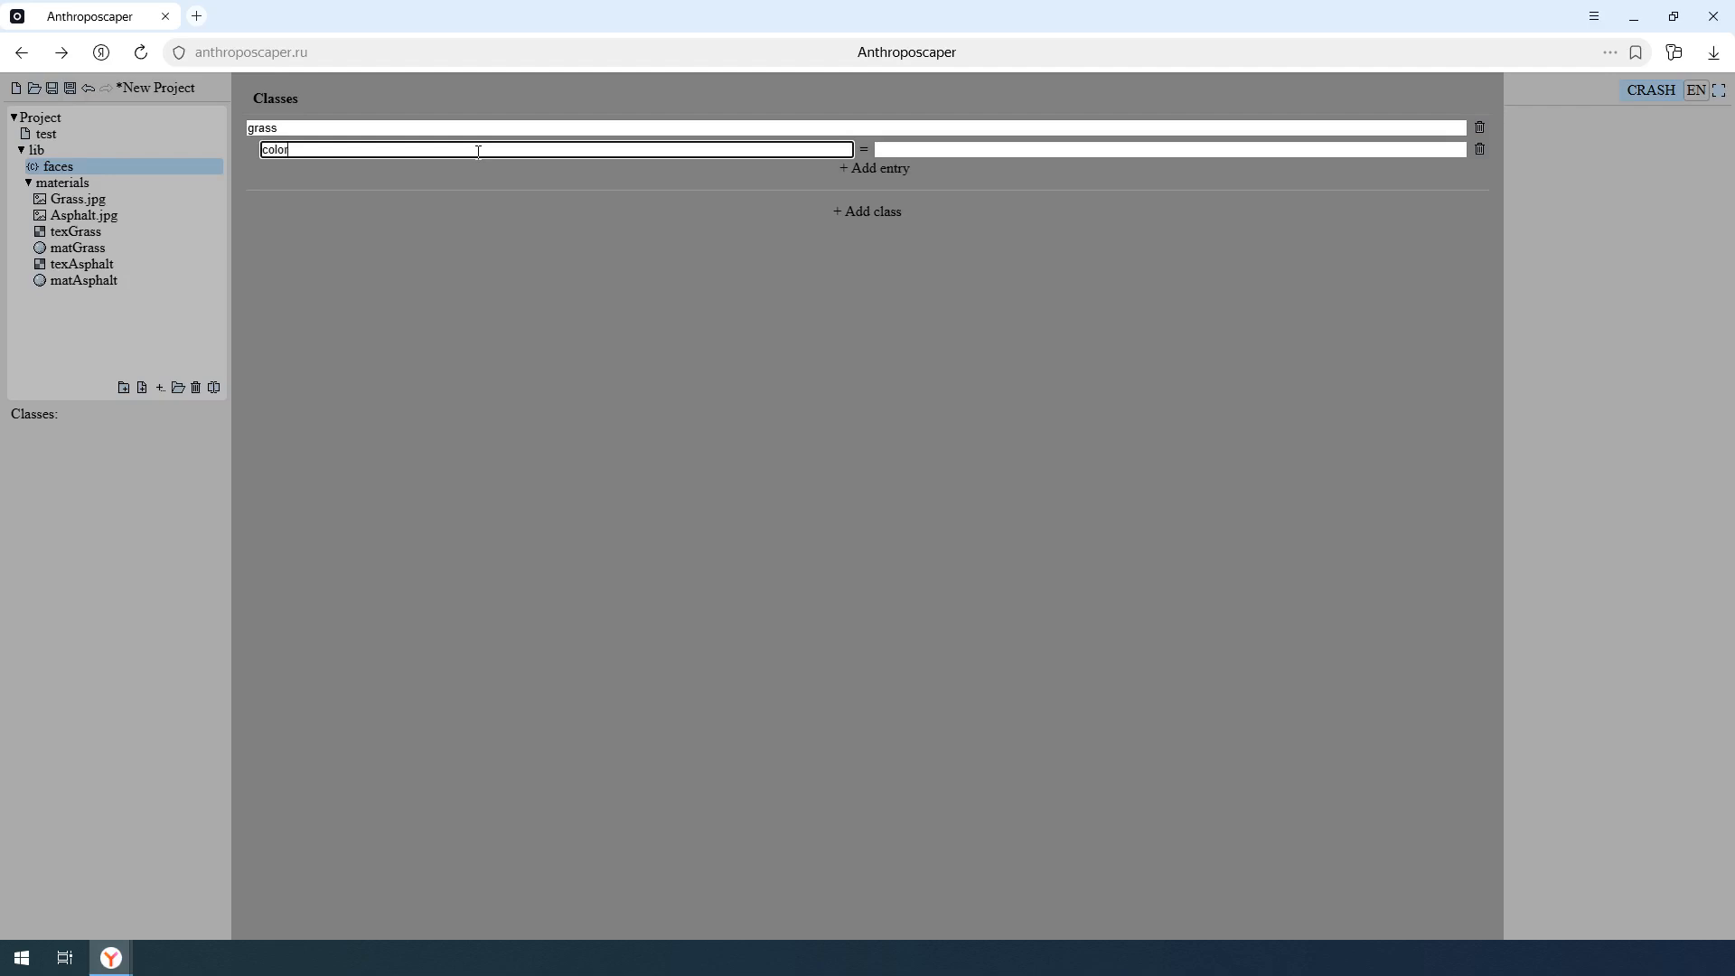
left_click(937, 152)
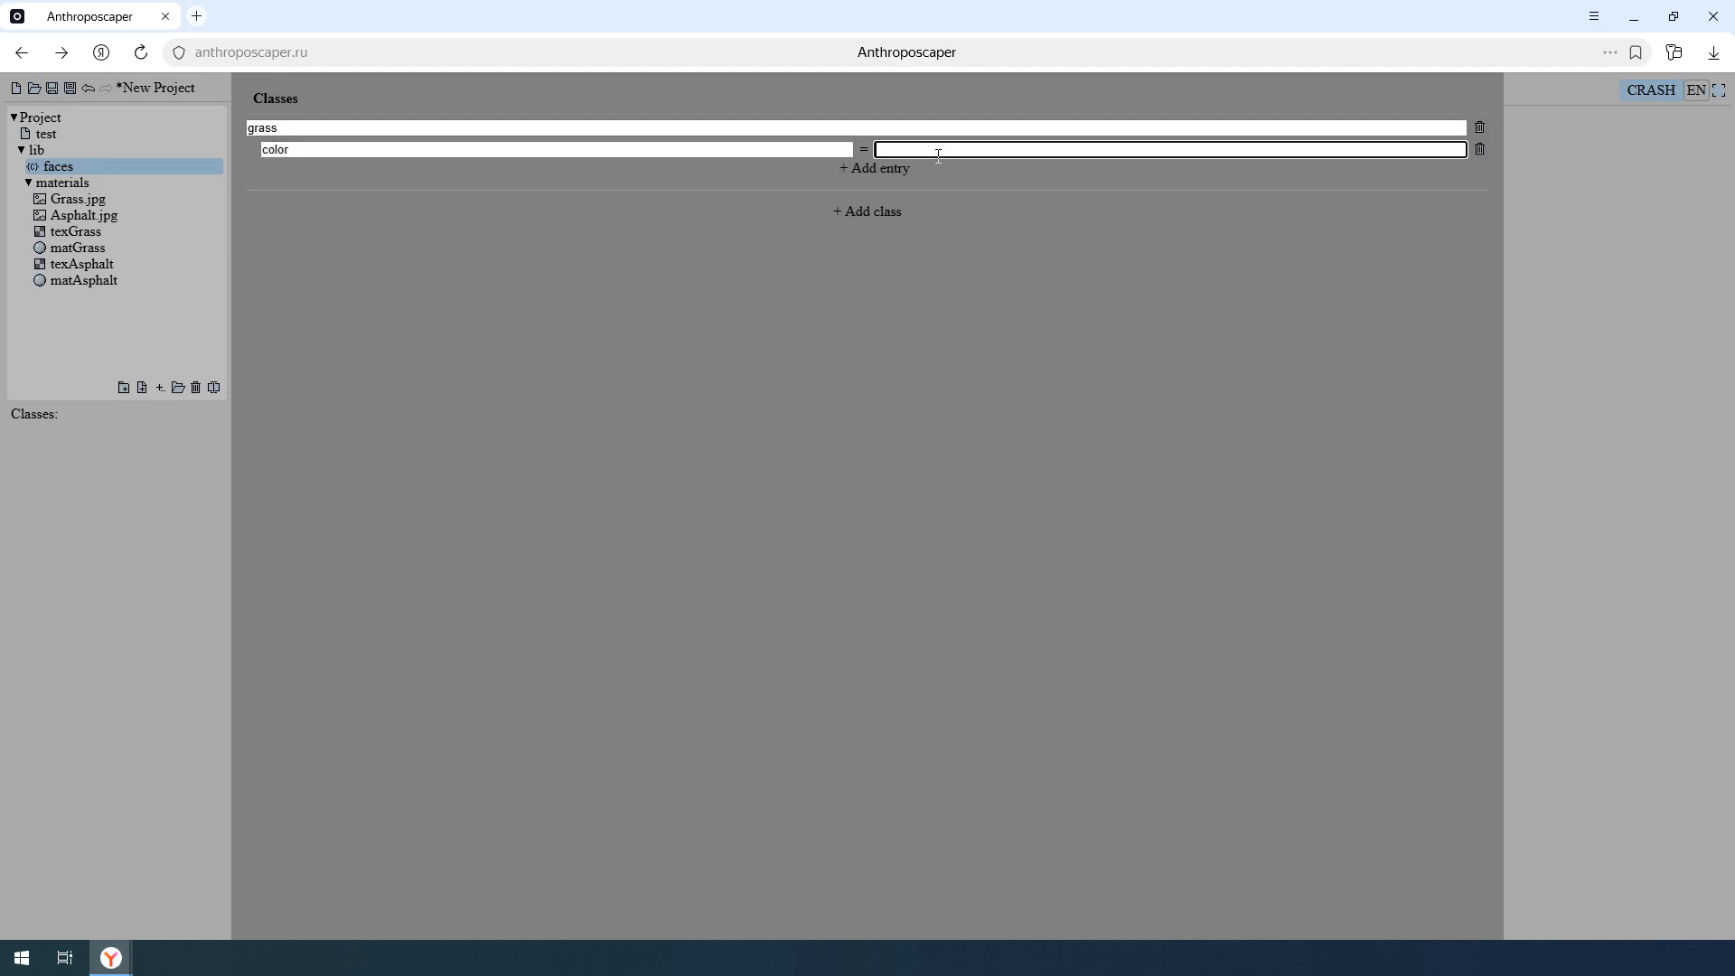
type("0a0")
- Add a material entry set to matGrass to the grass class
left_click(893, 172)
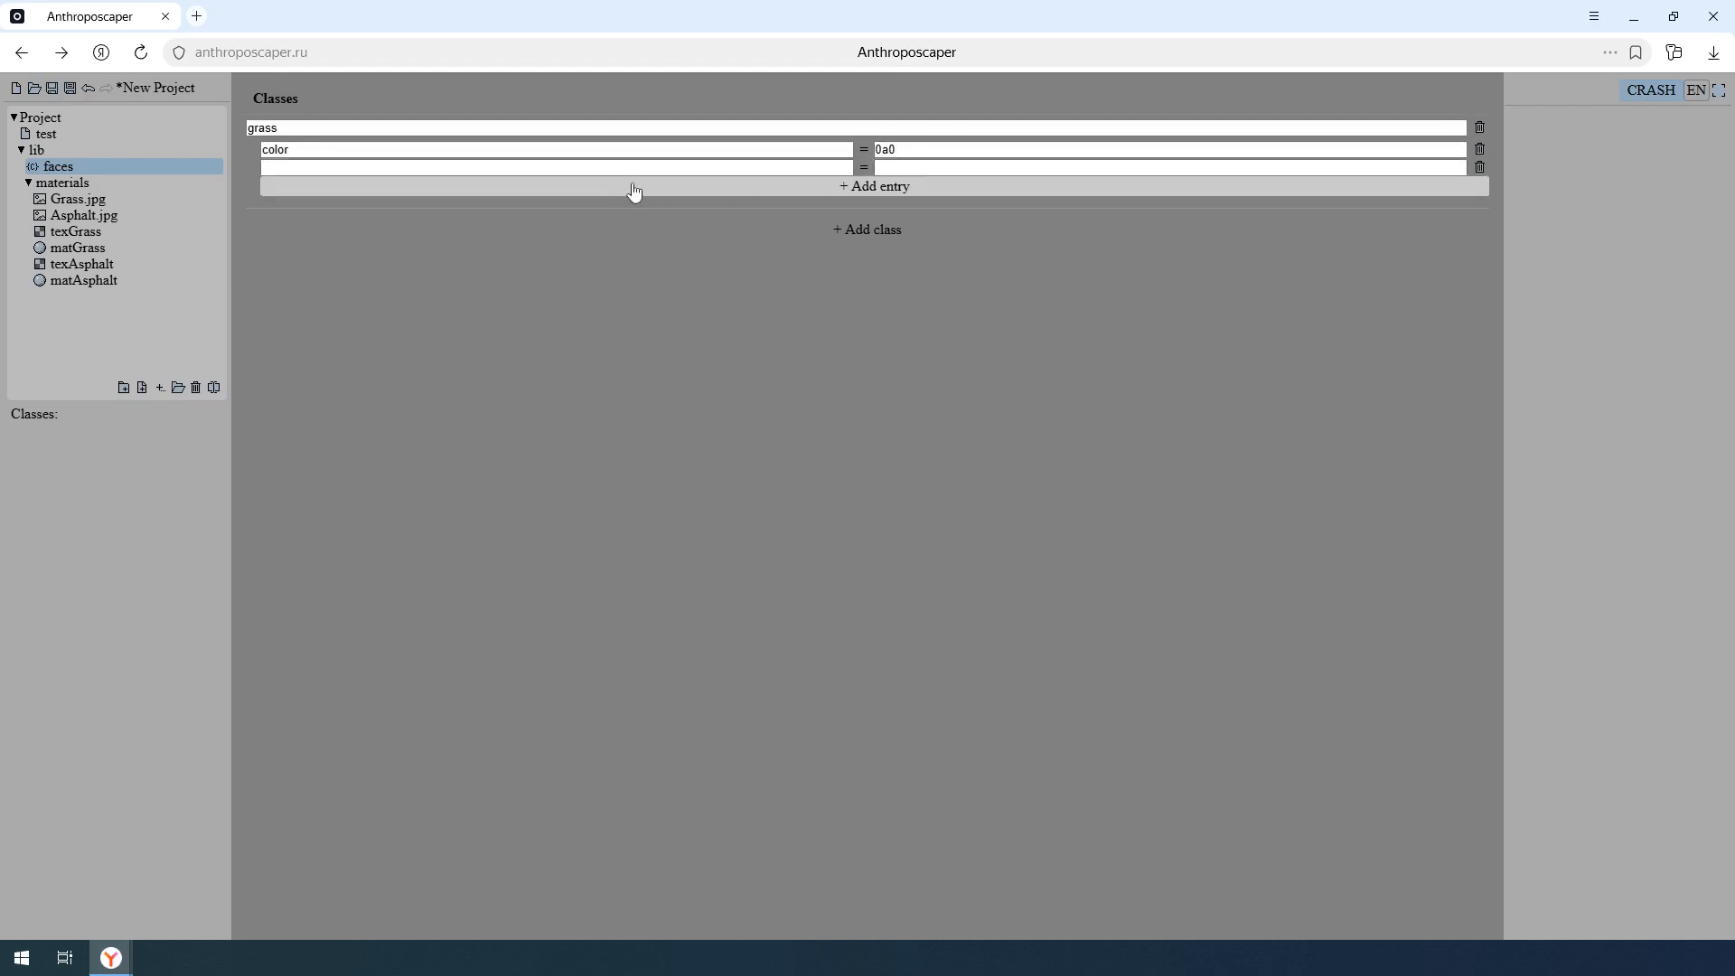
left_click(601, 167)
type("material")
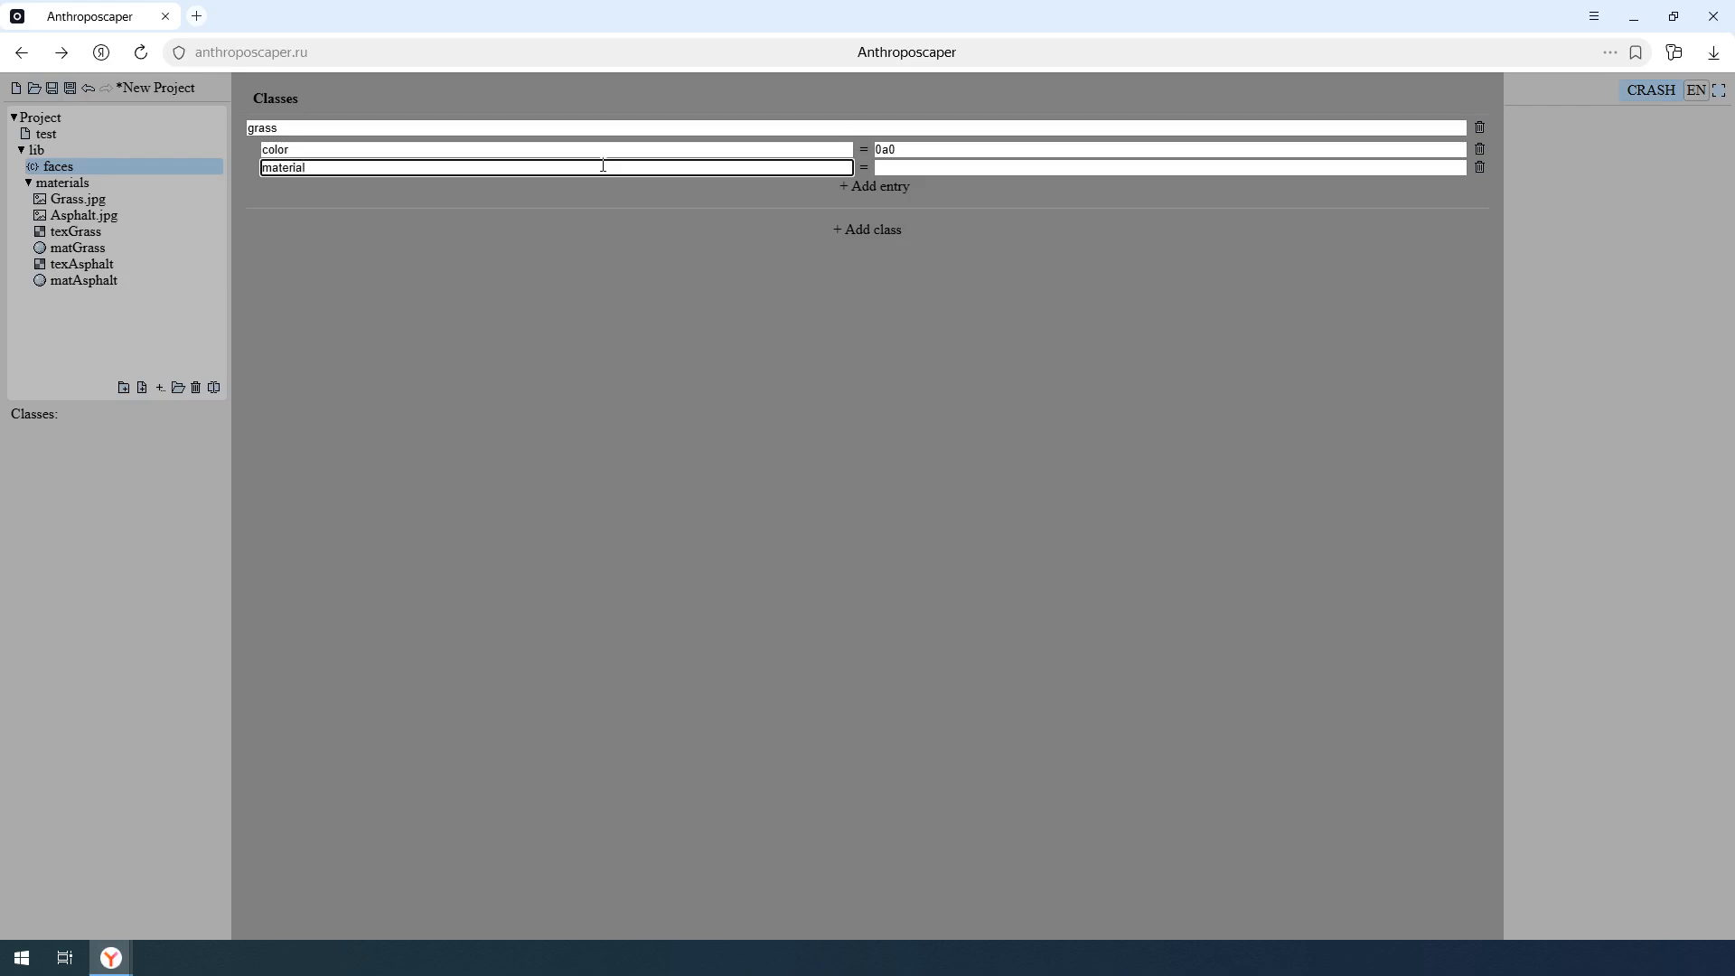
left_click(968, 169)
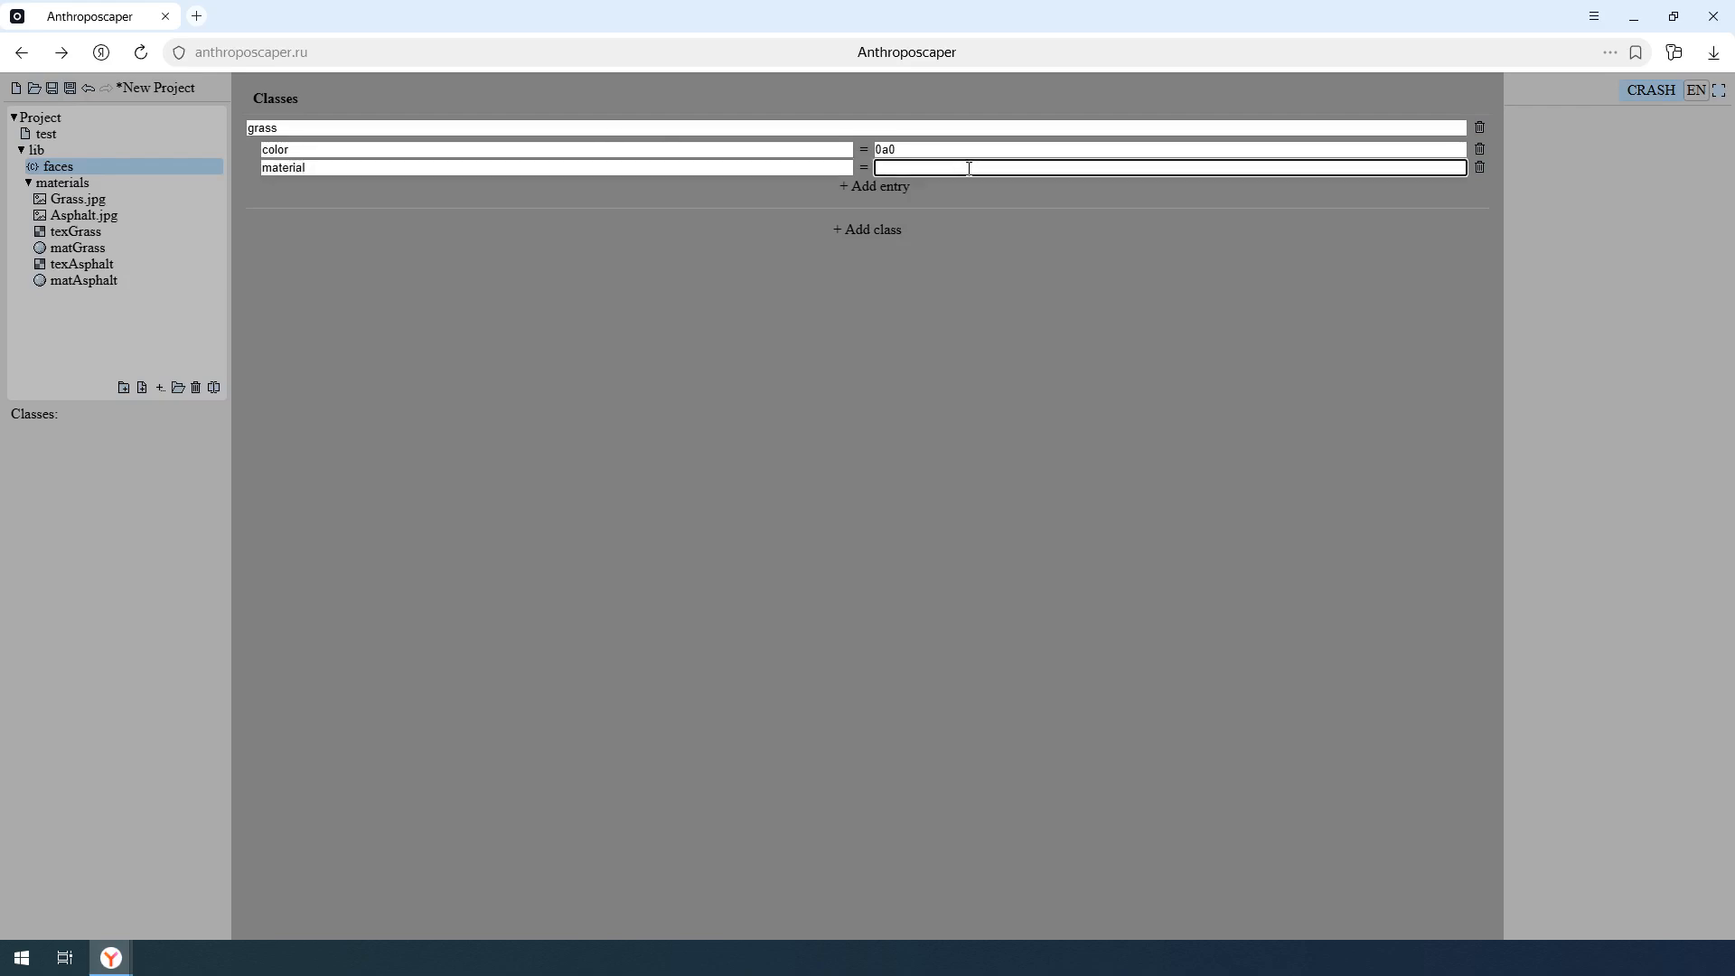
type("matGrass")
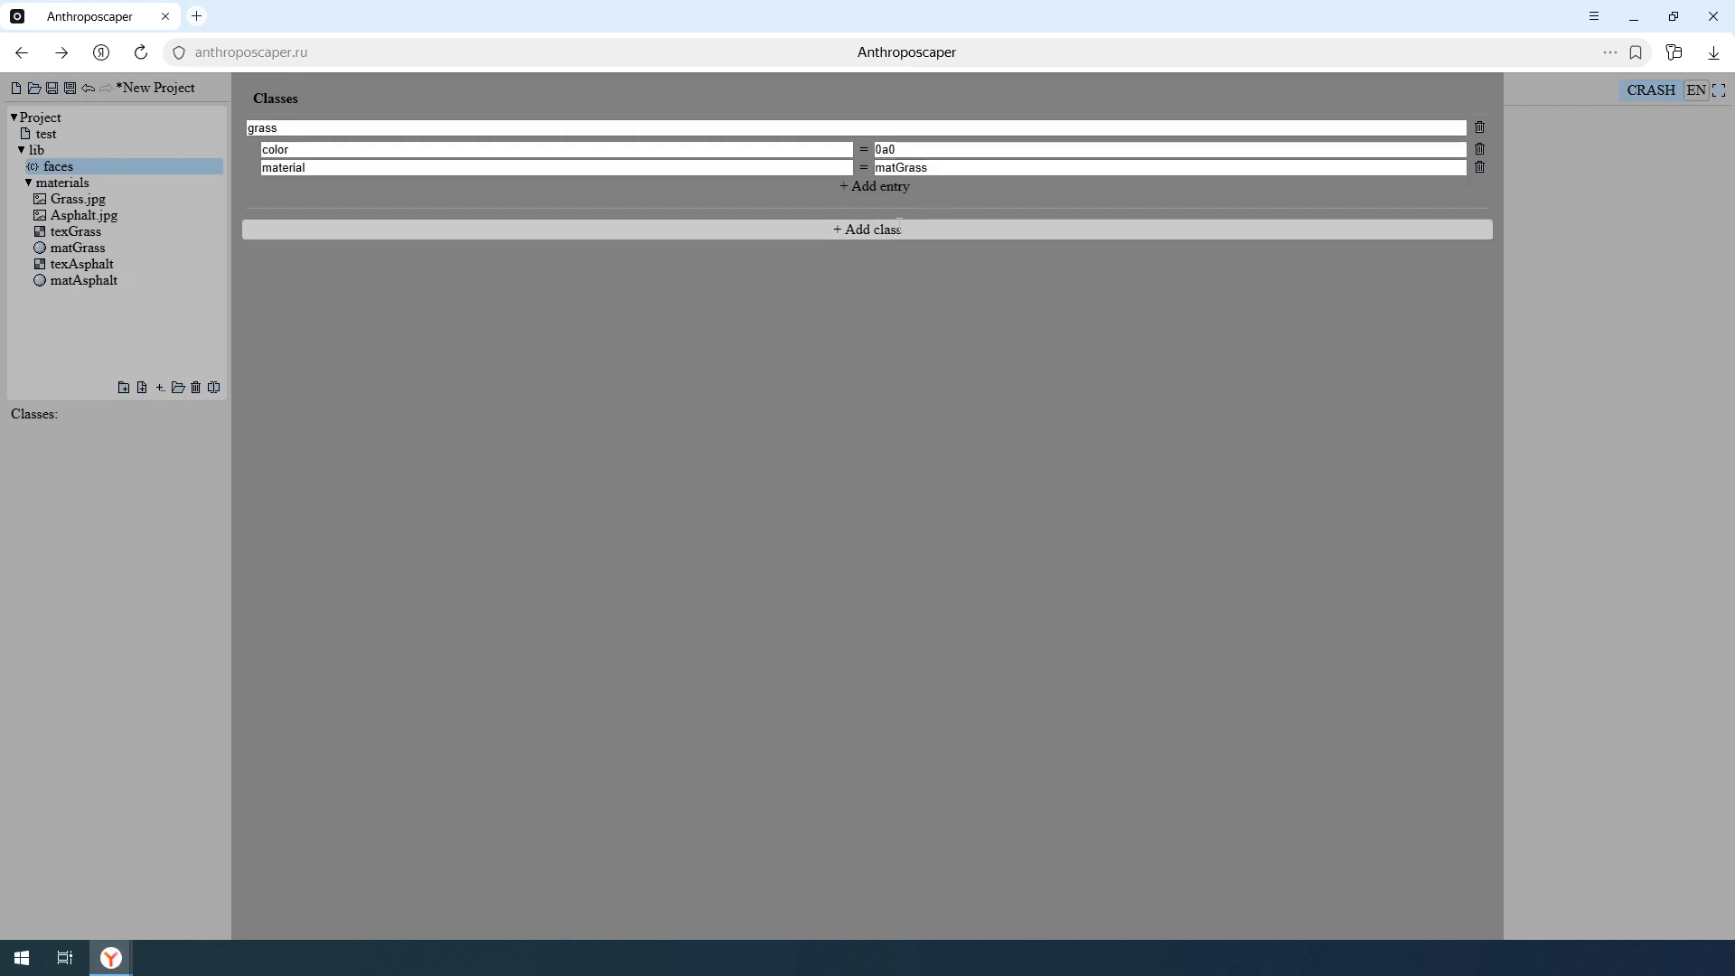
- Add a second class named road to faces and give it a color entry set to 444
left_click(894, 230)
left_click(577, 227)
type("road")
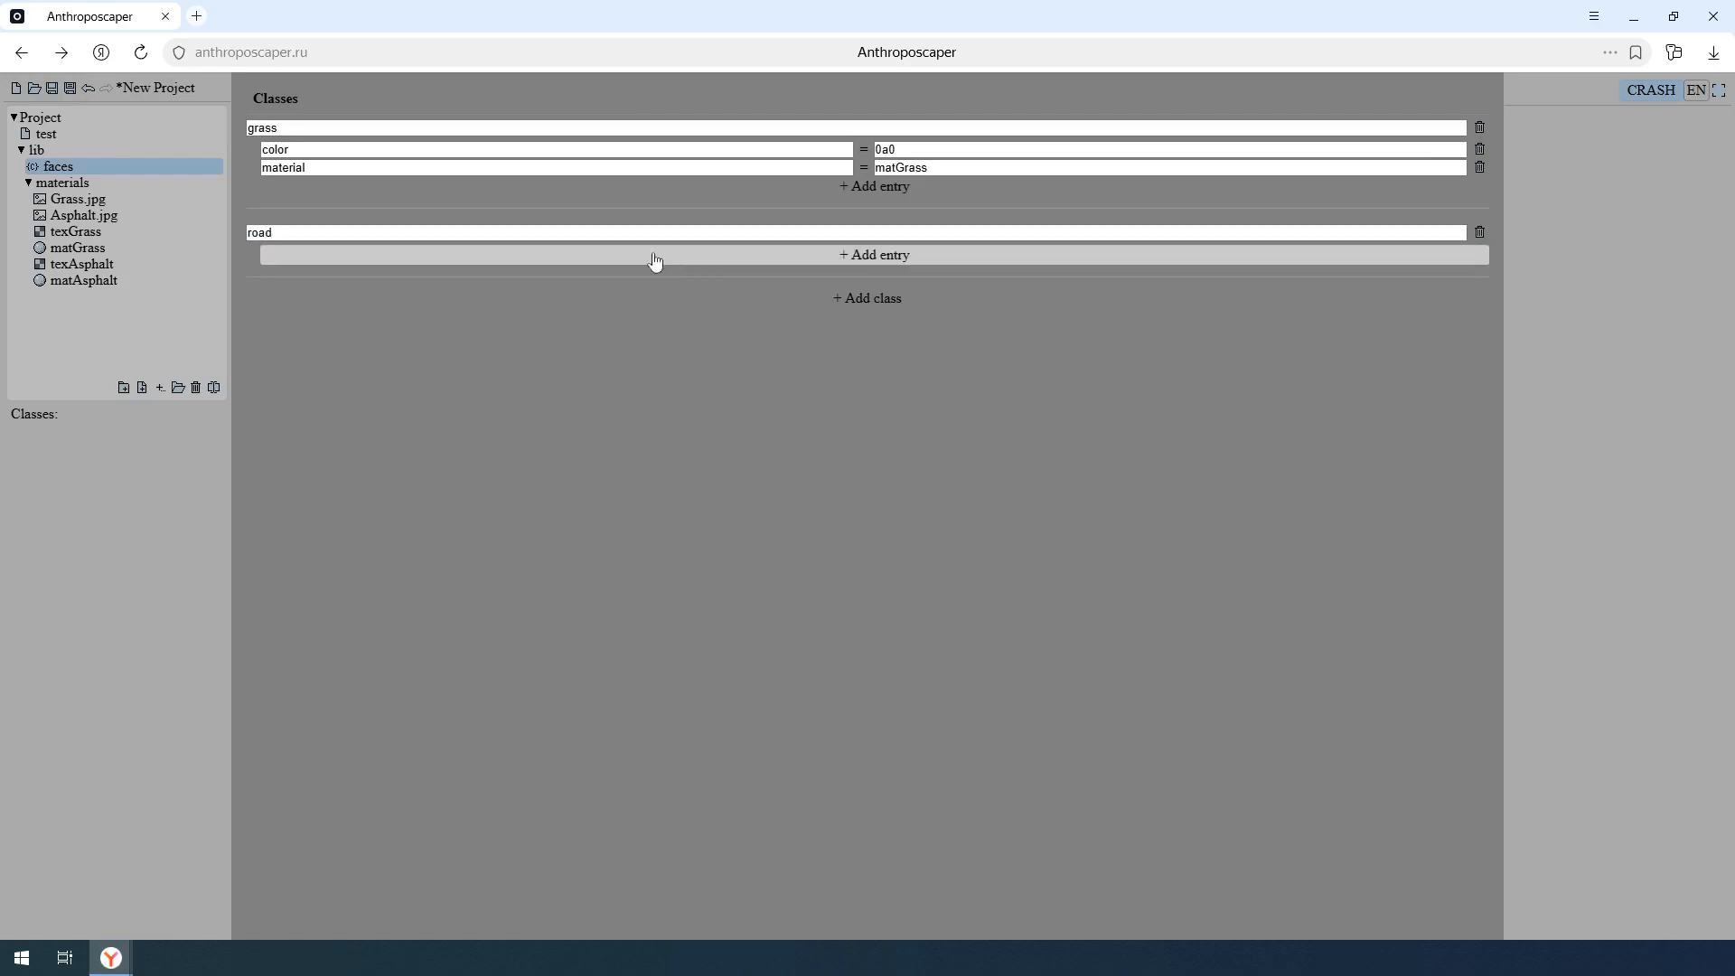
left_click(548, 261)
left_click(370, 257)
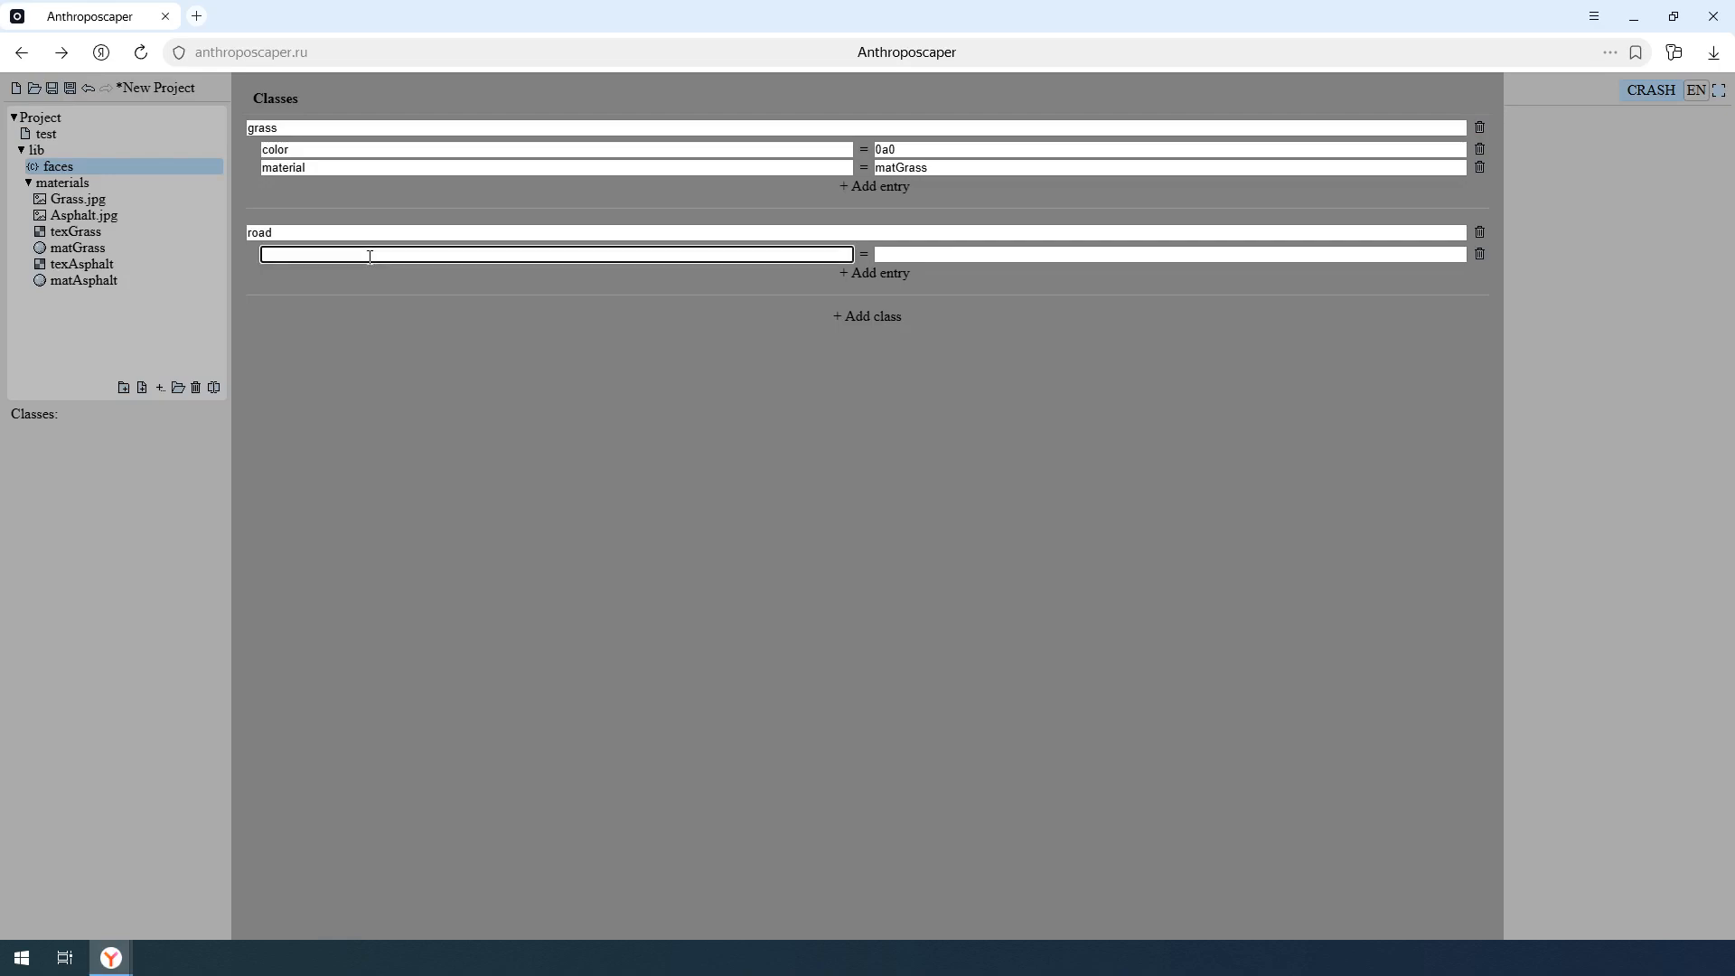
type("color")
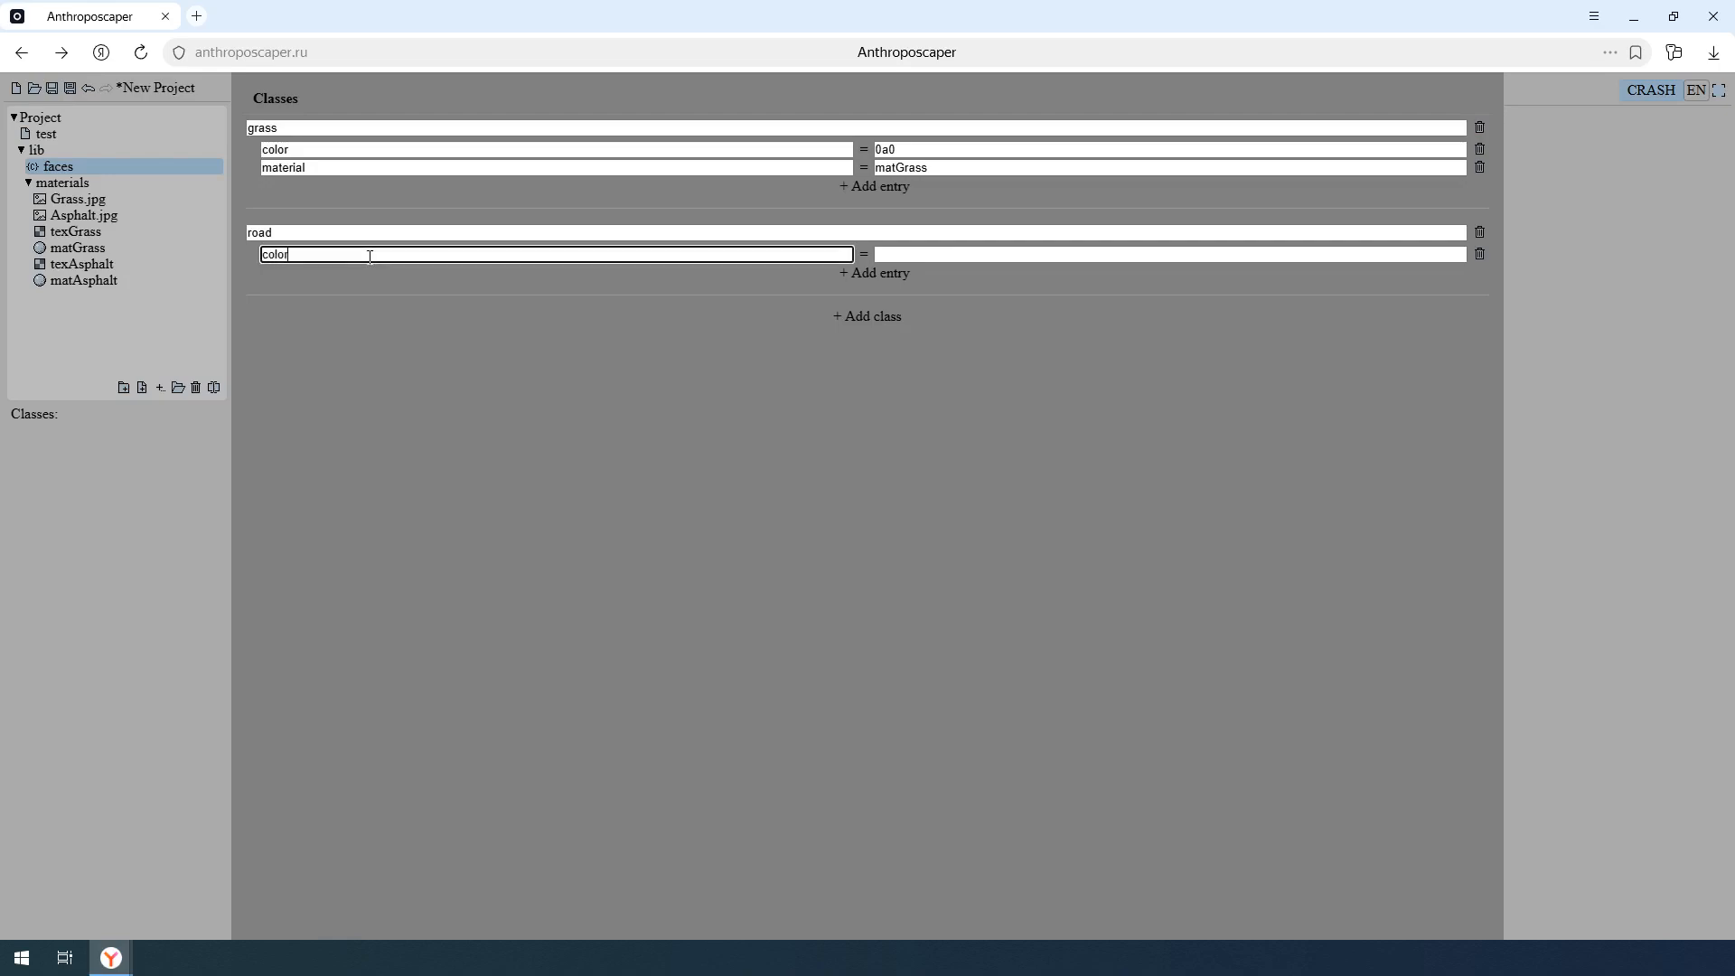
left_click(914, 257)
type("44")
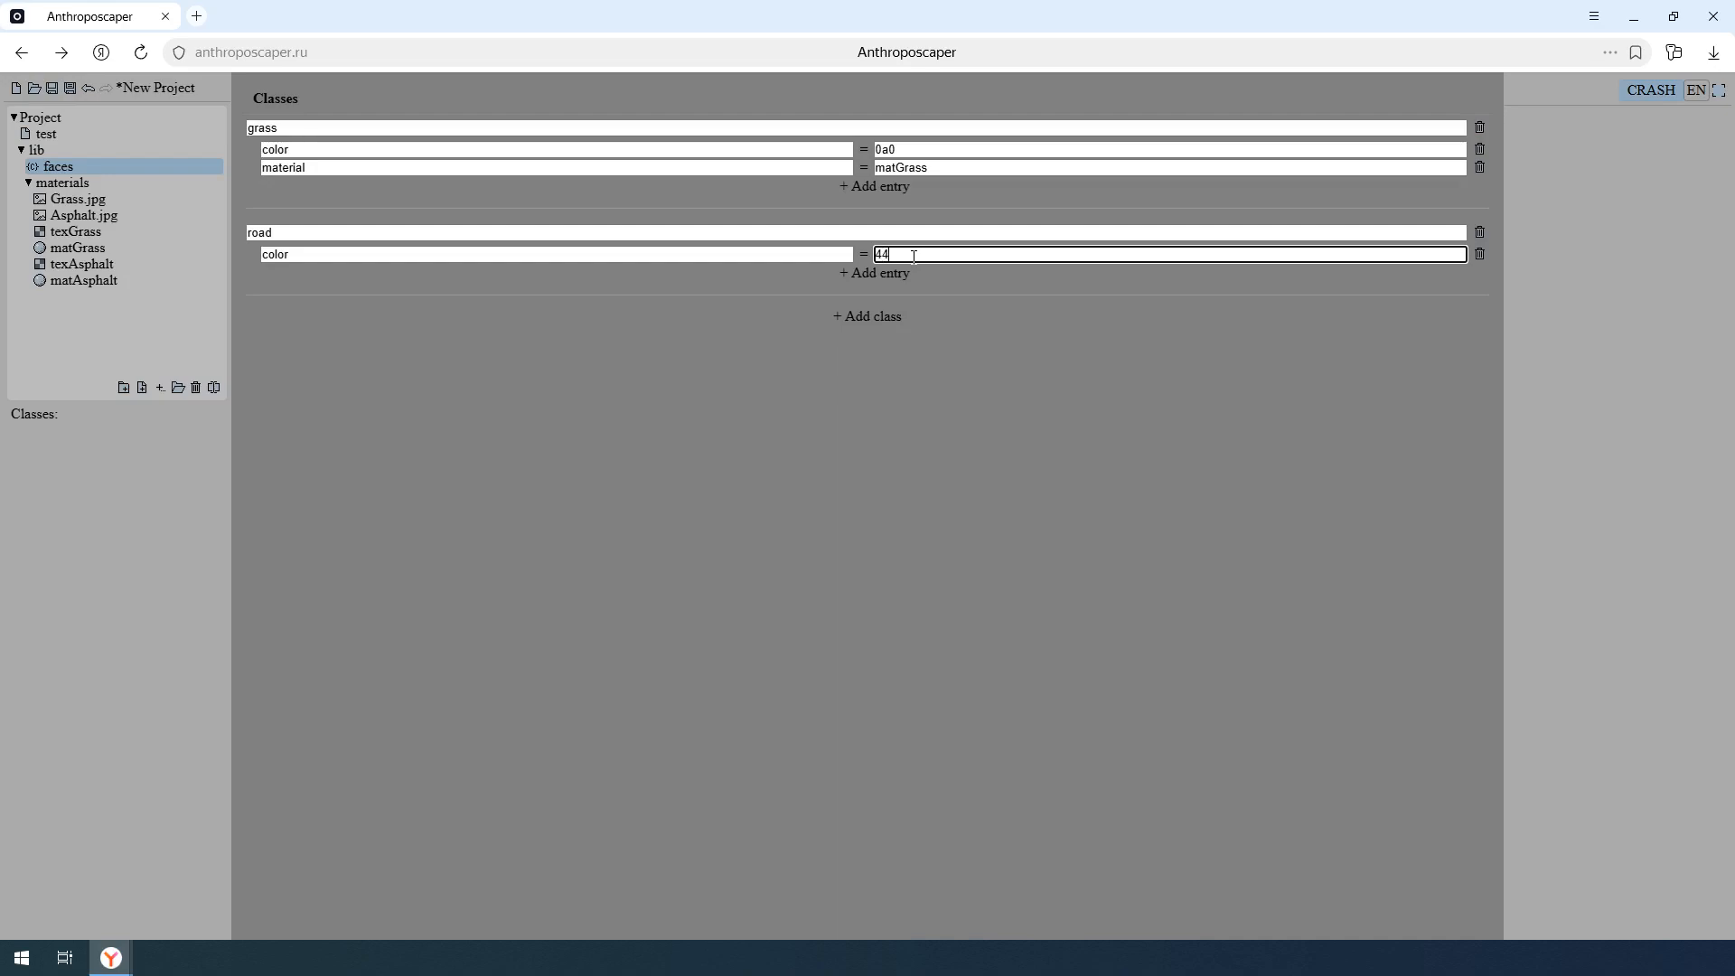
type("4")
- Add a material entry set to matAsphalt to the road class
left_click(904, 274)
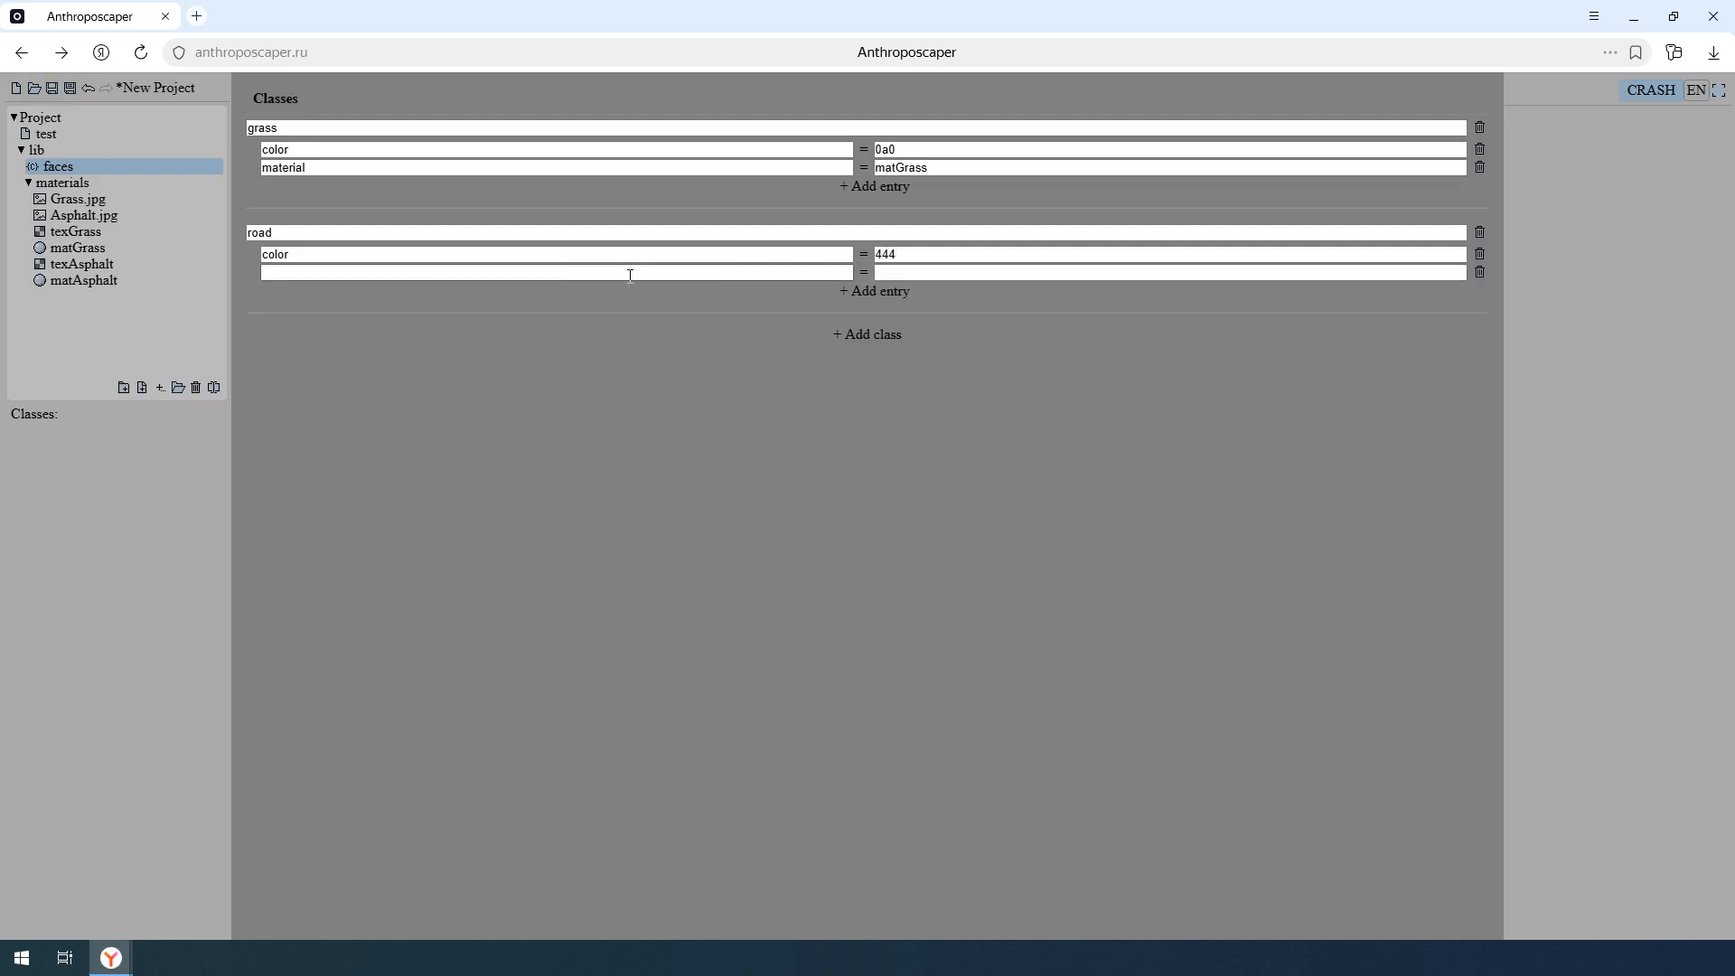
left_click(379, 273)
type("material")
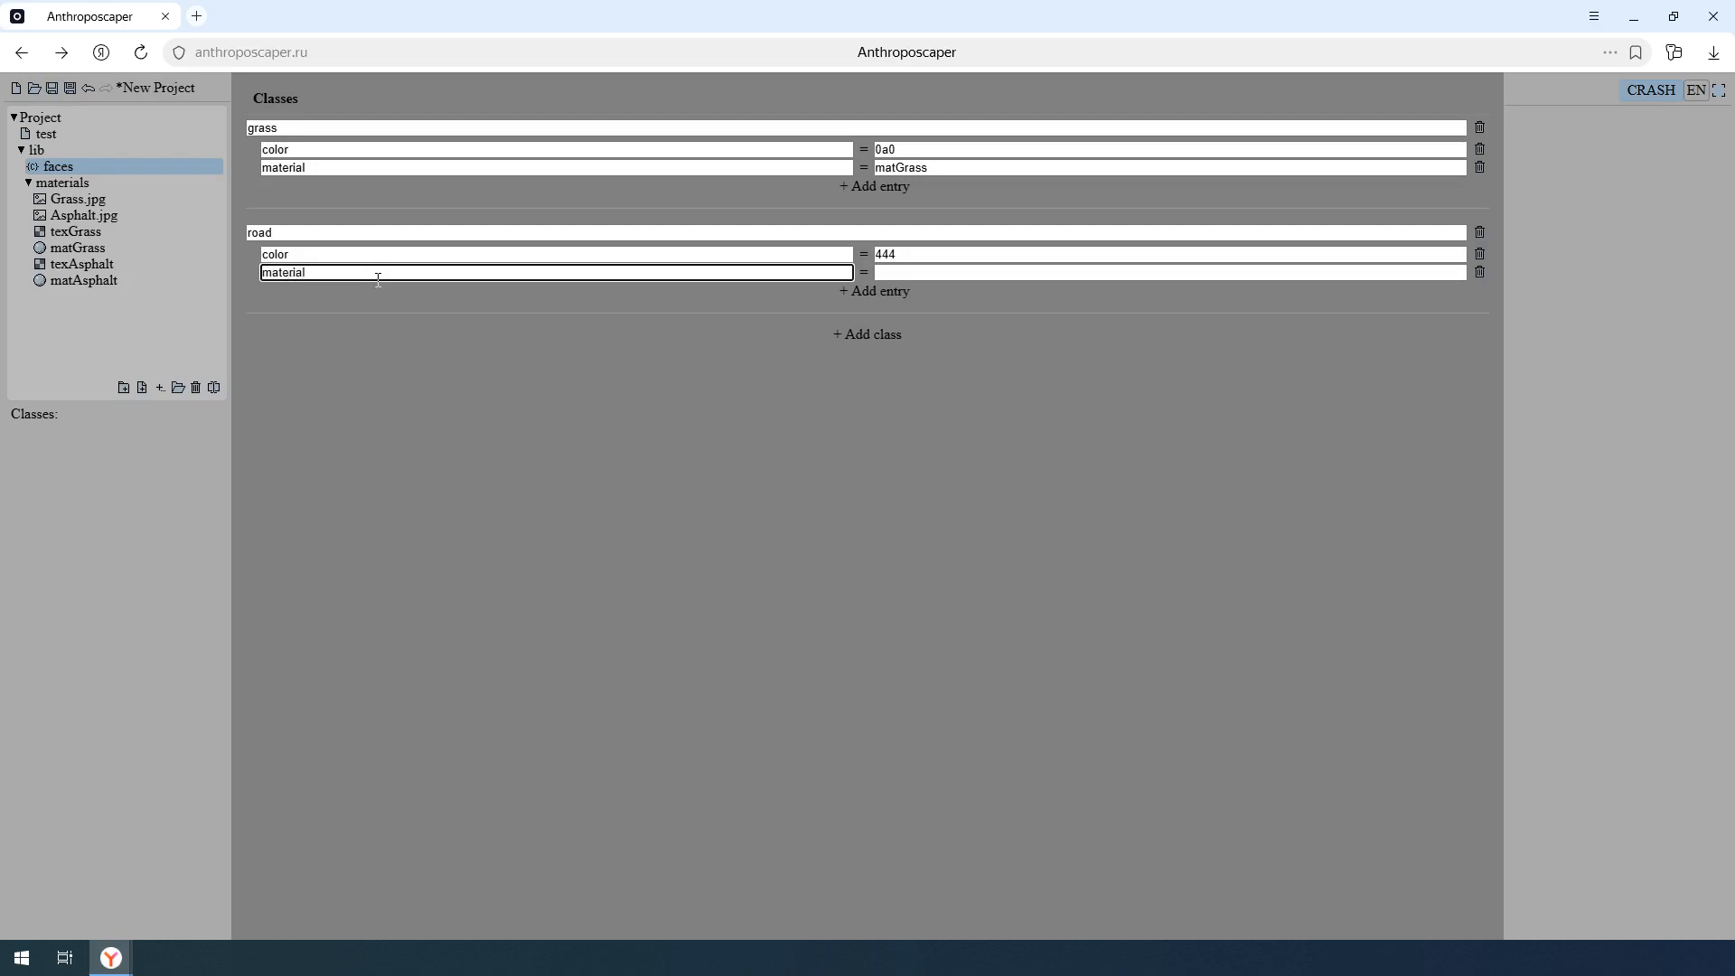
left_click(949, 270)
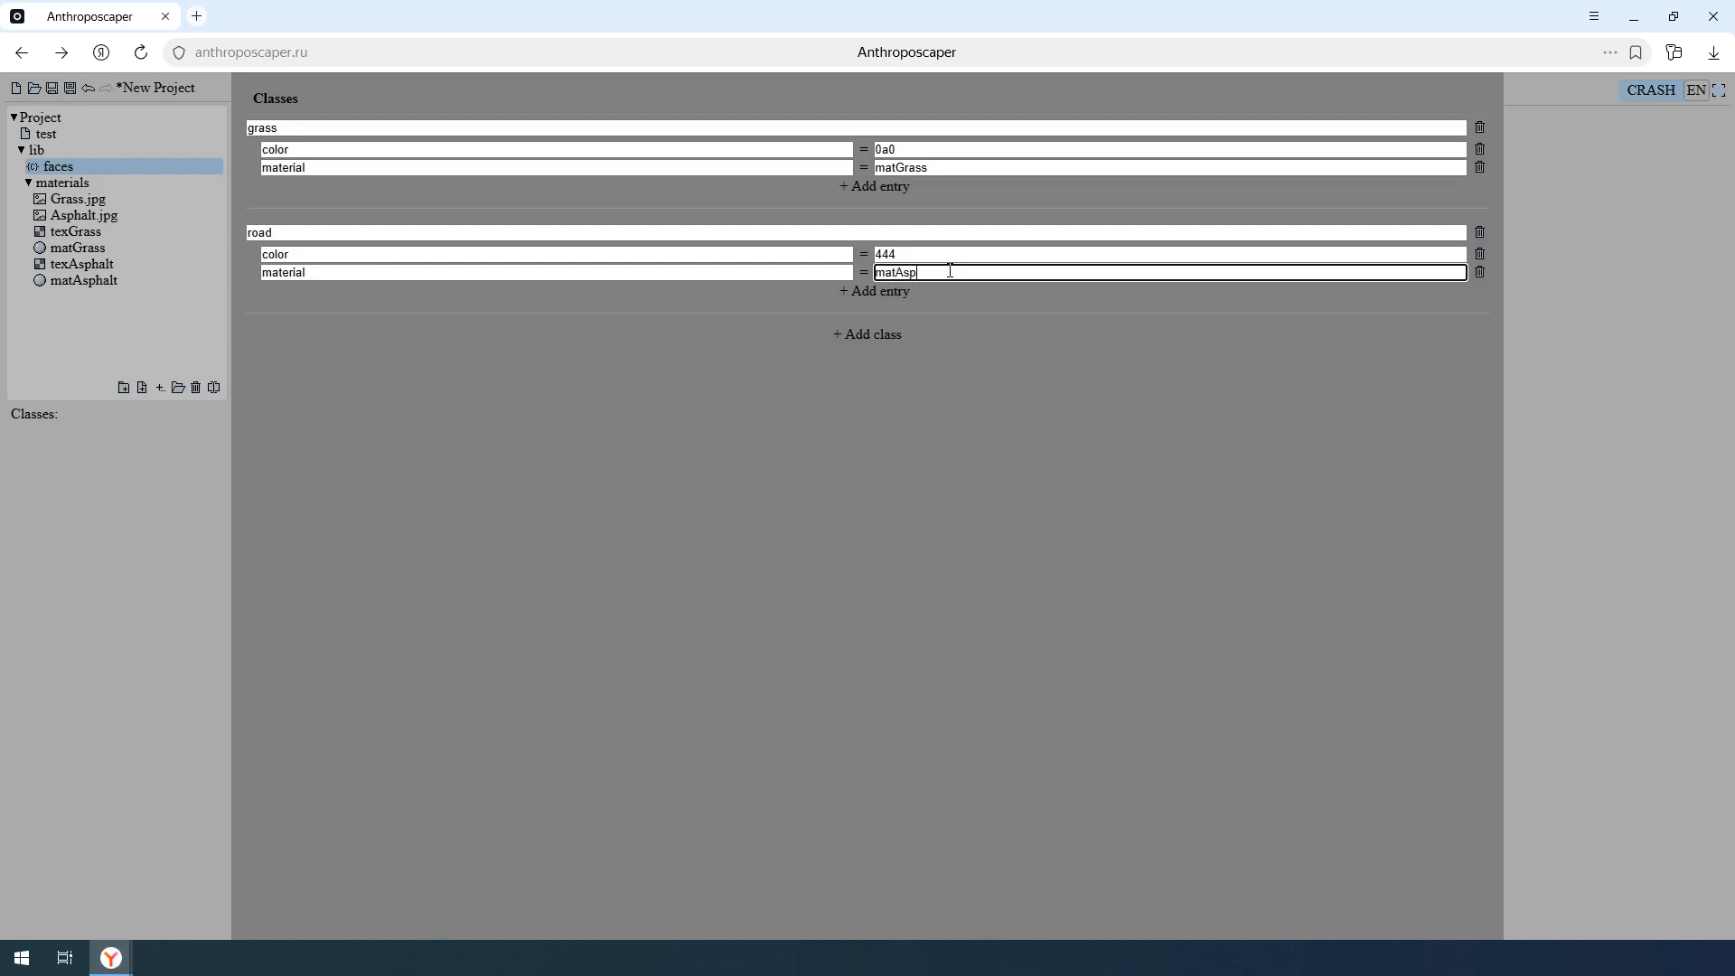
type("matAsphalt")
key("Return")
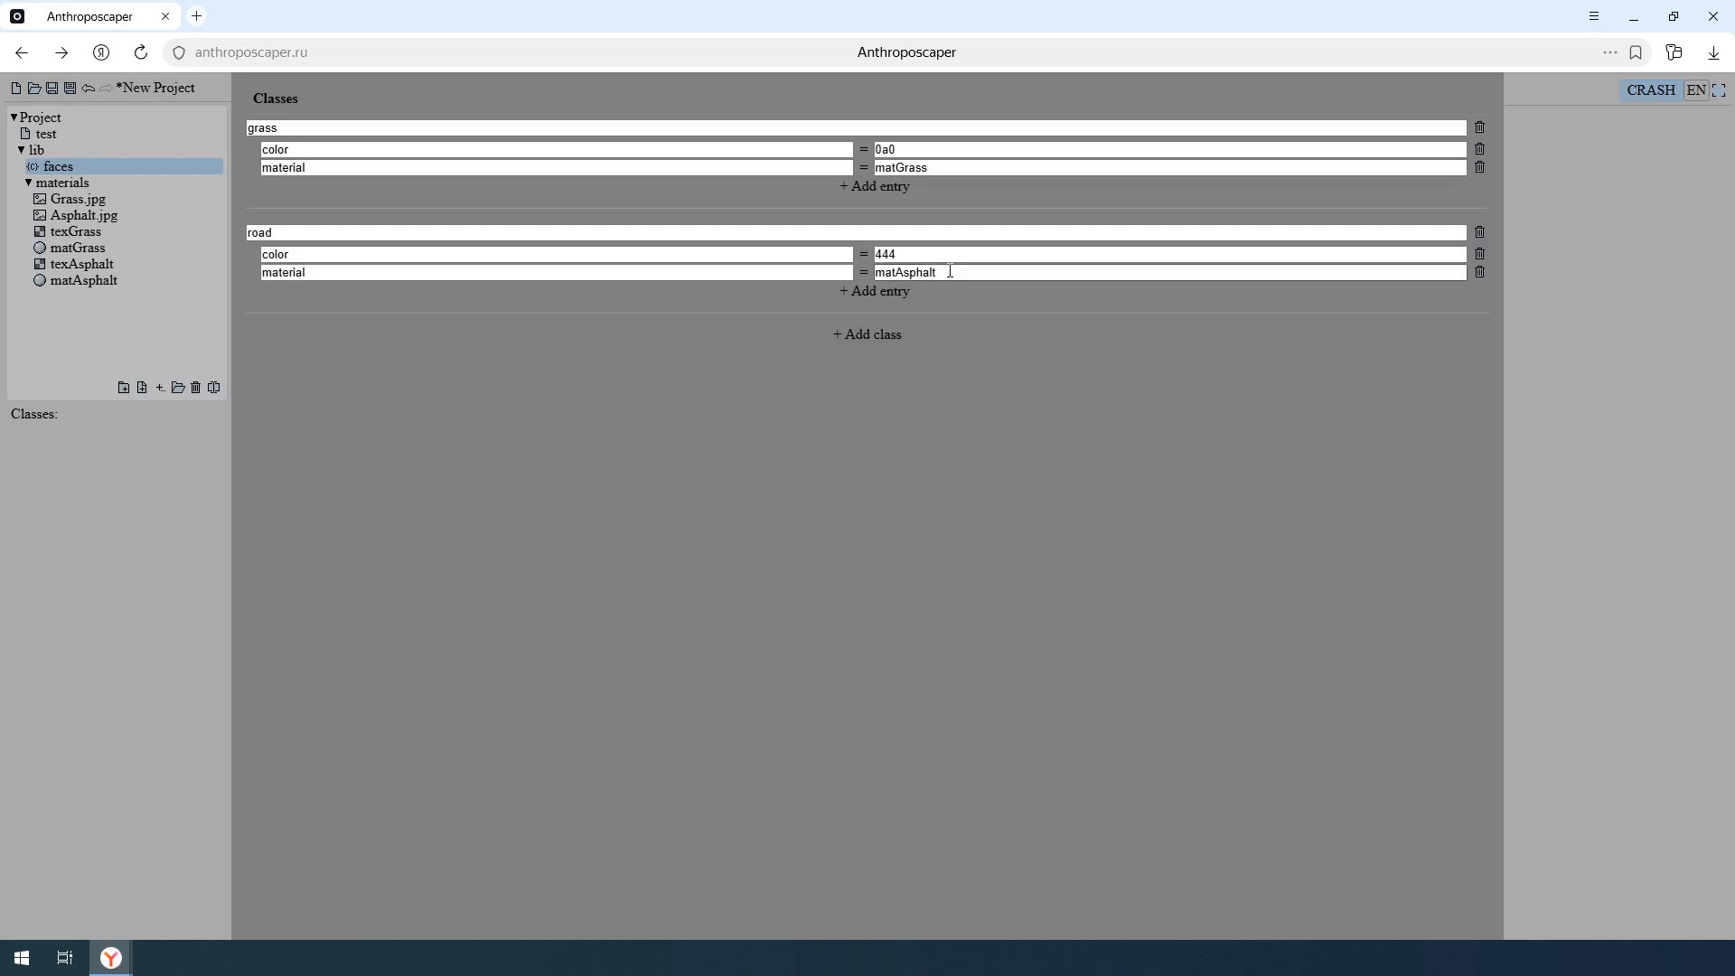
- Open the test drawing, turn on the DCEL display and assign the grass class to the face above the curve
left_click(202, 132)
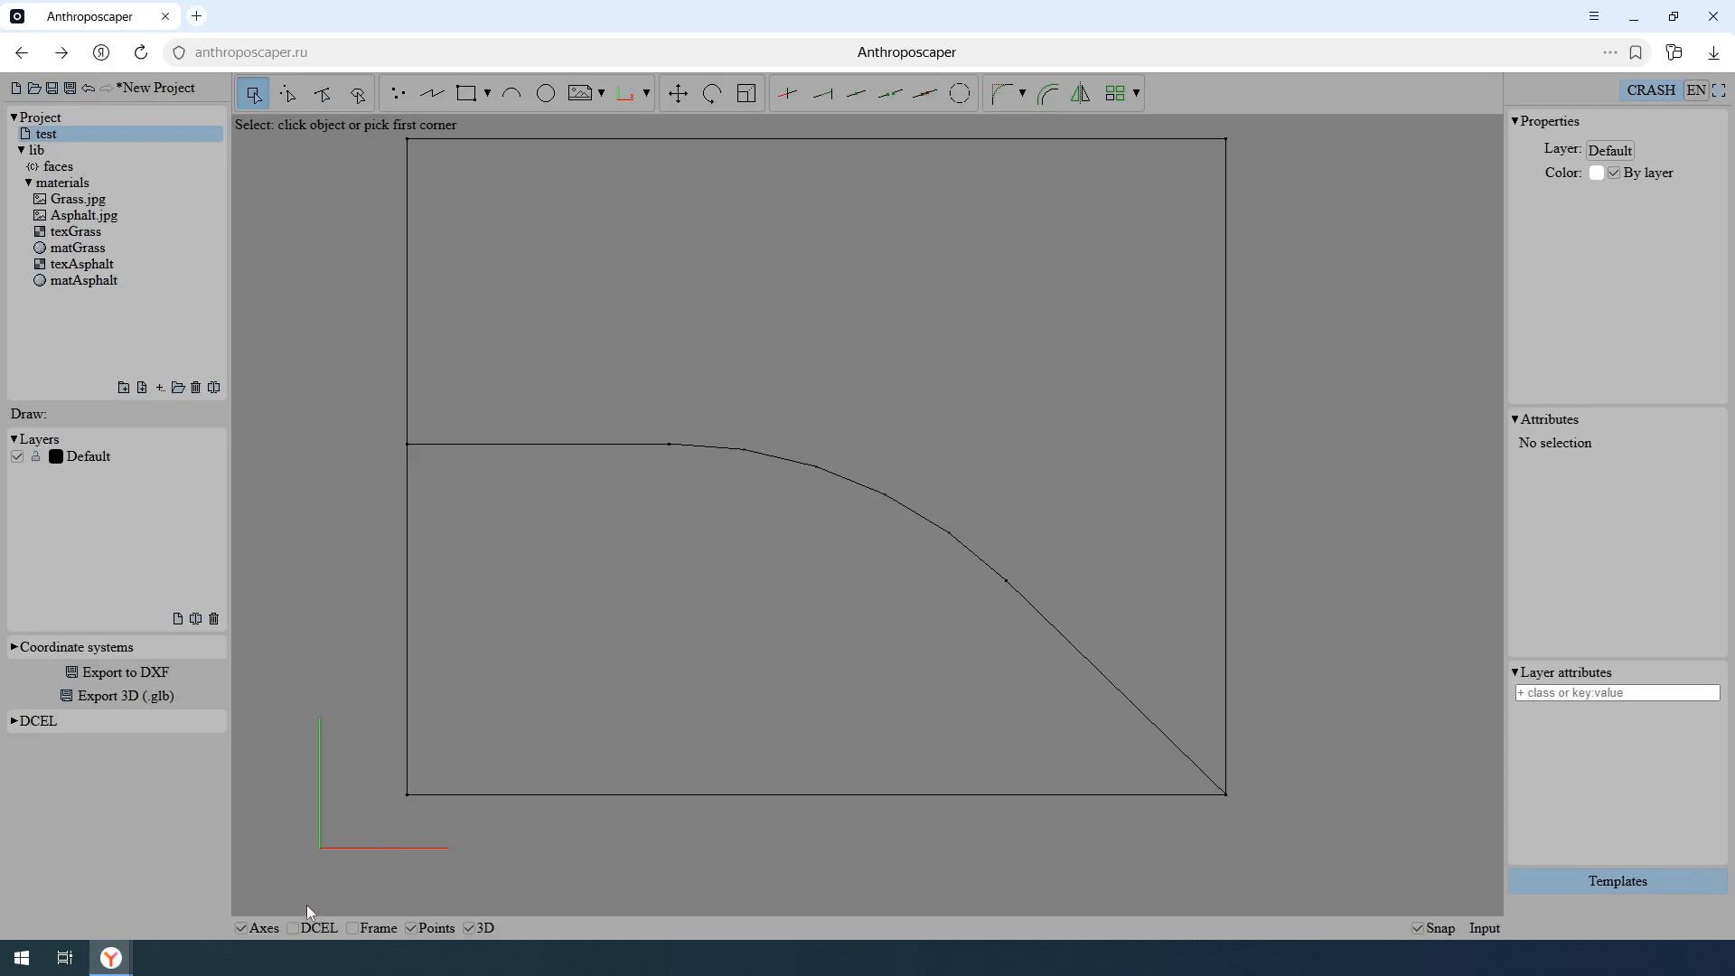
left_click(293, 928)
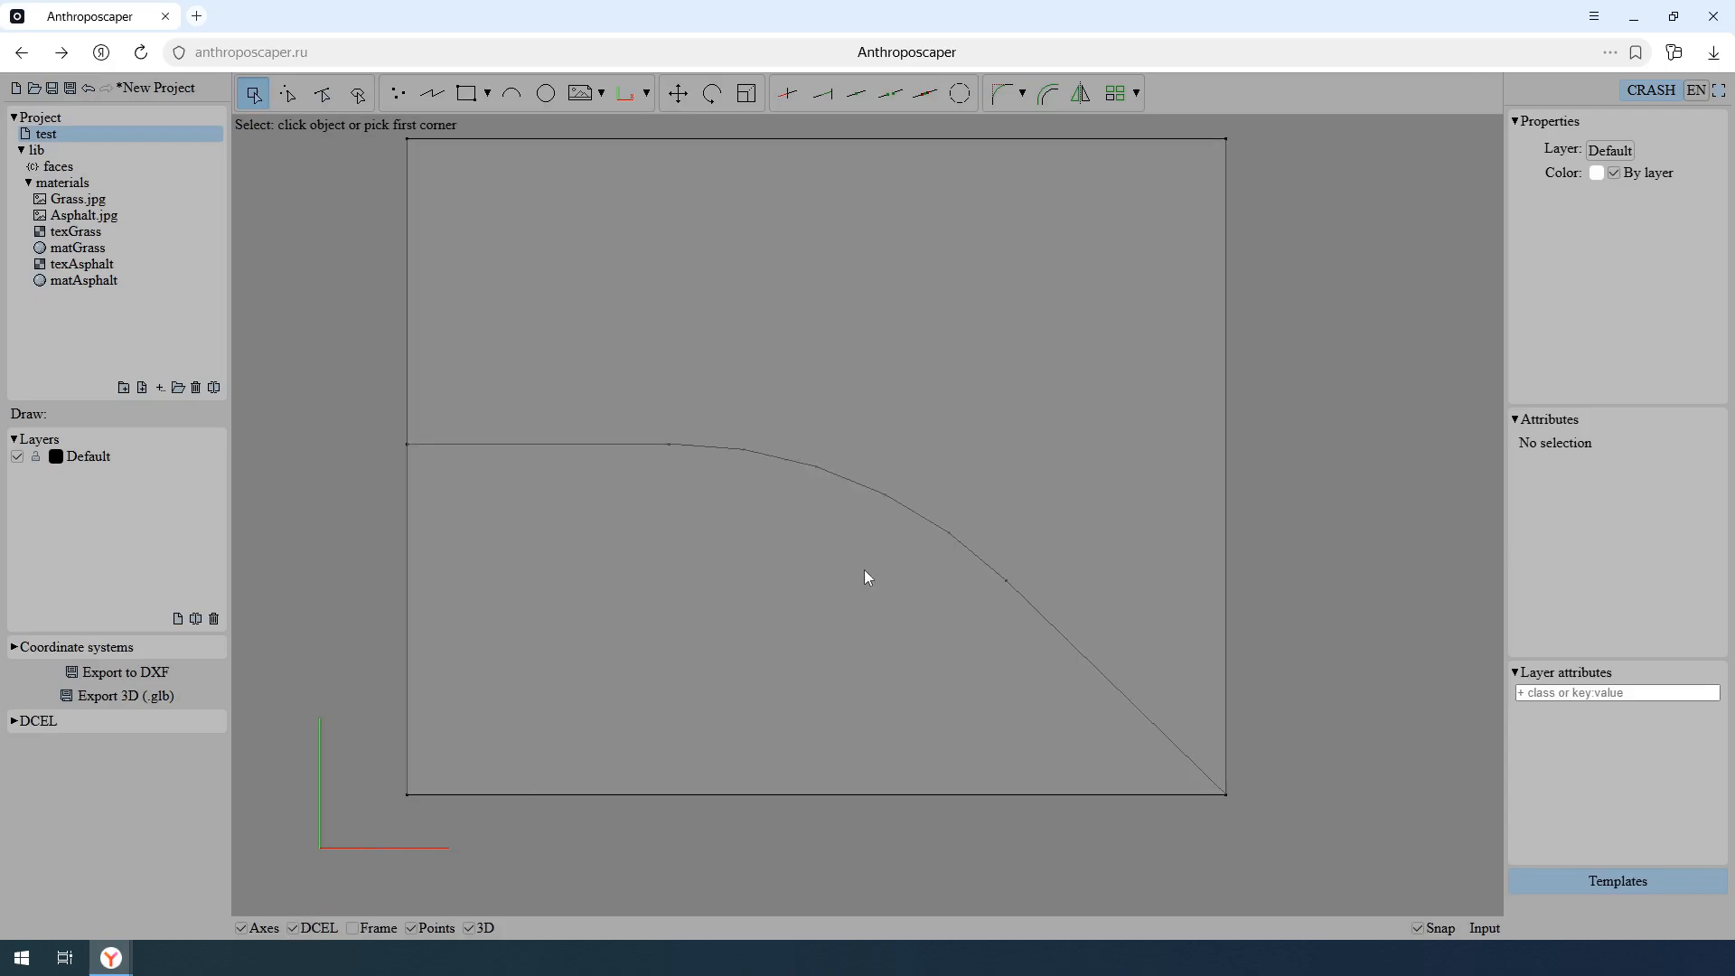
key("f")
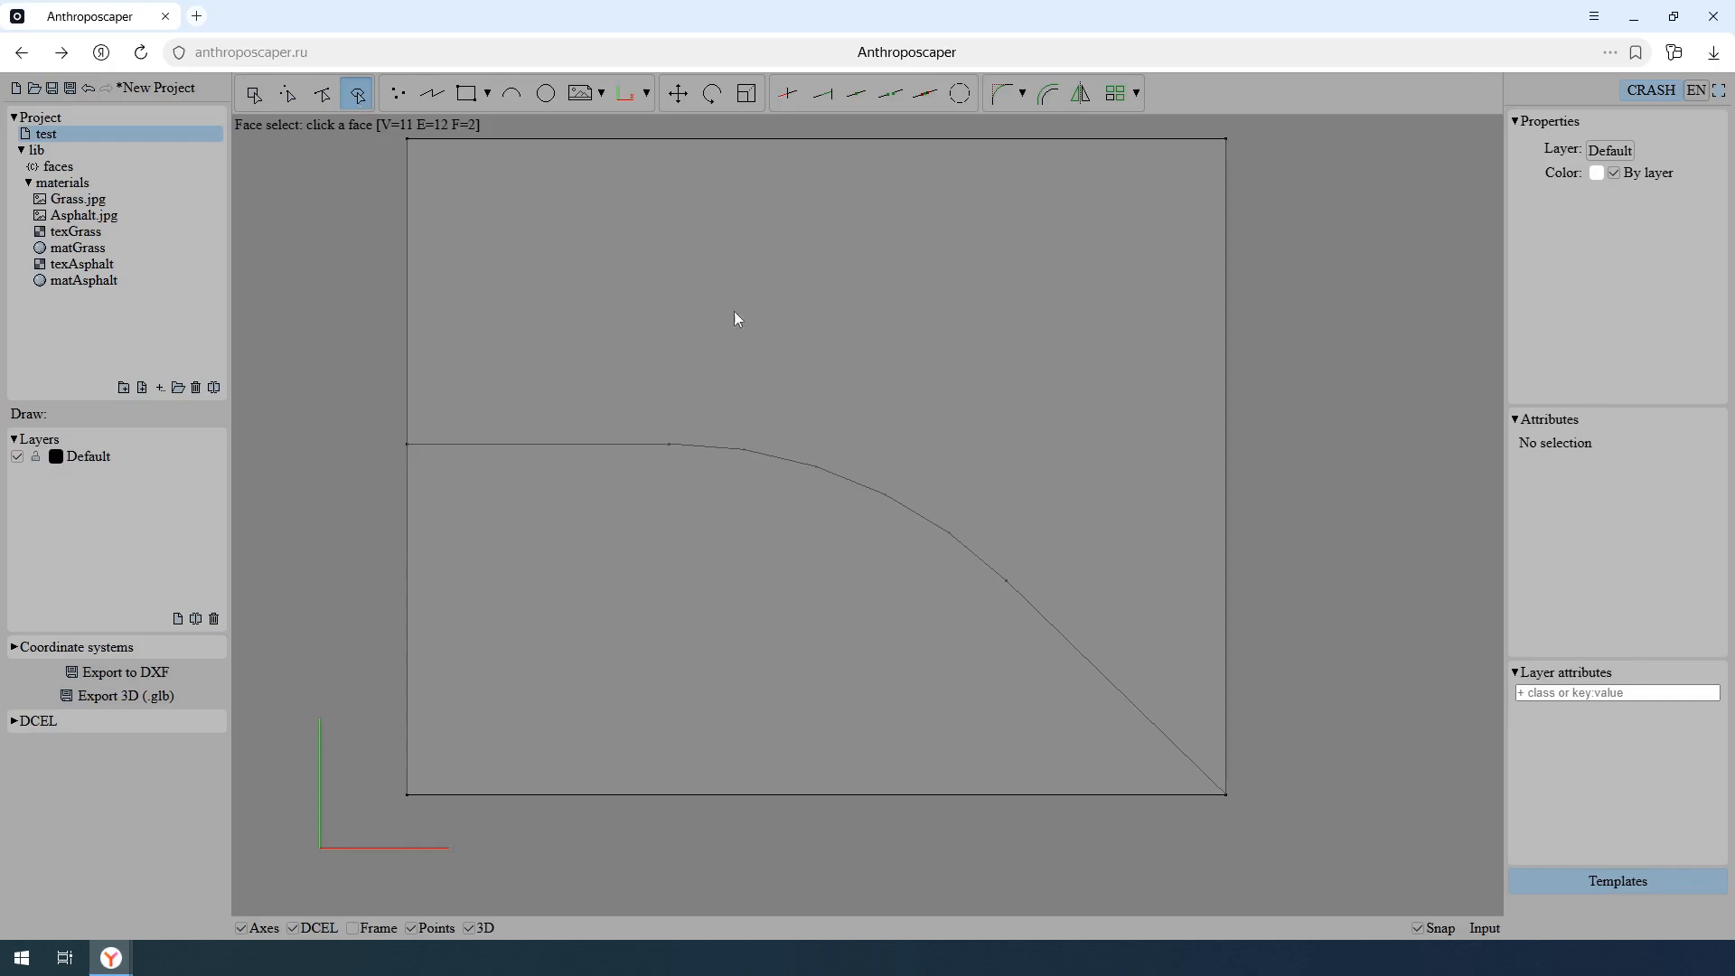
left_click(894, 436)
left_click(1588, 440)
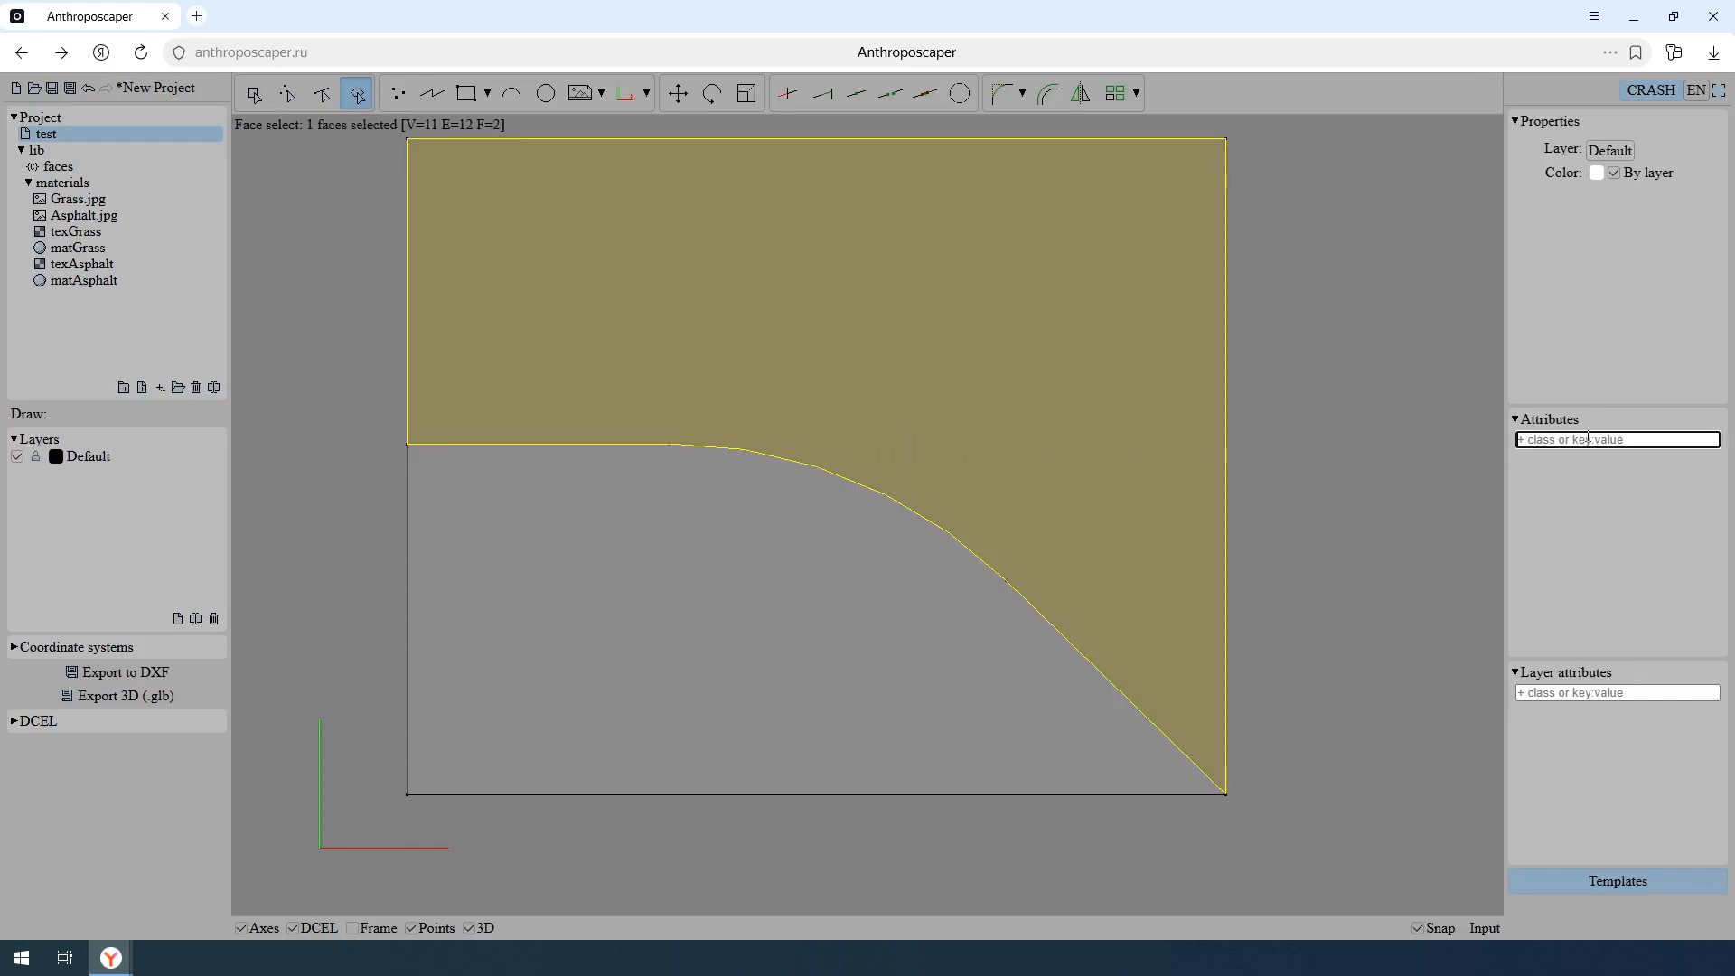
type("grass")
key("Return")
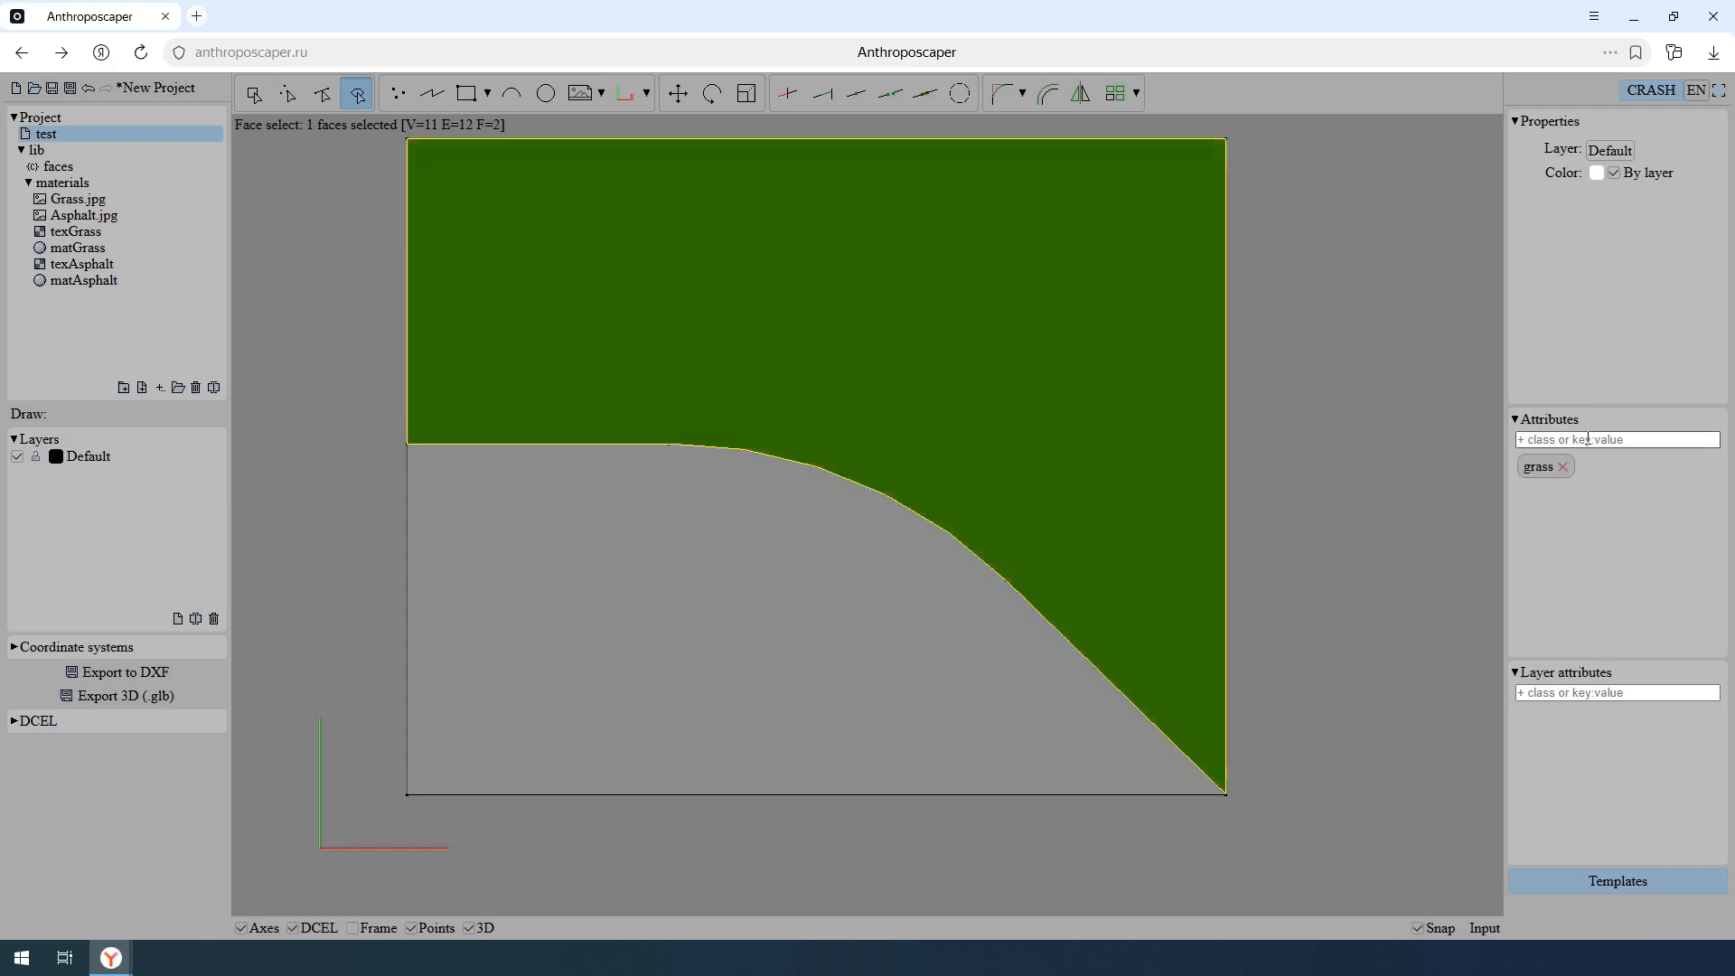
- Assign the road class to the face below the curve
left_click(893, 603)
left_click(1595, 440)
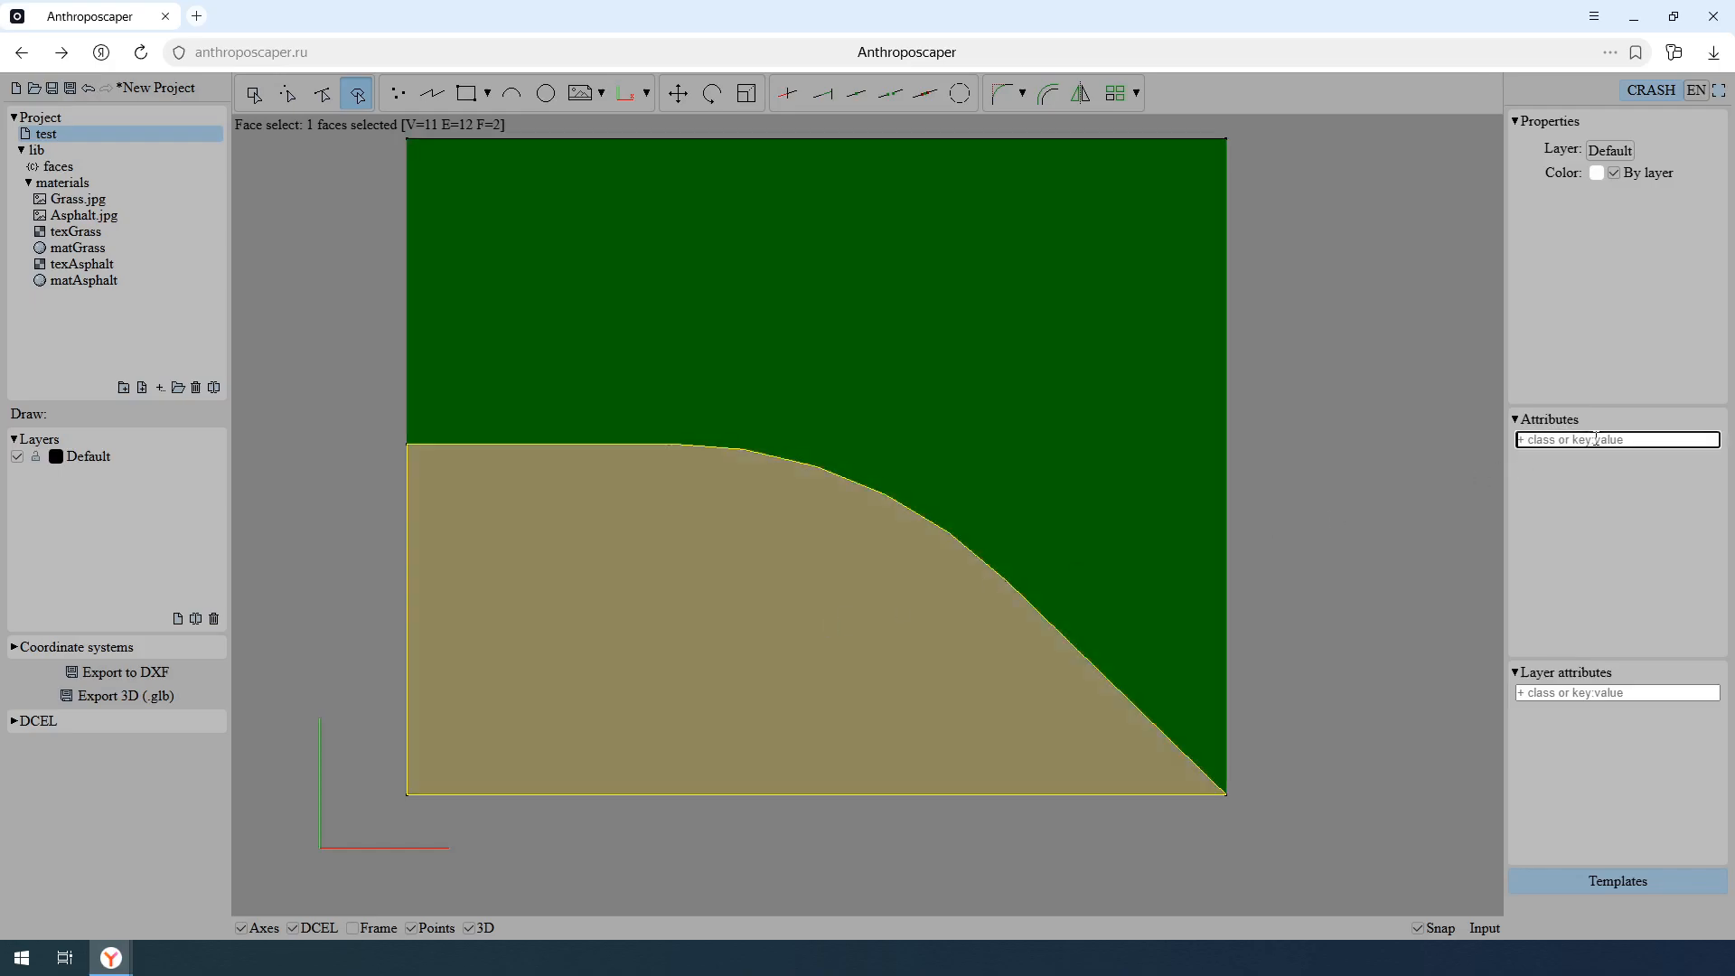
type("road")
key("Return")
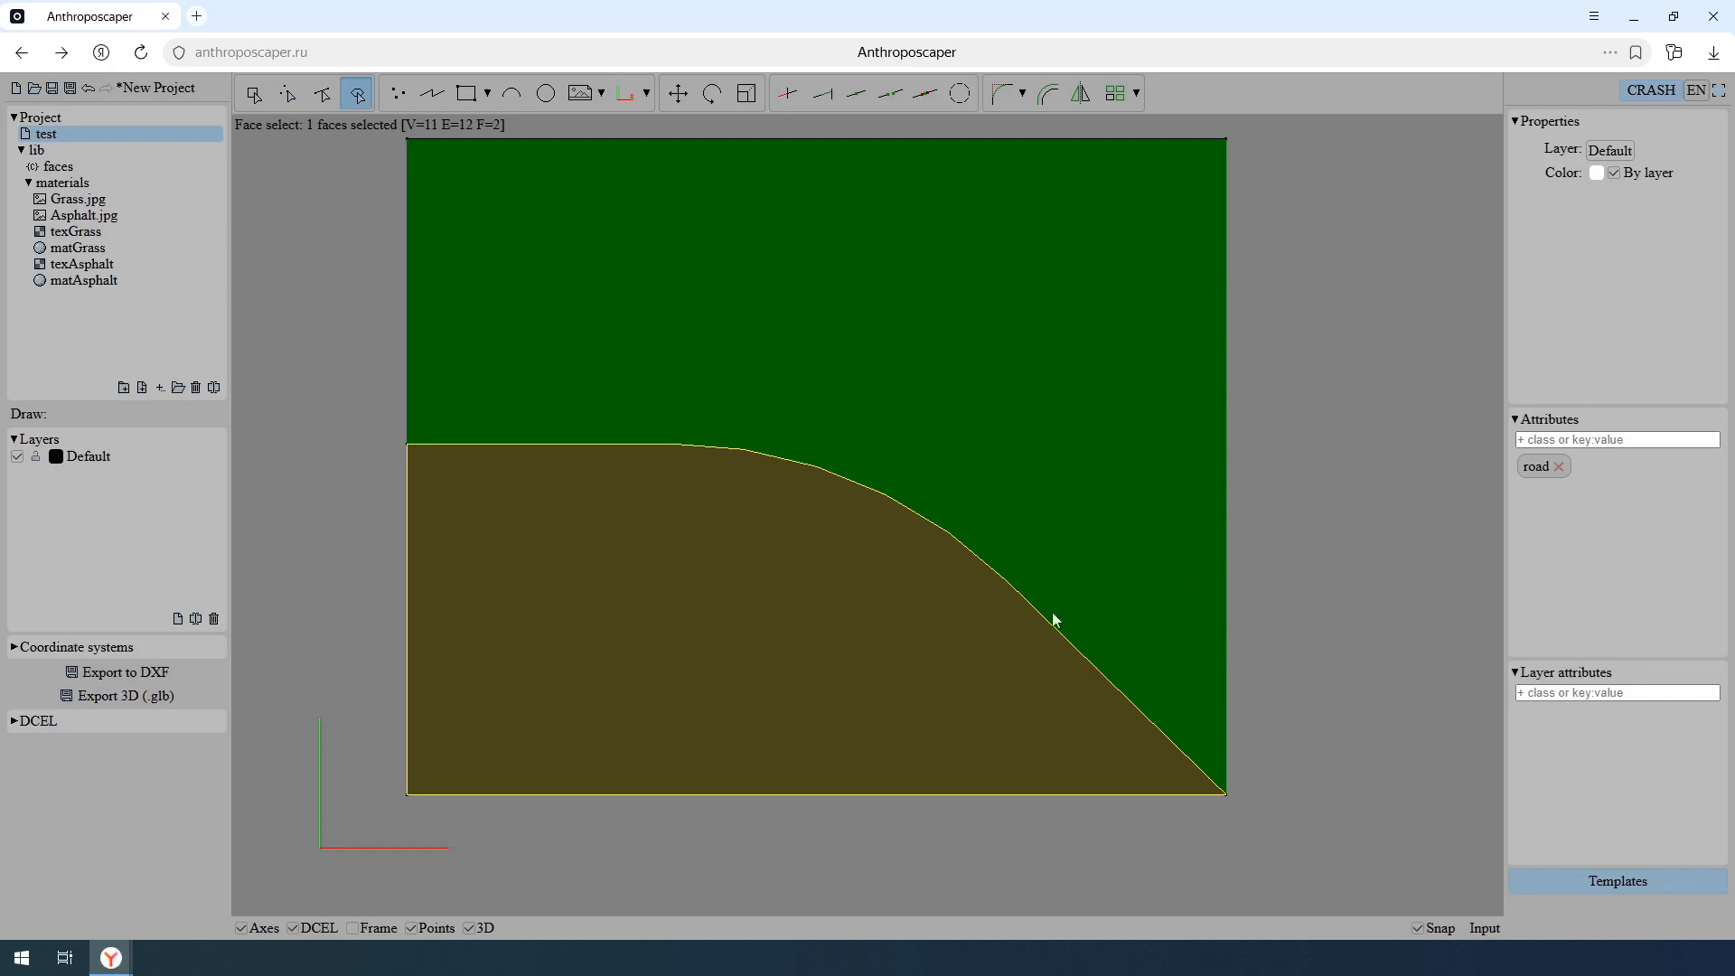
- Turn off the DCEL display to inspect the material textures on both faces from an oblique angle
middle_click_drag(975, 596, 1030, 463)
scroll(1002, 509, "up", 3)
middle_click_drag(931, 535, 995, 520)
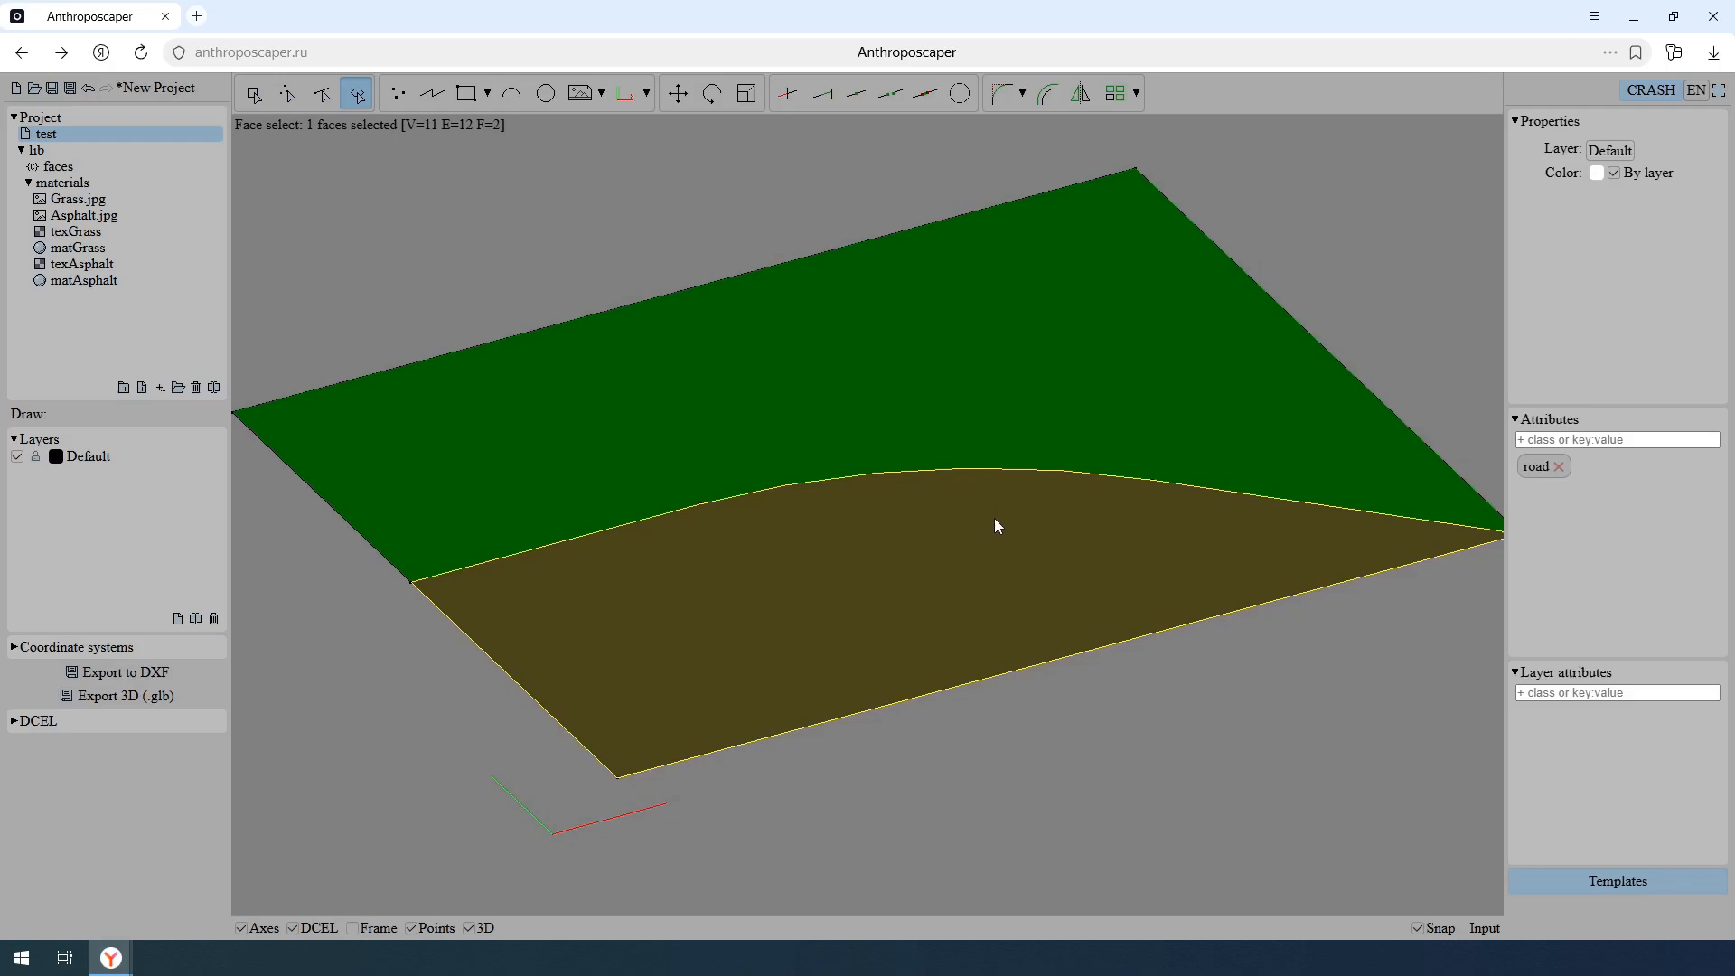
middle_click_drag(995, 519, 982, 527)
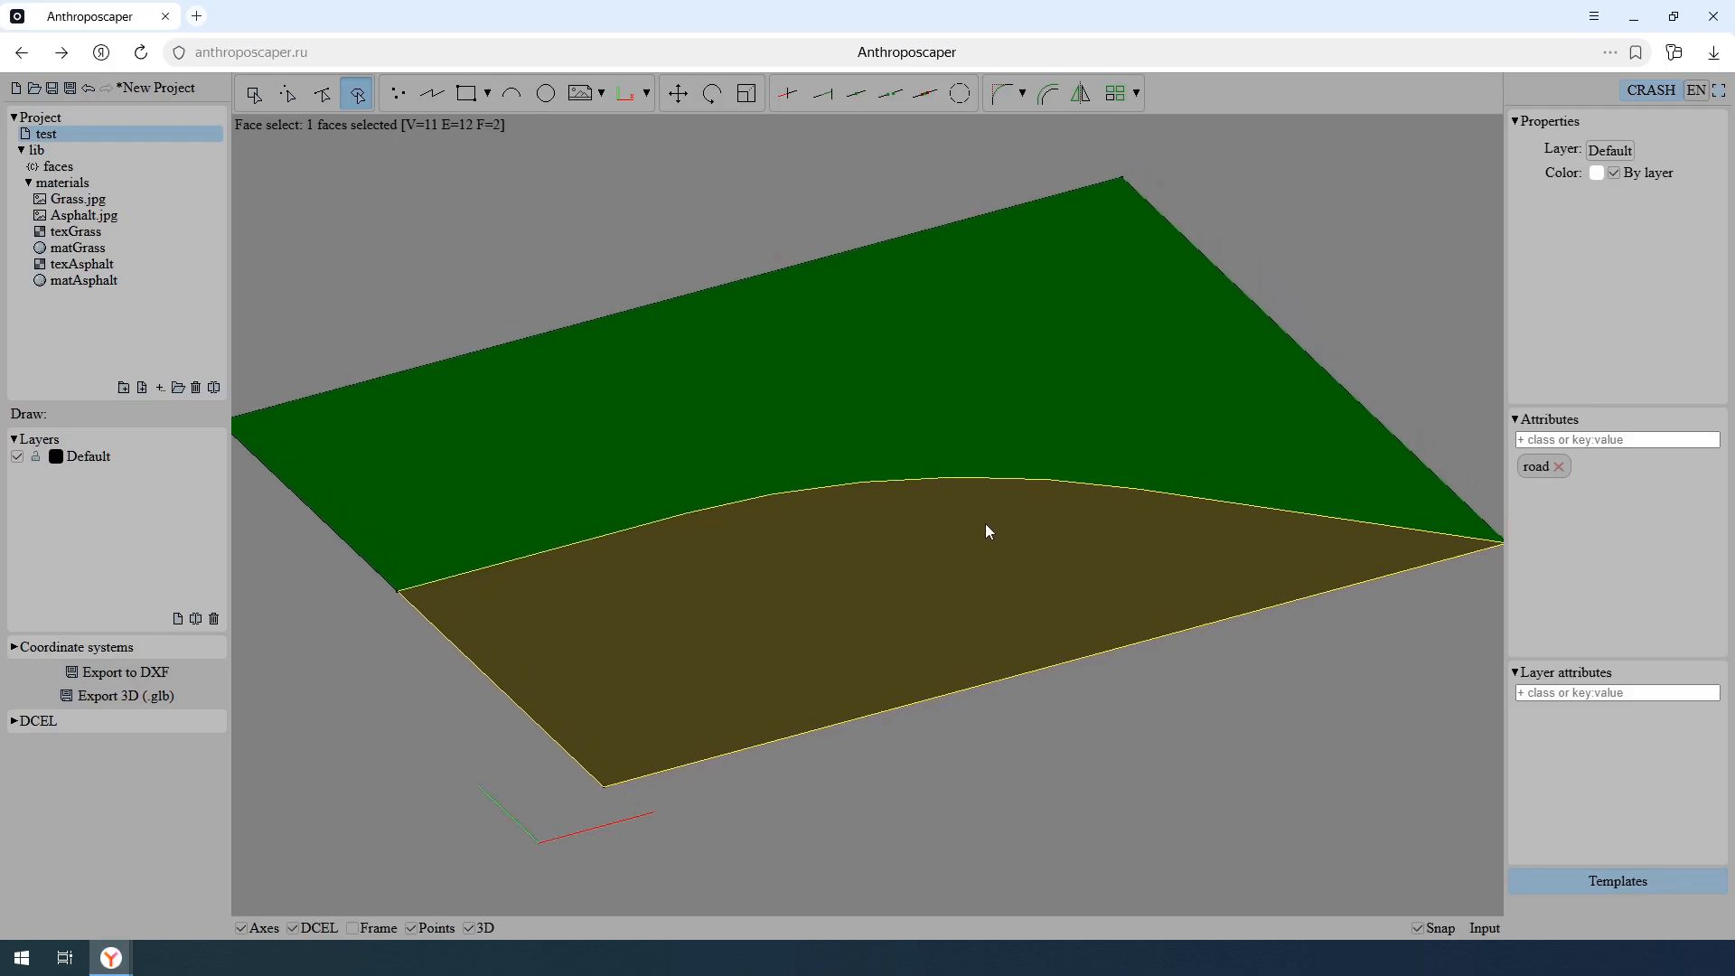
left_click(293, 928)
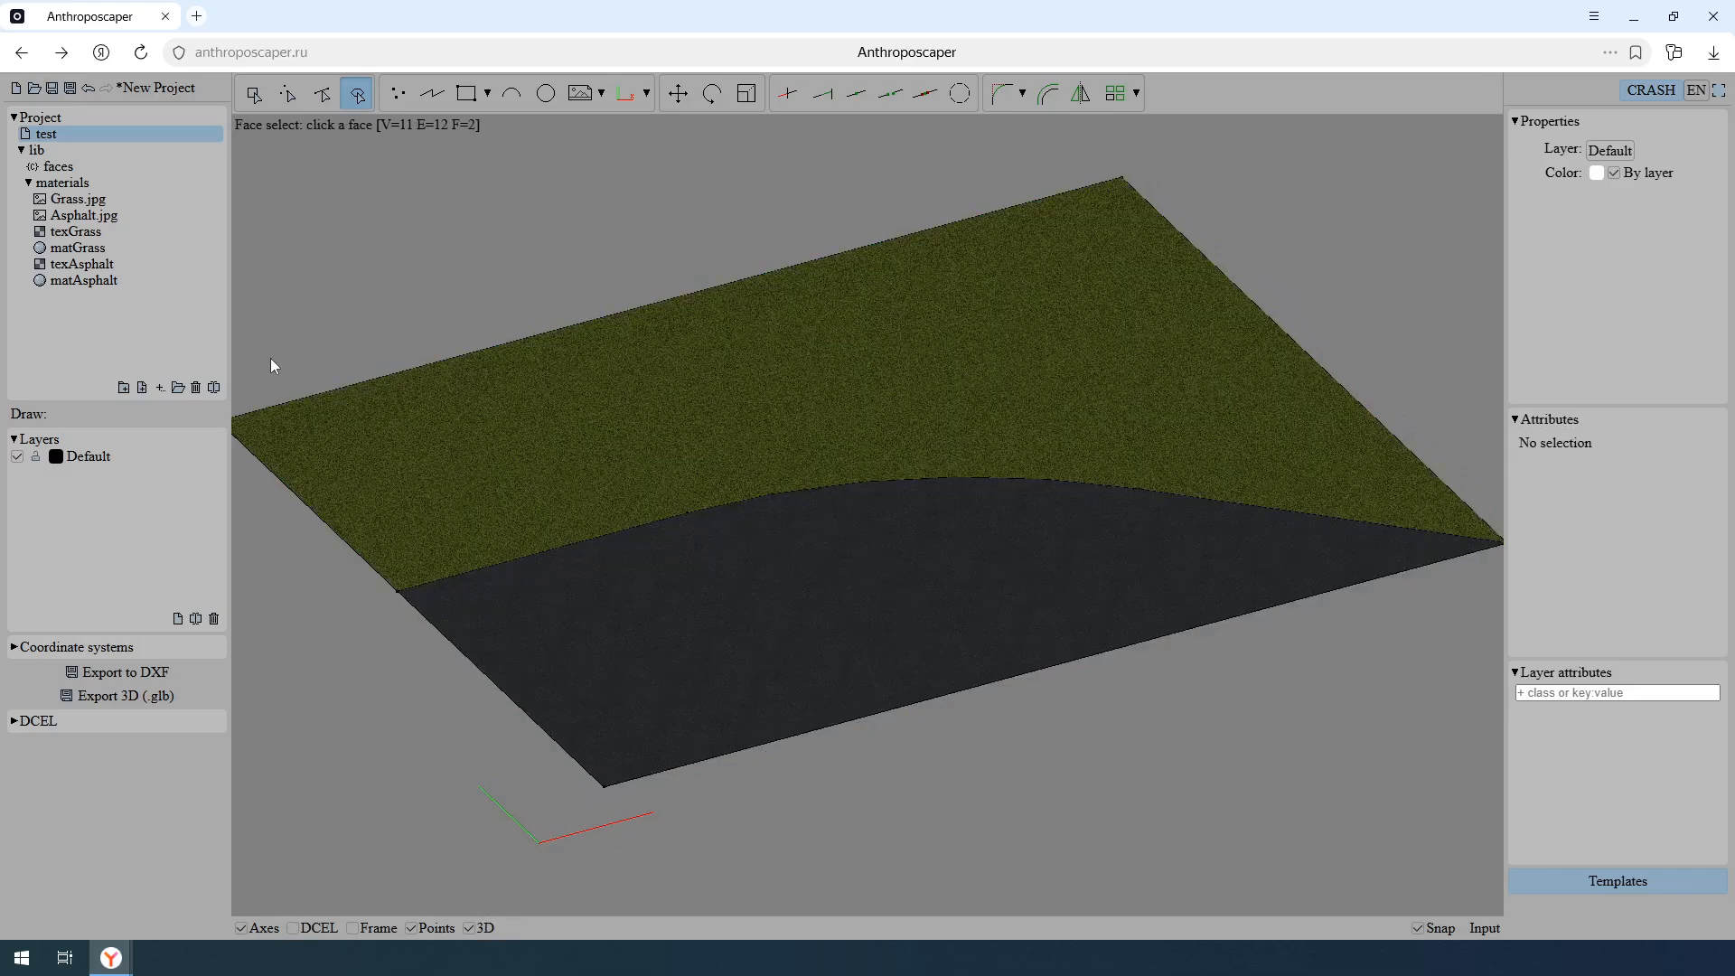
- Add a proj entry set to planar 20 10 to the grass class in faces and check the grass texture in the test drawing
left_click(150, 166)
left_click(836, 186)
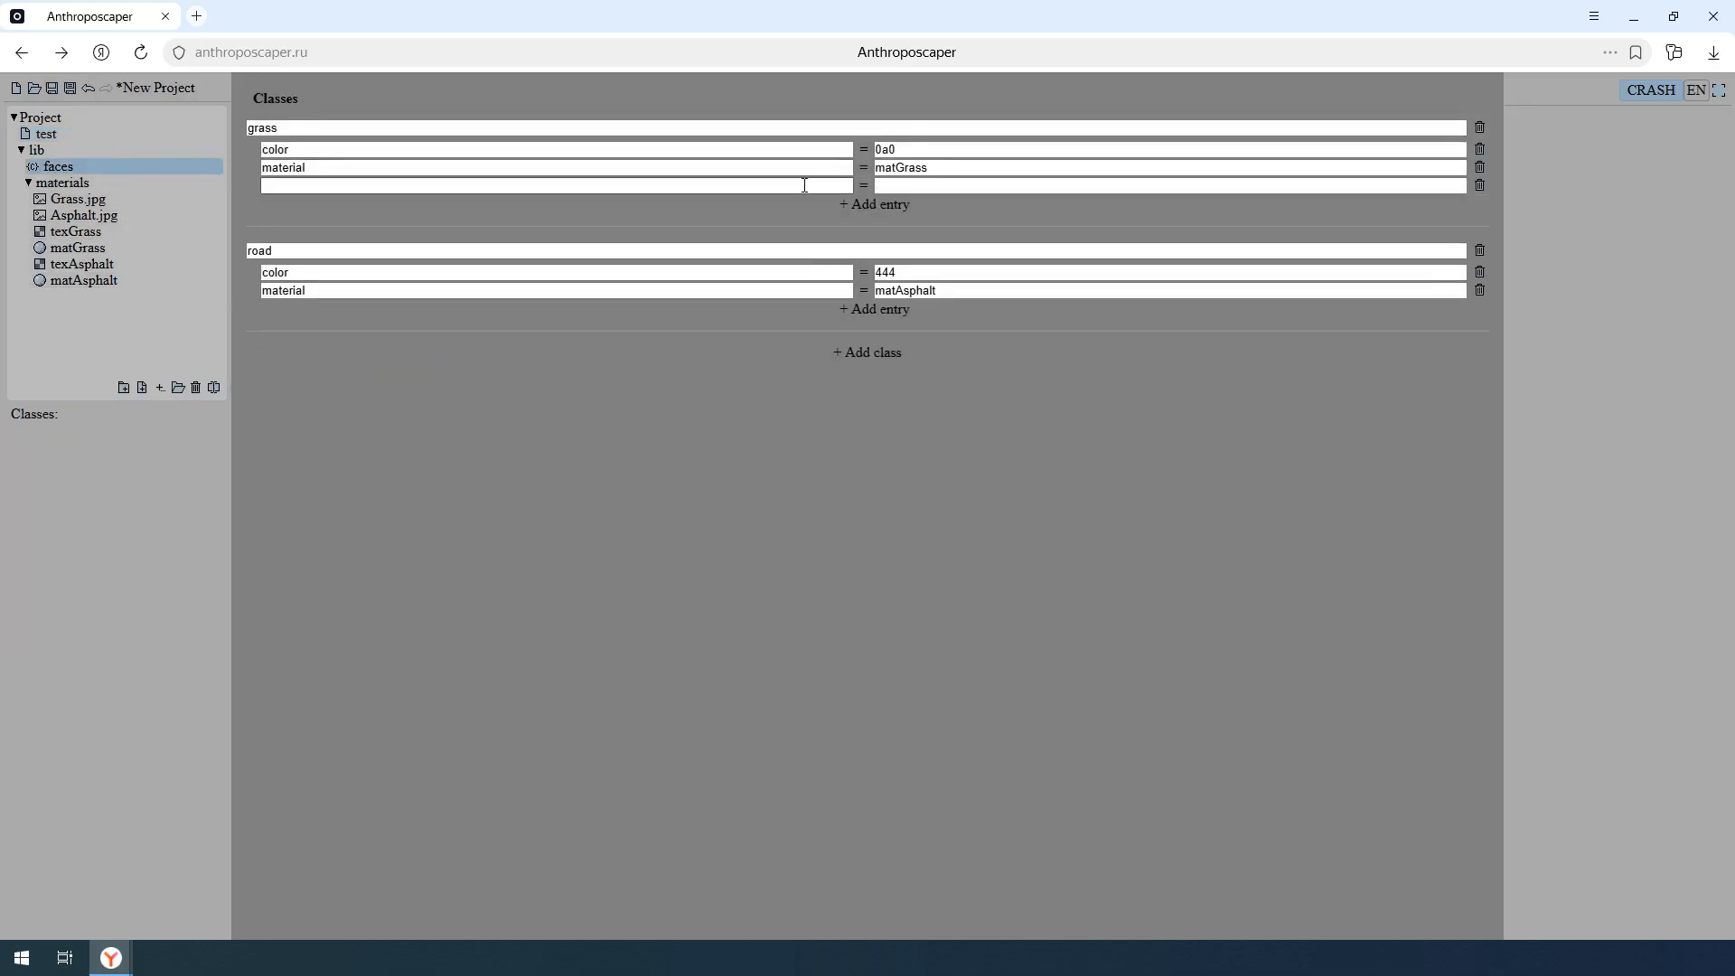
left_click(801, 185)
type("proj")
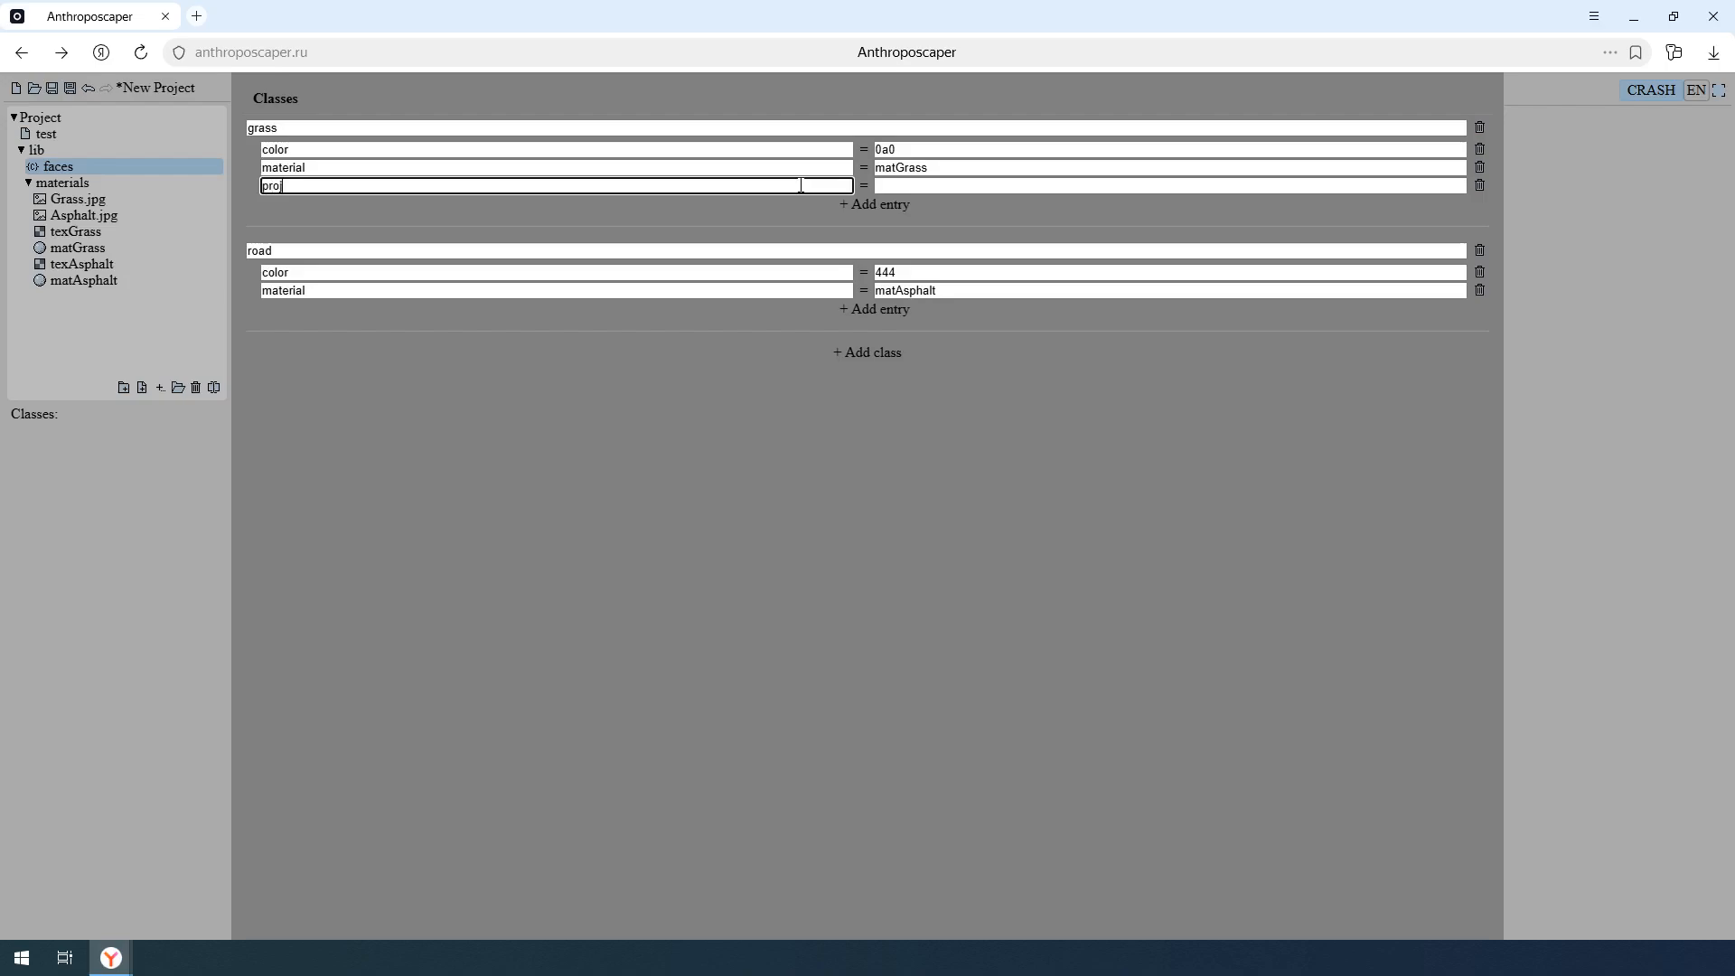
left_click(981, 186)
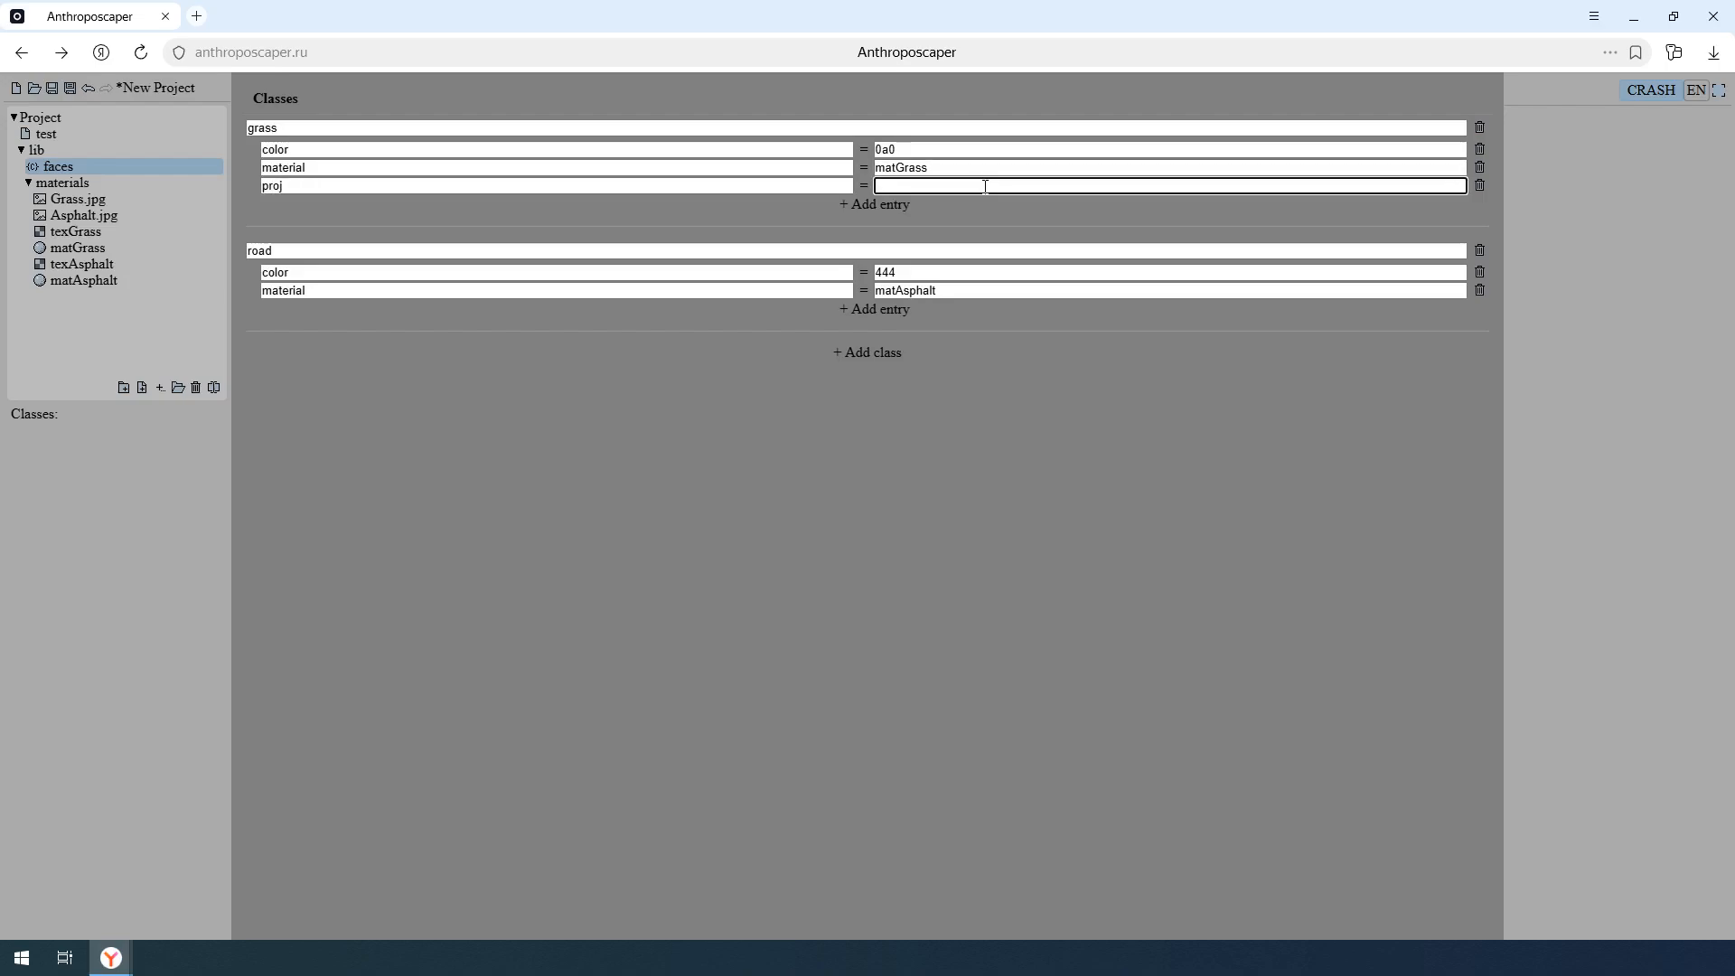
type("planar 20 10")
key("Return")
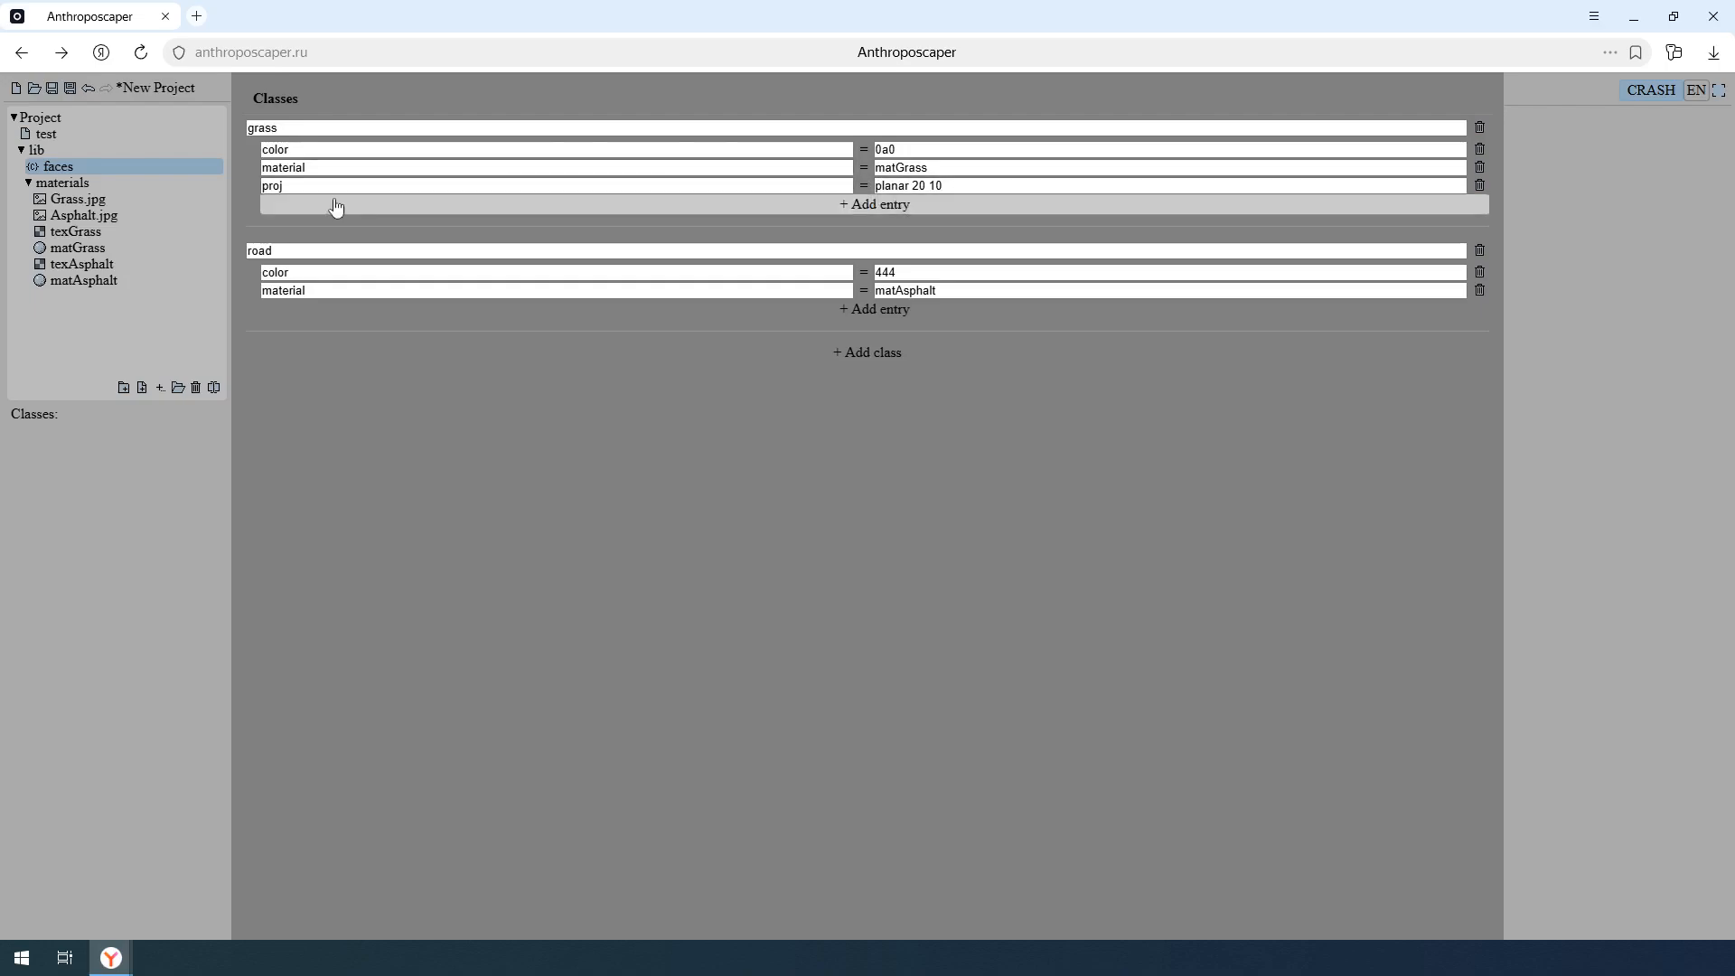
left_click(155, 136)
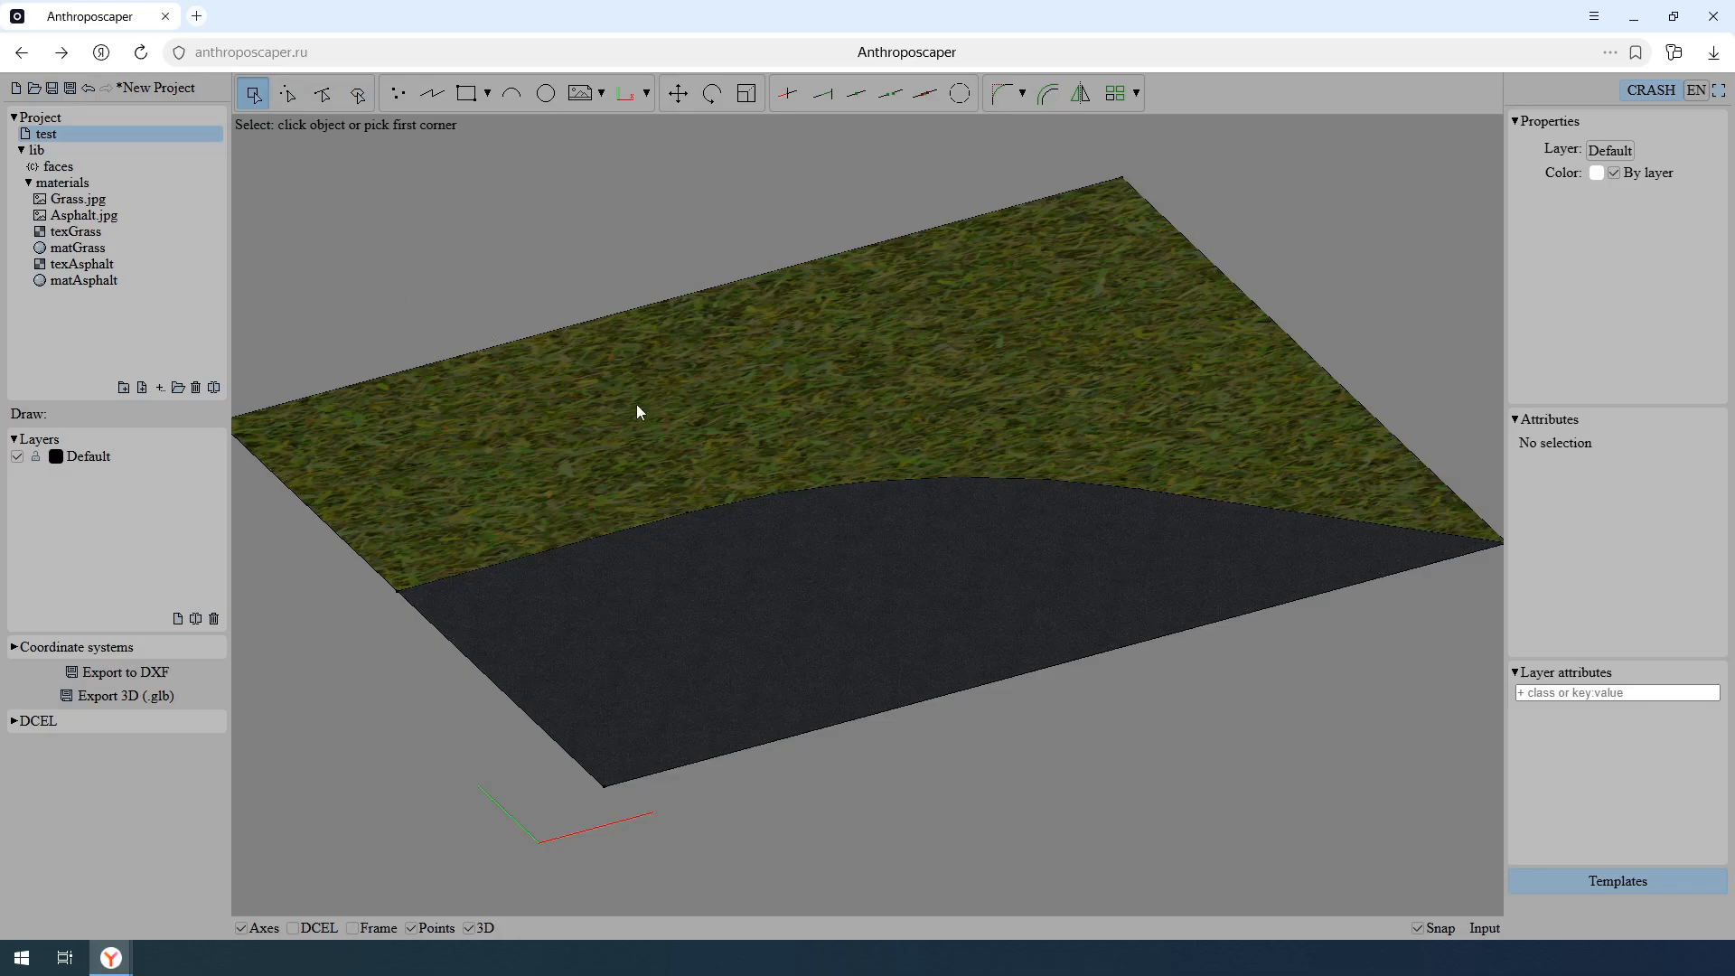
key("Home")
middle_click_drag(823, 362, 826, 448)
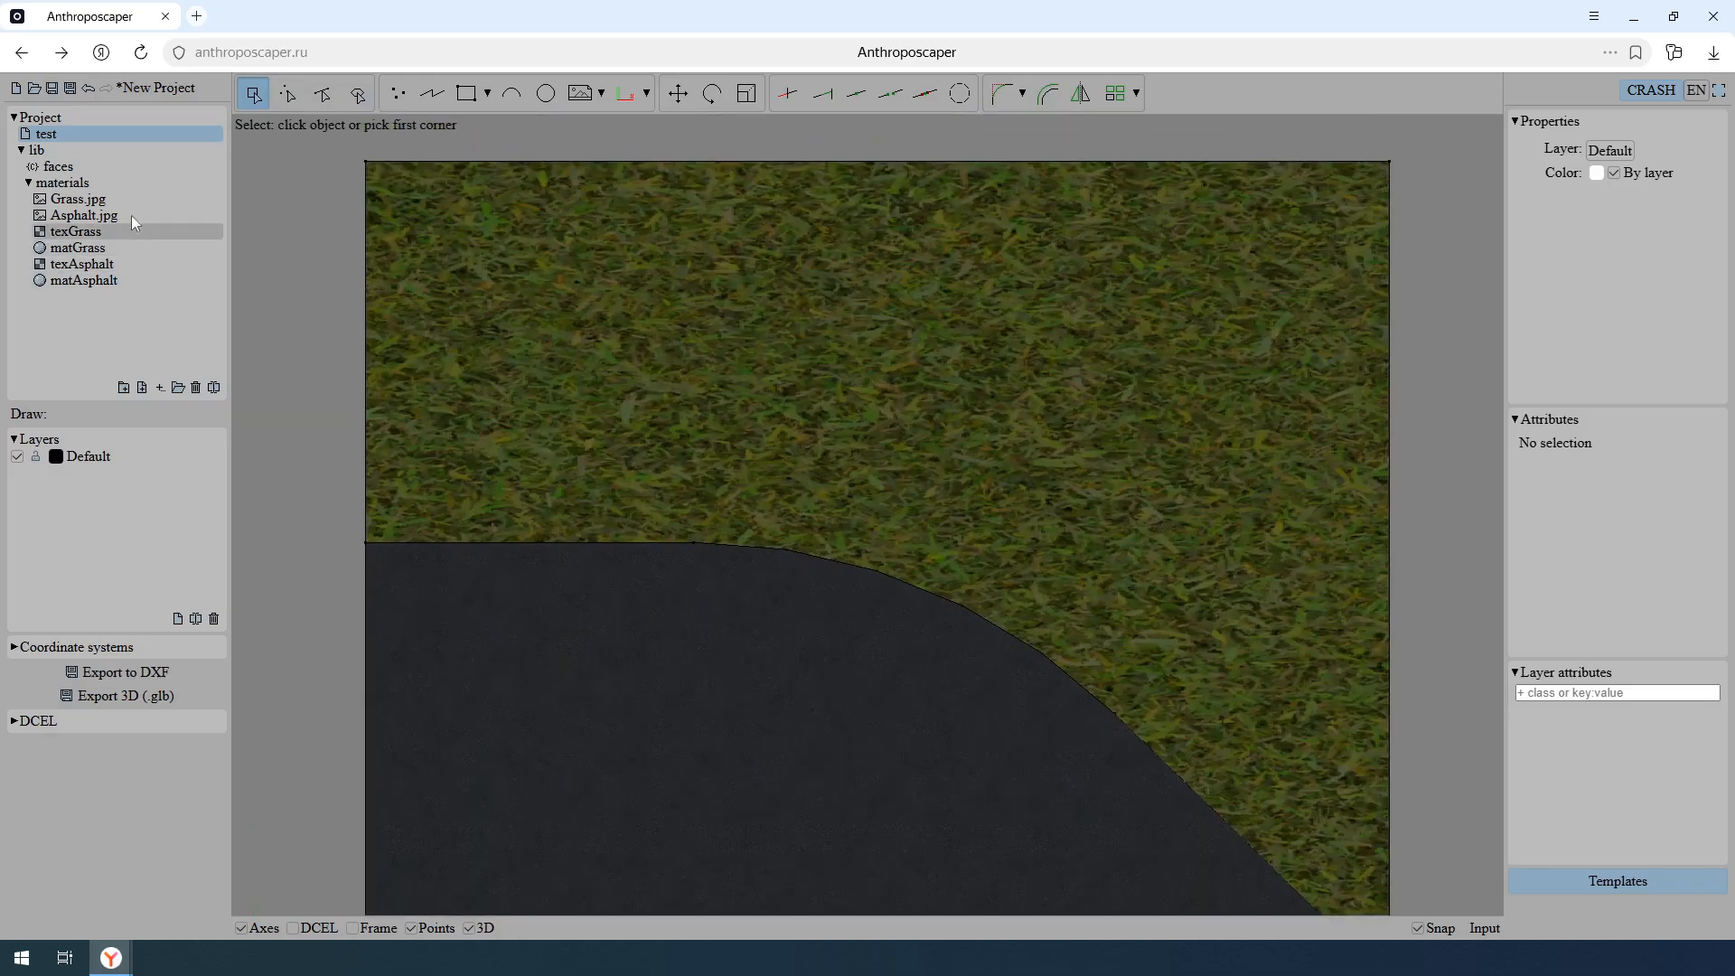
- Set the grass class's proj entry to planar 20, check it in the test drawing, and set it to planar 3
left_click(115, 165)
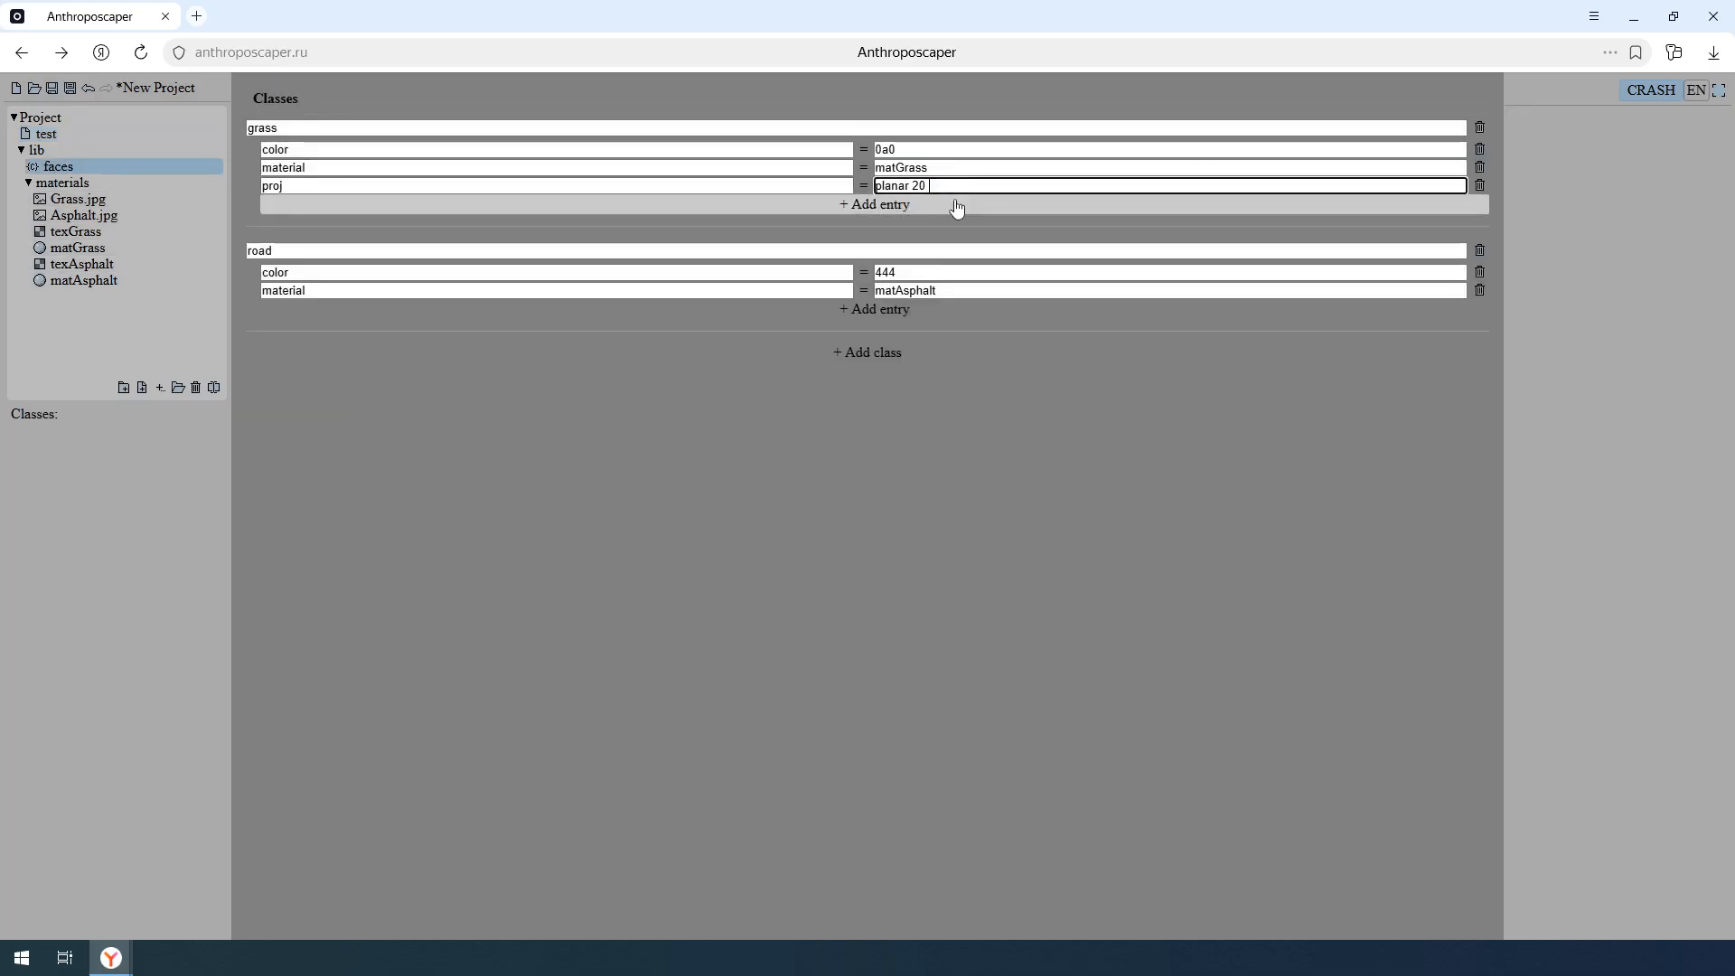
left_click(191, 134)
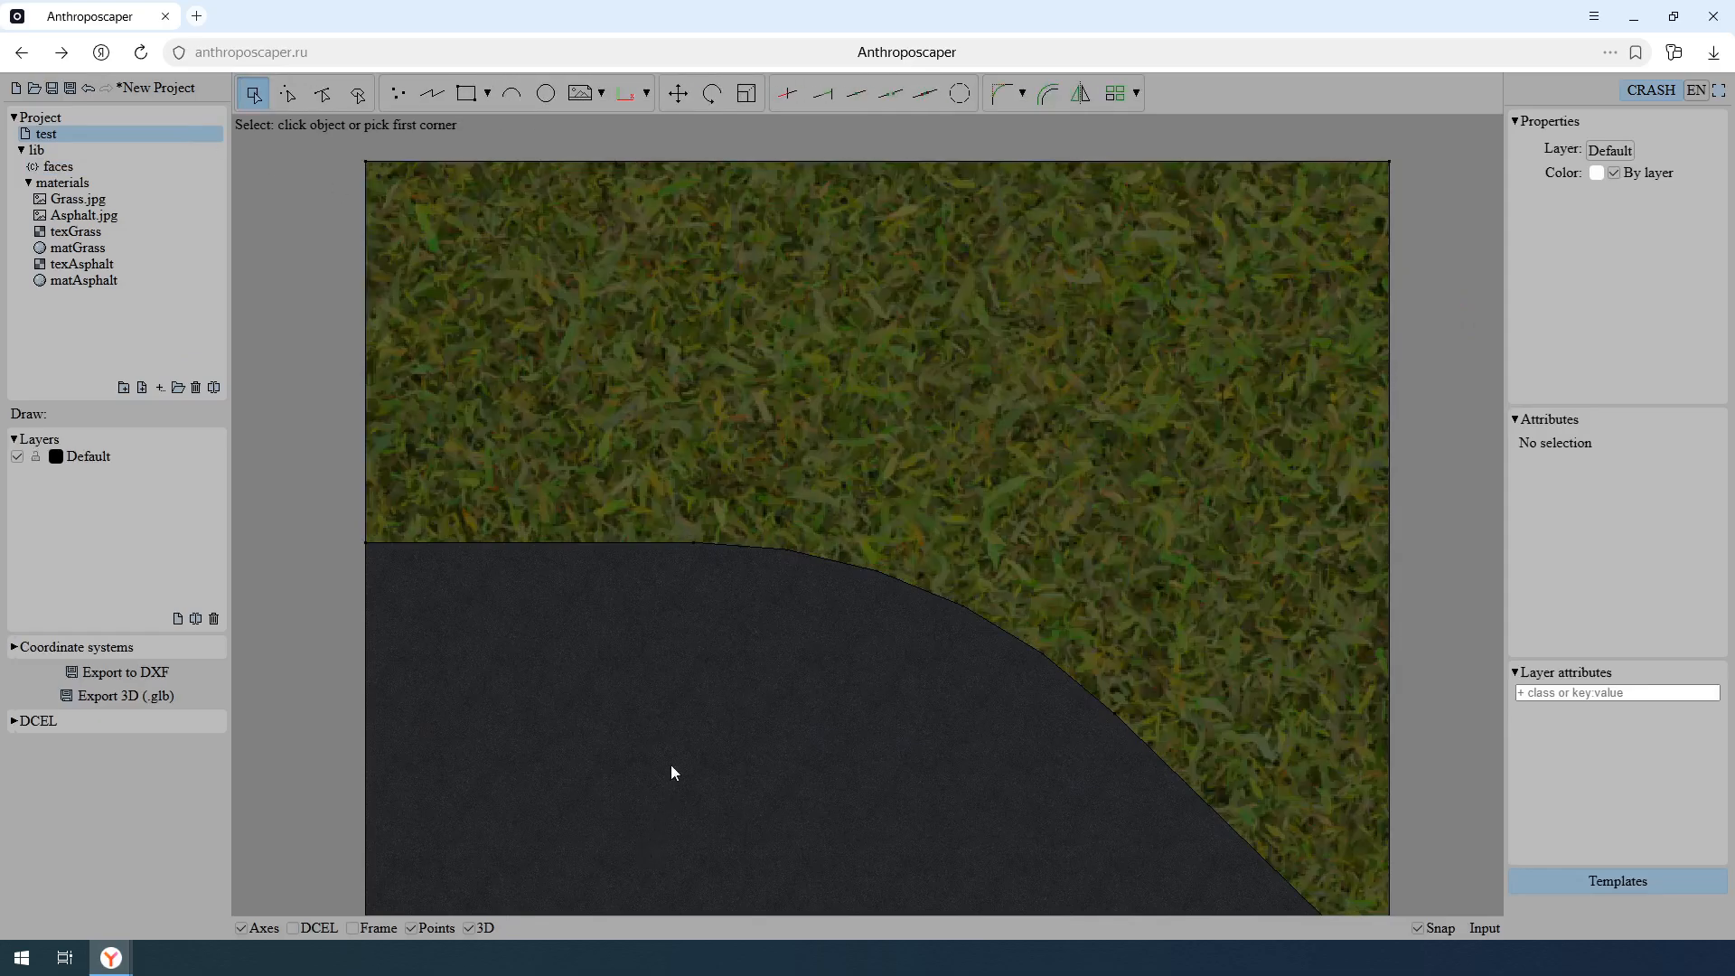
left_click(90, 165)
double_click(918, 185)
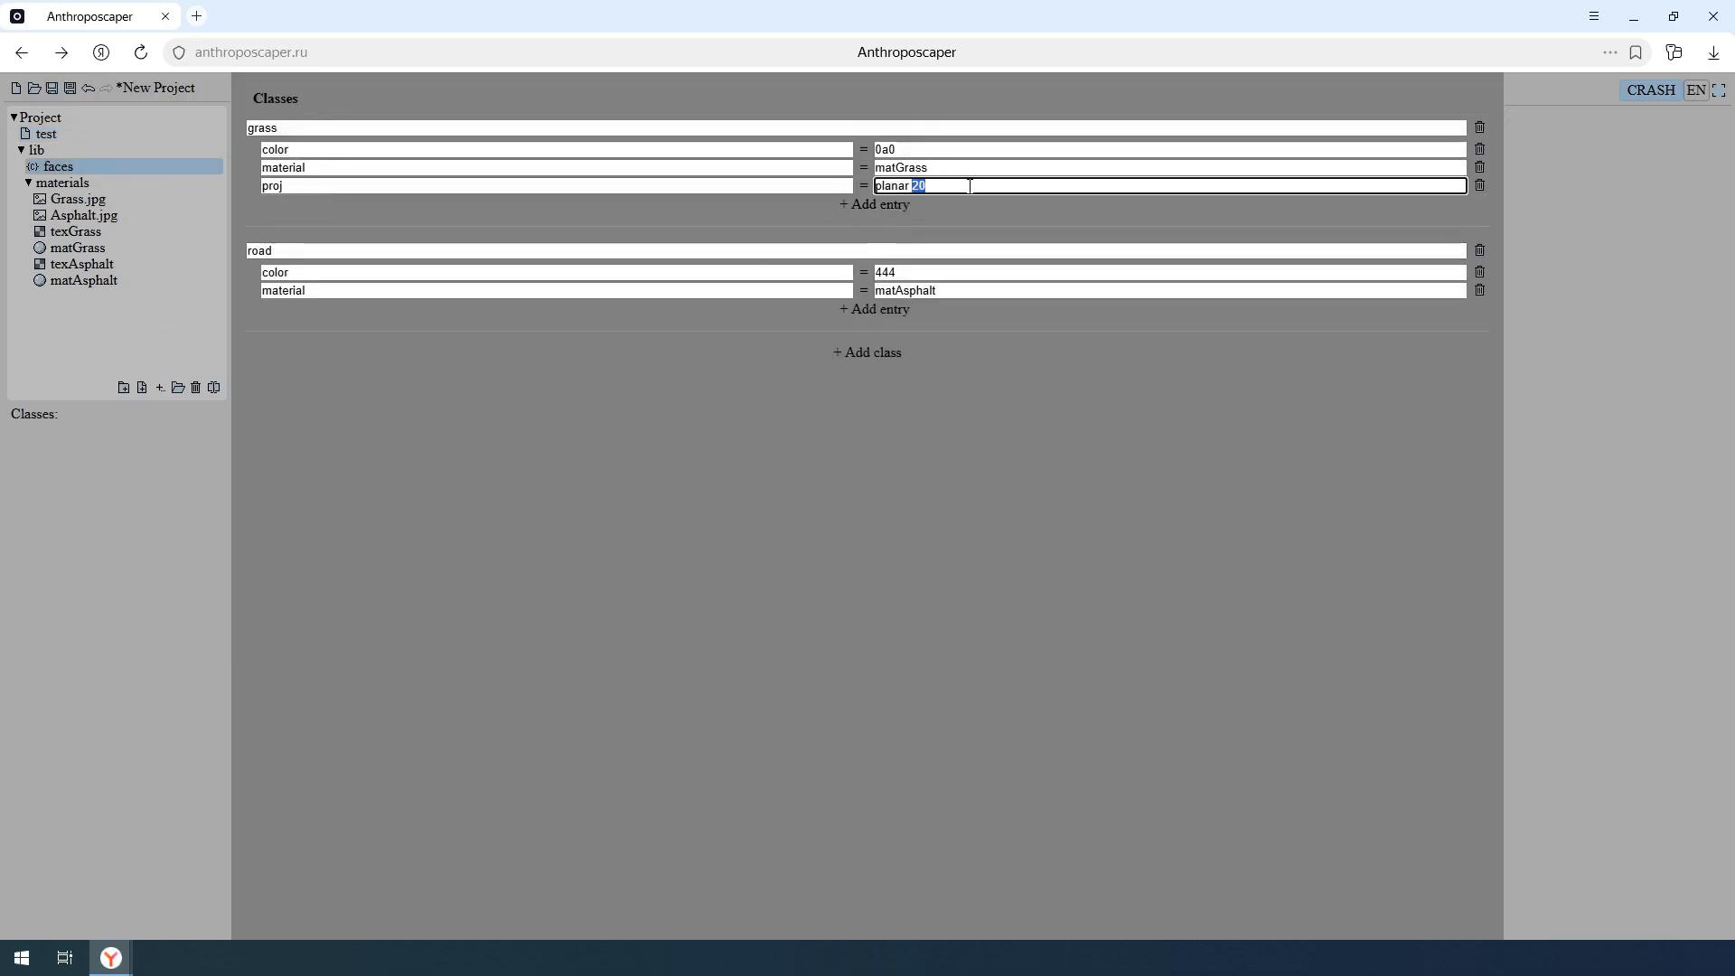
type("3")
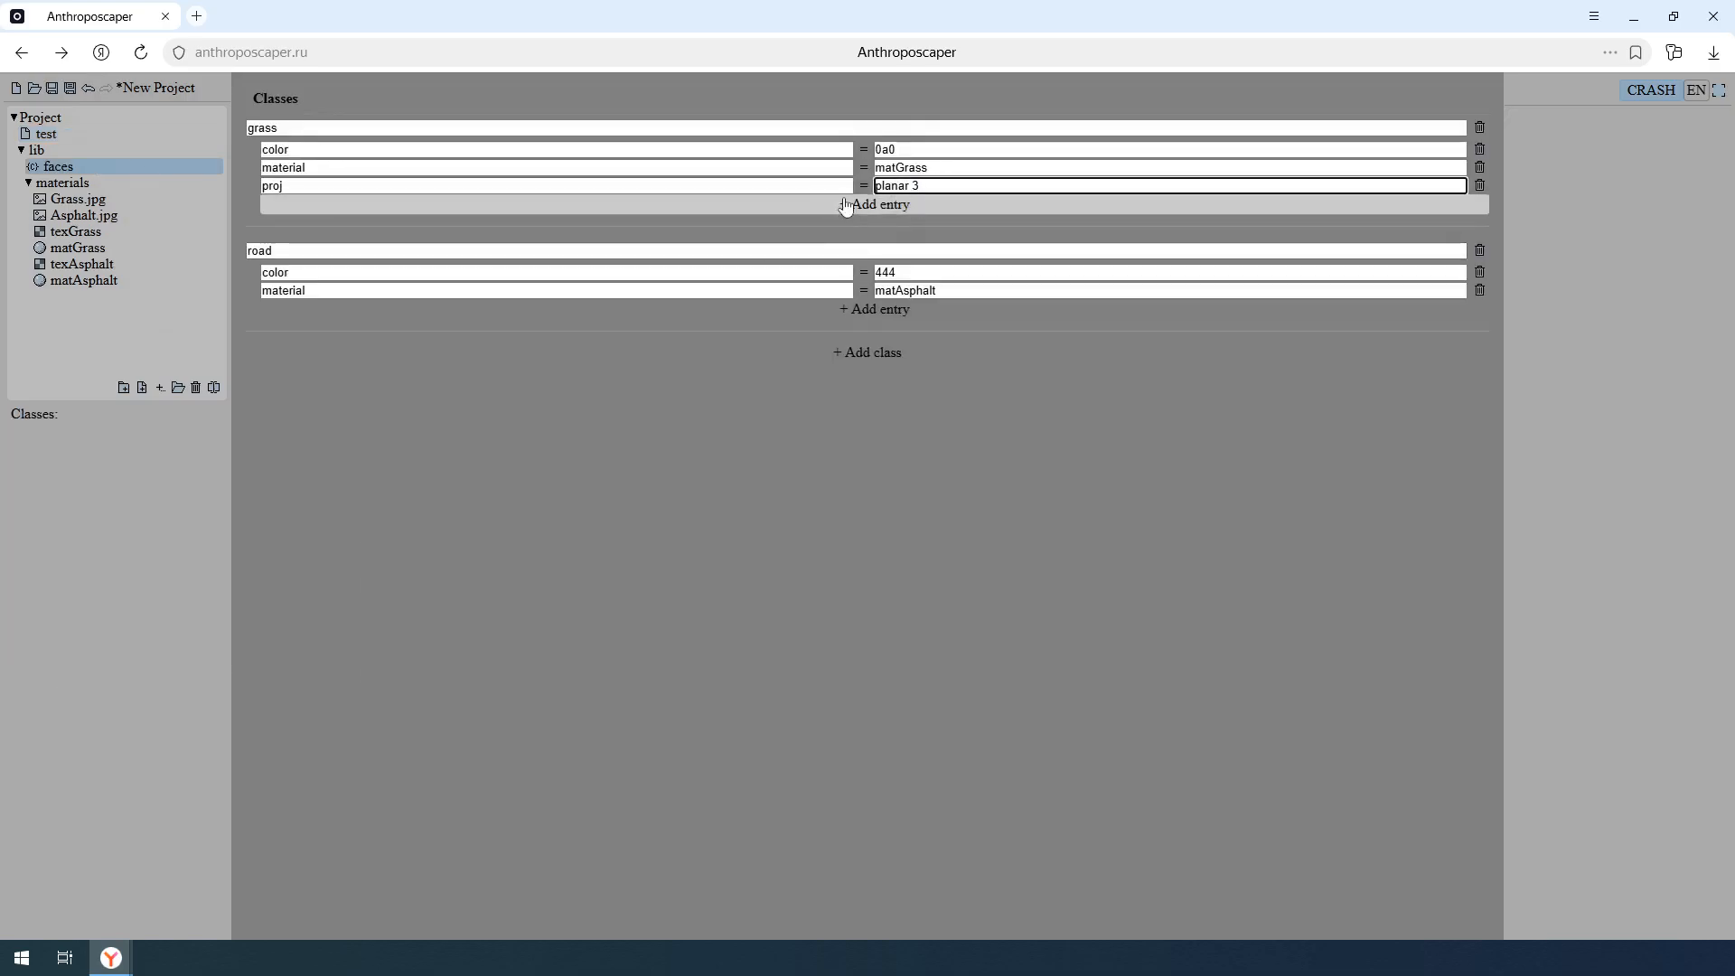
- Add a proj entry to the road class with the grass class's value planar 3 and check it in the test drawing
left_click(922, 316)
left_click(844, 311)
left_click(504, 185)
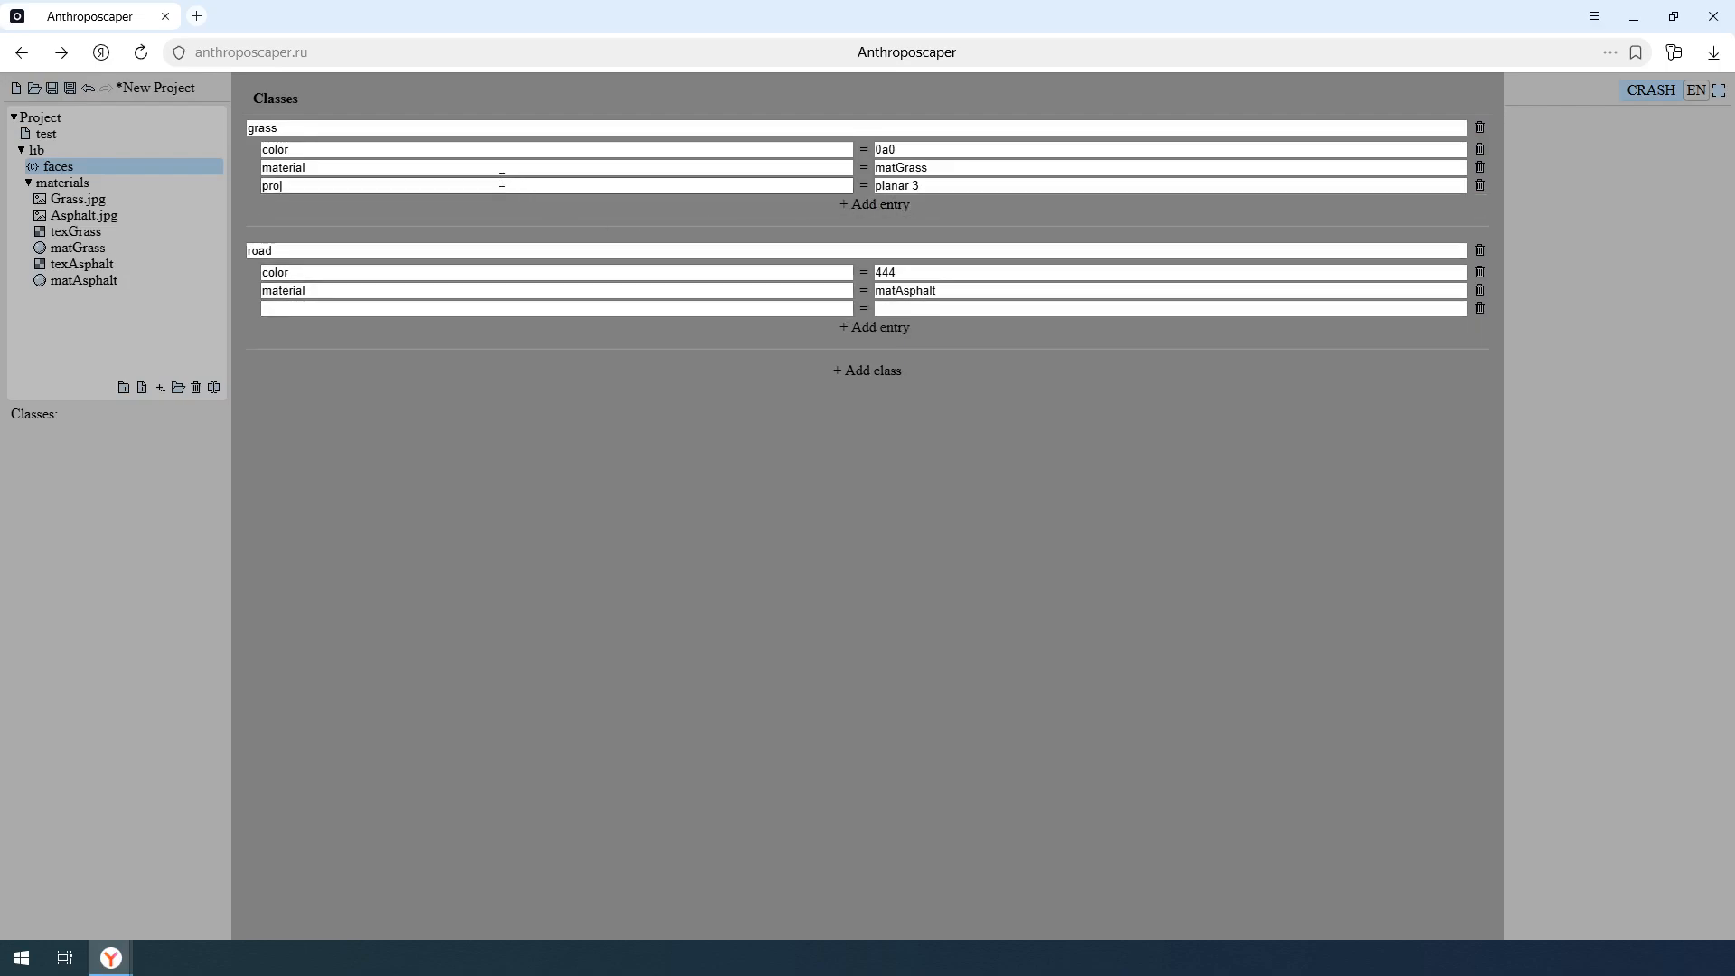
left_click(417, 310)
type("proj")
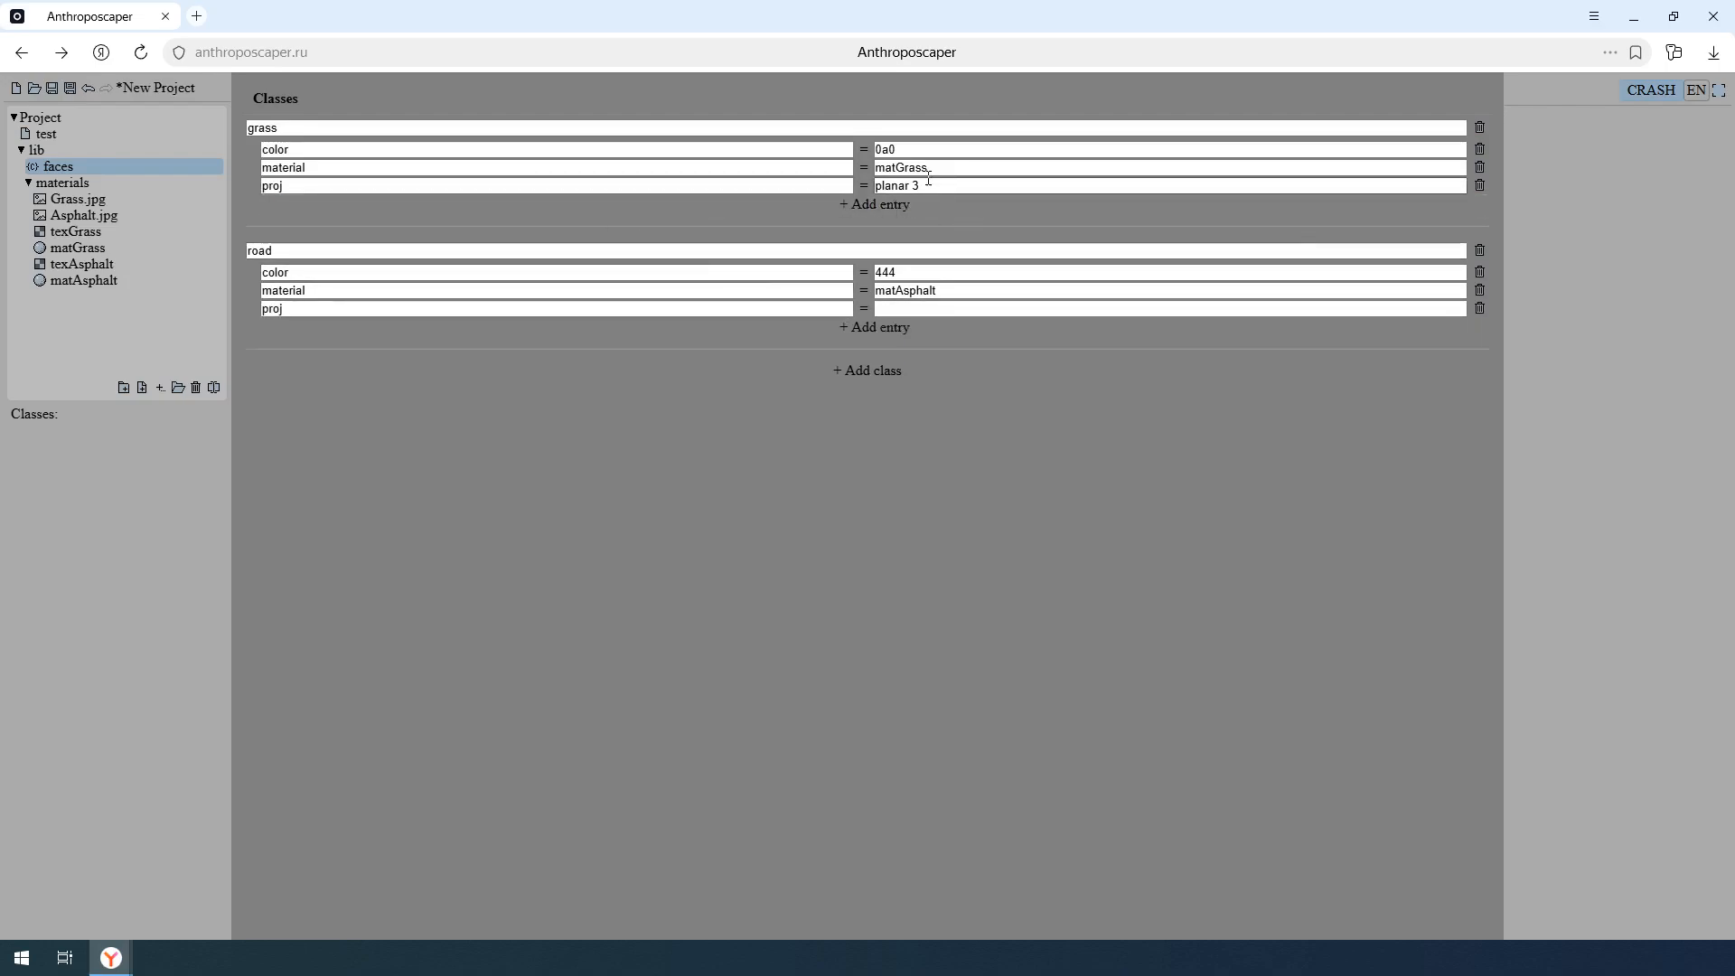
left_click_drag(930, 185, 801, 186)
key("ctrl+c")
left_click(947, 309)
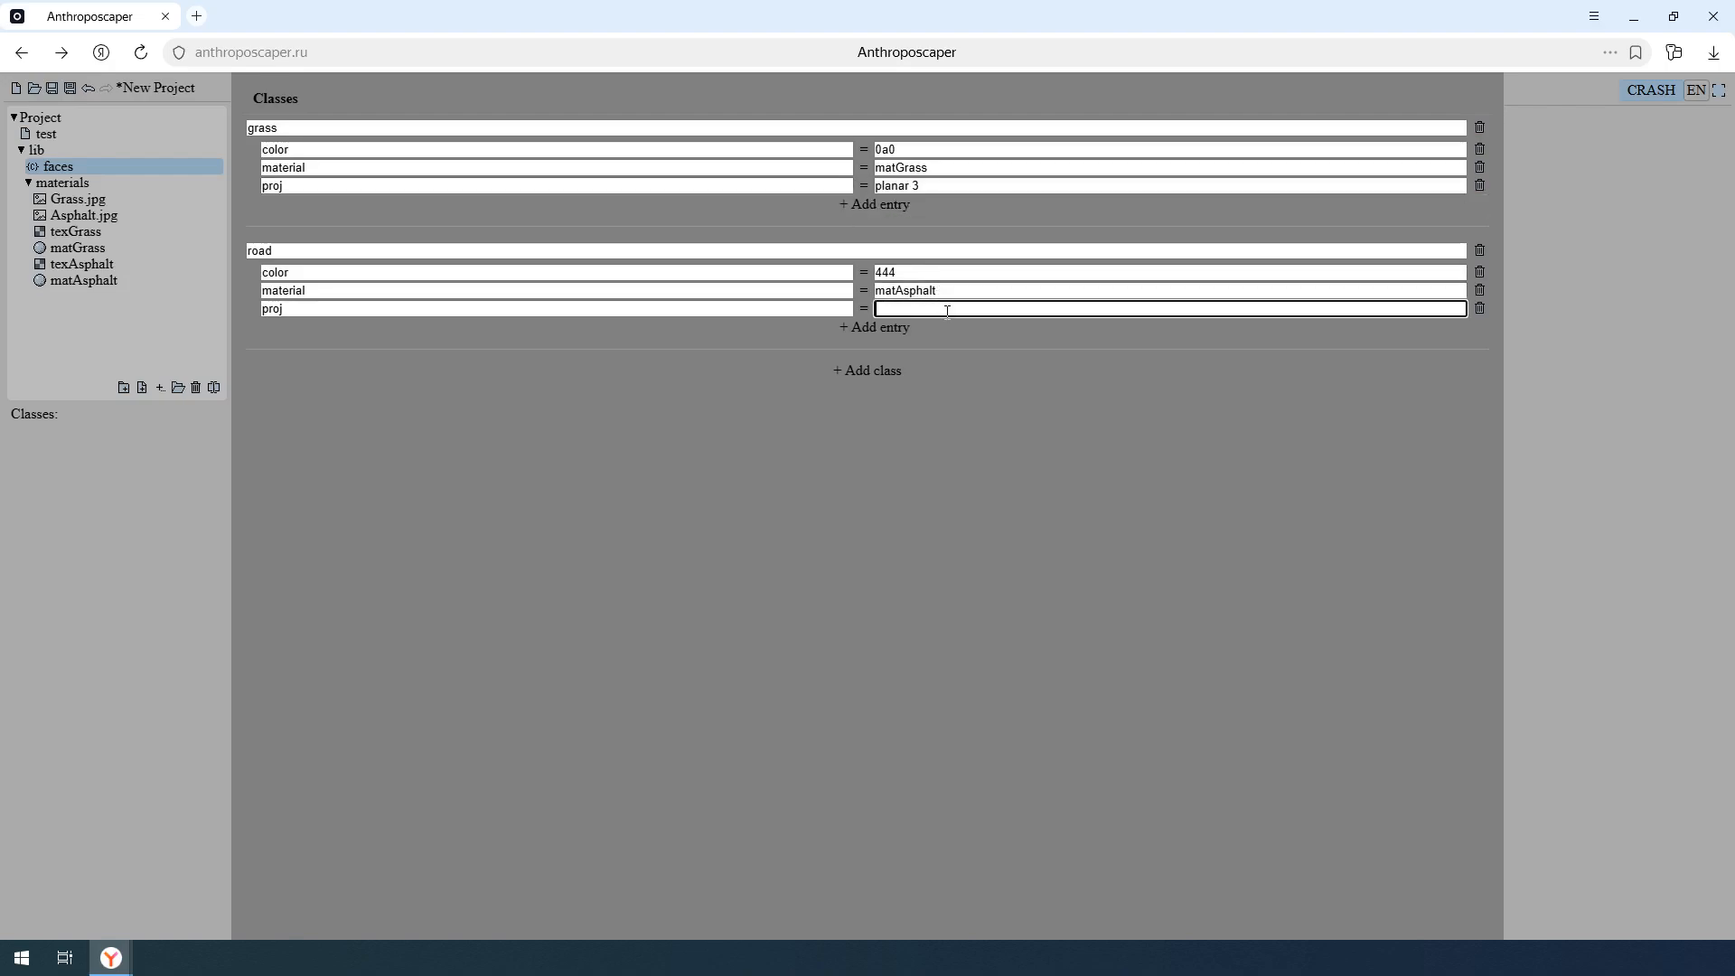
key("ctrl+v")
left_click(139, 133)
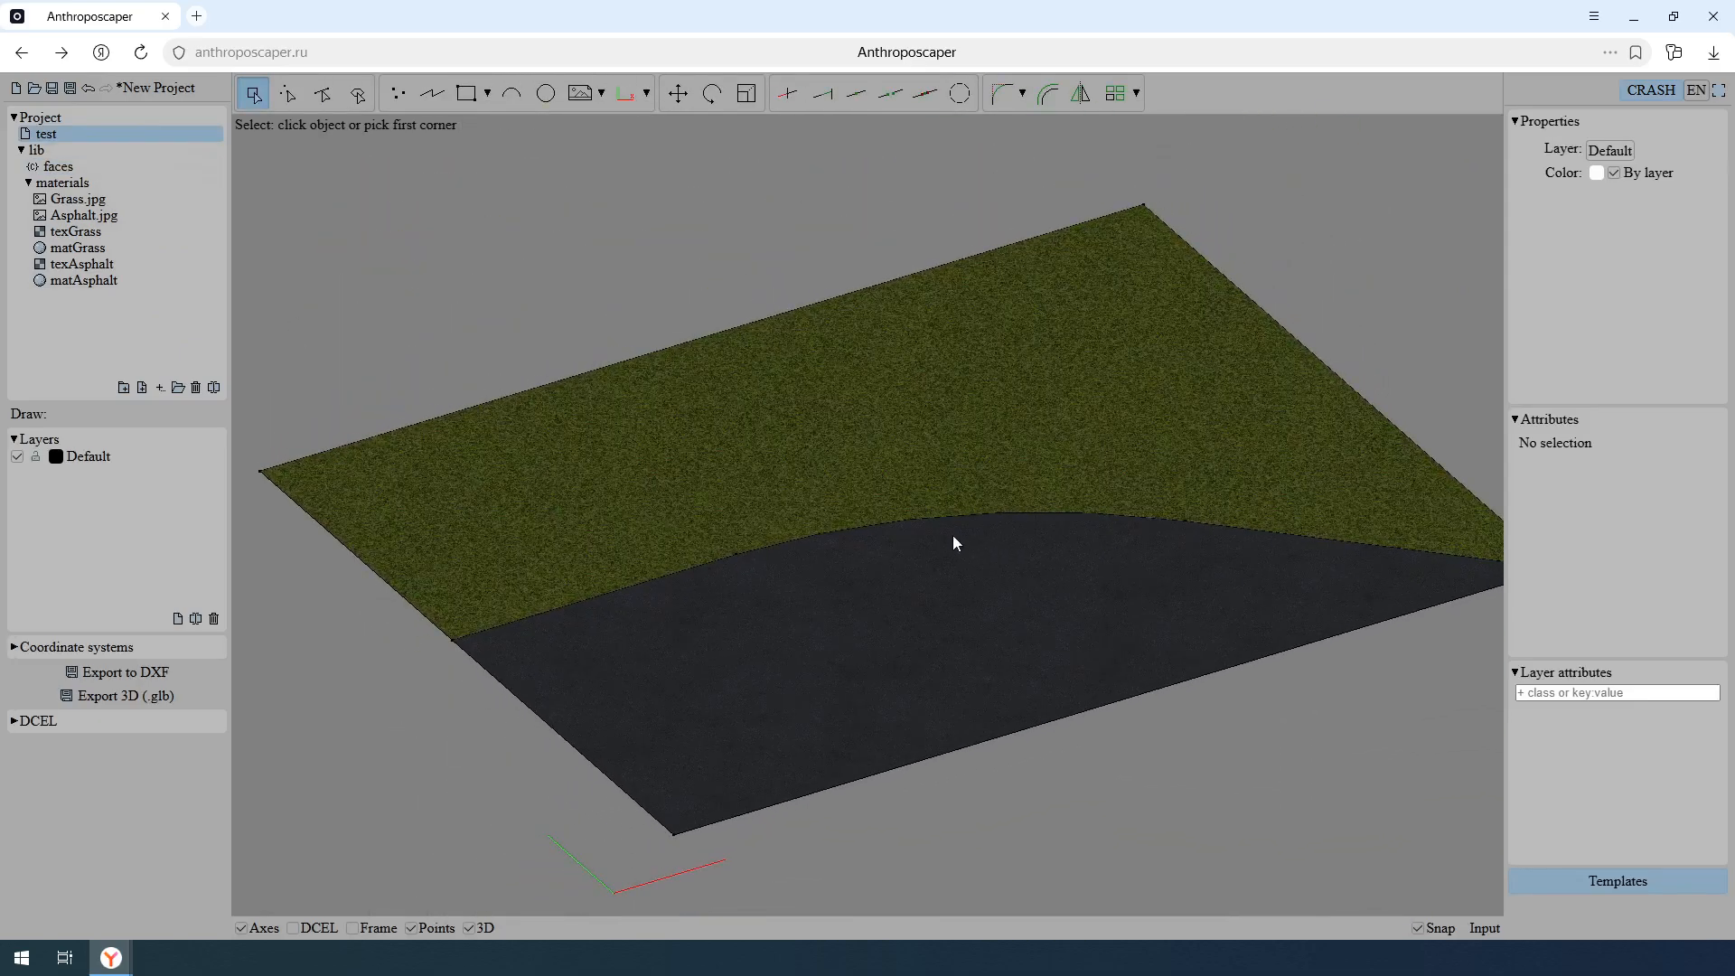
- Add a dz entry set to -0.15 to the road class in faces and return to the test drawing
left_click(181, 168)
left_click(873, 327)
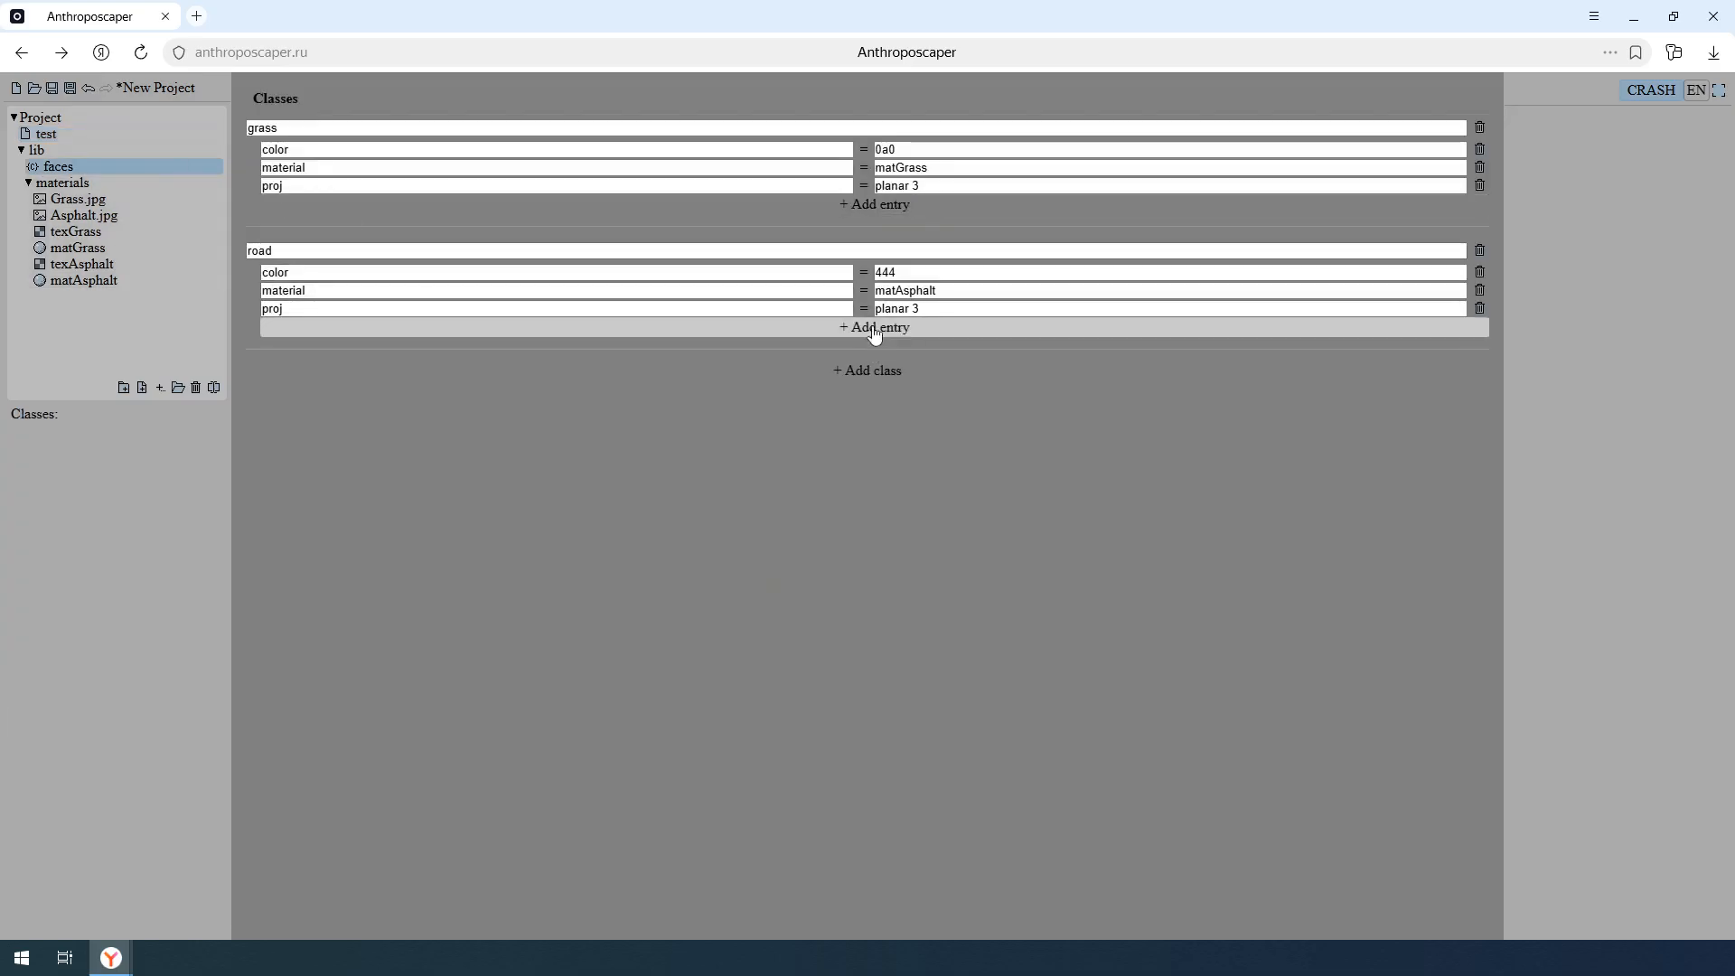
left_click(786, 326)
type("dz")
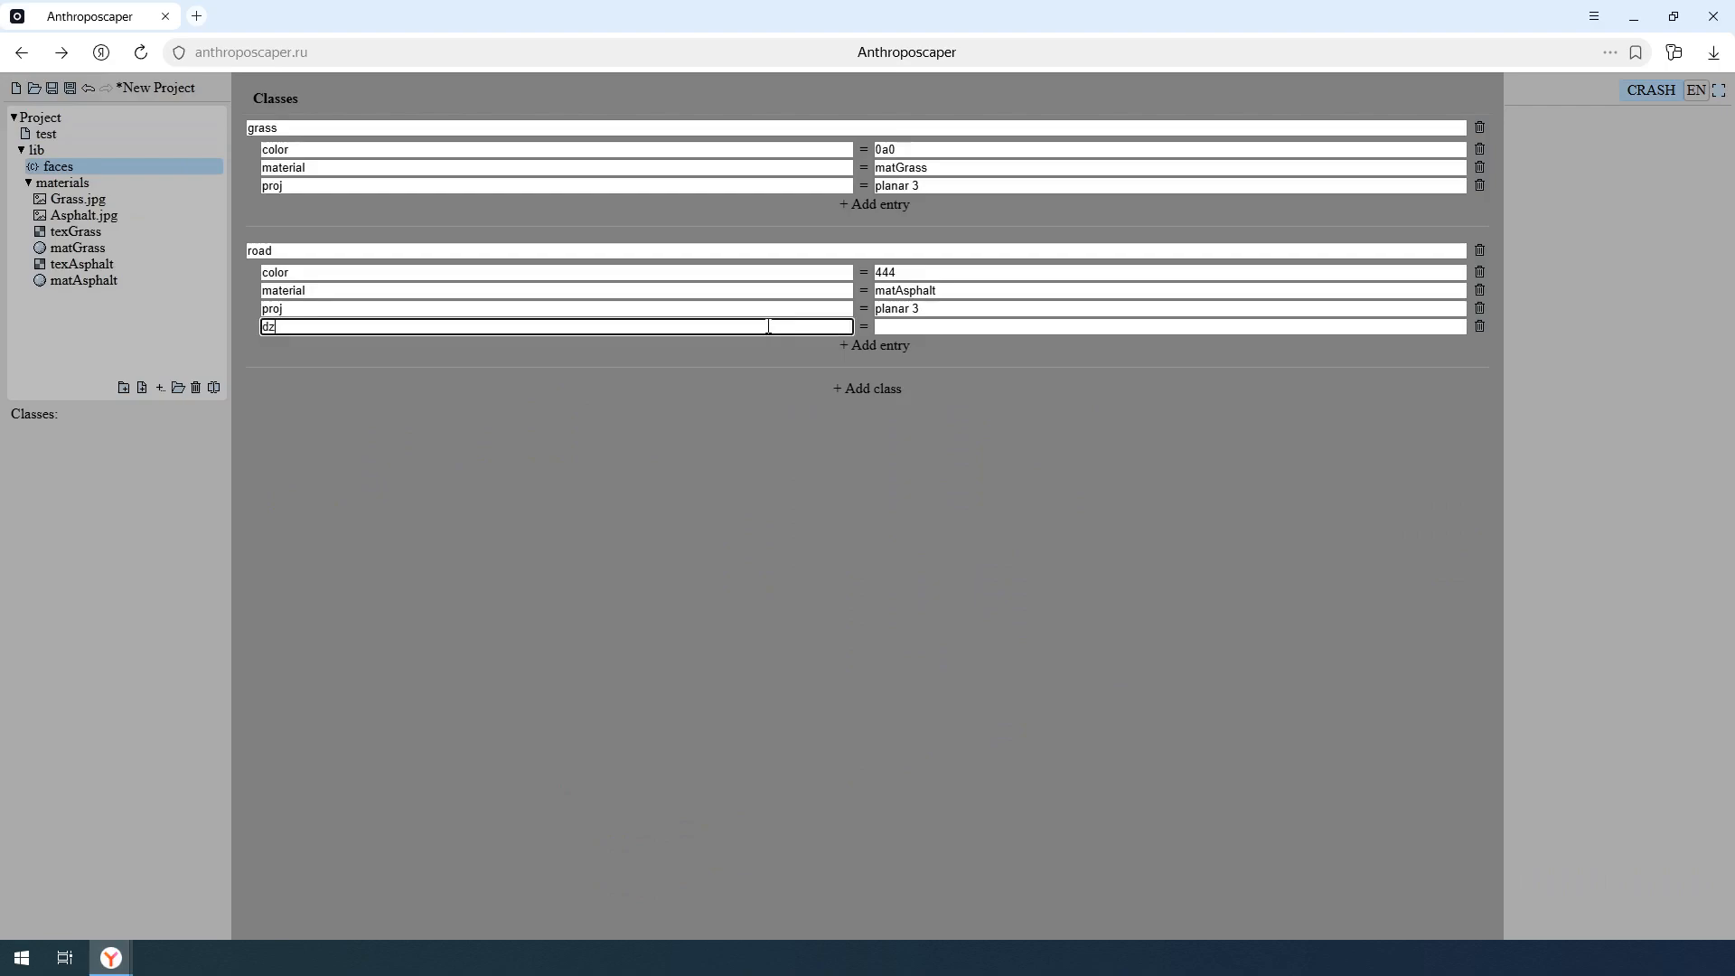
left_click(946, 327)
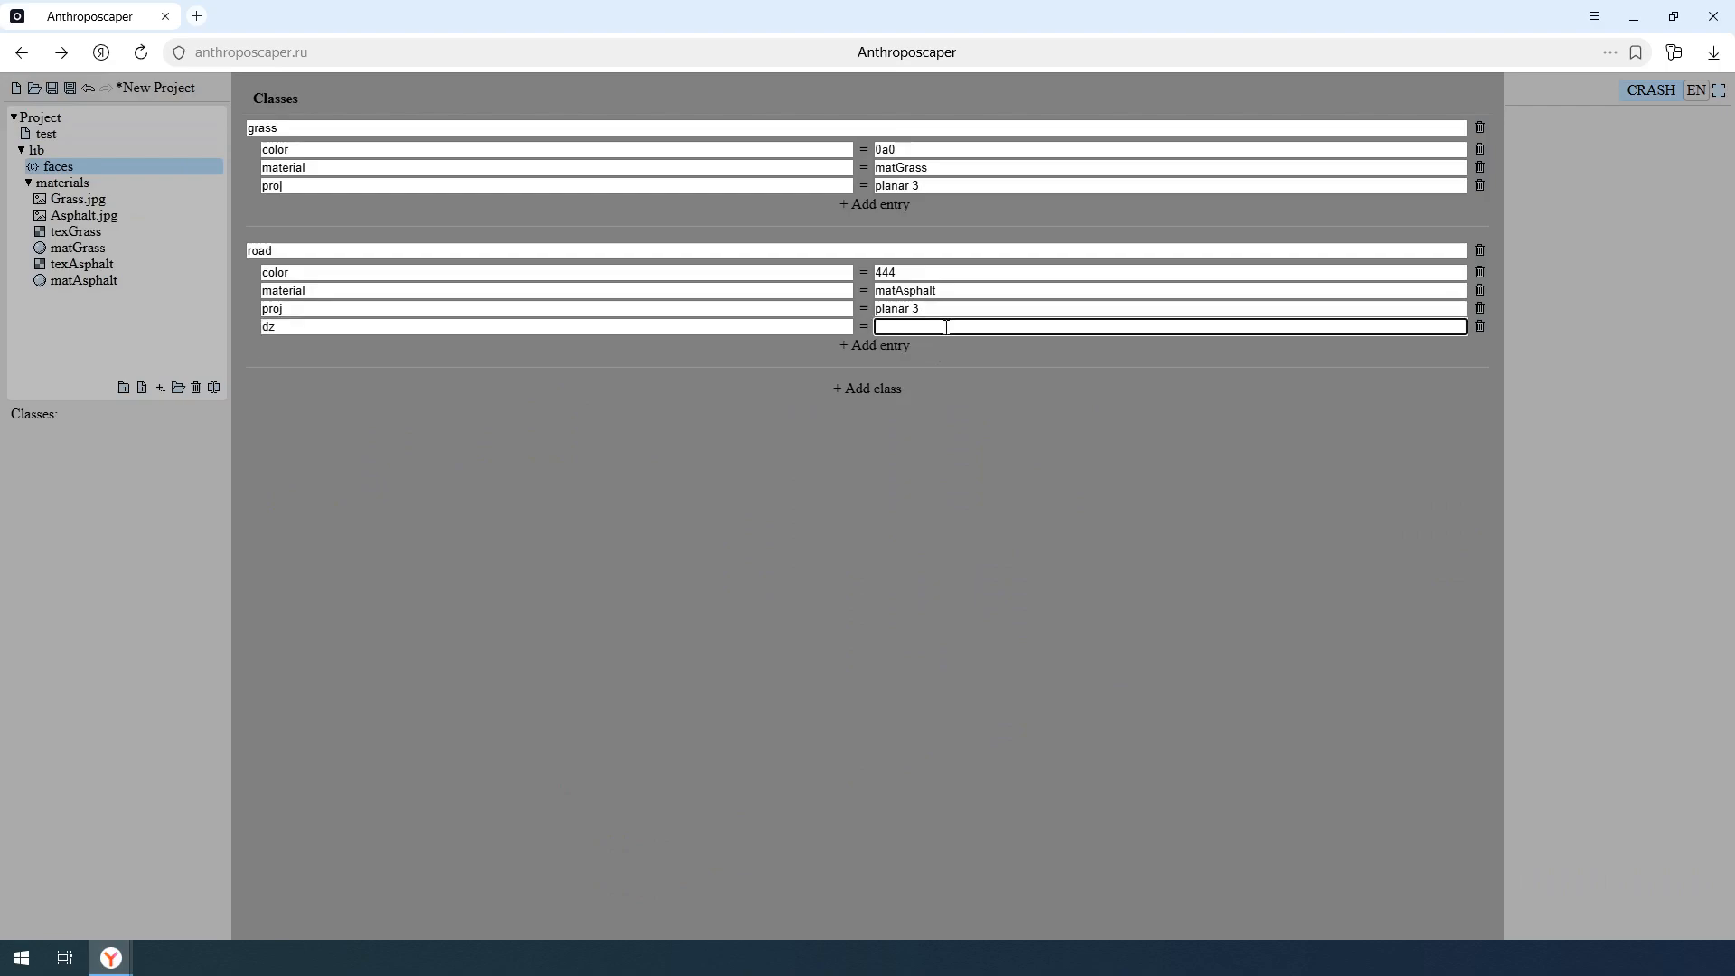
type("-03.")
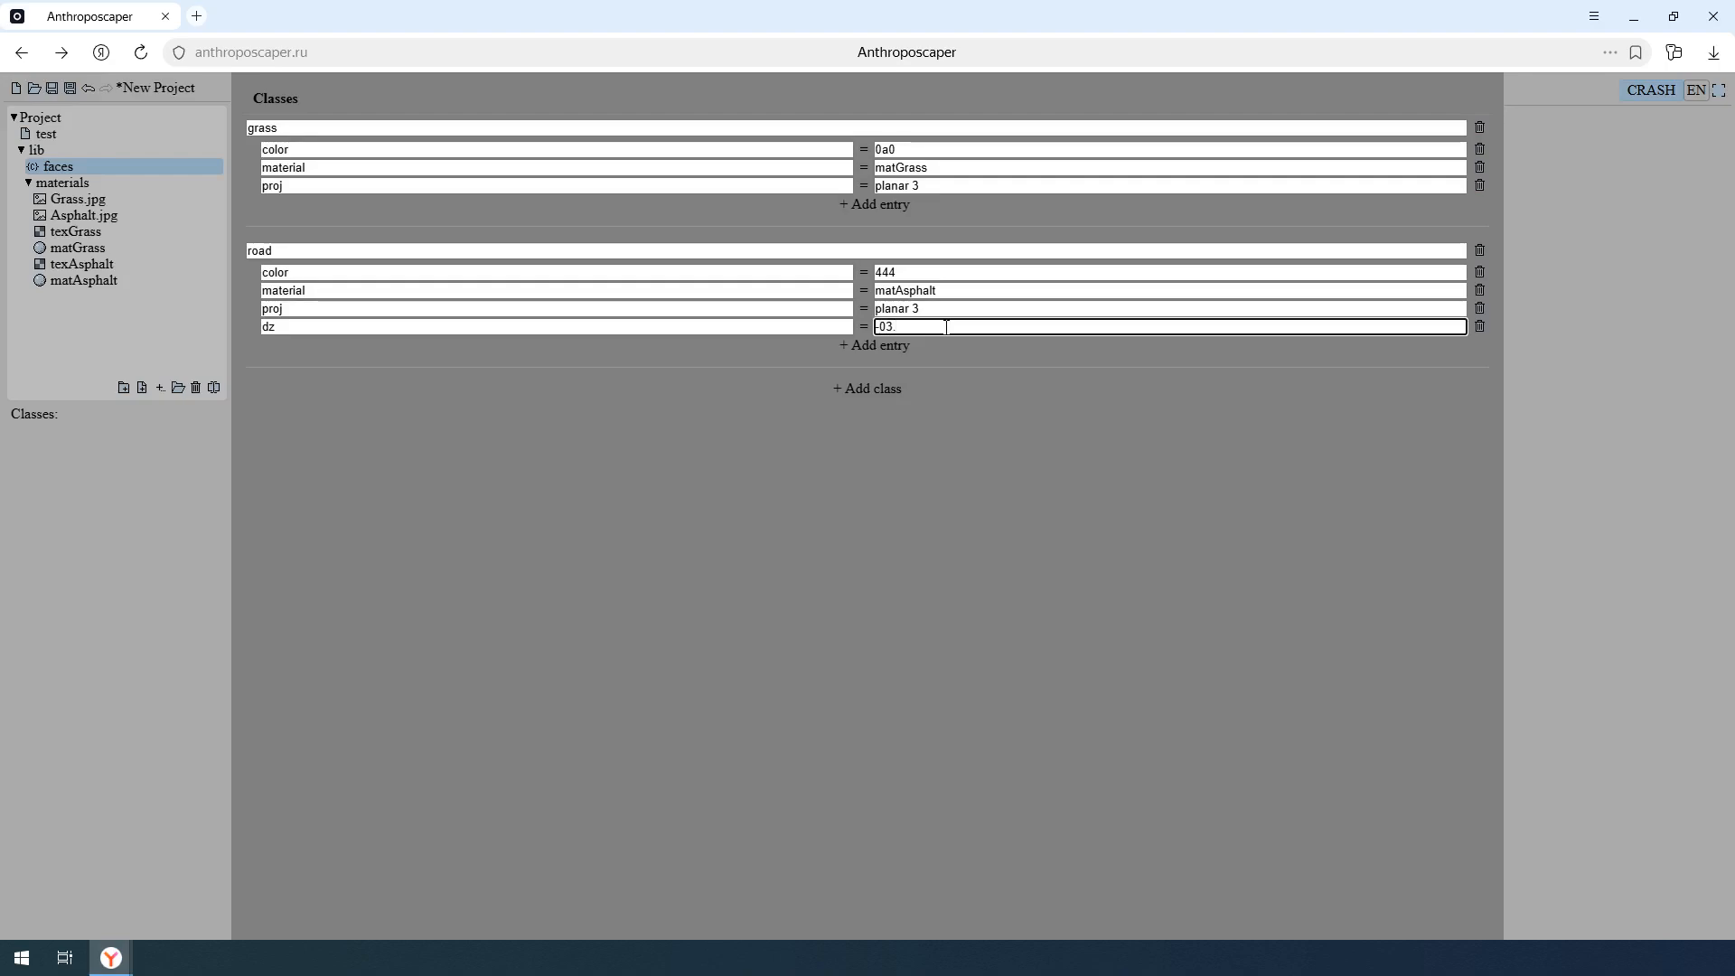
key("BackSpace")
key("BackSpace")
key("BackSpace")
type("-0.15")
key("Return")
left_click(181, 137)
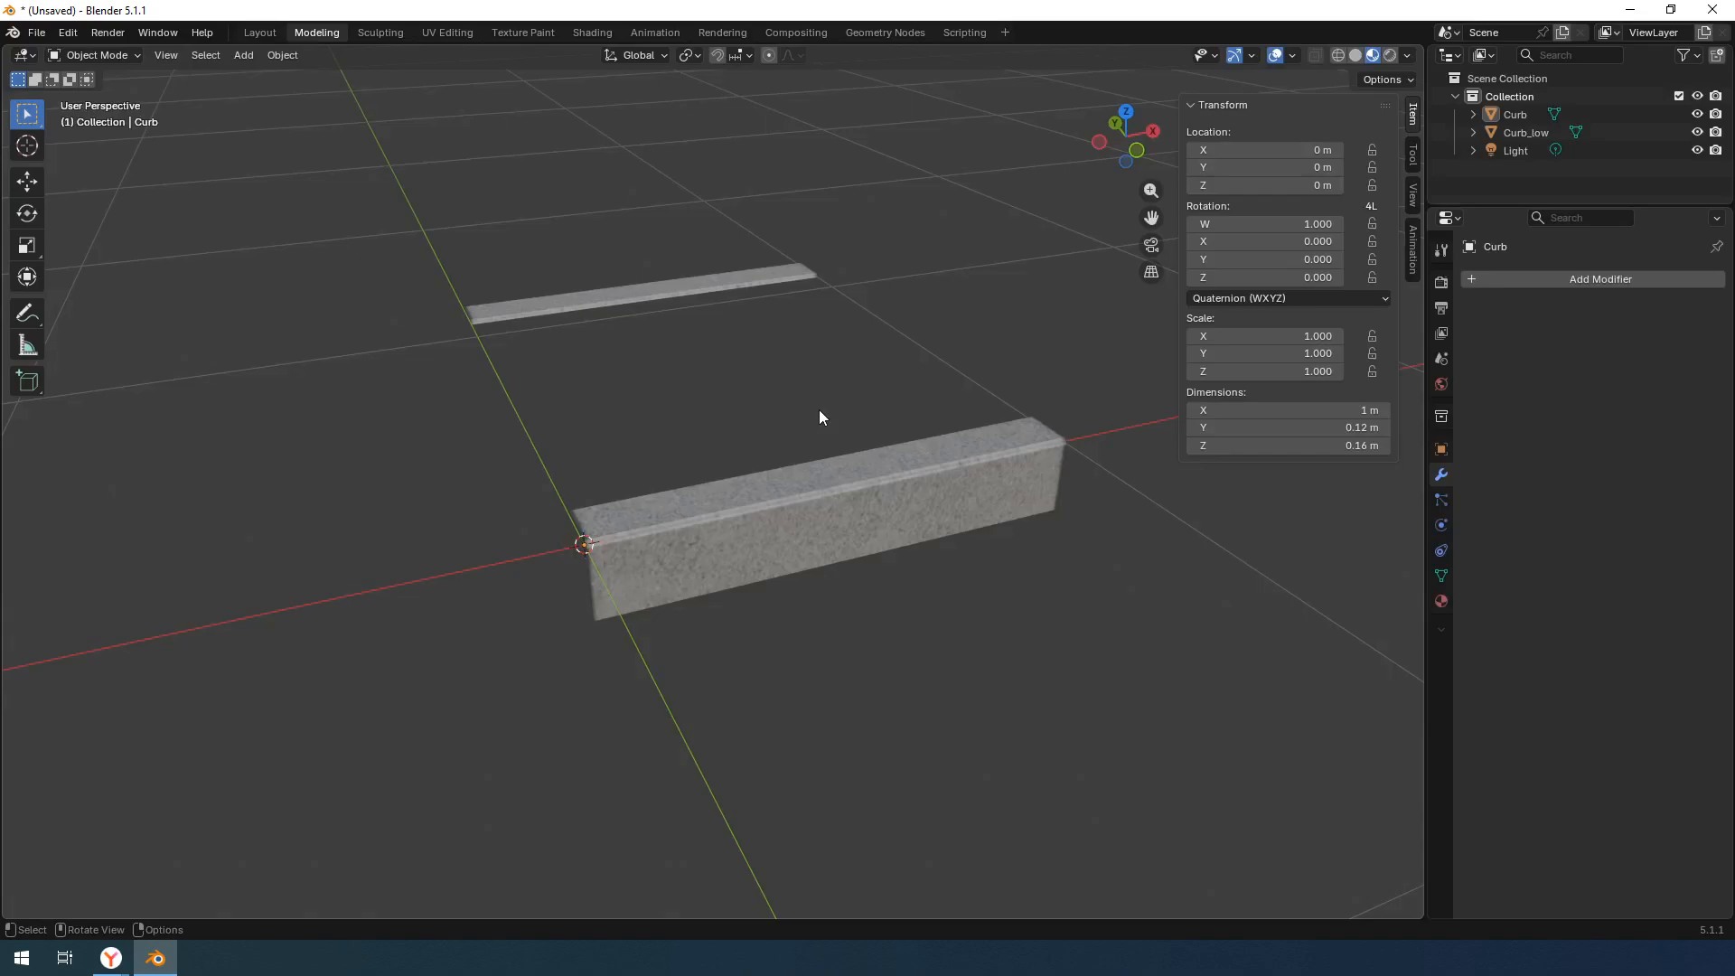
- In Blender, export the curb scene as glTF 2.0
left_click(41, 32)
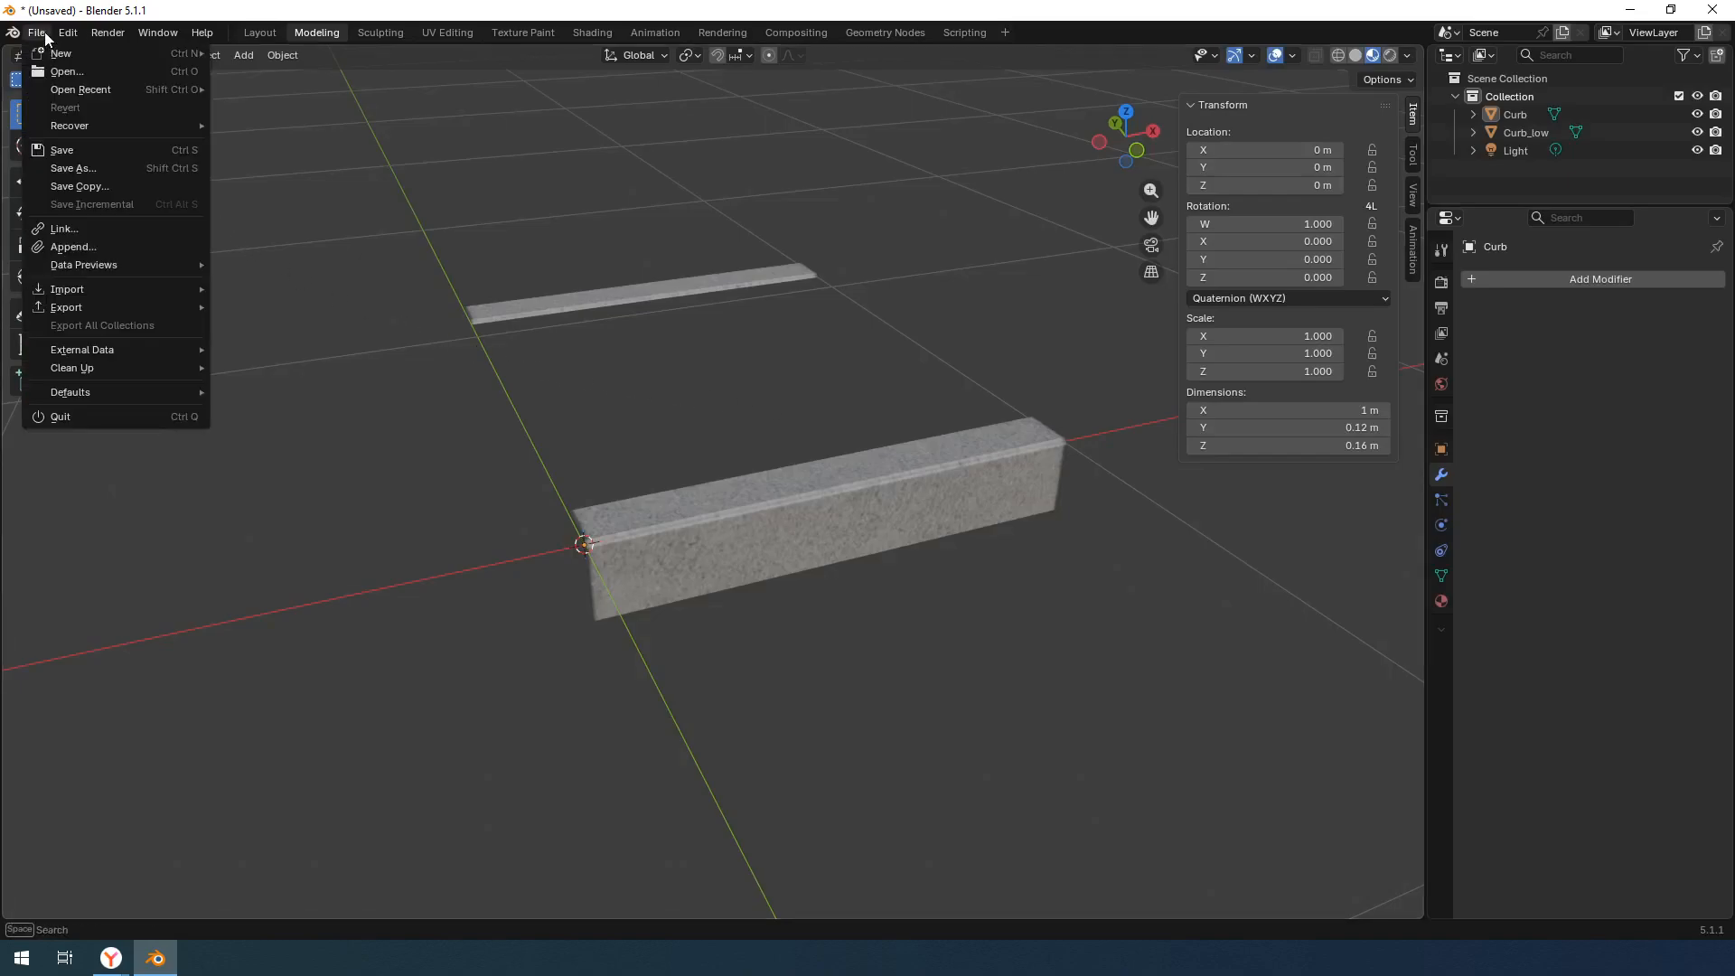
mouse_move(139, 307)
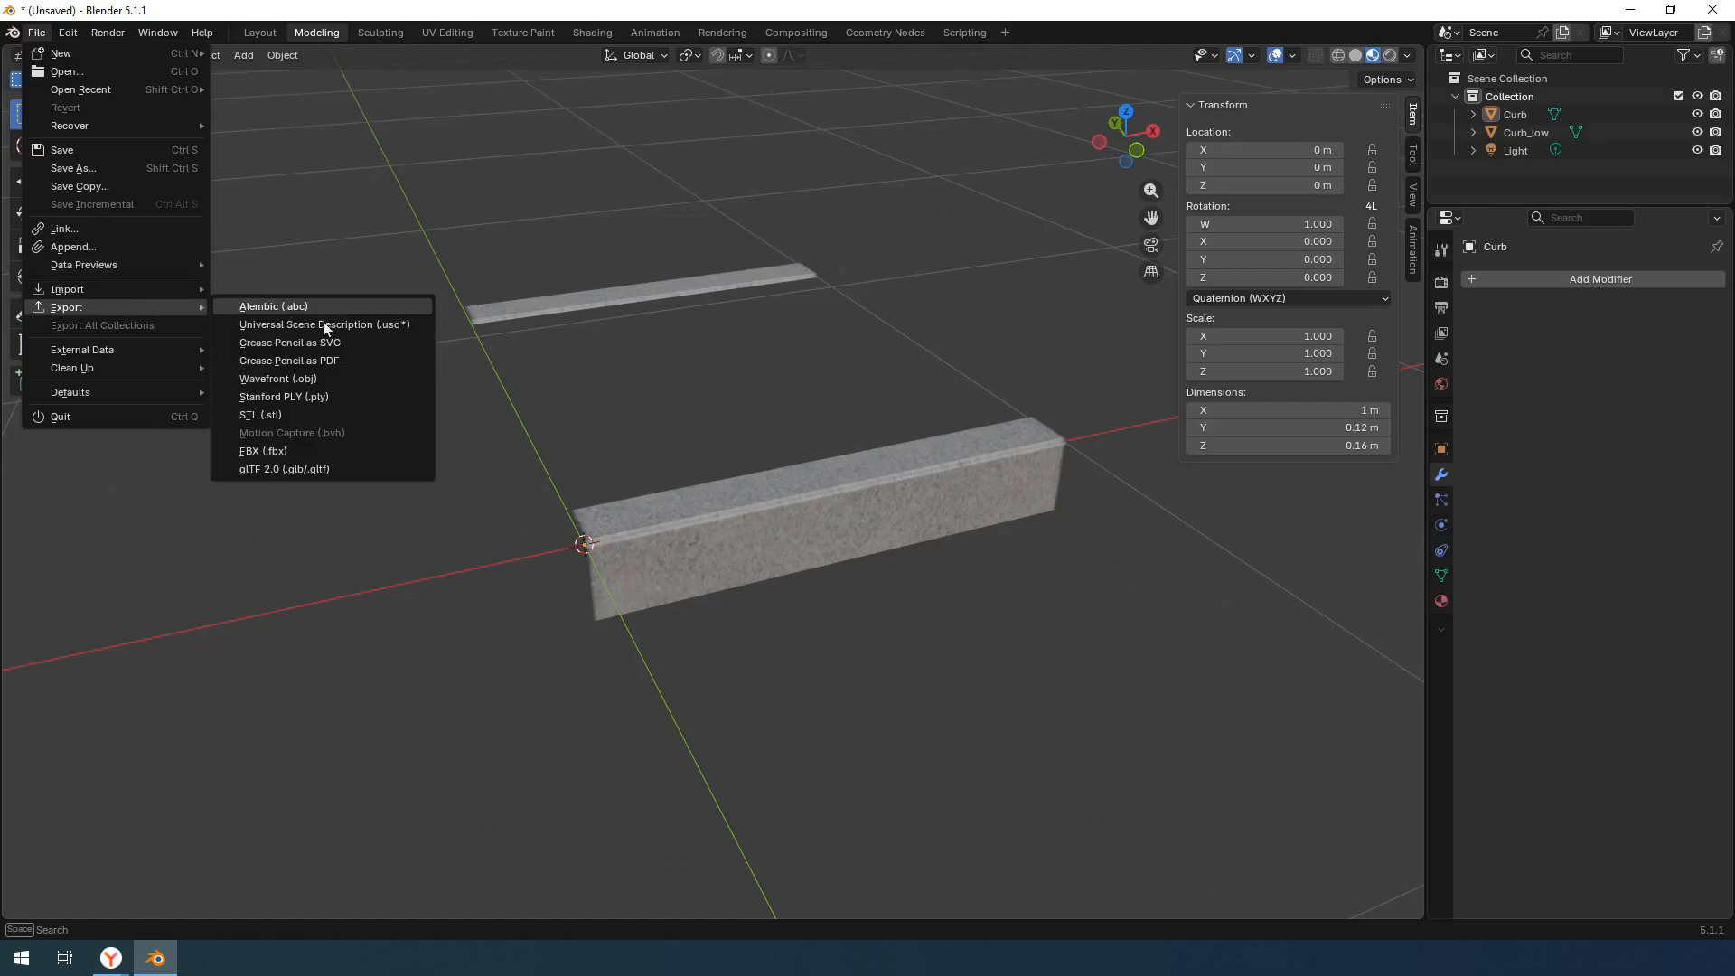
left_click(331, 470)
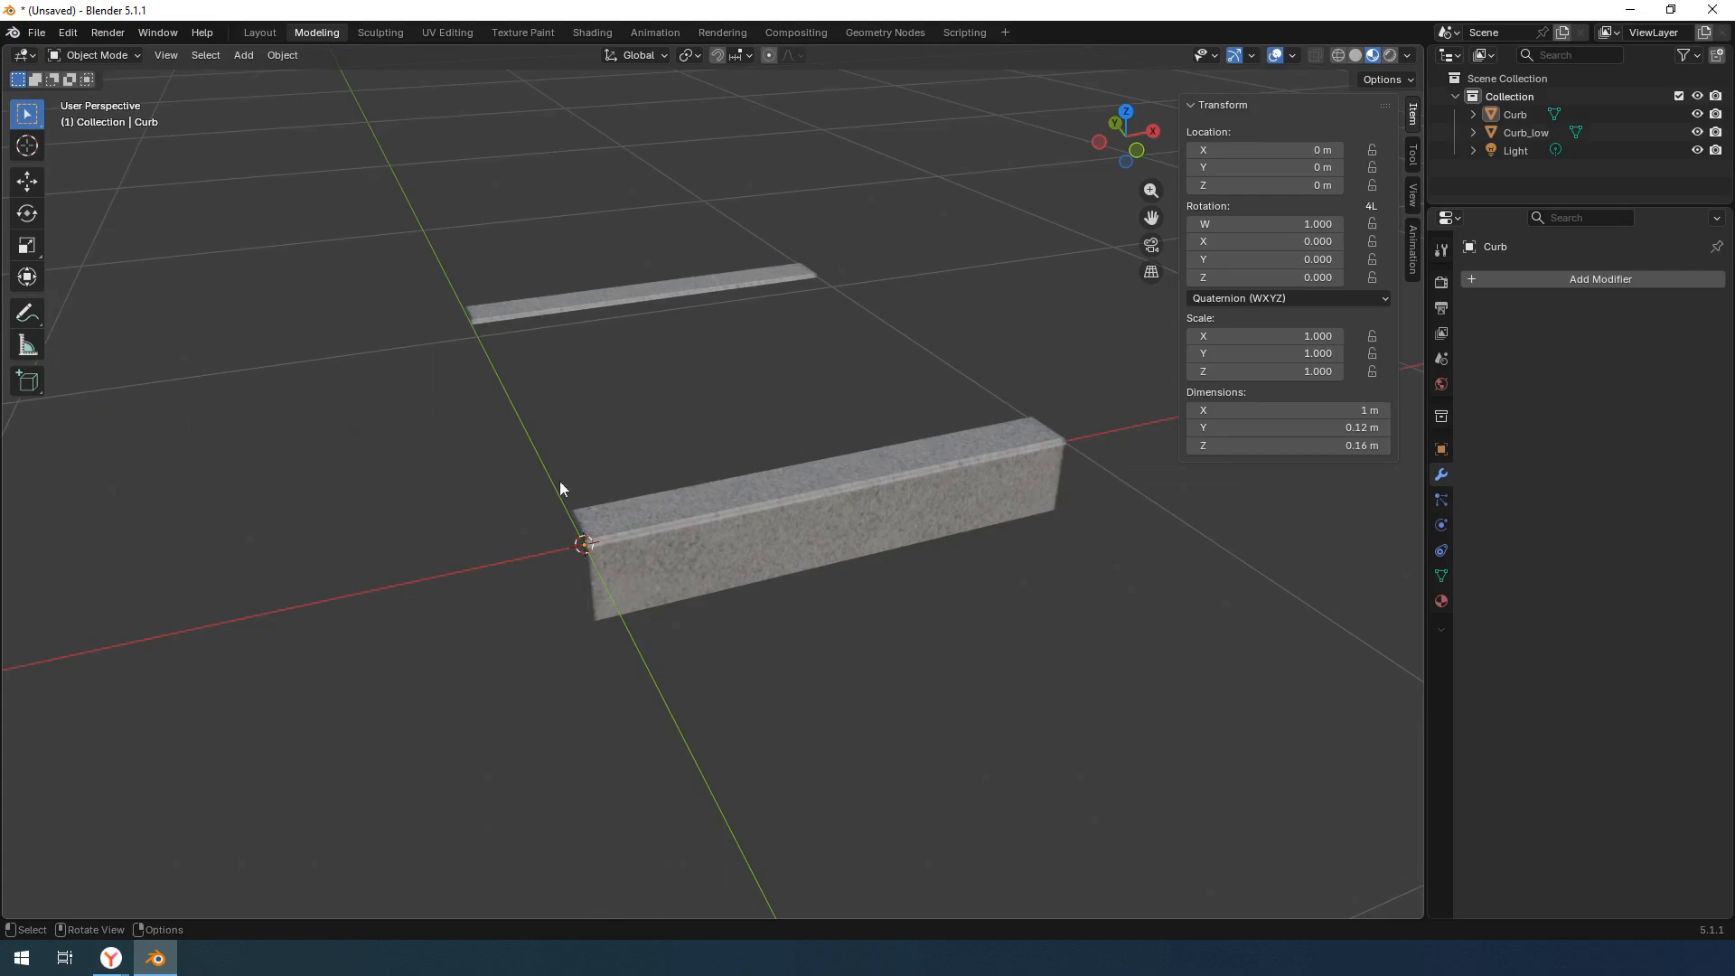
- Examine the Curb and Curb_low objects in the Blender scene one after the other
left_click(1532, 117)
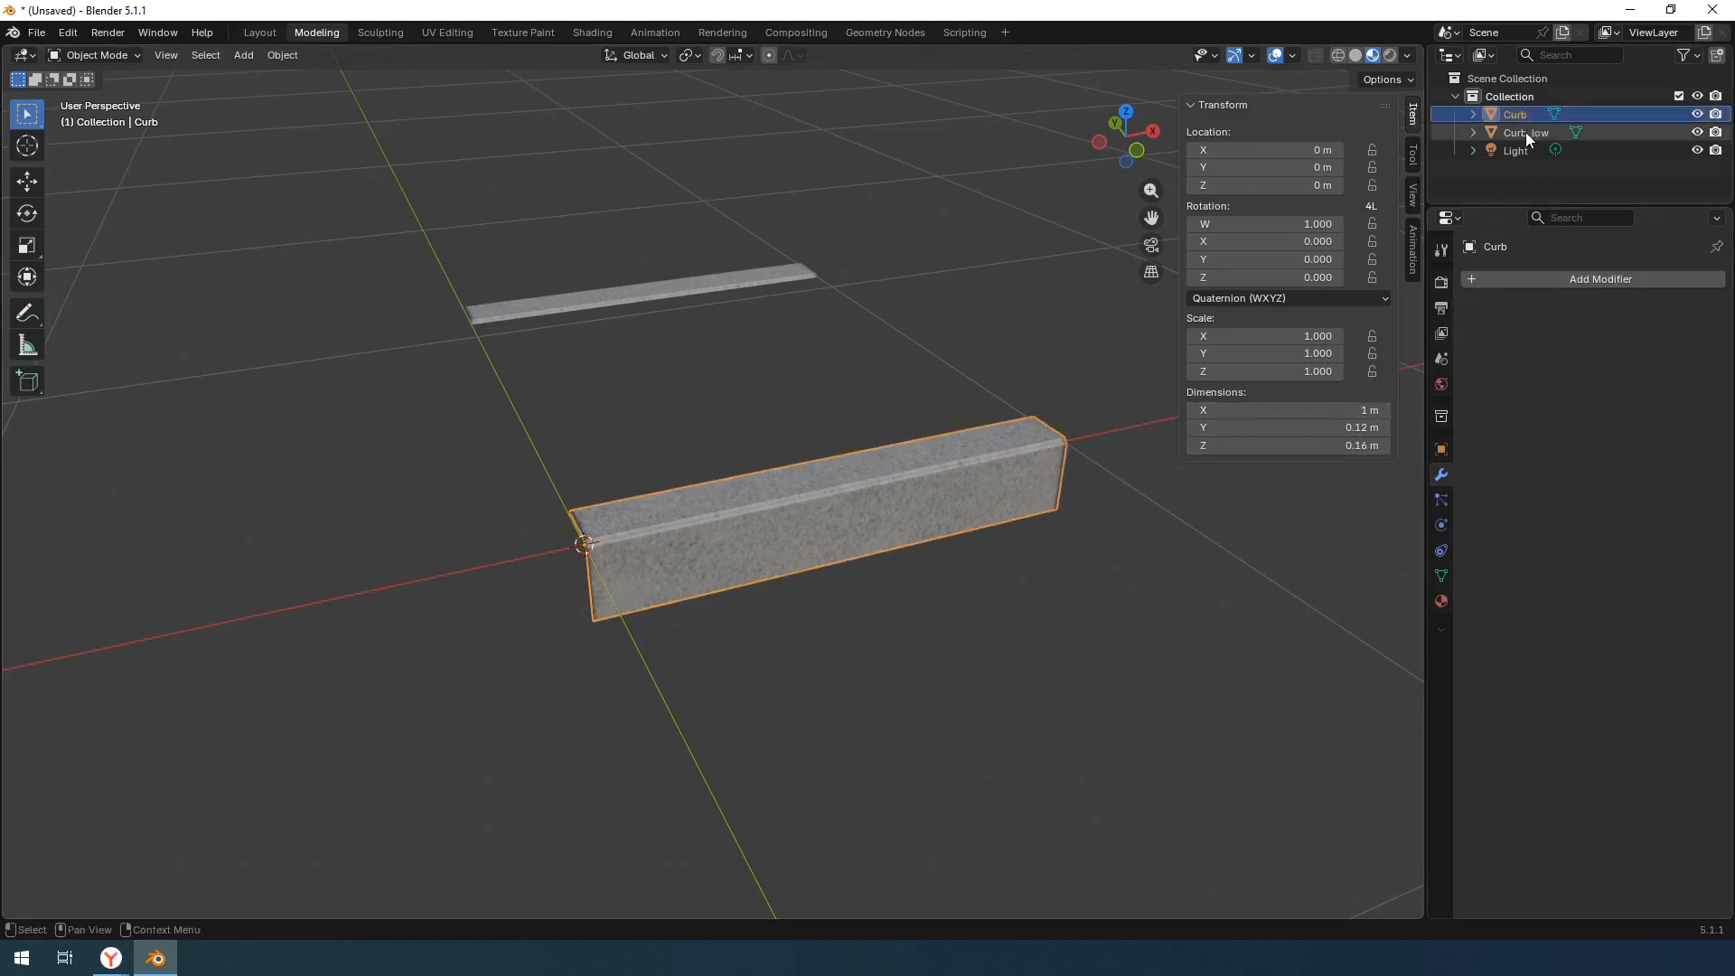
left_click(1525, 132)
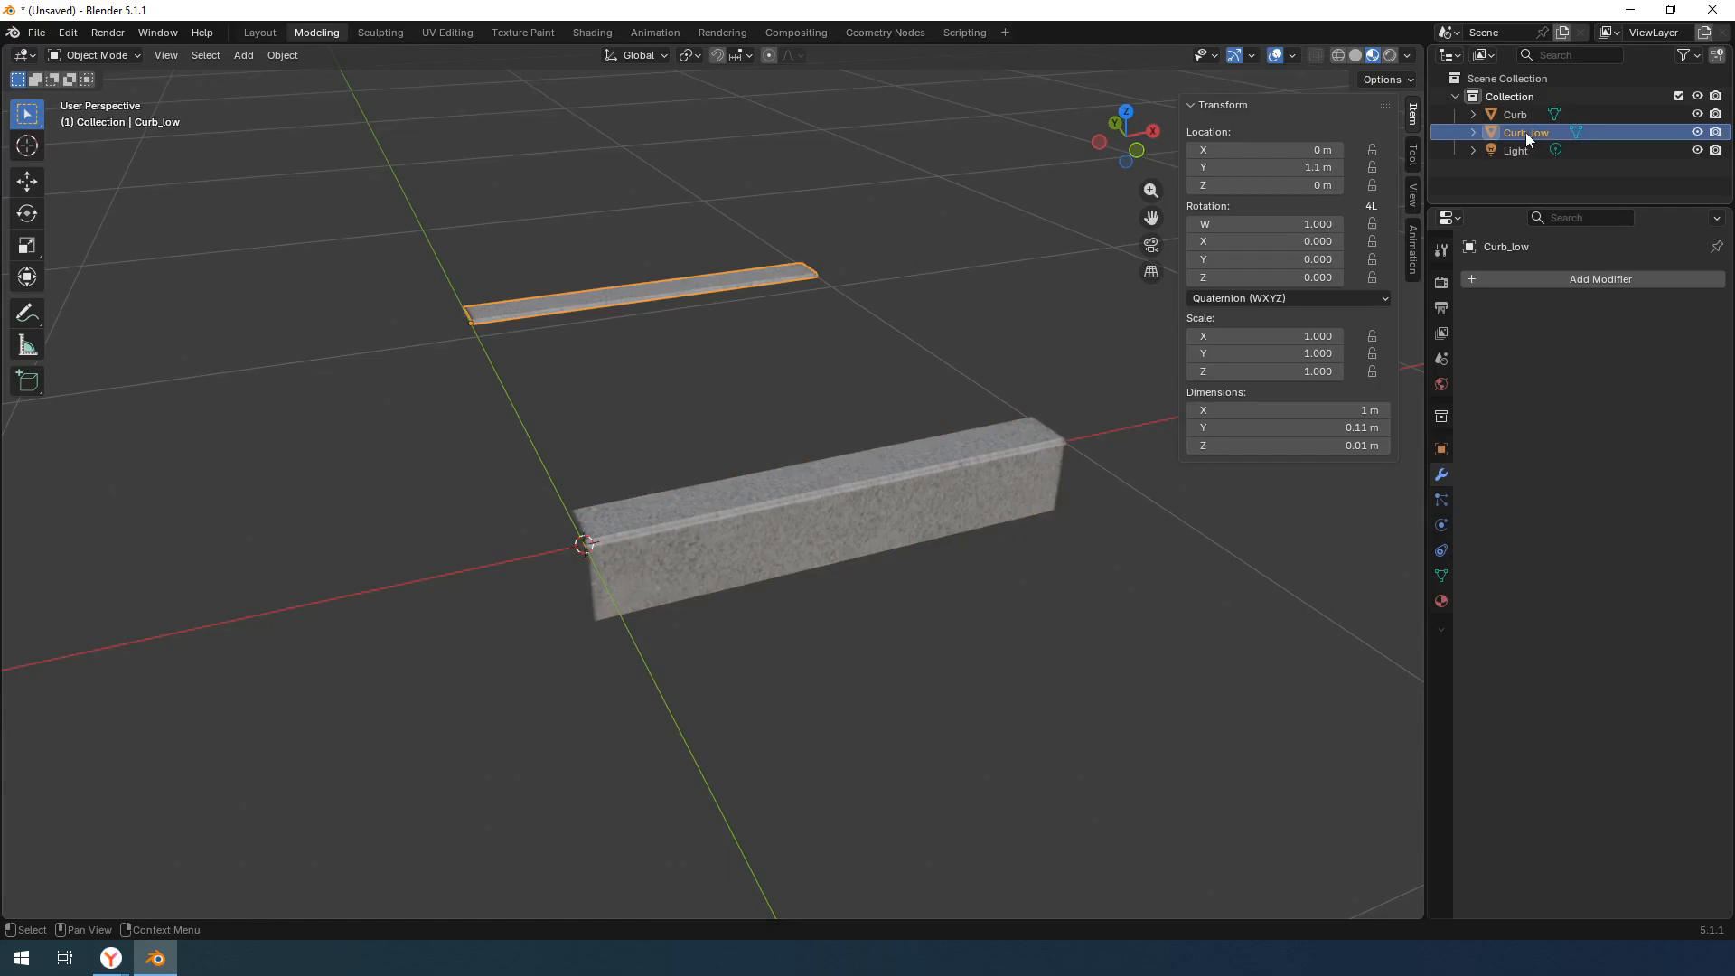
left_click(945, 367)
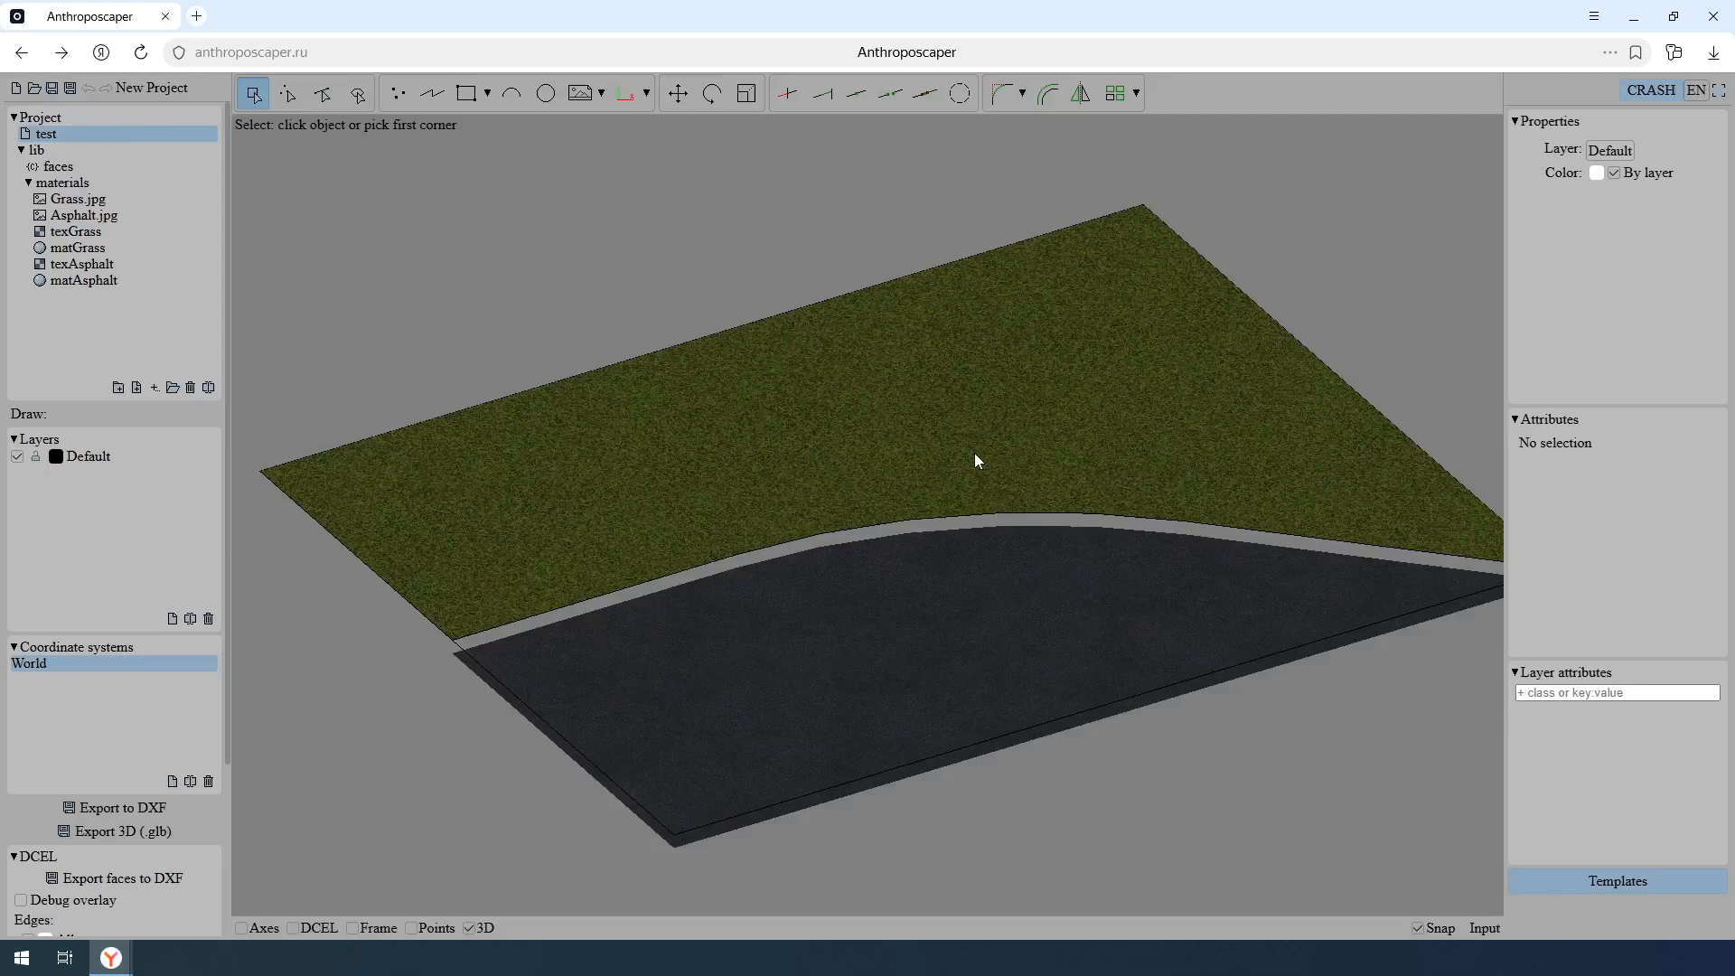
- In Anthroposcaper, import the Curb2 model into the lib folder and collapse the materials folder
left_click(188, 150)
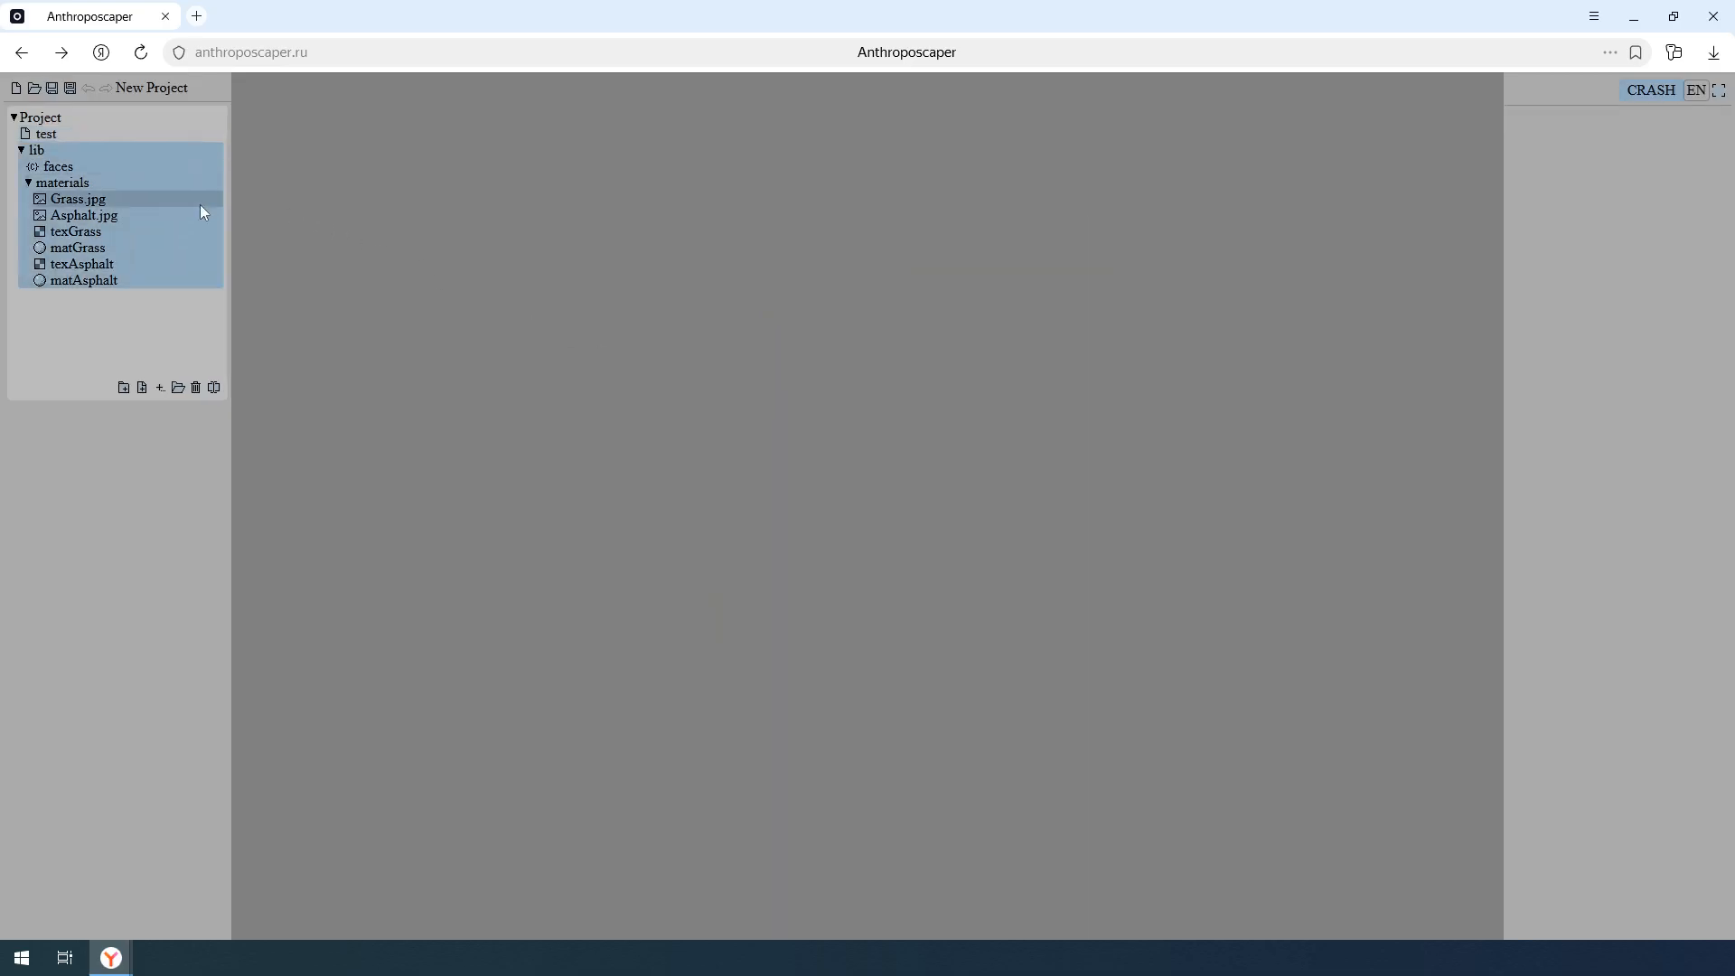
left_click(178, 387)
left_click(691, 275)
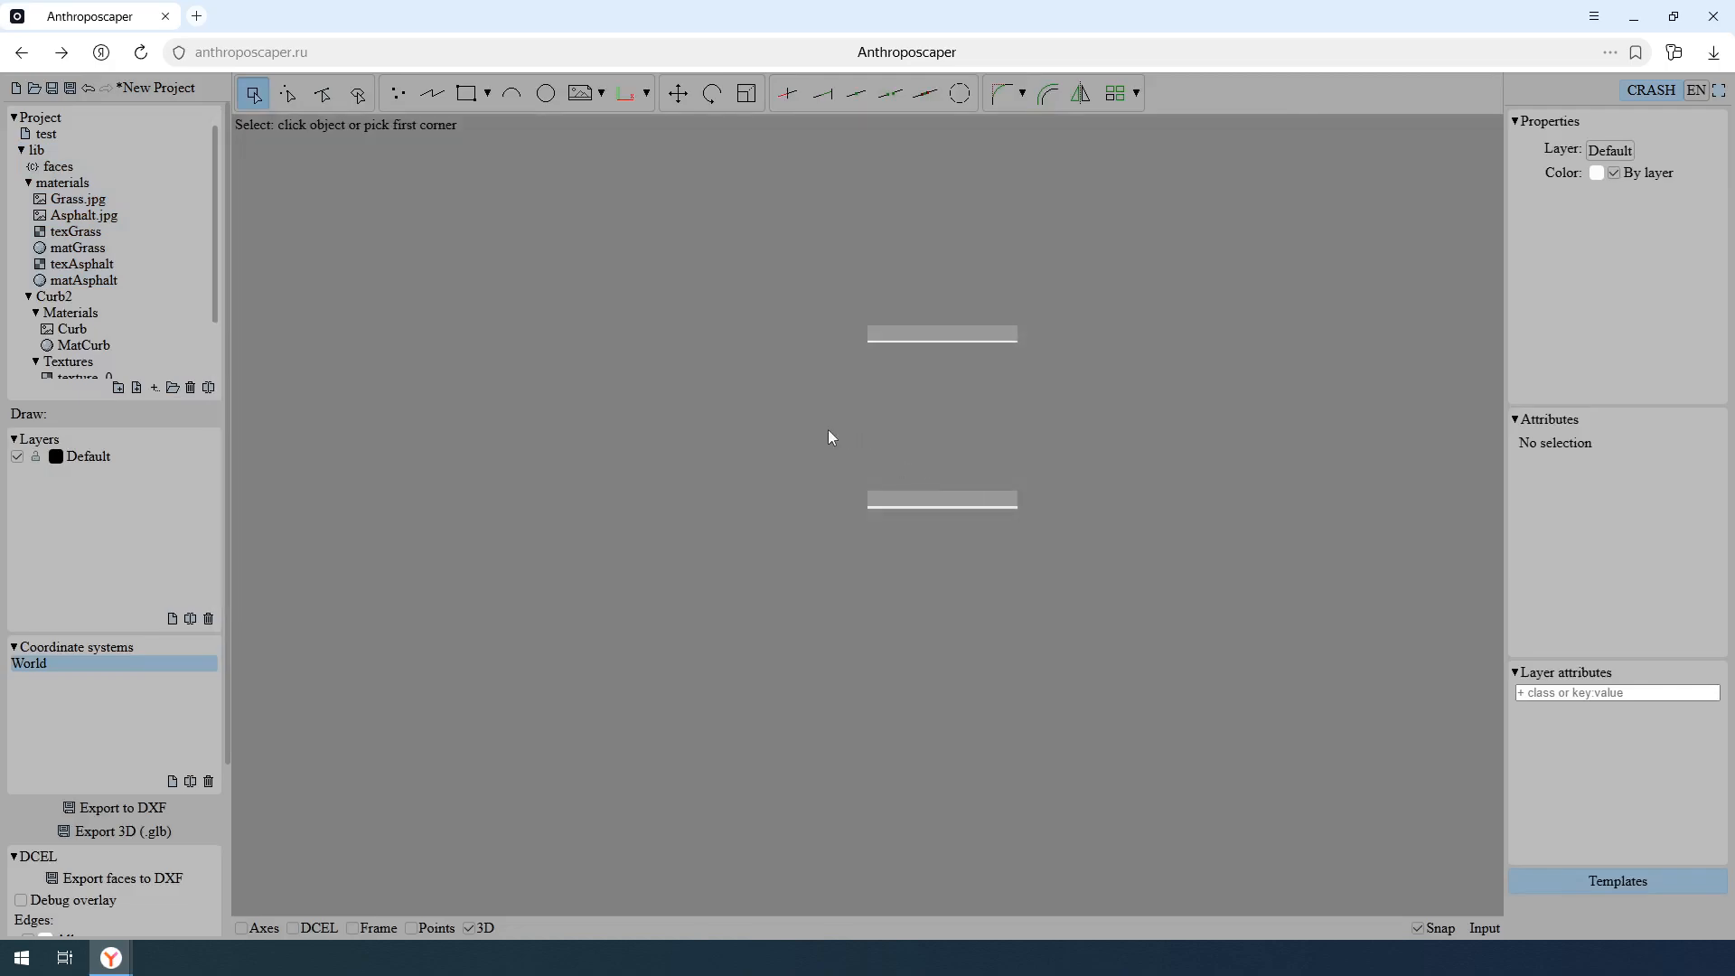
left_click(29, 184)
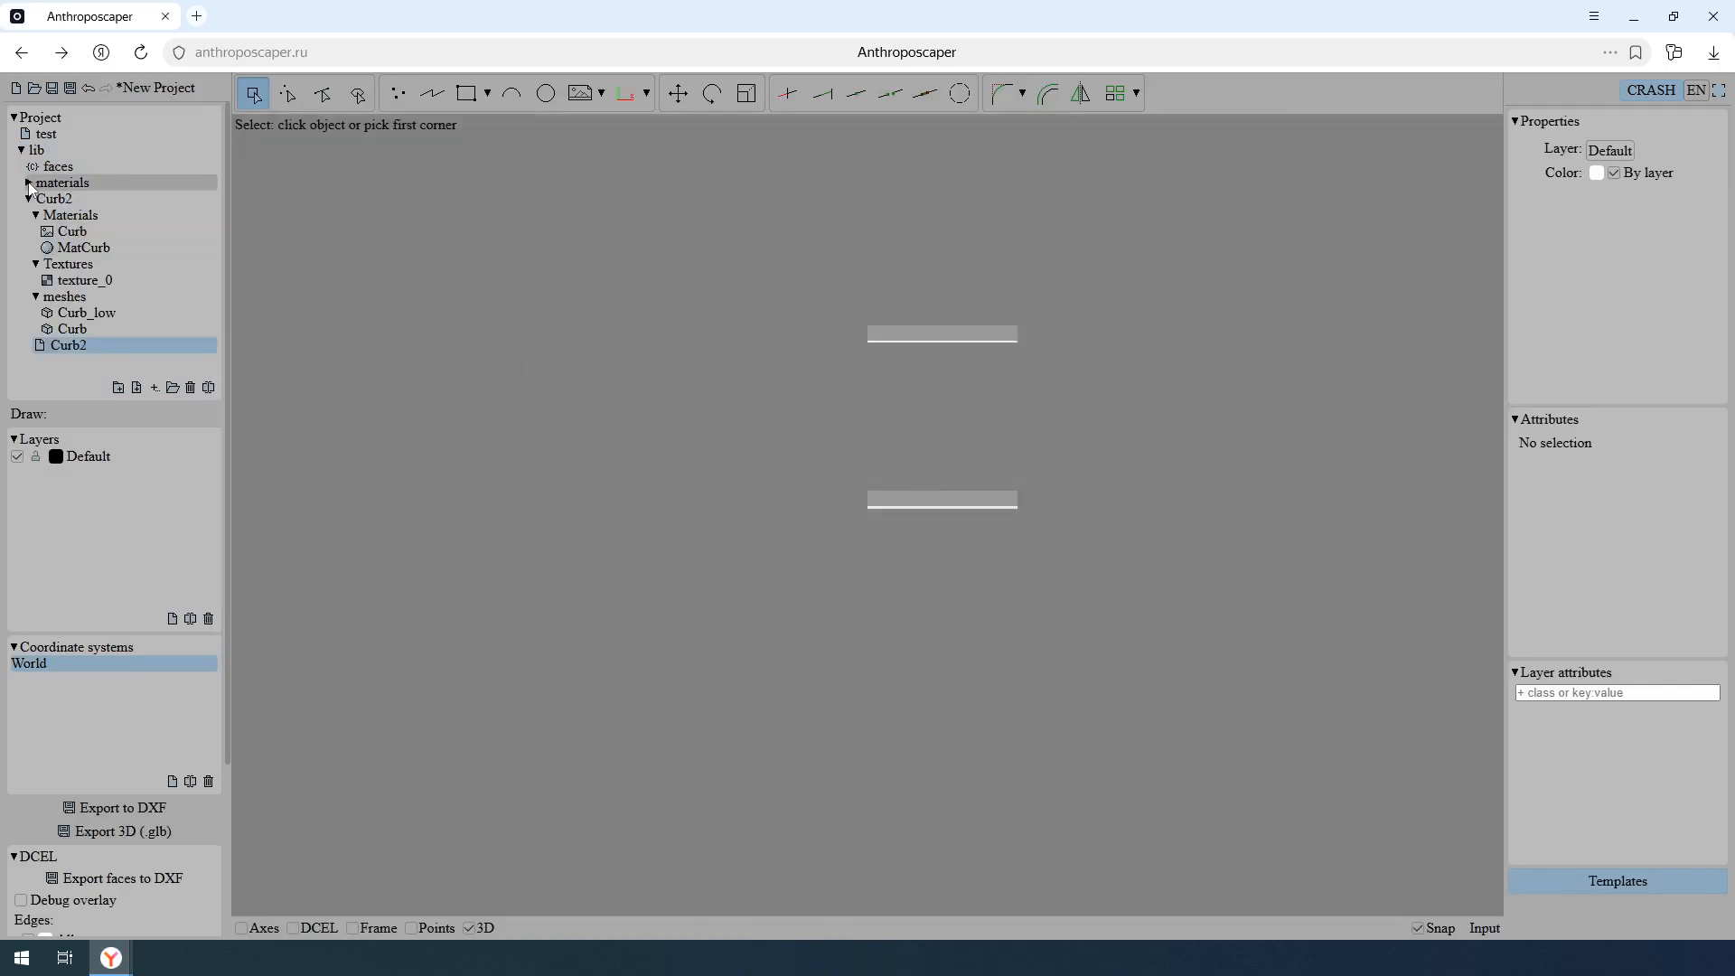
- Inspect the imported Curb image, MatCurb material, texture_0 texture, Curb_low and Curb meshes, and the Curb2 drawing
left_click(162, 231)
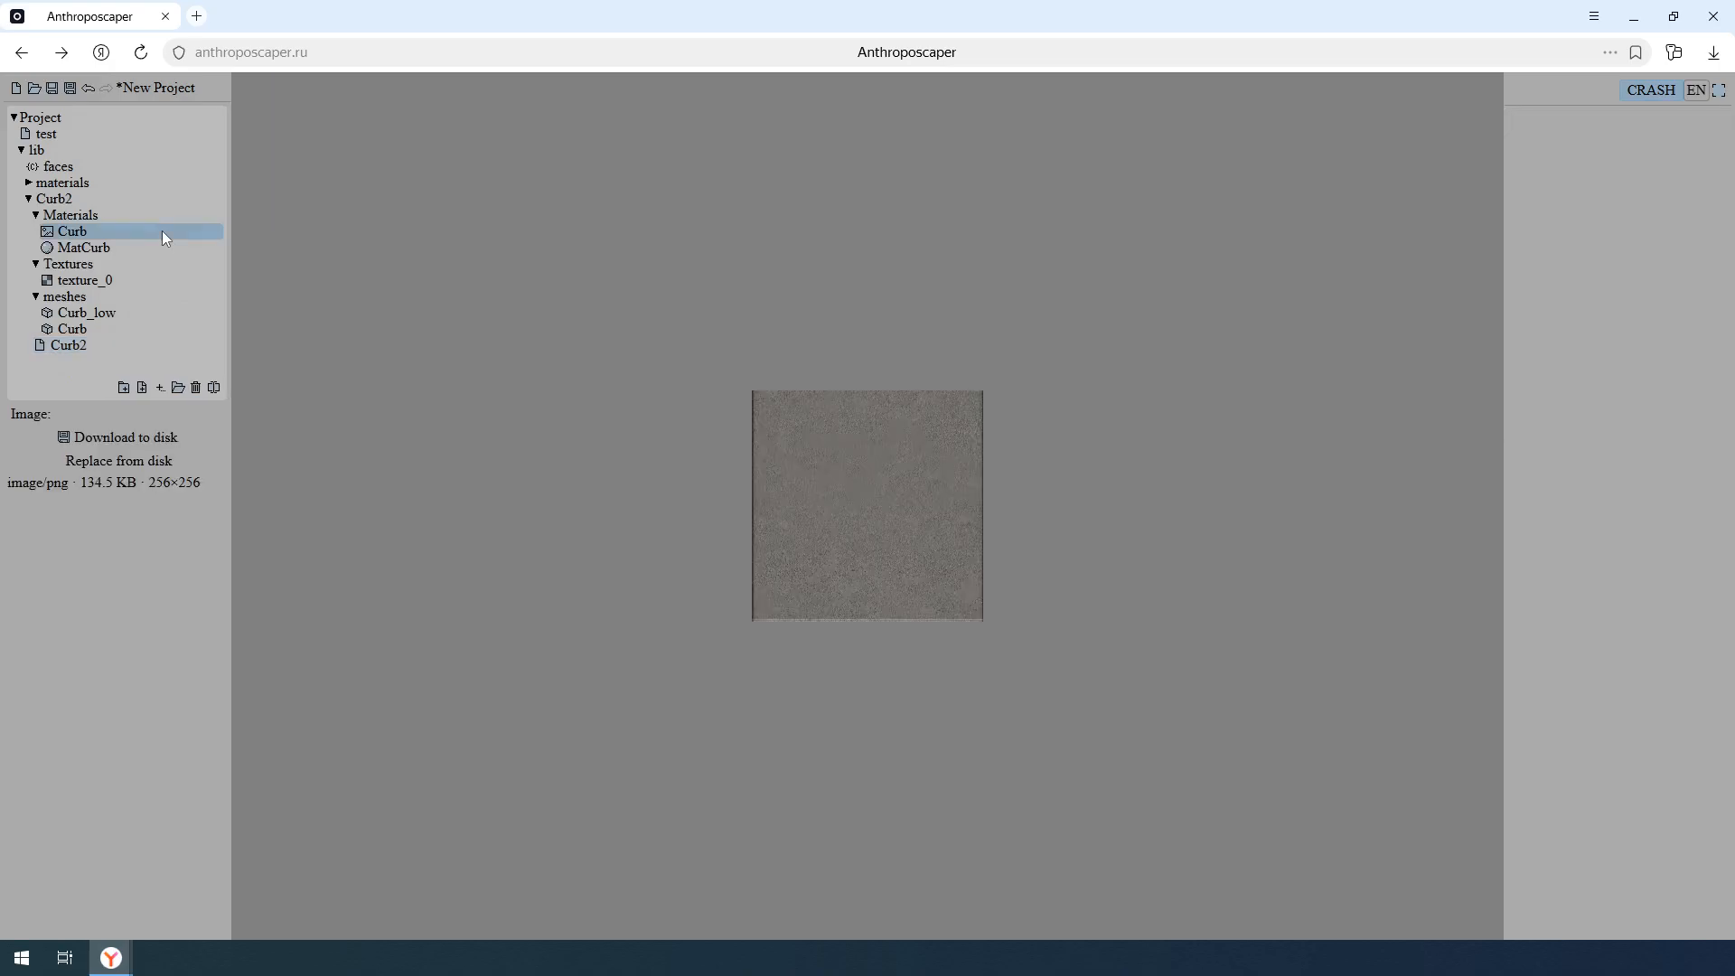
left_click(156, 246)
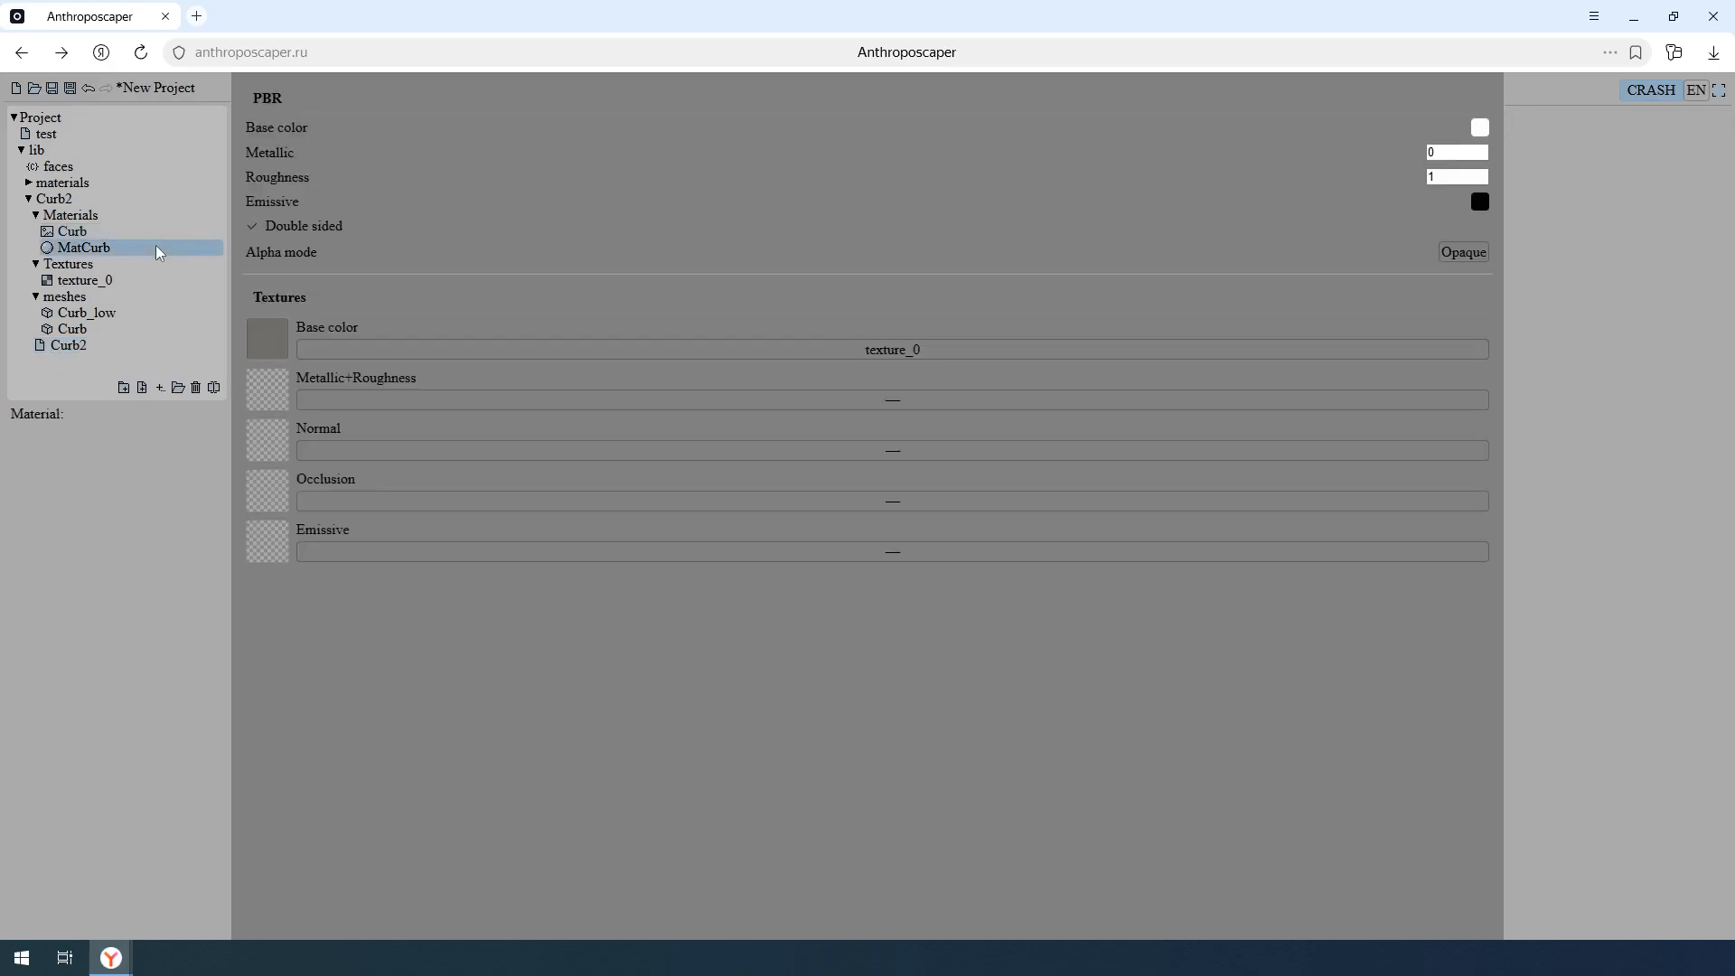
left_click(149, 278)
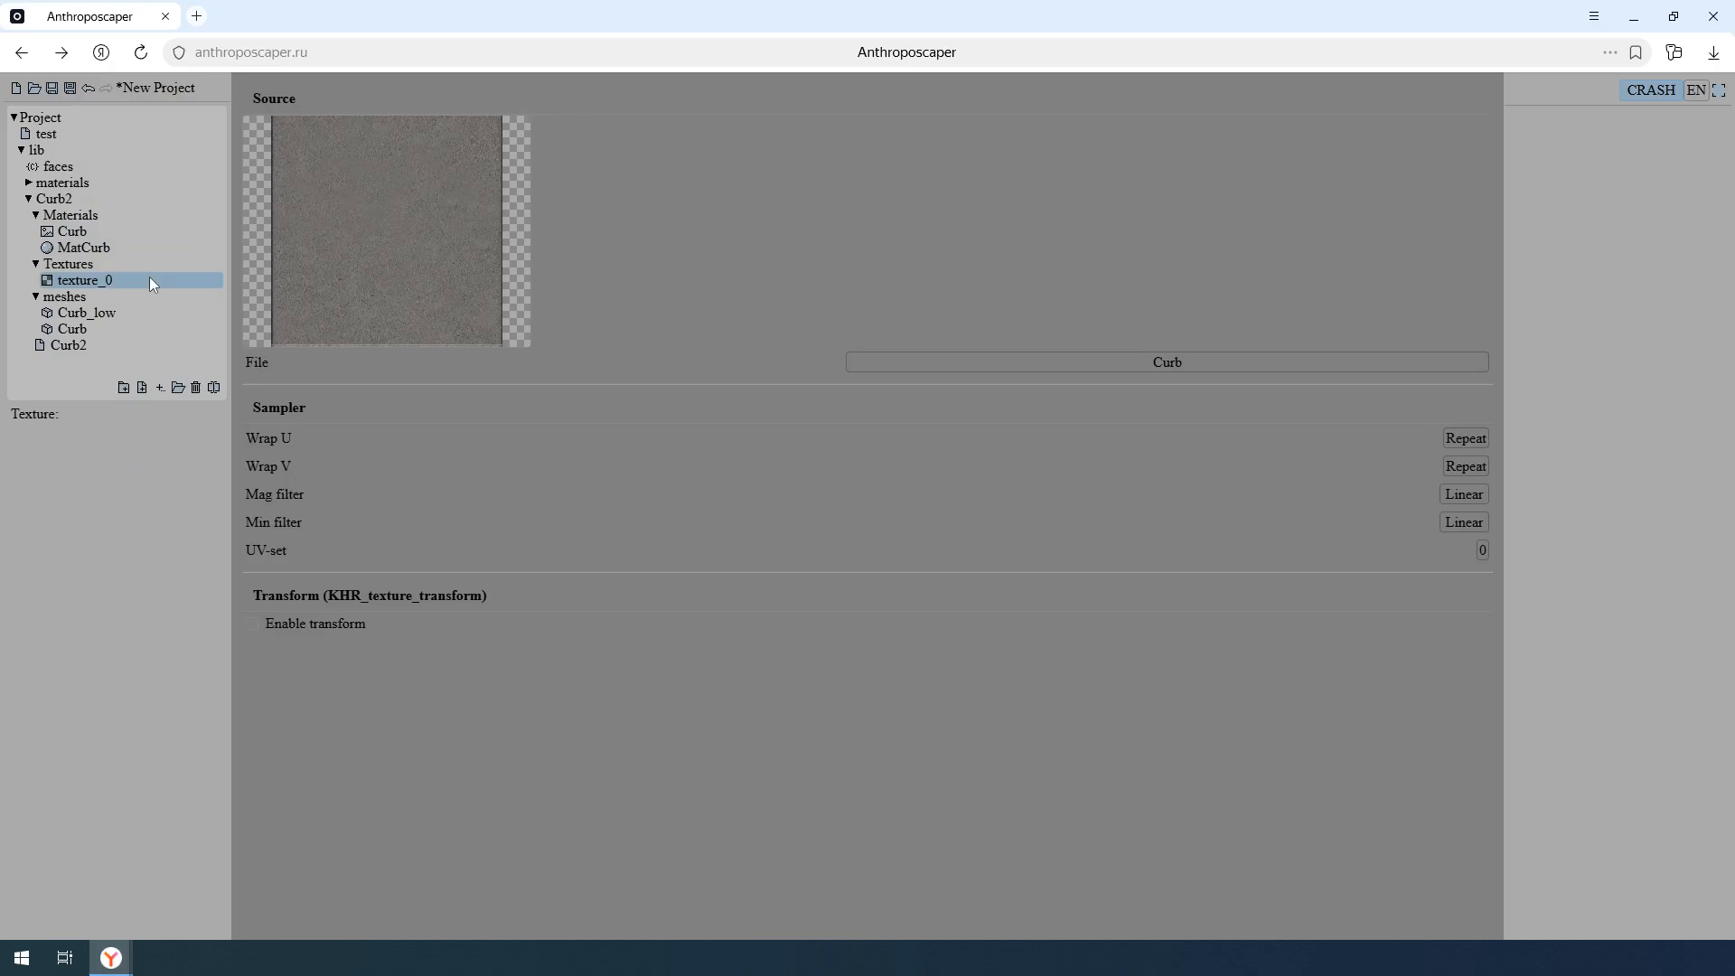
left_click(144, 311)
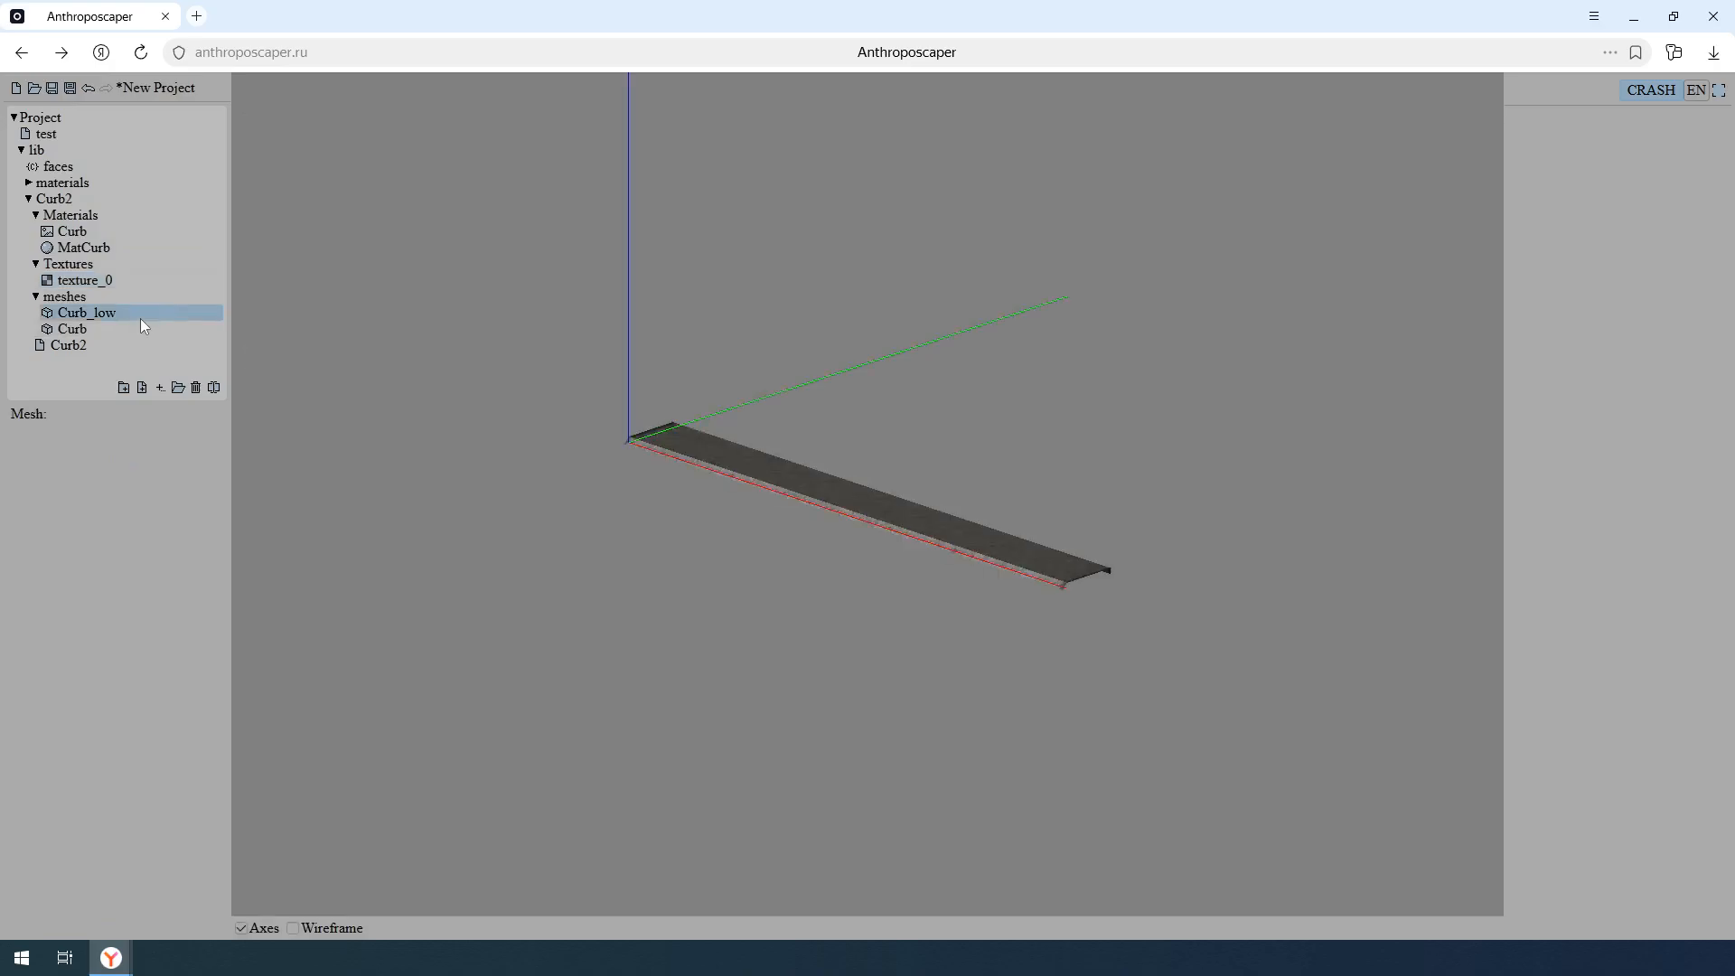
left_click(140, 329)
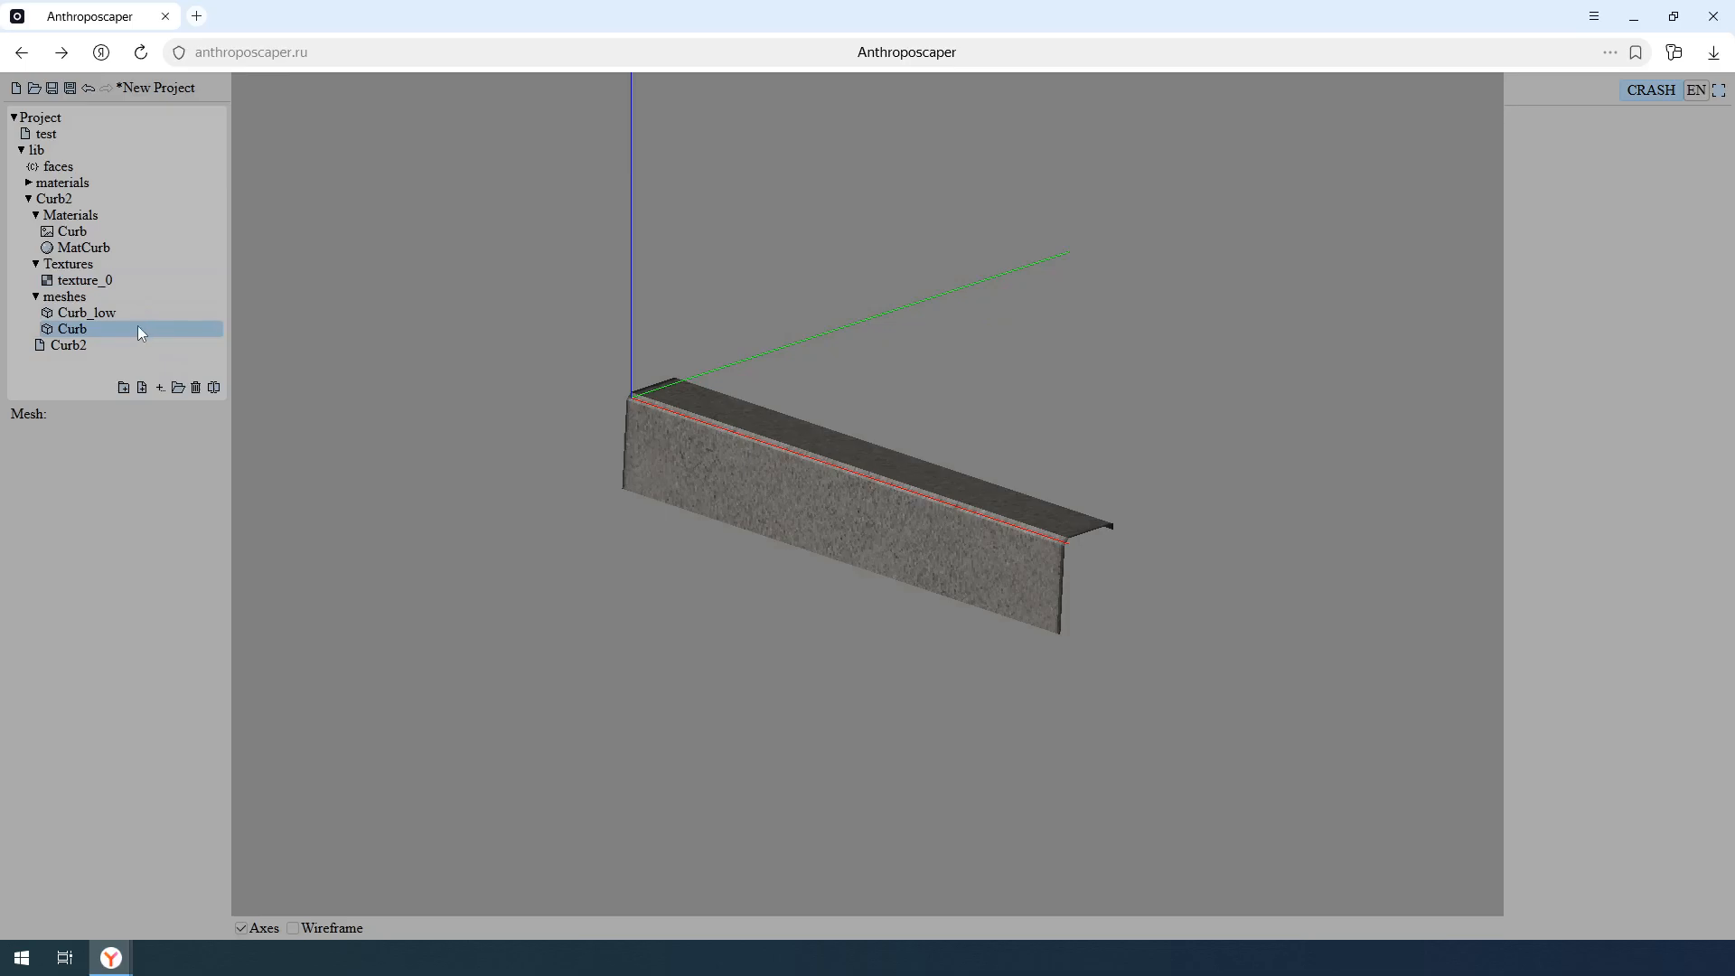
left_click(129, 344)
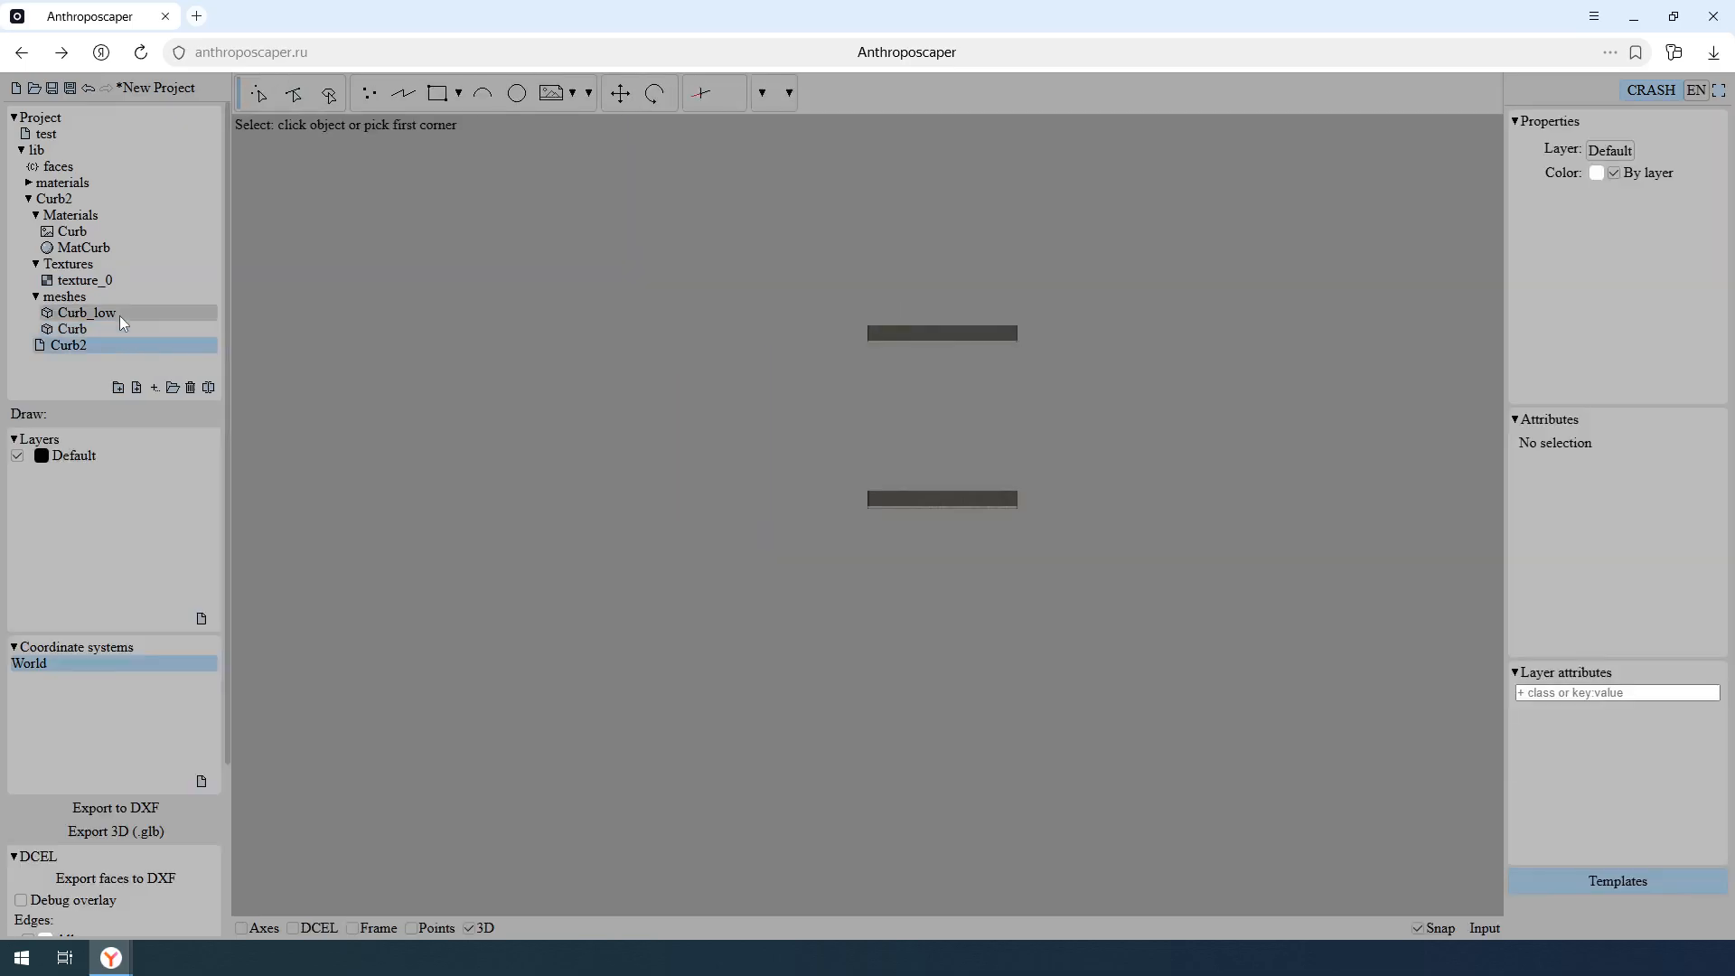
- Collapse the Materials, Textures and meshes folders inside Curb2
left_click(36, 215)
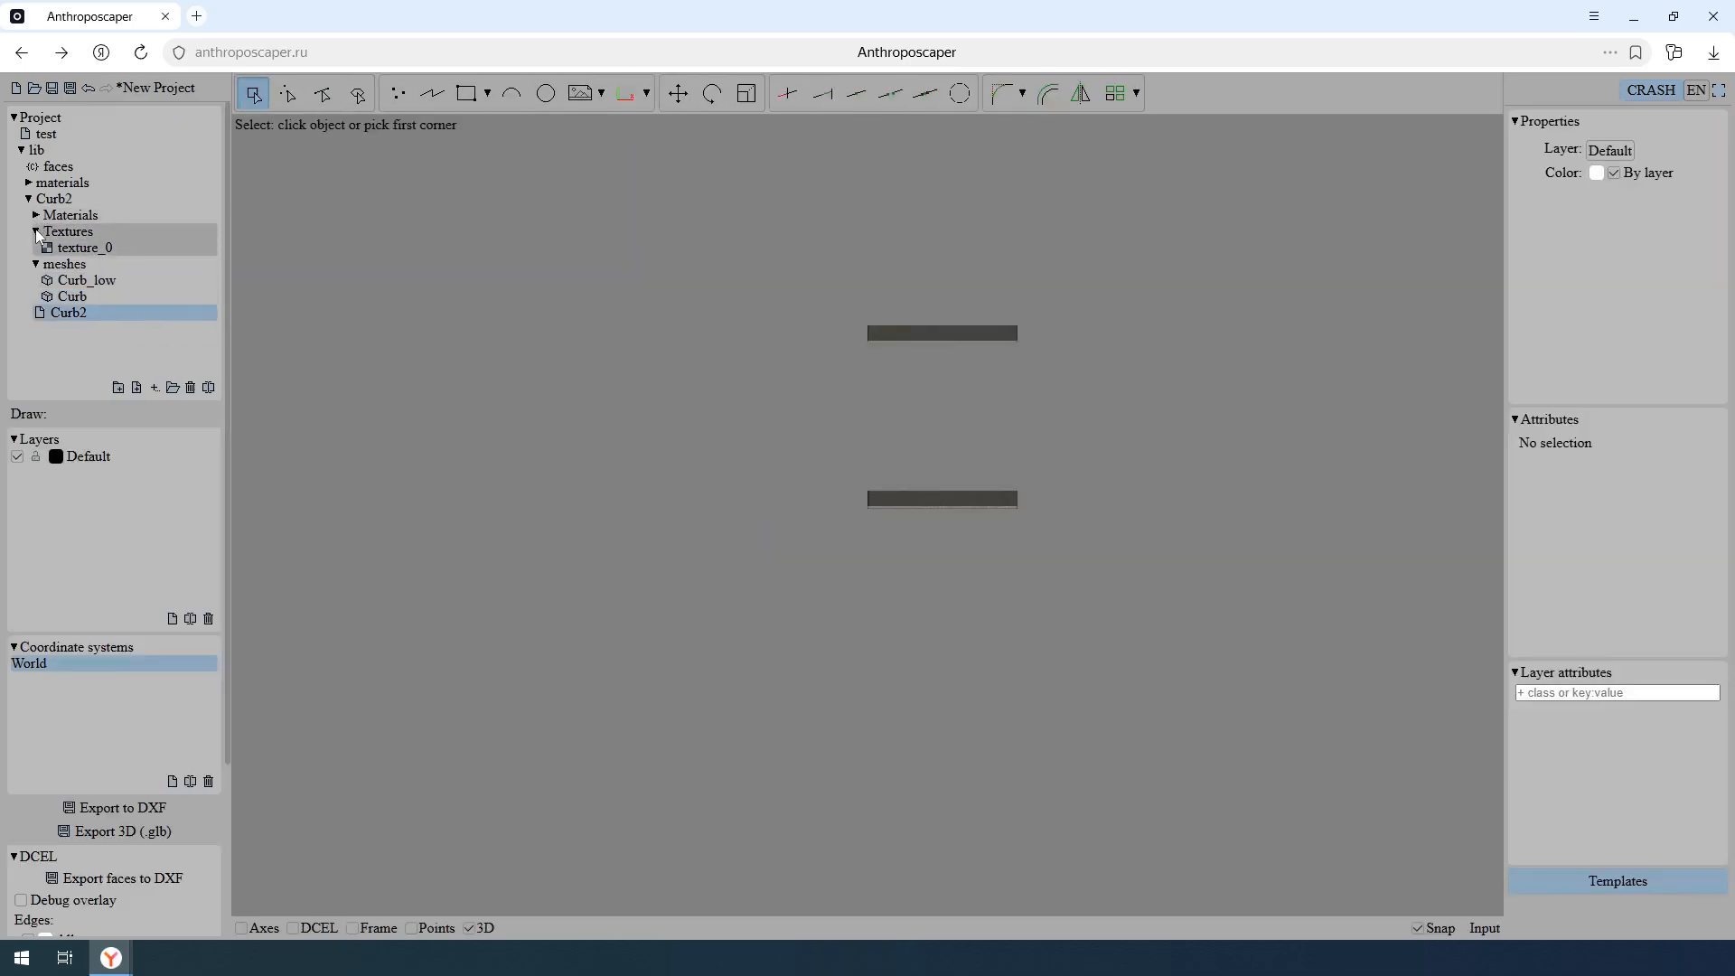
left_click(36, 231)
left_click(36, 248)
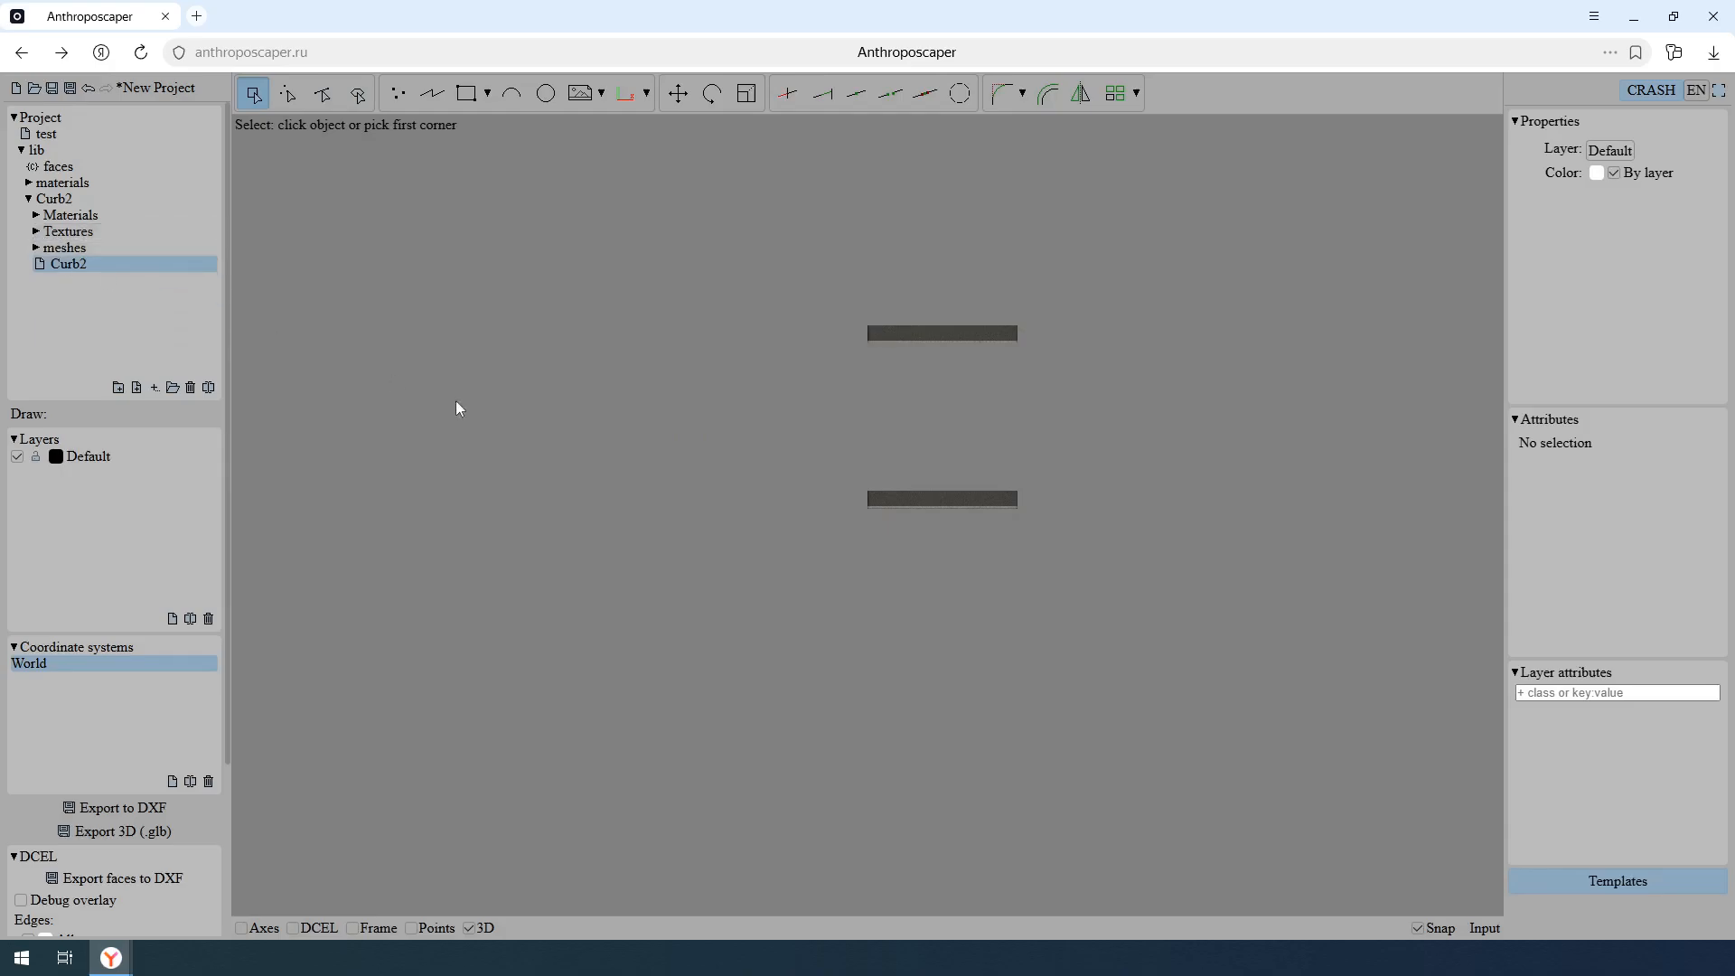
- Draw a rectangle in the Curb2 drawing from x 0, y -1 with dx 11 and dy -8
middle_click_drag(882, 572, 967, 513)
scroll(986, 441, "up", 4)
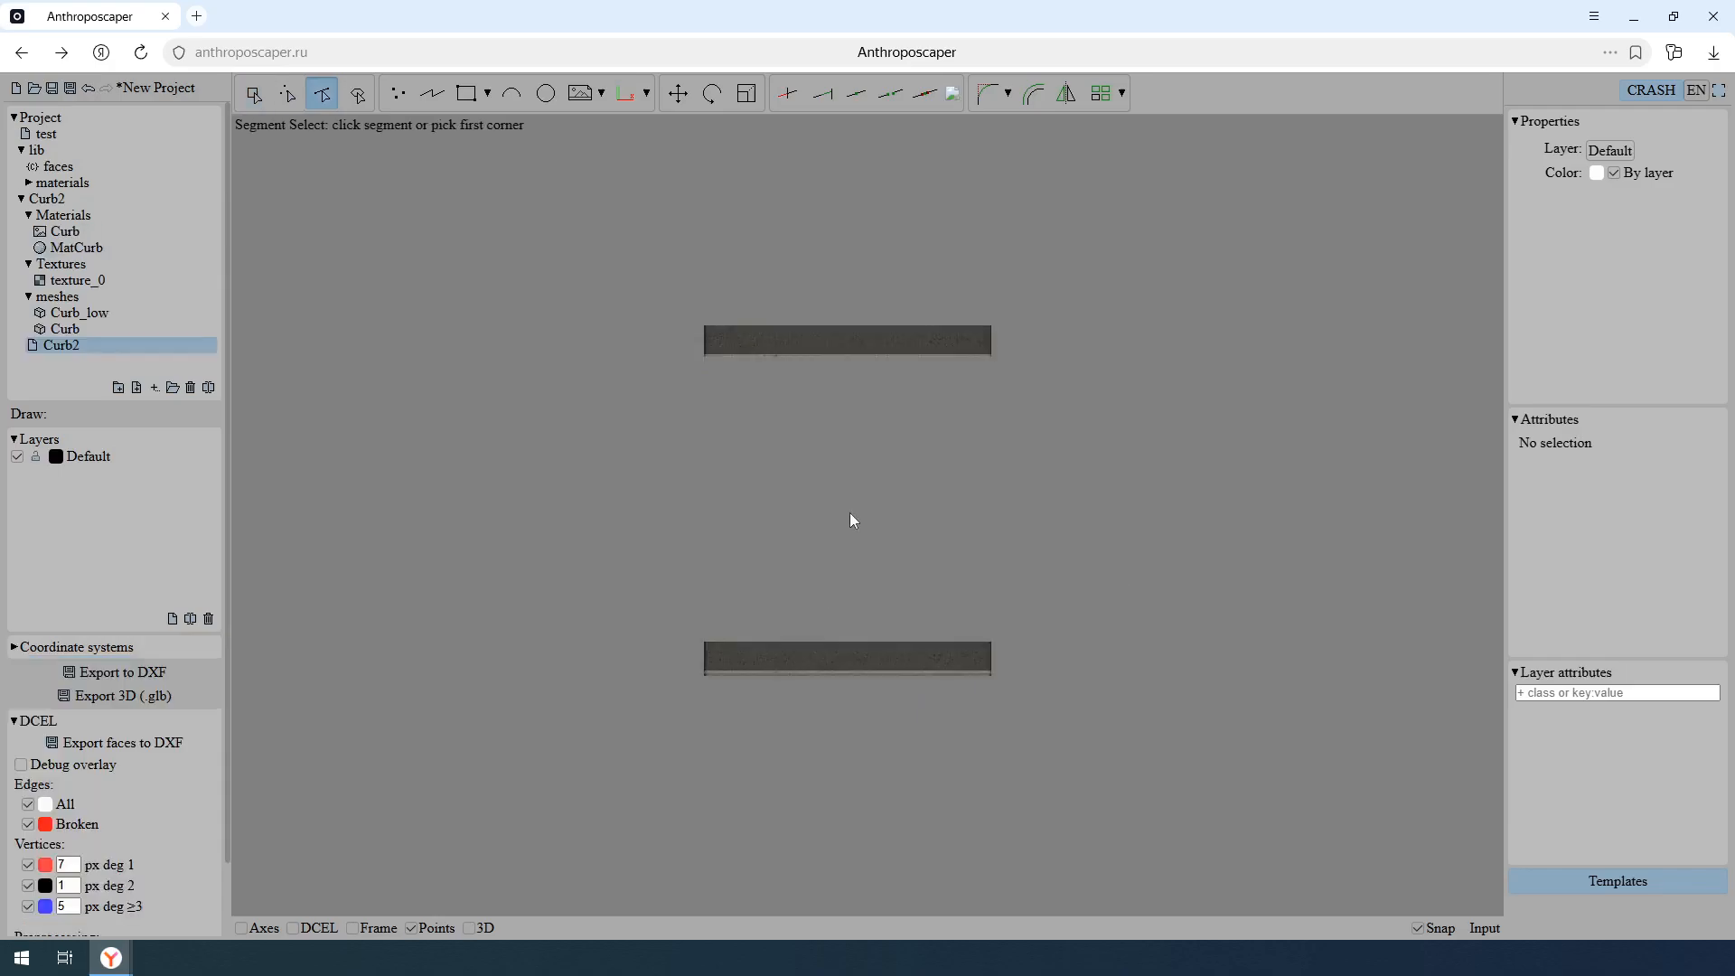
scroll(849, 512, "down", 6)
middle_click_drag(964, 575, 612, 310)
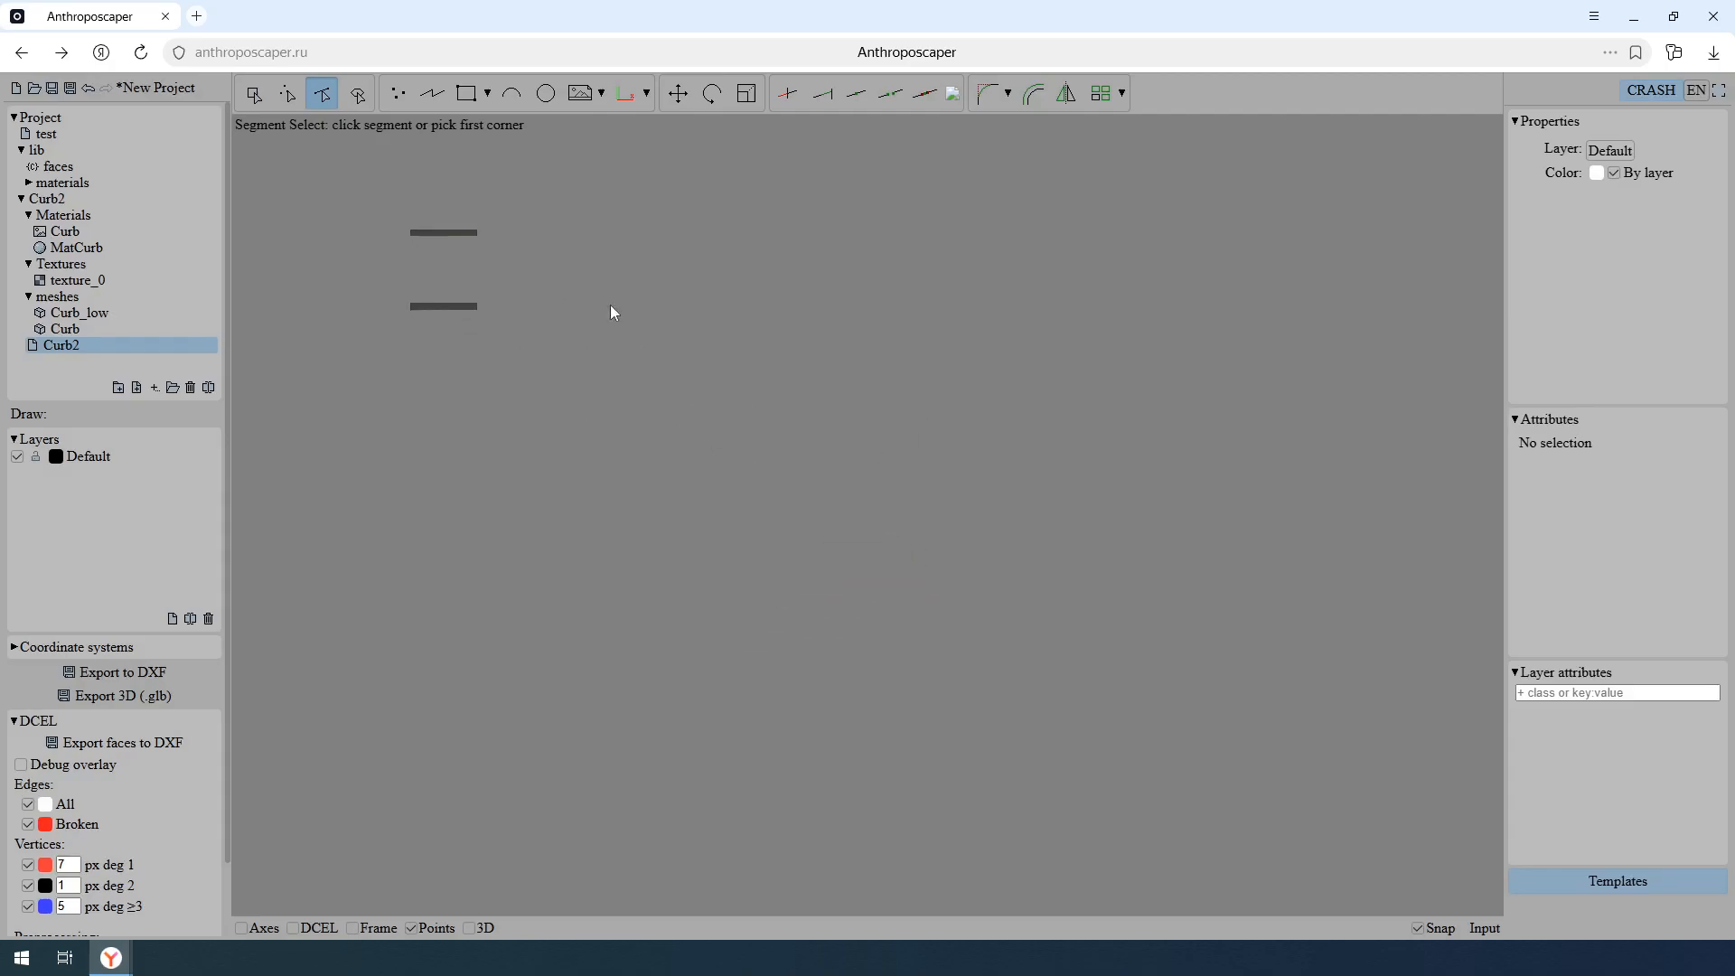
left_click(466, 93)
type("0")
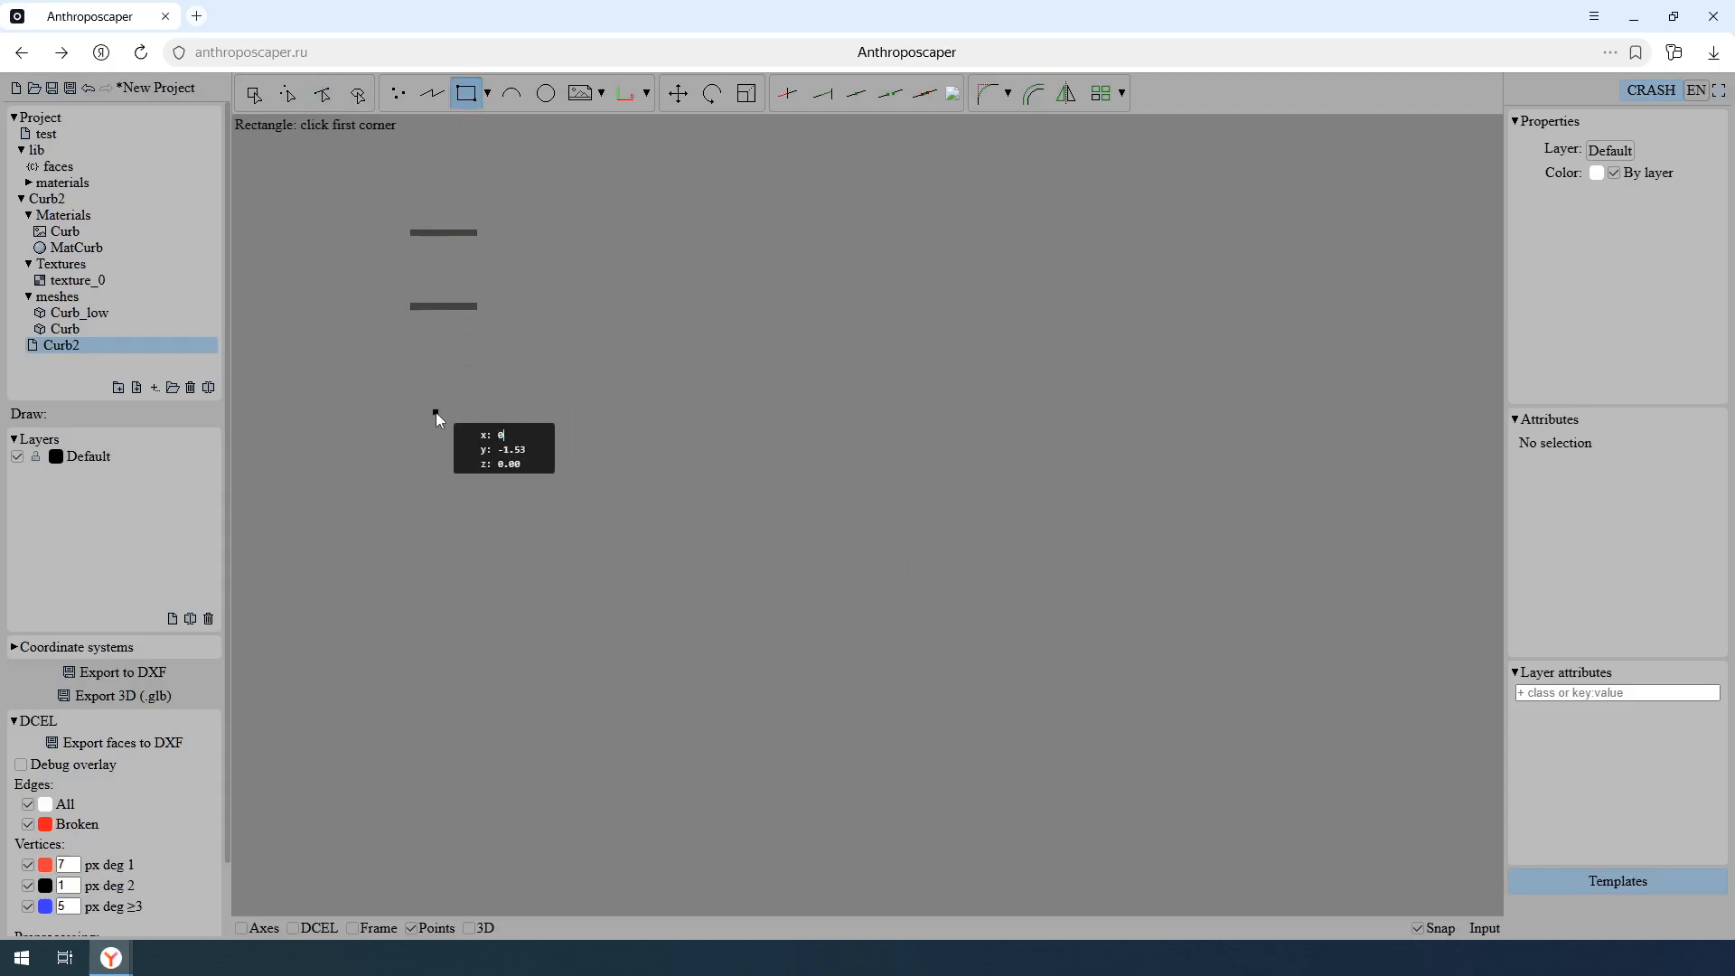
key("Tab")
type("-1")
key("Return")
left_click(411, 402)
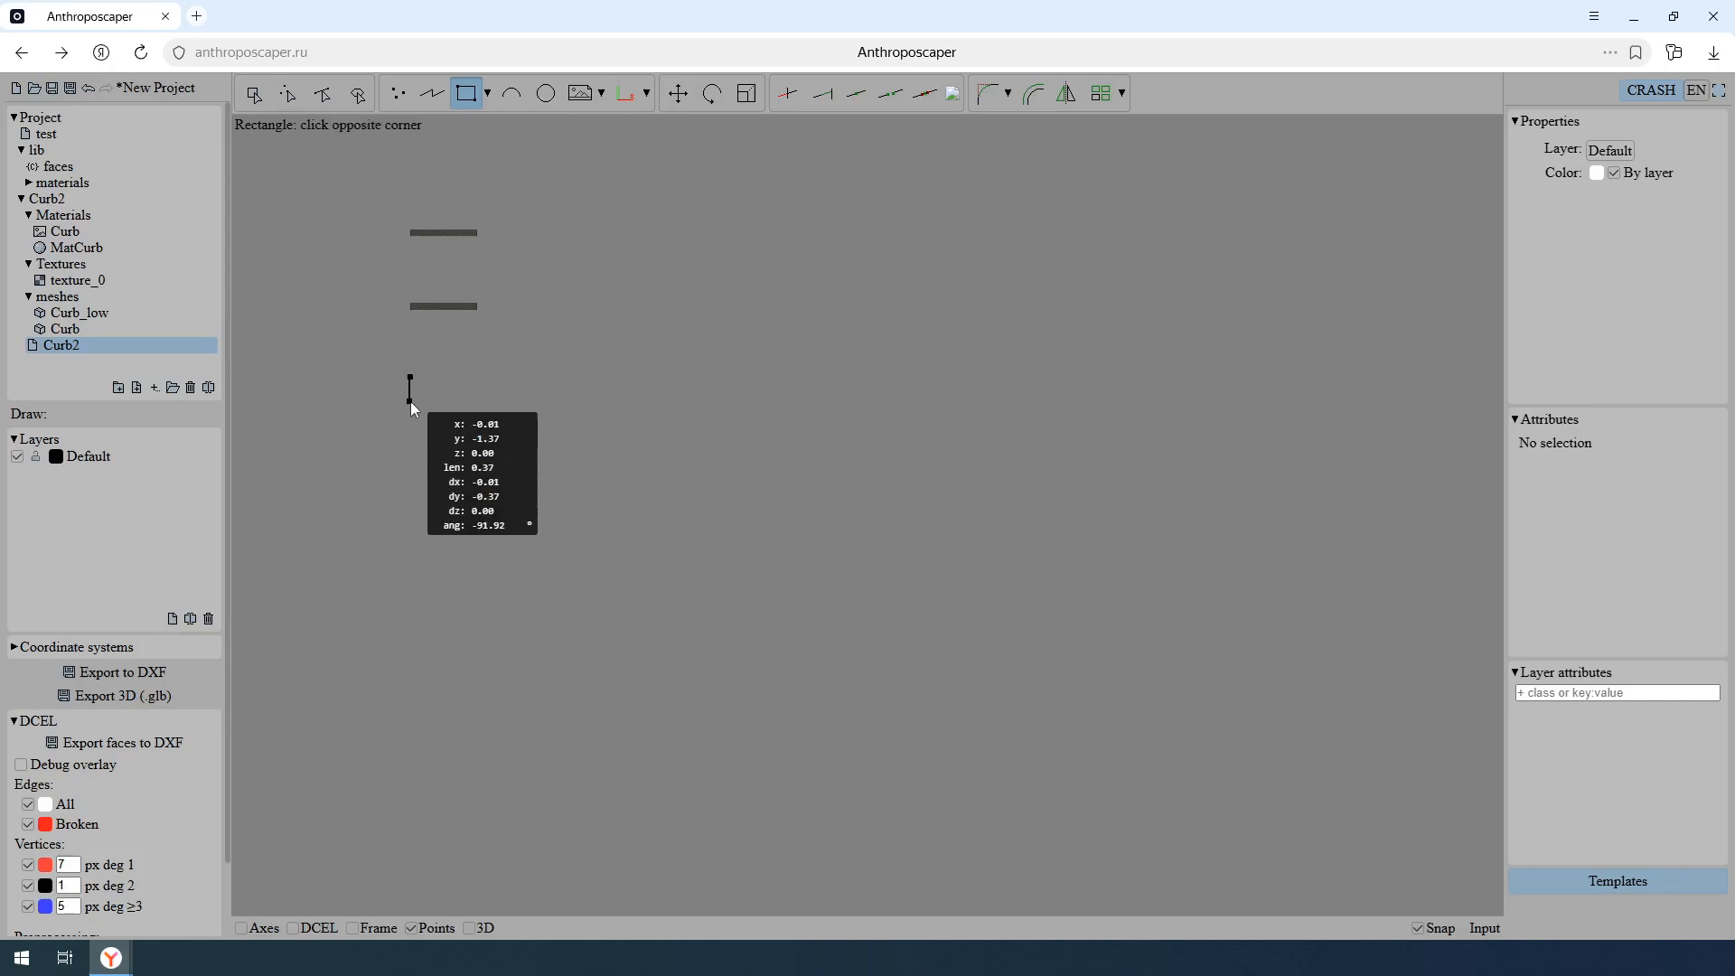
key("Tab")
key("Tab")
key("Tab")
type("11")
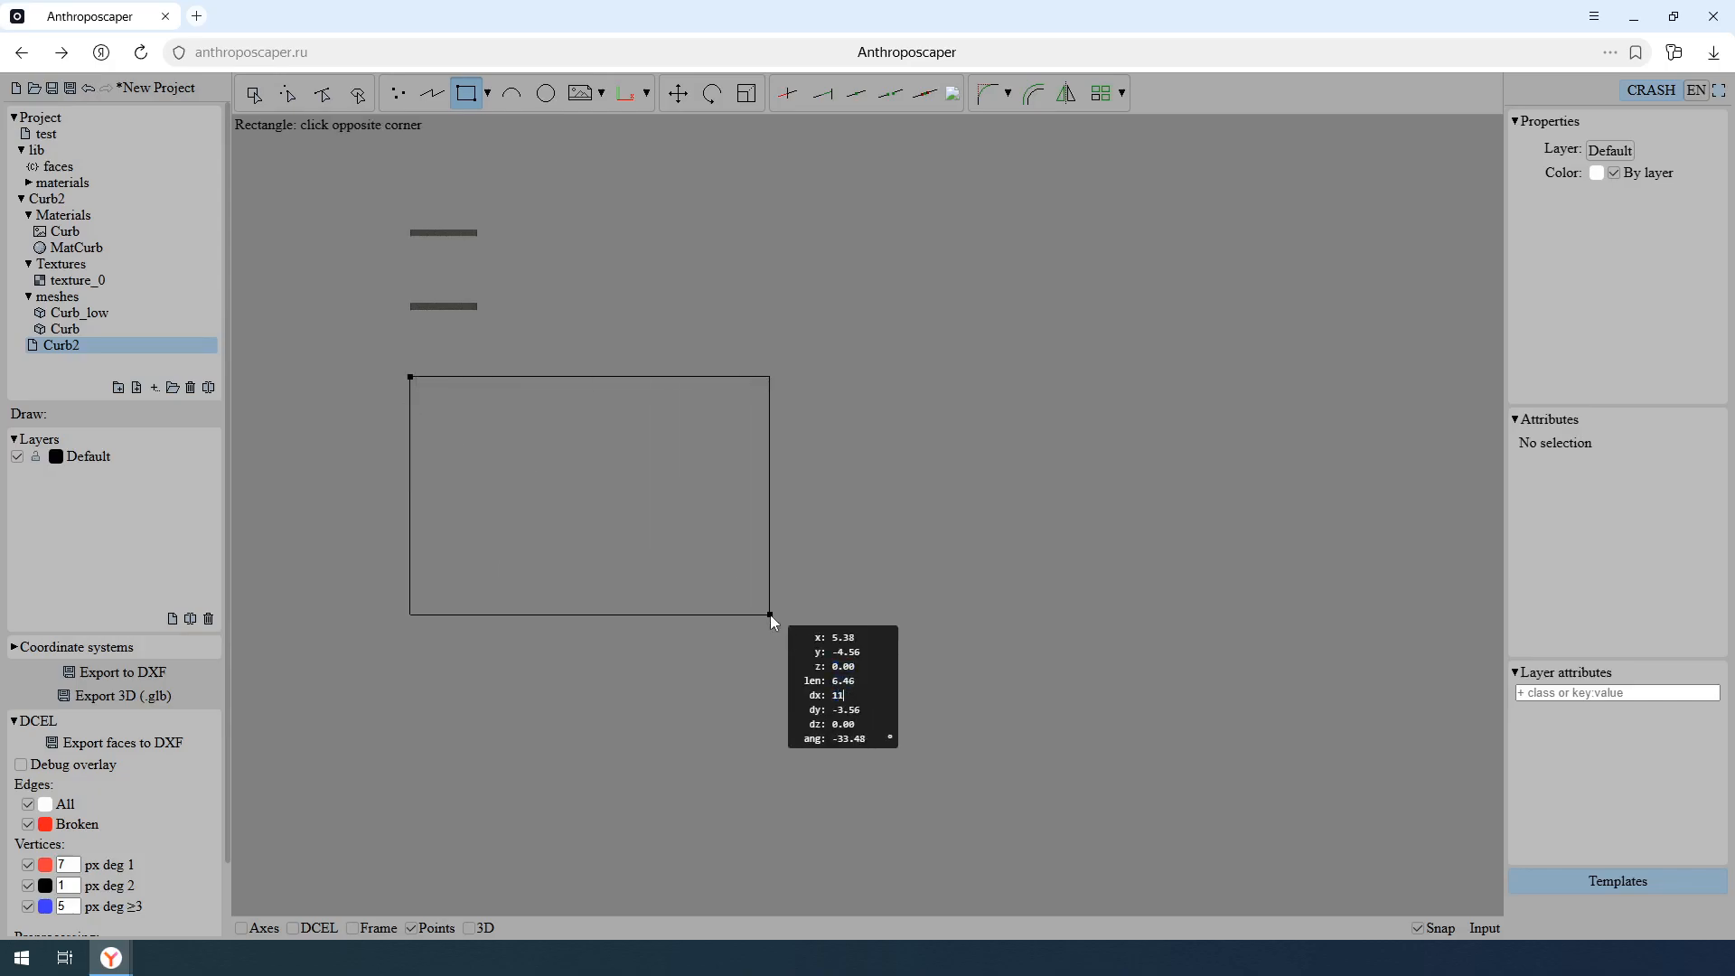
key("Tab")
type("-8")
key("Return")
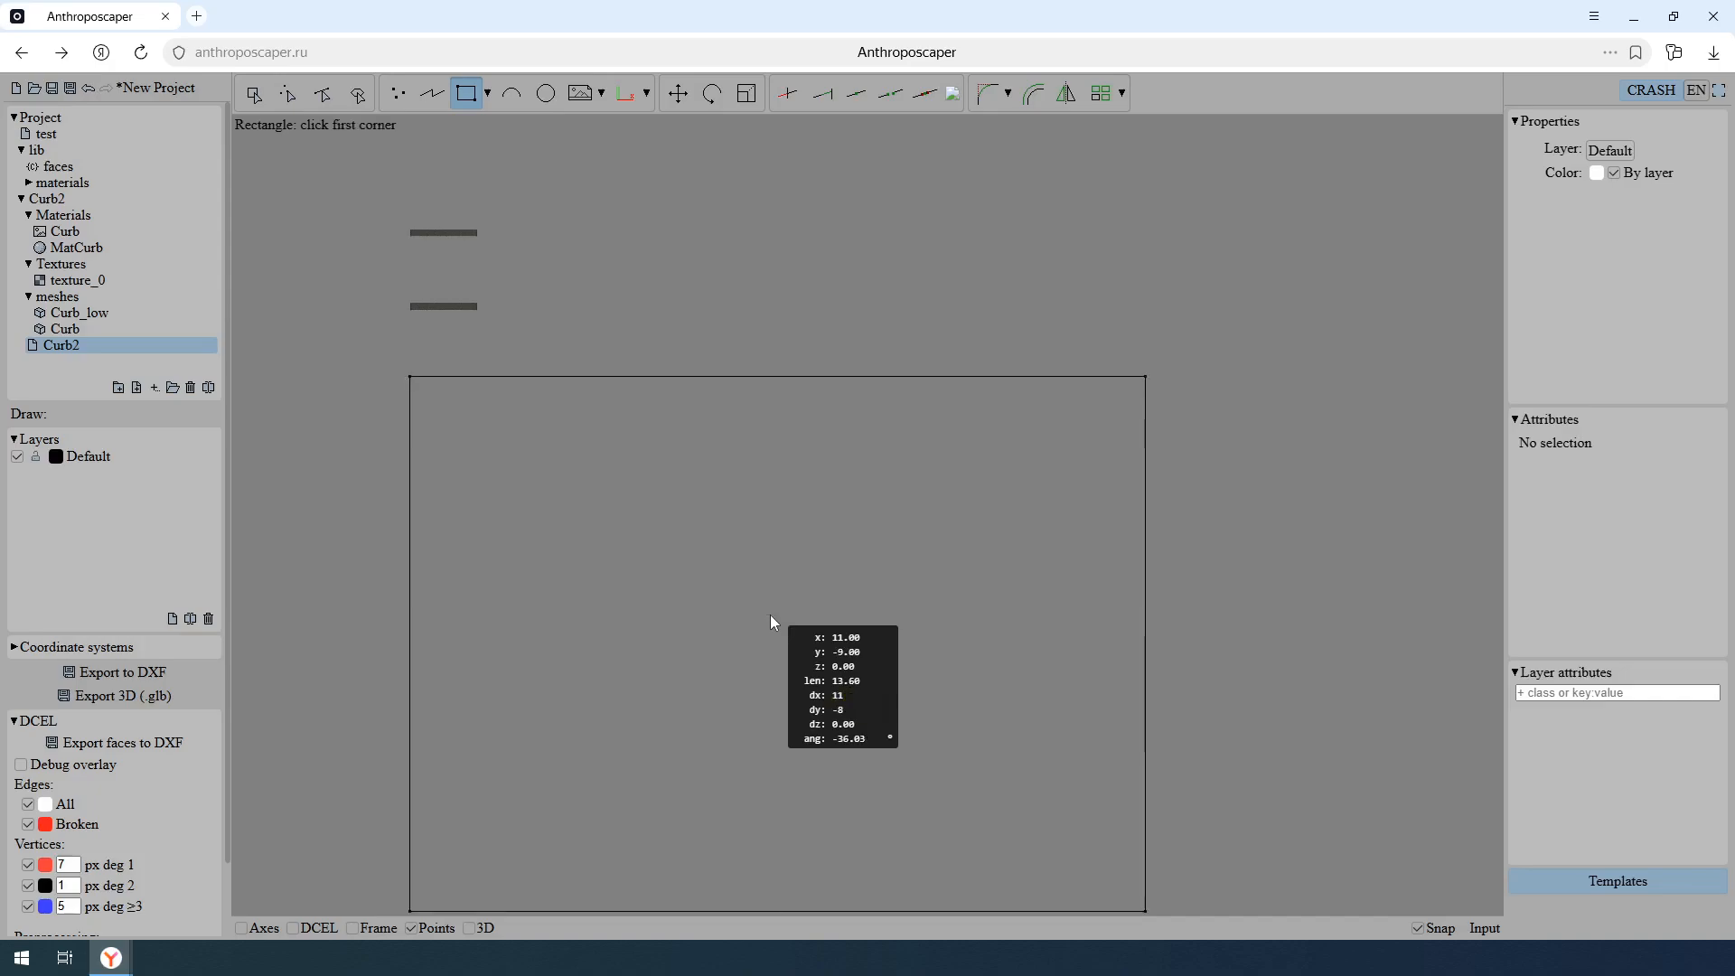
key("Escape")
- Begin a polyline at the midpoint of the rectangle's left edge with a 3.5 long horizontal segment running inward
middle_click_drag(764, 747, 806, 603)
scroll(806, 603, "up", 1)
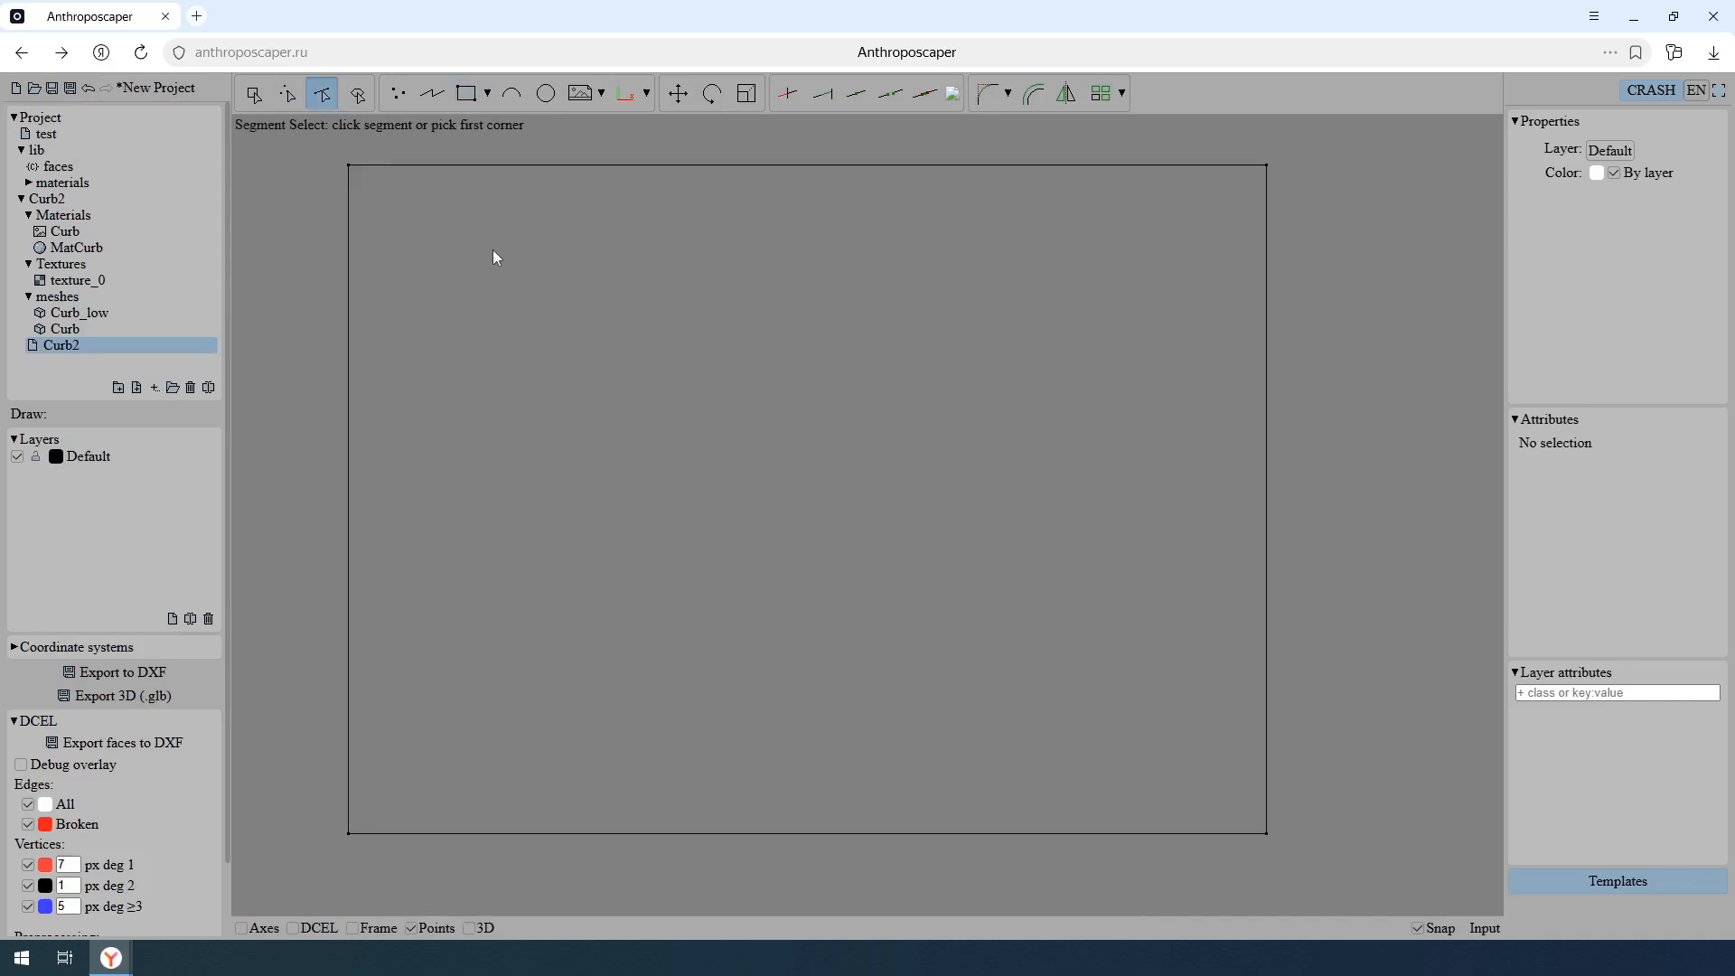
left_click(439, 106)
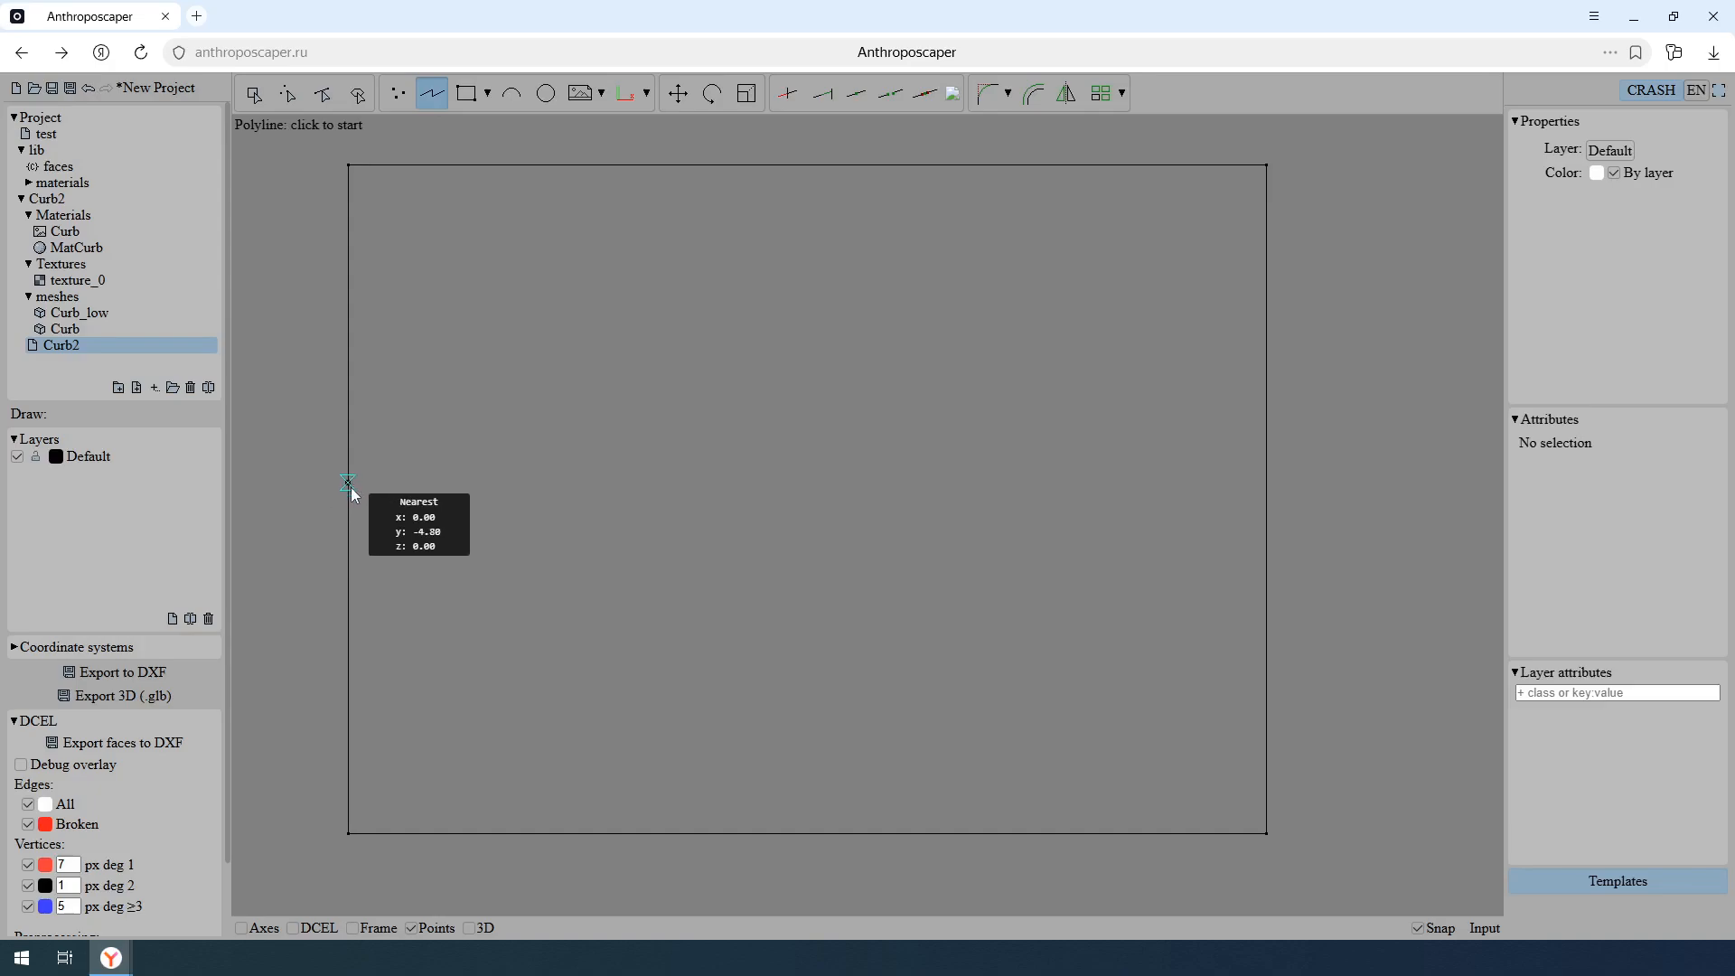
left_click(351, 502)
key("Tab")
key("Tab")
key("Tab")
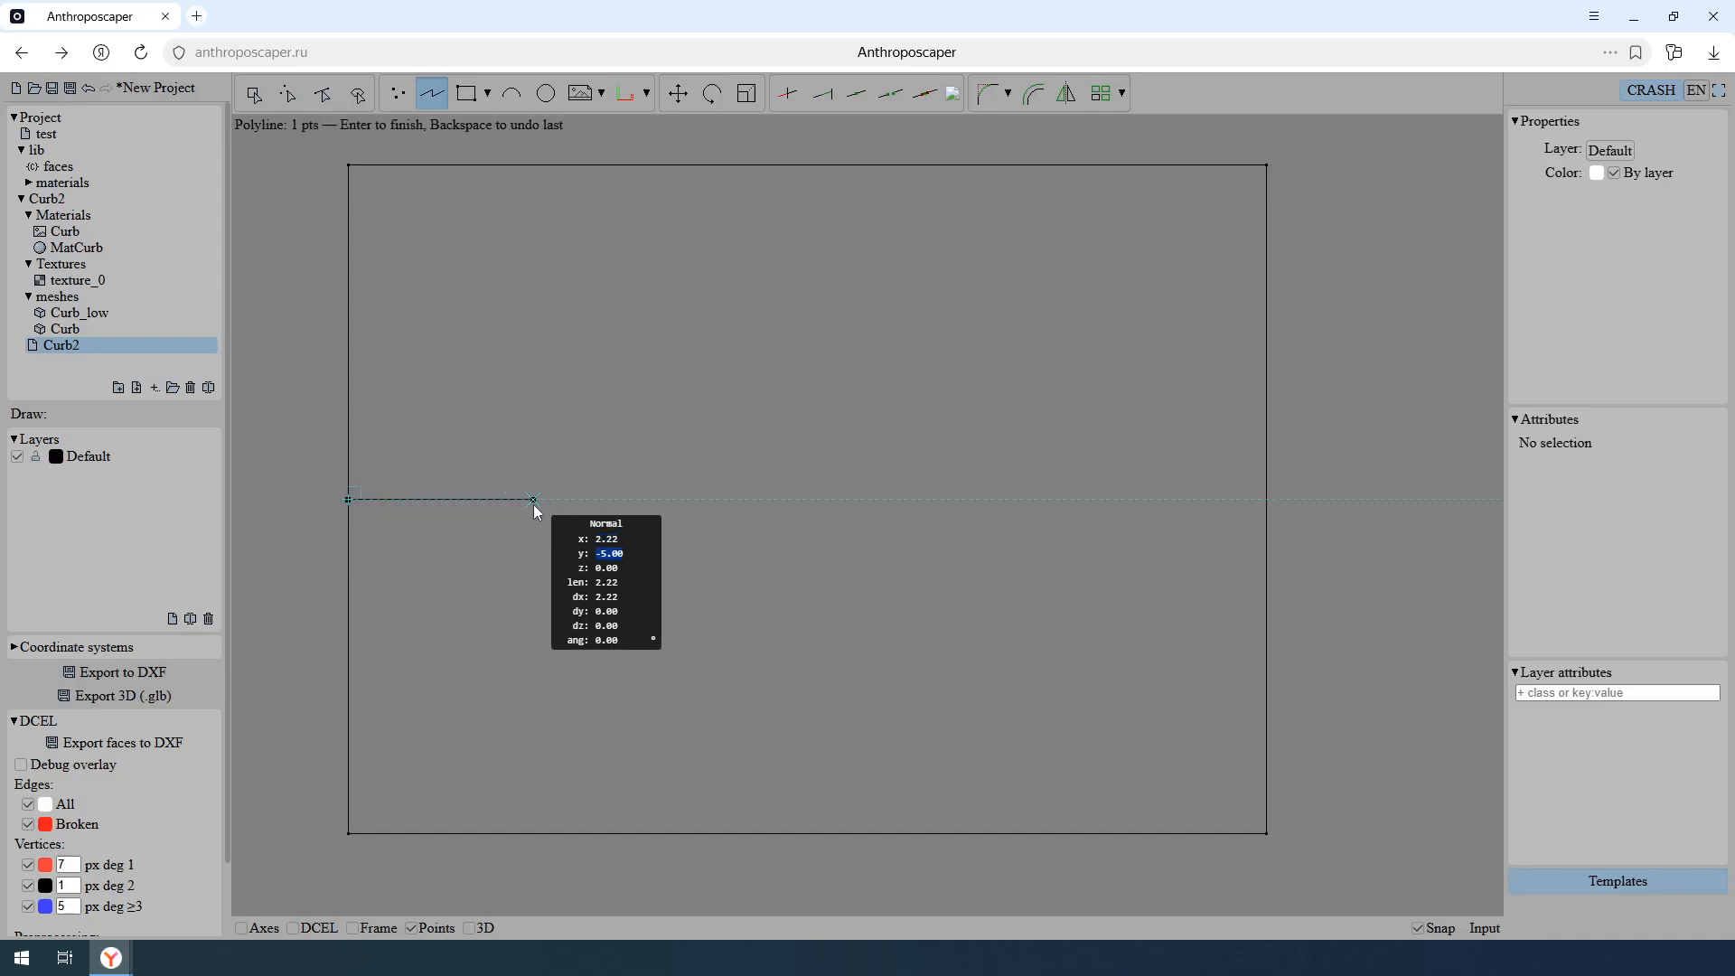
key("Tab")
type("3.5")
key("Return")
- Assign the class grass to the outer face above the polyline and arc
key("f")
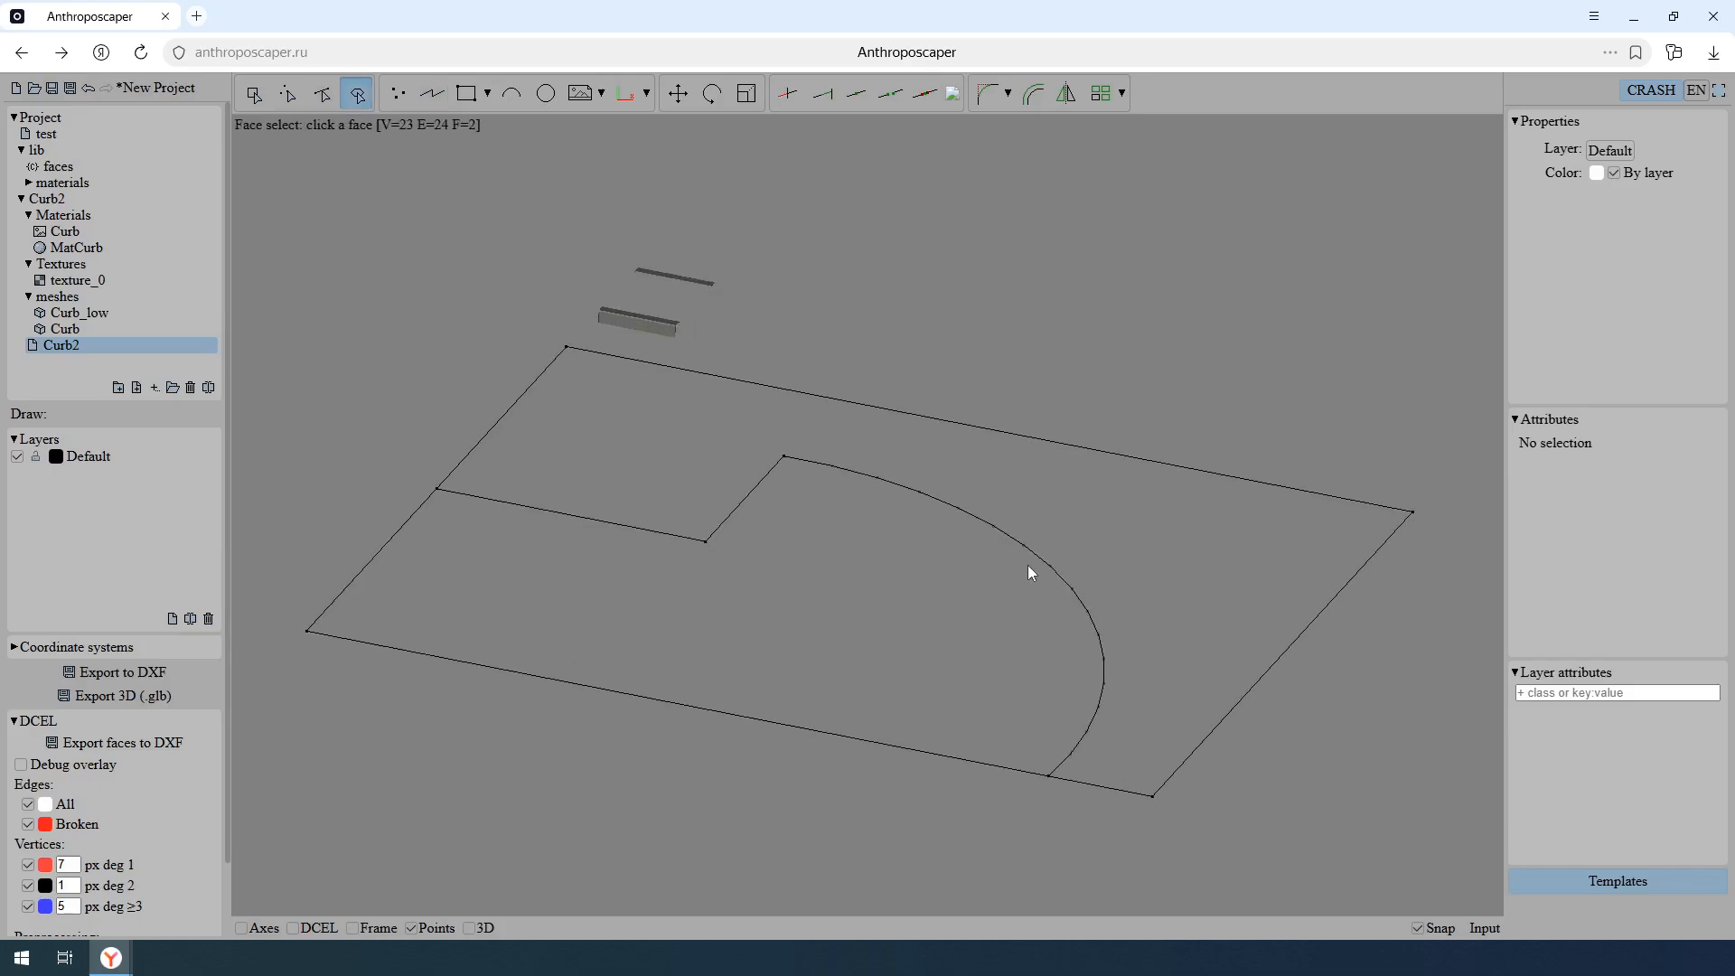
left_click(1027, 503)
left_click(1575, 441)
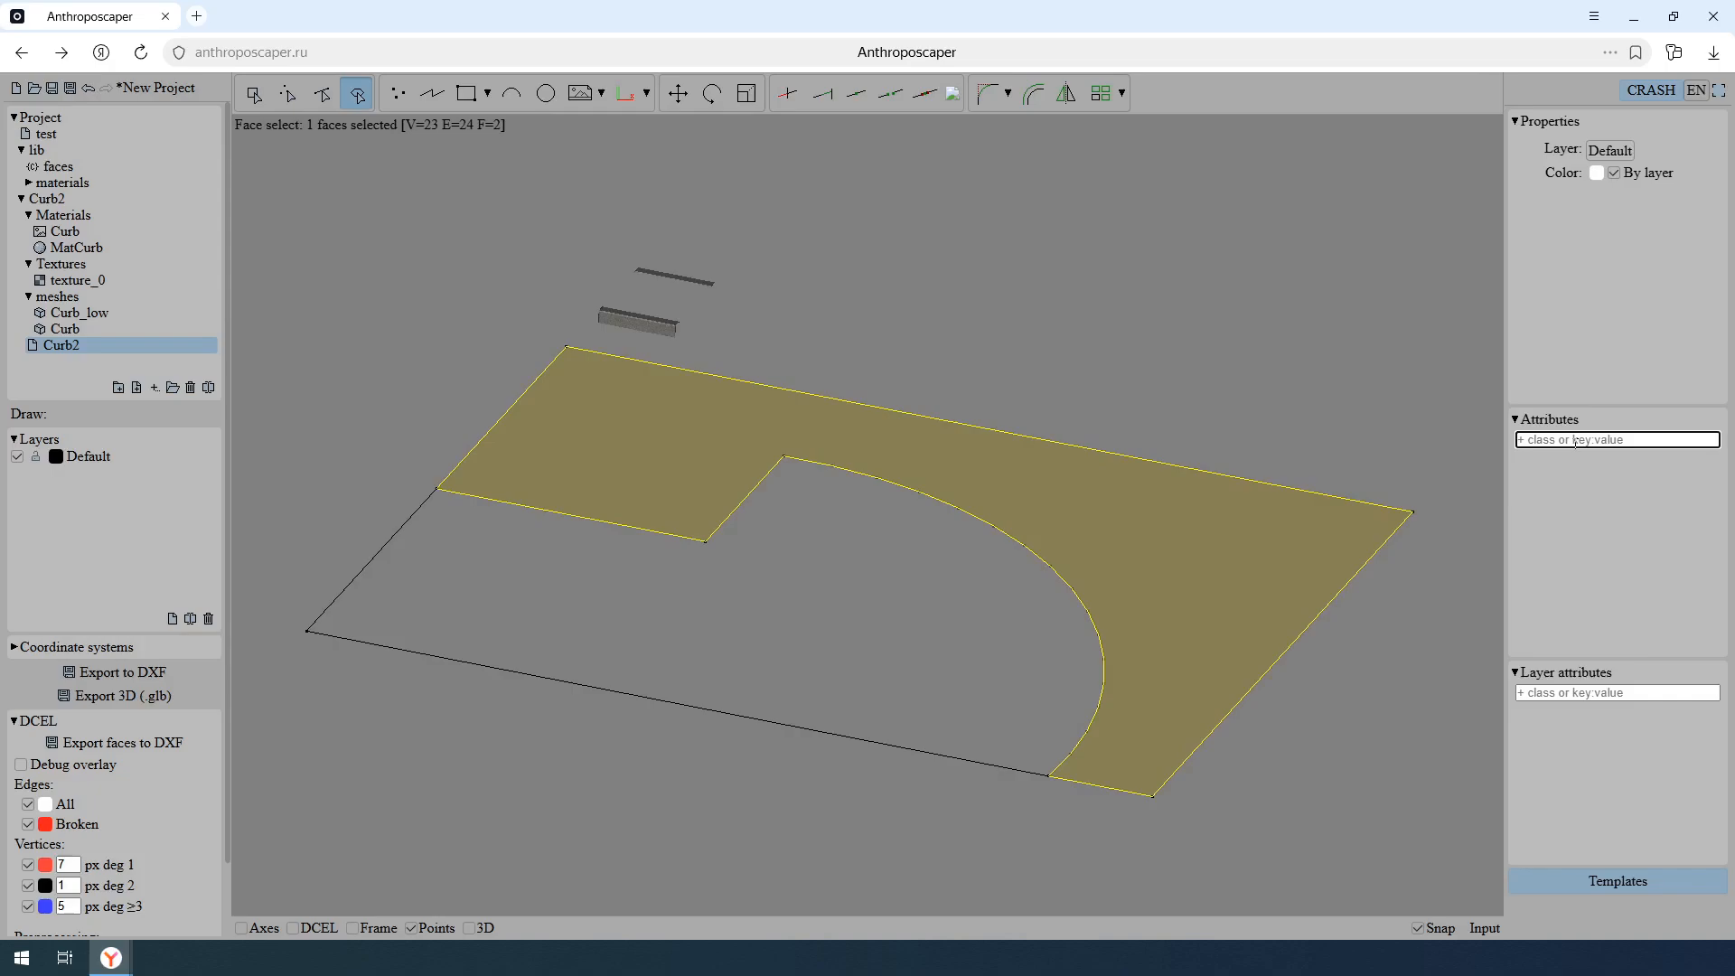
type("grass")
key("Return")
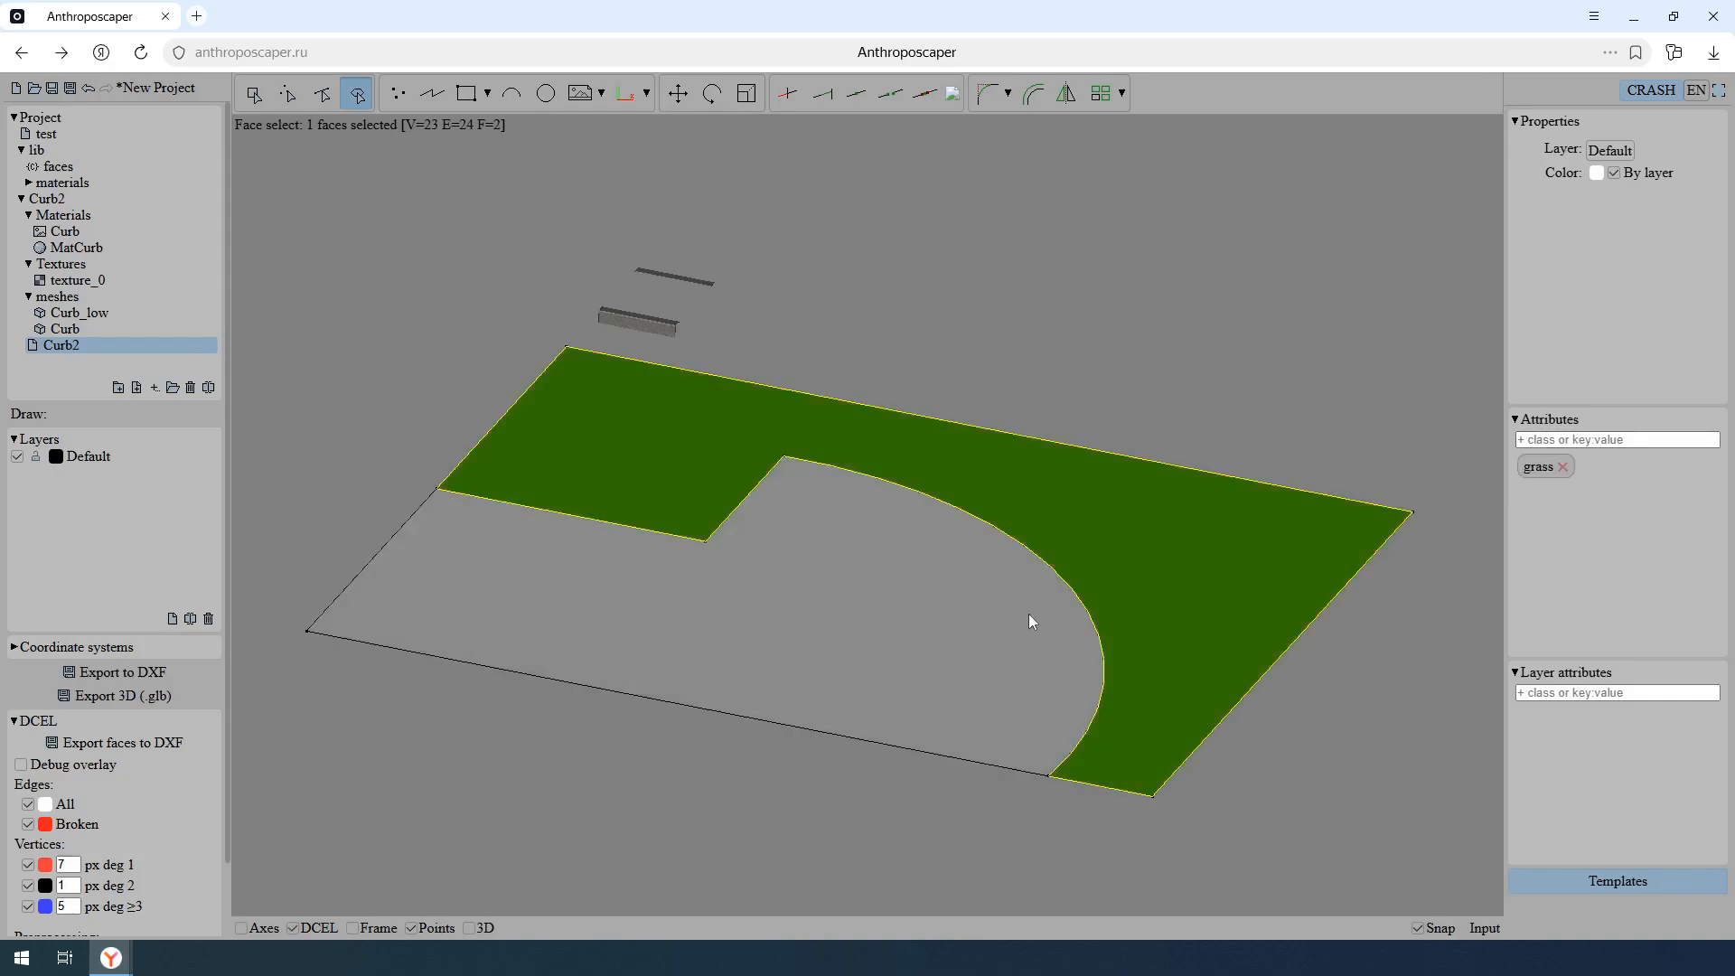
- Assign the class road to the inner face enclosed by the polyline and arc, and clear the selection
left_click(1029, 617)
left_click(1599, 441)
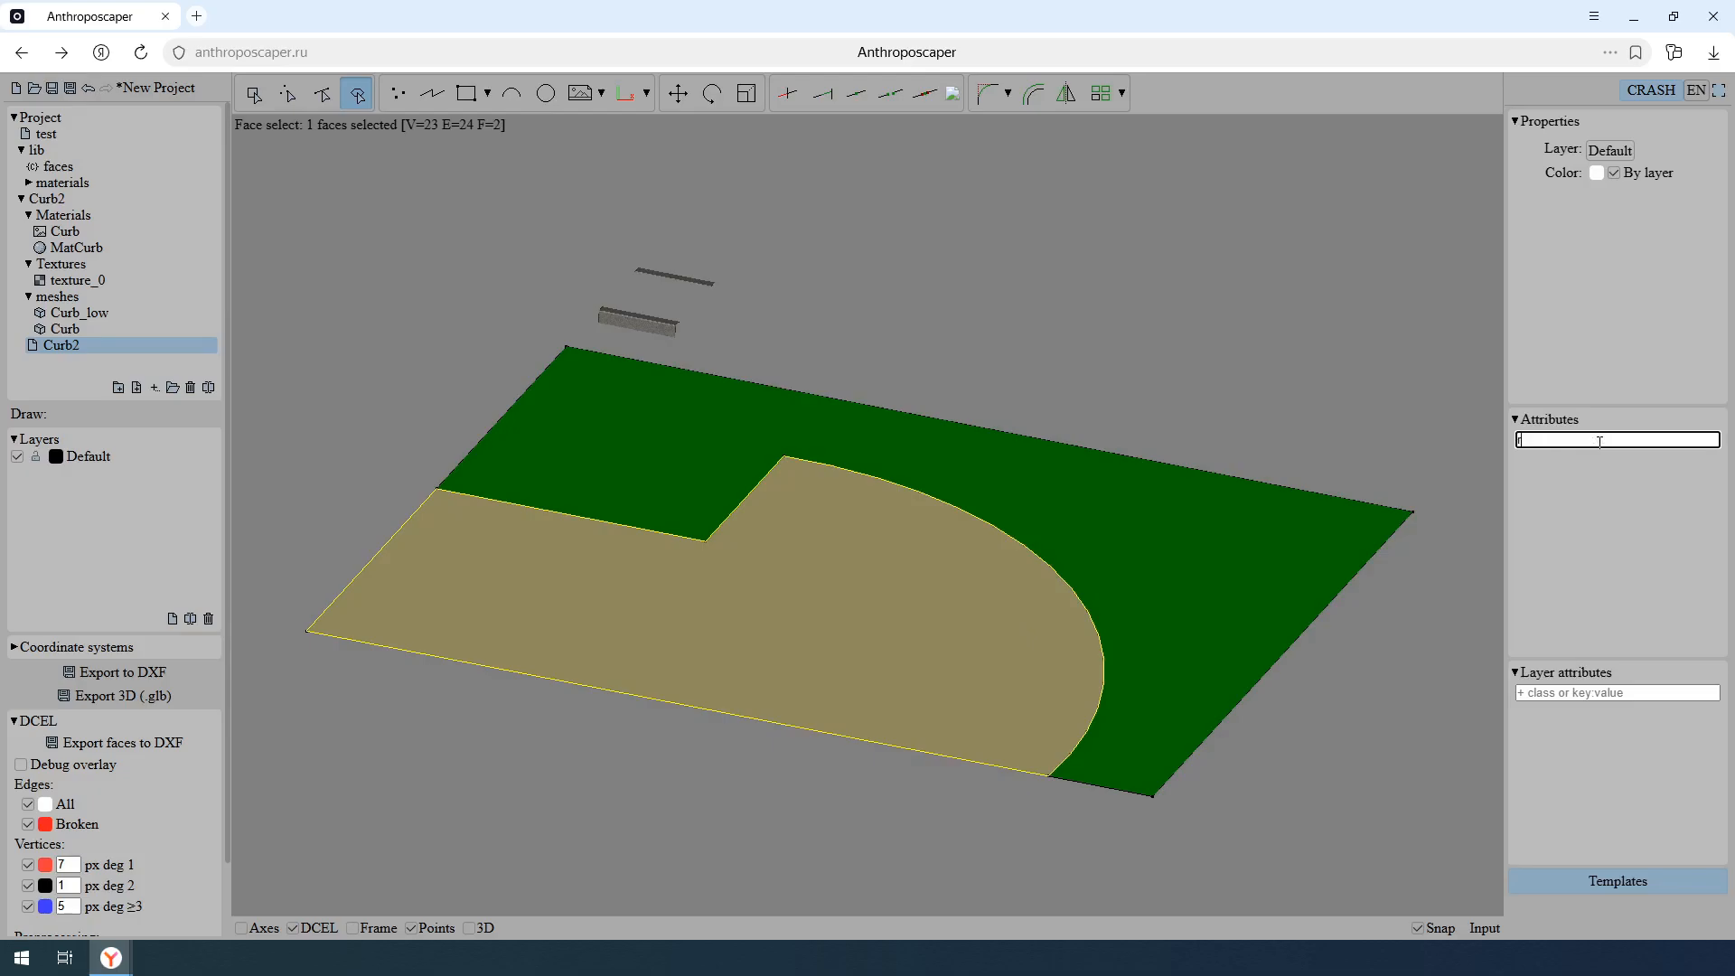
type("road")
key("Return")
key("Escape")
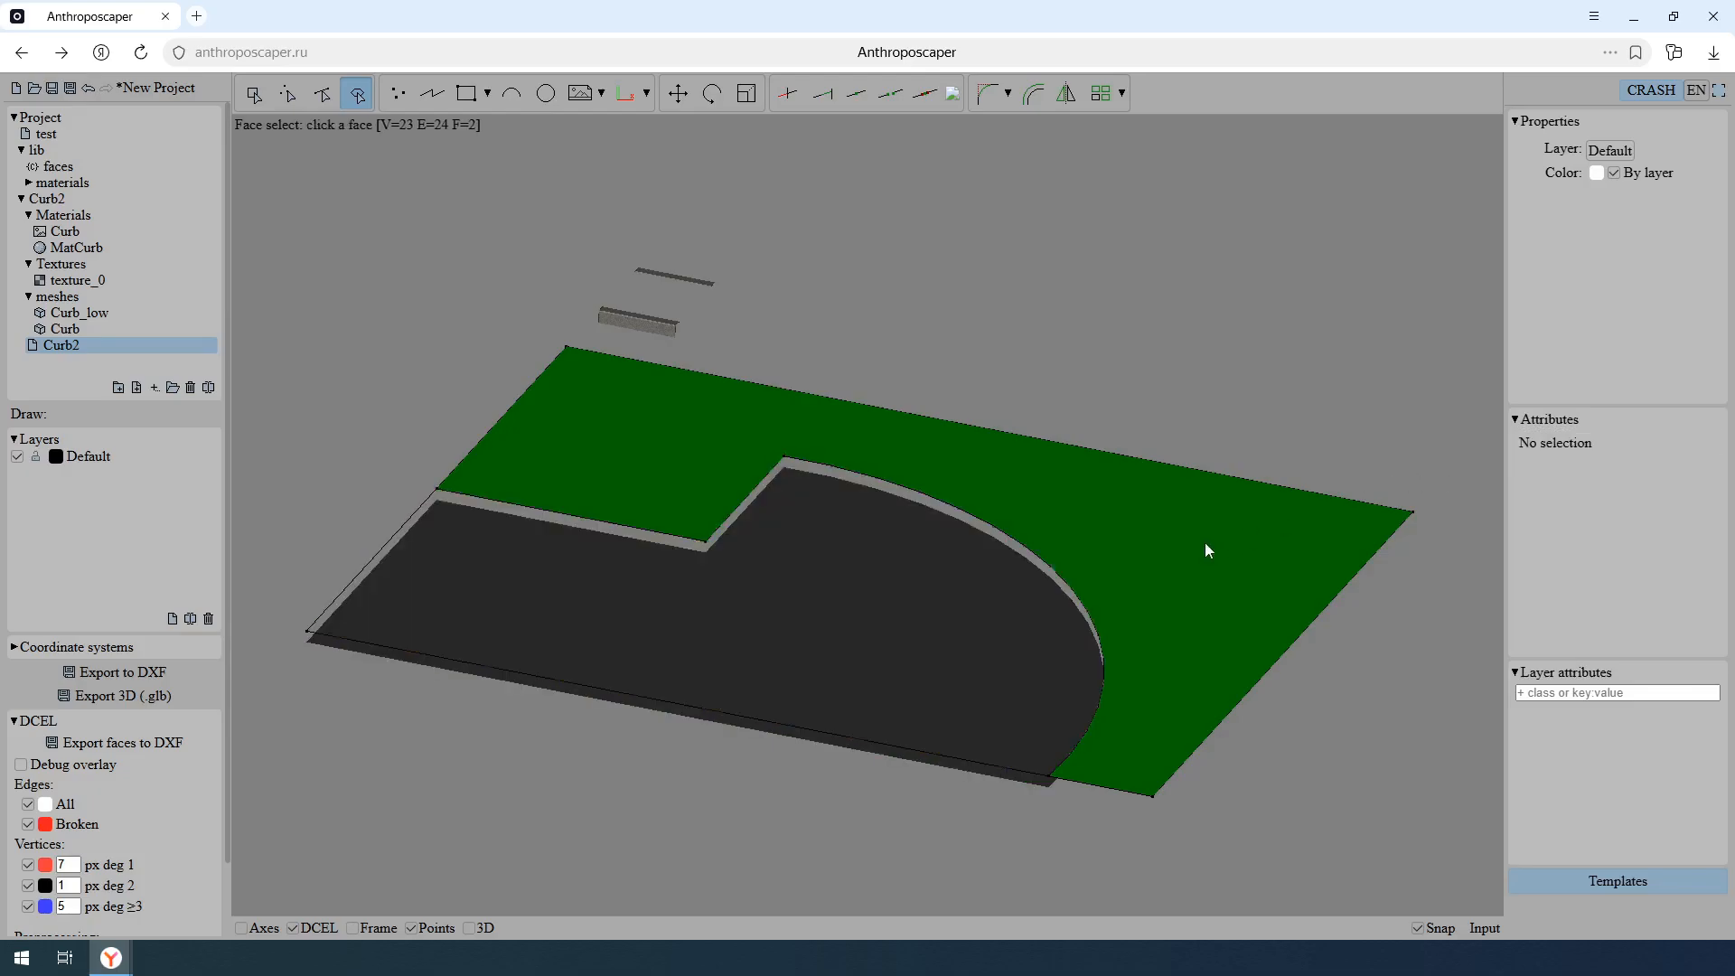
- Turn off the DCEL display and save the project
key("d")
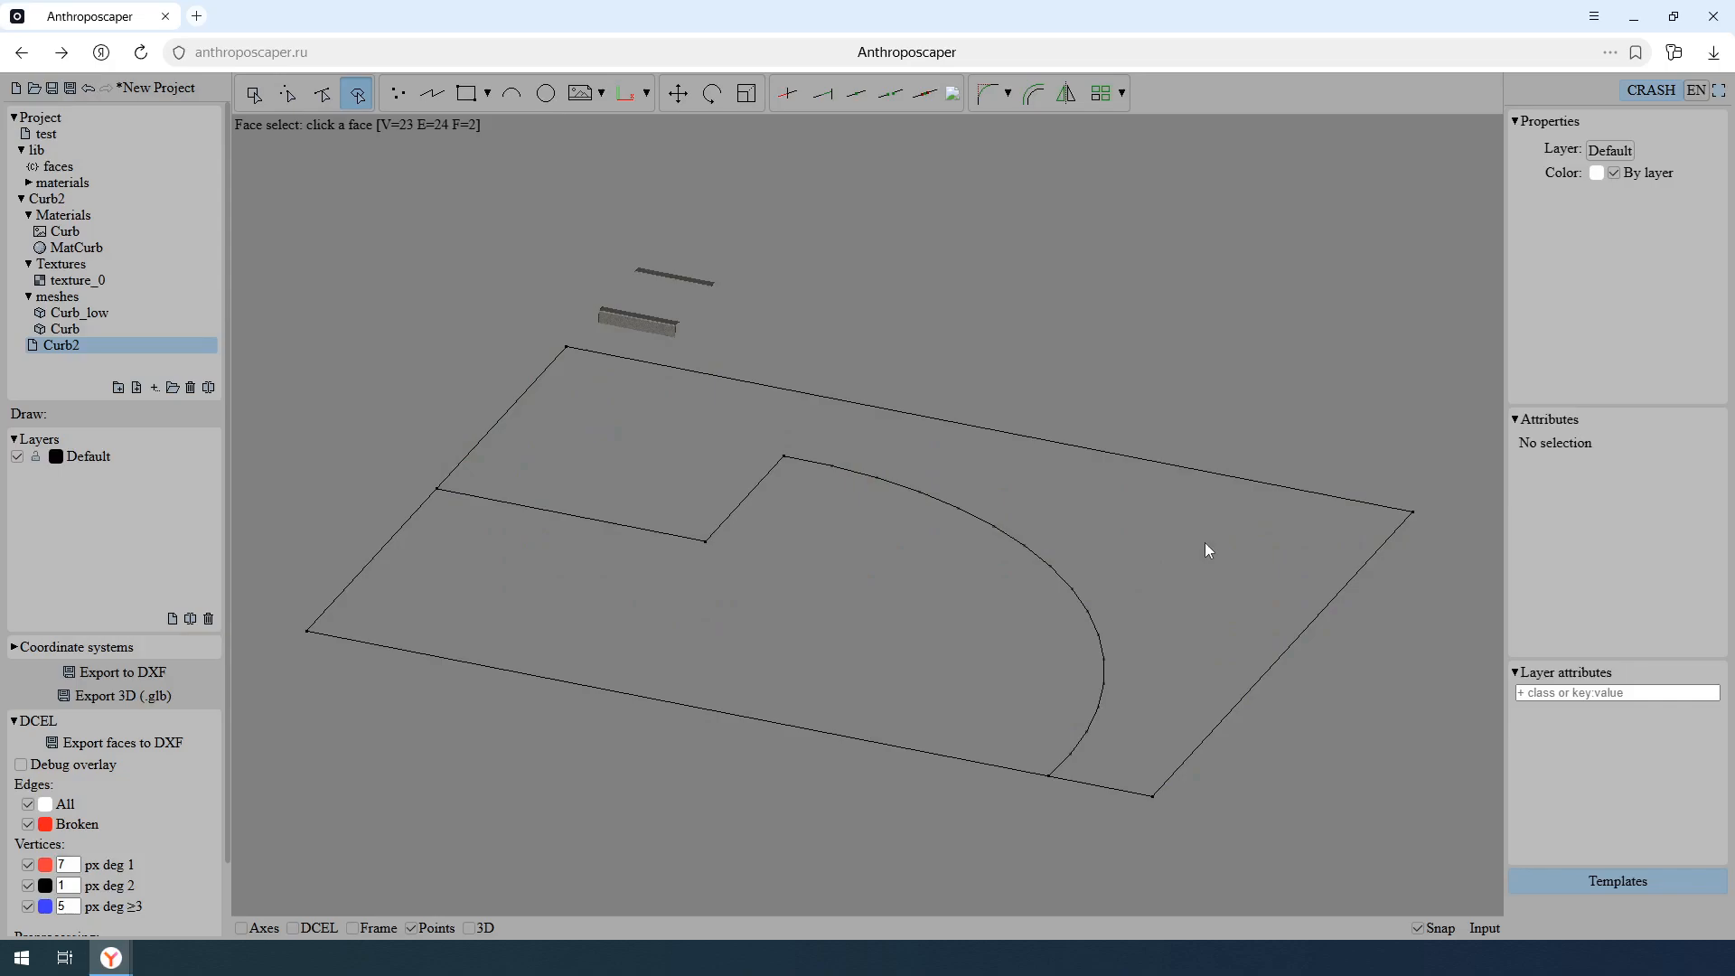
key("ctrl+s")
- Start a rectangle around the curb nearest the grass-and-road outline, with its first corner at x 0, y 0.5
scroll(916, 522, "up", 5)
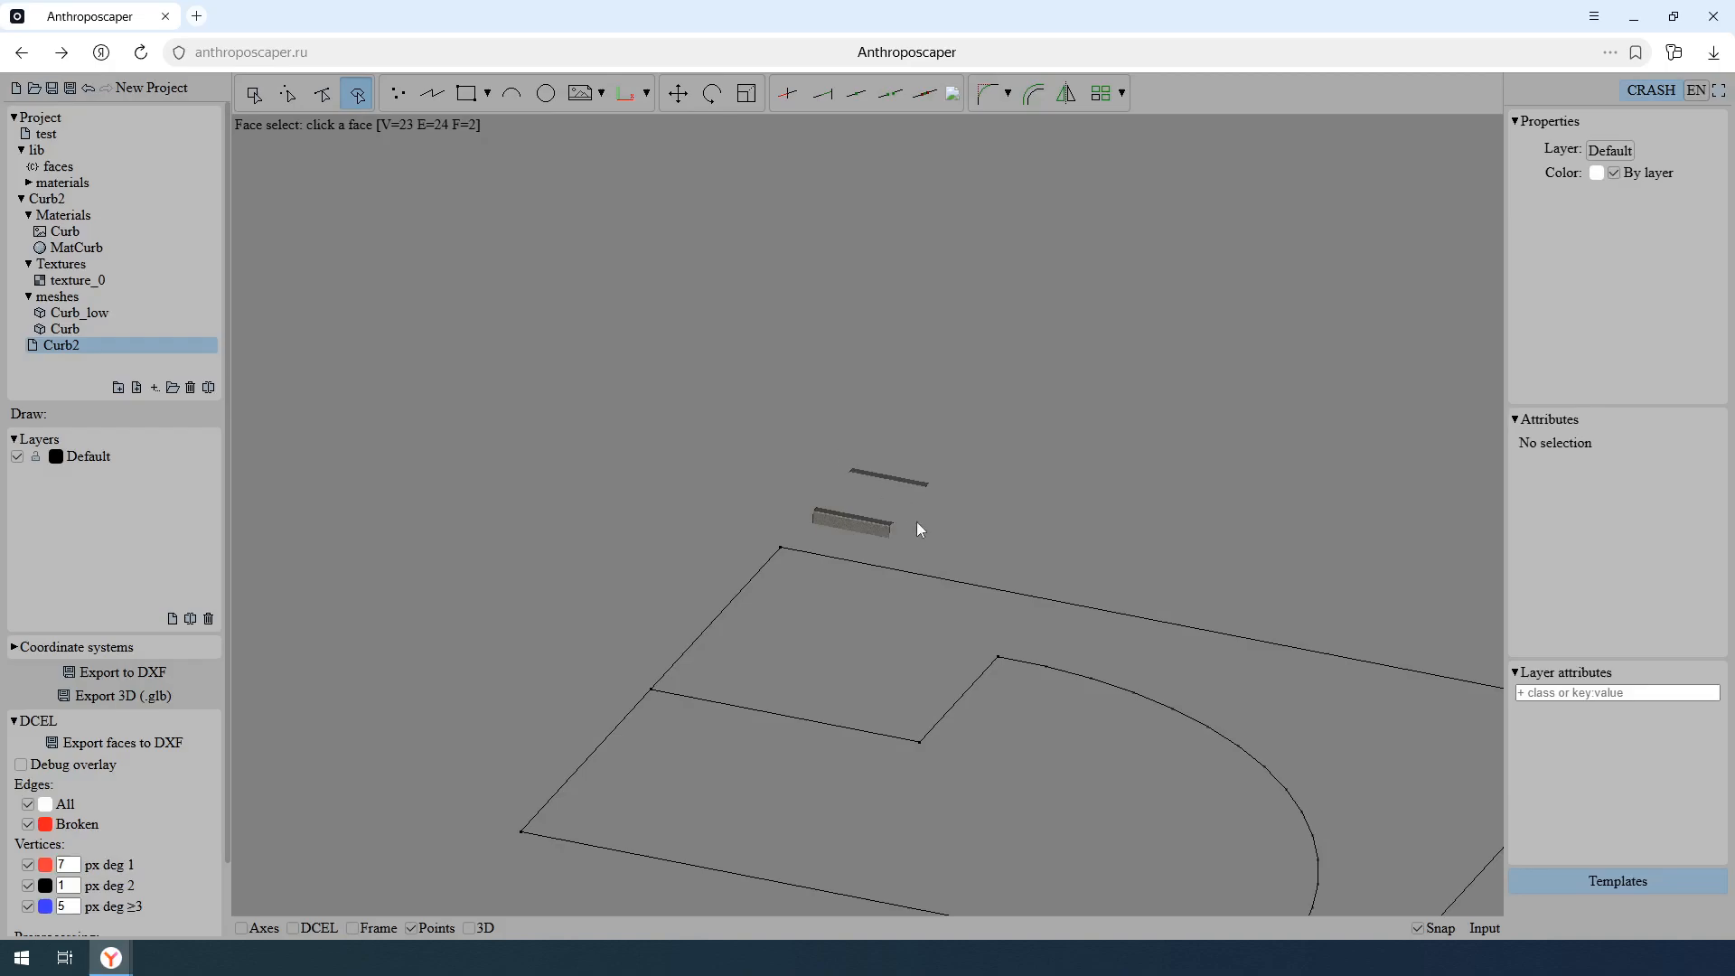
scroll(918, 531, "up", 2)
key("t")
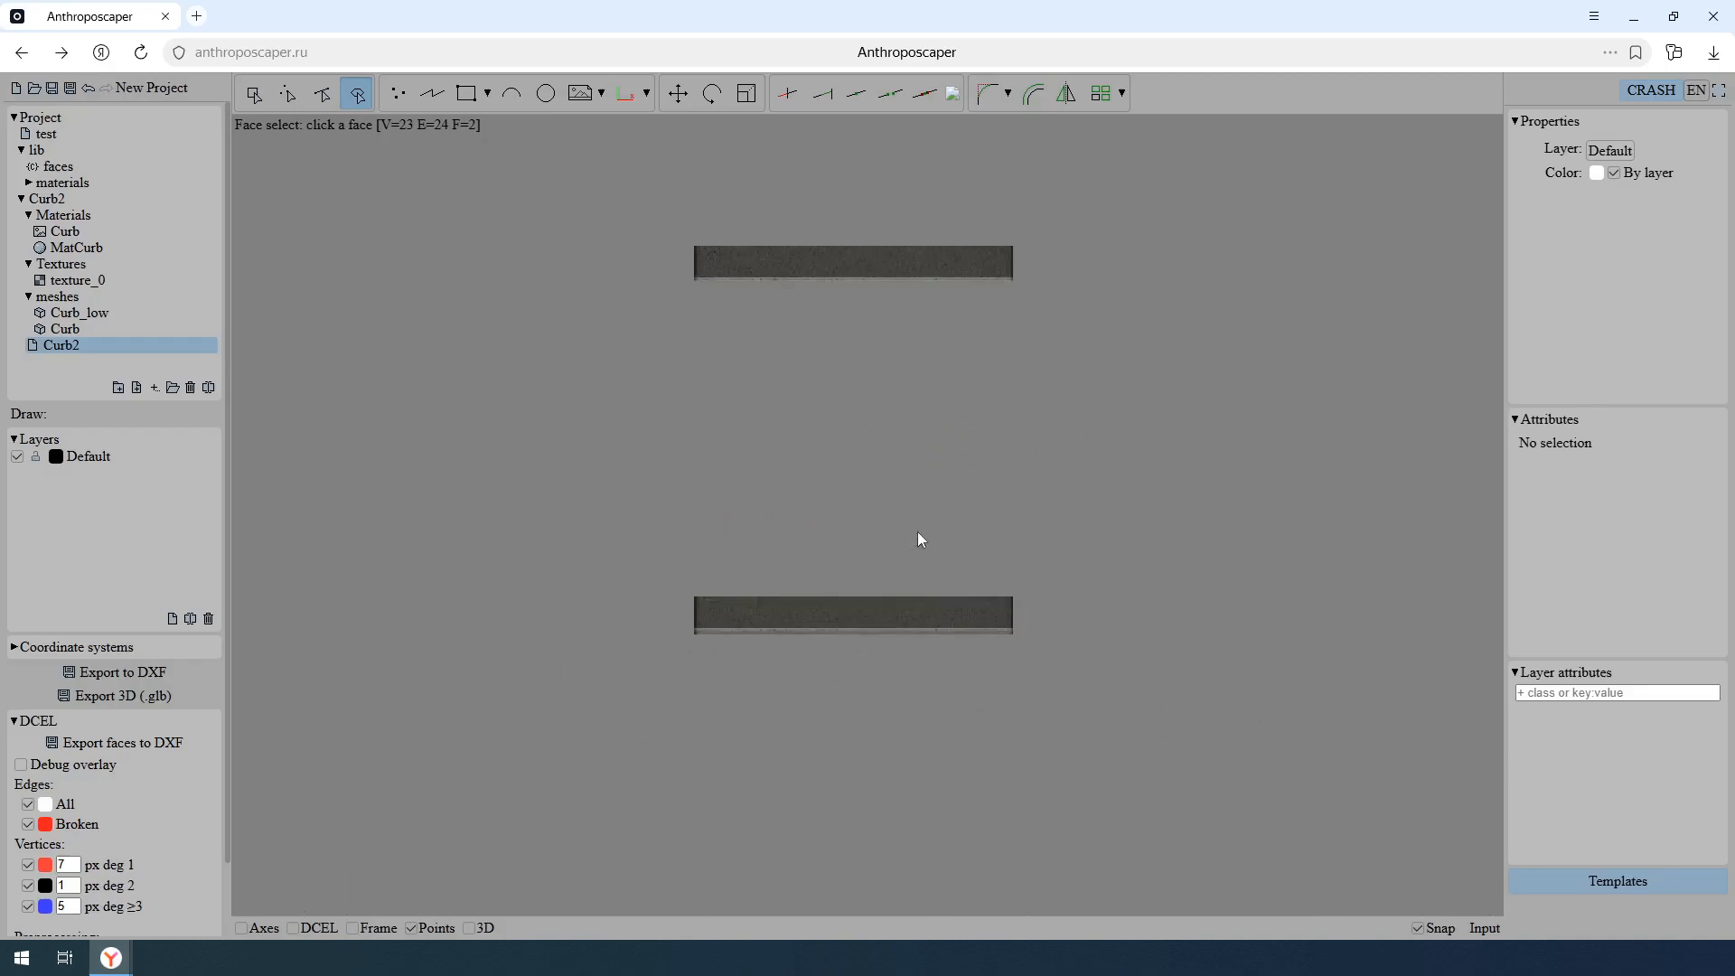
middle_click_drag(918, 531, 909, 418)
left_click(466, 93)
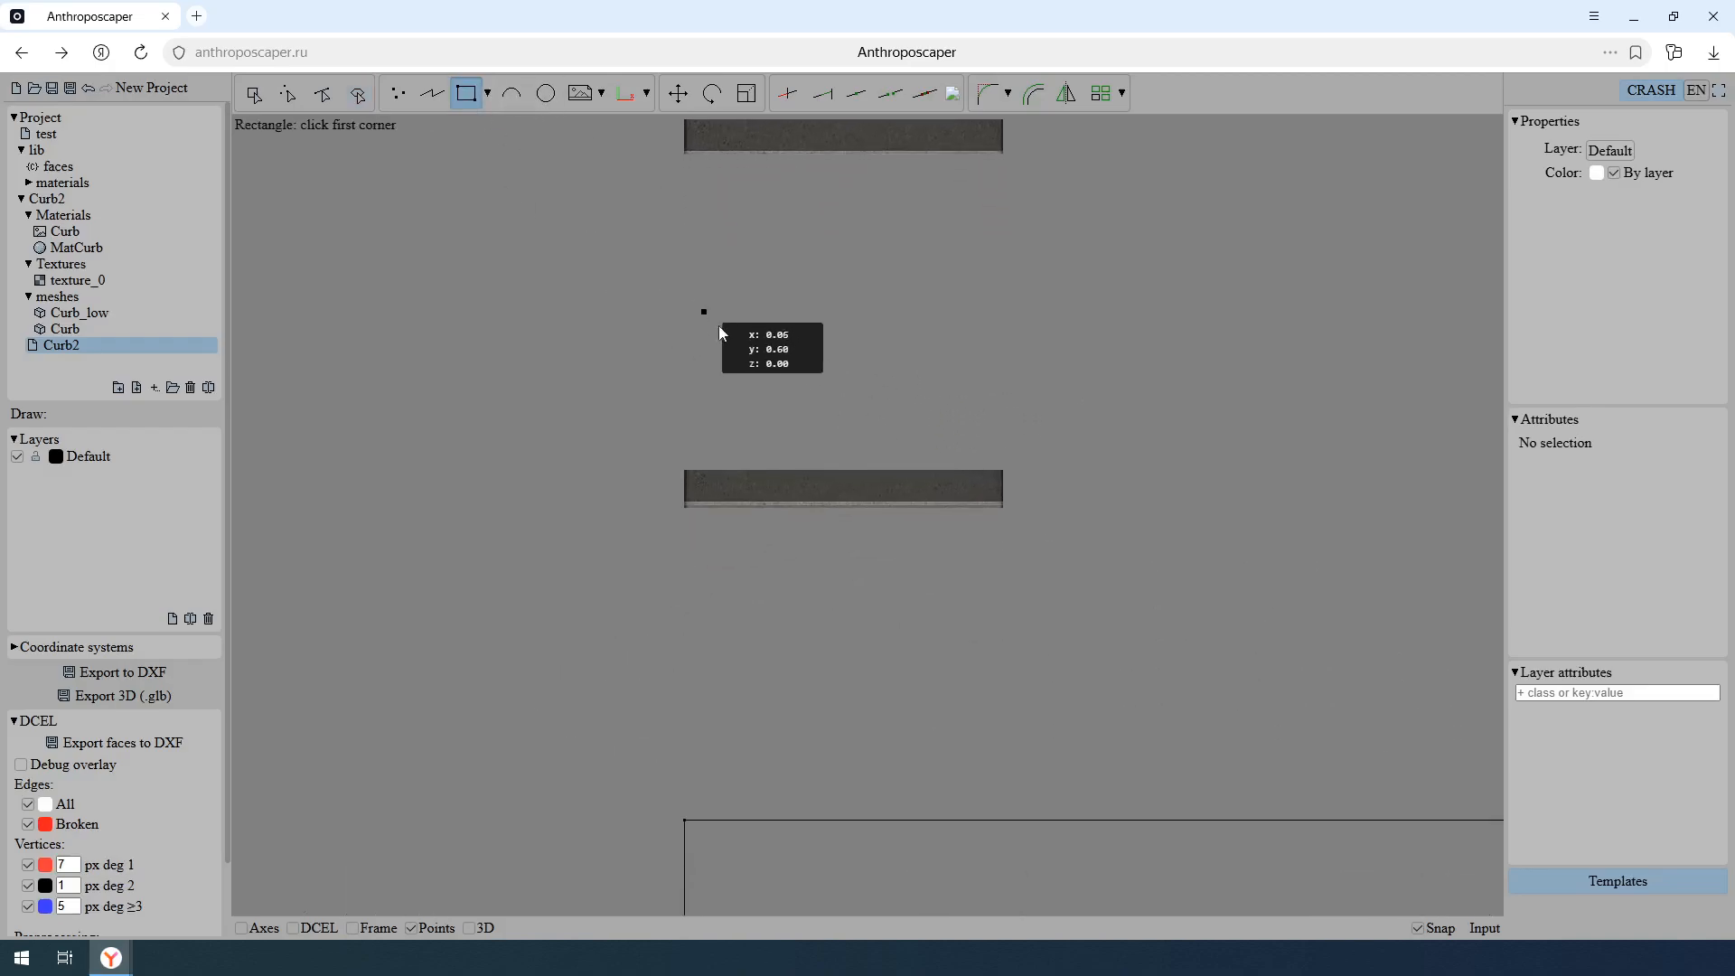
type("0")
key("Tab")
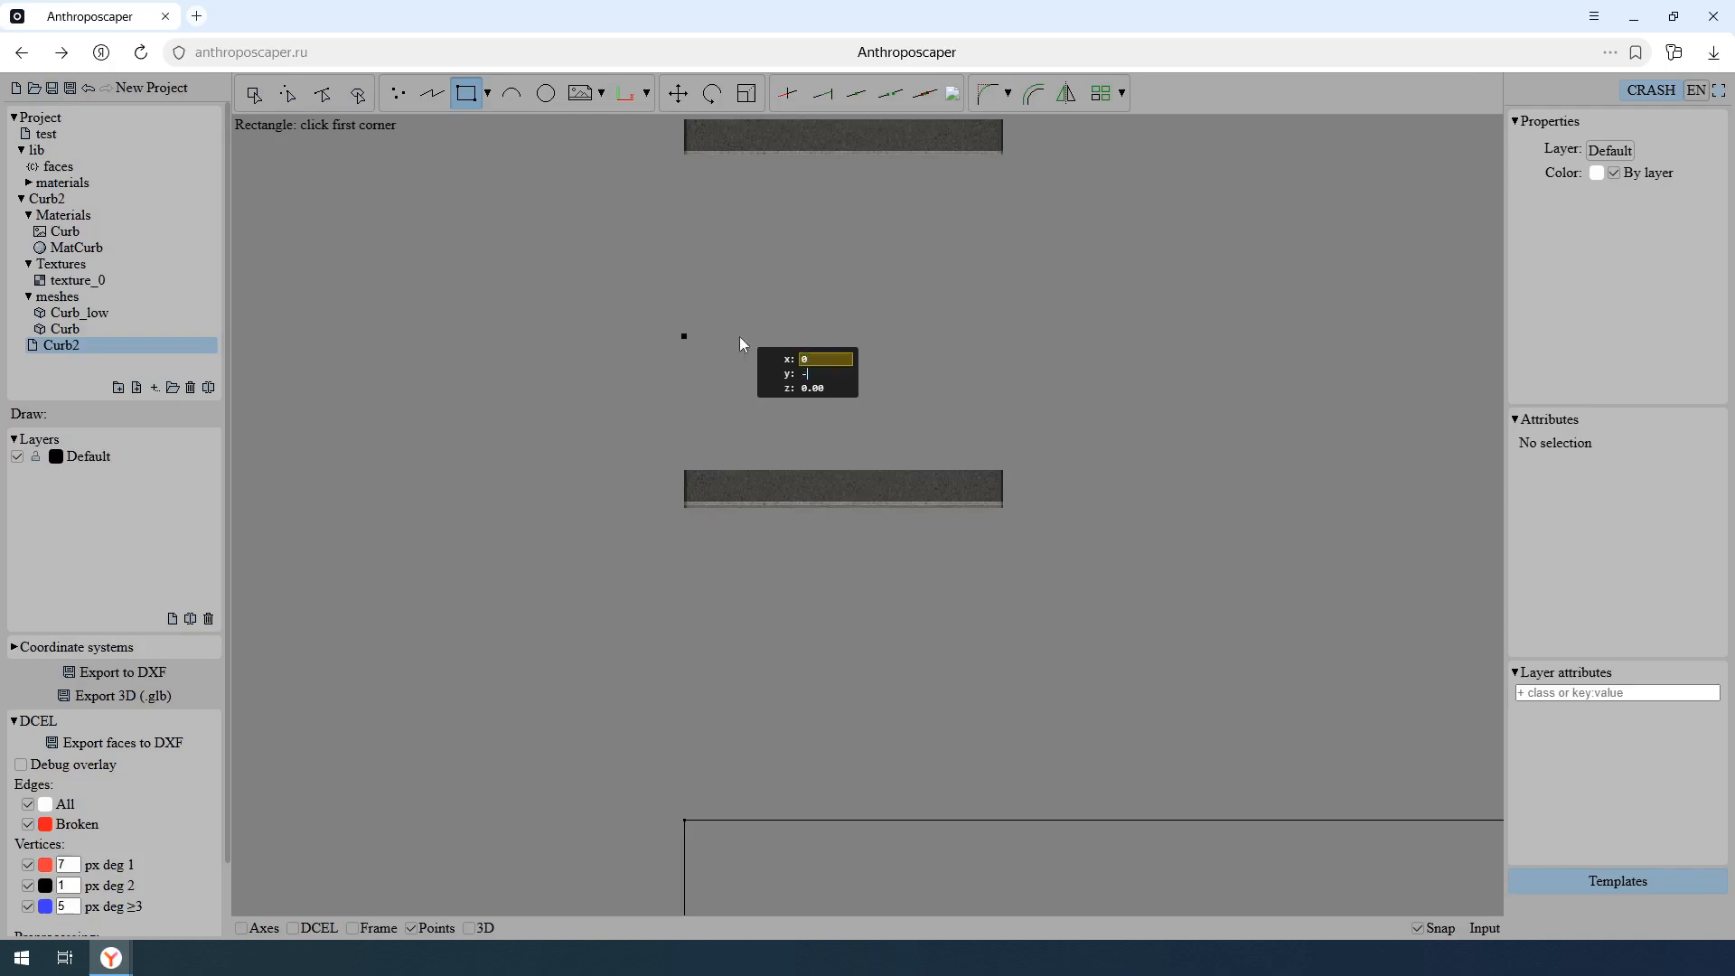
type("-.5")
type(".5")
key("Return")
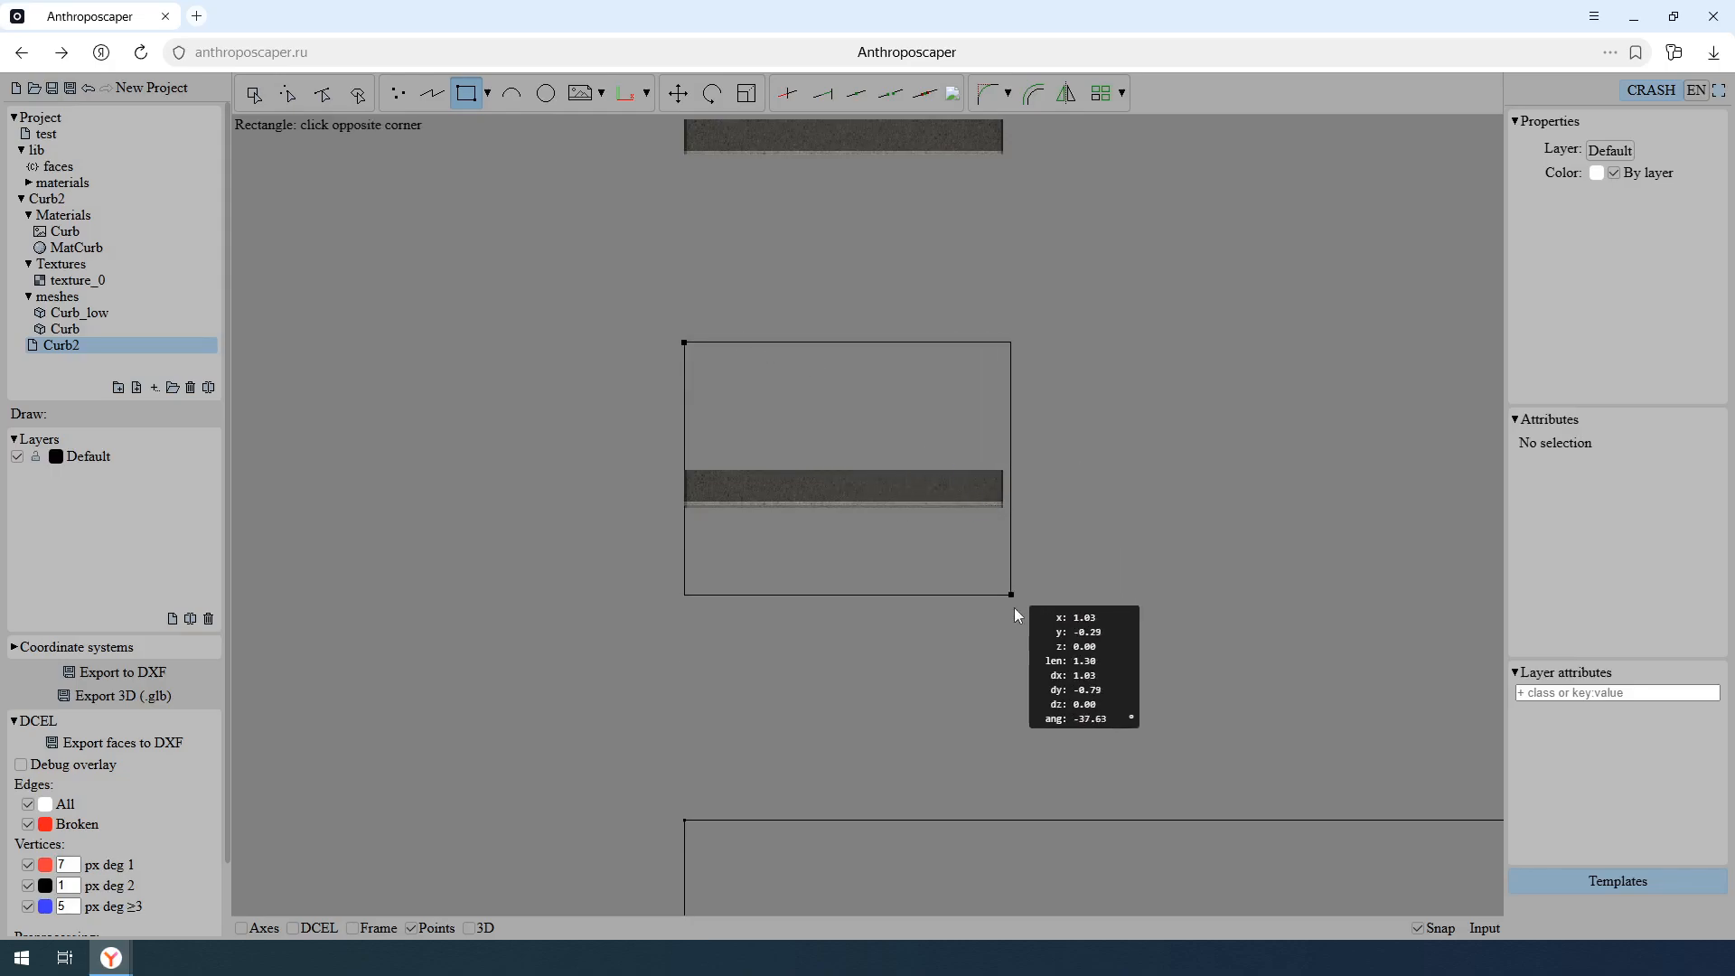
- Complete the rectangle around the curb with its opposite corner at x 1, y -0.5
key("Tab")
key("Tab")
key("shift+Tab")
key("shift+Tab")
key("shift+Tab")
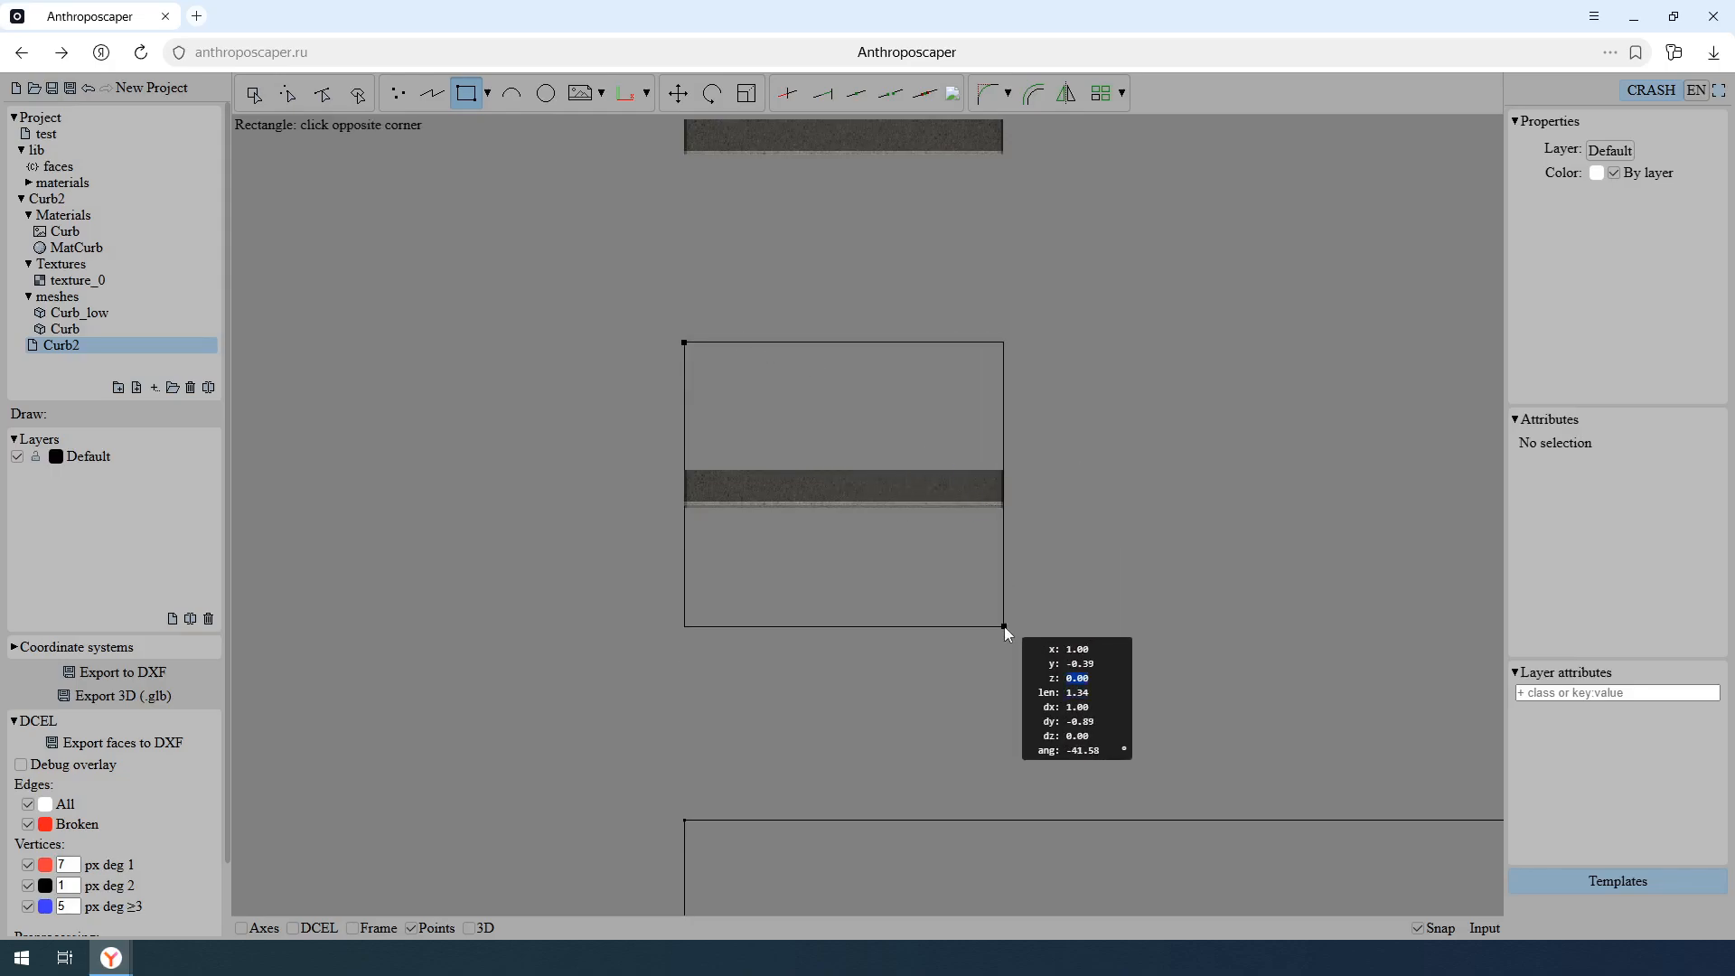
type("1")
key("Tab")
type("-.5")
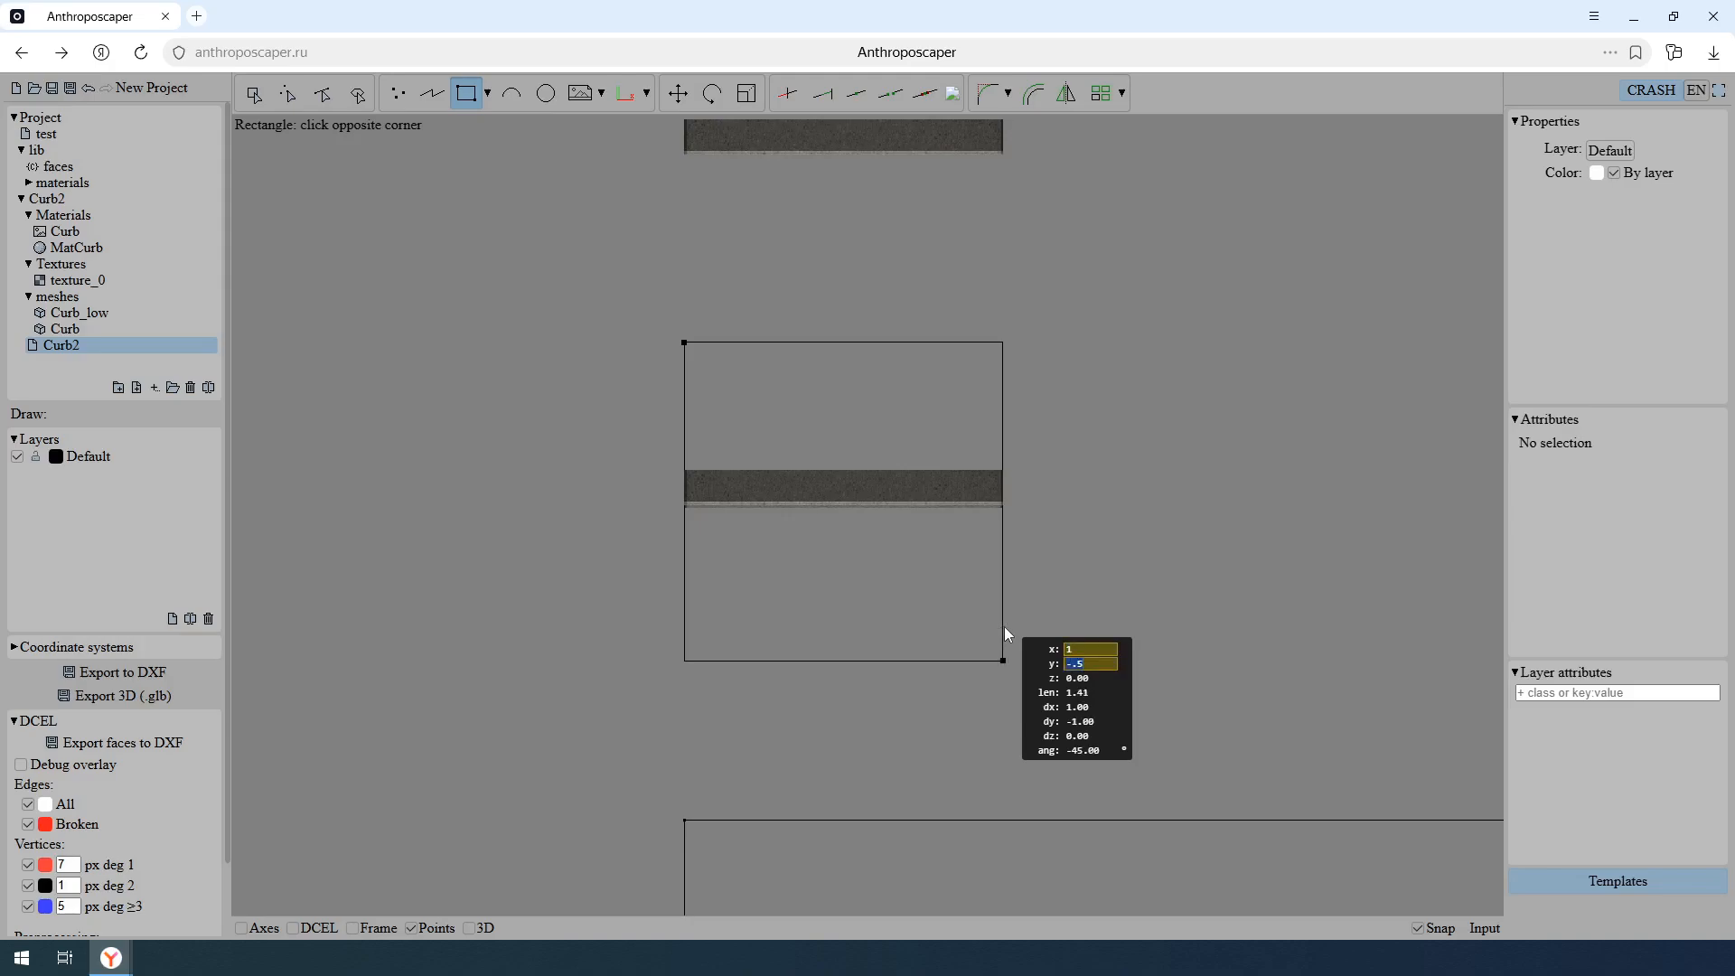
key("Return")
- Begin a polyline at x 0, y 0 on the edge of the rectangle around the curb
middle_click_drag(1162, 604, 1128, 604)
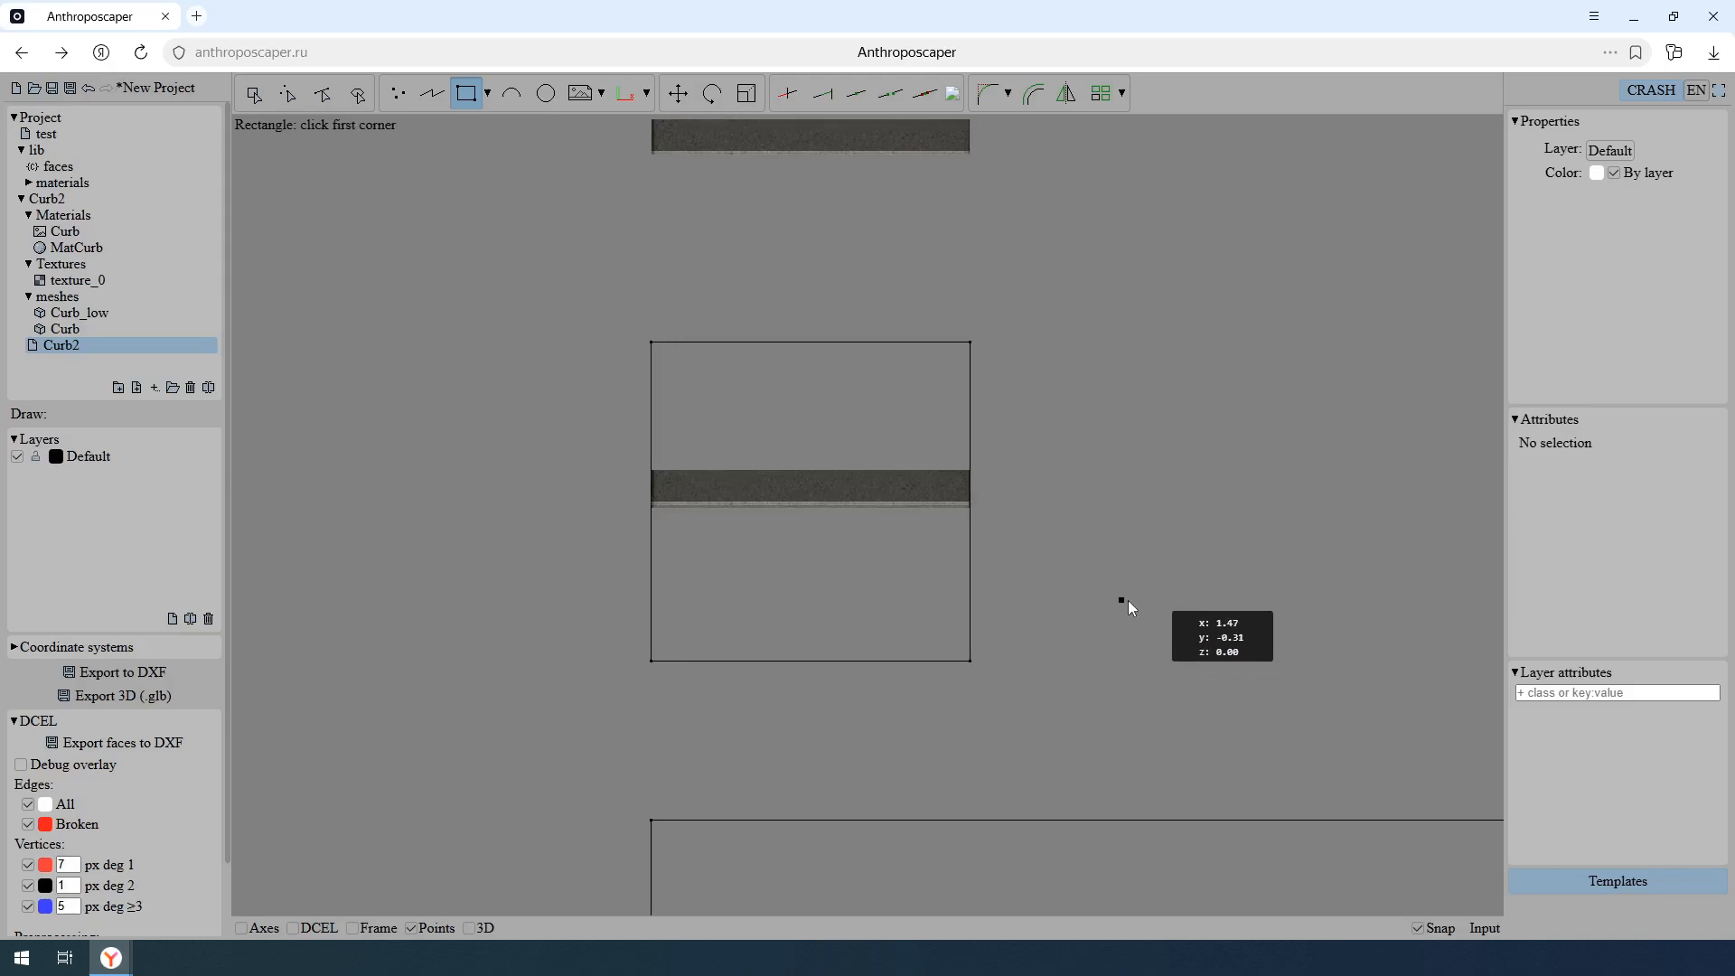
left_click(358, 94)
left_click(432, 95)
key("Tab")
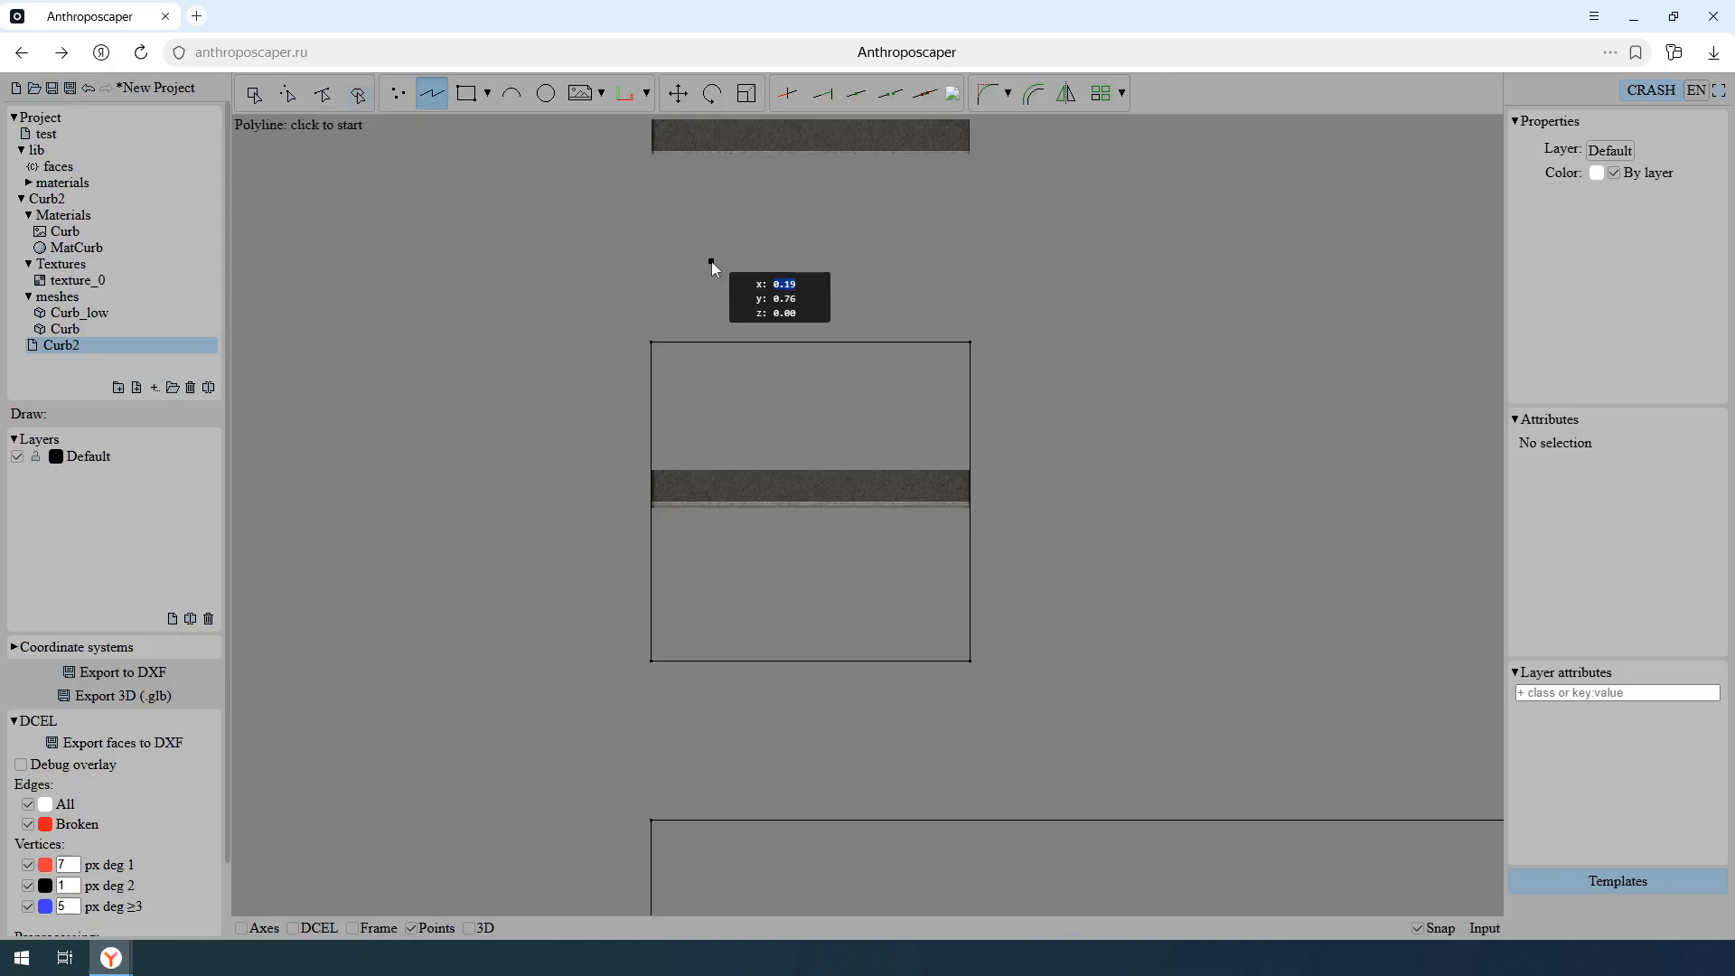
type("0")
key("Tab")
type("0")
- End the polyline at x 1, y 0 so it divides the small rectangle into two faces
key("Tab")
key("Return")
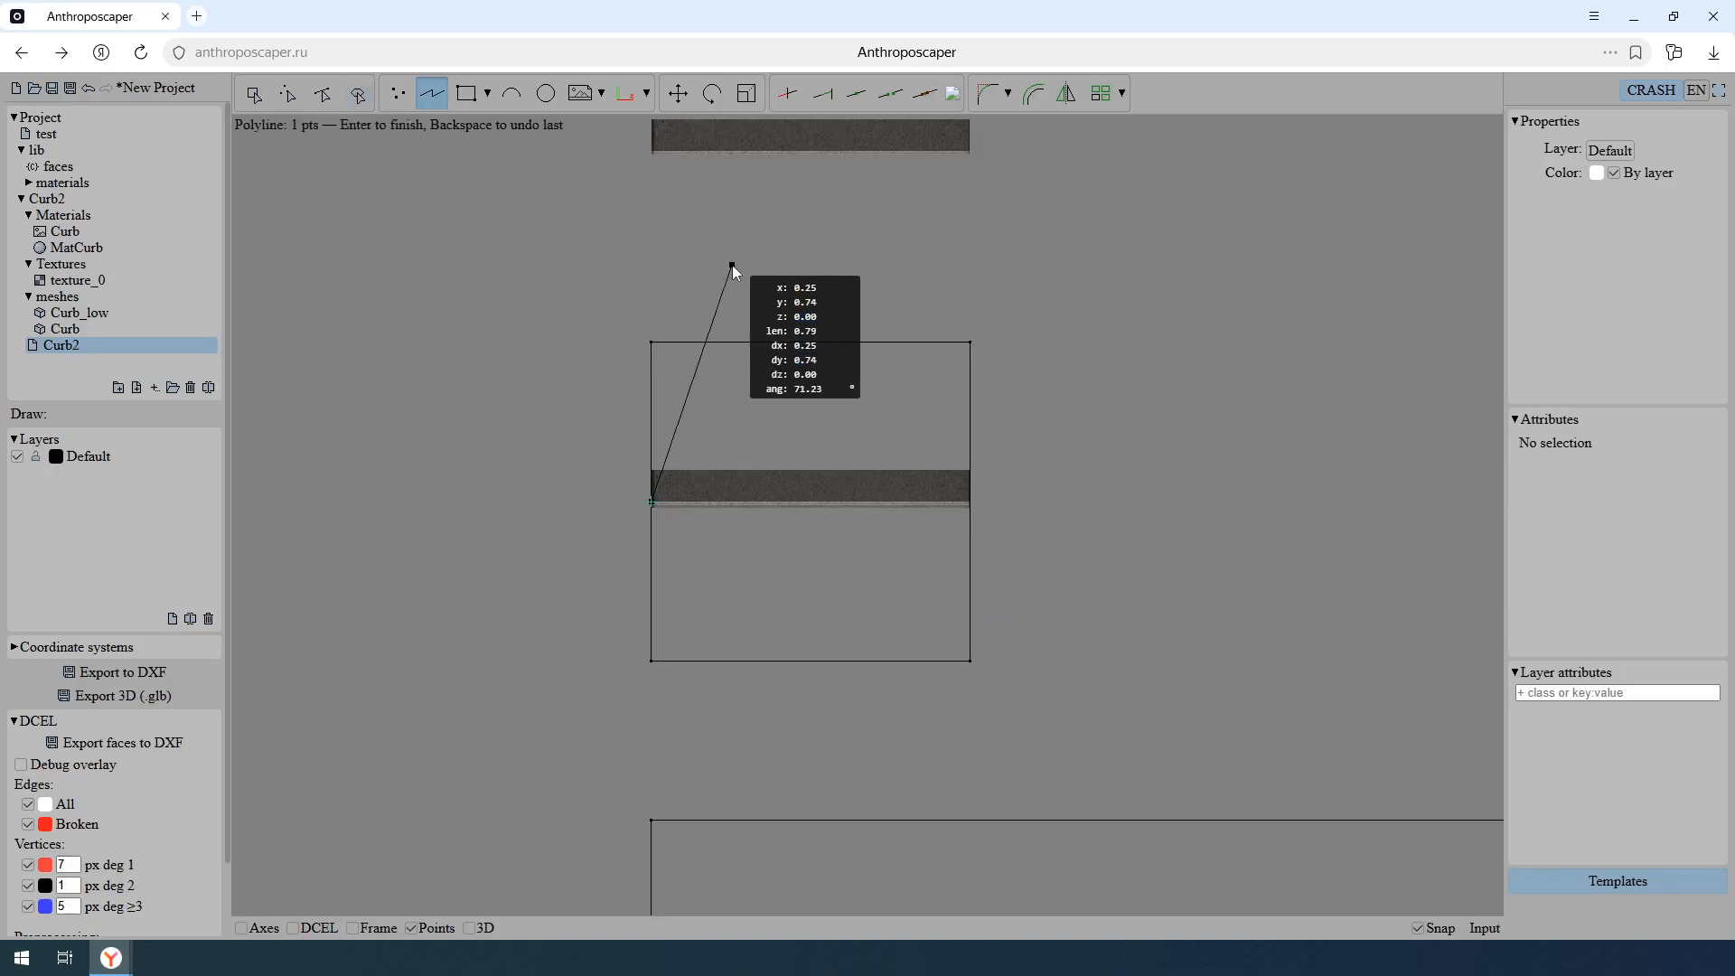
key("Tab")
type("1")
key("Tab")
type("0")
key("Return")
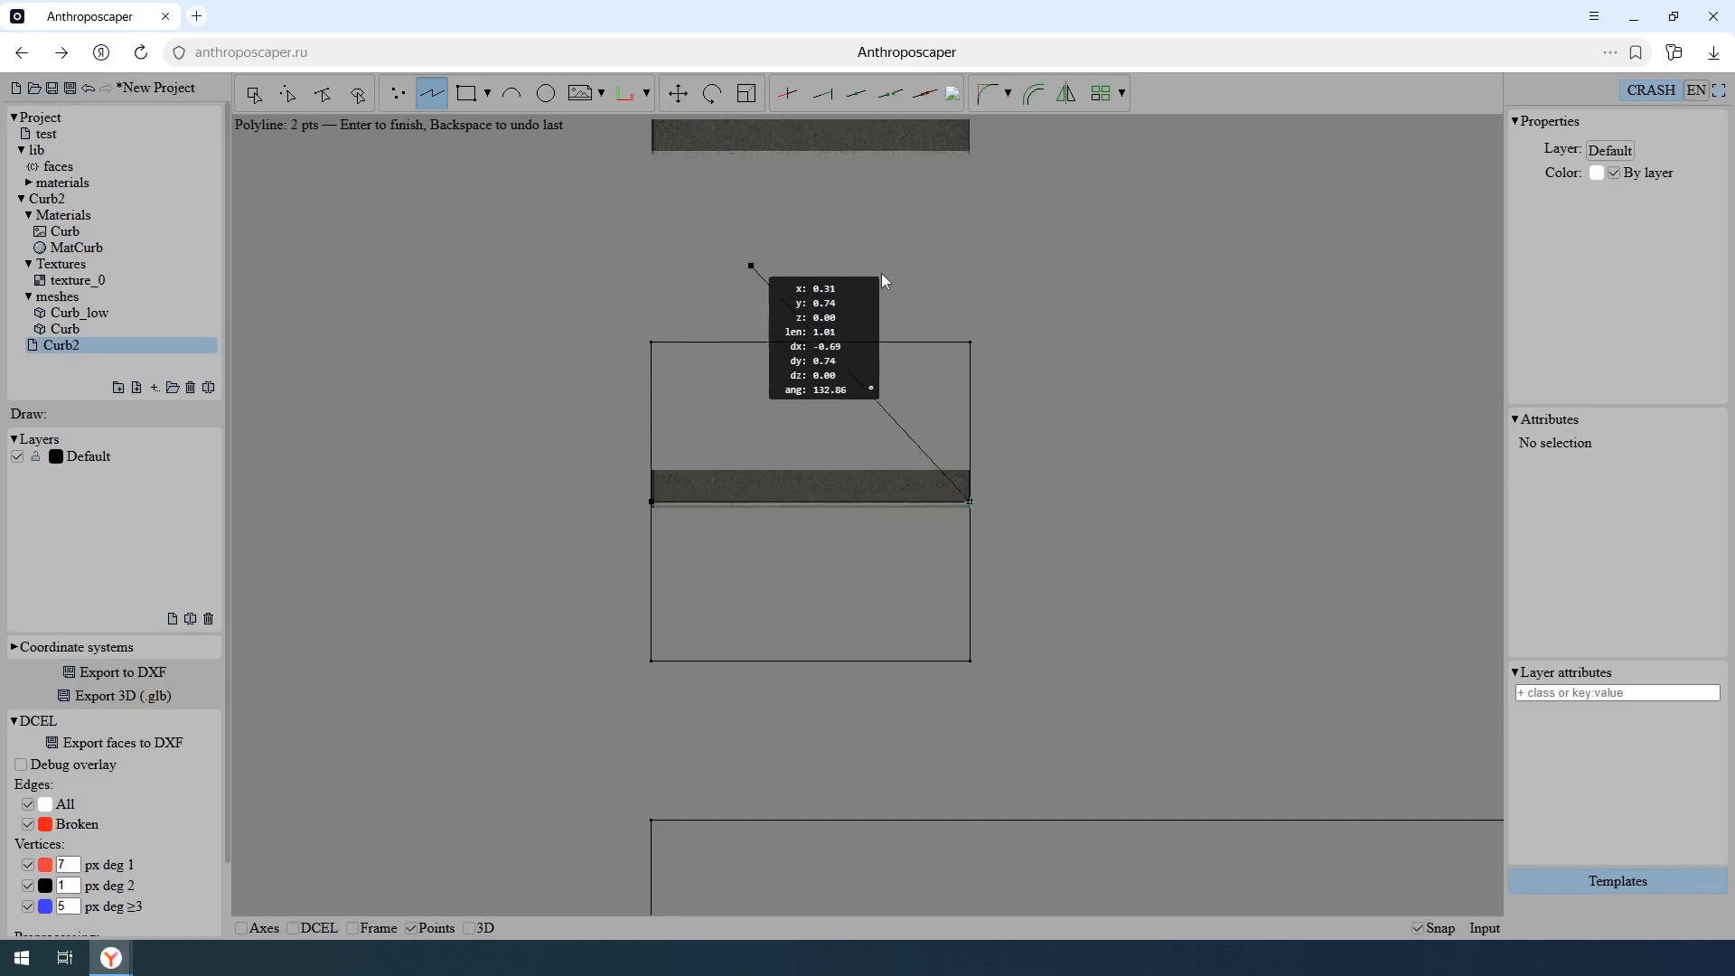
key("Return")
key("Escape")
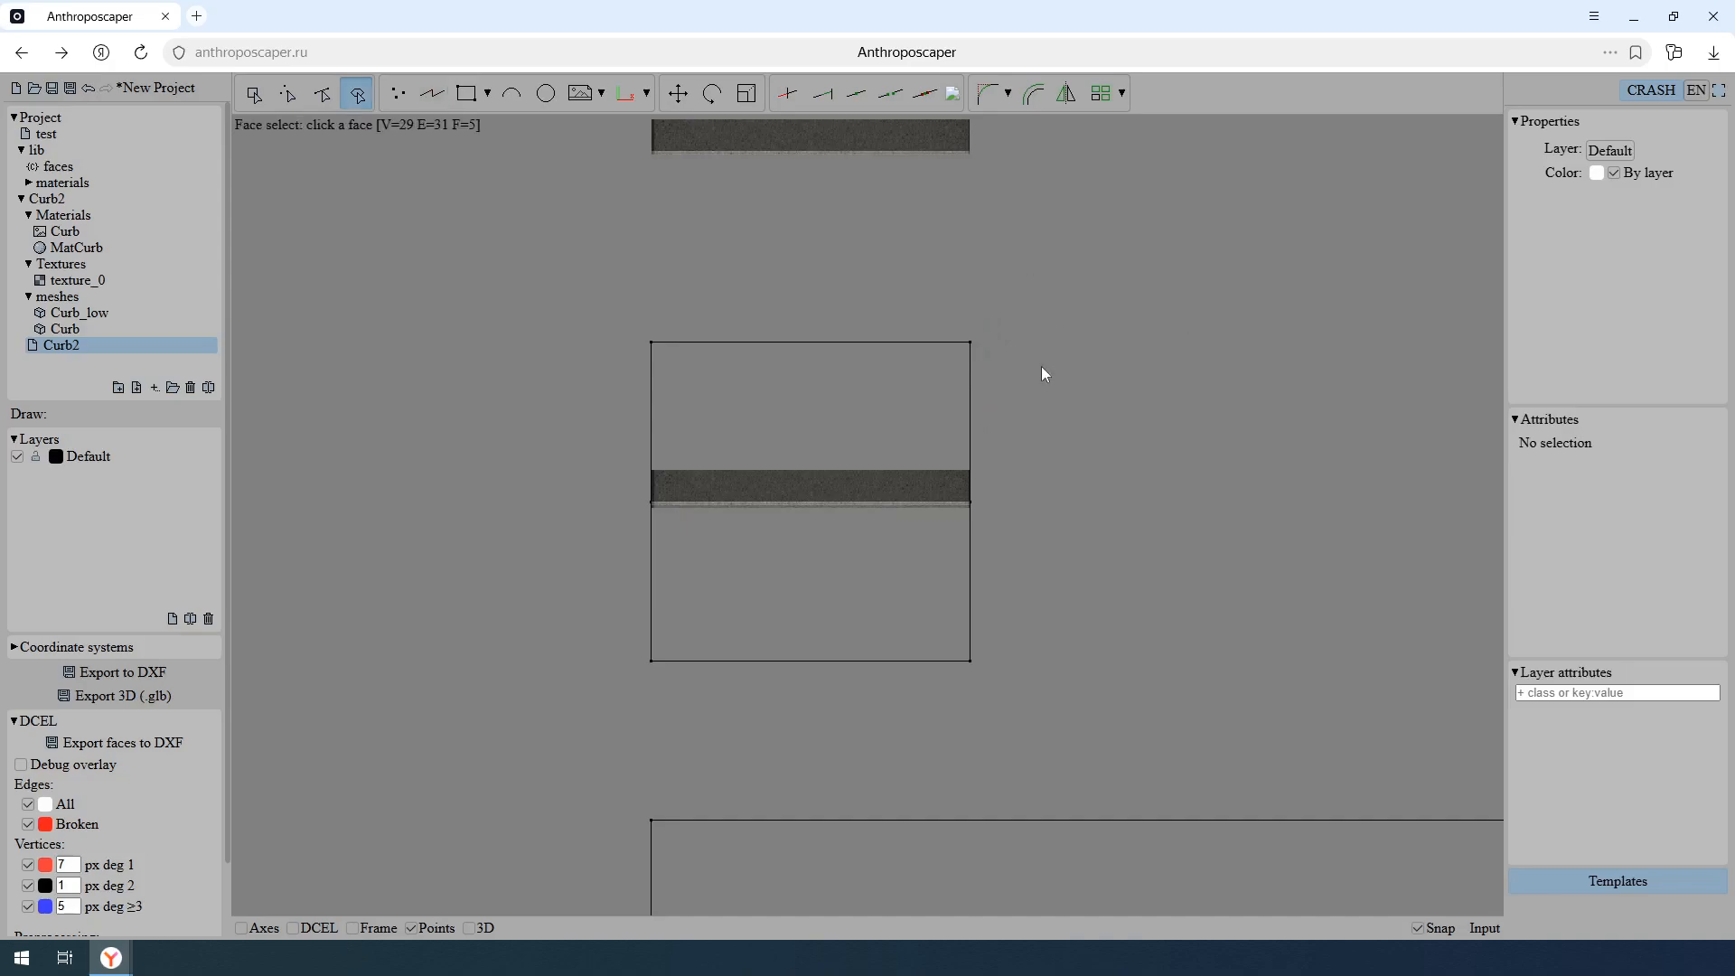
- Assign the class road to the small rectangle's face in front of the curb
middle_click_drag(990, 705, 1138, 534)
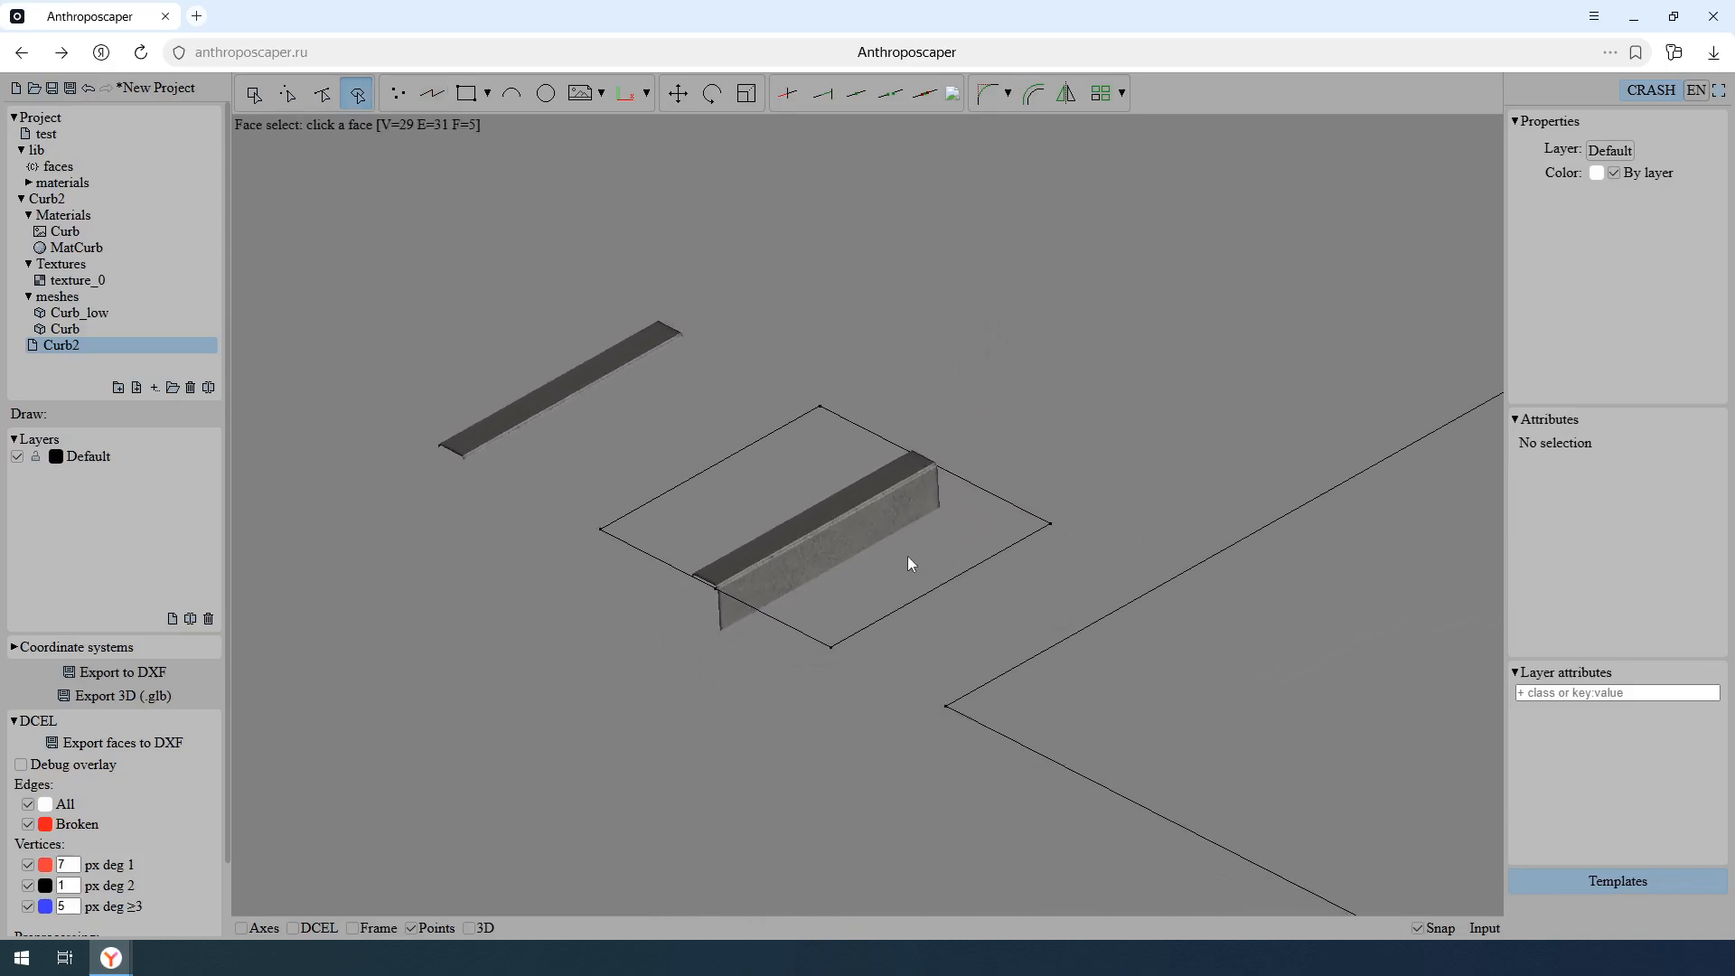
left_click(880, 560)
left_click(1561, 442)
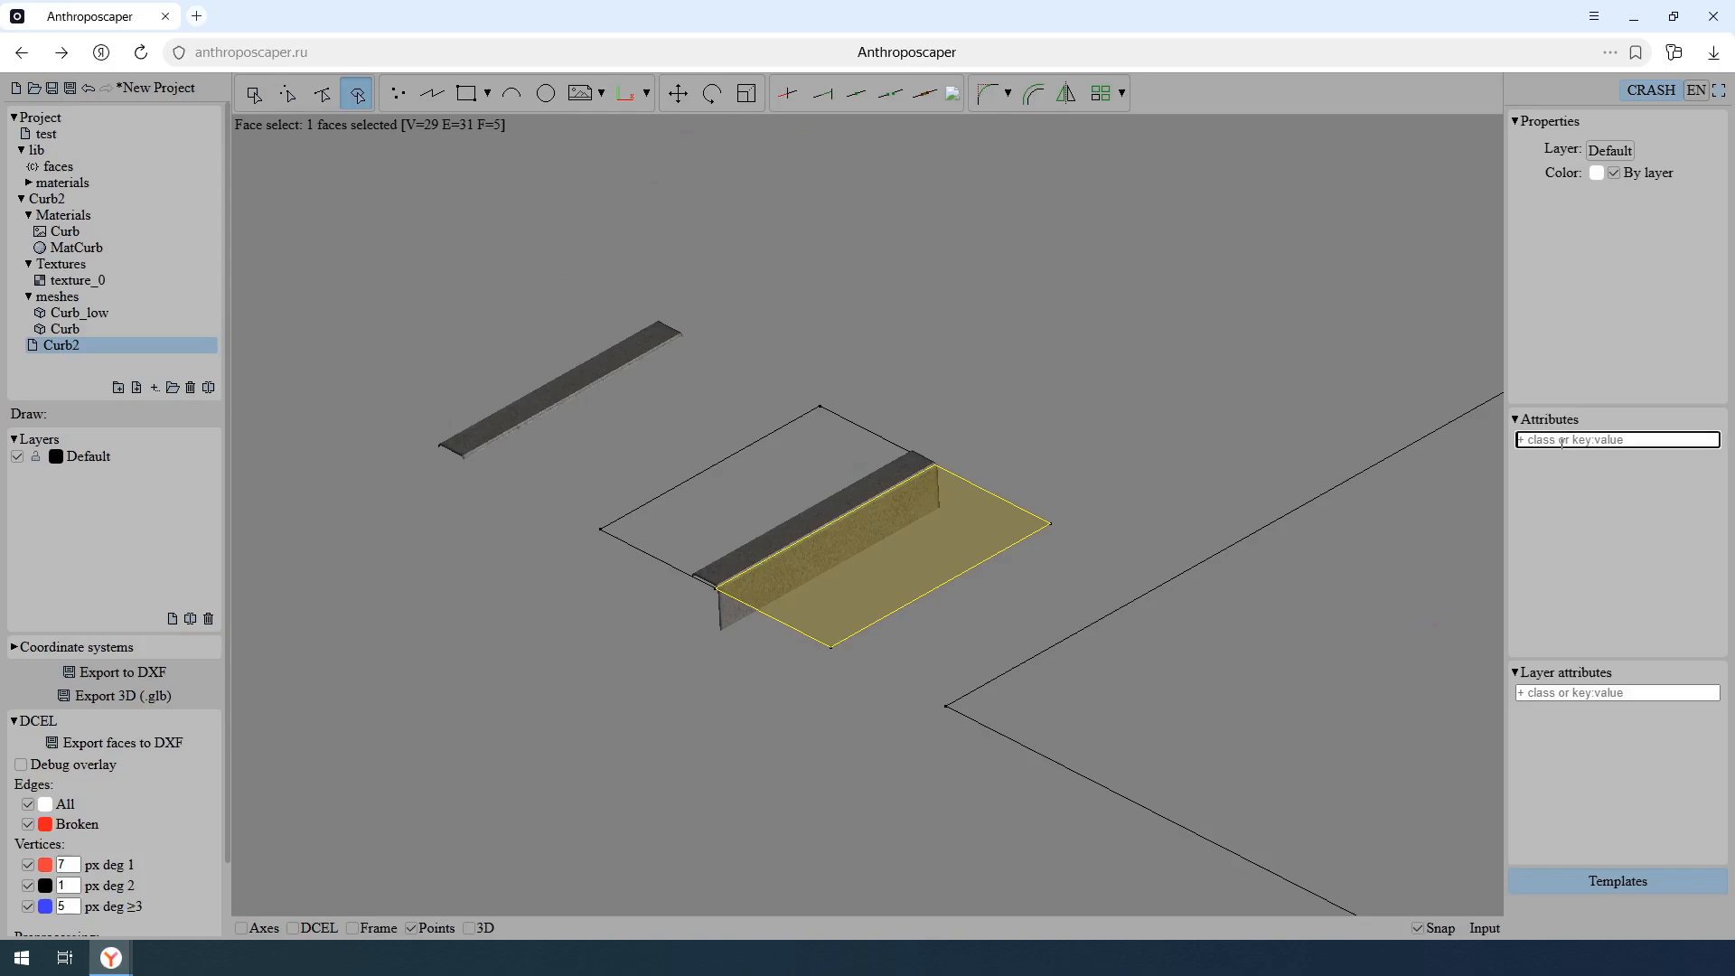
type("road")
key("Return")
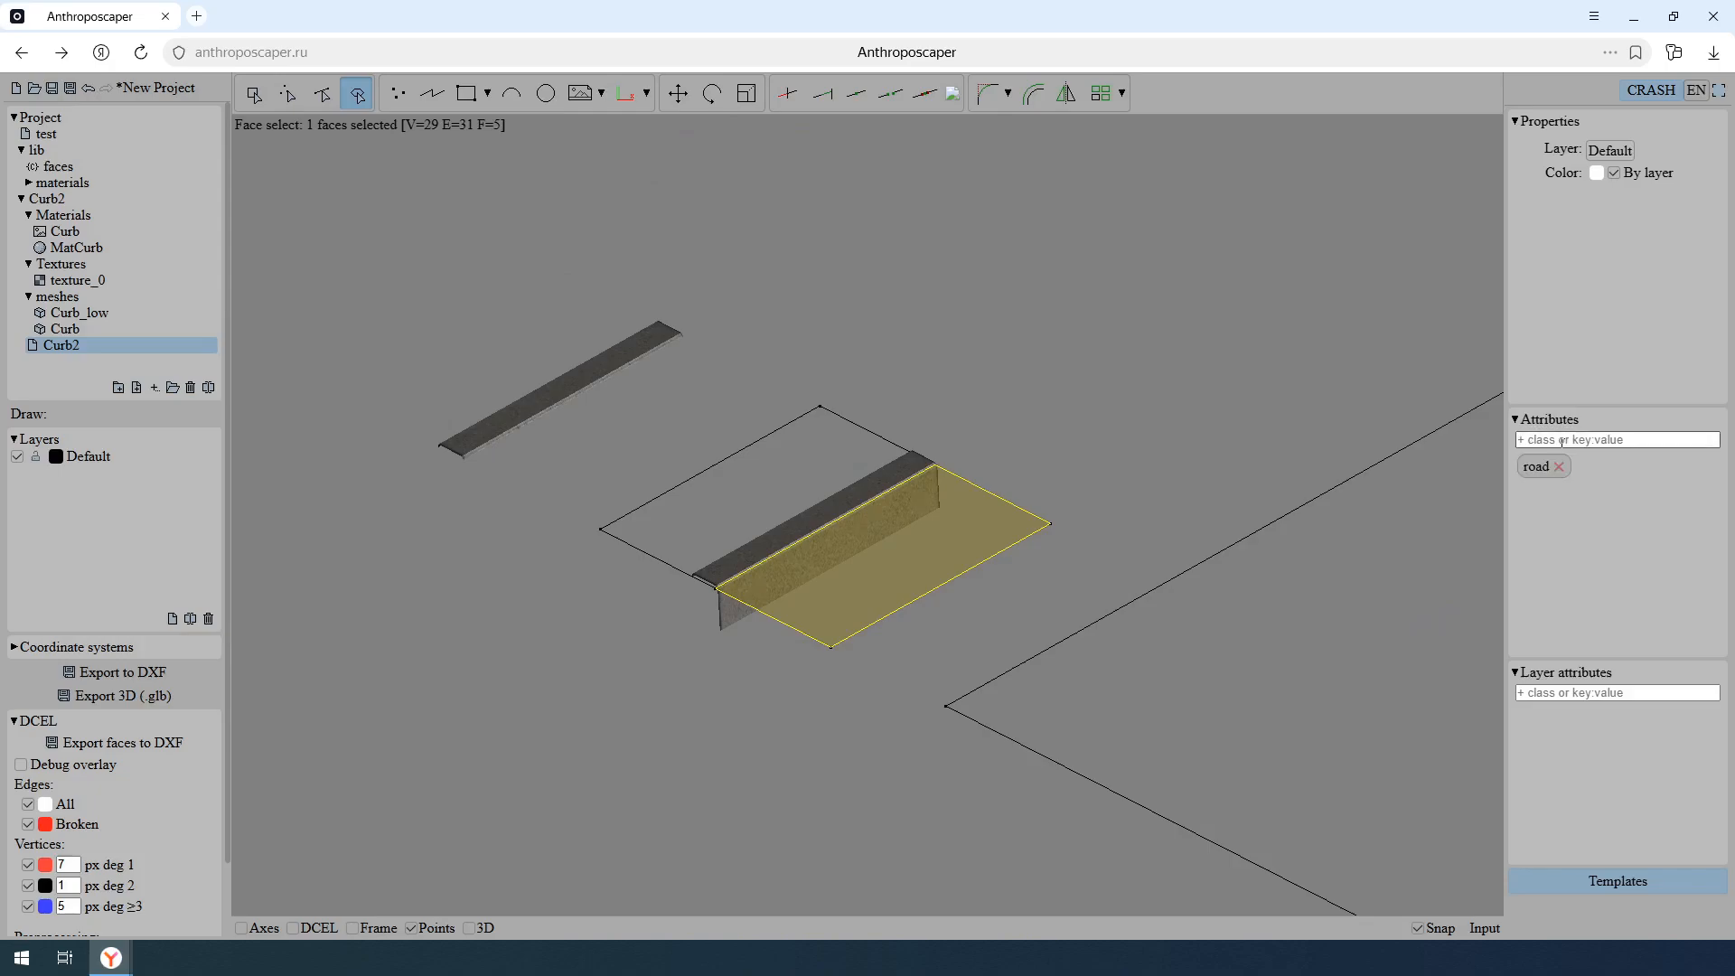
- Assign the class grass to the small rectangle's face behind the curb front, under its top surface
left_click(794, 458)
left_click(1598, 440)
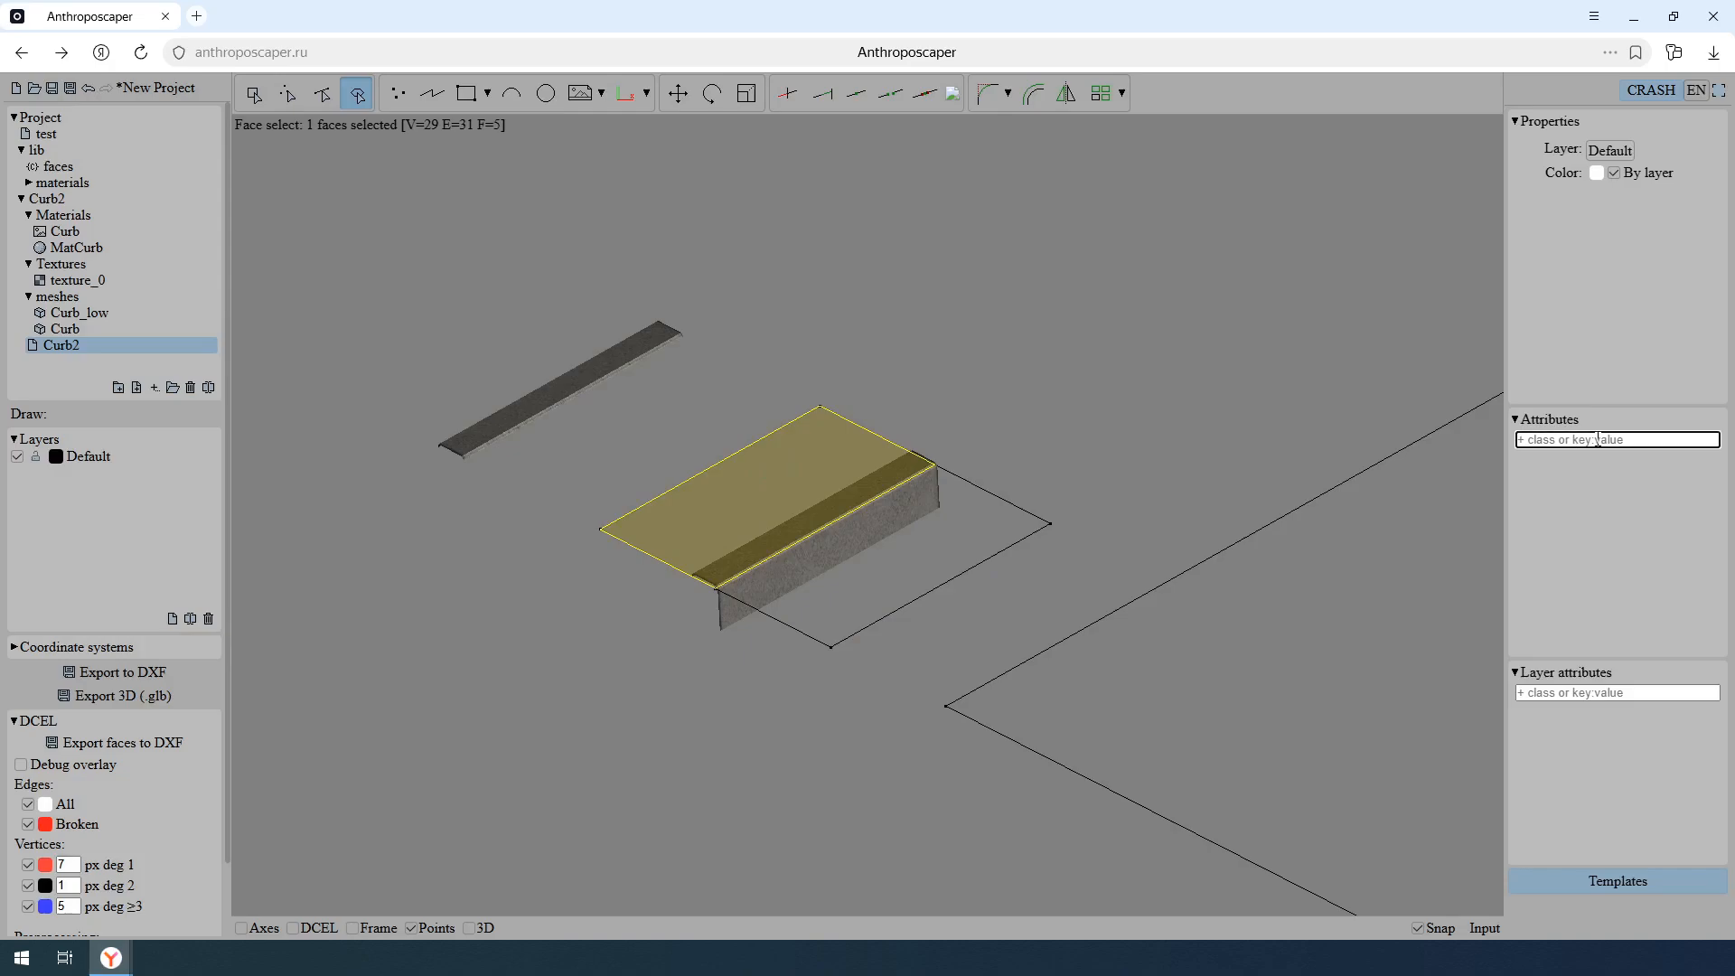
type("grass")
key("Return")
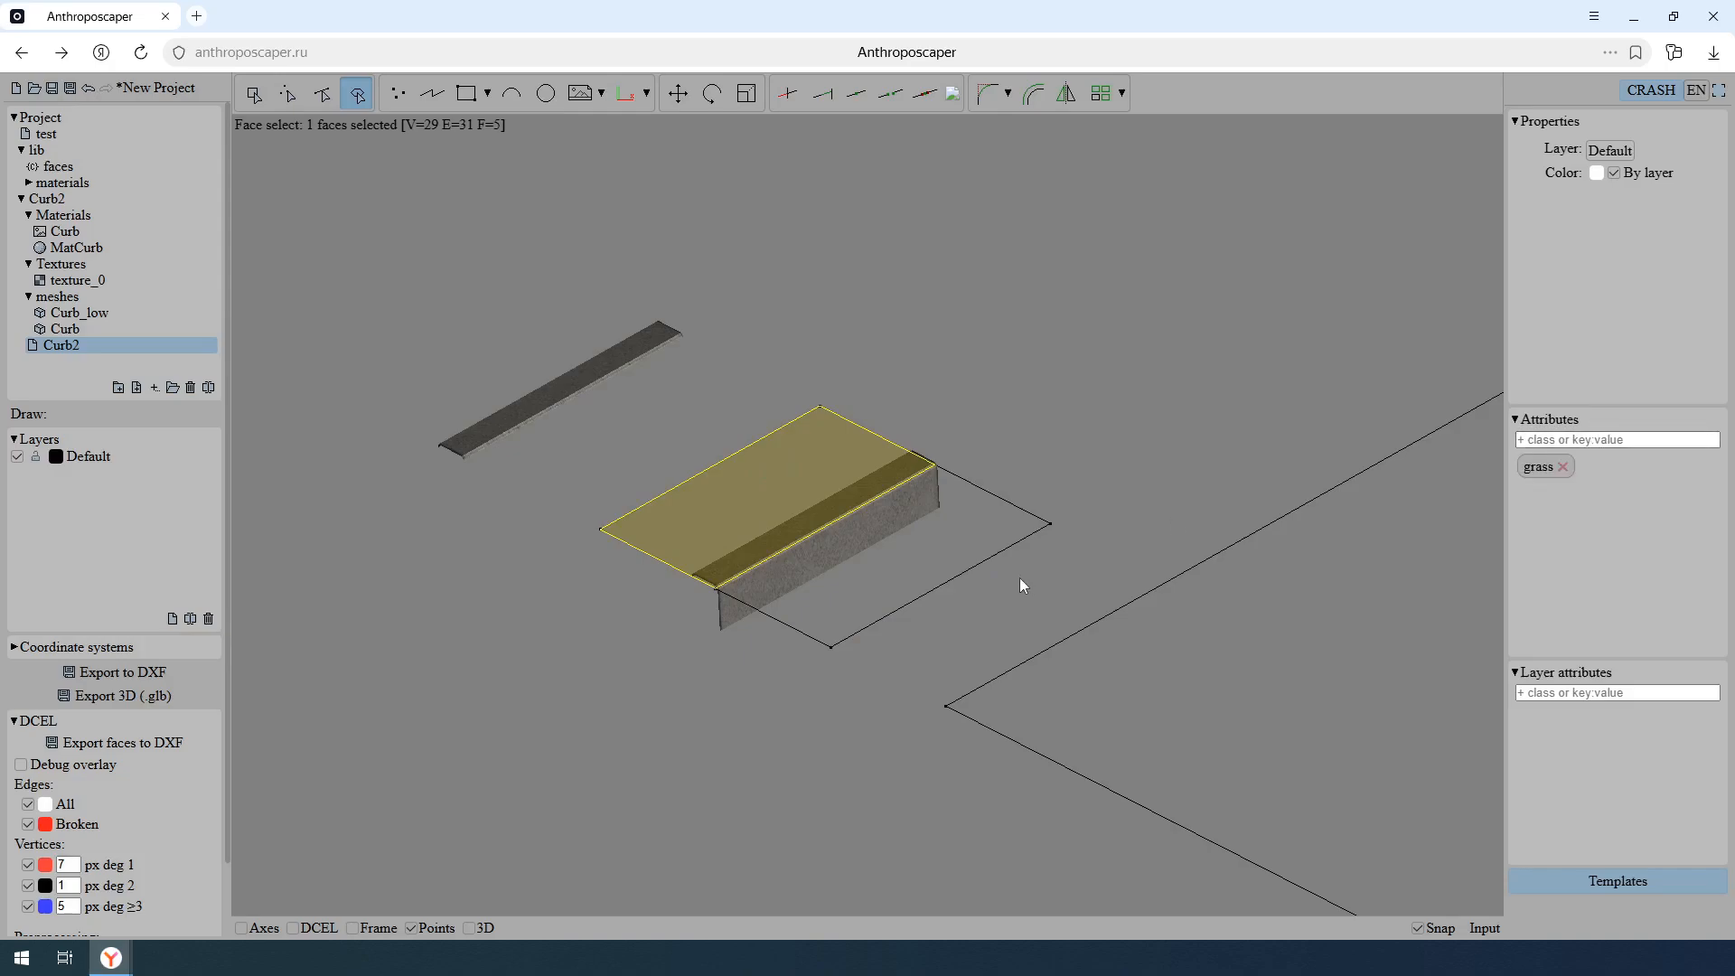
- Turn on the DCEL display and examine how the curb fits between the raised grass face and the lowered road face
middle_click_drag(1019, 578, 1010, 567)
key("d")
middle_click_drag(548, 694, 710, 600)
scroll(935, 593, "up", 5)
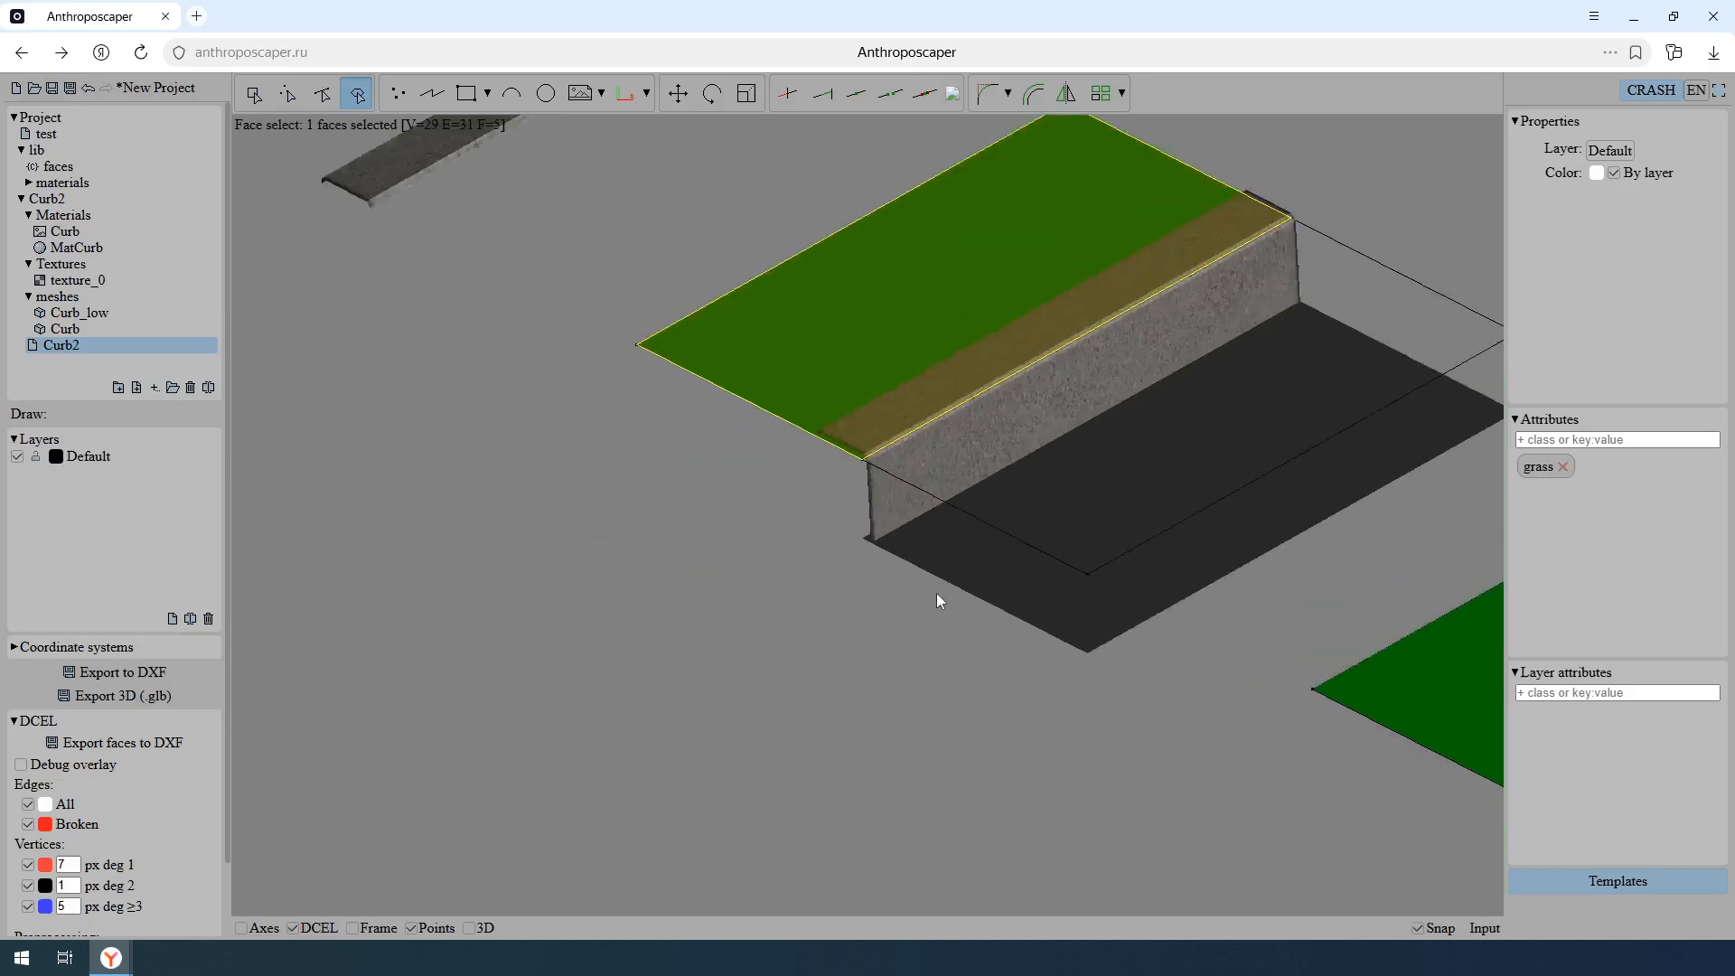
mouse_move(979, 573)
middle_mouse_down("shift")
mouse_move(1055, 526)
mouse_move(1118, 584)
mouse_move(1015, 577)
mouse_move(994, 554)
mouse_move(953, 566)
middle_mouse_up("shift")
key("p")
key("p")
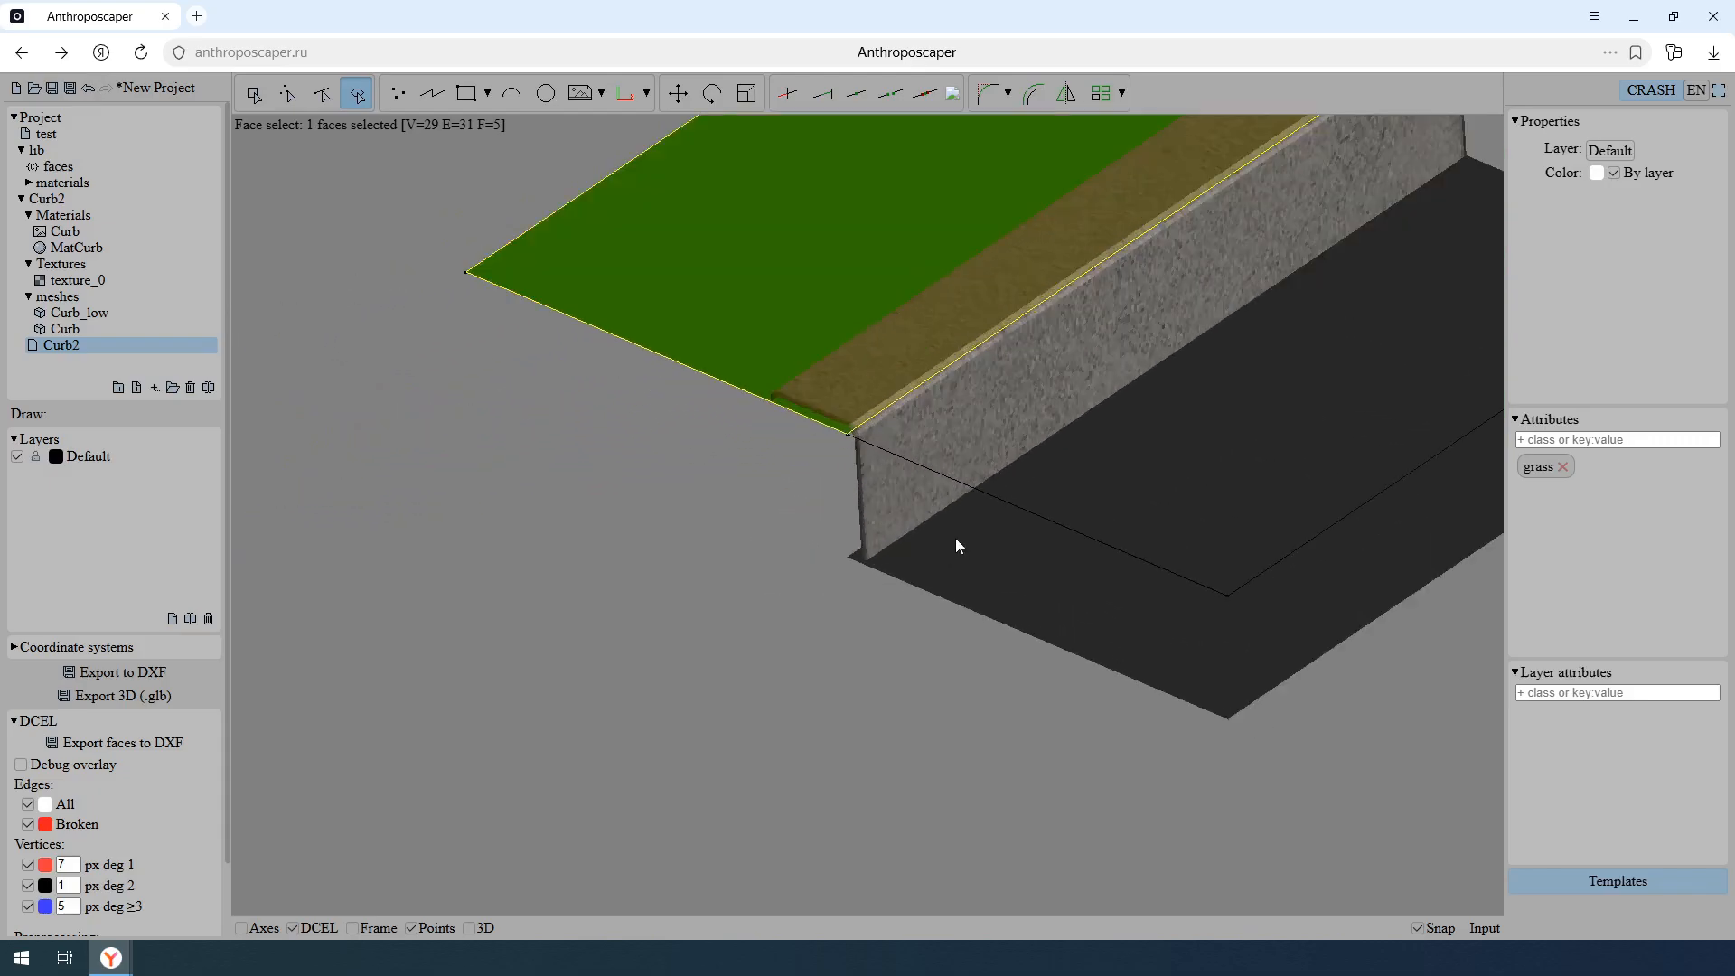
middle_click_drag(1054, 482, 643, 548)
scroll(643, 548, "down", 5)
scroll(759, 534, "down", 3)
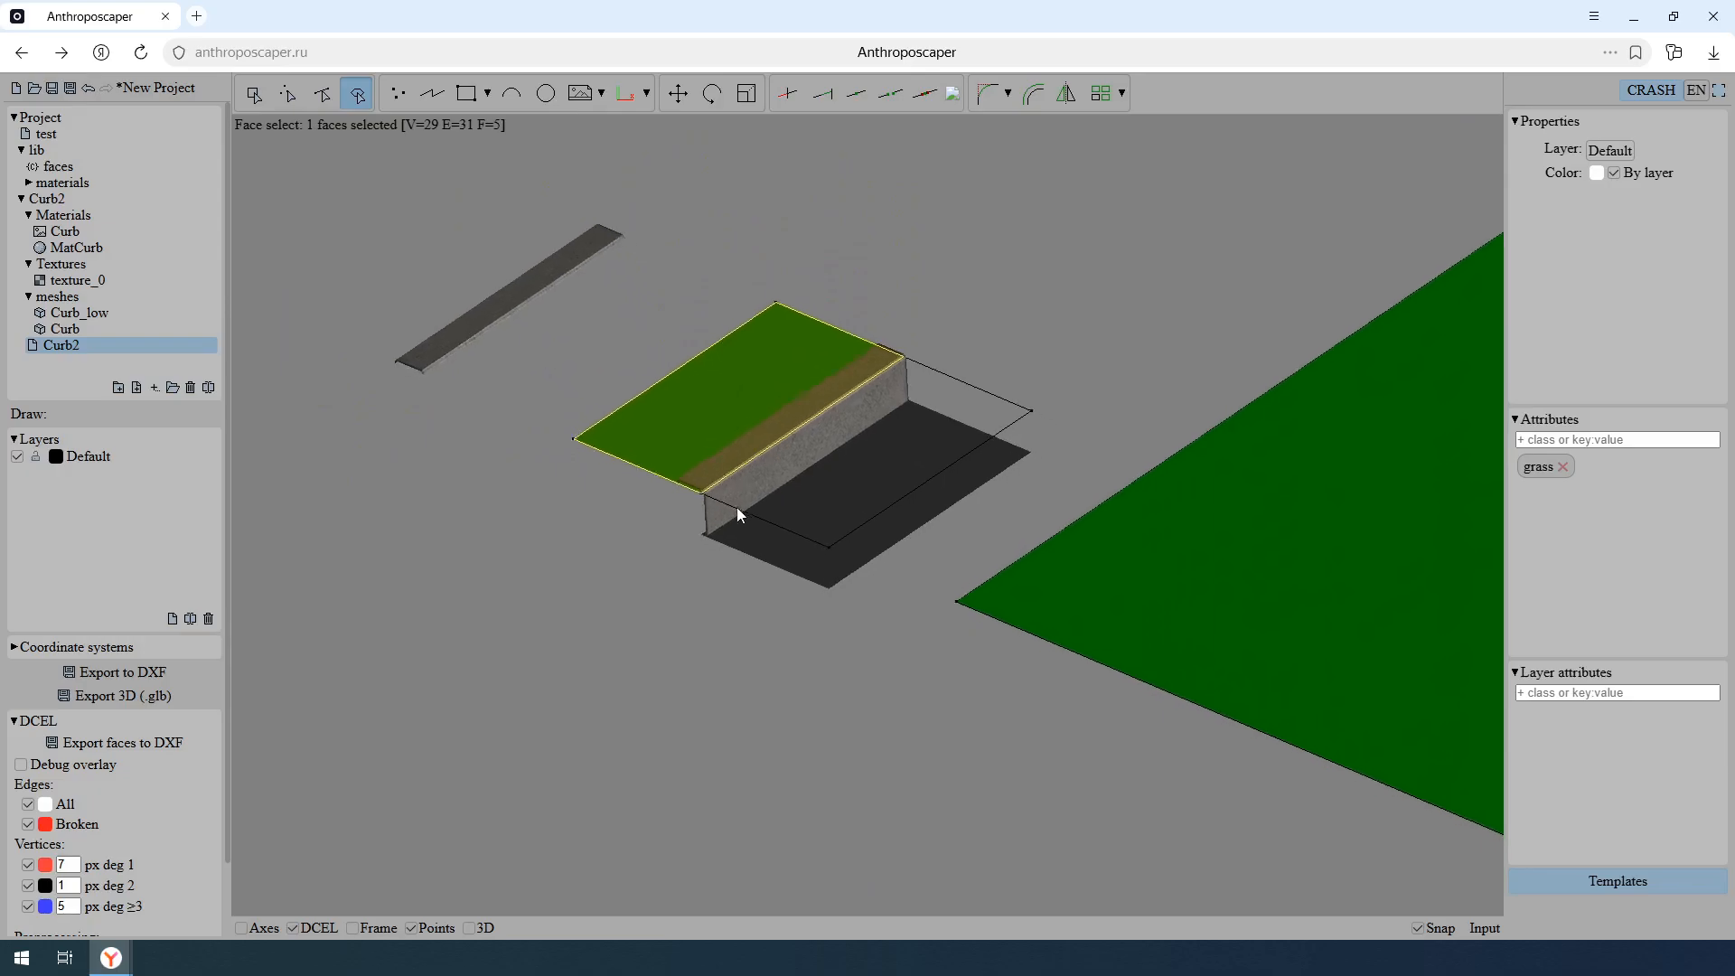
- Create a new layer and name it T:curb
left_click(172, 618)
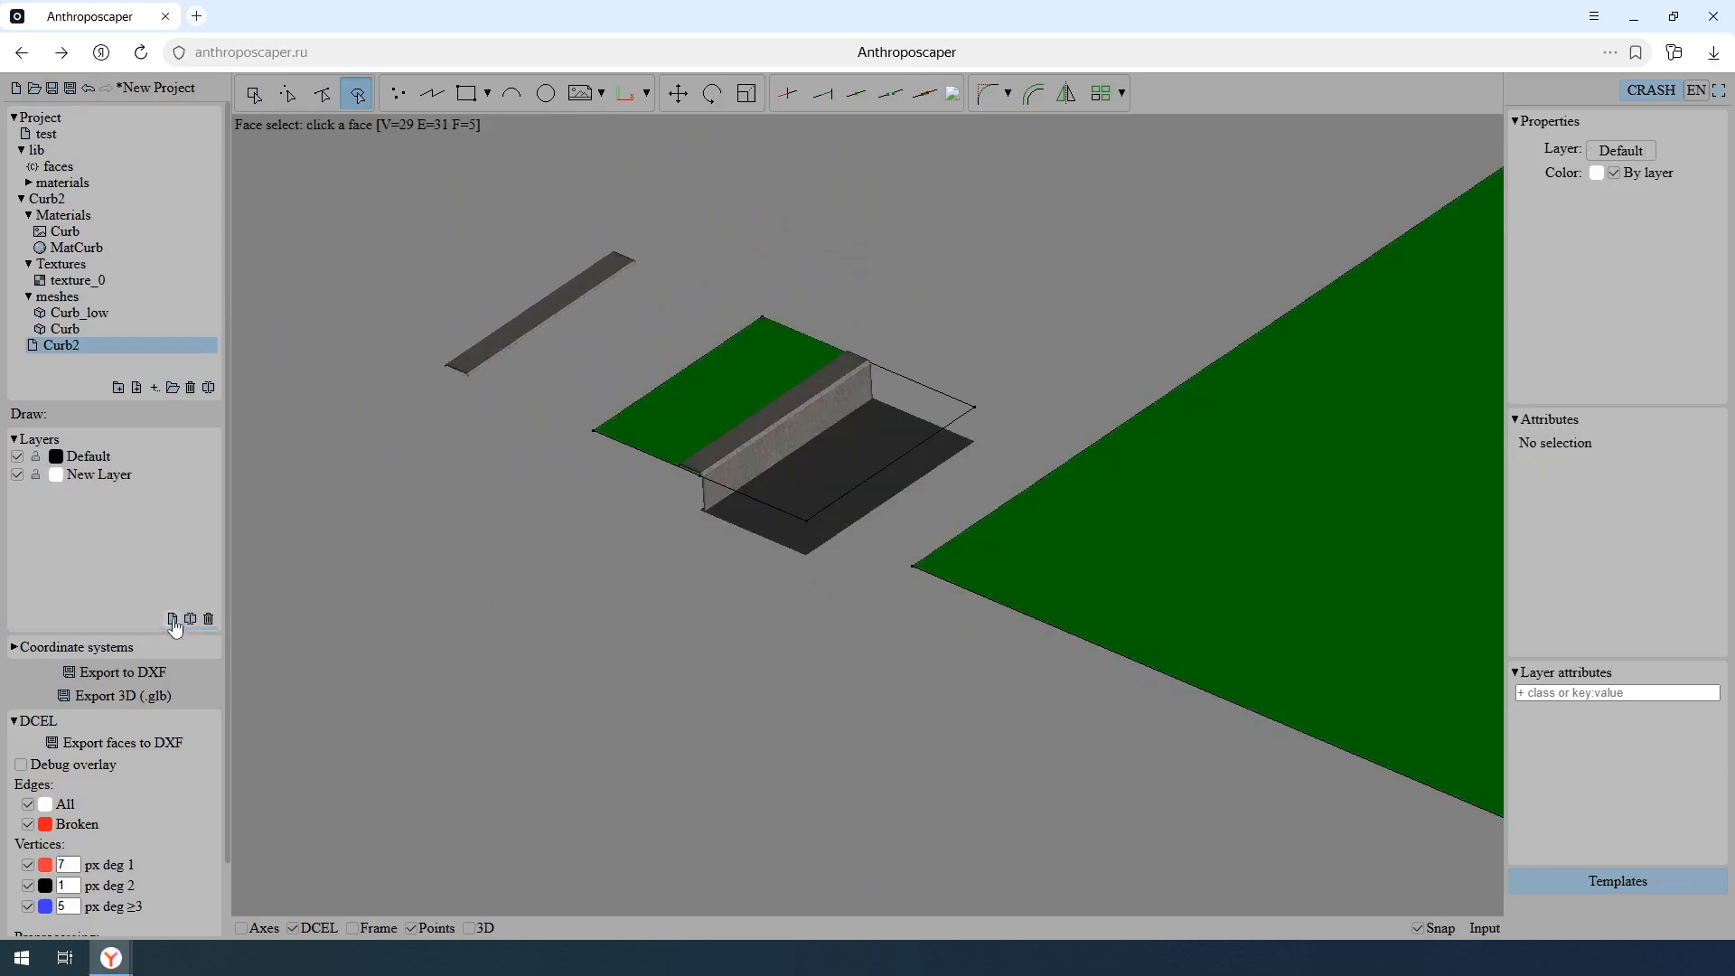
left_click(80, 471)
left_click(91, 475)
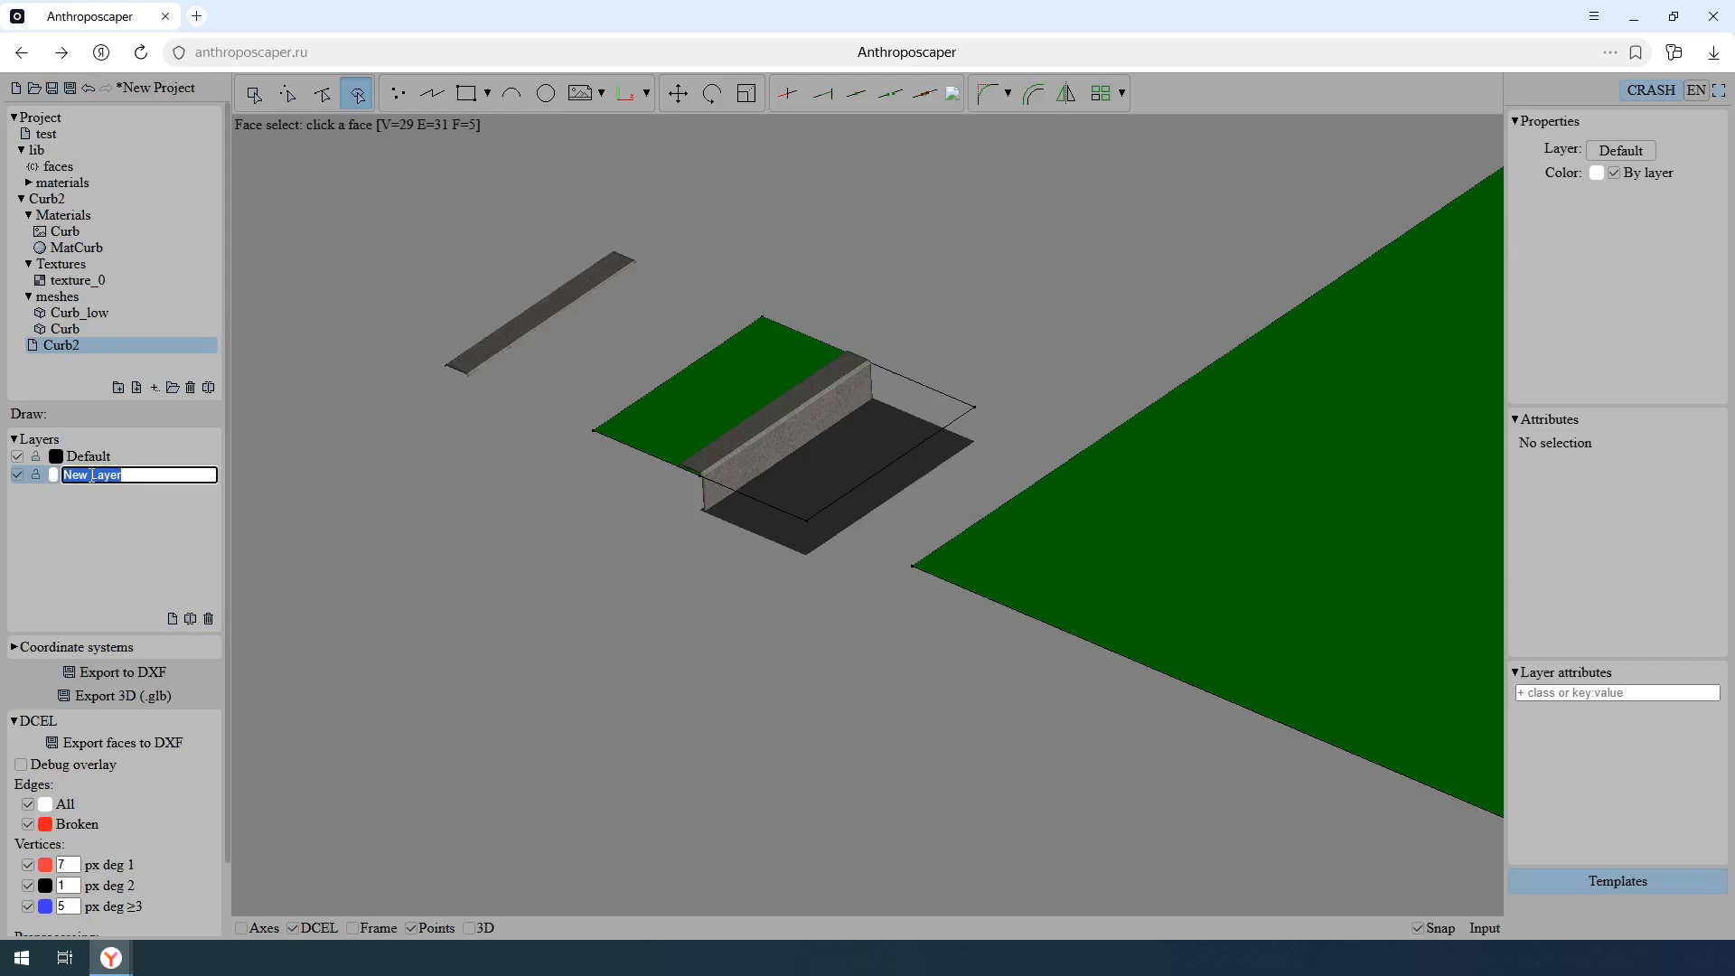
type("T.curb")
key("Return")
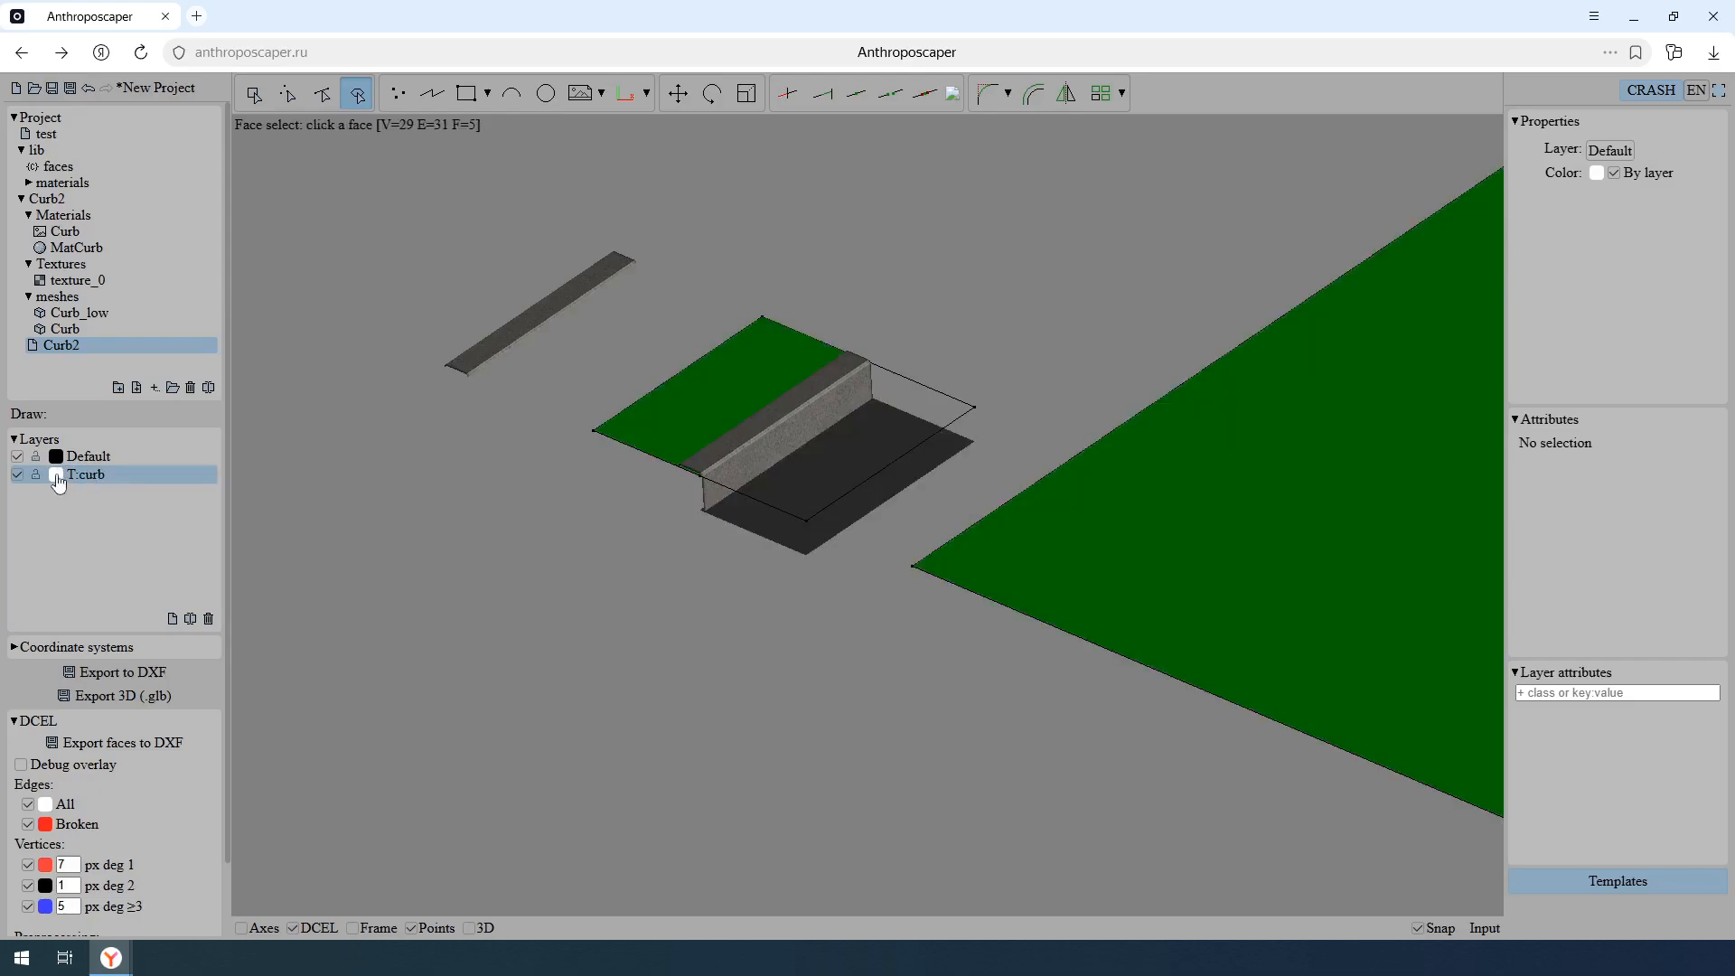
- Set the T:curb layer's color to red and add the layer attribute T:curb
left_click(56, 476)
left_click_drag(192, 531, 459, 403)
left_click(416, 425)
left_click(1577, 691)
type("T:curb")
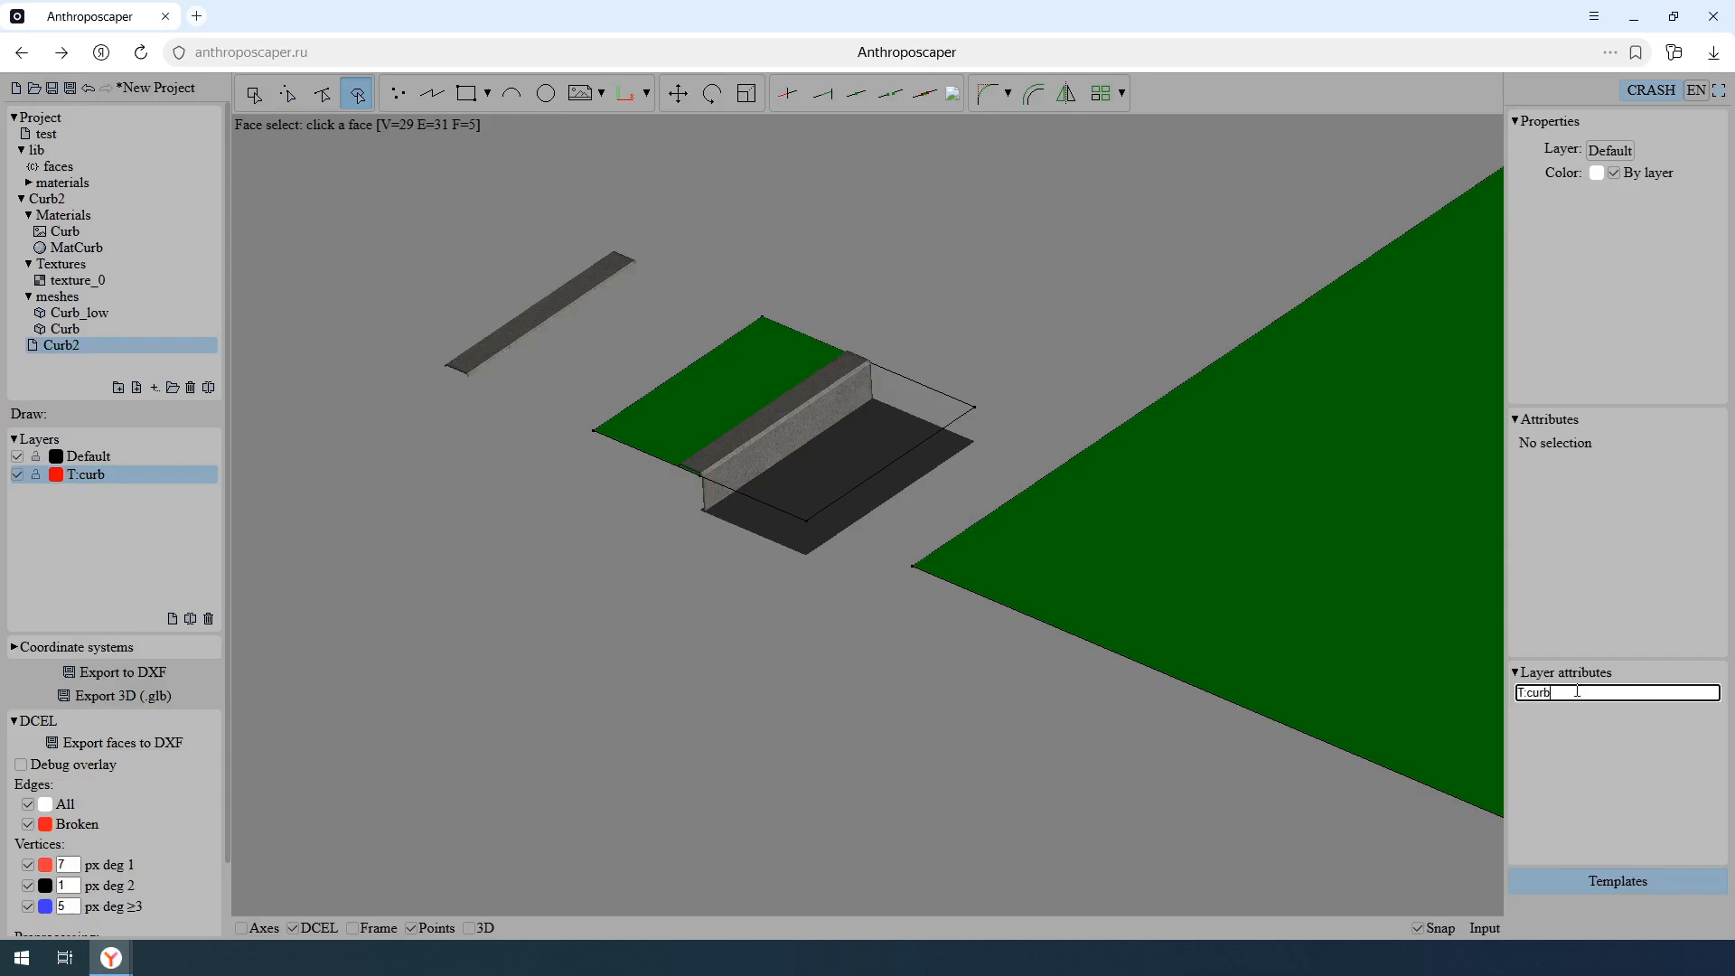
key("Return")
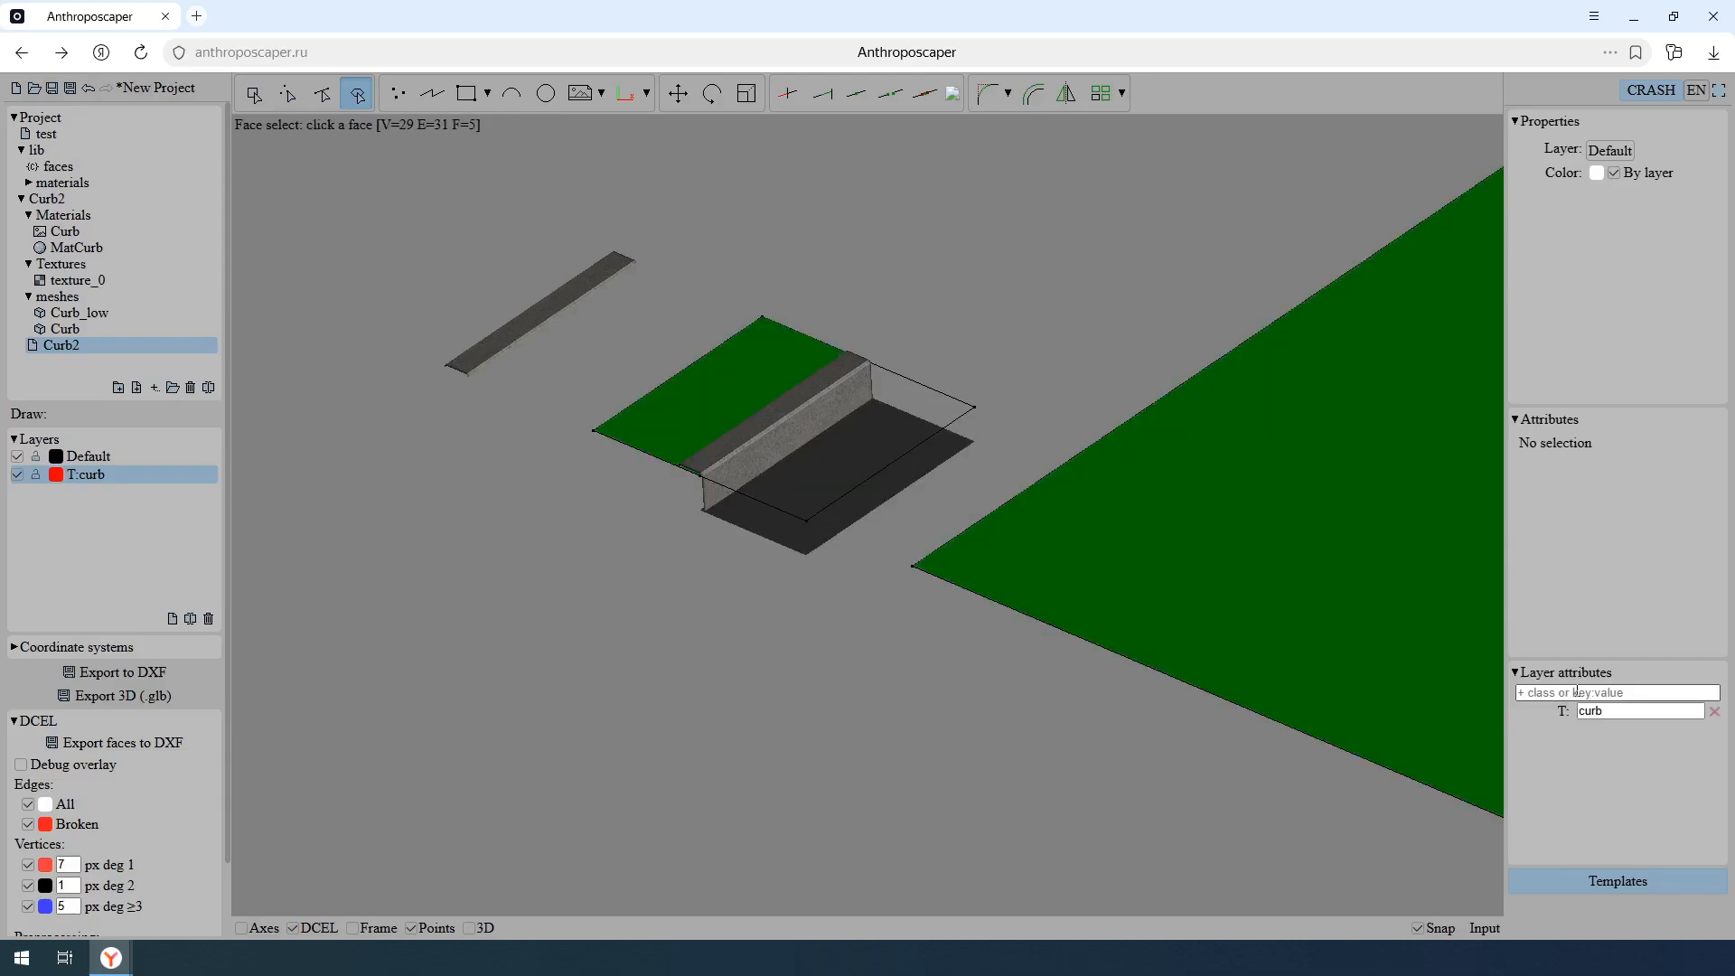
- Select the small rectangle, its dividing polyline and the enclosed curb, and move them to the T:curb layer
left_click(253, 93)
left_click(846, 573)
left_click(655, 369)
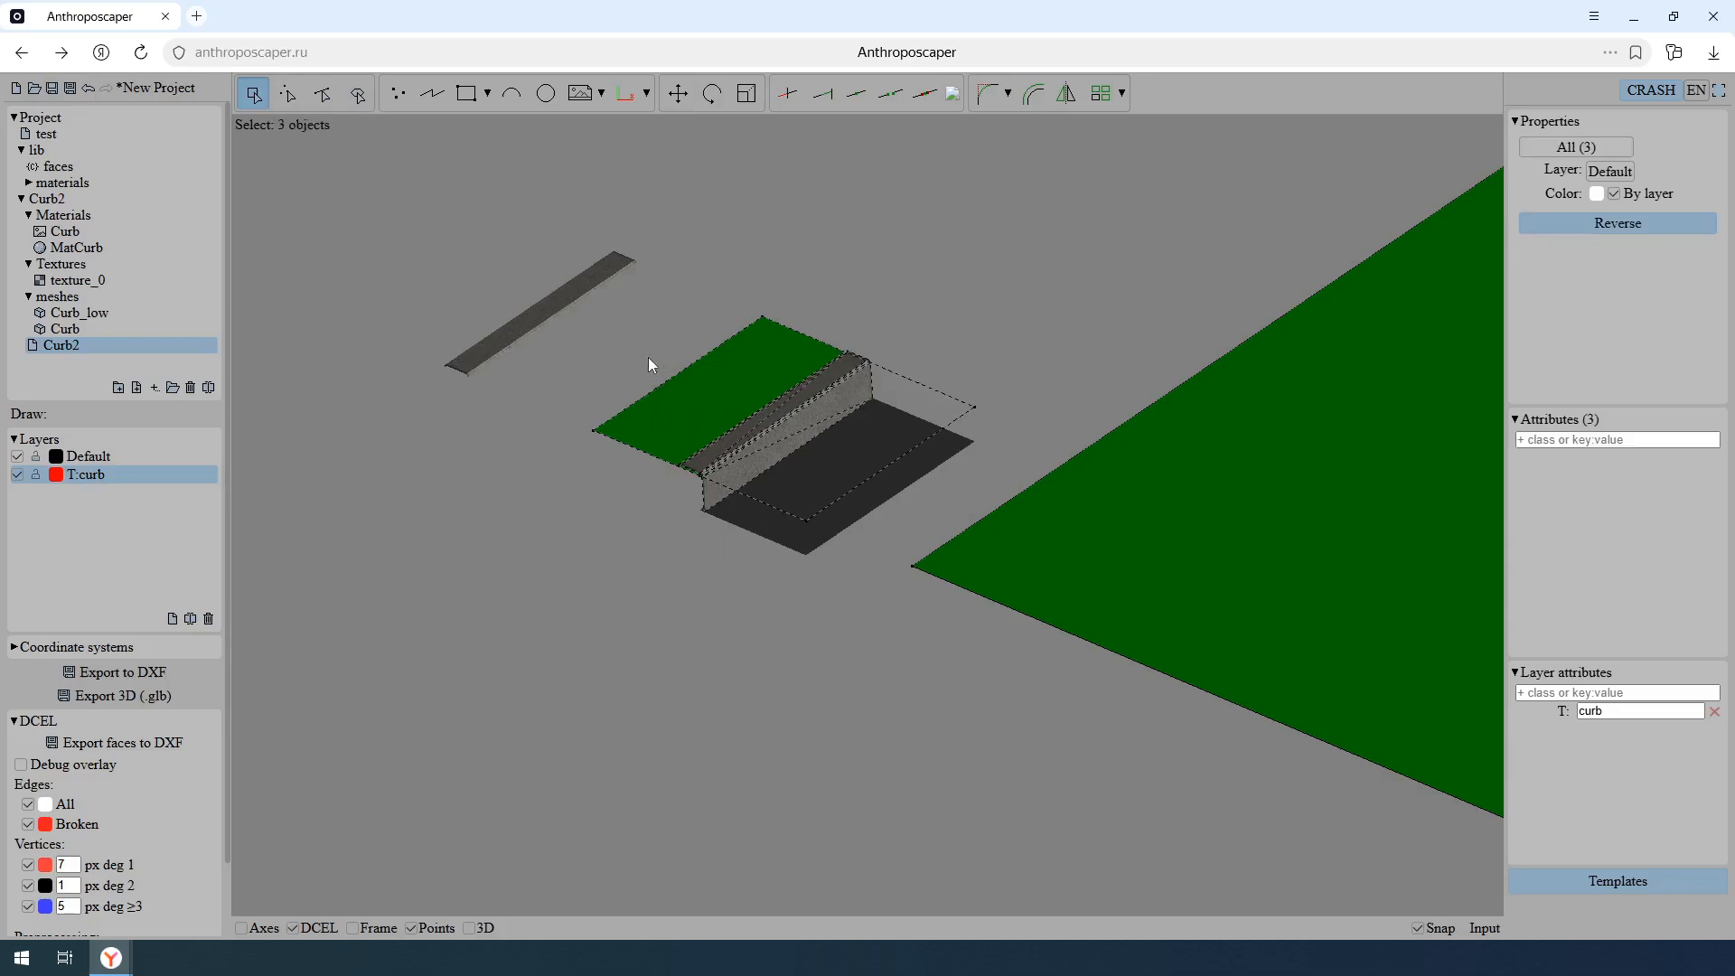
left_click(1610, 171)
left_click(1617, 217)
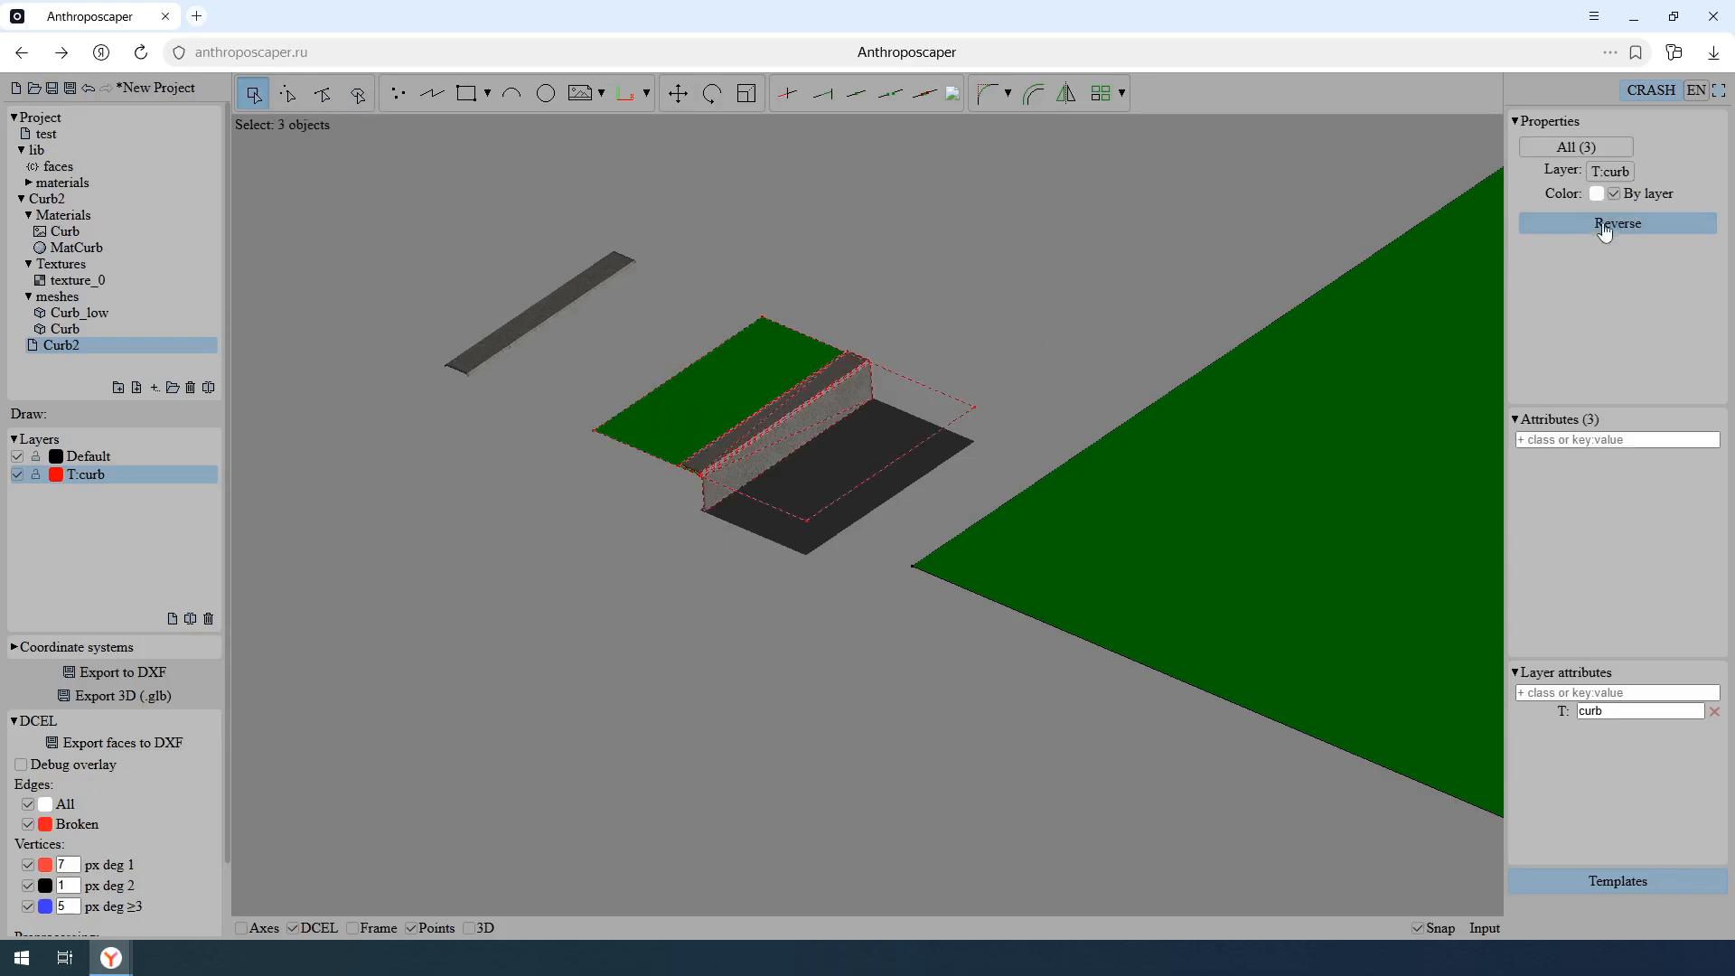
- Switch from the DCEL display to the 3D display, inspect the curbs along the grass-road boundary, and clear the selection
middle_click_drag(1323, 422, 814, 437)
scroll(904, 497, "down", 4)
middle_click_drag(1071, 522, 945, 554, "shift")
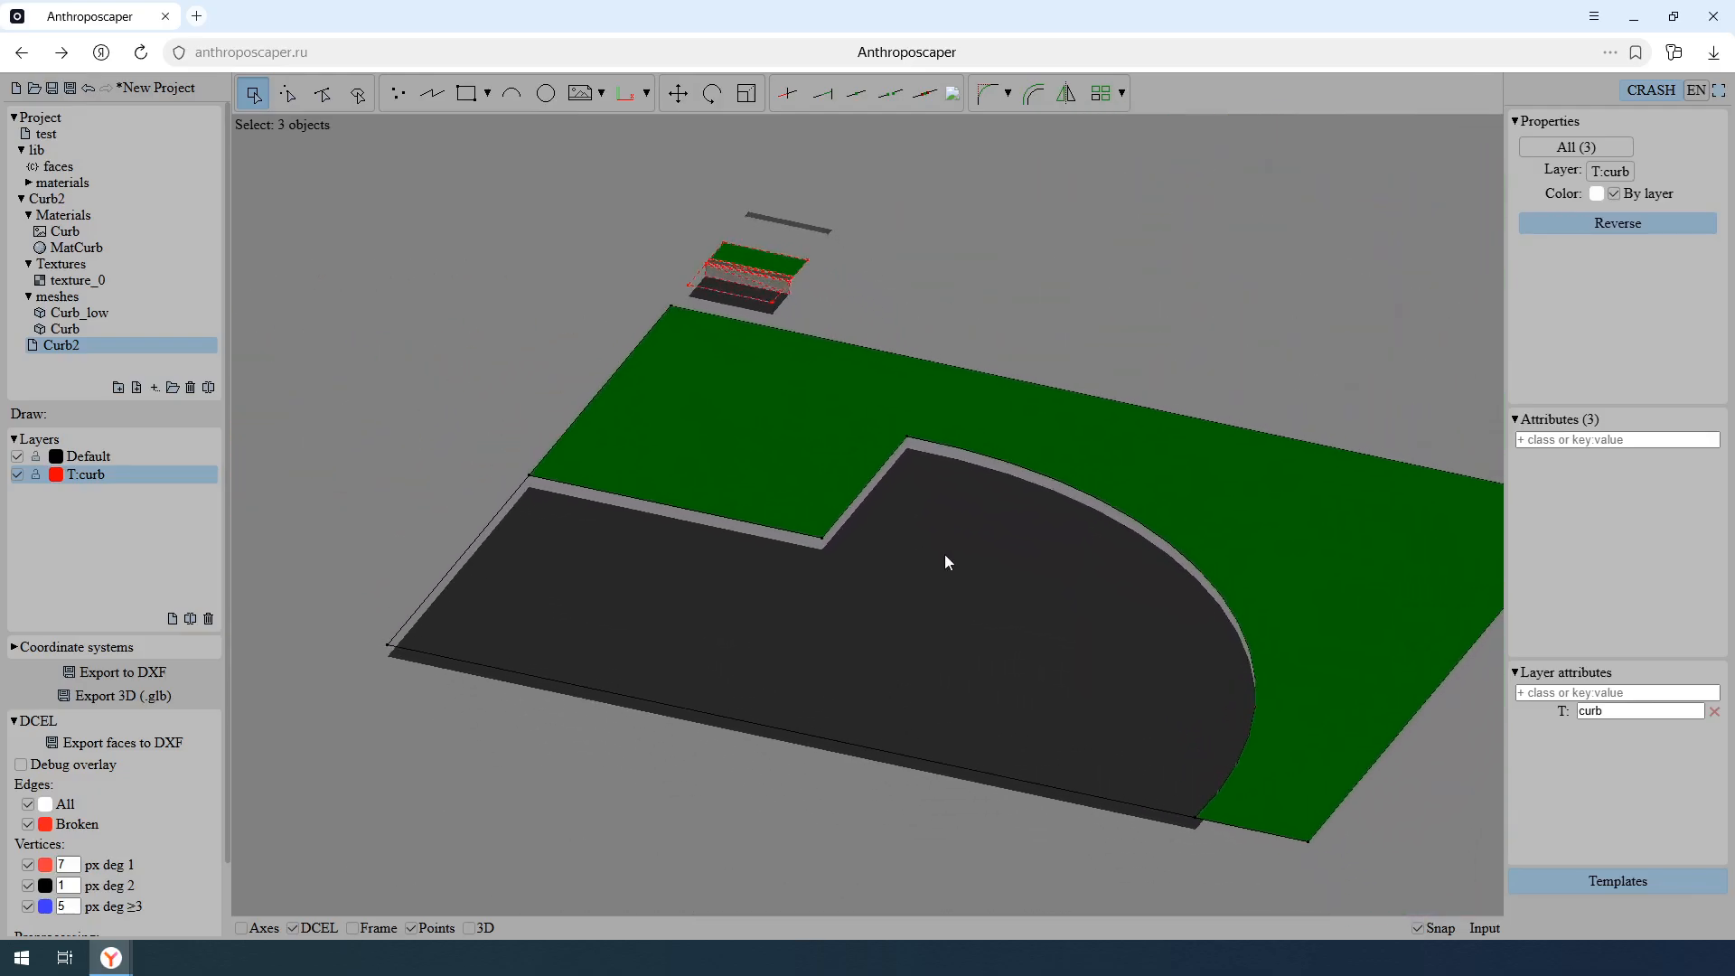
left_click(293, 928)
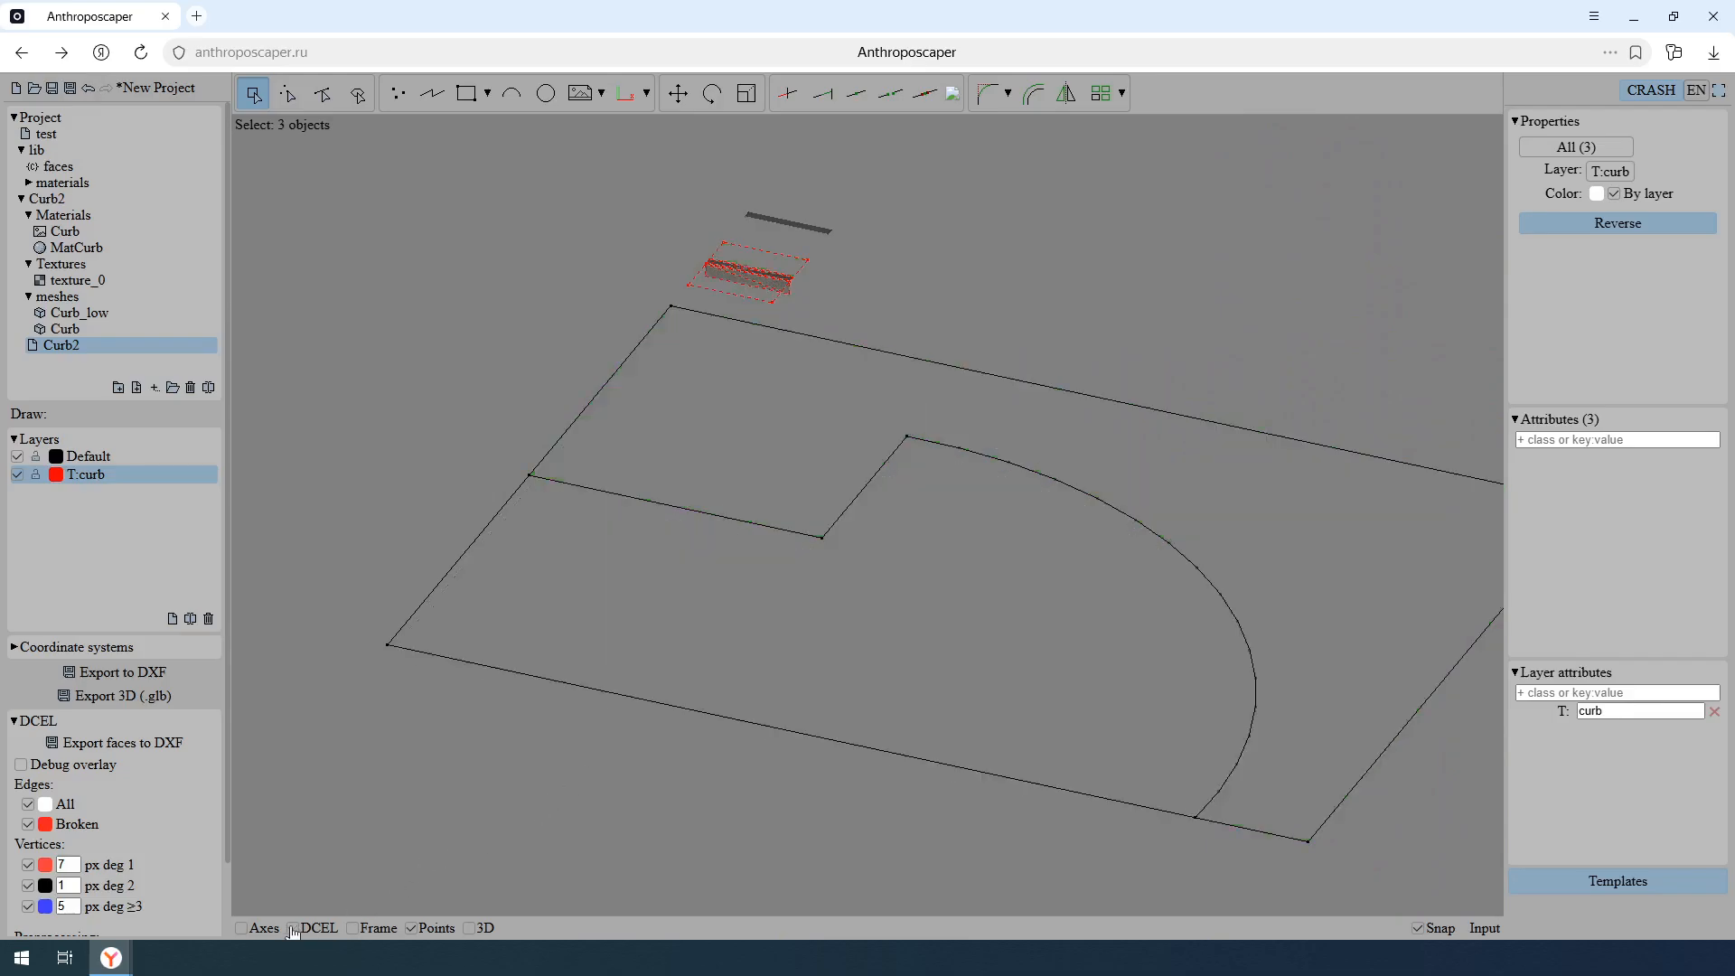
left_click(469, 929)
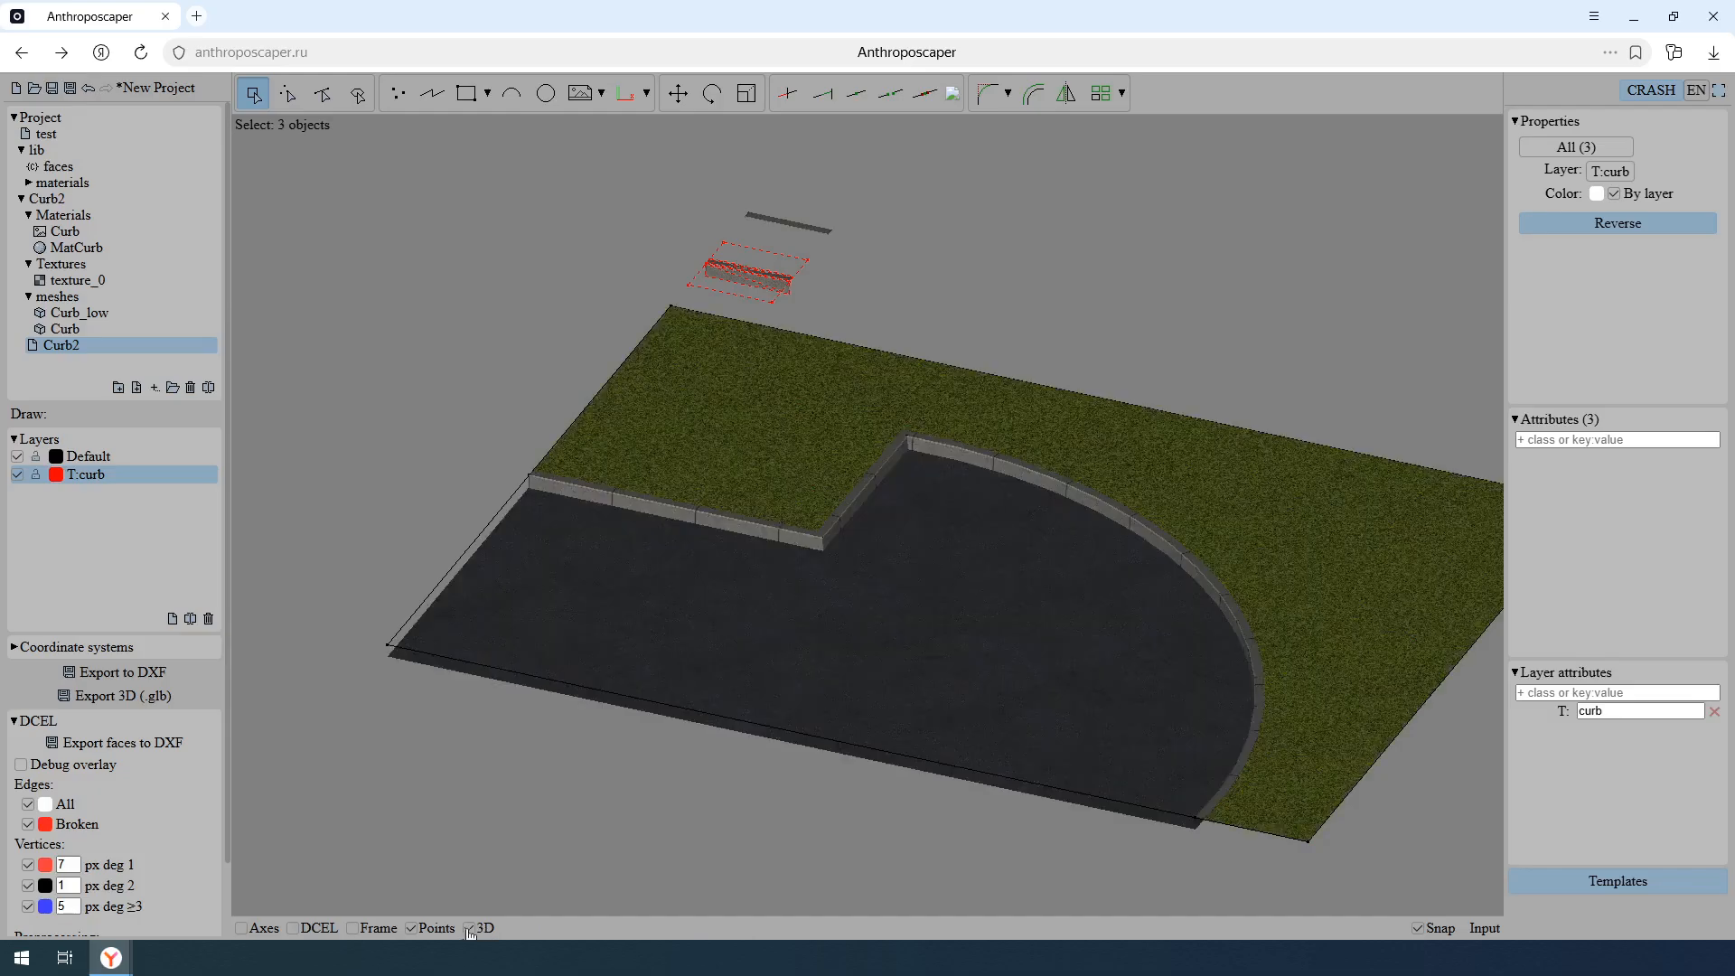
scroll(979, 604, "up", 2)
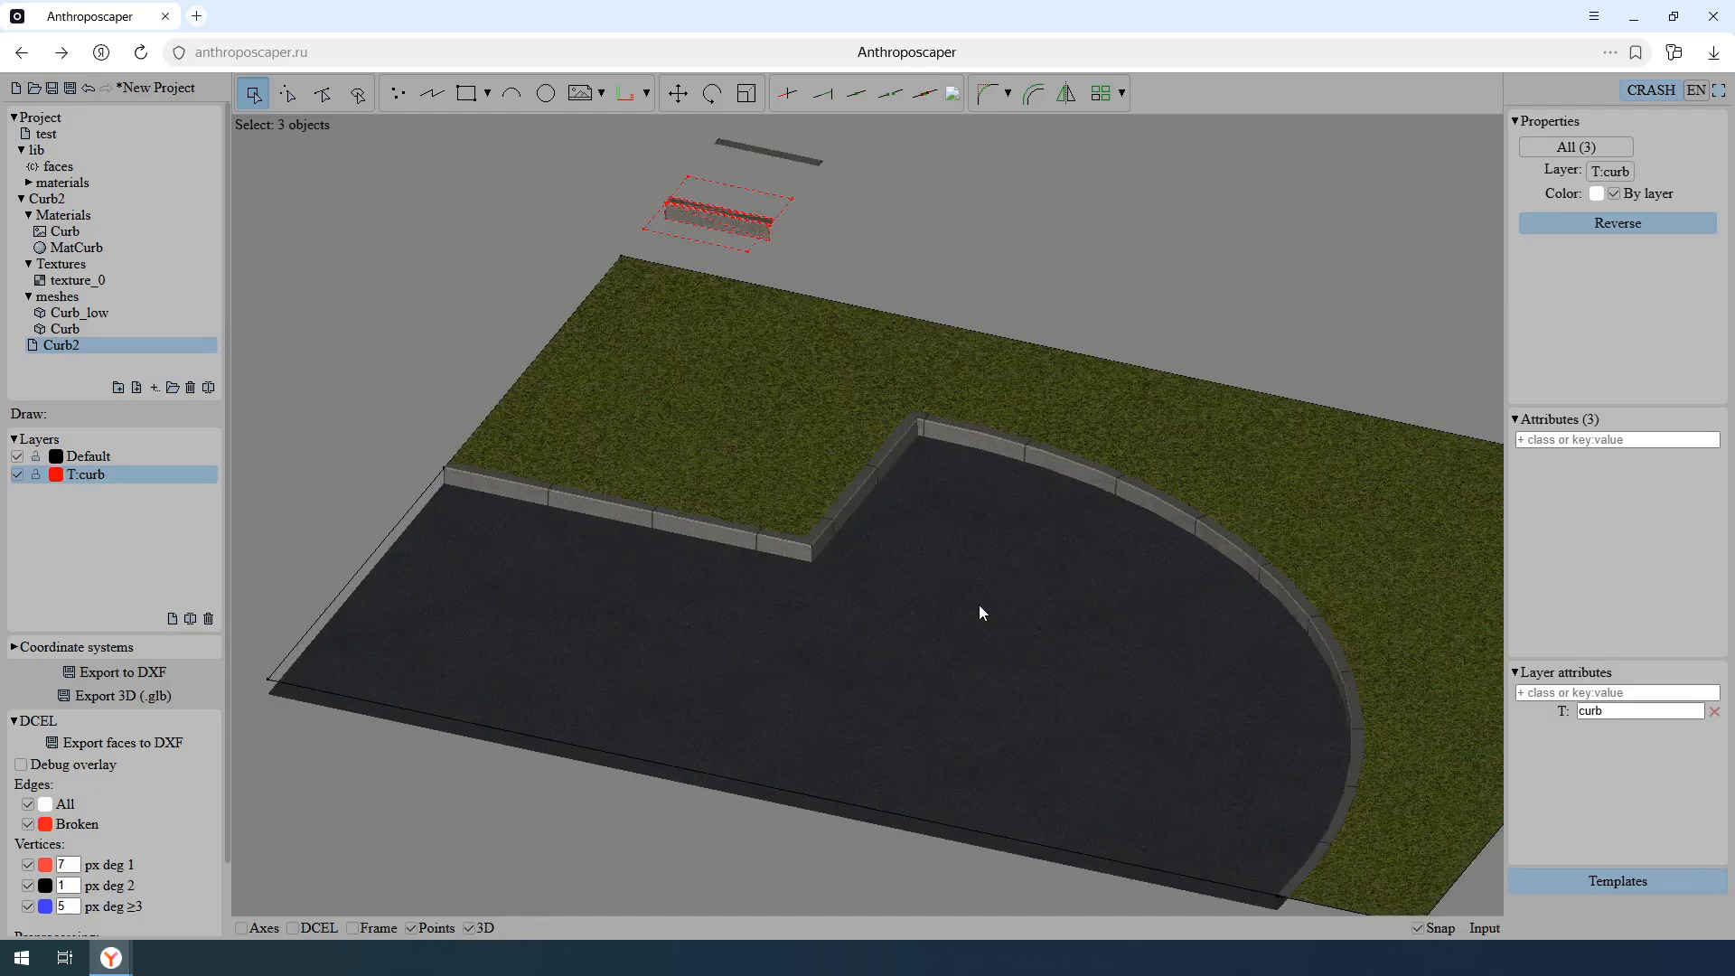
scroll(939, 589, "up", 2)
middle_click_drag(918, 588, 917, 580)
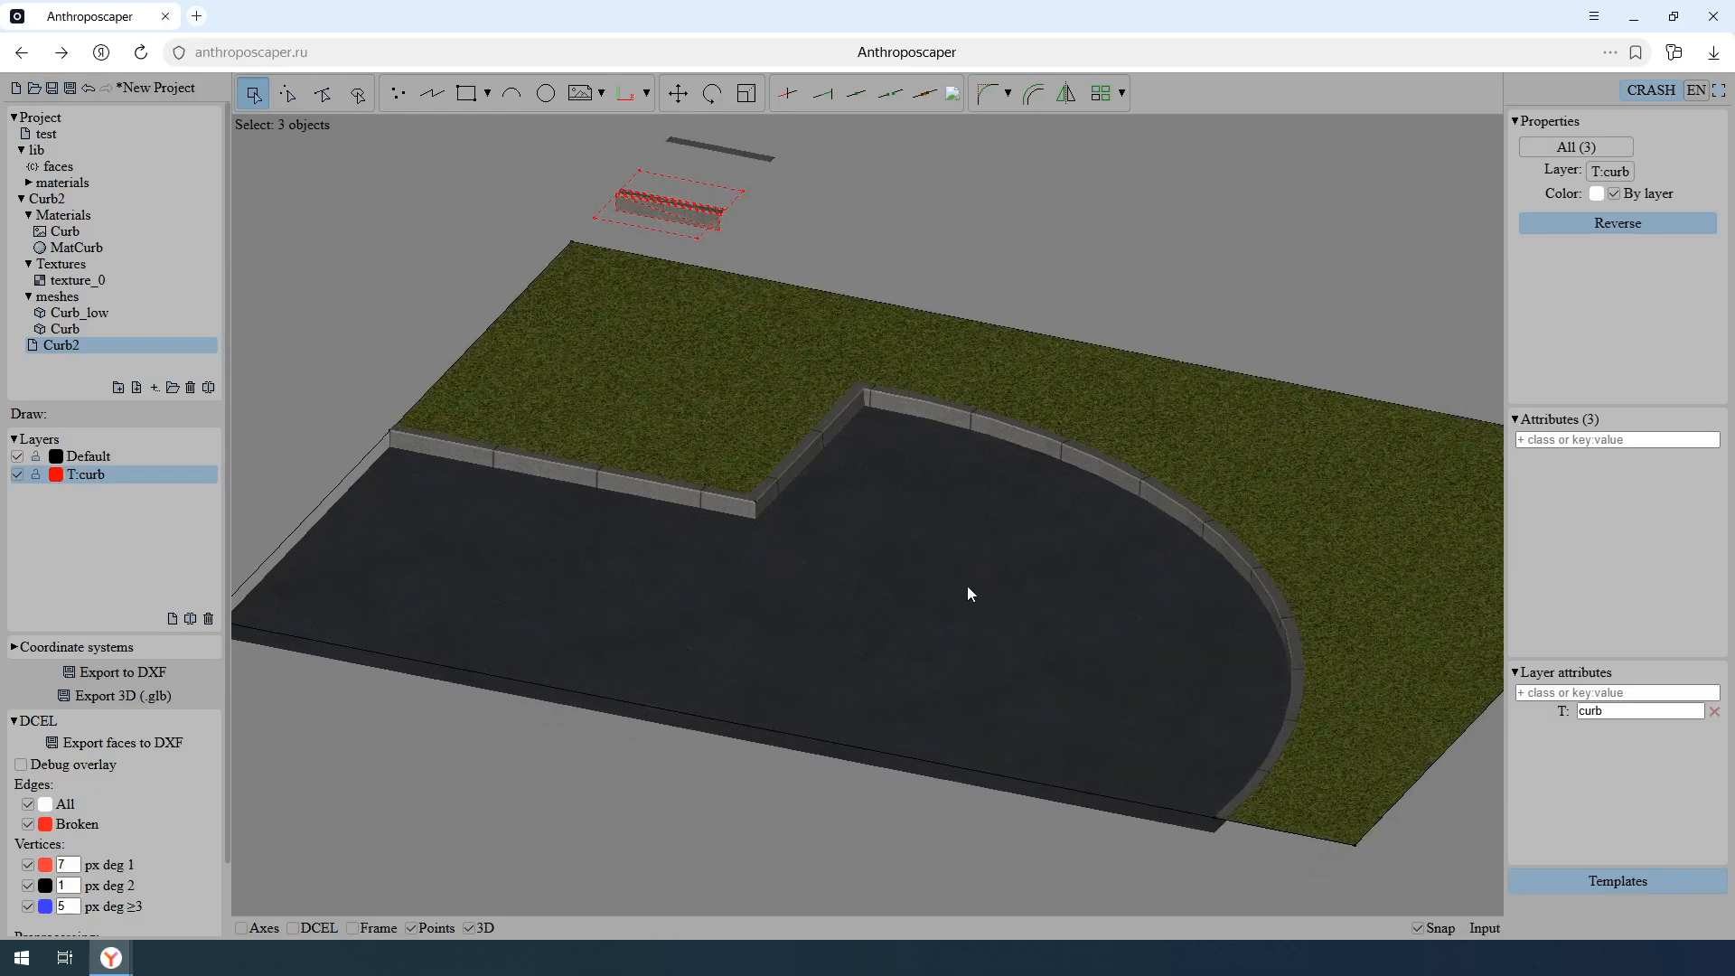
key("Escape")
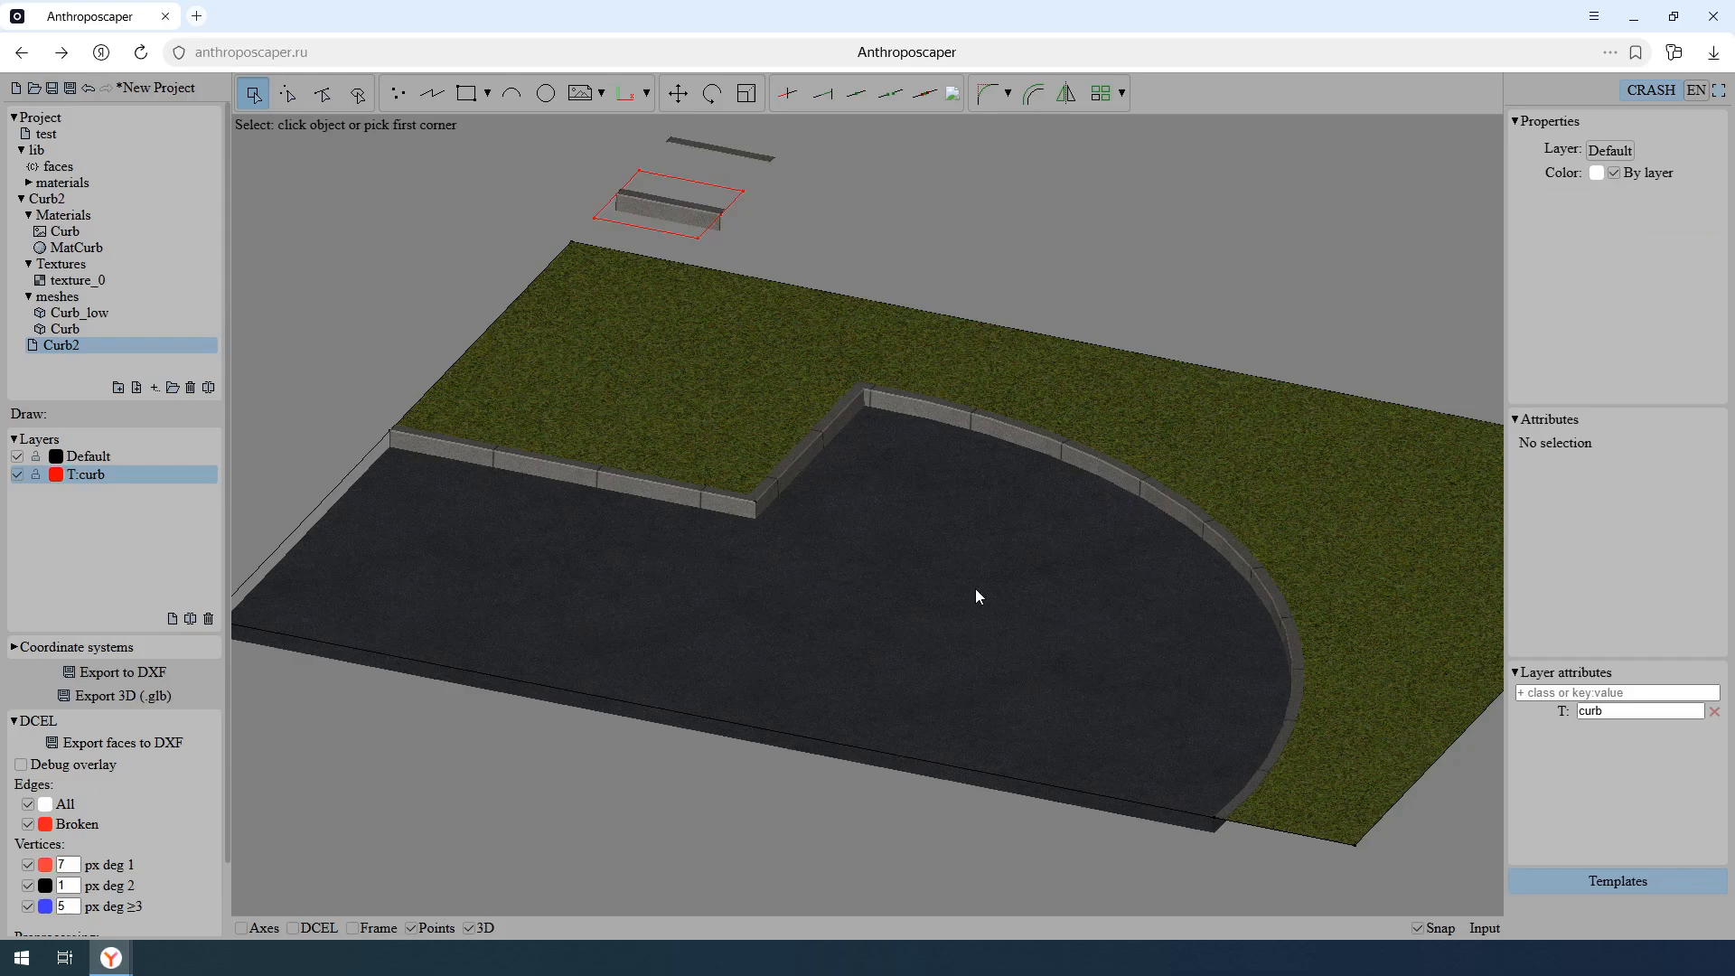
- Undo the last edit and turn off the 3D display
key("ctrl+z")
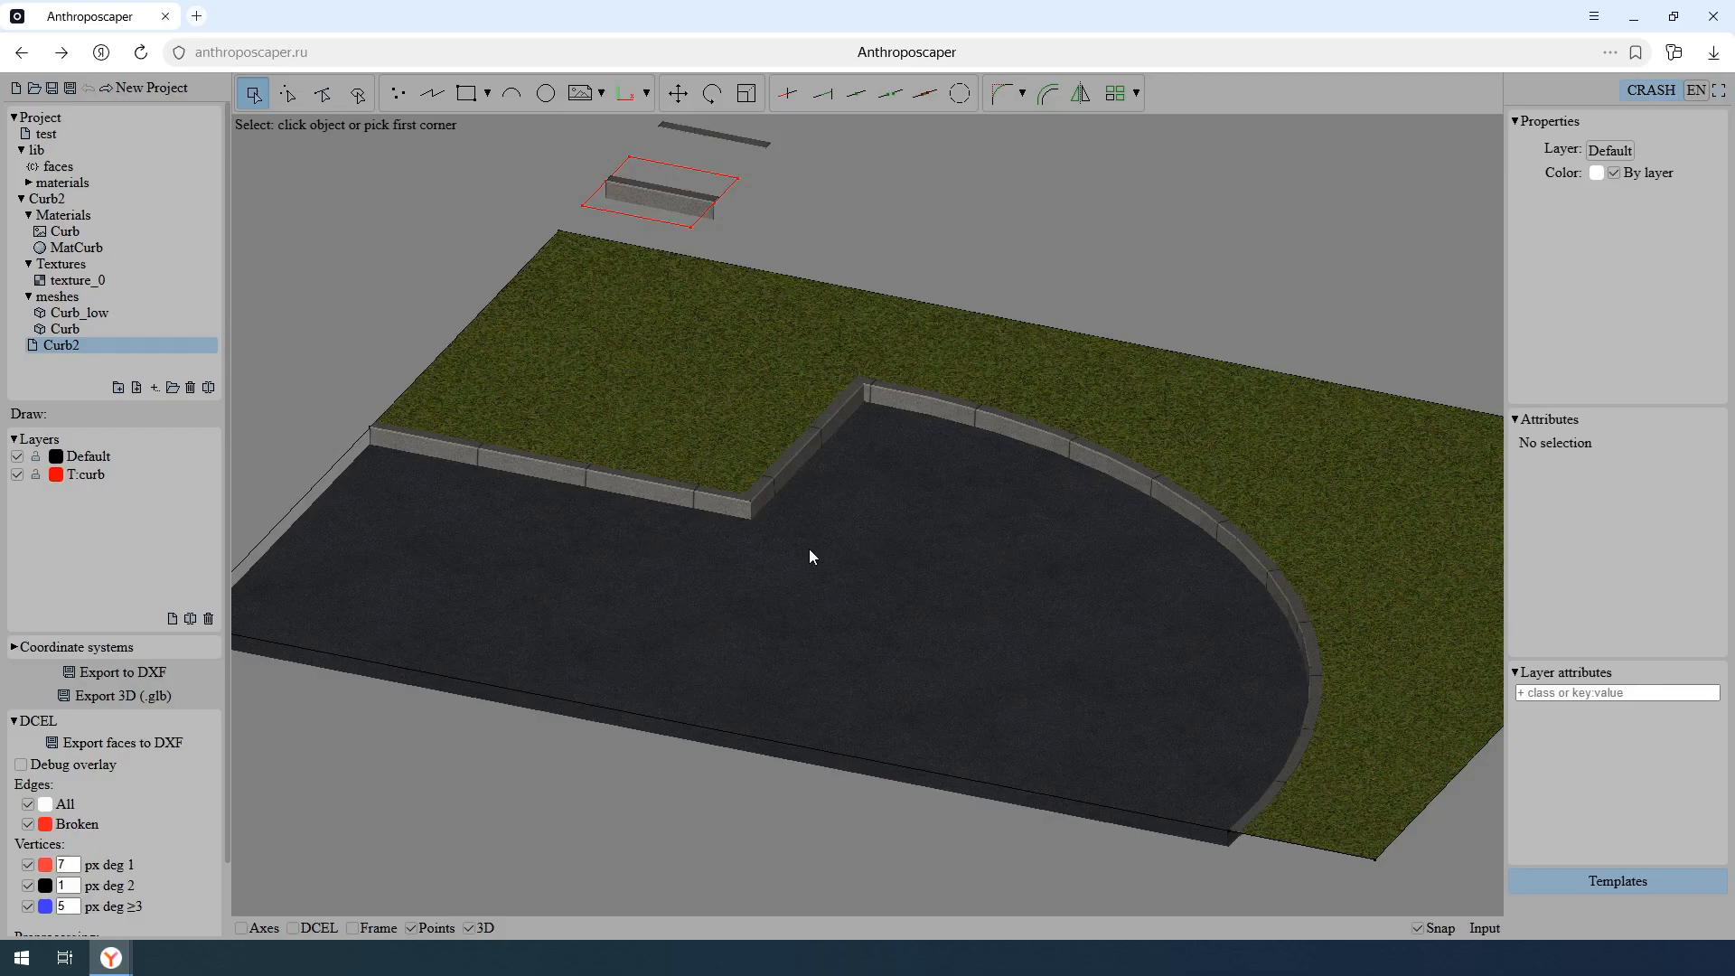
key("3")
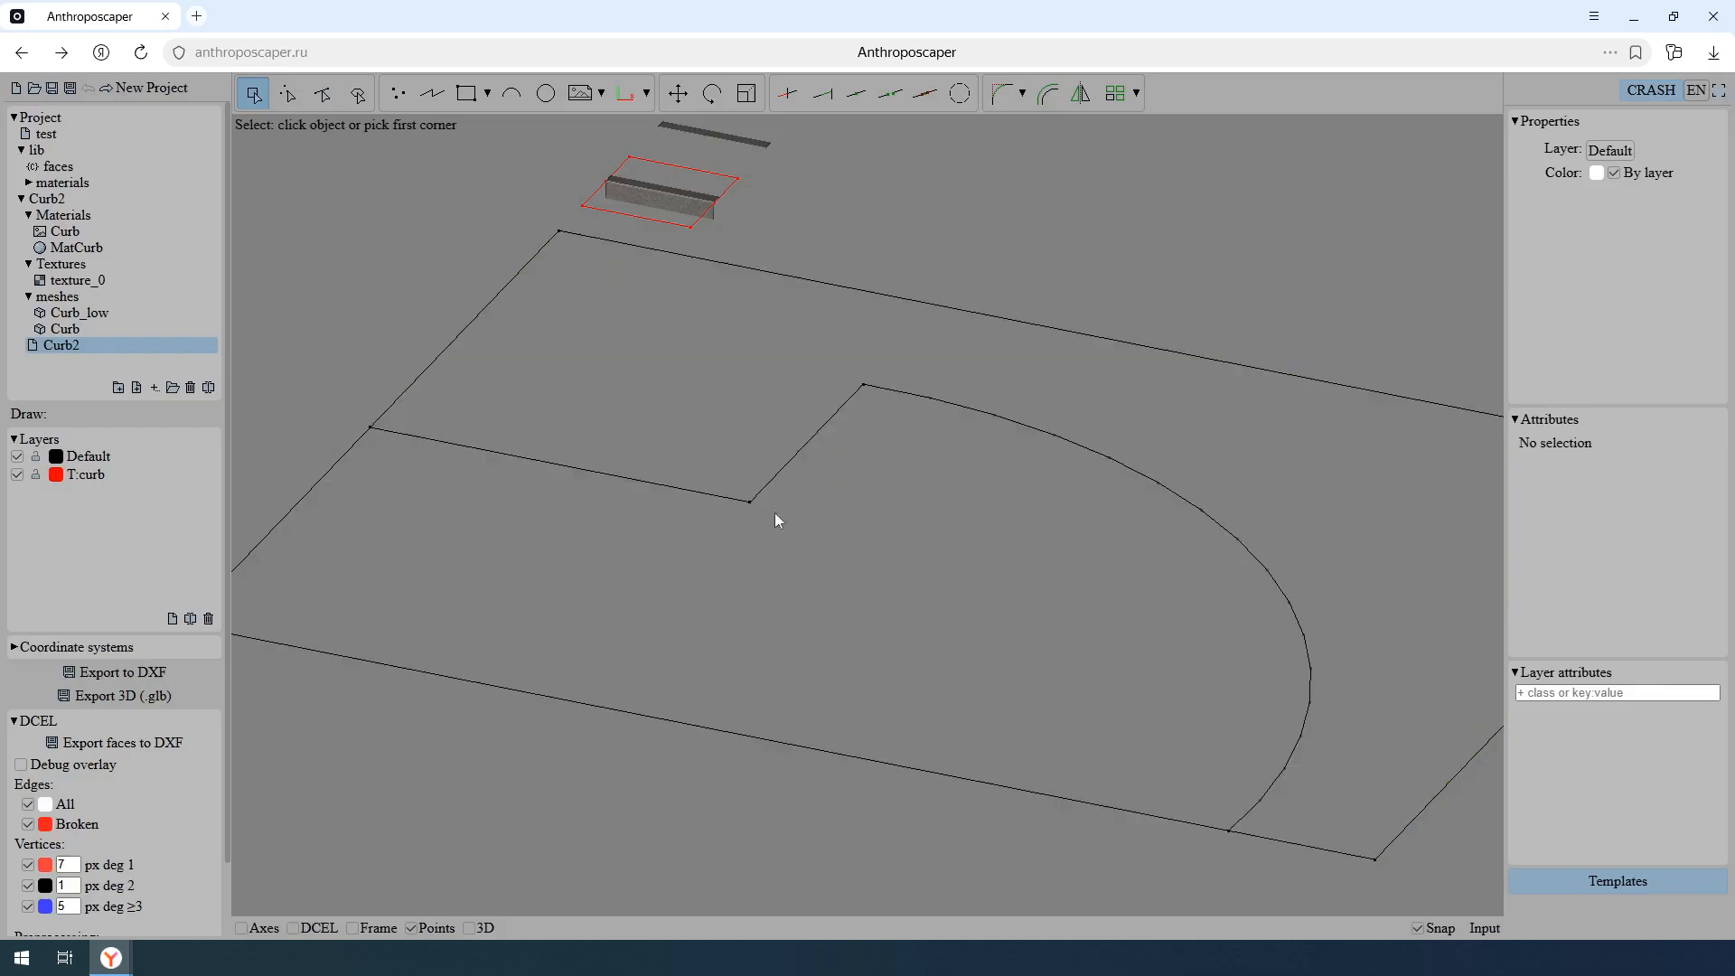
- Add the class break to the inner corner vertex of the grass-road boundary and turn the 3D display back on
left_click(287, 93)
left_click(790, 544)
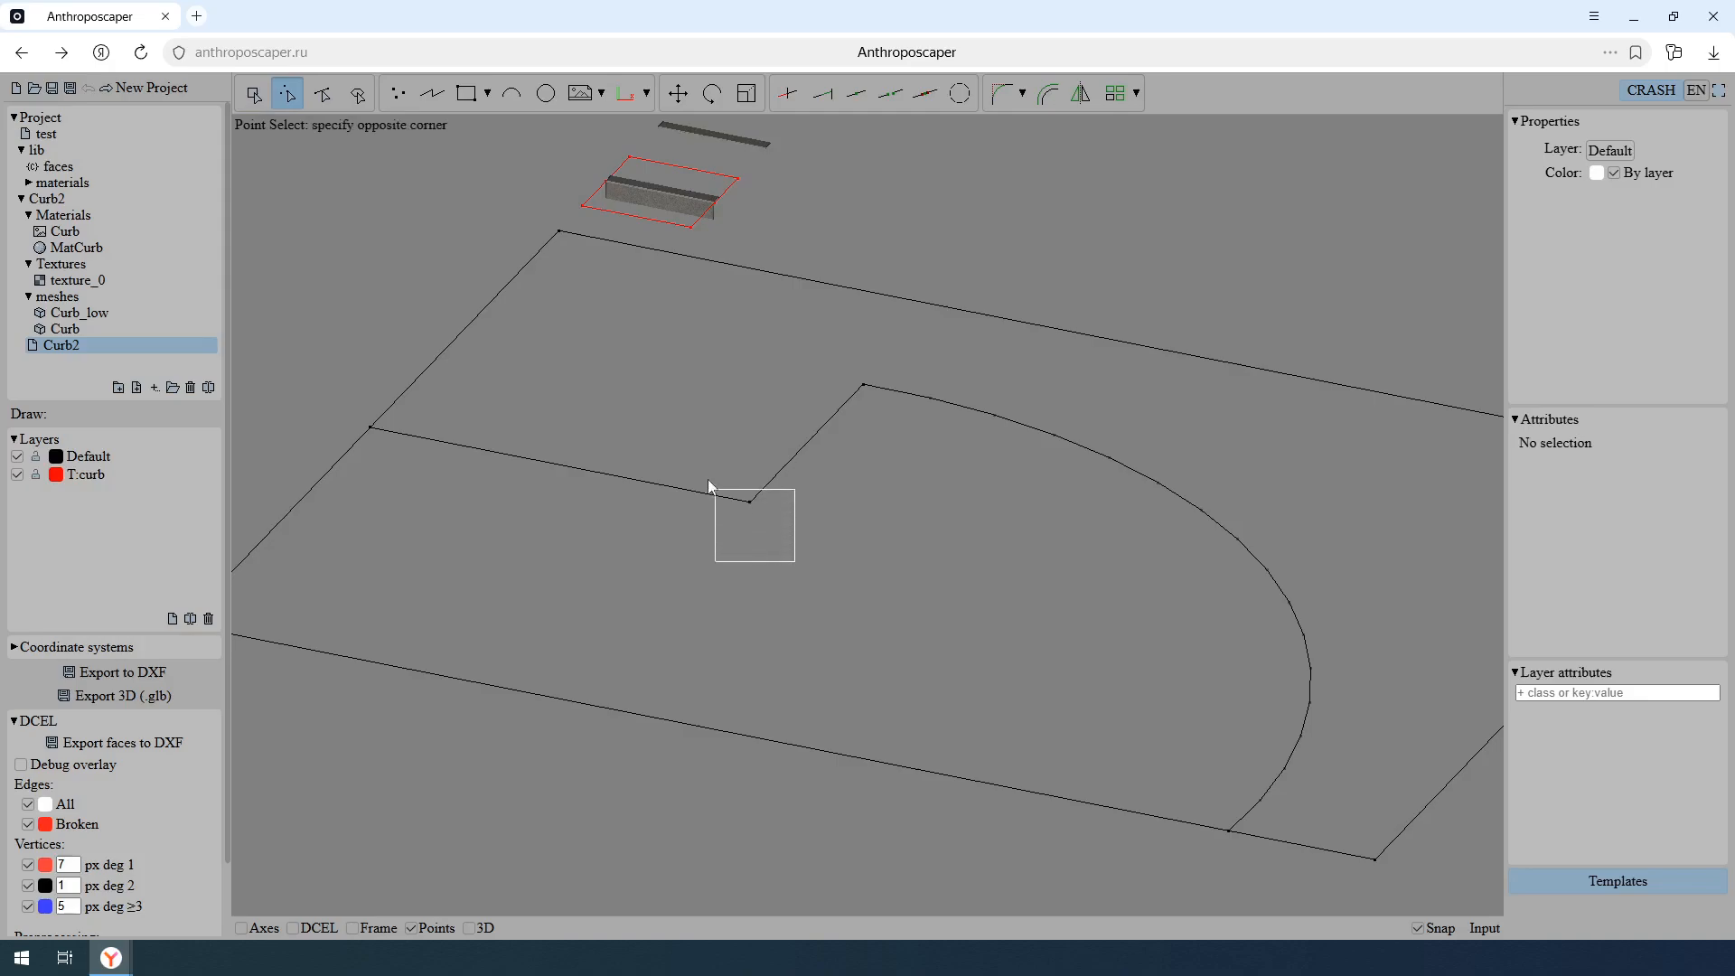
left_click(702, 473)
left_click(1590, 439)
type("b")
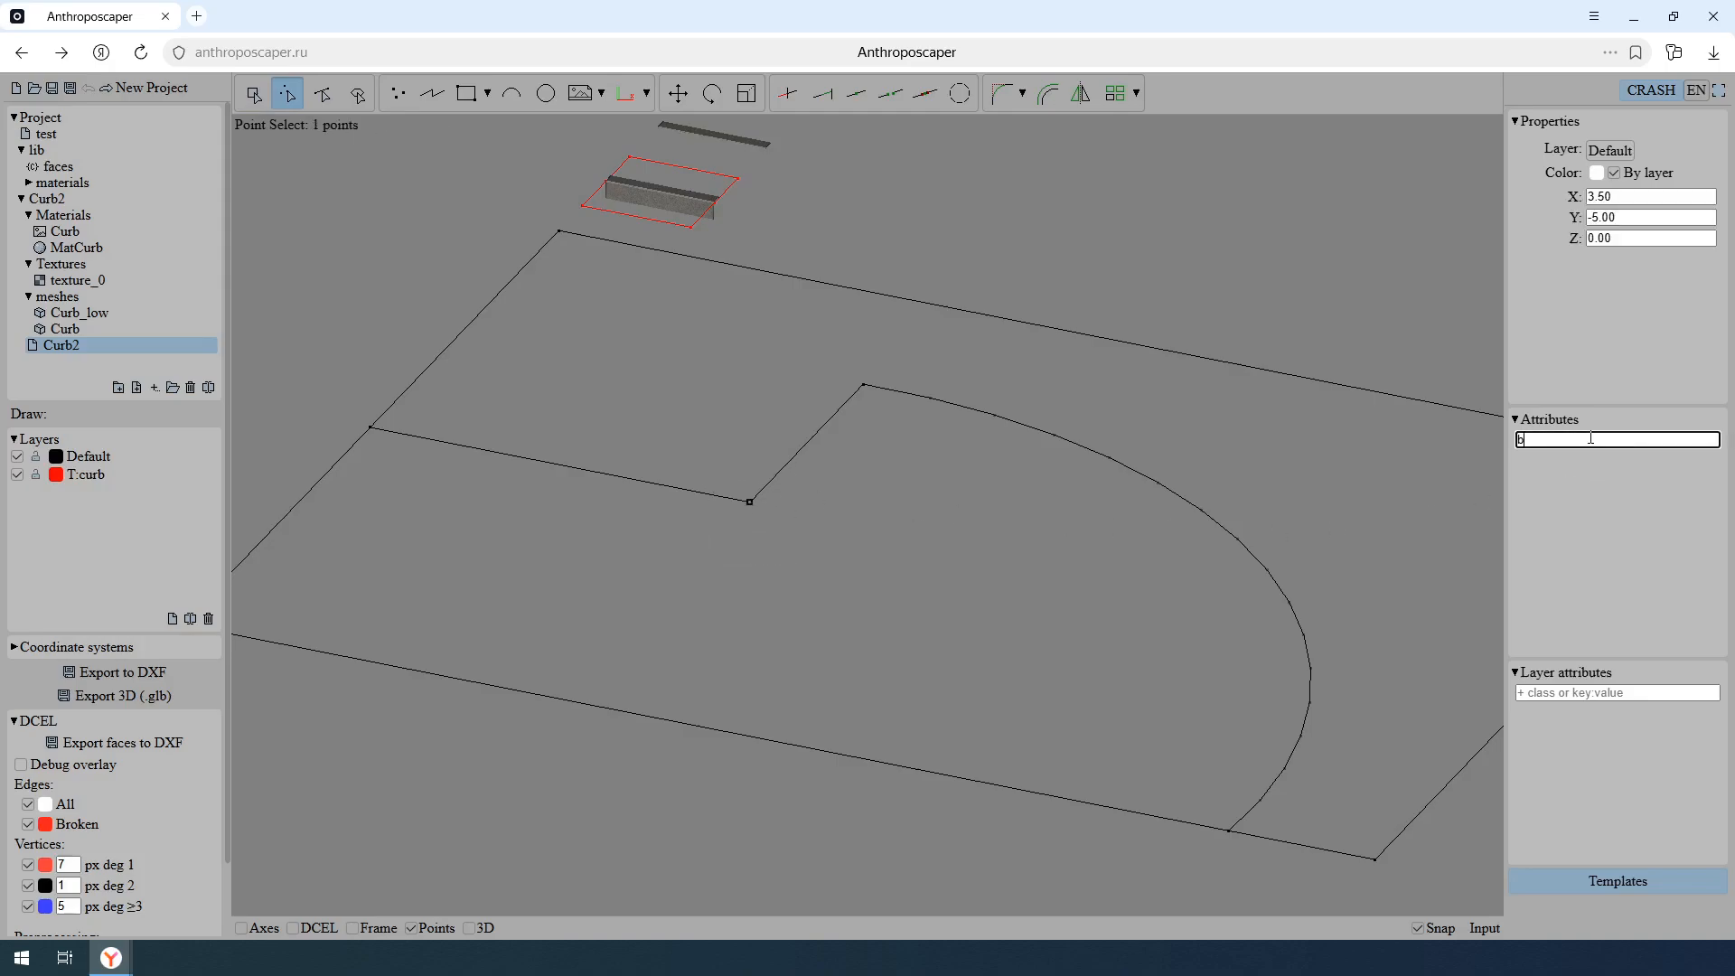
type("reak")
key("Return")
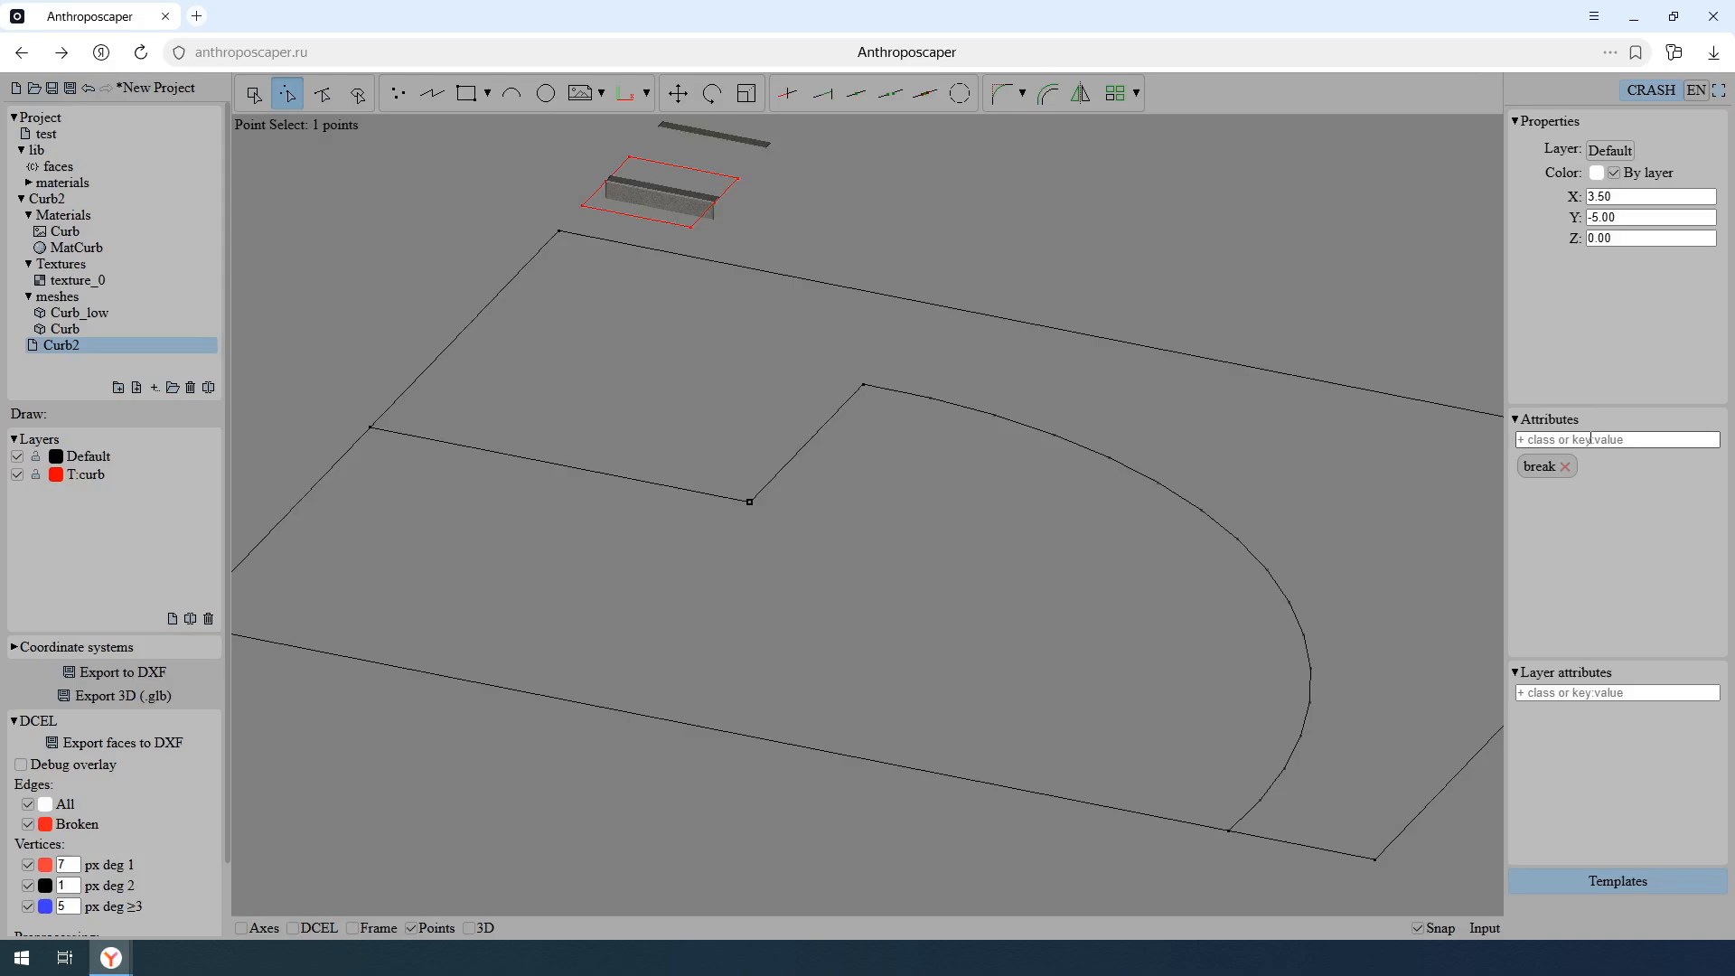
key("Escape")
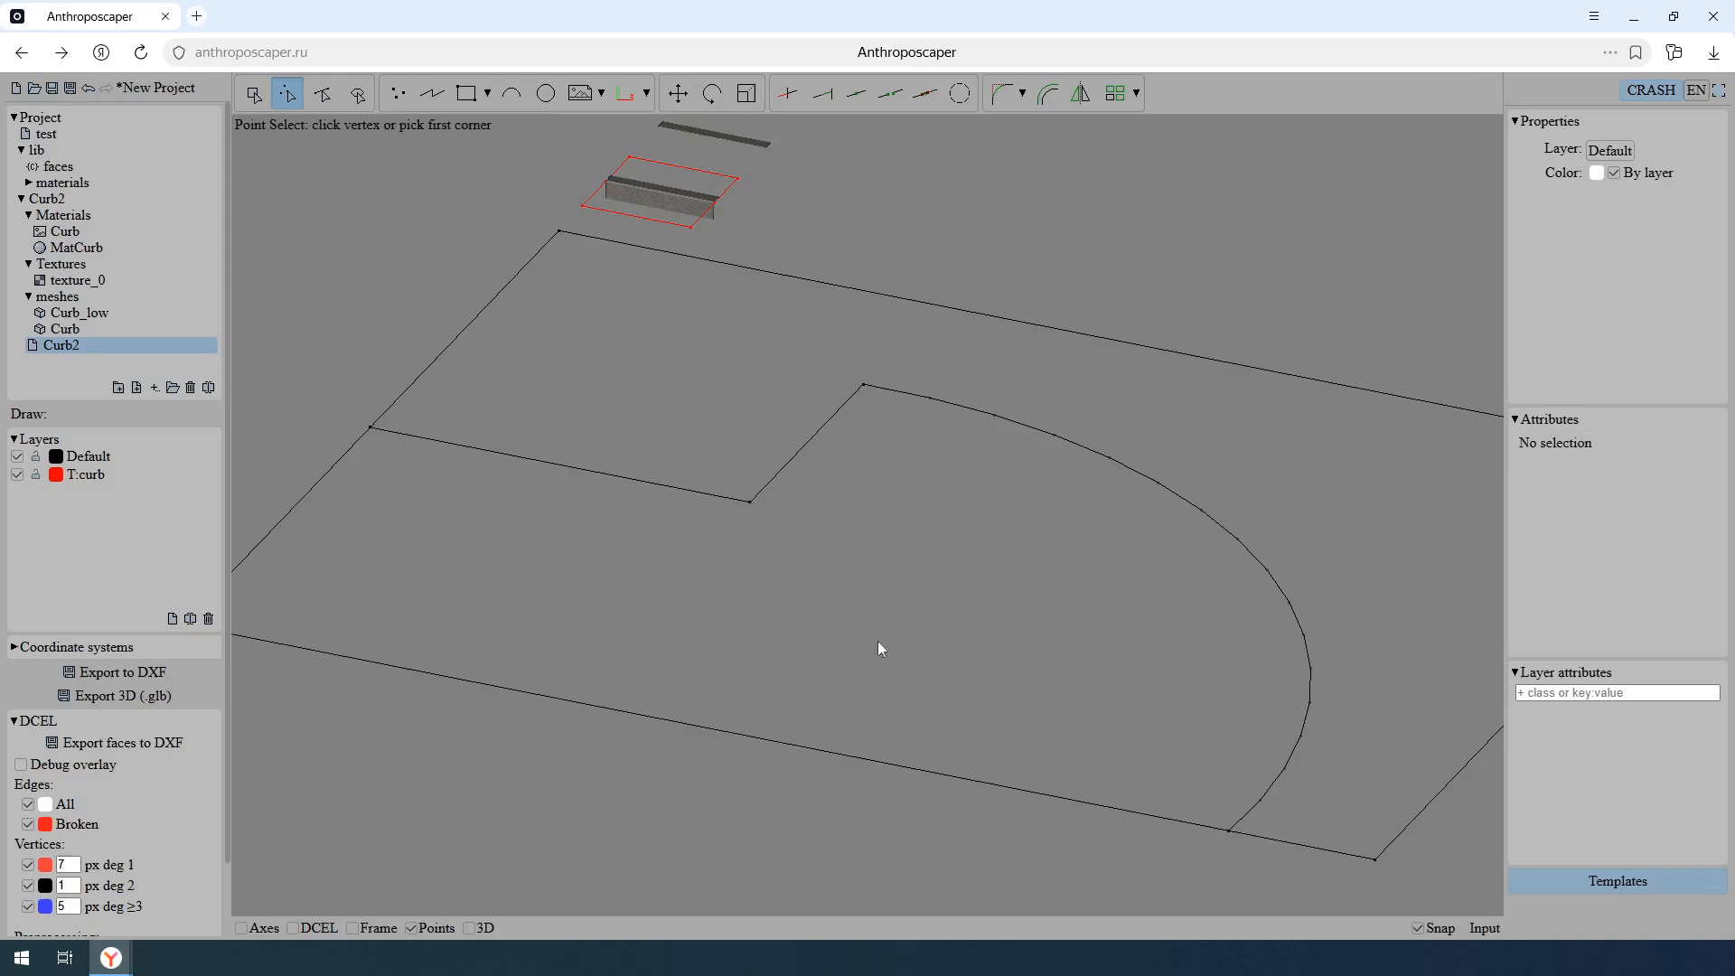
left_click(468, 929)
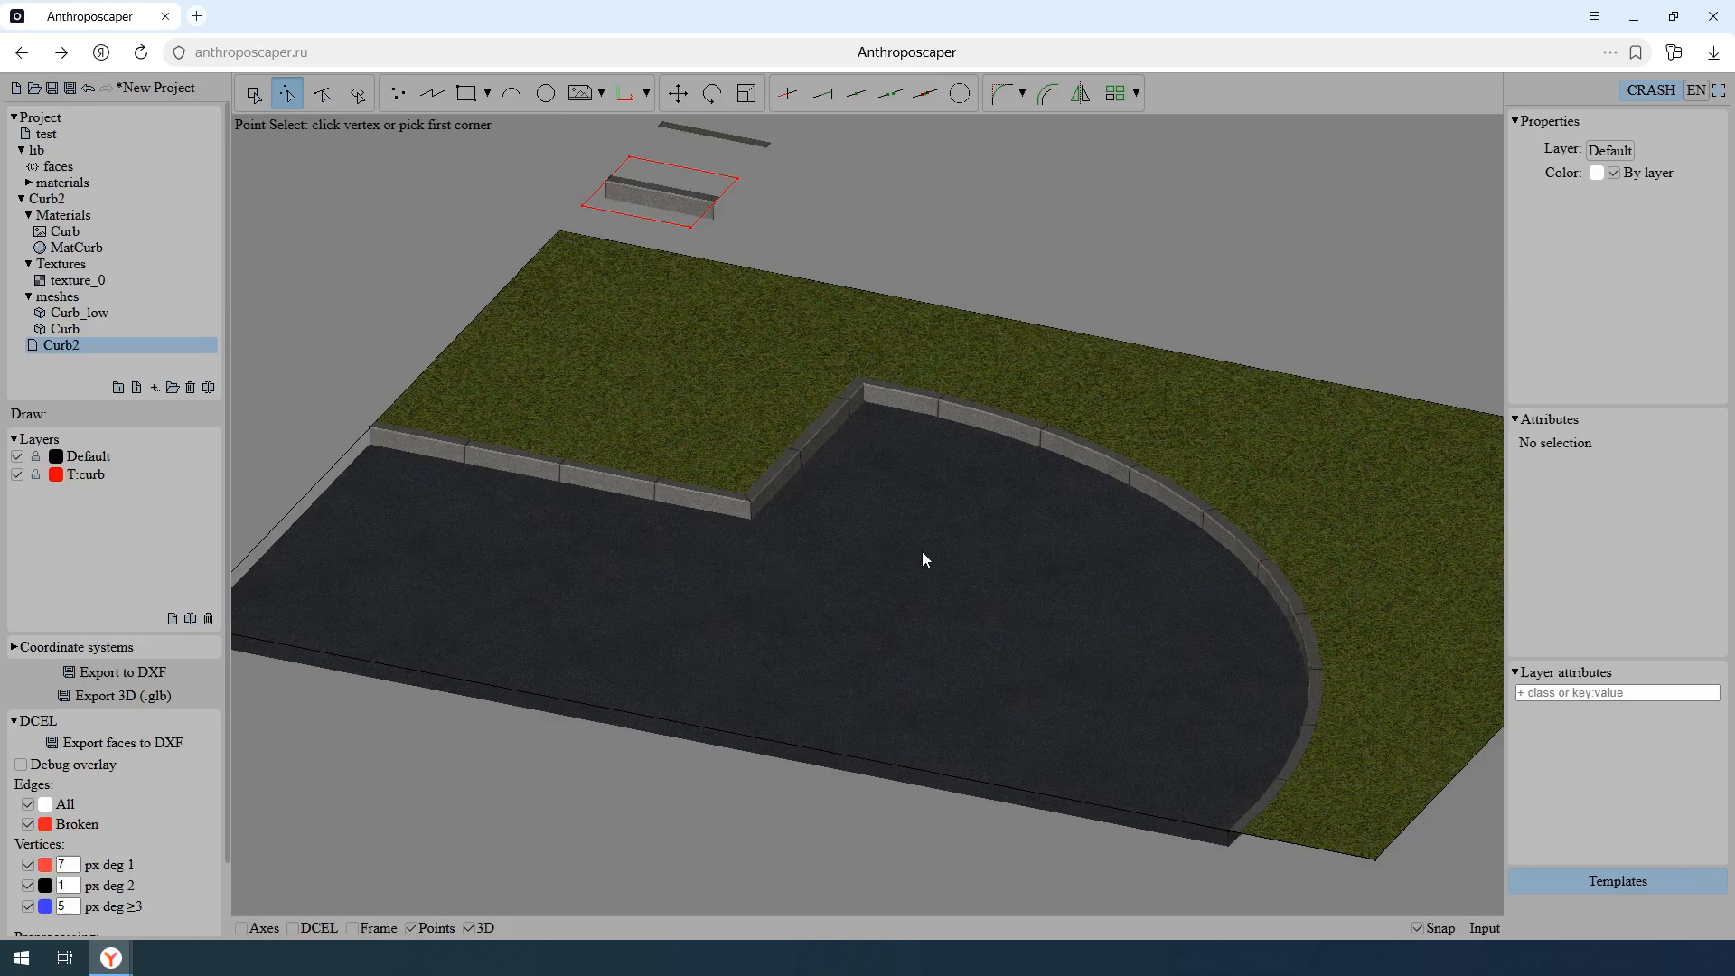
- Select the dividing polyline of the T:curb template and add the attribute break: 45
key("Escape")
left_click(706, 206)
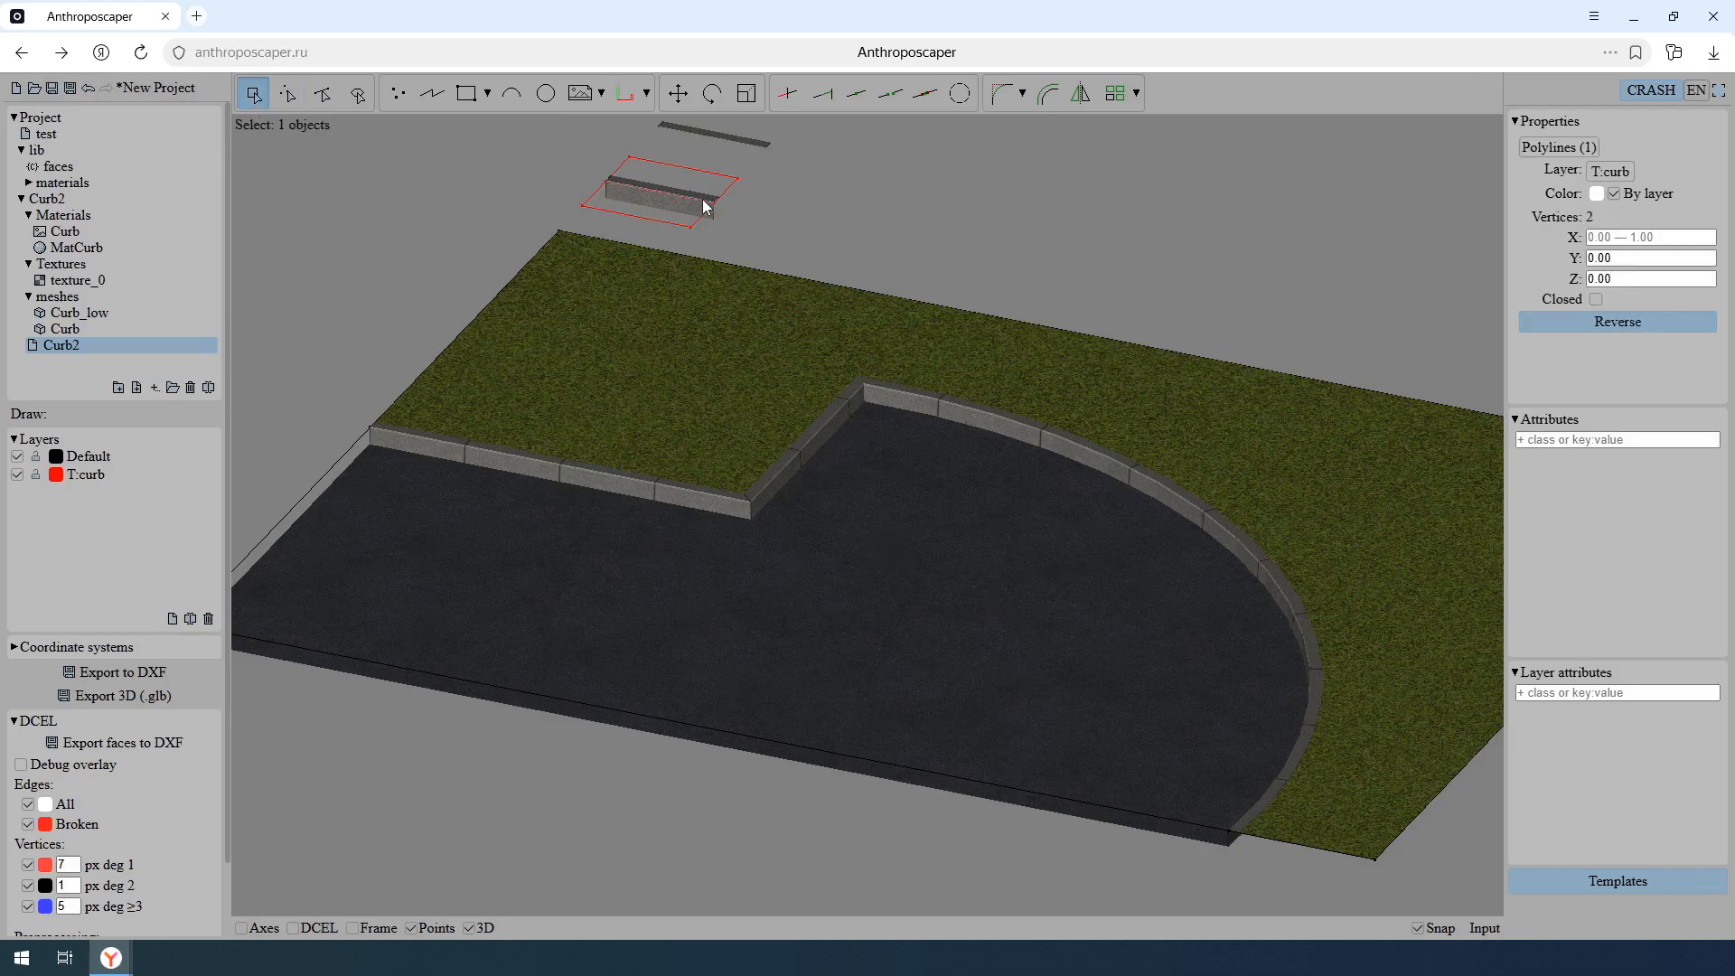
left_click(1536, 439)
type("b")
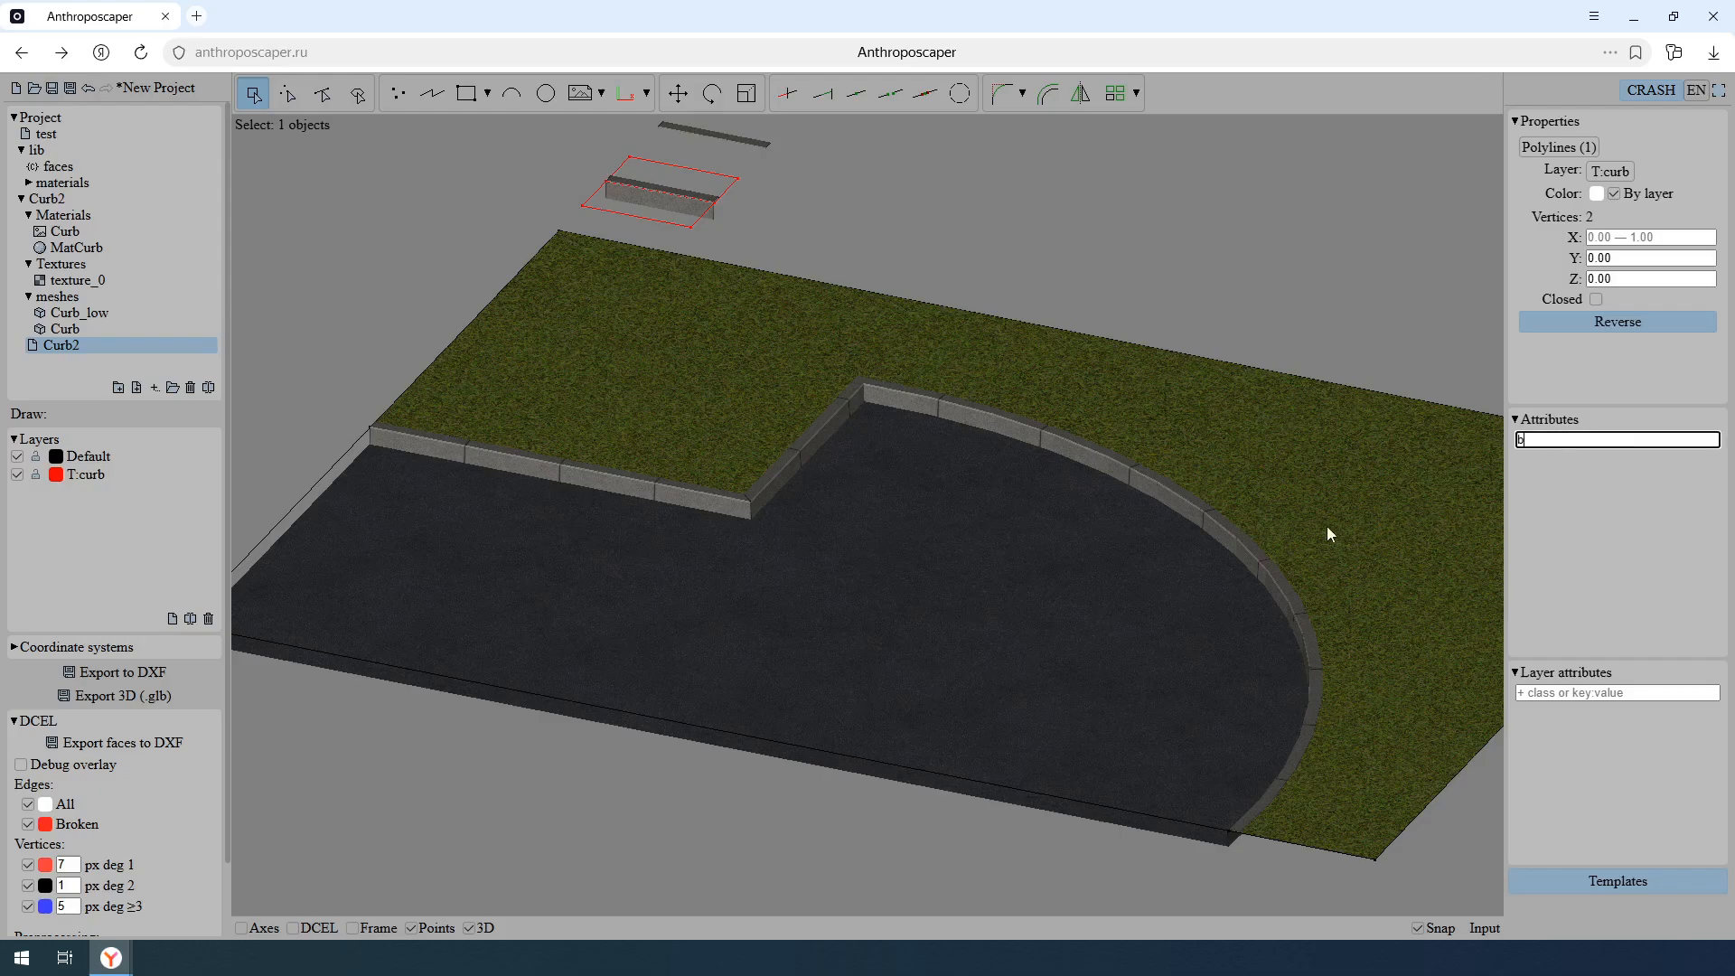
type("reak: 45")
key("Return")
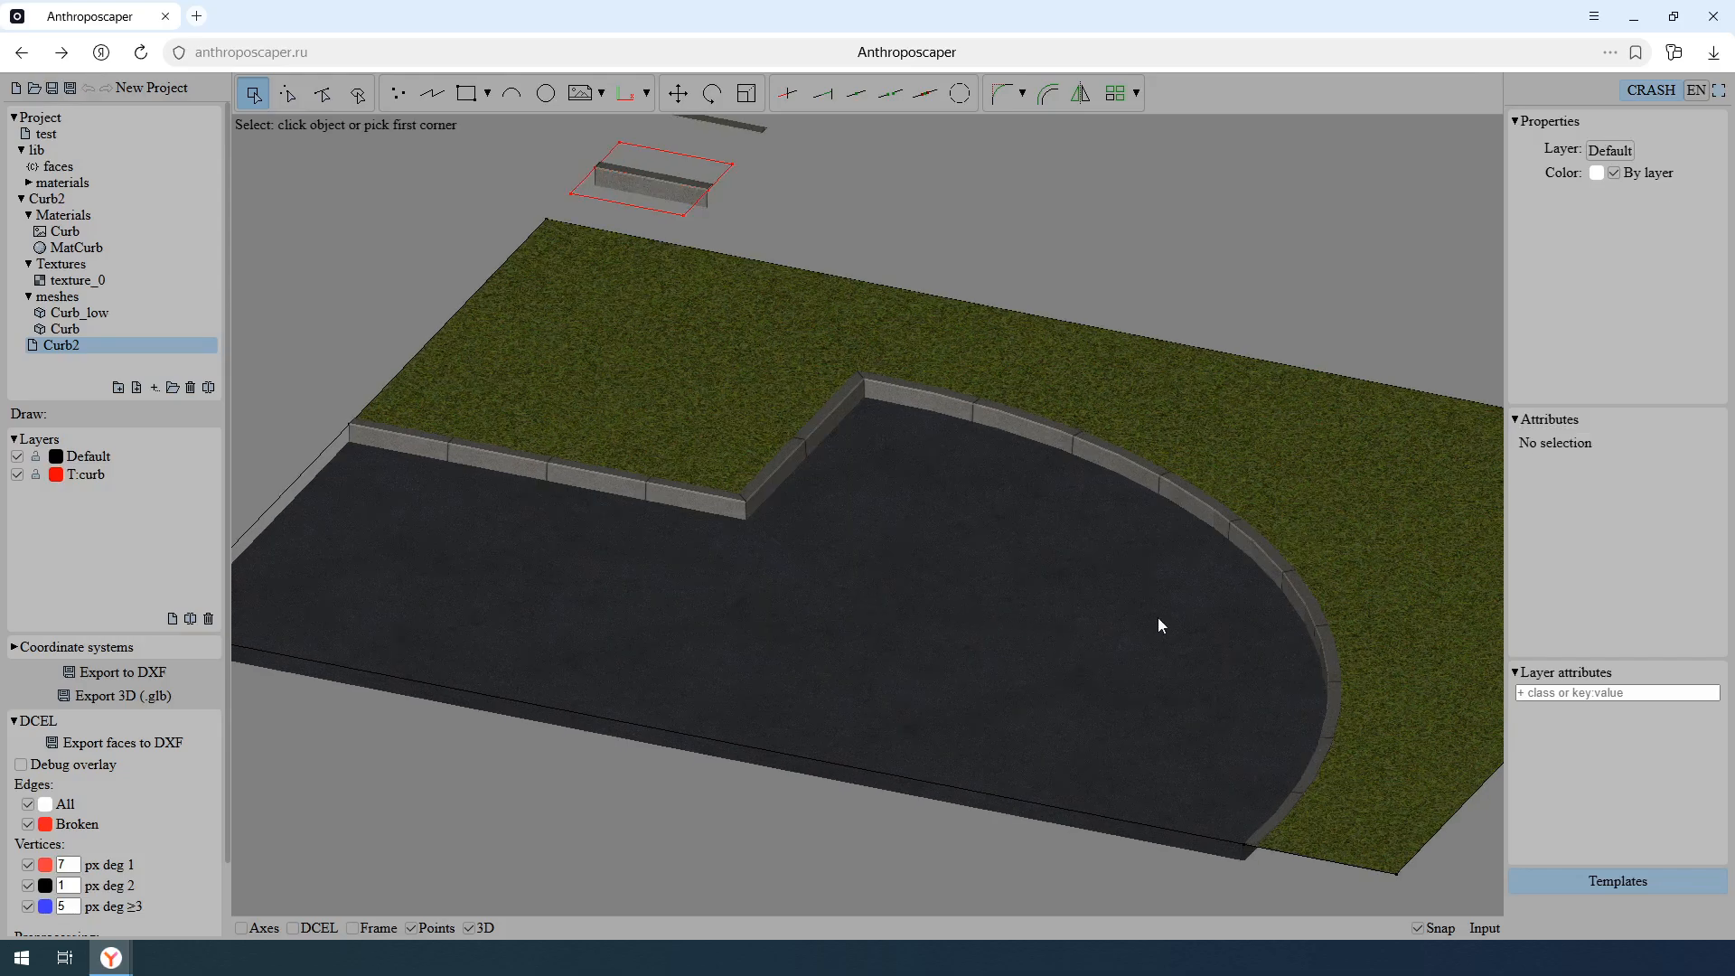
- Examine the curbs along the curved grass-road edge up close, checking their mesh in wireframe
middle_click(1158, 618)
middle_click_drag(933, 570, 1117, 605)
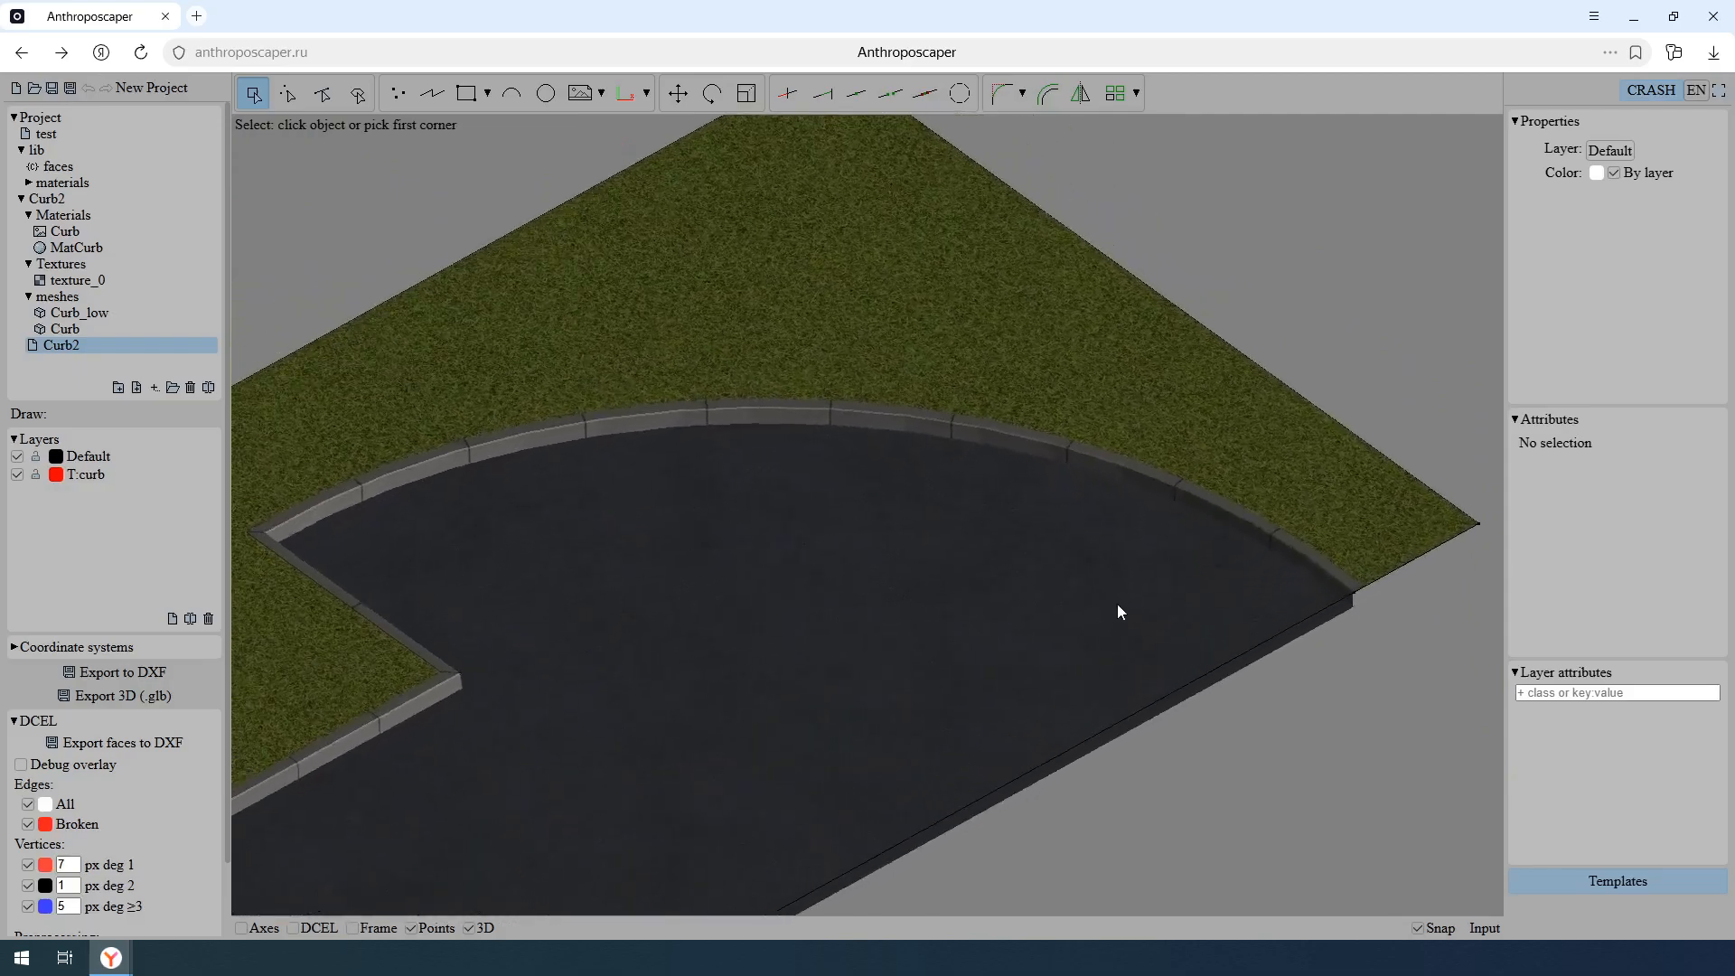
scroll(1118, 612, "up", 2)
scroll(939, 420, "up", 3)
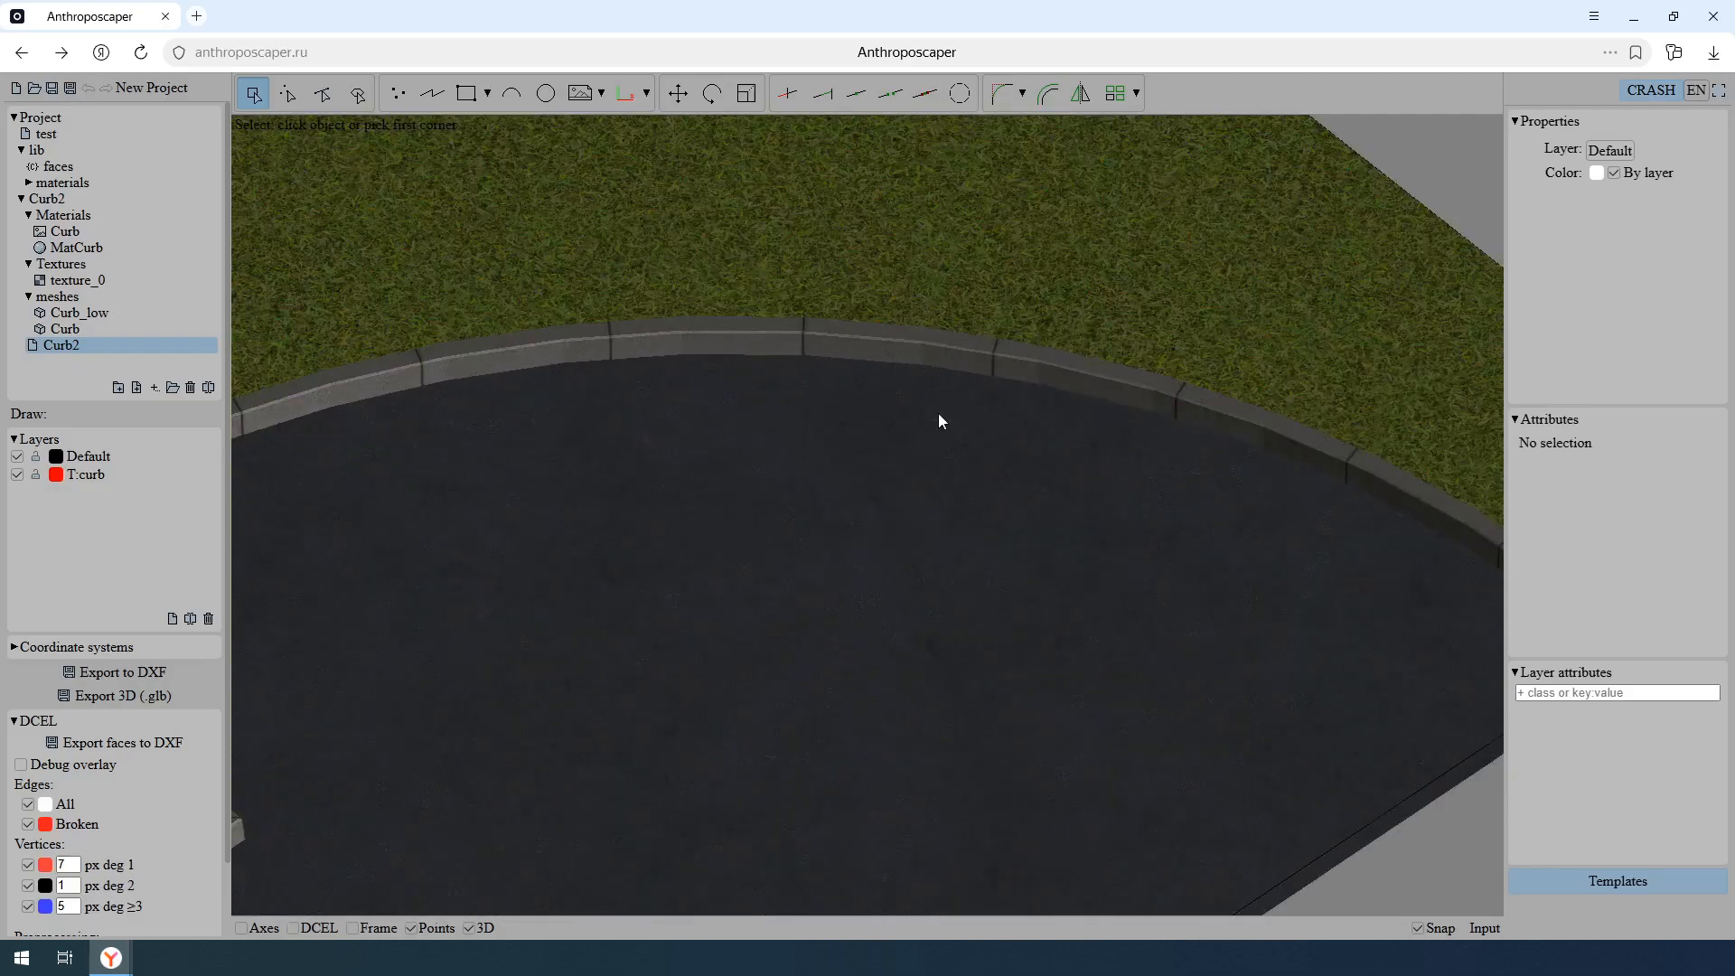
middle_click_drag(938, 420, 898, 416)
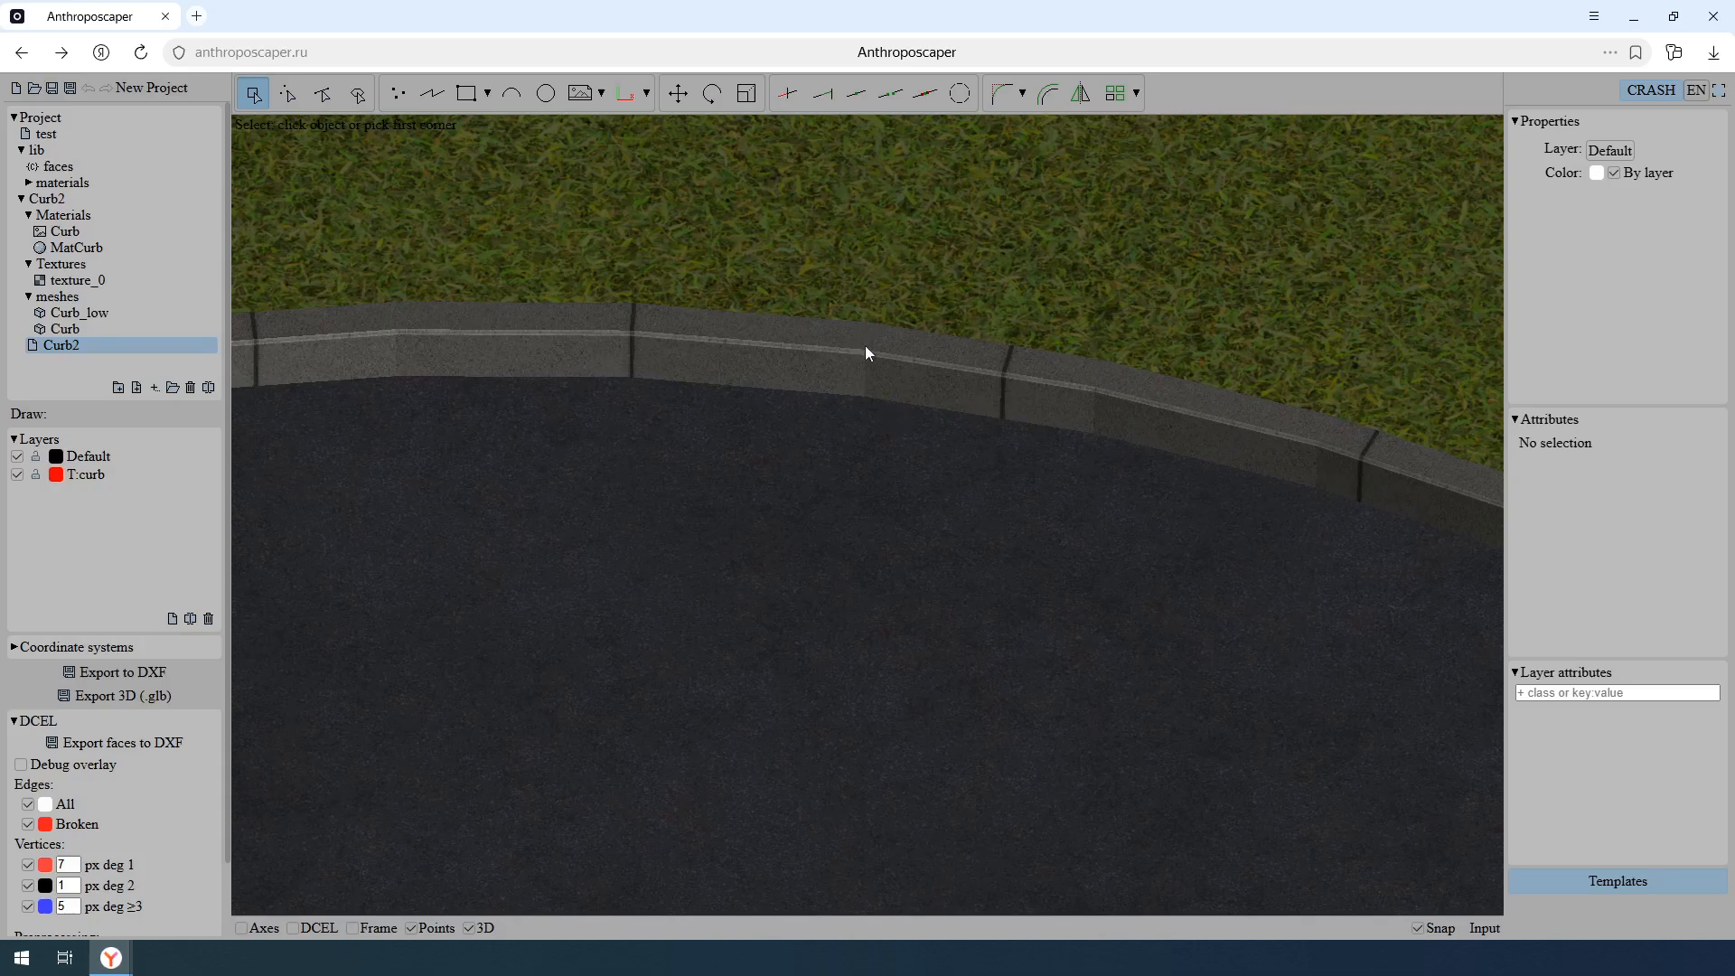
middle_click_drag(1299, 444, 1121, 444)
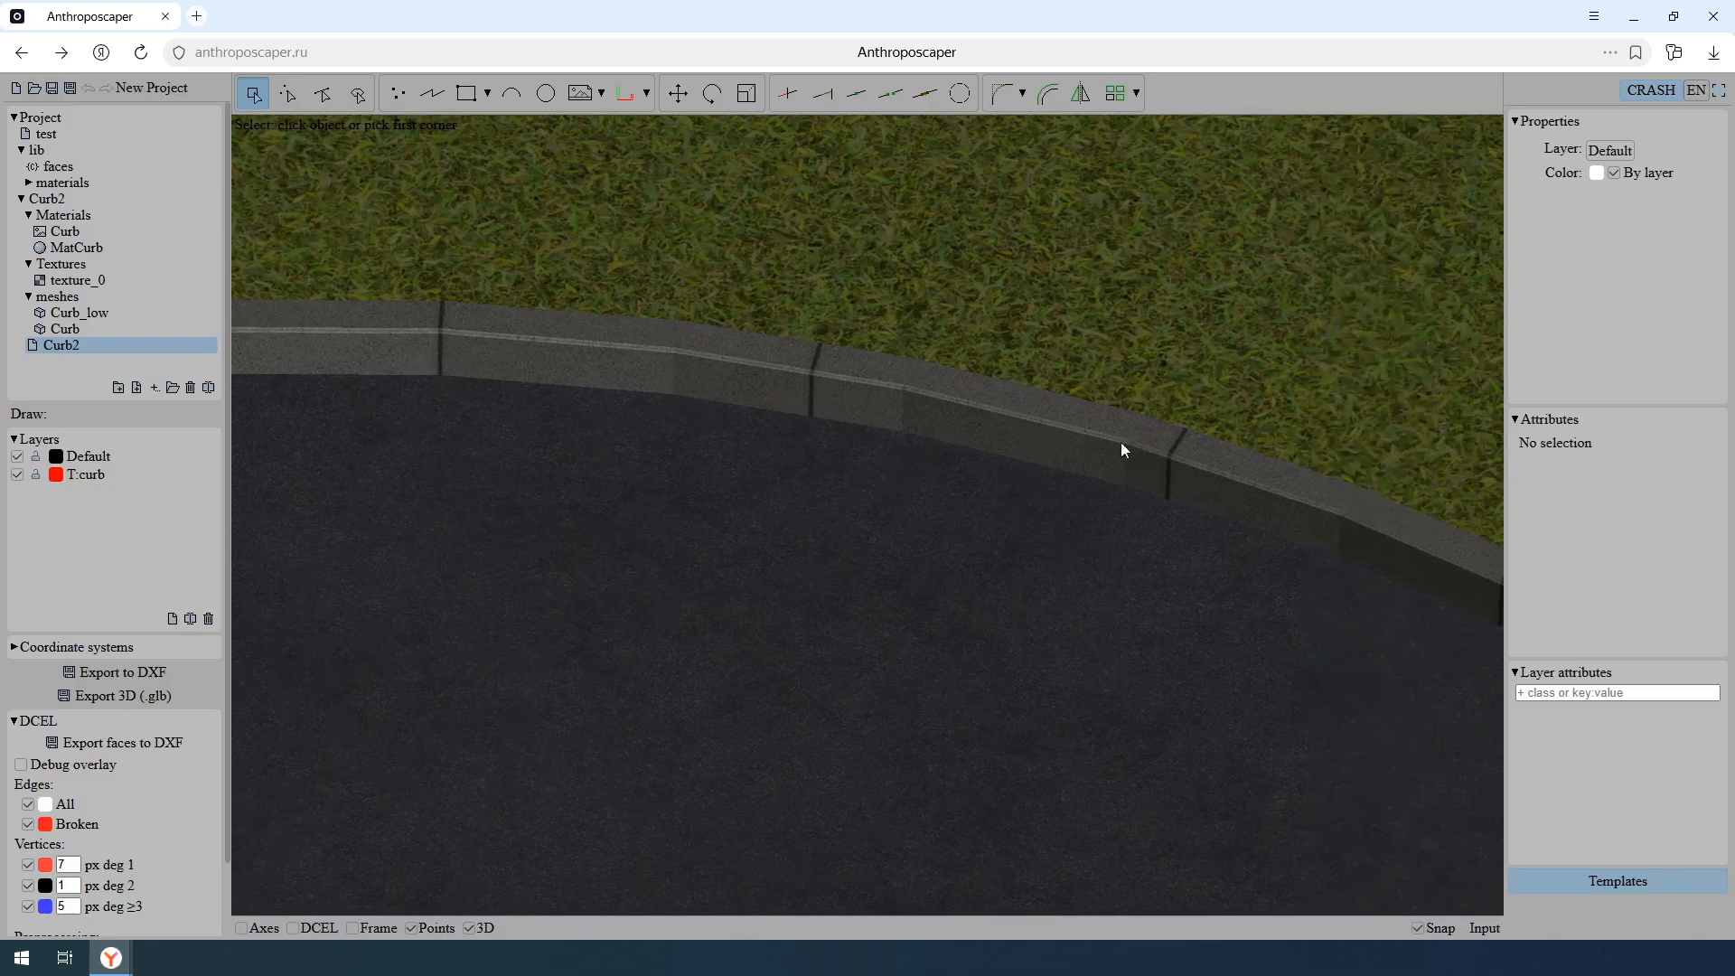
key("f")
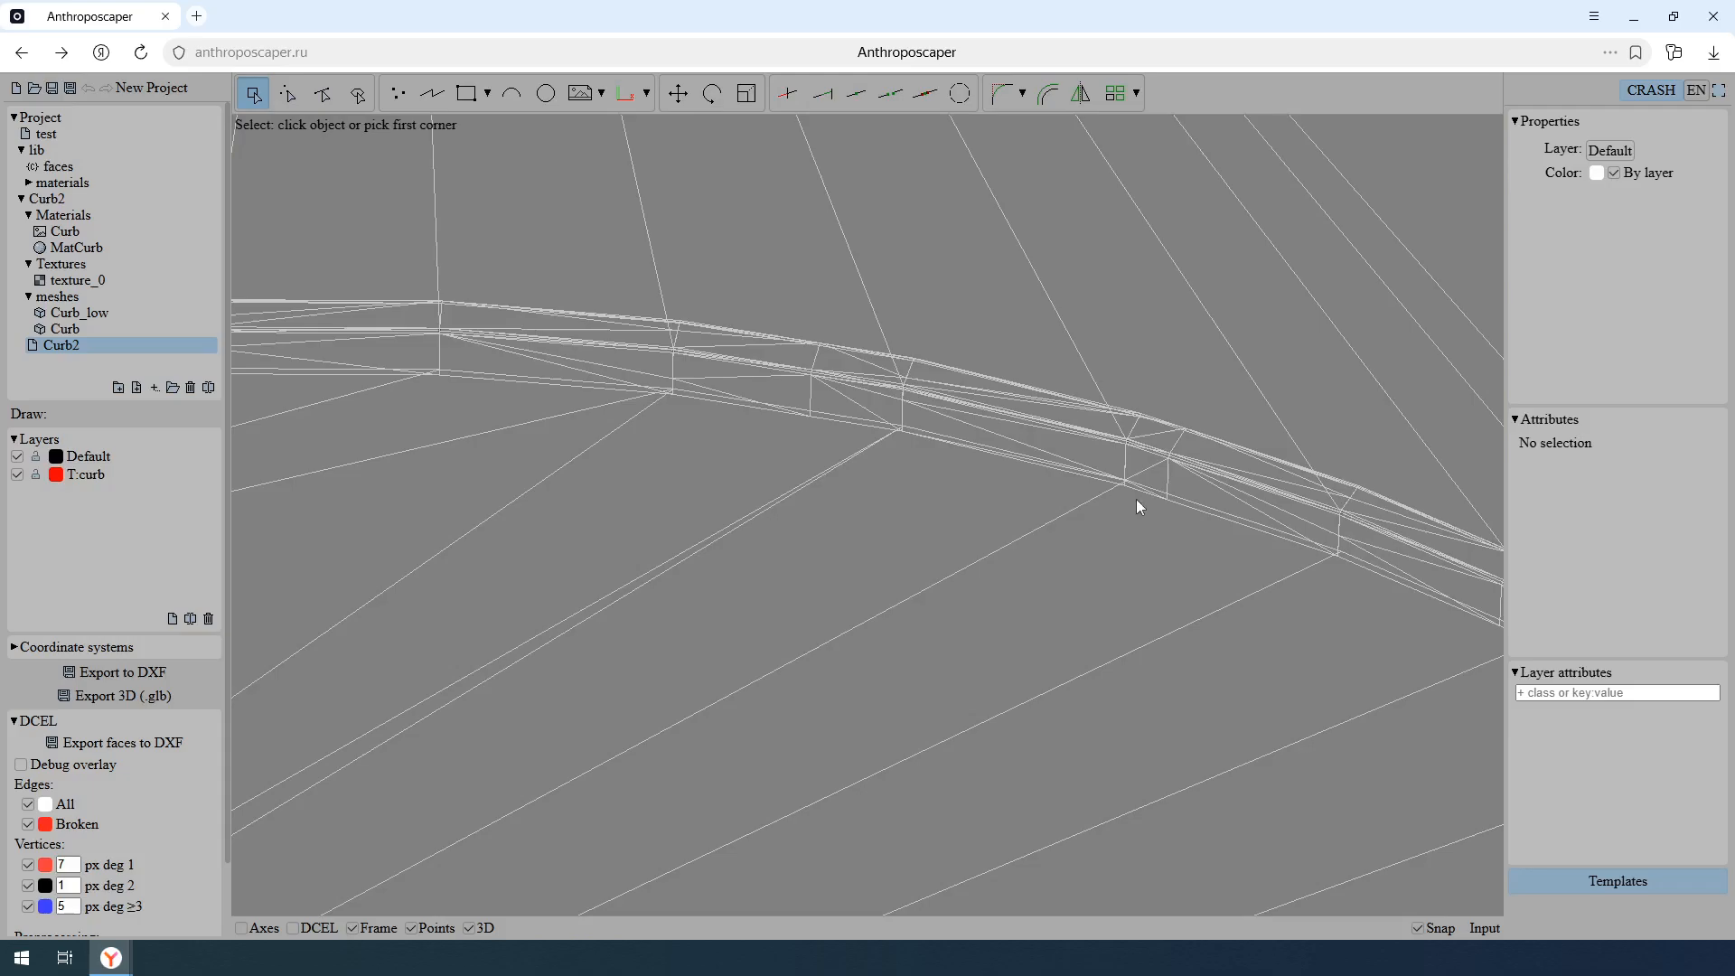
key("f")
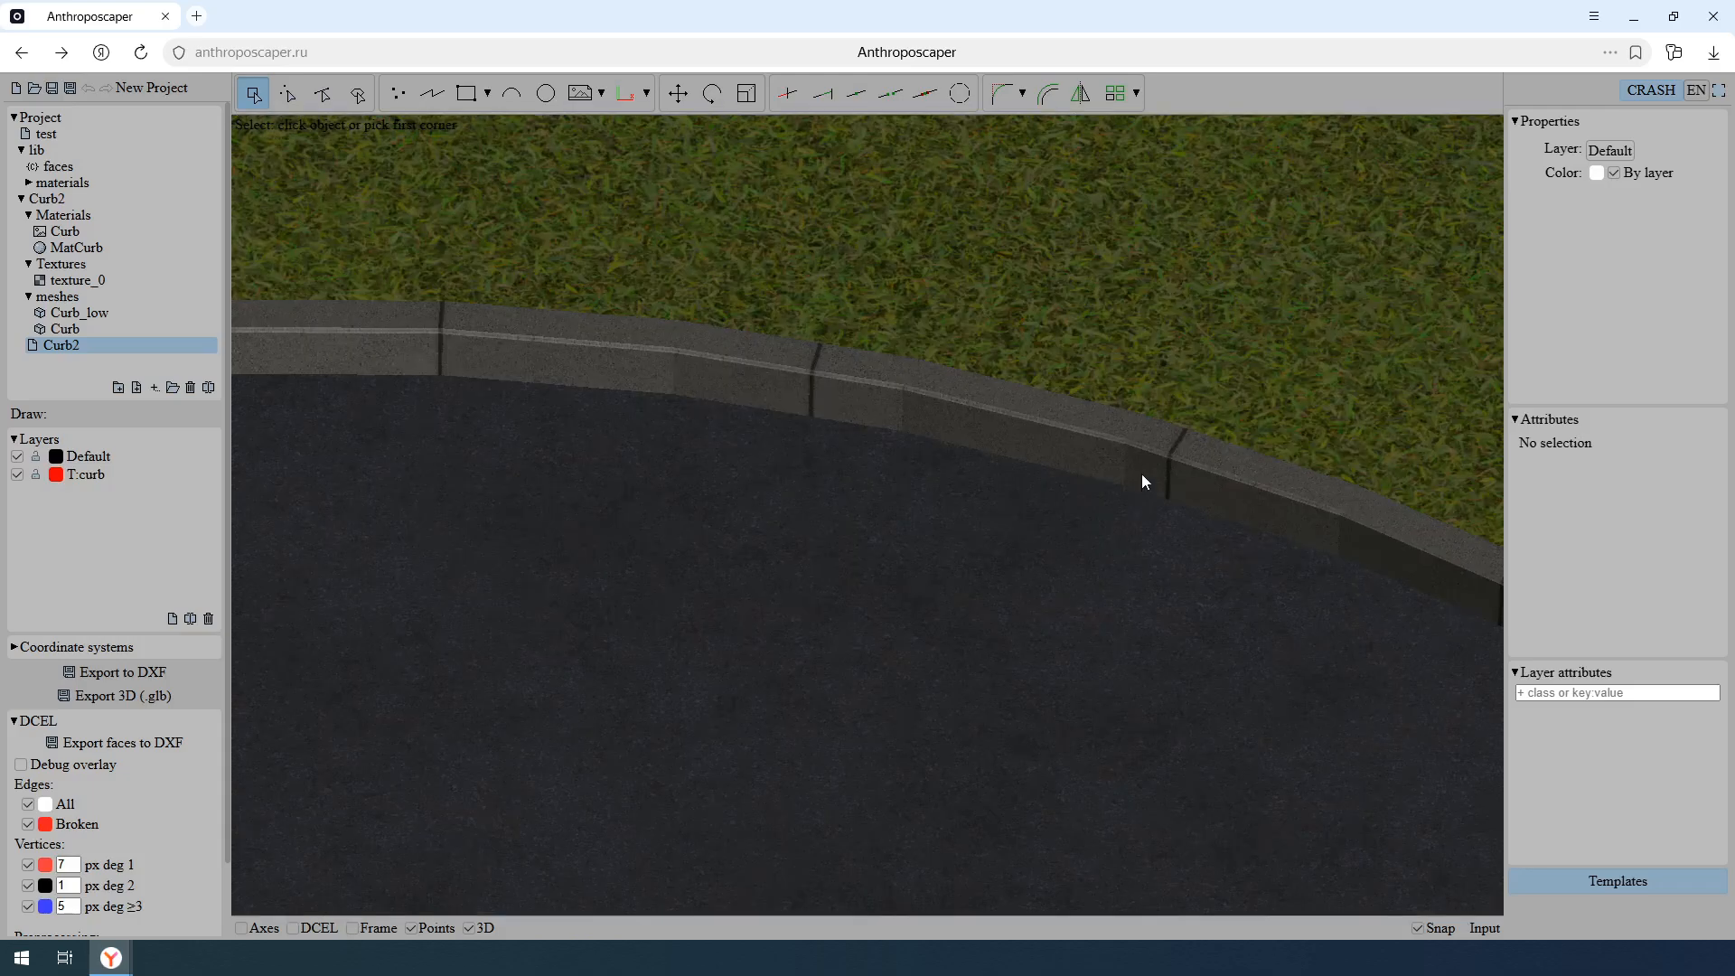
middle_click_drag(1141, 474, 956, 508)
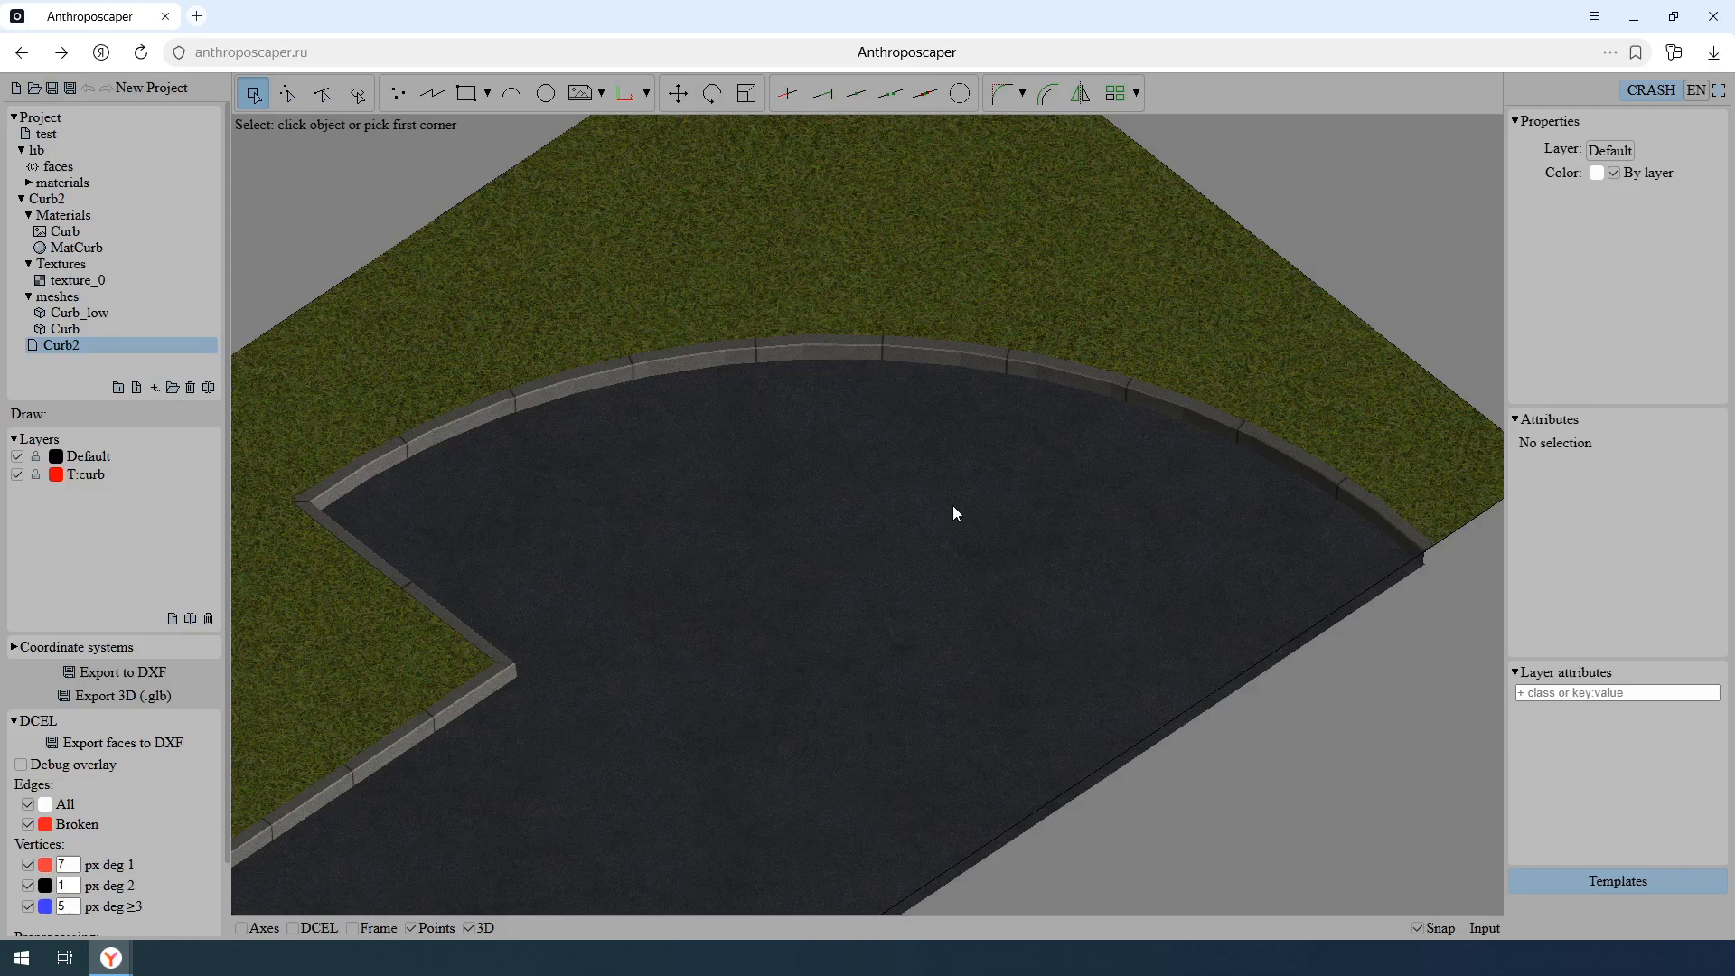
- Set the segment count of the grass-road arc to 10 and show the scene in 3D again
key("3")
left_click(952, 506)
left_click(822, 296)
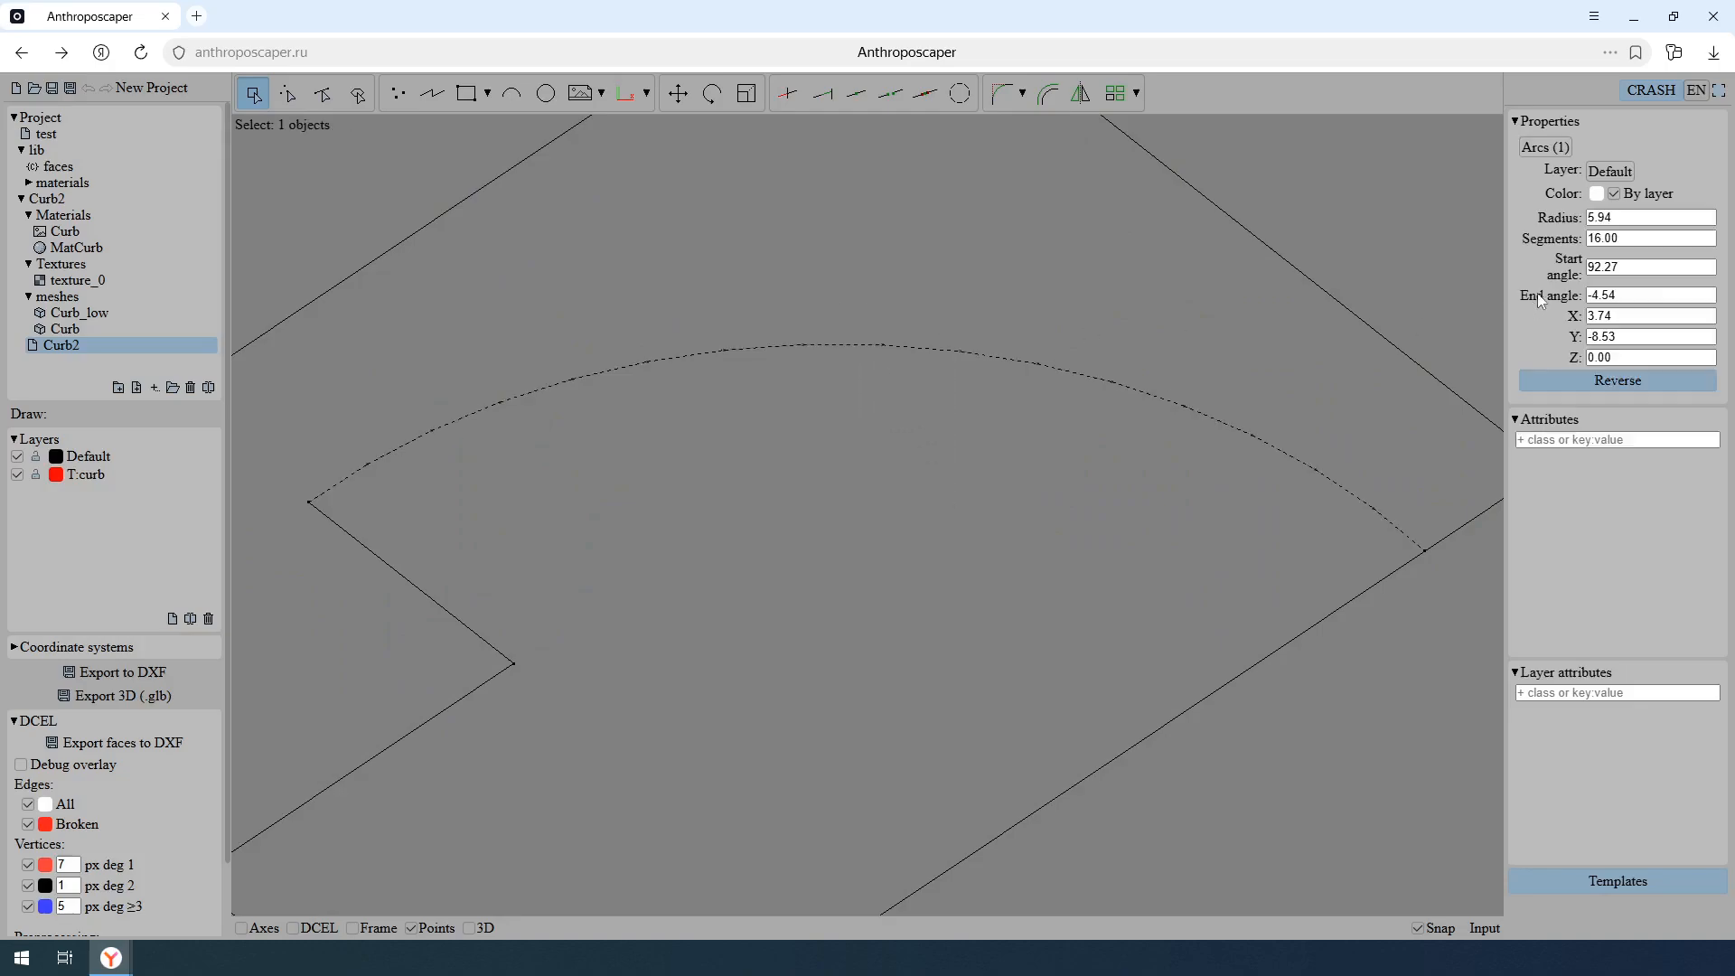
double_click(1626, 238)
type("1")
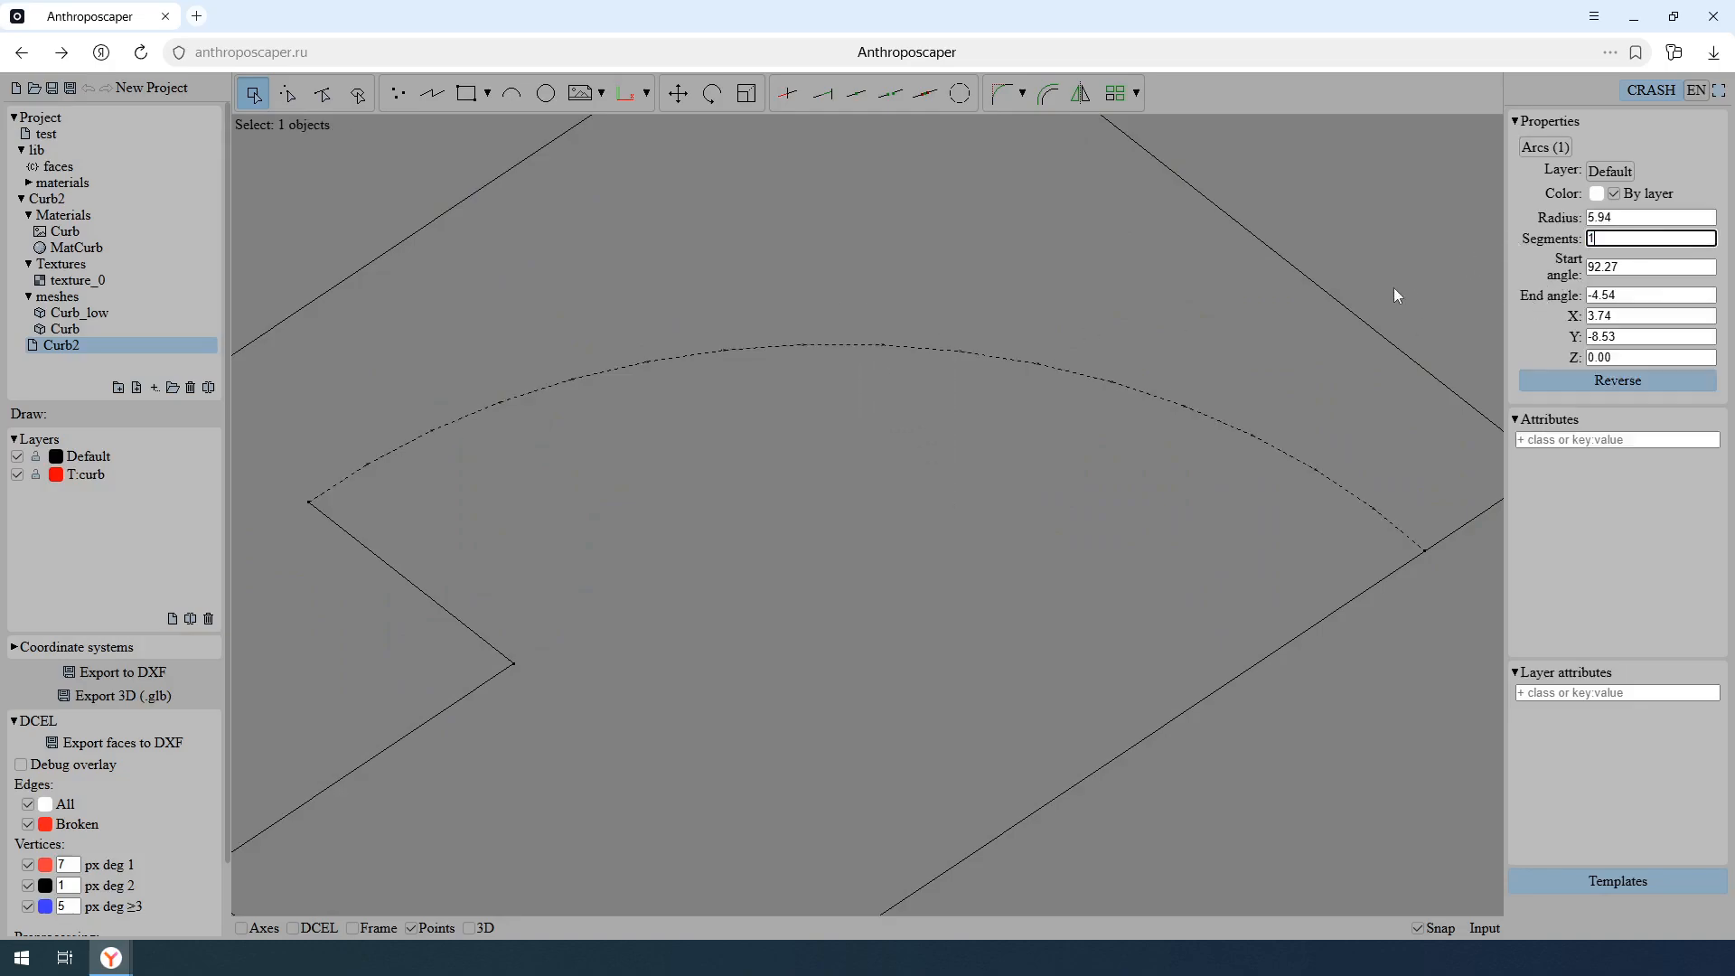
type("0")
key("Return")
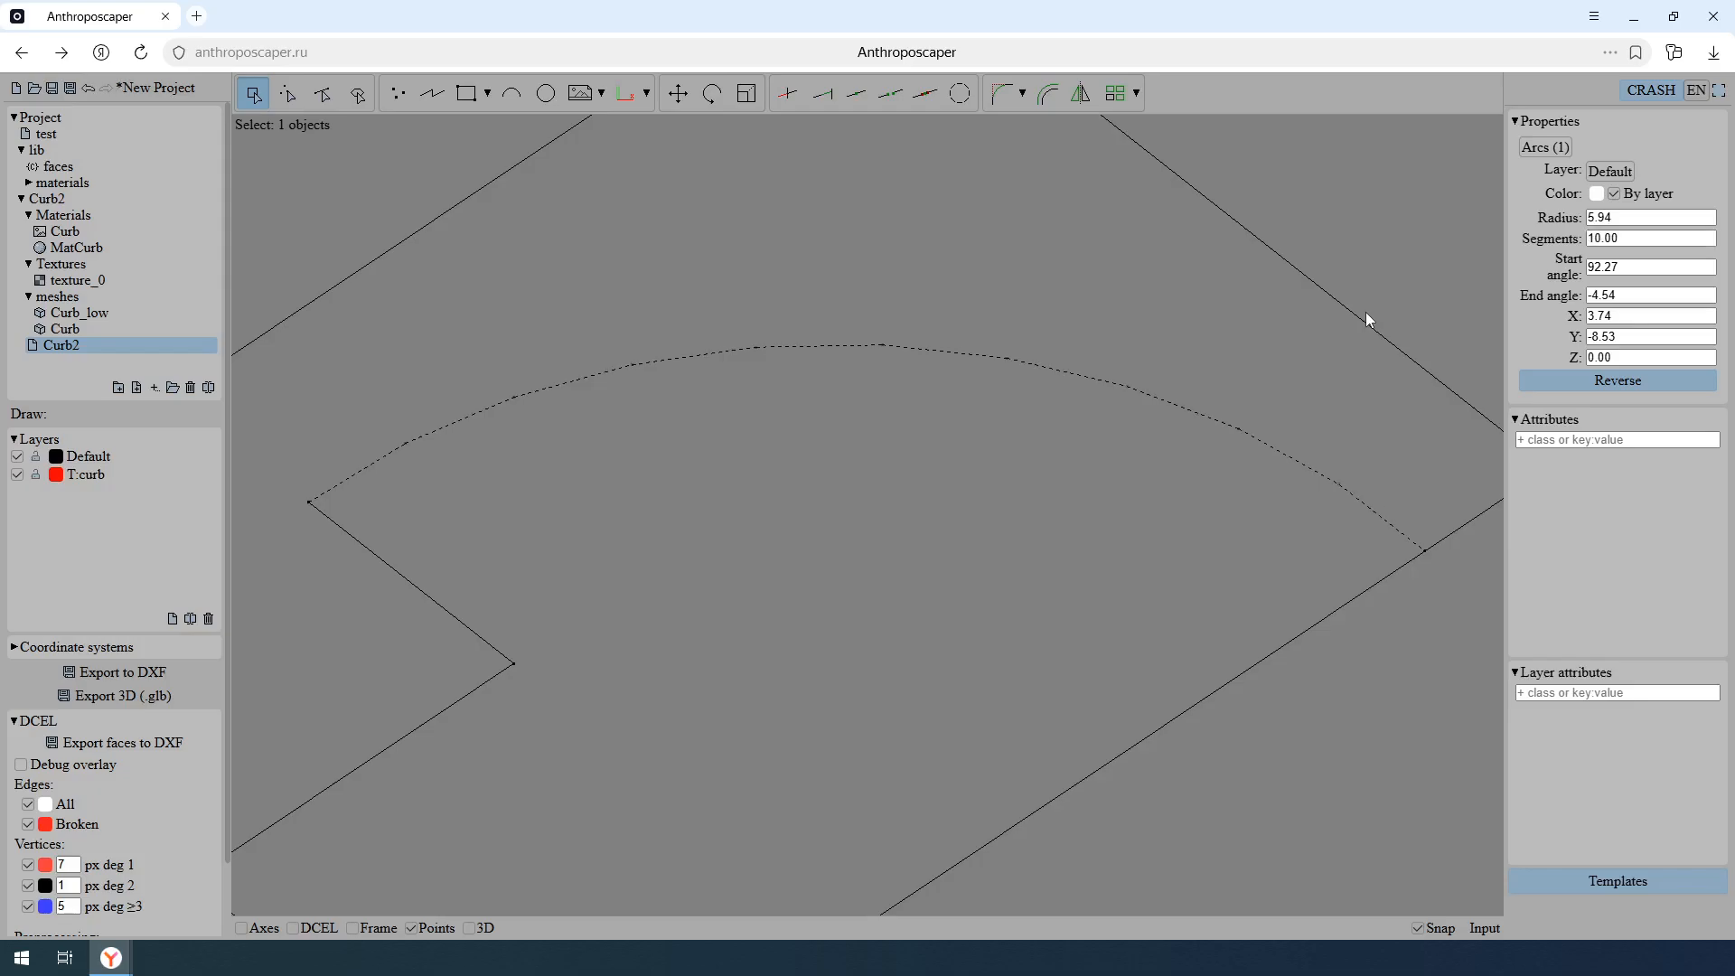
key("3")
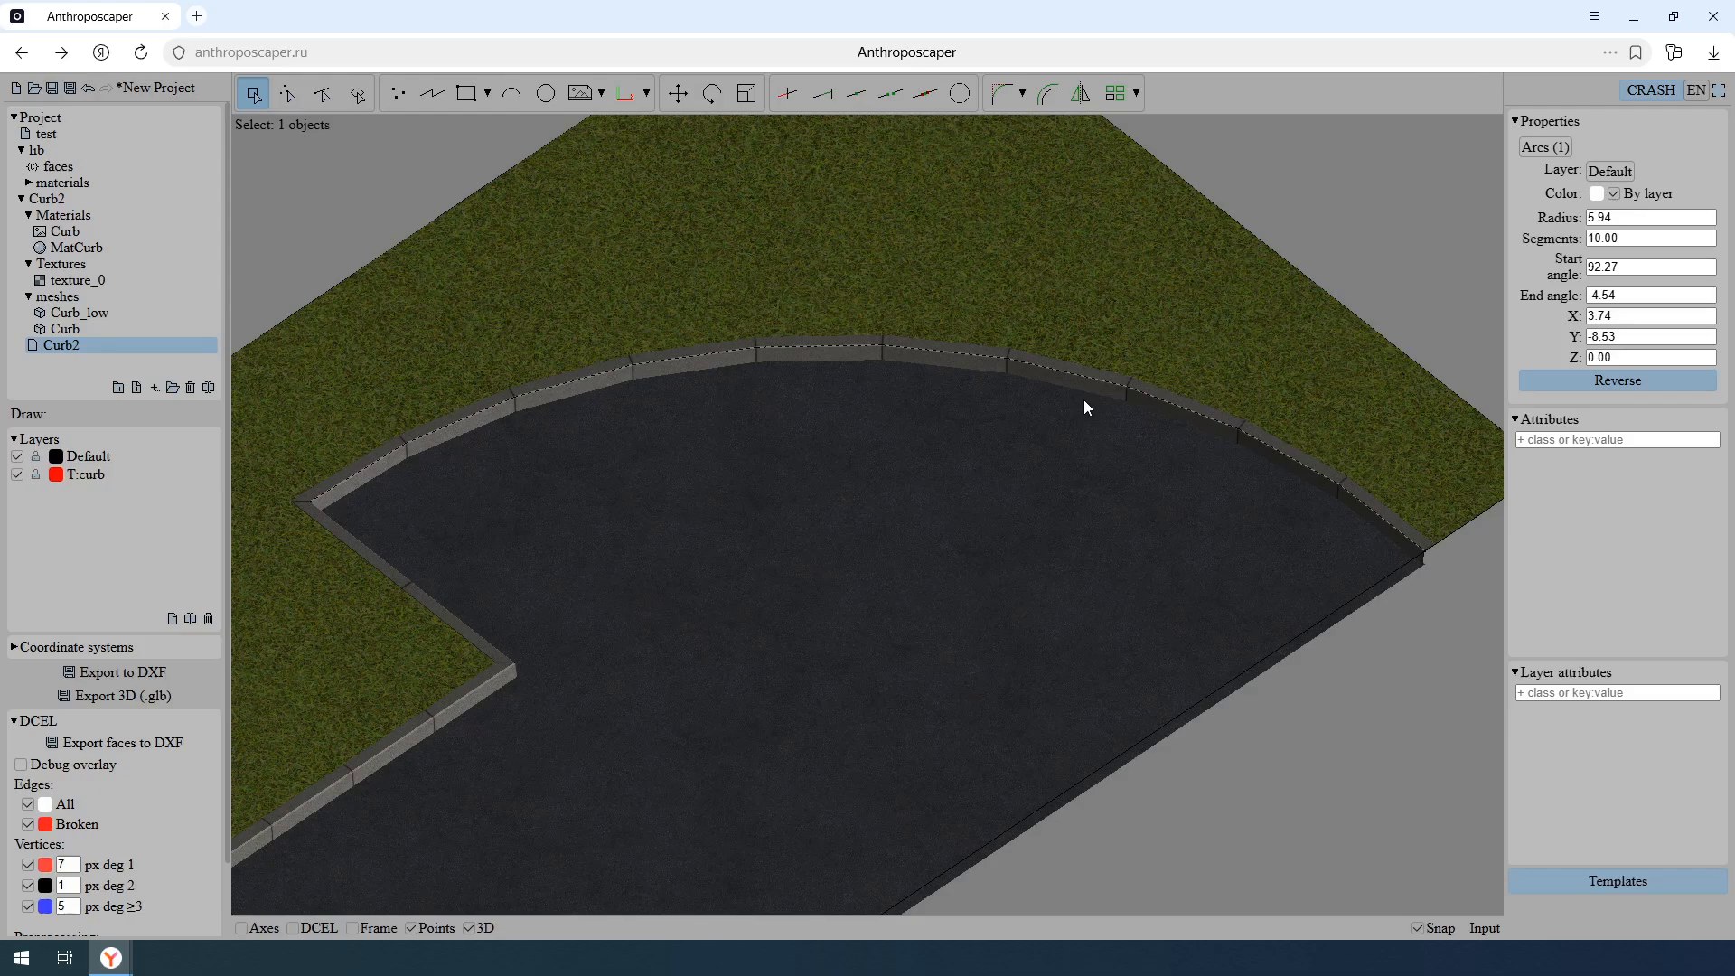
- Examine how the curb pieces and their joints follow the arc segments along the whole grass-road boundary
scroll(1123, 398, "up", 10)
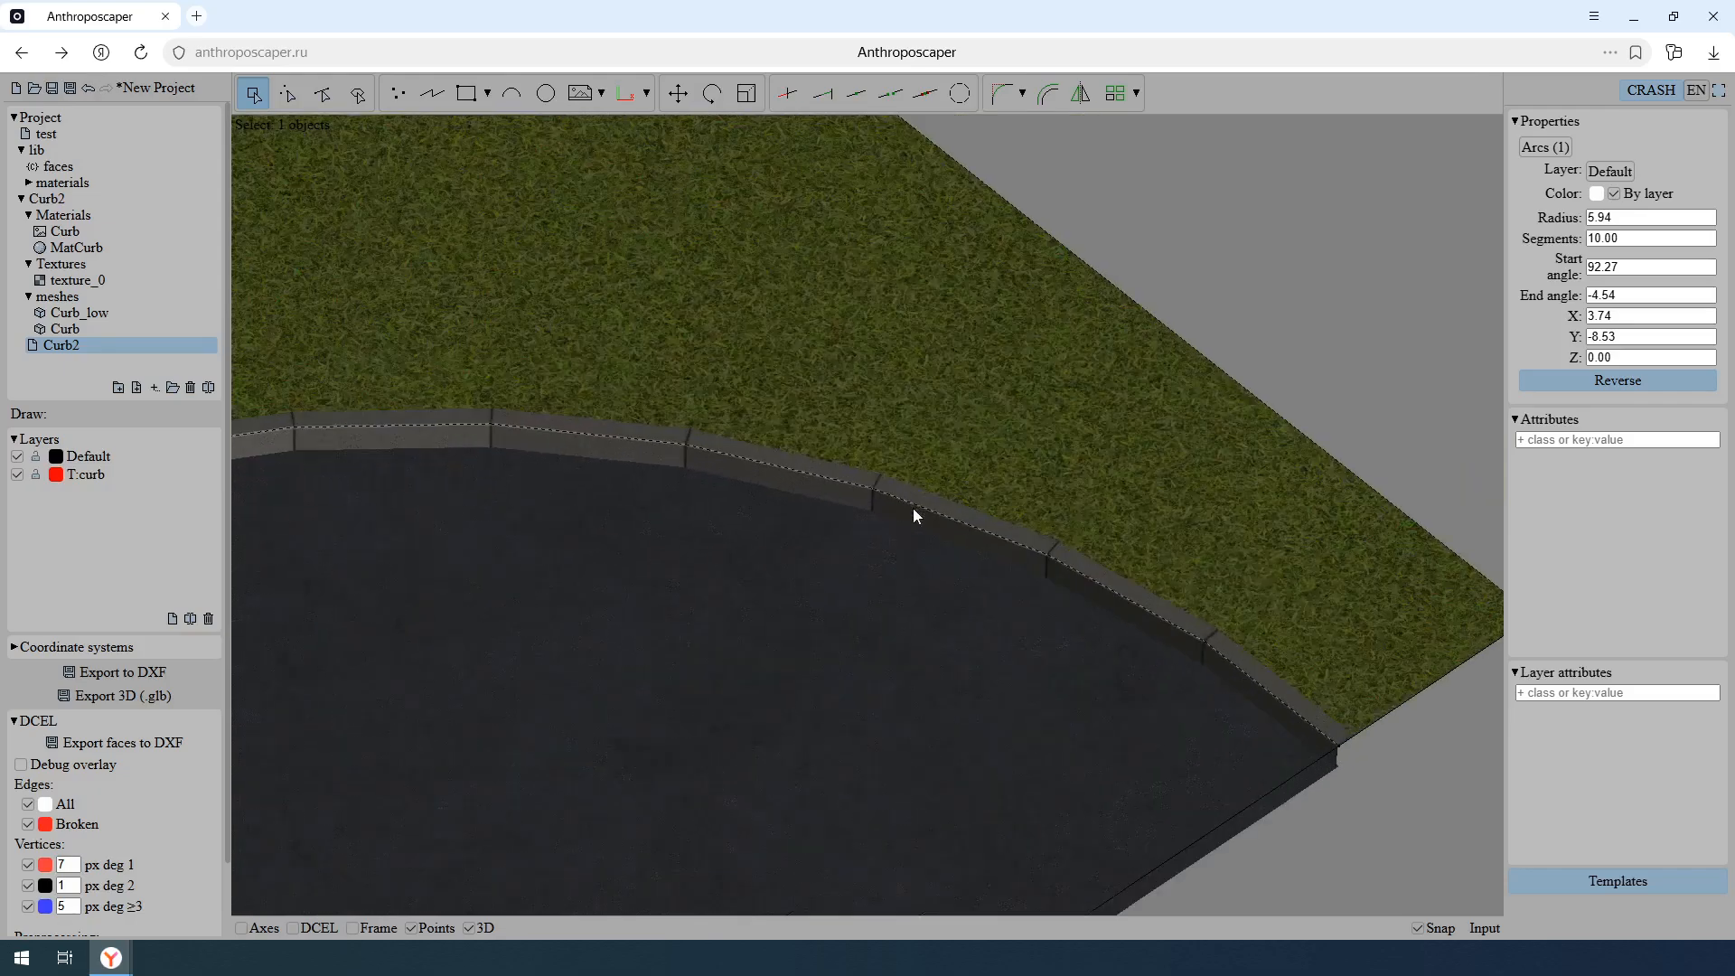
scroll(874, 511, "down", 3)
middle_click_drag(307, 428, 1255, 397)
middle_click_drag(495, 531, 959, 449)
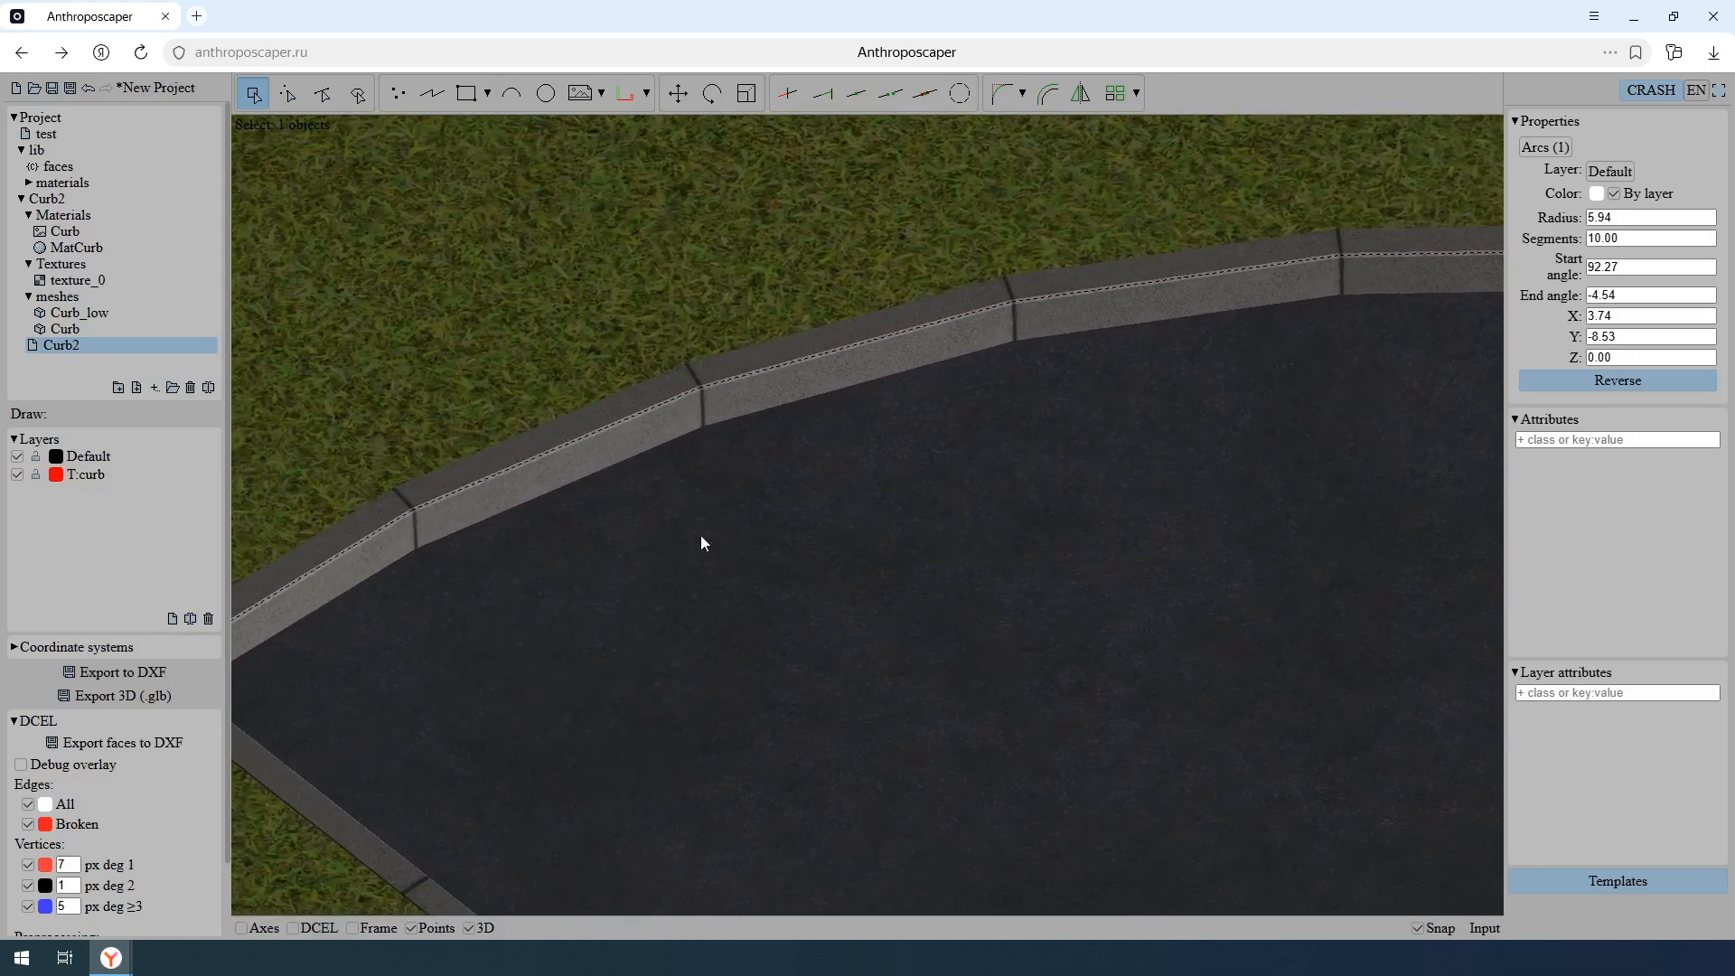
middle_click_drag(674, 542, 773, 513)
scroll(703, 515, "down", 2)
scroll(703, 515, "down", 4)
middle_click_drag(1090, 633, 908, 494)
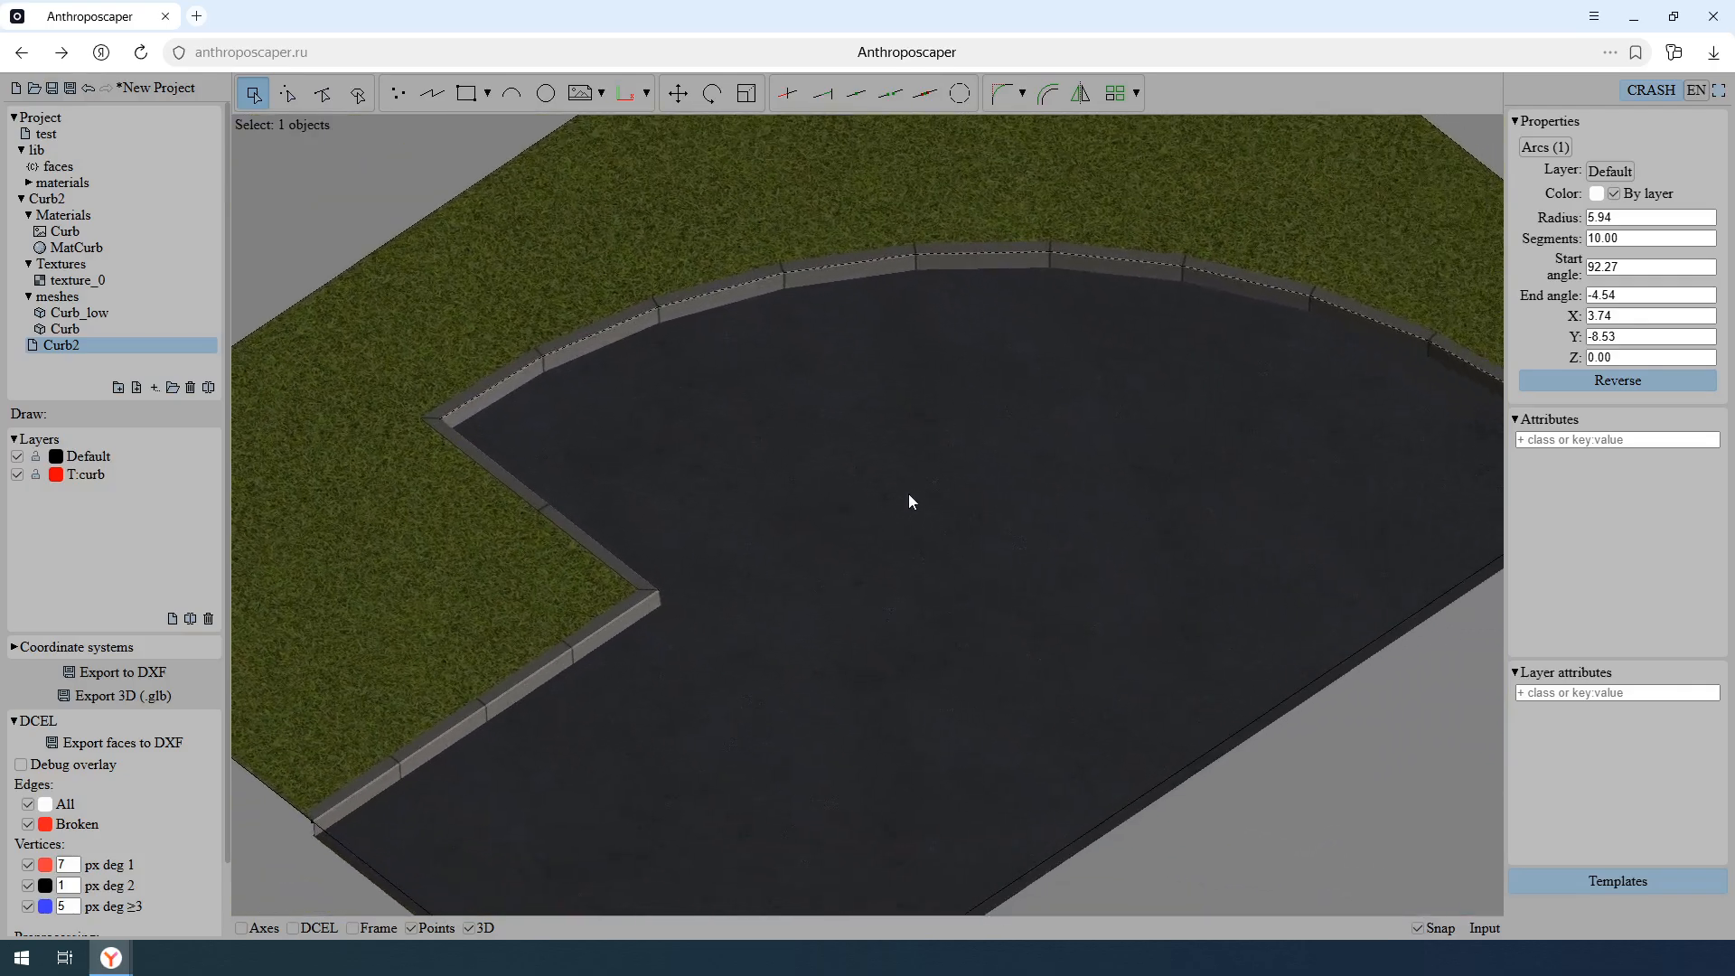
scroll(908, 493, "down", 1)
middle_click_drag(1016, 545, 858, 597)
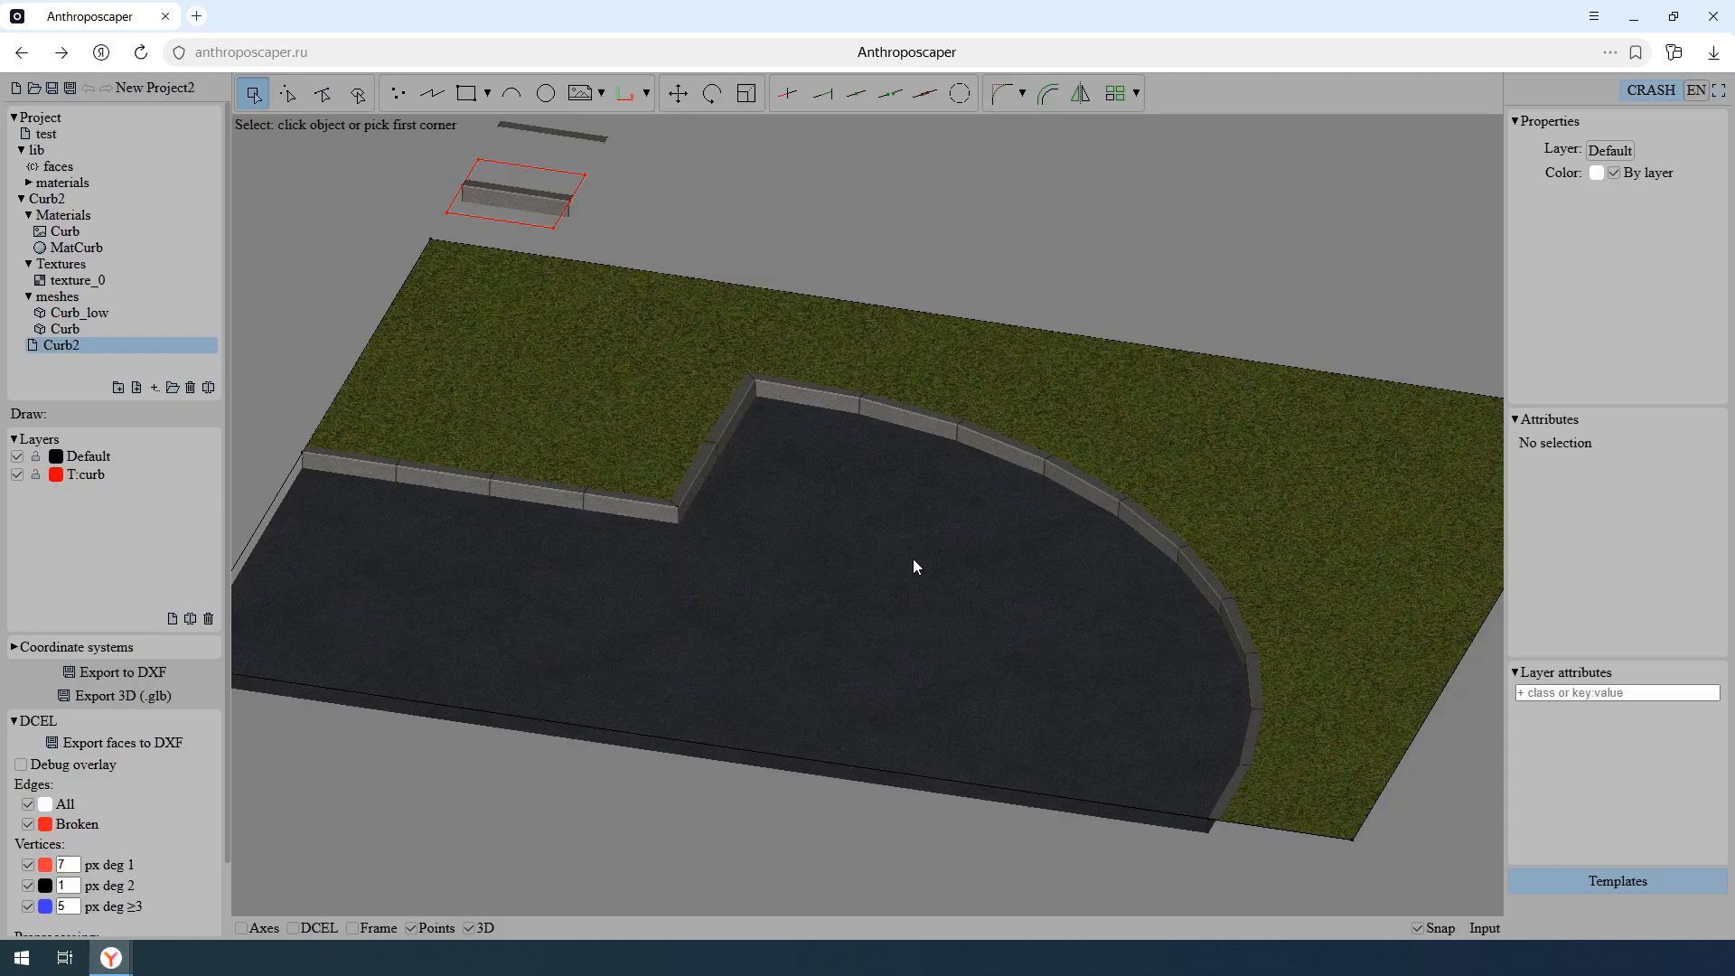
- Draw a horizontal polyline about 3.5 units long across the grass, from the short boundary edge to the outer edge at about Y -3.80
key("3")
left_click(438, 100)
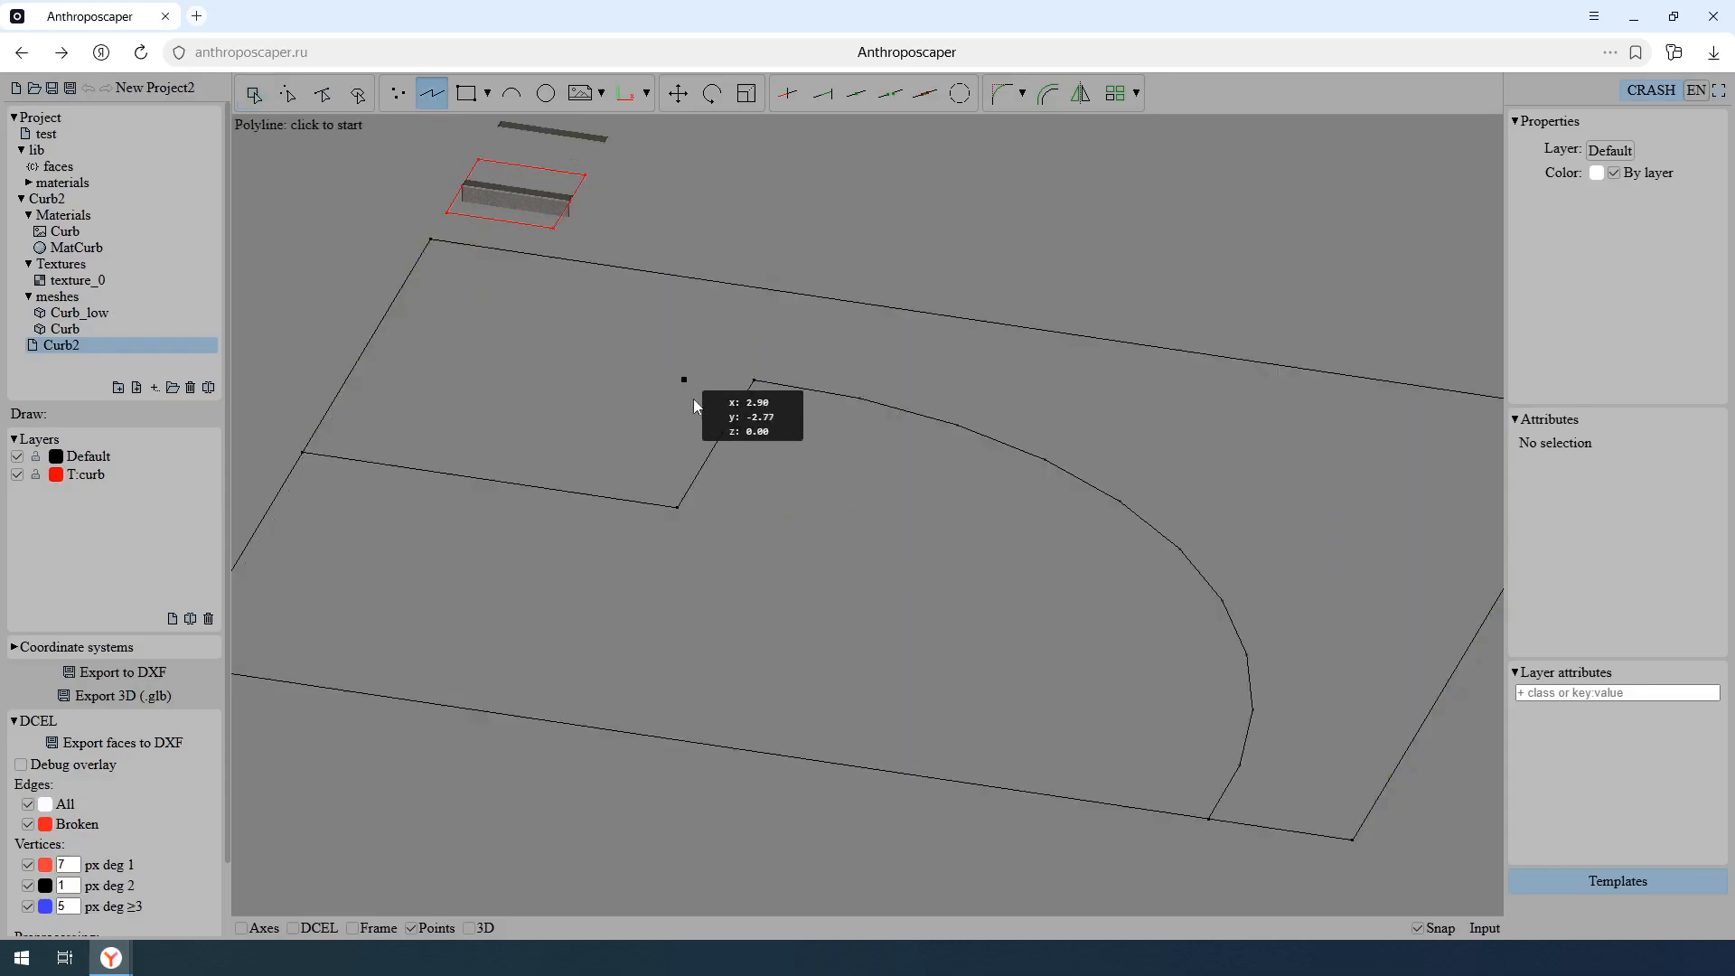
left_click(715, 443)
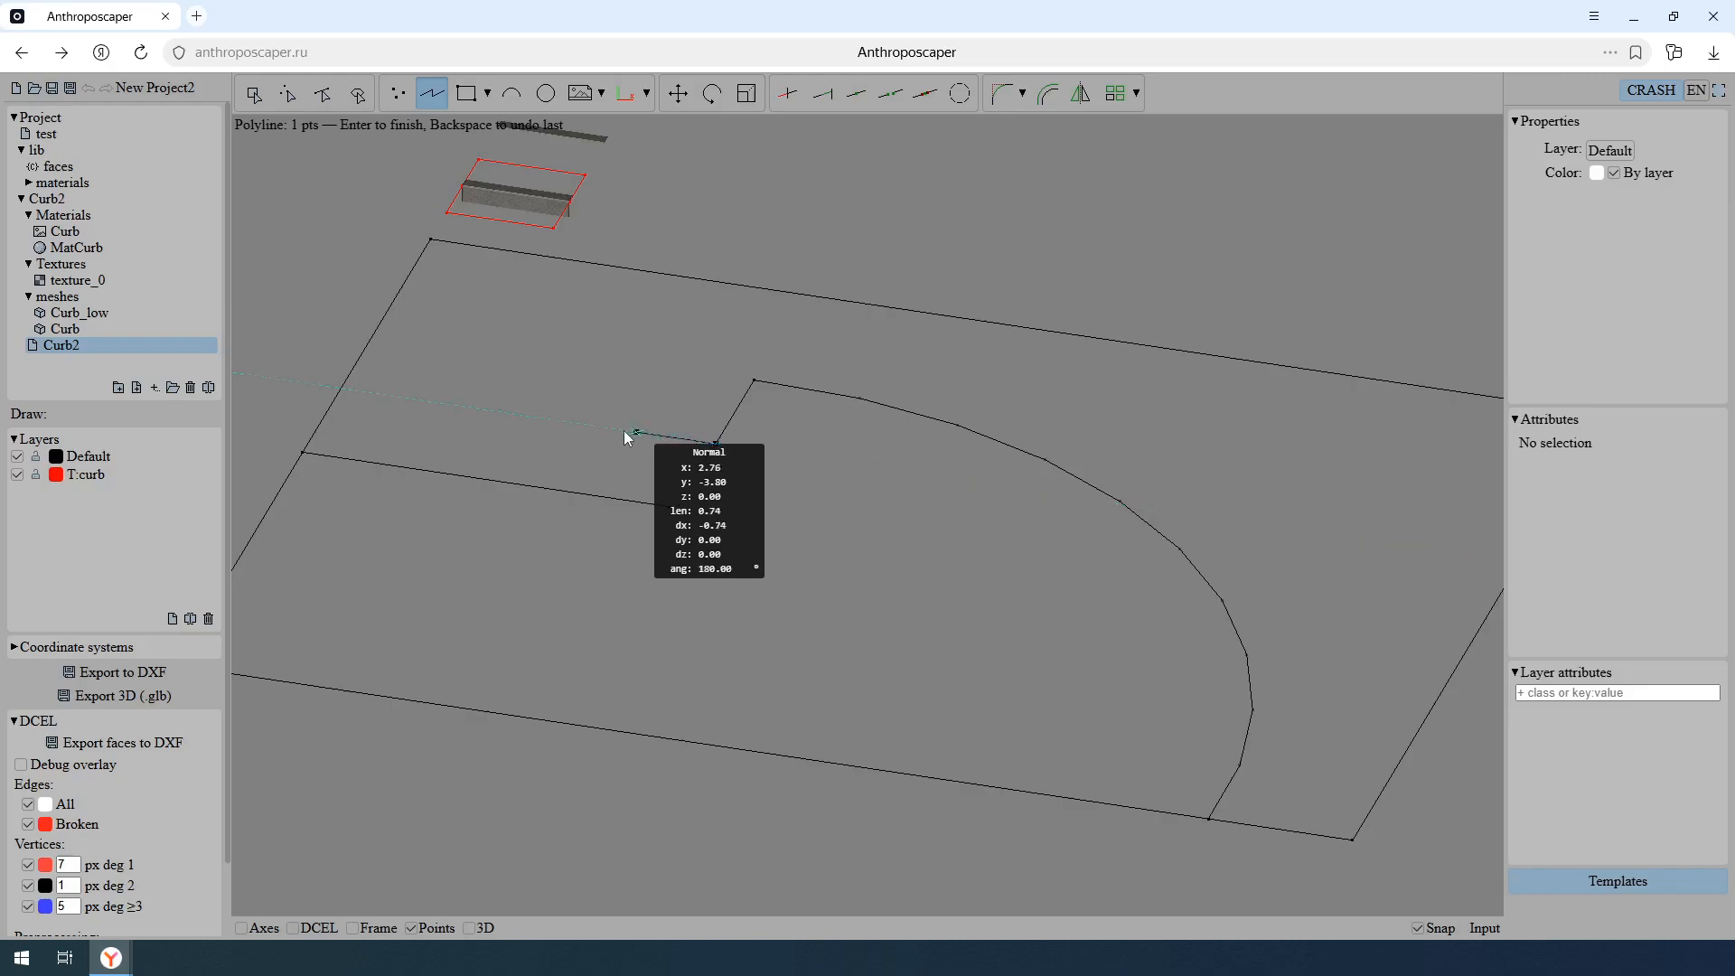
left_click(342, 387)
key("Return")
middle_click(515, 461)
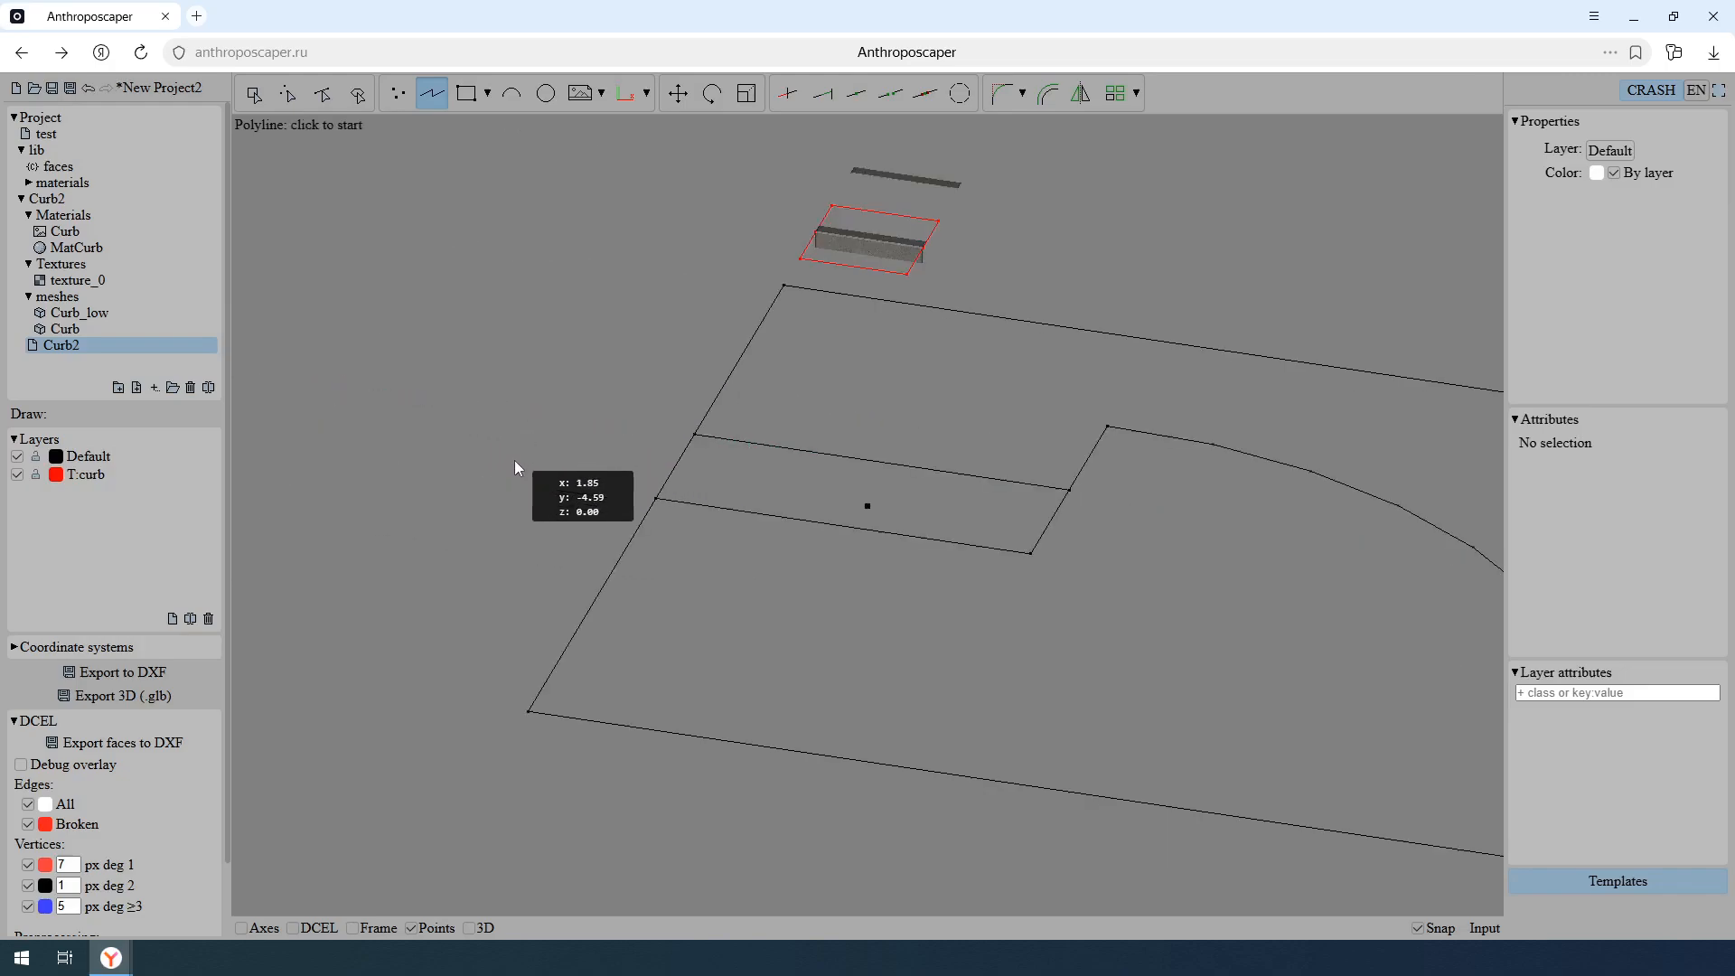
scroll(854, 529, "up", 3)
middle_click_drag(855, 529, 992, 515)
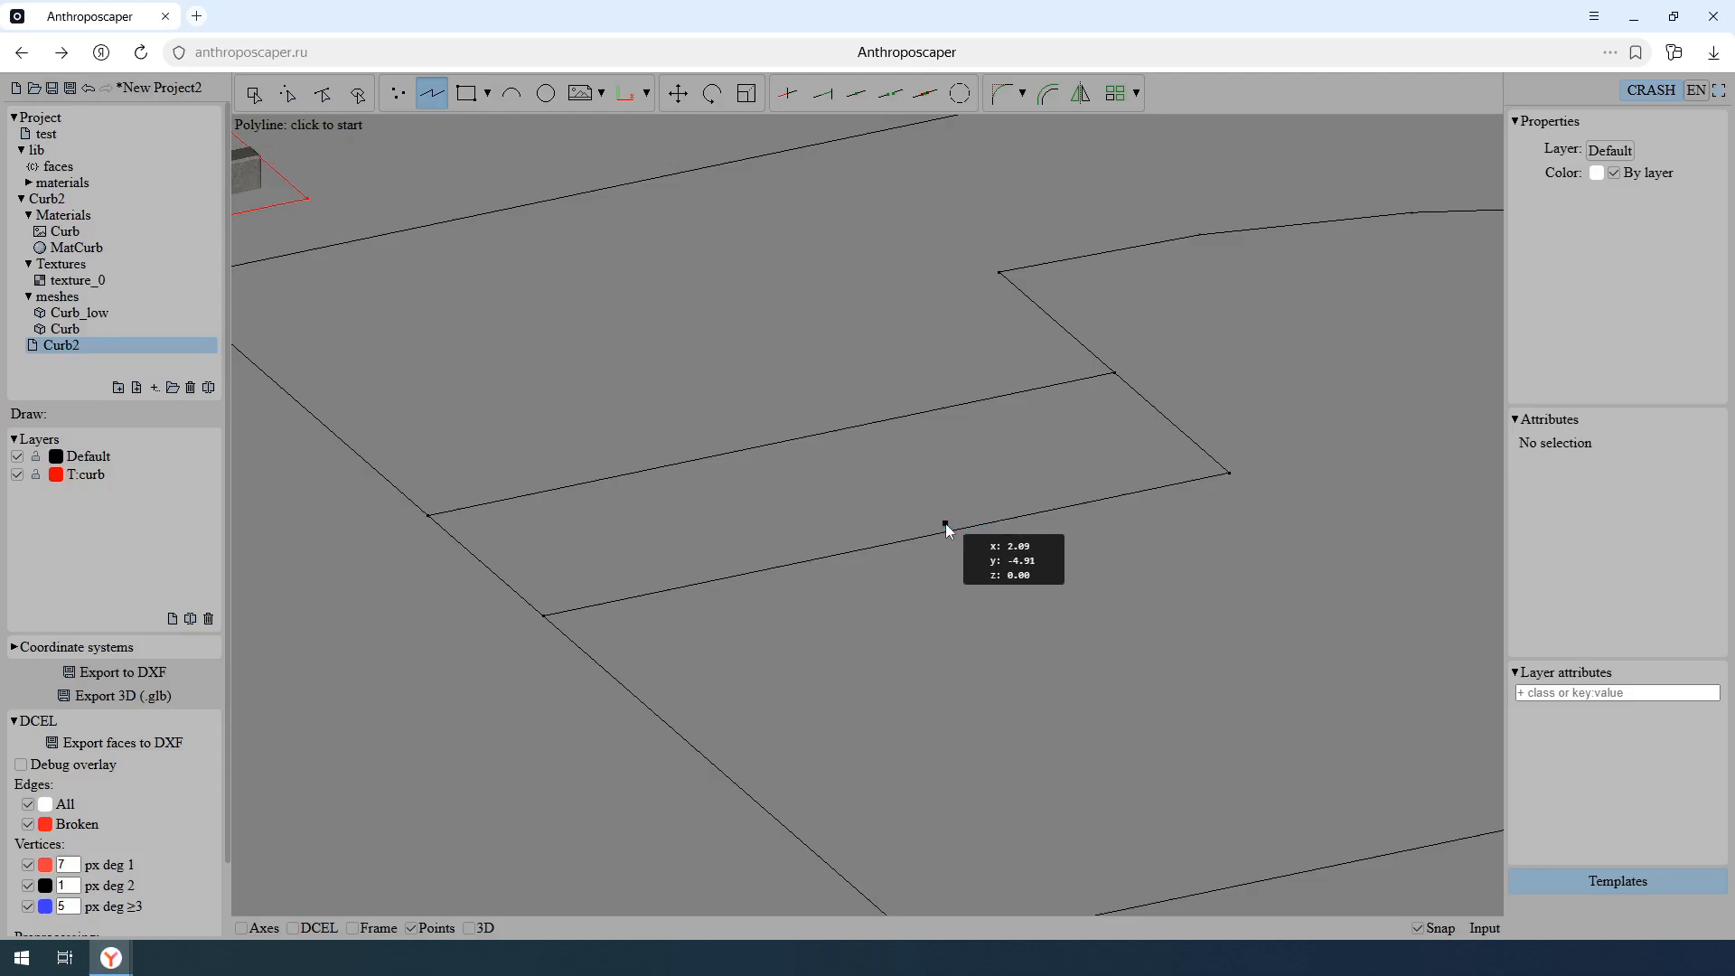
key("Escape")
- Refine the straight grass-road edge with two new vertices at curb joints, at about X 0.88 and X 2.63
left_click(858, 101)
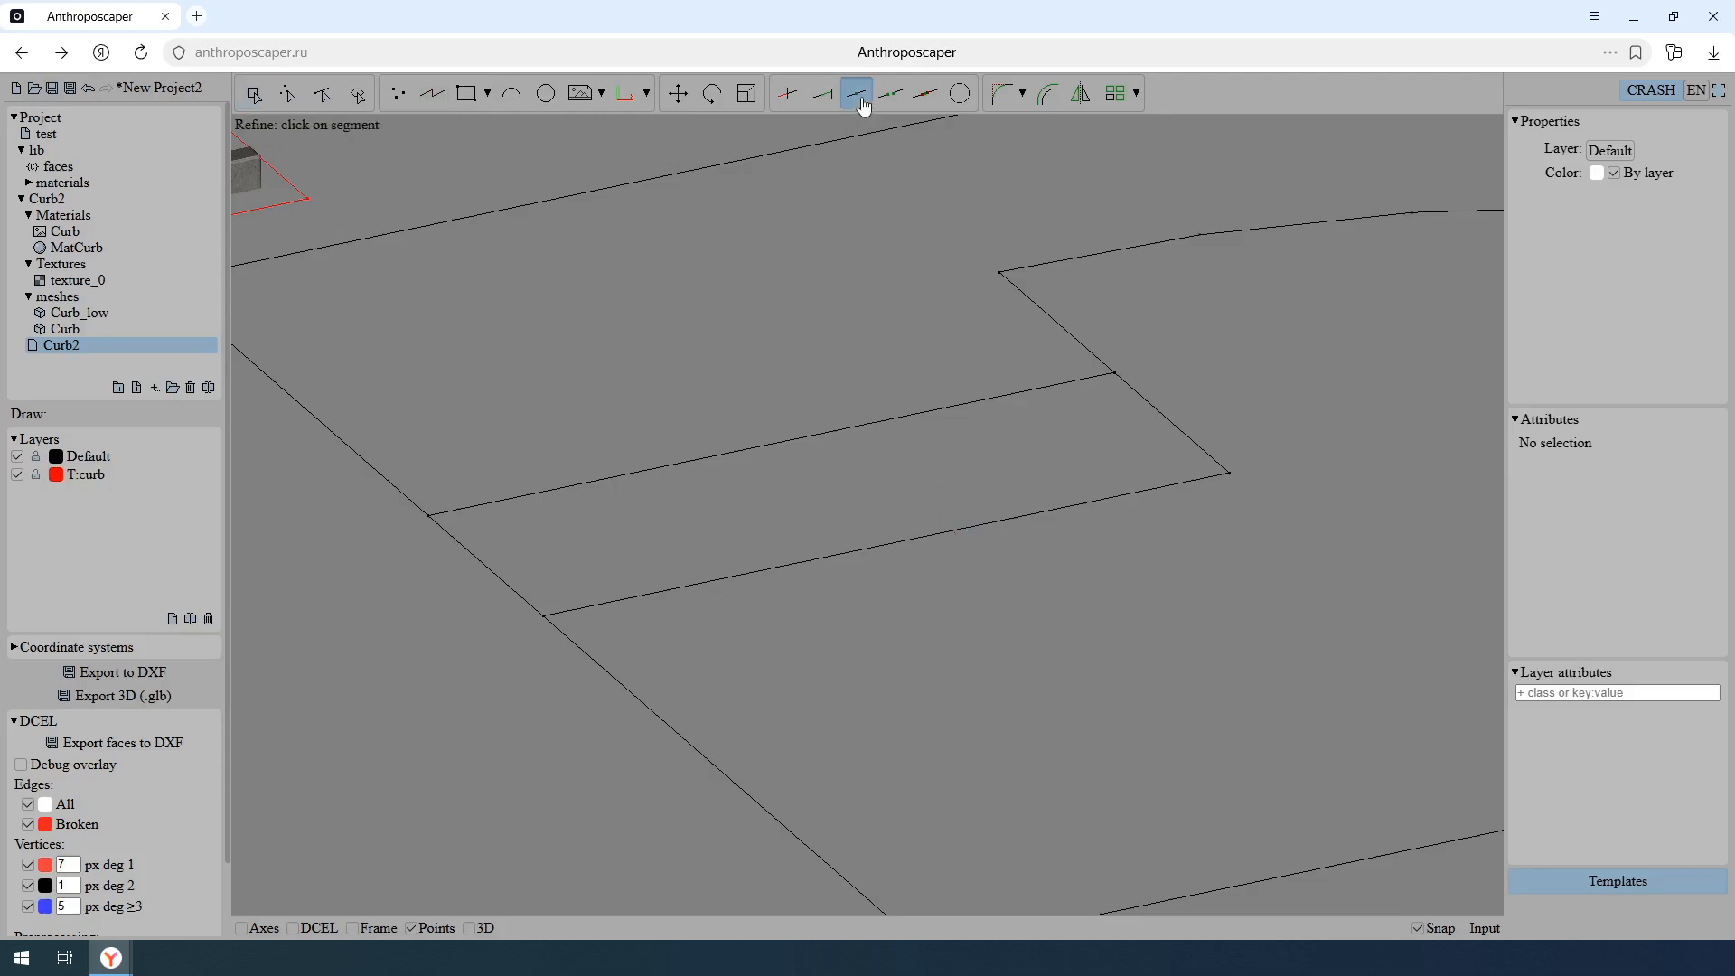
key("3")
middle_click_drag(914, 464, 832, 515)
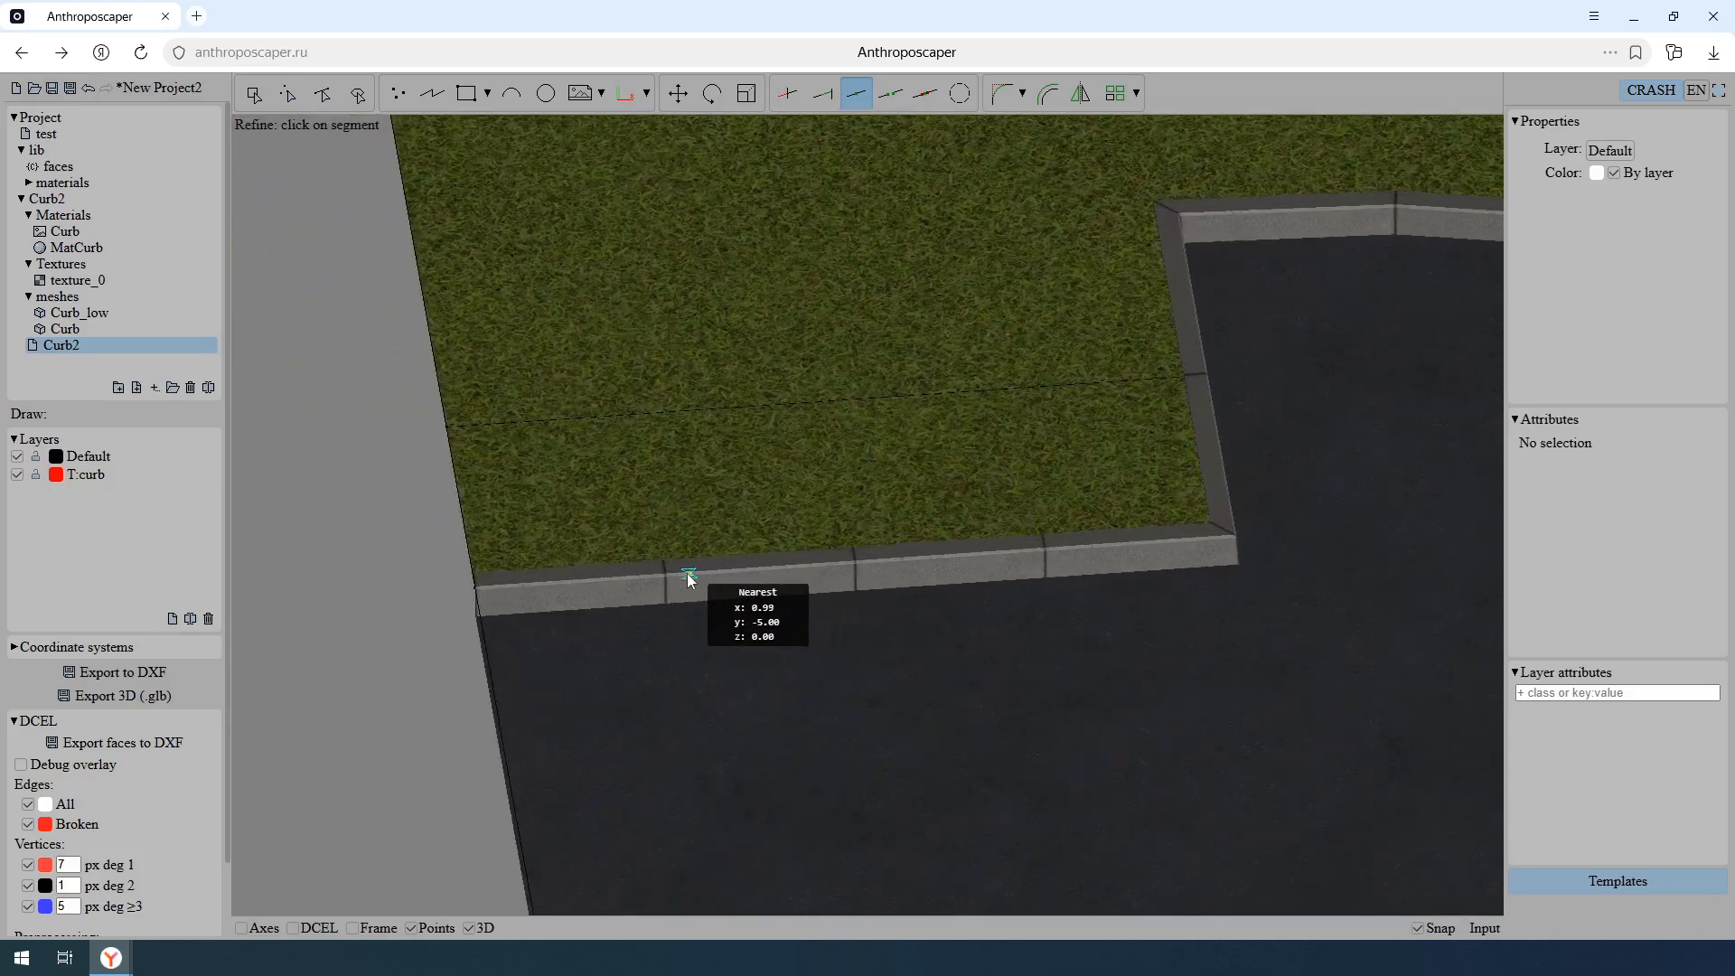
left_click(665, 575)
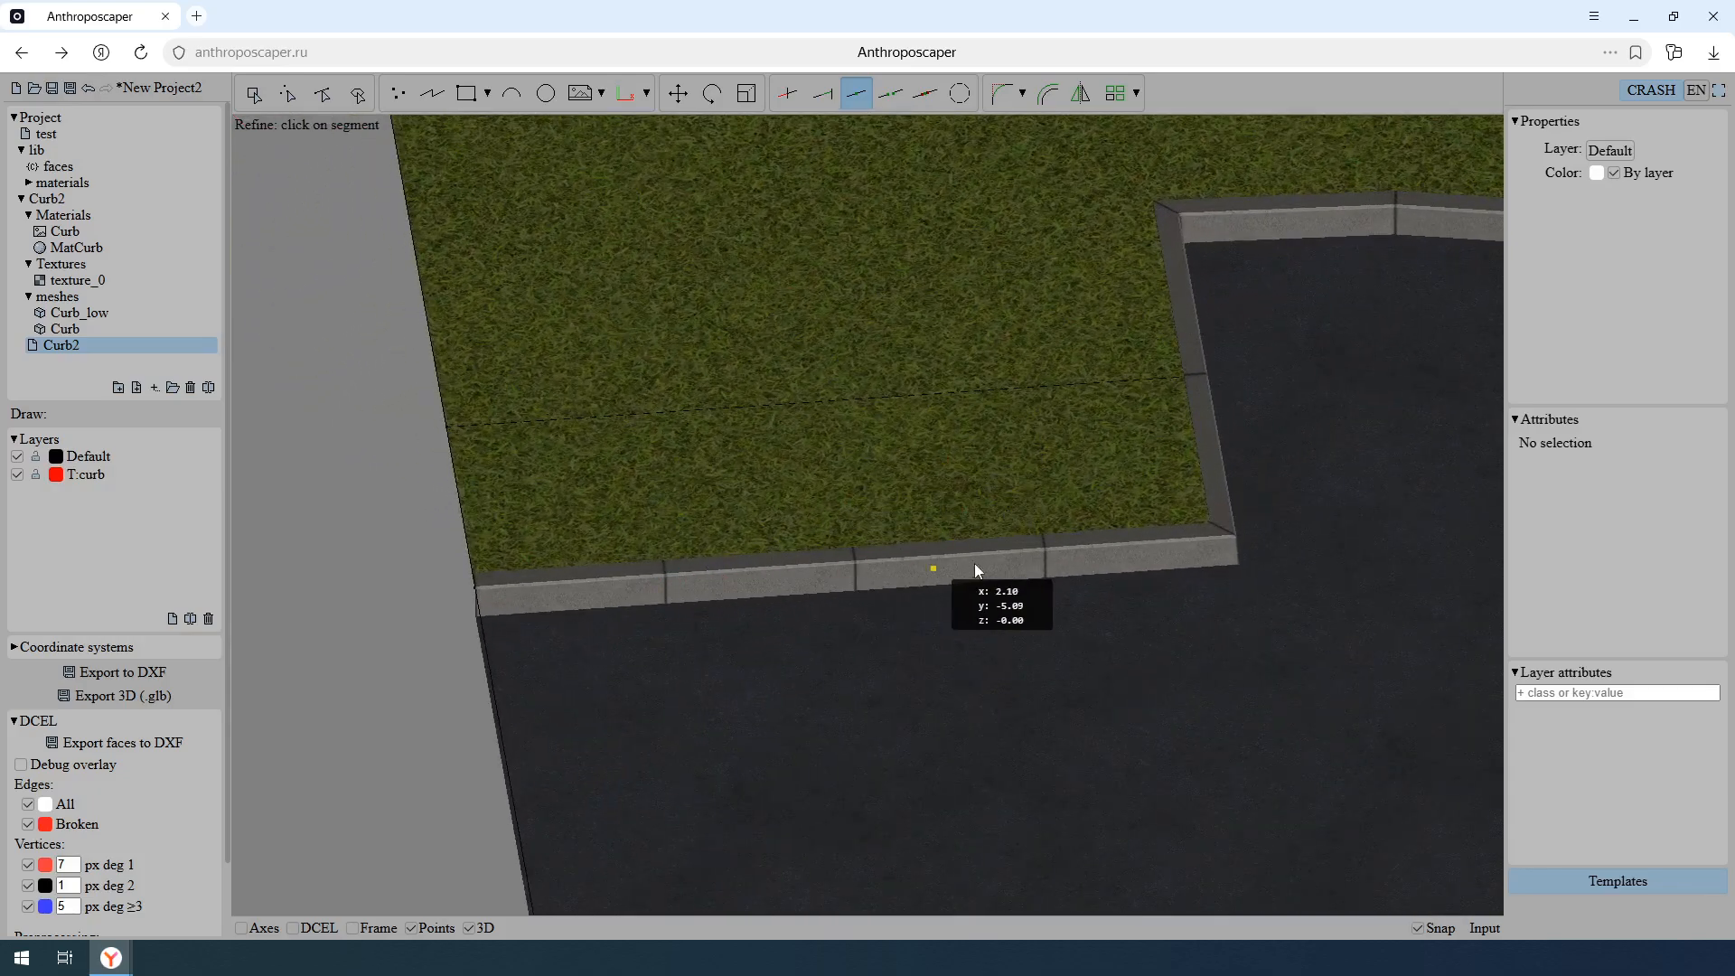
left_click(1041, 557)
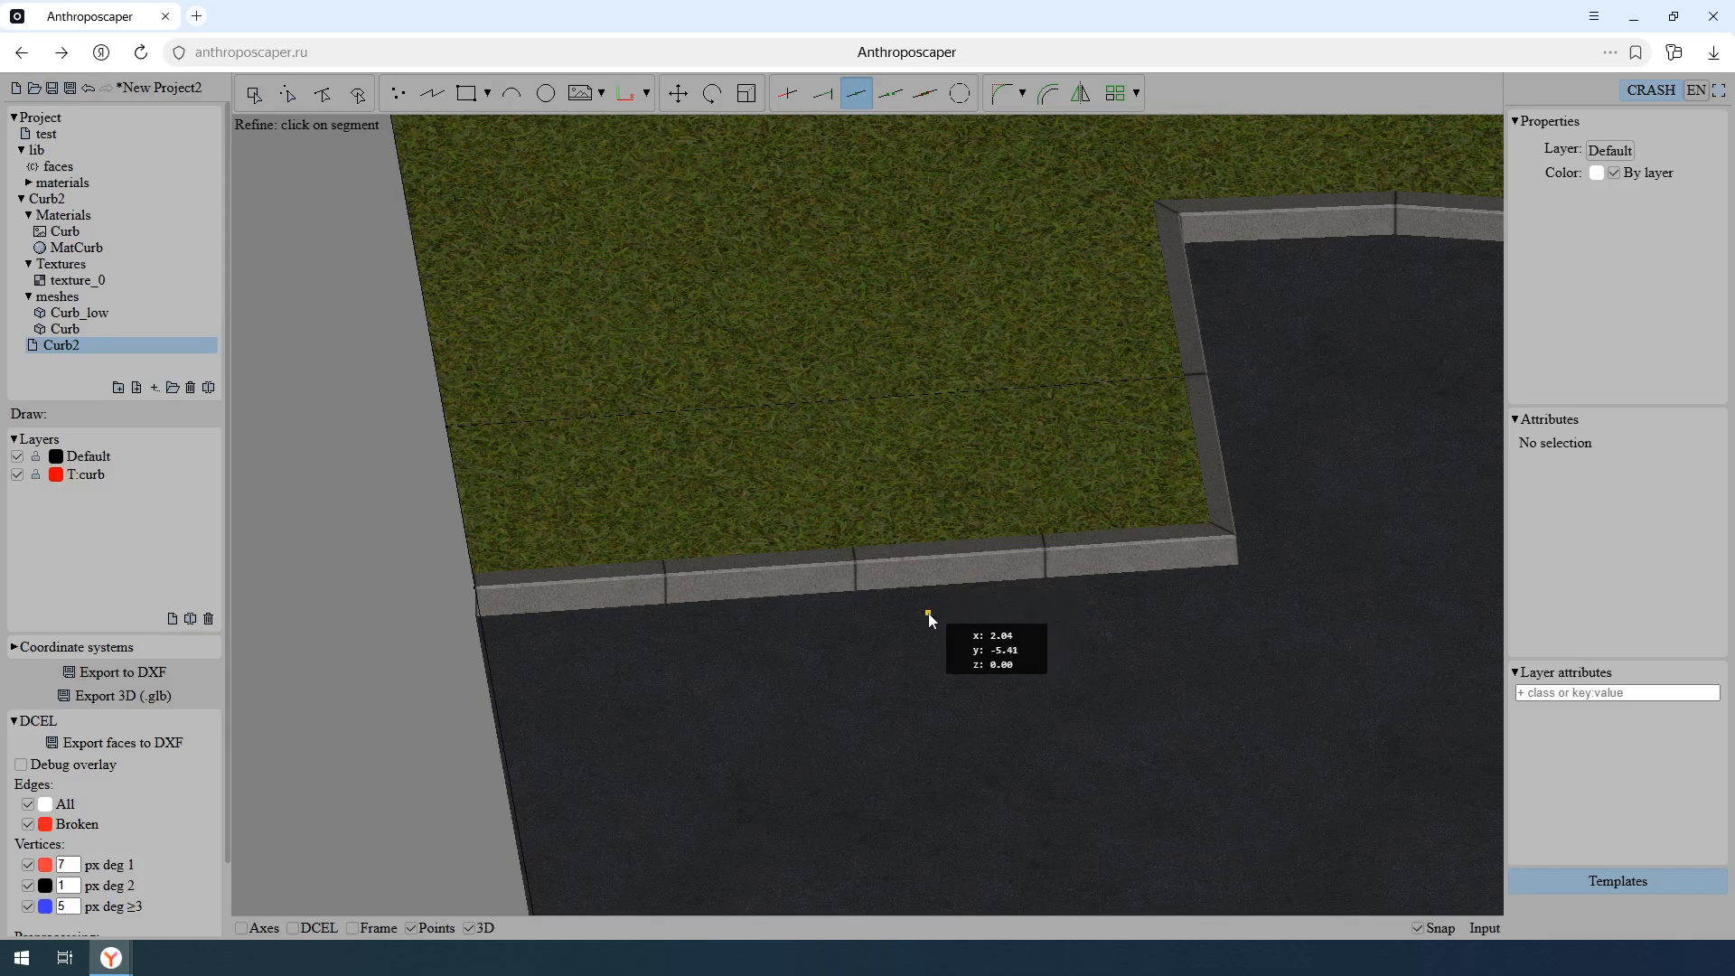
key("Escape")
- Select the two added vertices on the straight grass-road edge, set their Z to -0.15, and view the lowered curbs in 3D
key("3")
middle_click_drag(919, 620, 994, 580)
key("v")
left_click_drag(1095, 700, 706, 451)
left_click_drag(1626, 239, 1529, 231)
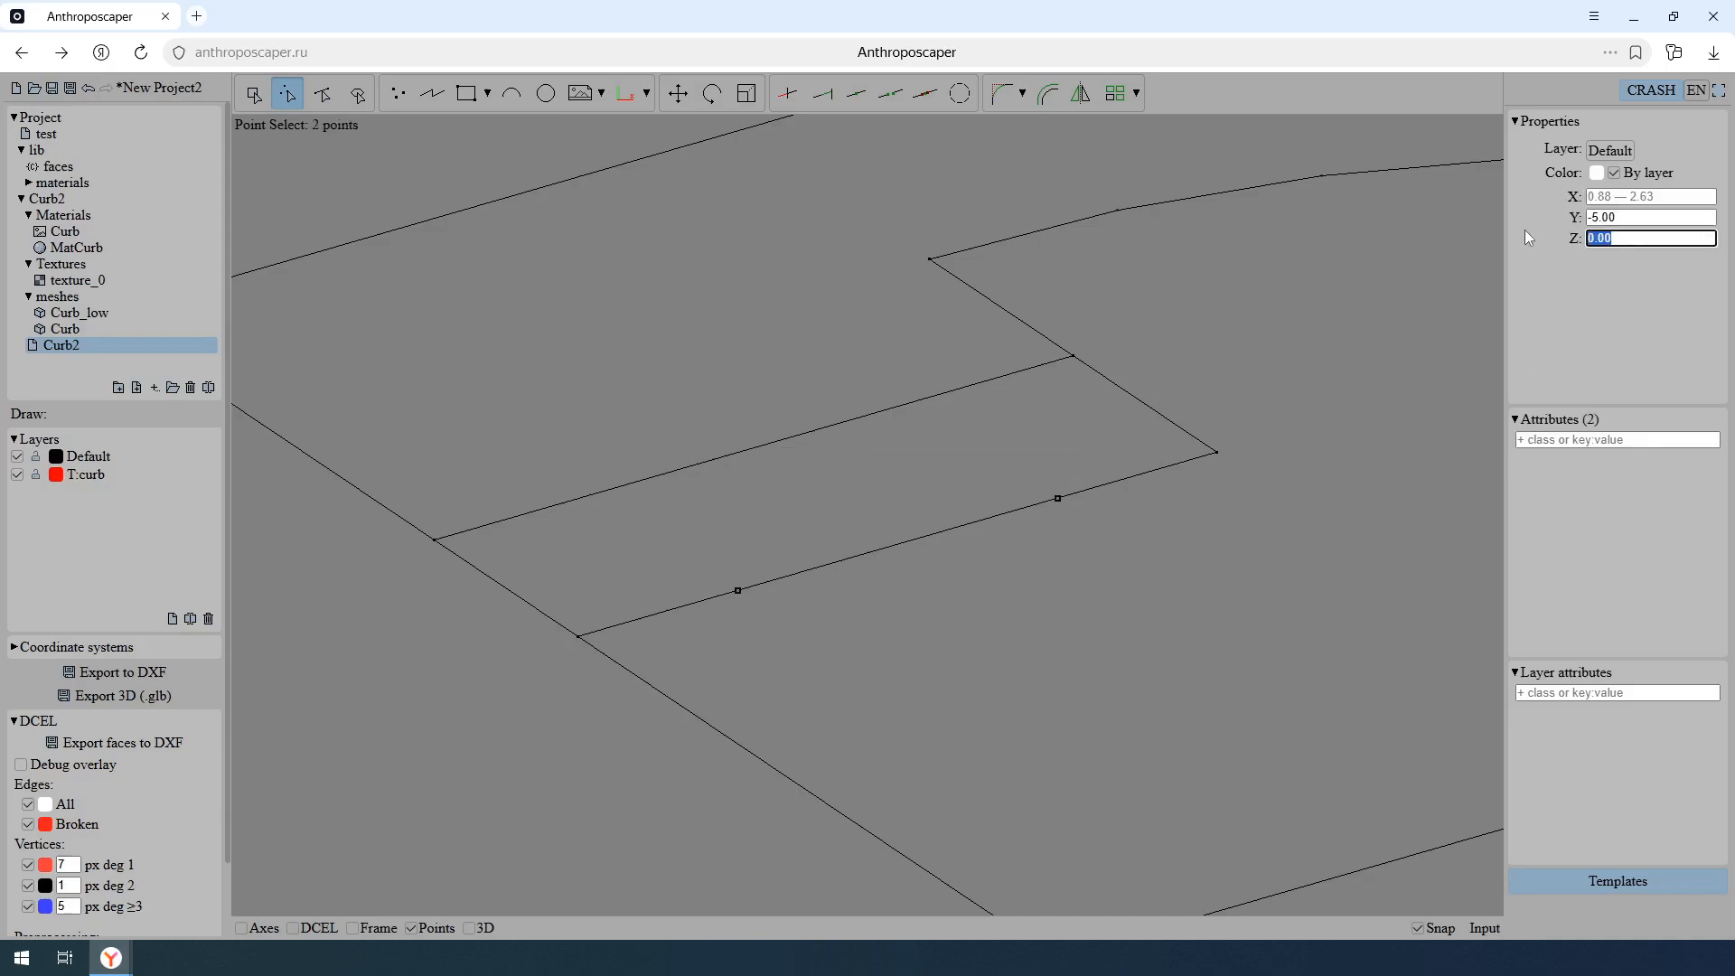
type("-0.15")
key("Return")
key("3")
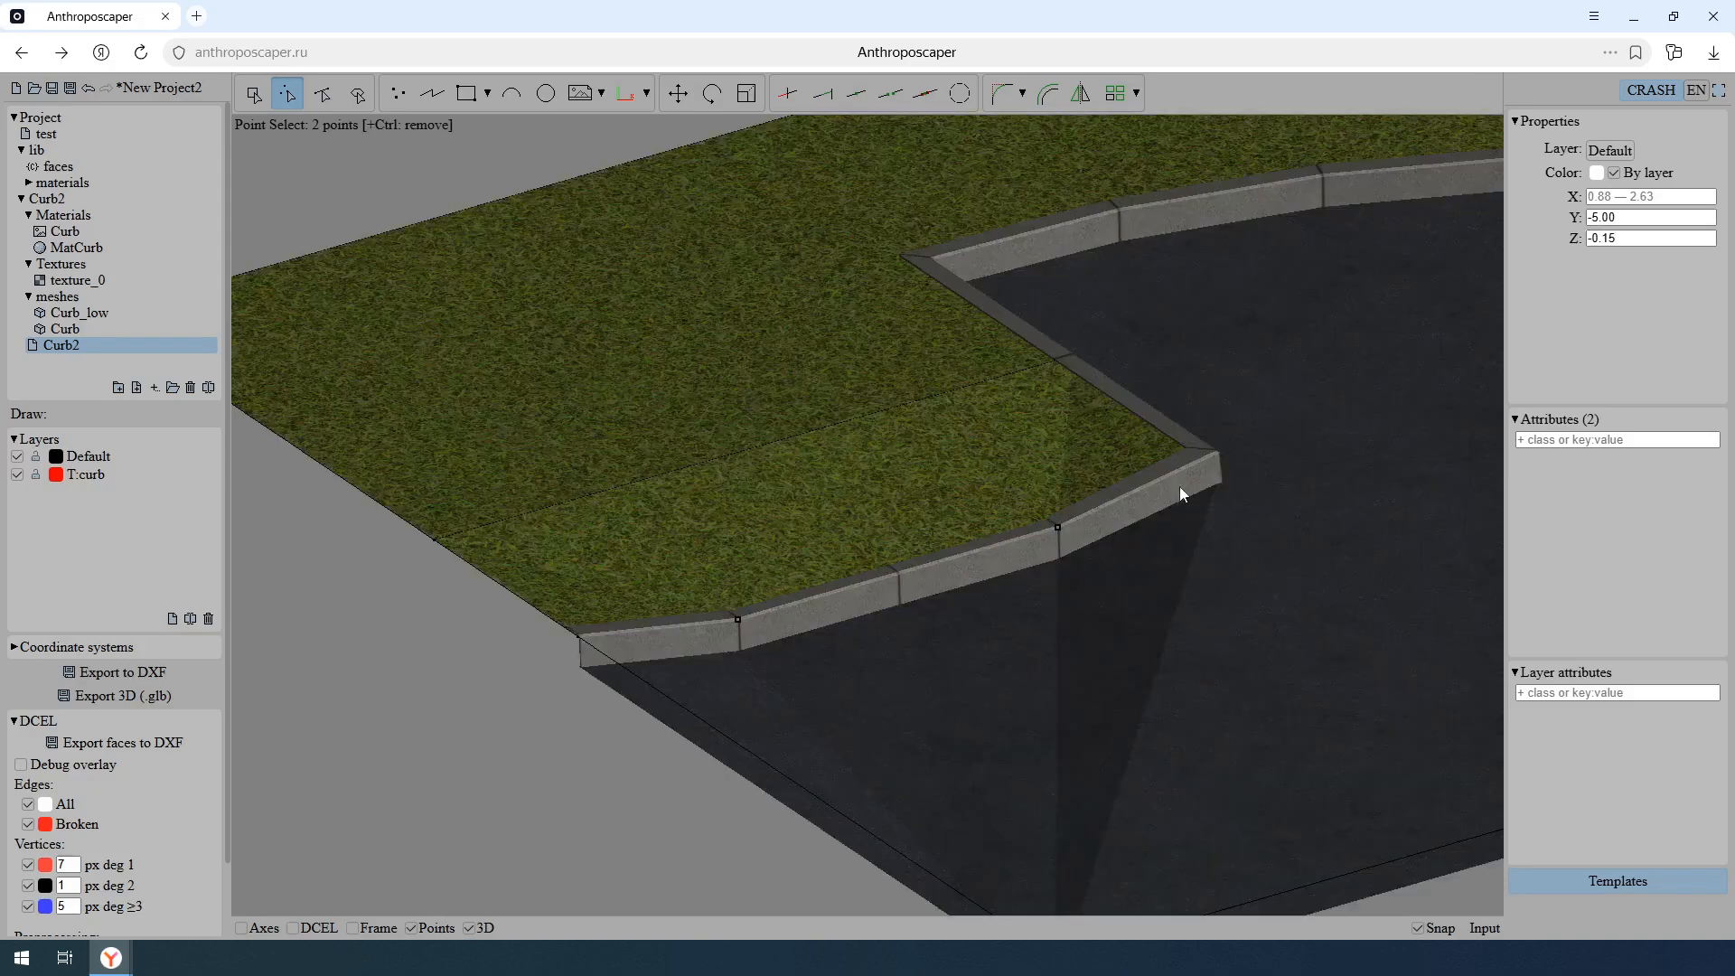
middle_click_drag(967, 700, 959, 594)
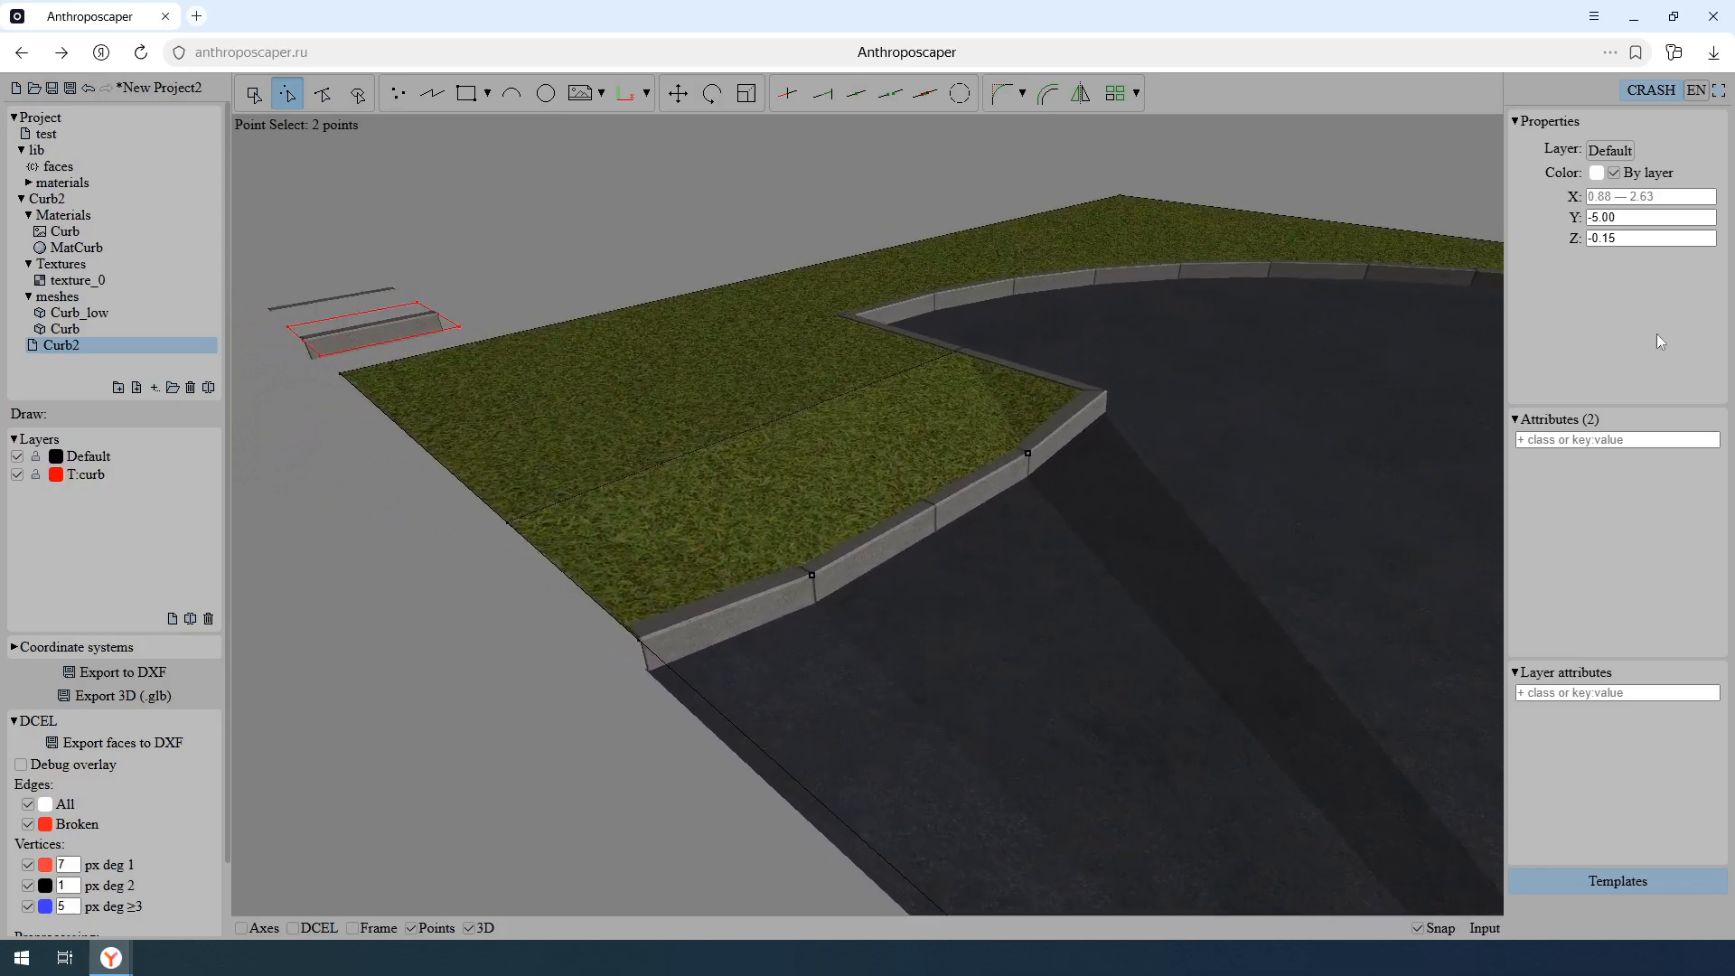
- Set the Z of the two selected edge vertices back to 0 and check the curbs in 3D
left_click_drag(1650, 237, 1491, 264)
type("0")
key("Return")
mouse_move(1060, 433)
middle_mouse_down()
mouse_move(1079, 439)
mouse_move(1043, 461)
middle_mouse_up()
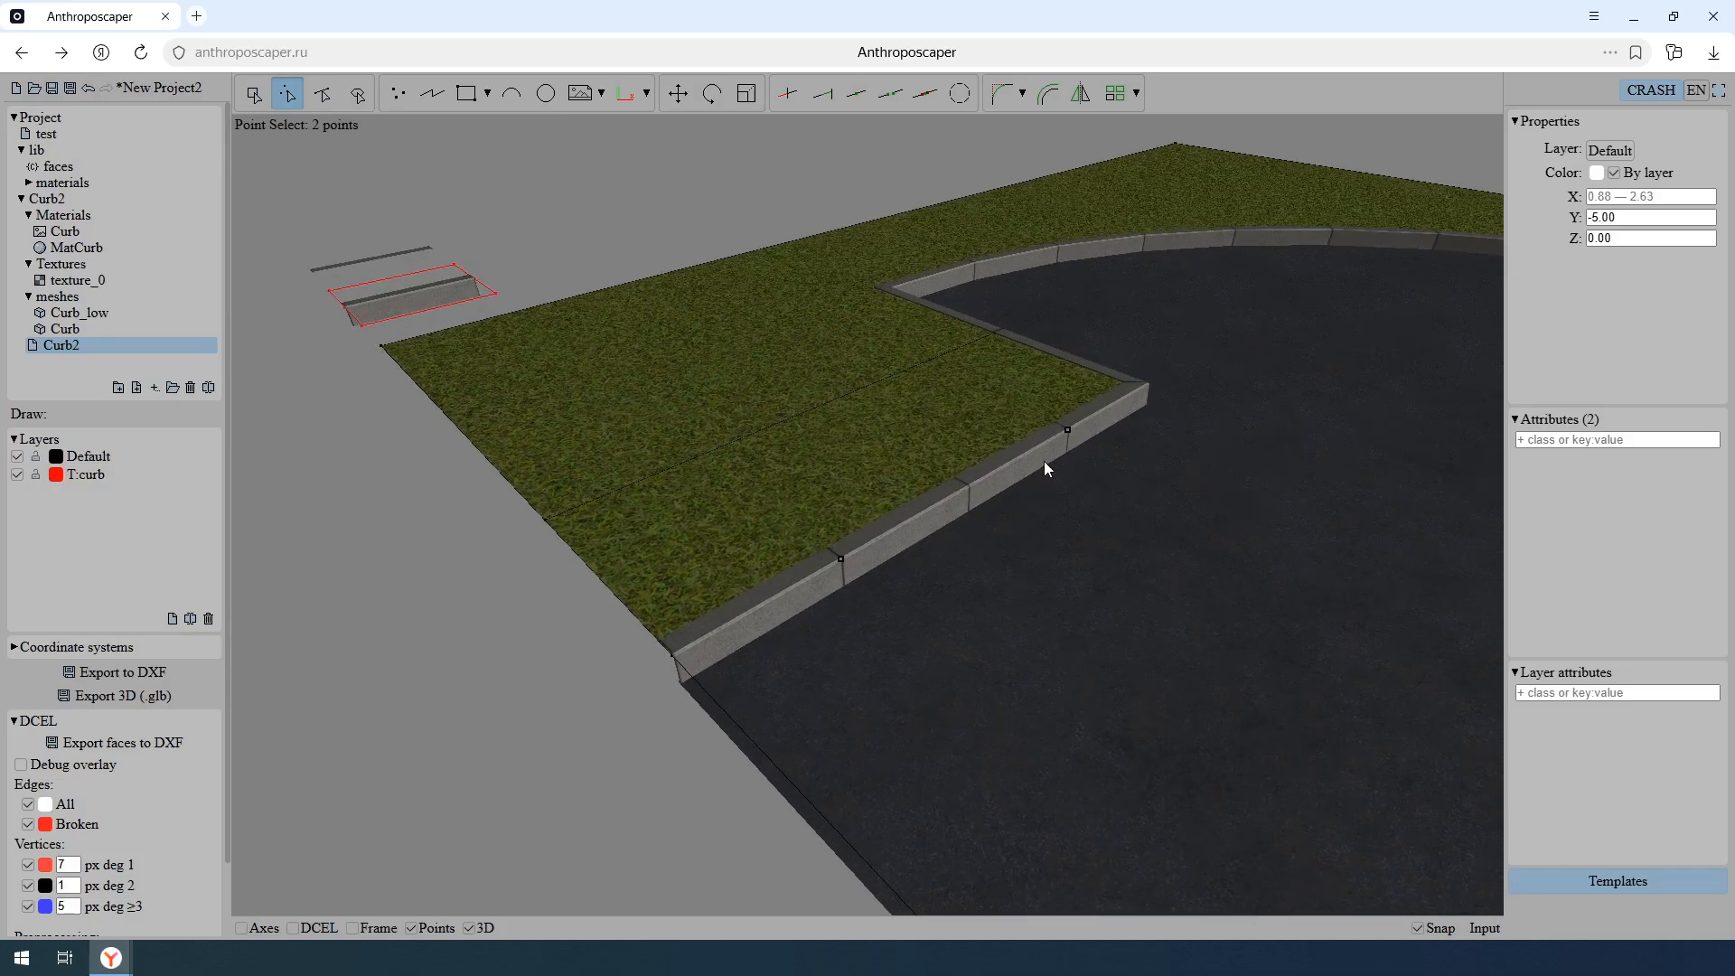
- Select the edge segment between the two curb joints, add the attribute dz: -0.15 grass, and inspect the lowered grass in 3D
key("2")
left_click_drag(998, 549, 918, 458)
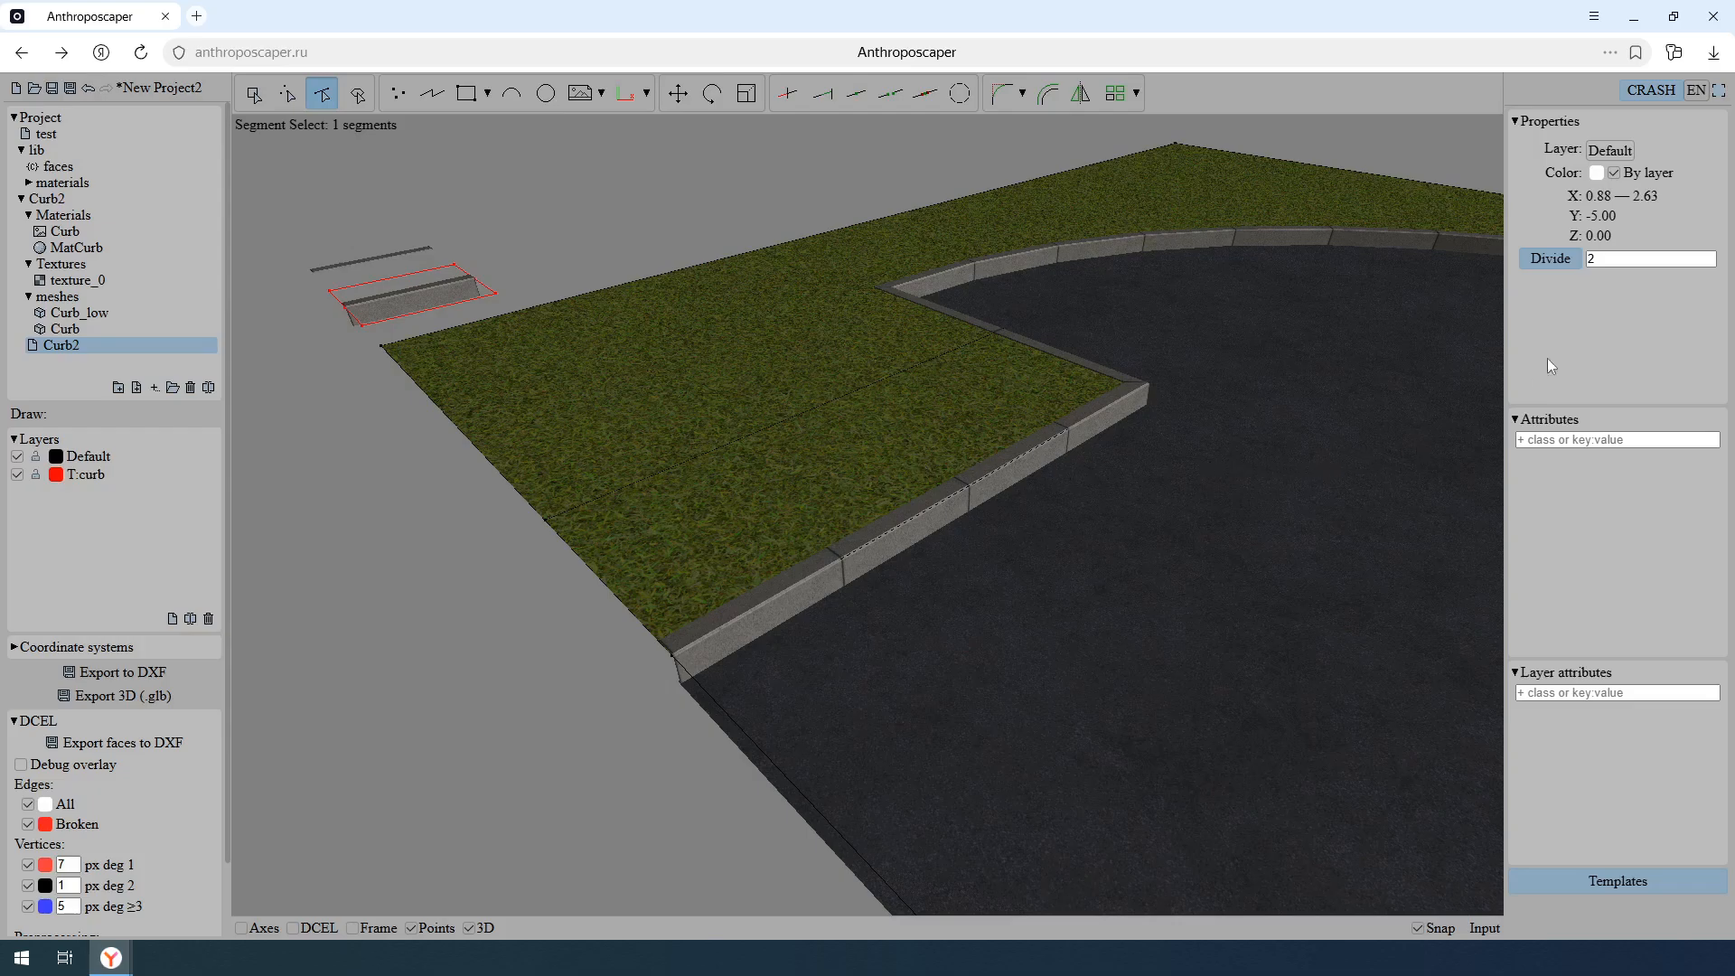
left_click(1595, 439)
type("dz")
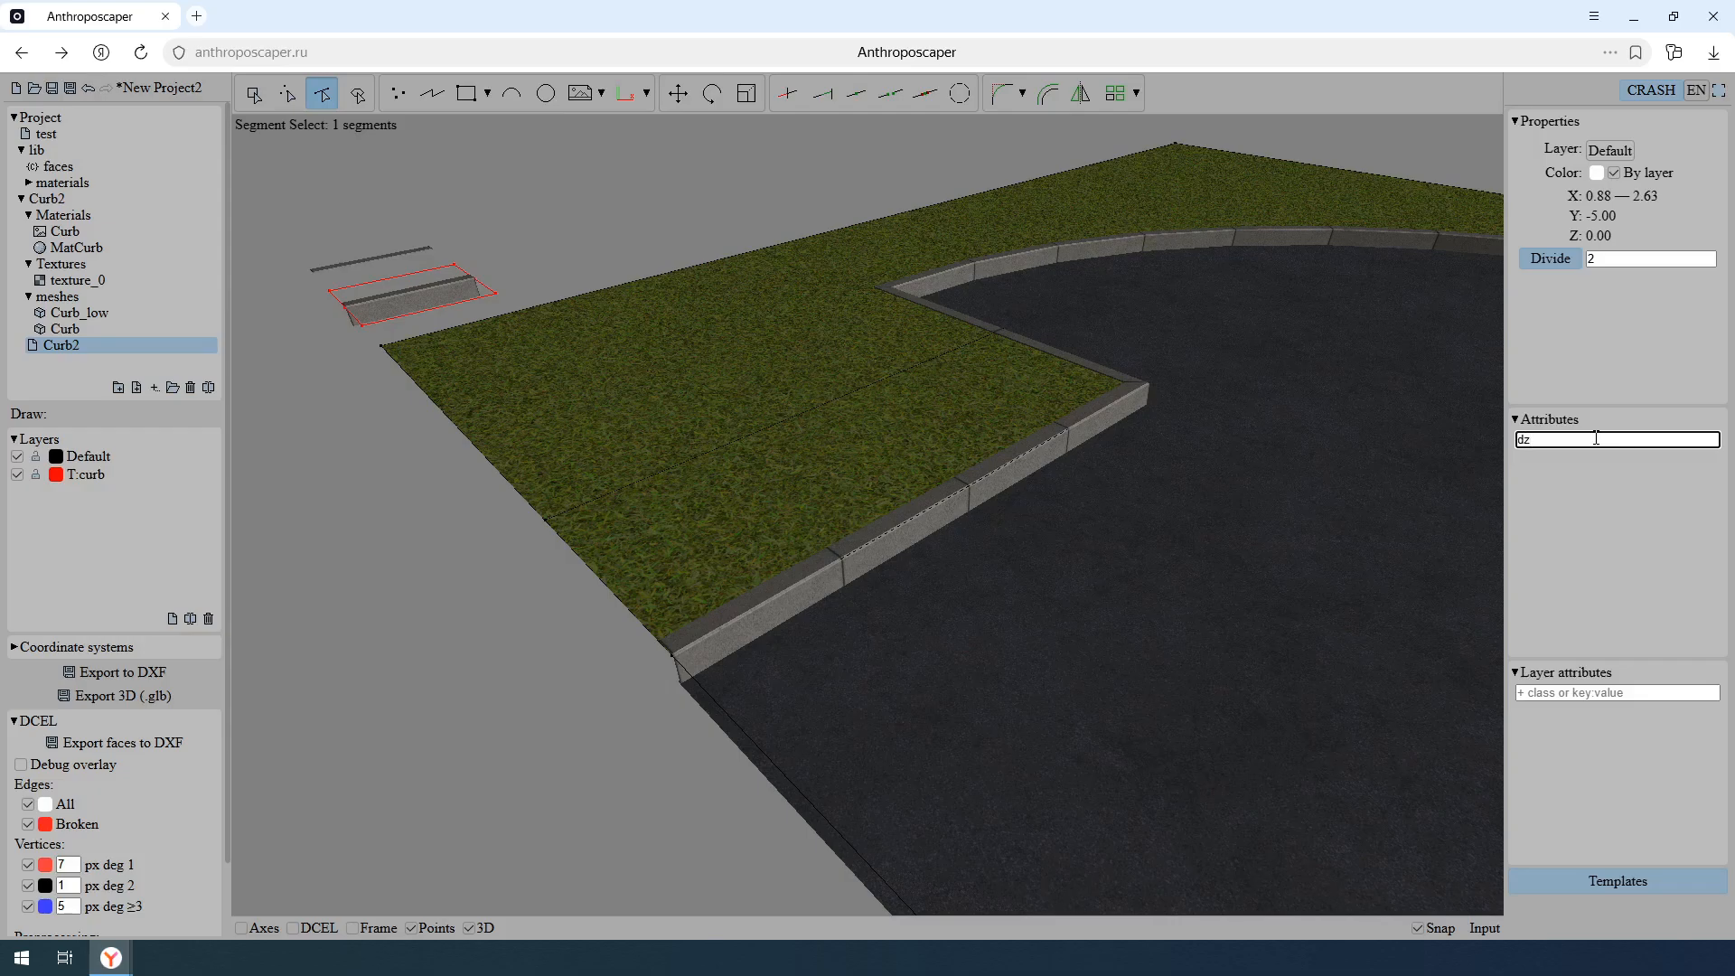
type(": -0.15 grass")
key("Return")
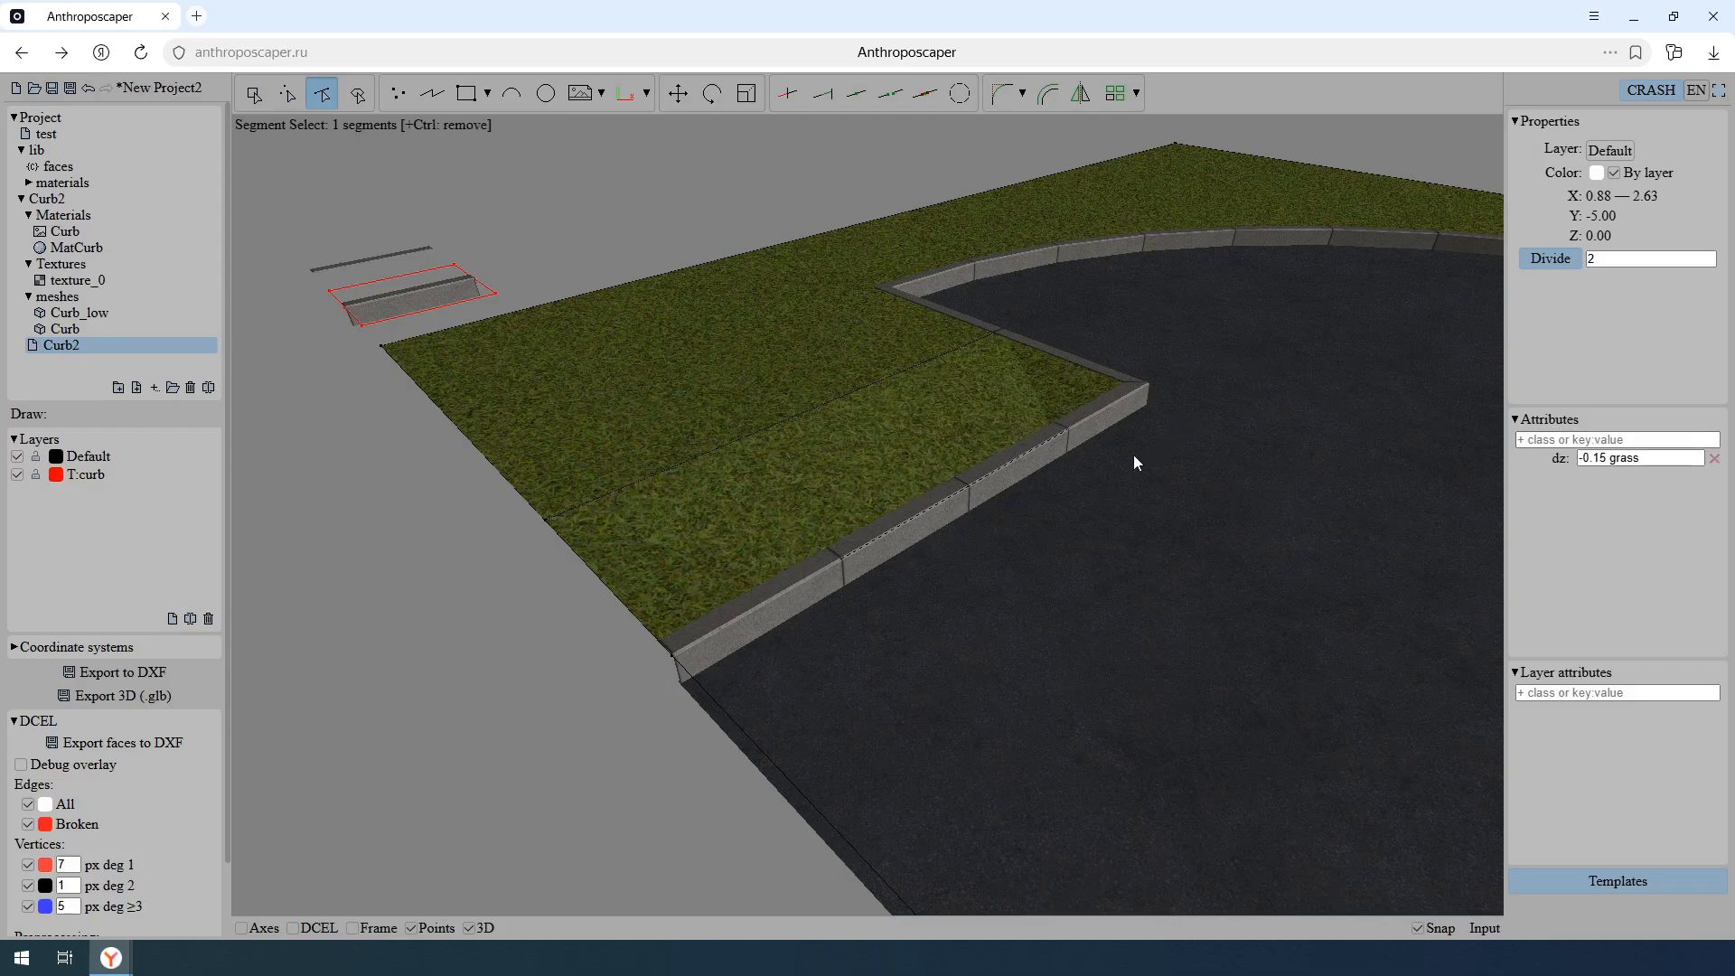
scroll(905, 528, "up", 5)
middle_click_drag(839, 549, 1081, 486)
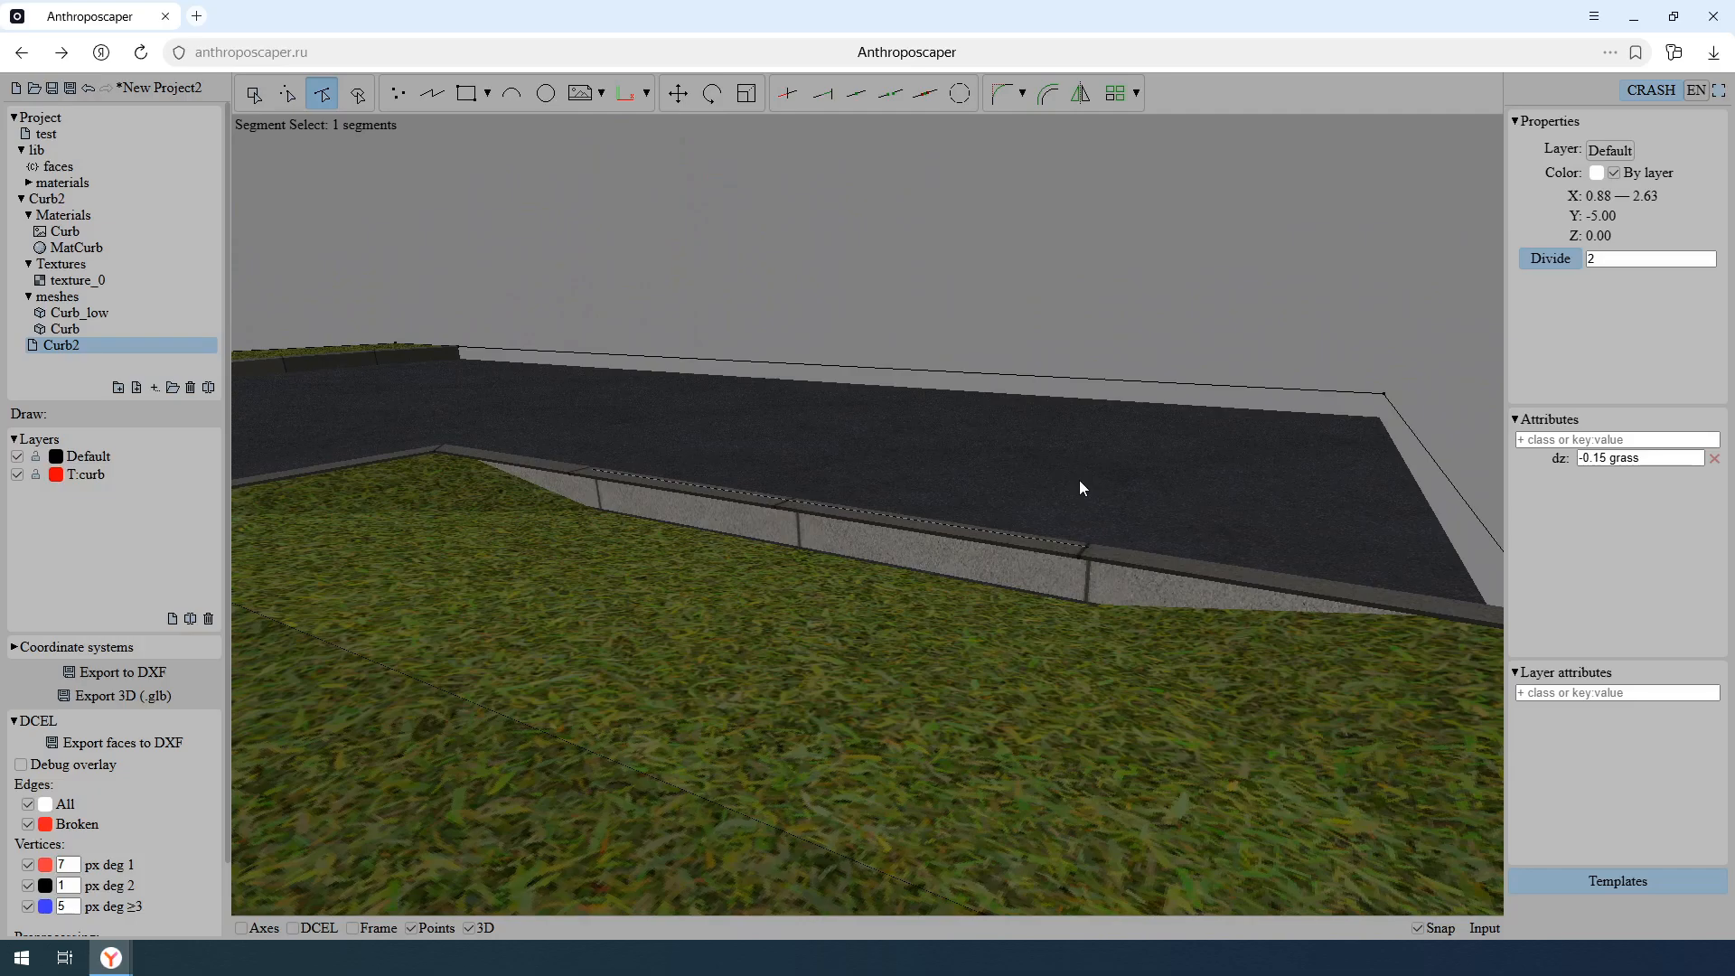
middle_click_drag(1078, 479, 908, 517)
key("Escape")
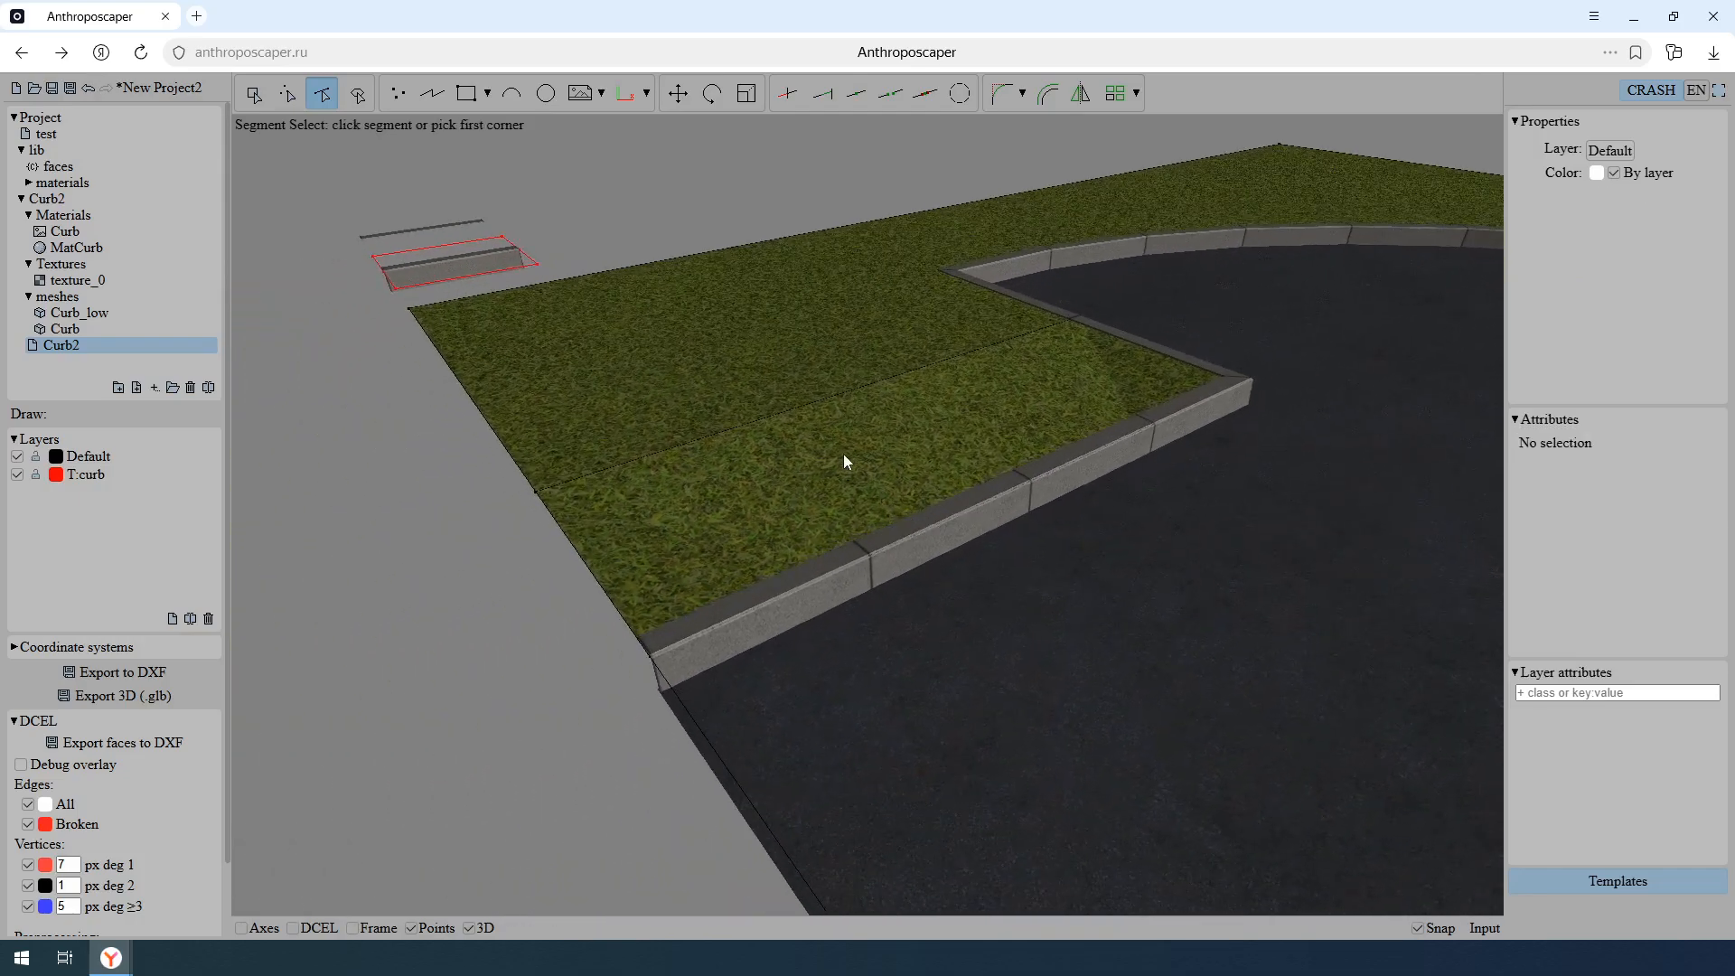
- Select the curb mesh instance in the T:curb template and add the attribute baseline: grass
middle_click_drag(843, 453, 857, 495)
key("Escape")
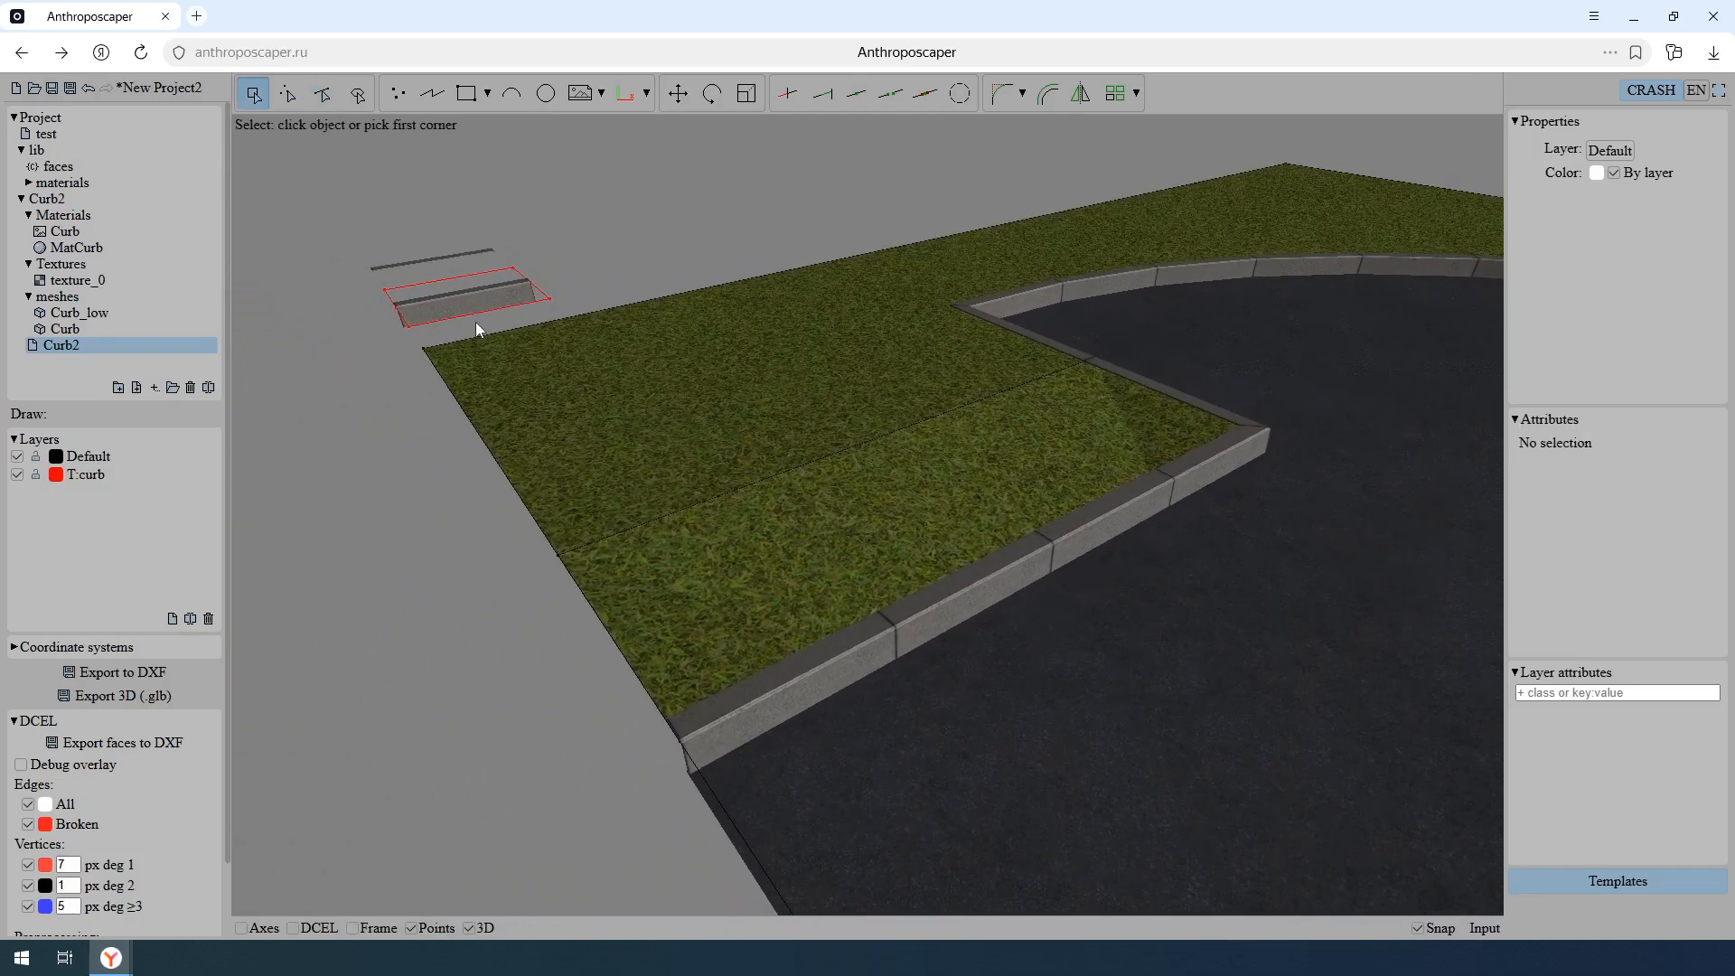
middle_click_drag(403, 327, 446, 318)
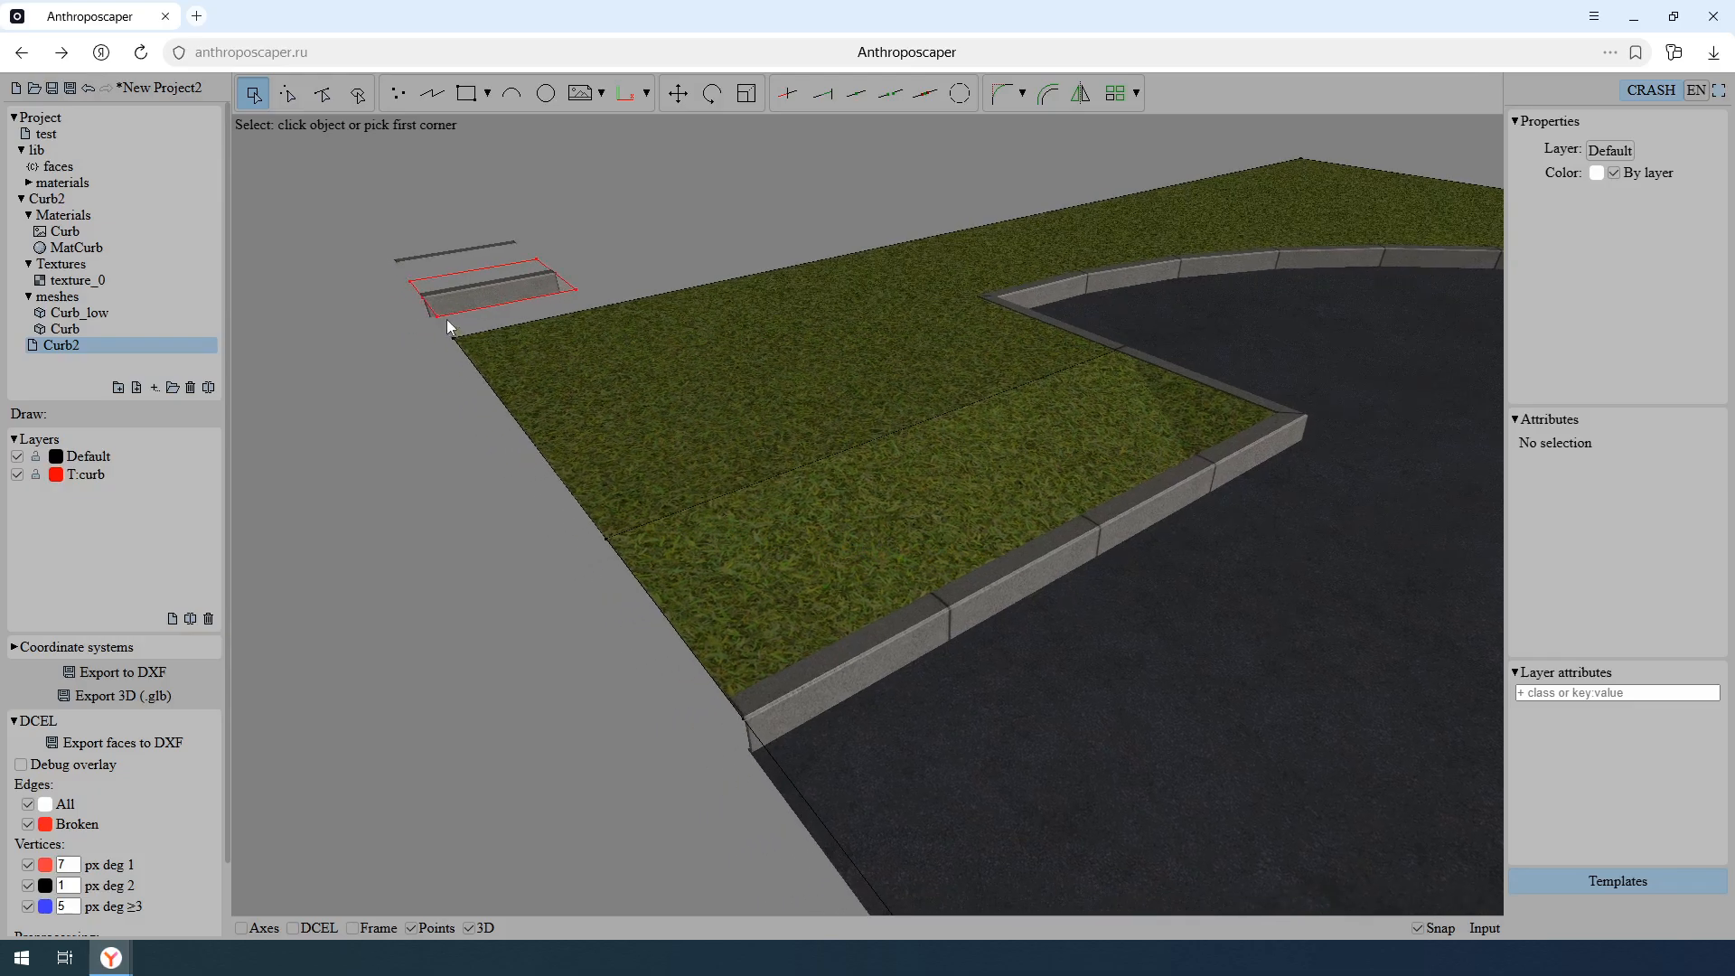
left_click(431, 321)
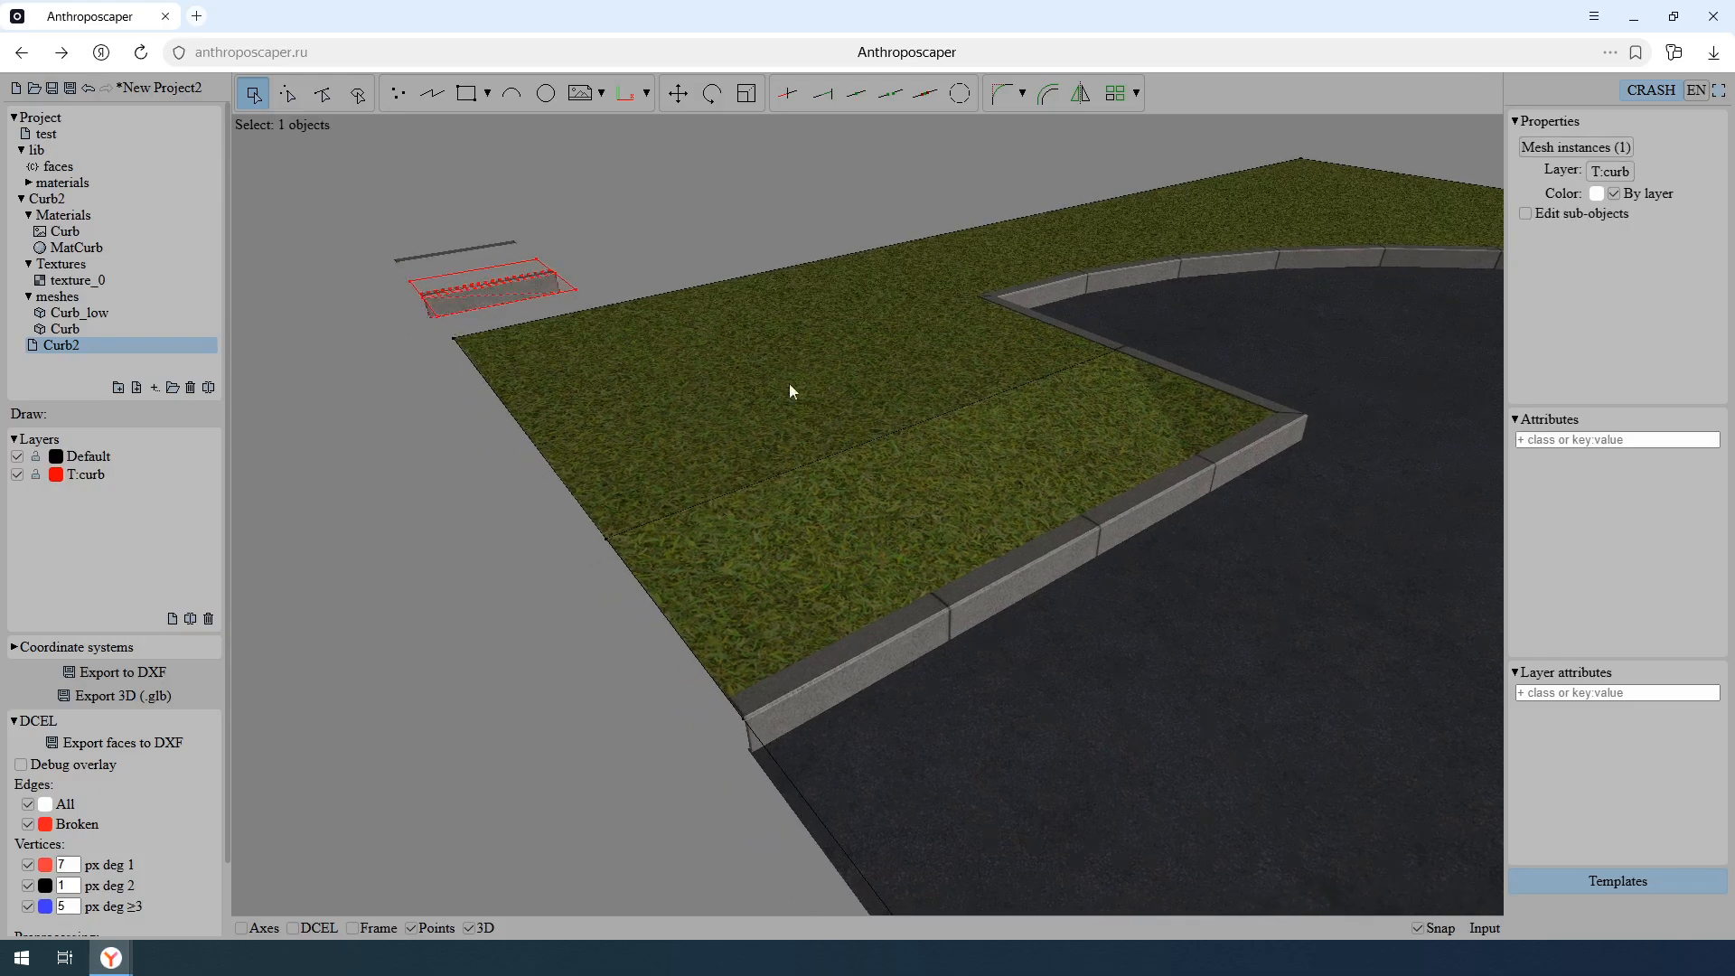
left_click(1590, 440)
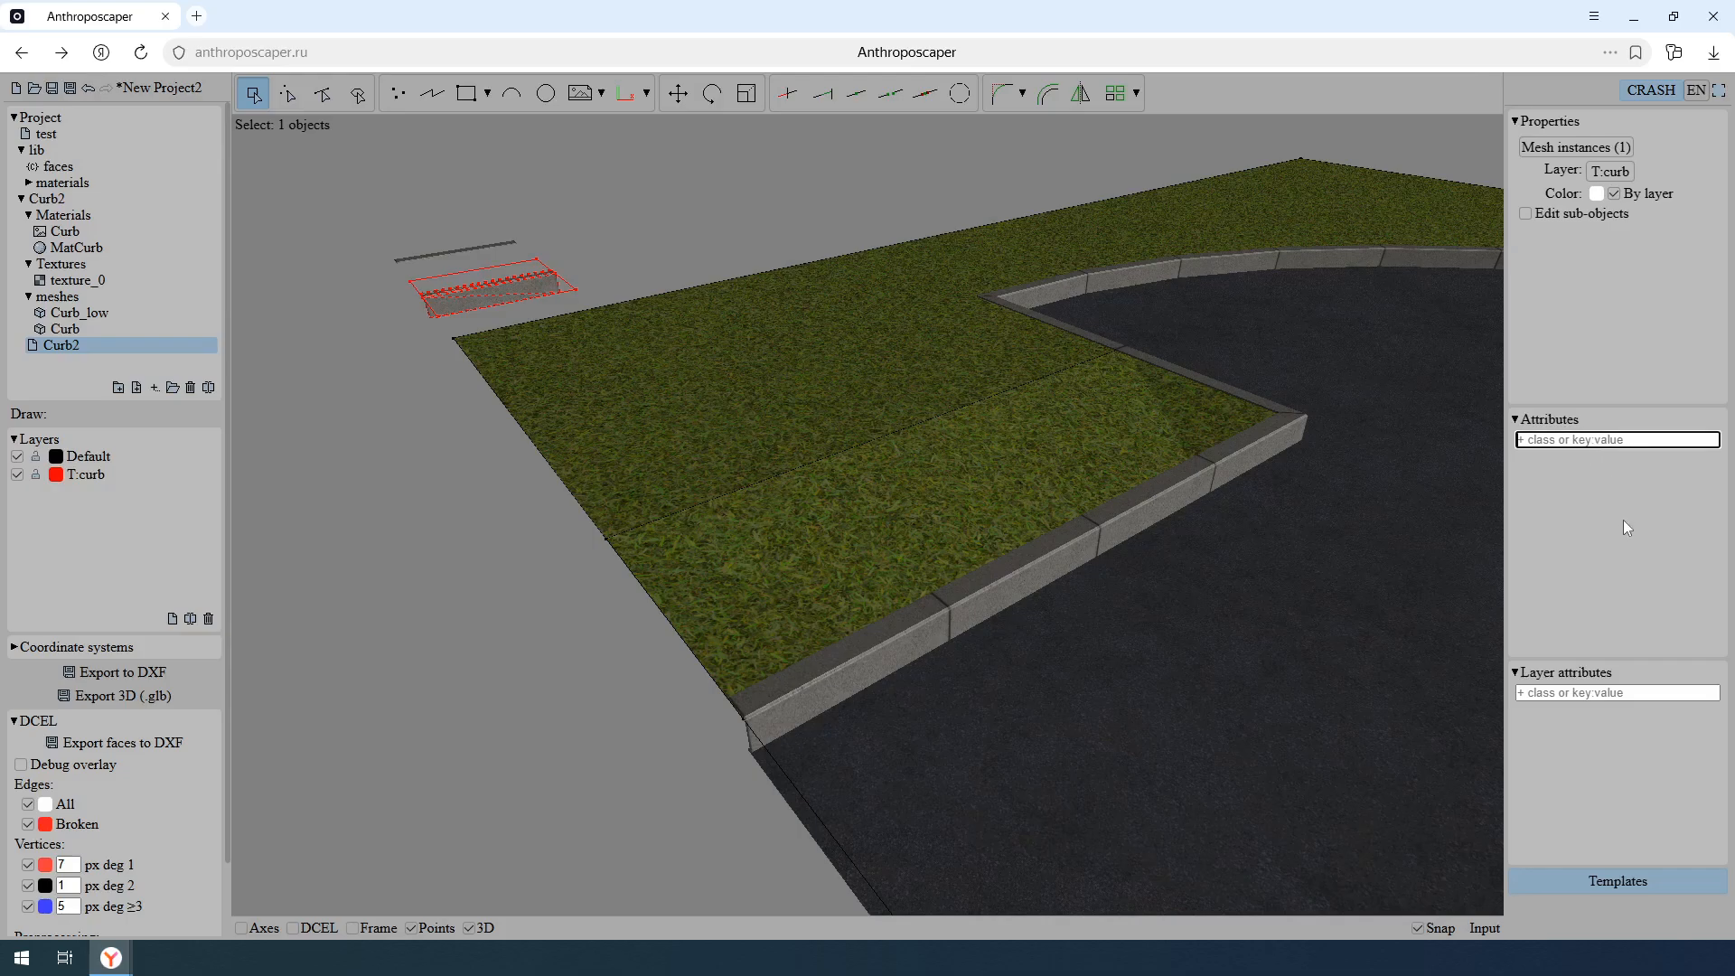
type("baseline: grass")
key("Return")
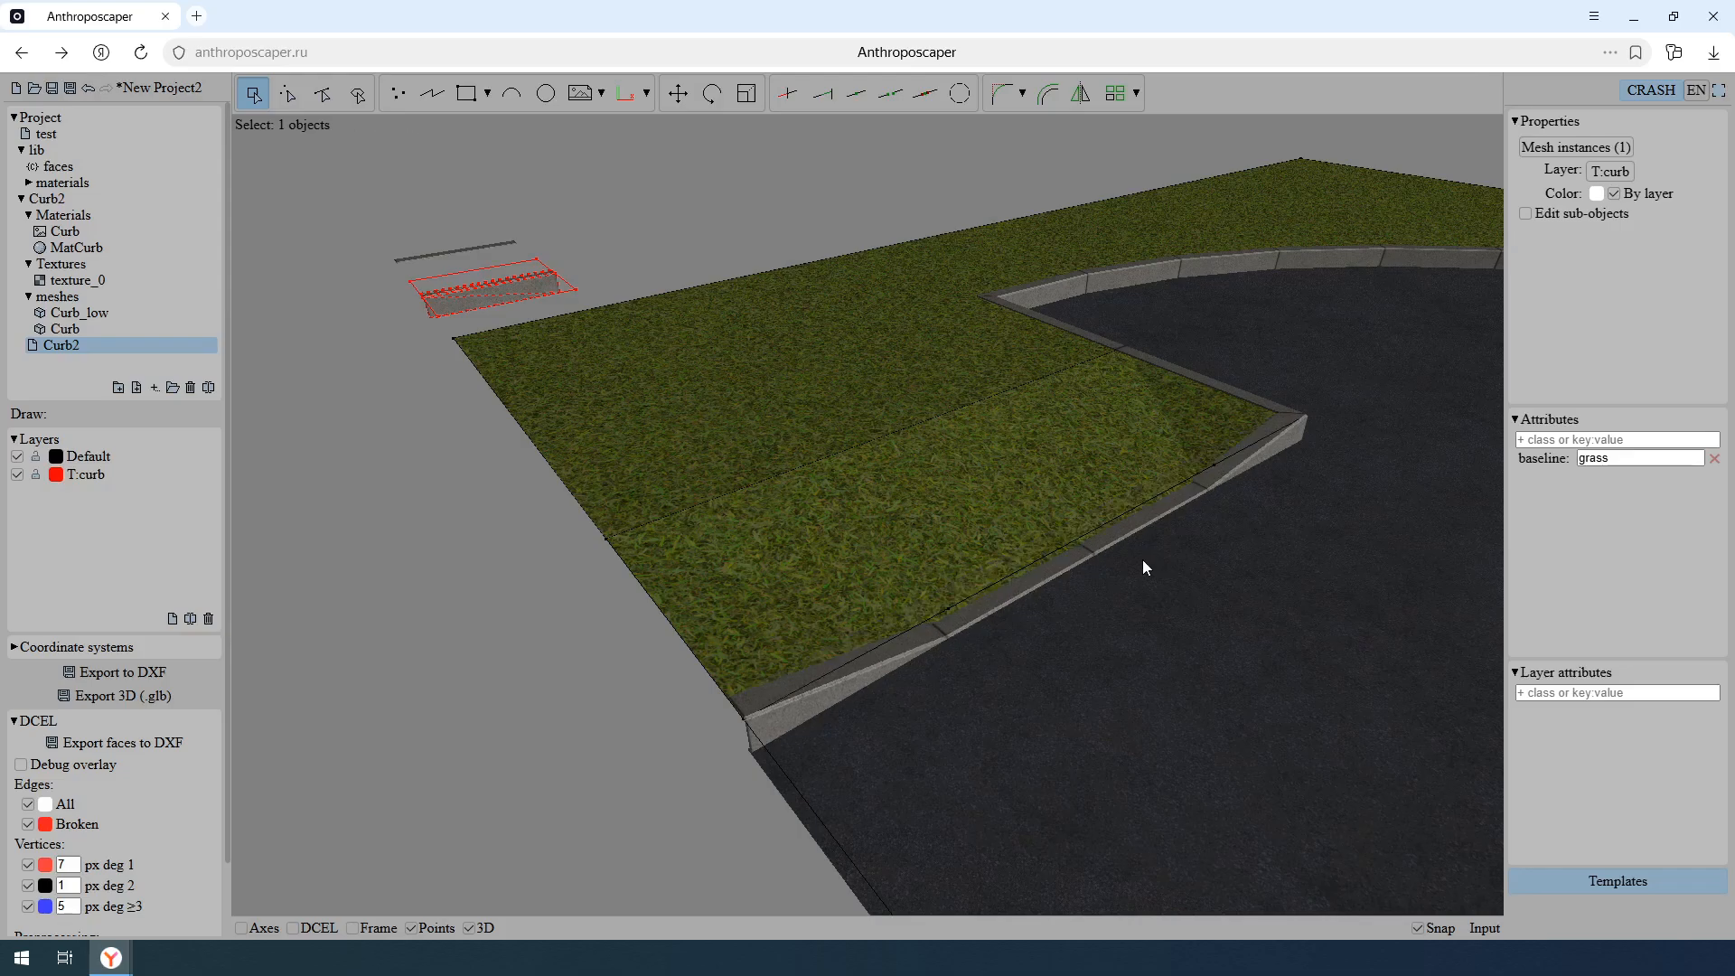
- Examine how the curbs follow the lowered grass along the straight edge, including the curb's open end at the boundary
middle_click_drag(1048, 553, 985, 553)
scroll(860, 546, "up", 2)
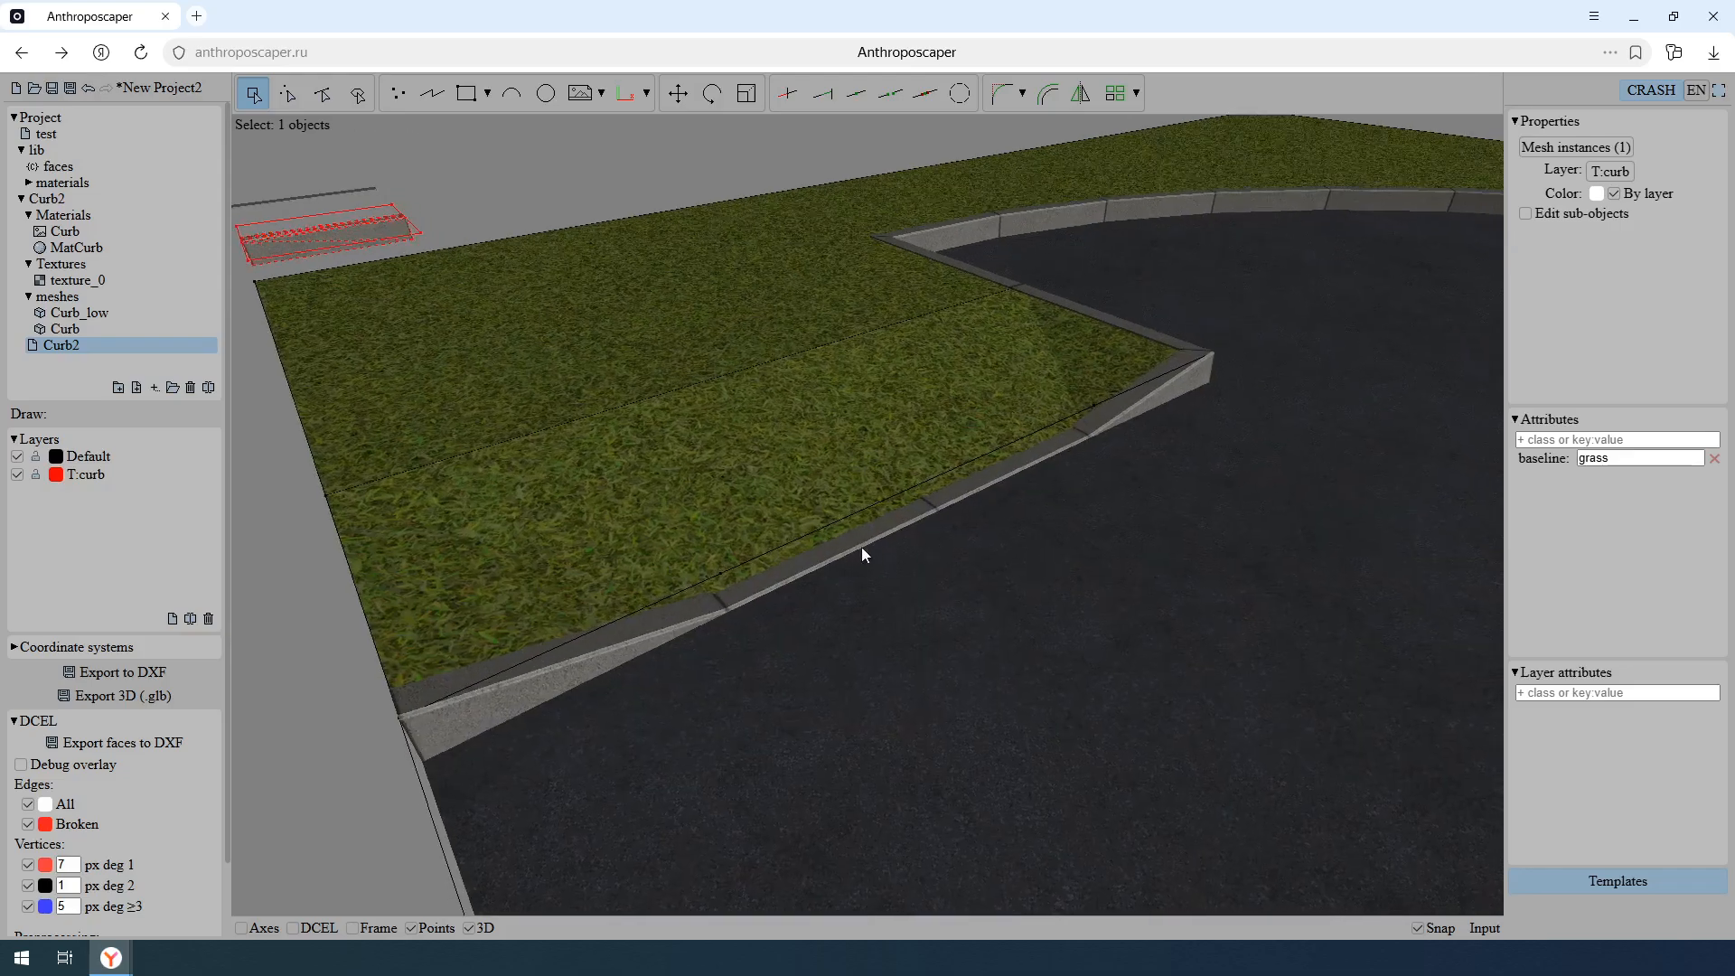
middle_click_drag(861, 546, 1031, 540)
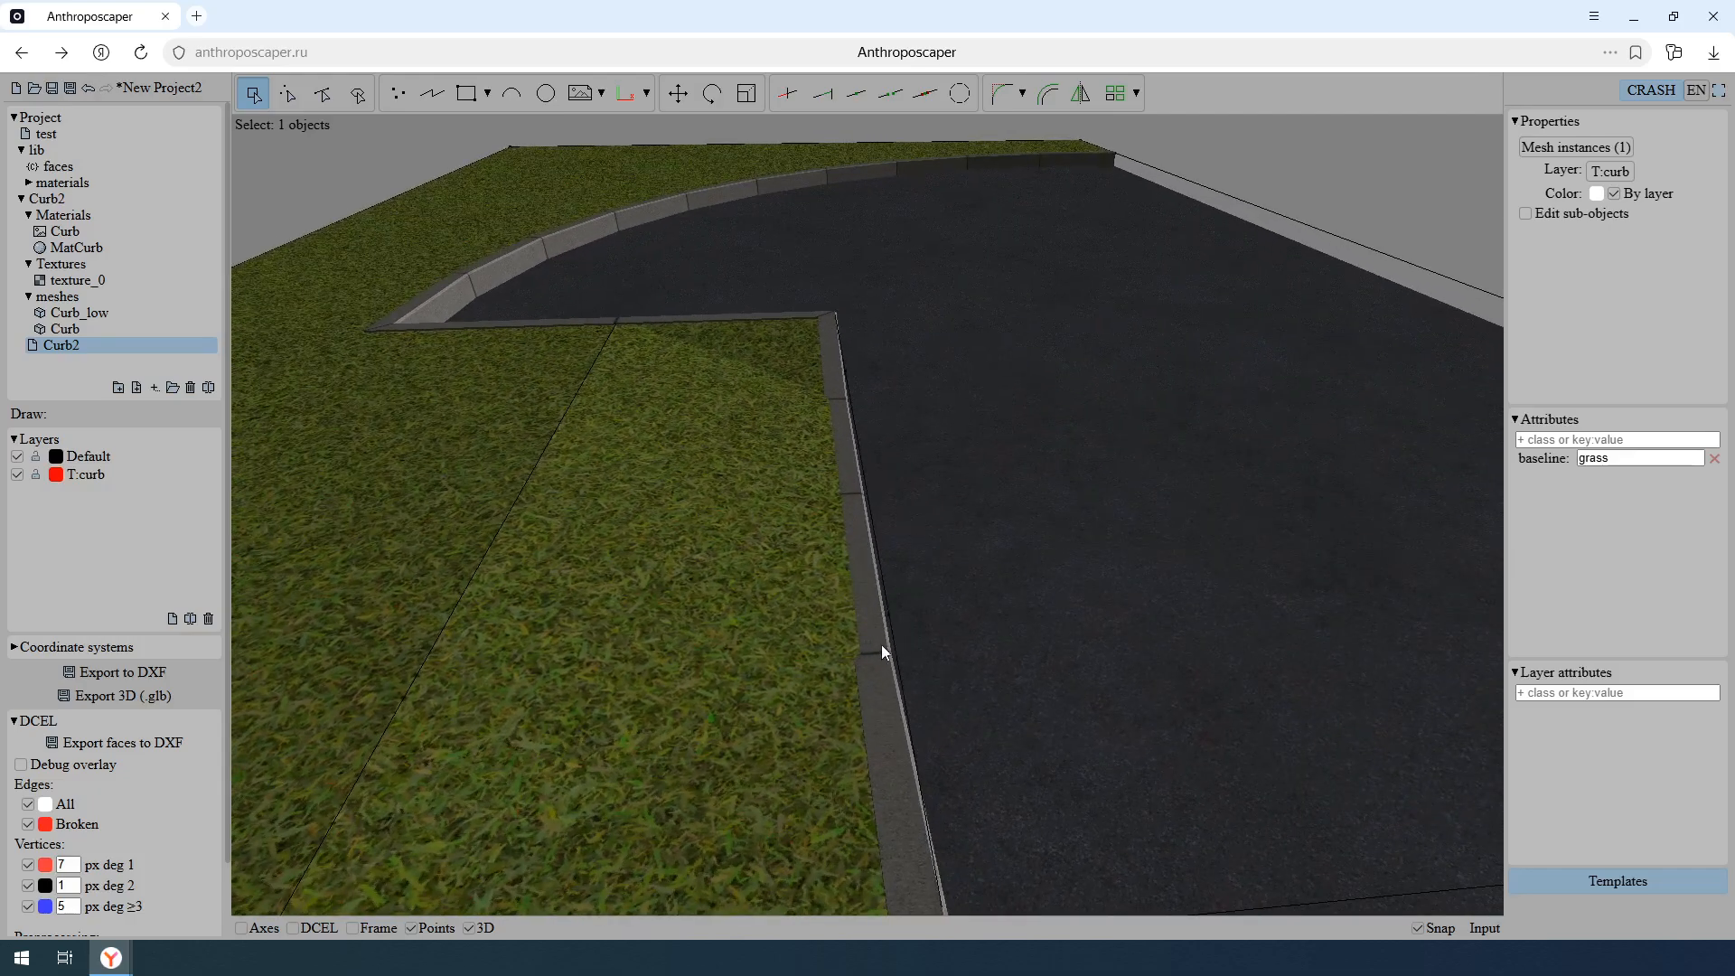
scroll(863, 644, "down", 2)
scroll(863, 644, "up", 5)
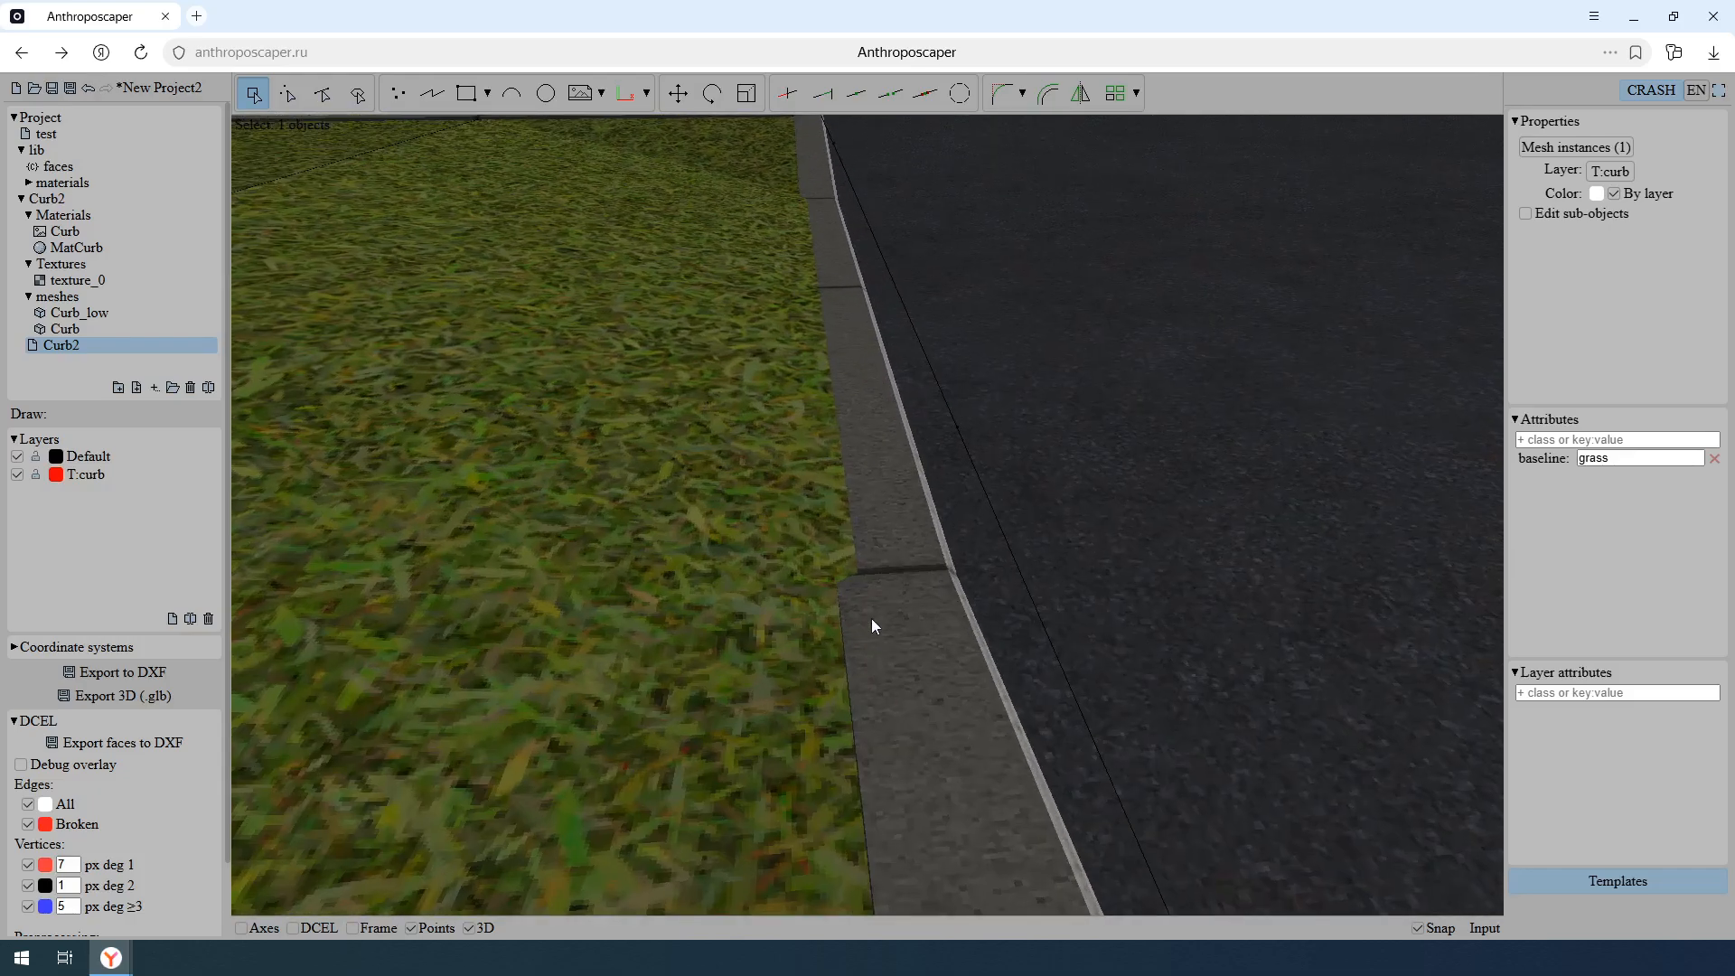
middle_click_drag(876, 583, 807, 570)
middle_click_drag(917, 549, 960, 366)
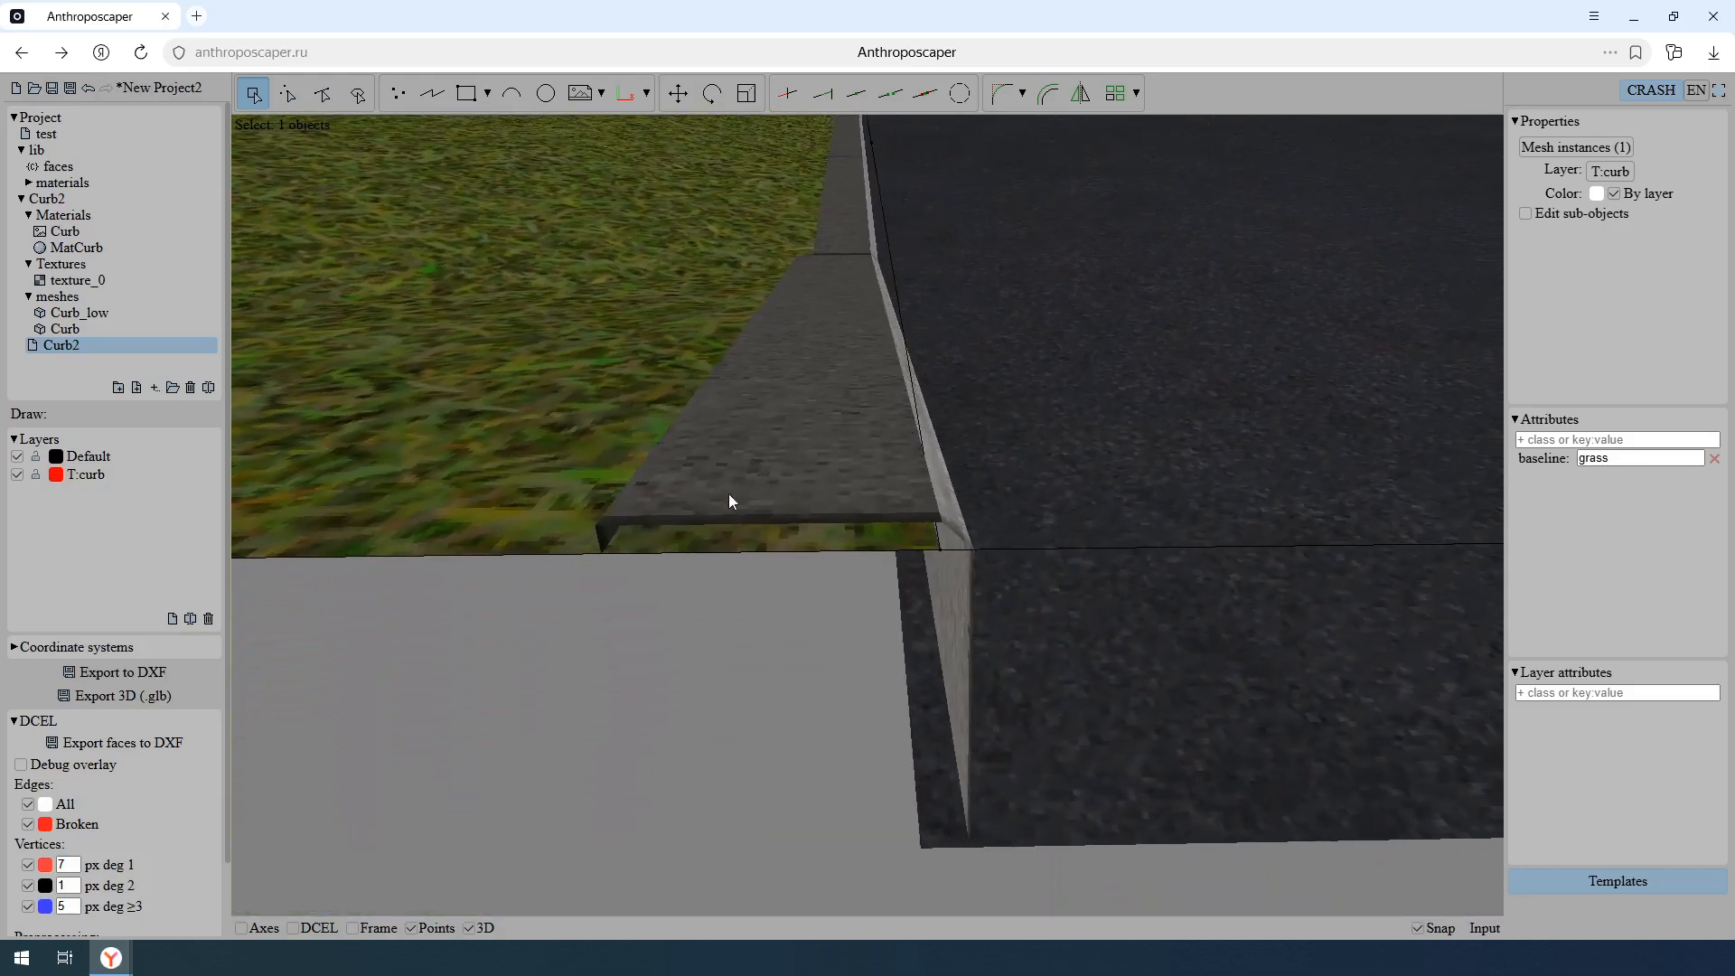
scroll(1064, 571, "down", 10)
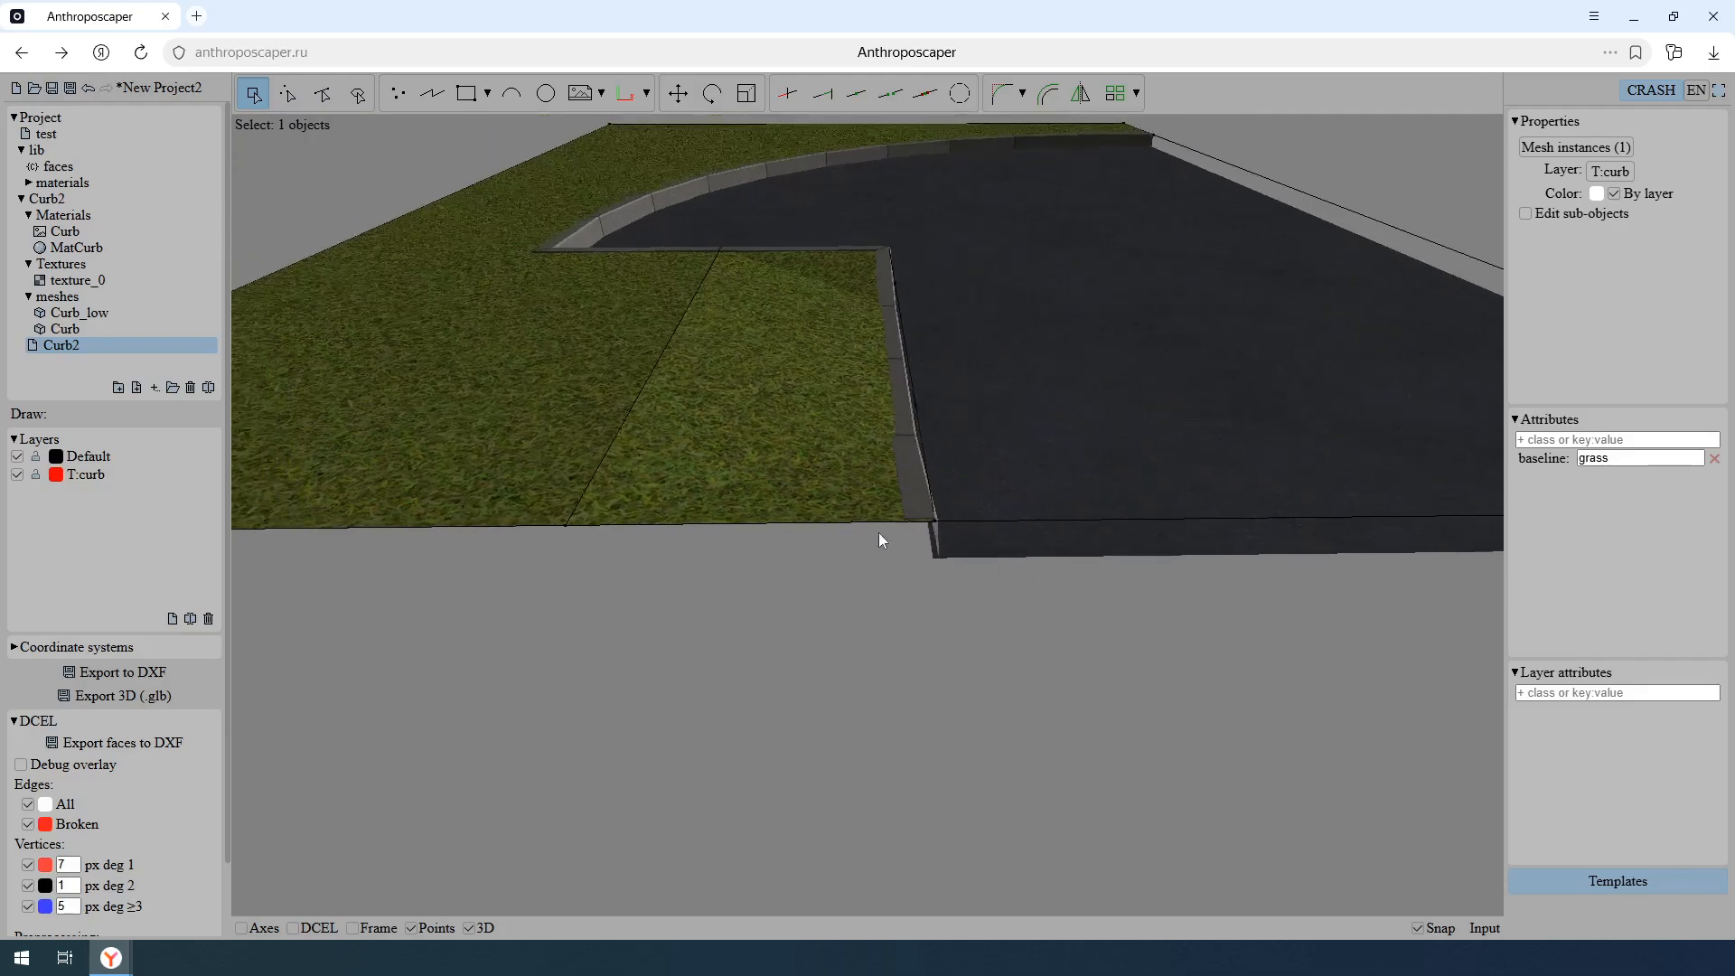
- Select the T:curb template's two-vertex polyline, add the attribute offset: 0.1 grass, and check the grass-side edge of the curbs
middle_click_drag(953, 569, 1182, 615)
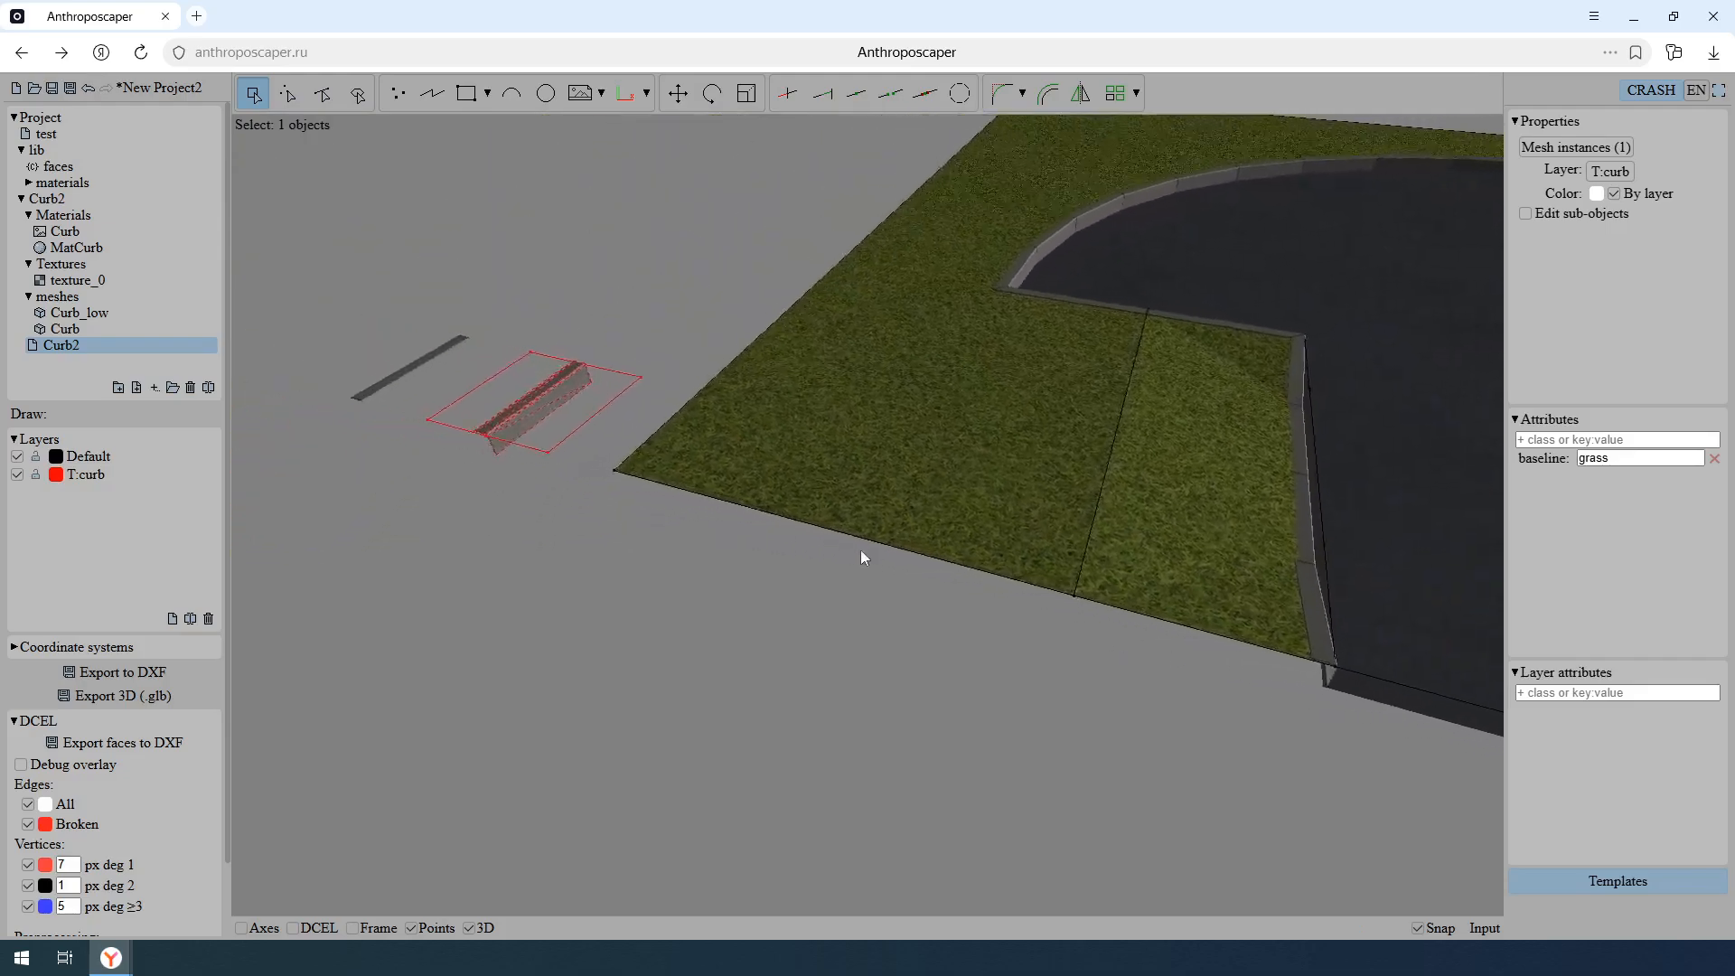
left_click(510, 426)
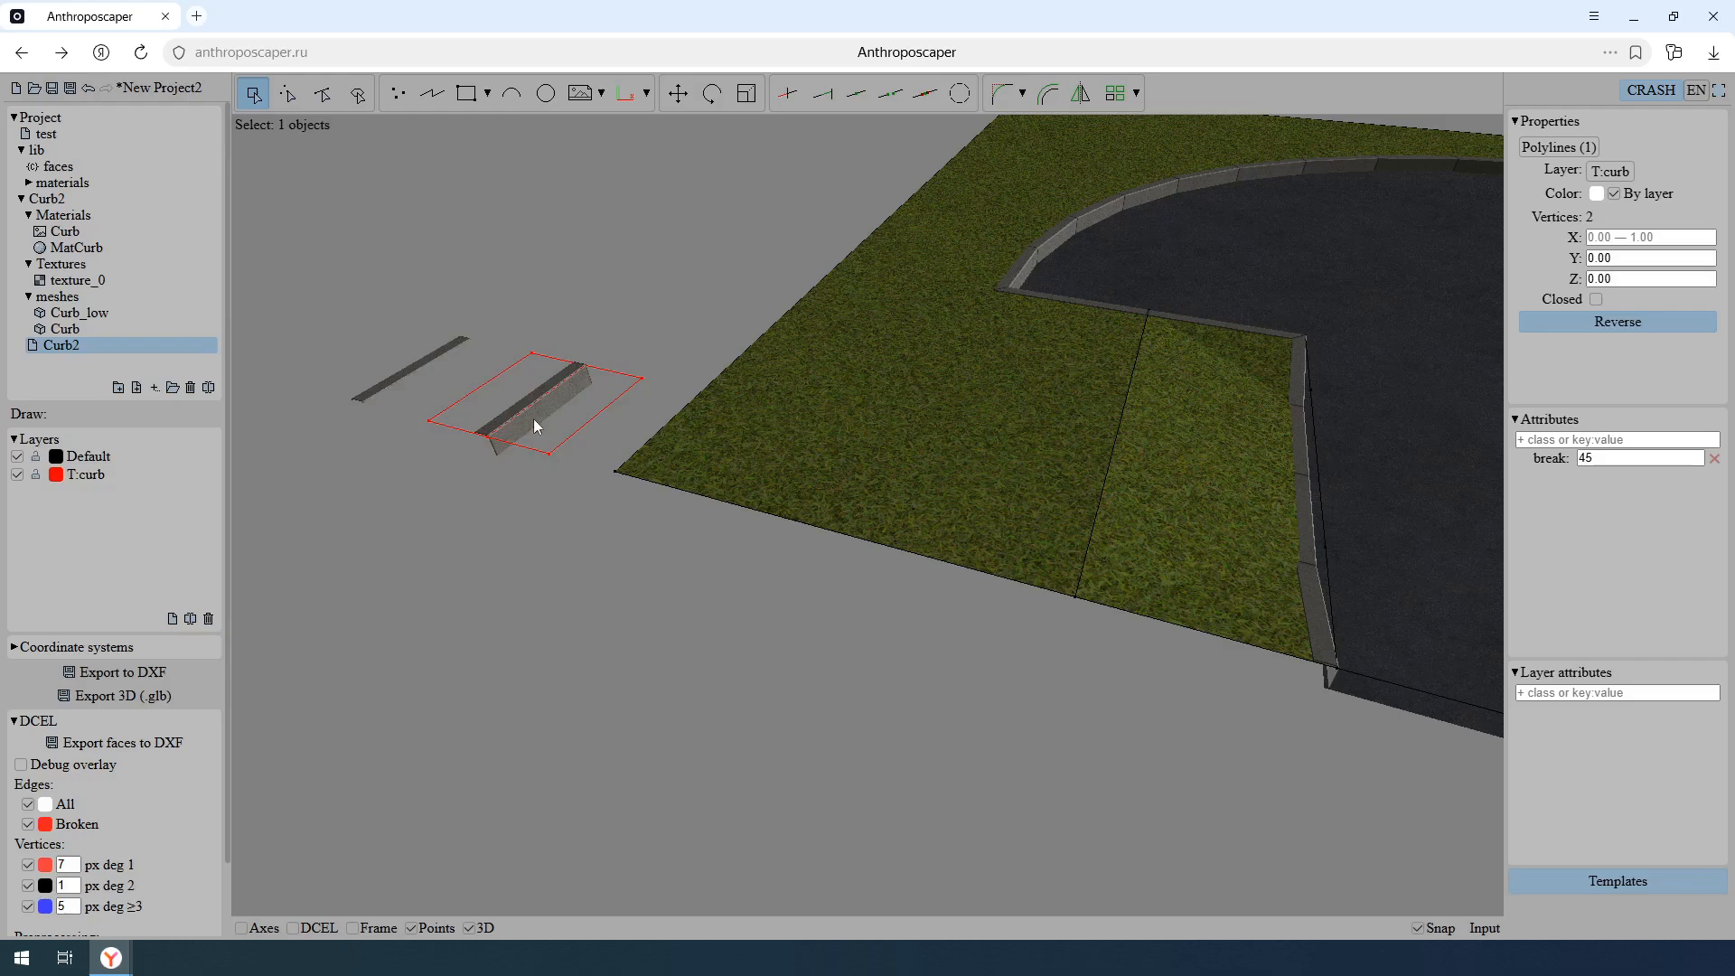
scroll(1175, 482, "up", 10)
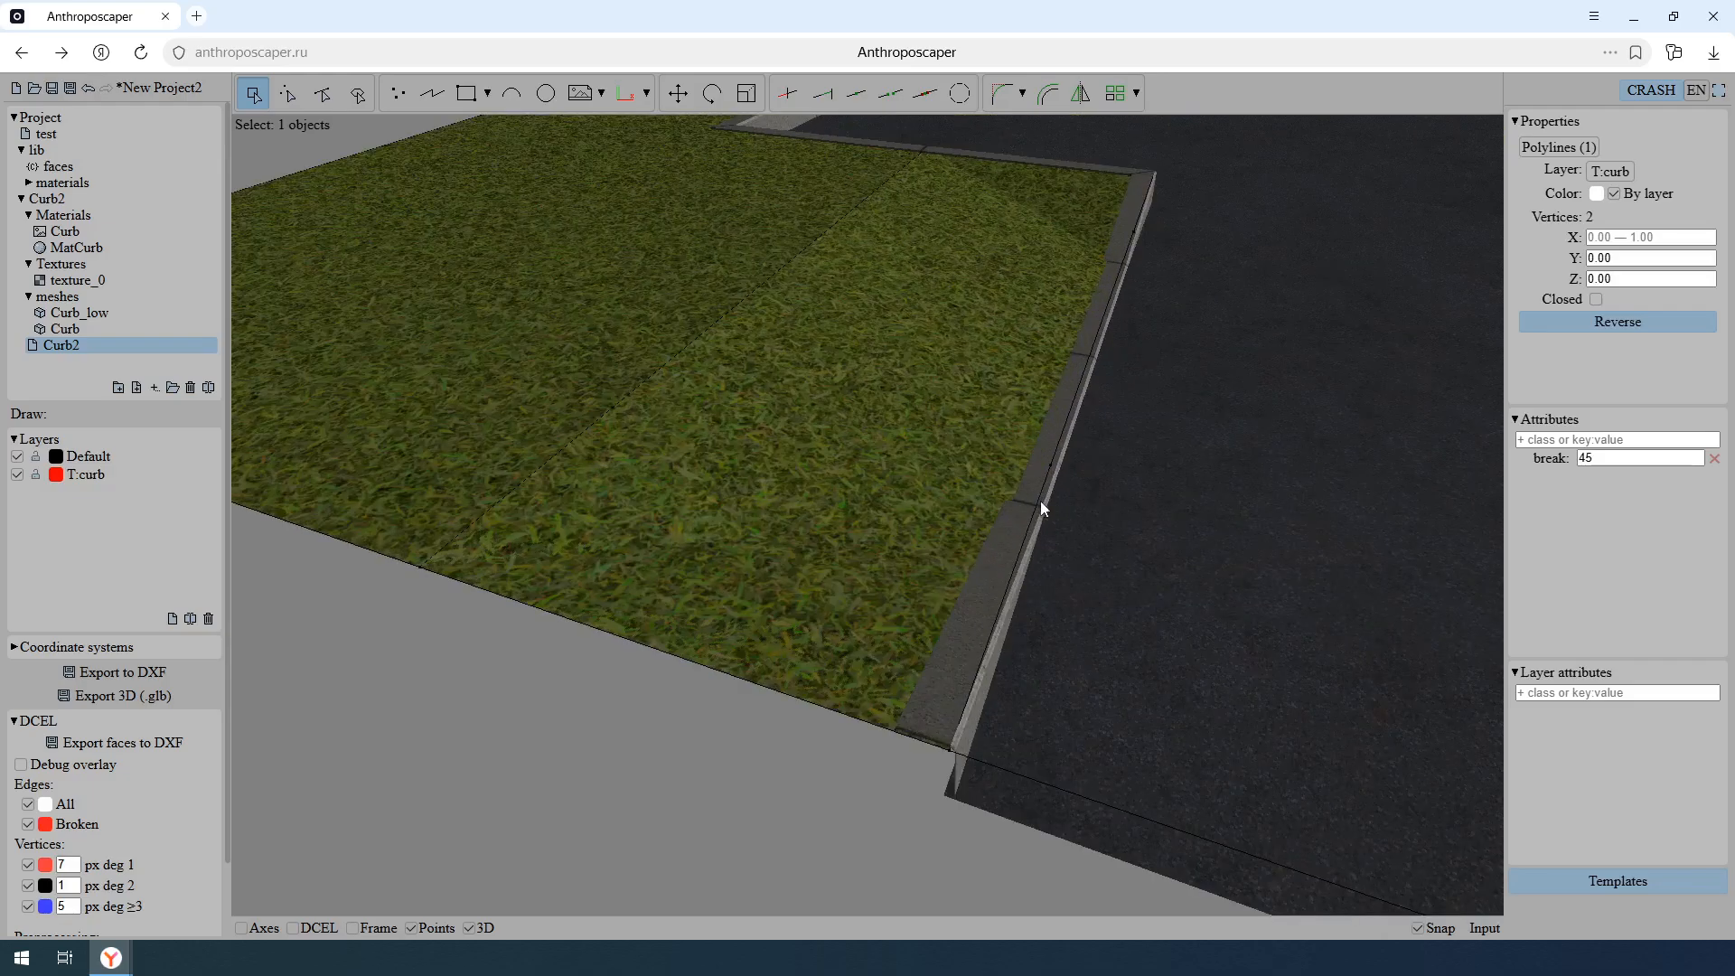
left_click(1594, 439)
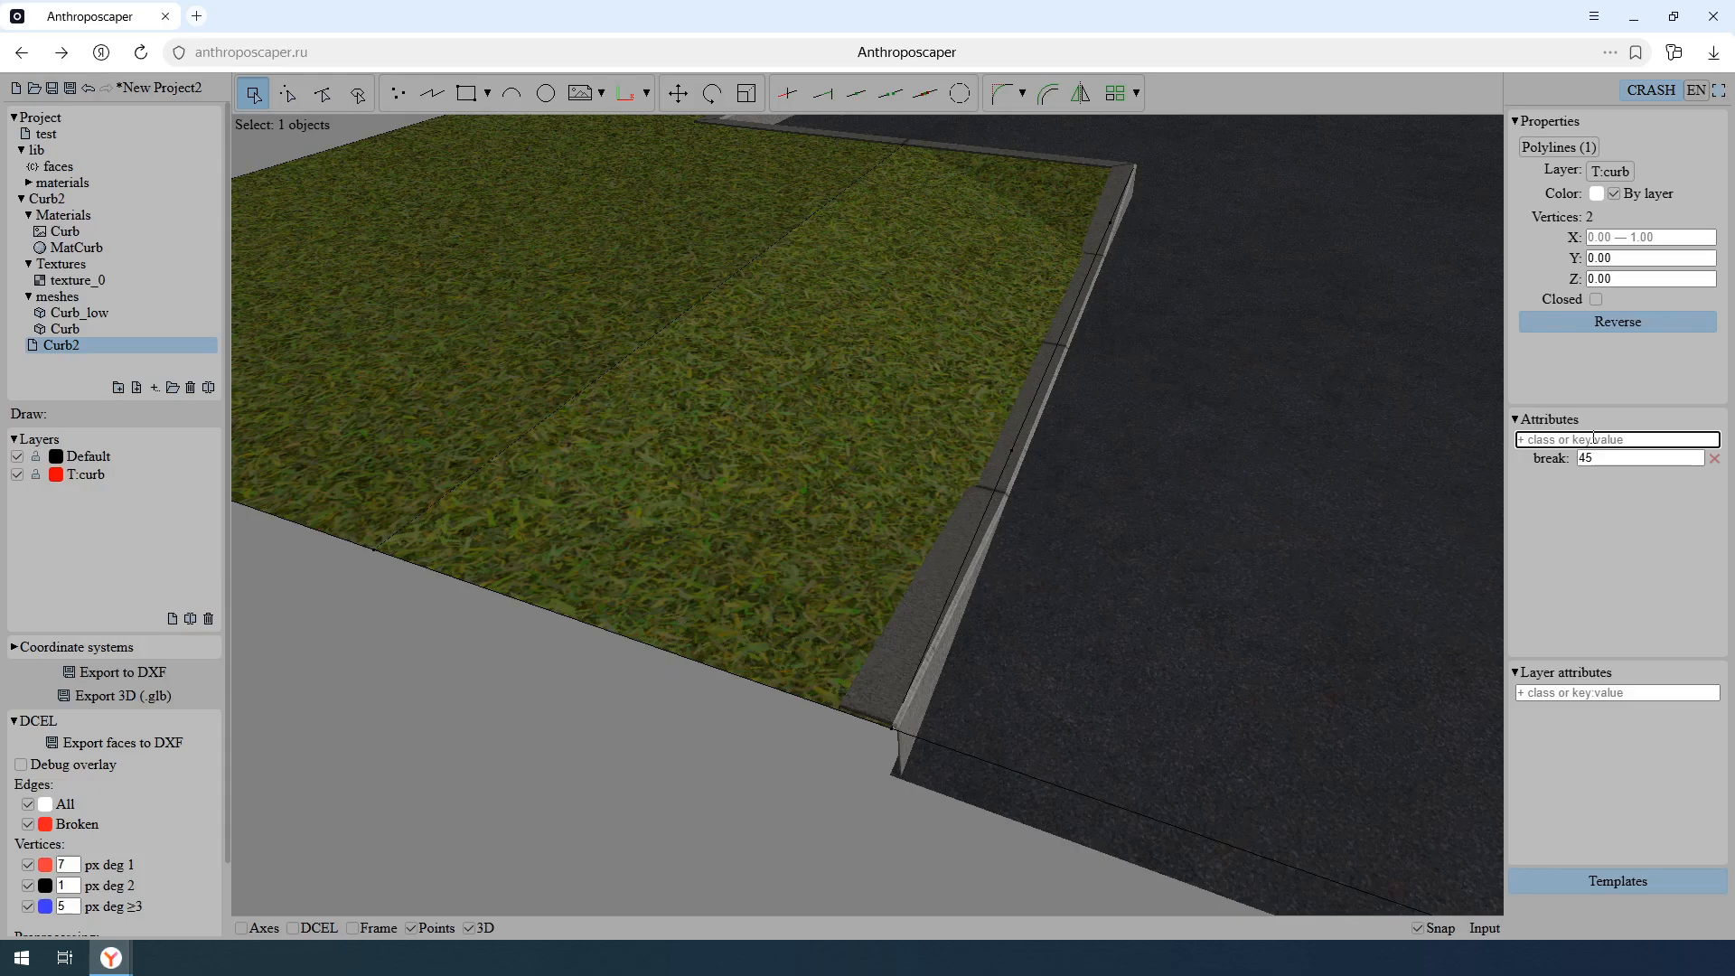
type("offset: 0.1 grass")
key("Return")
scroll(929, 624, "up", 5)
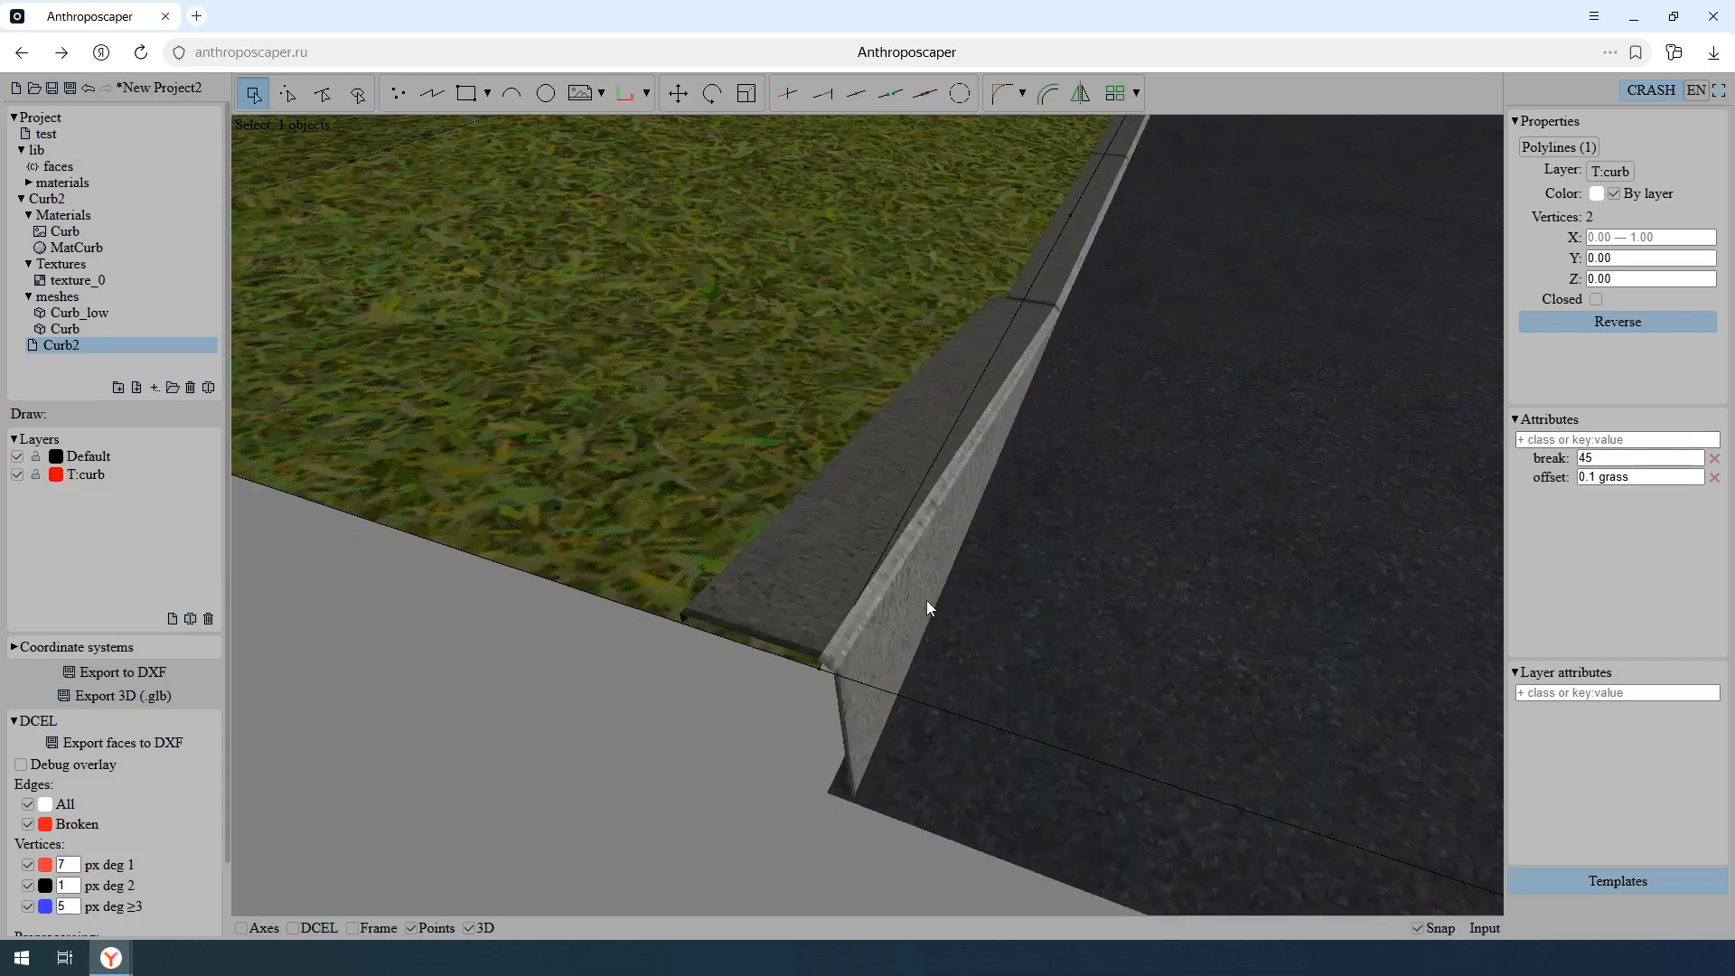
middle_click_drag(926, 601, 982, 537)
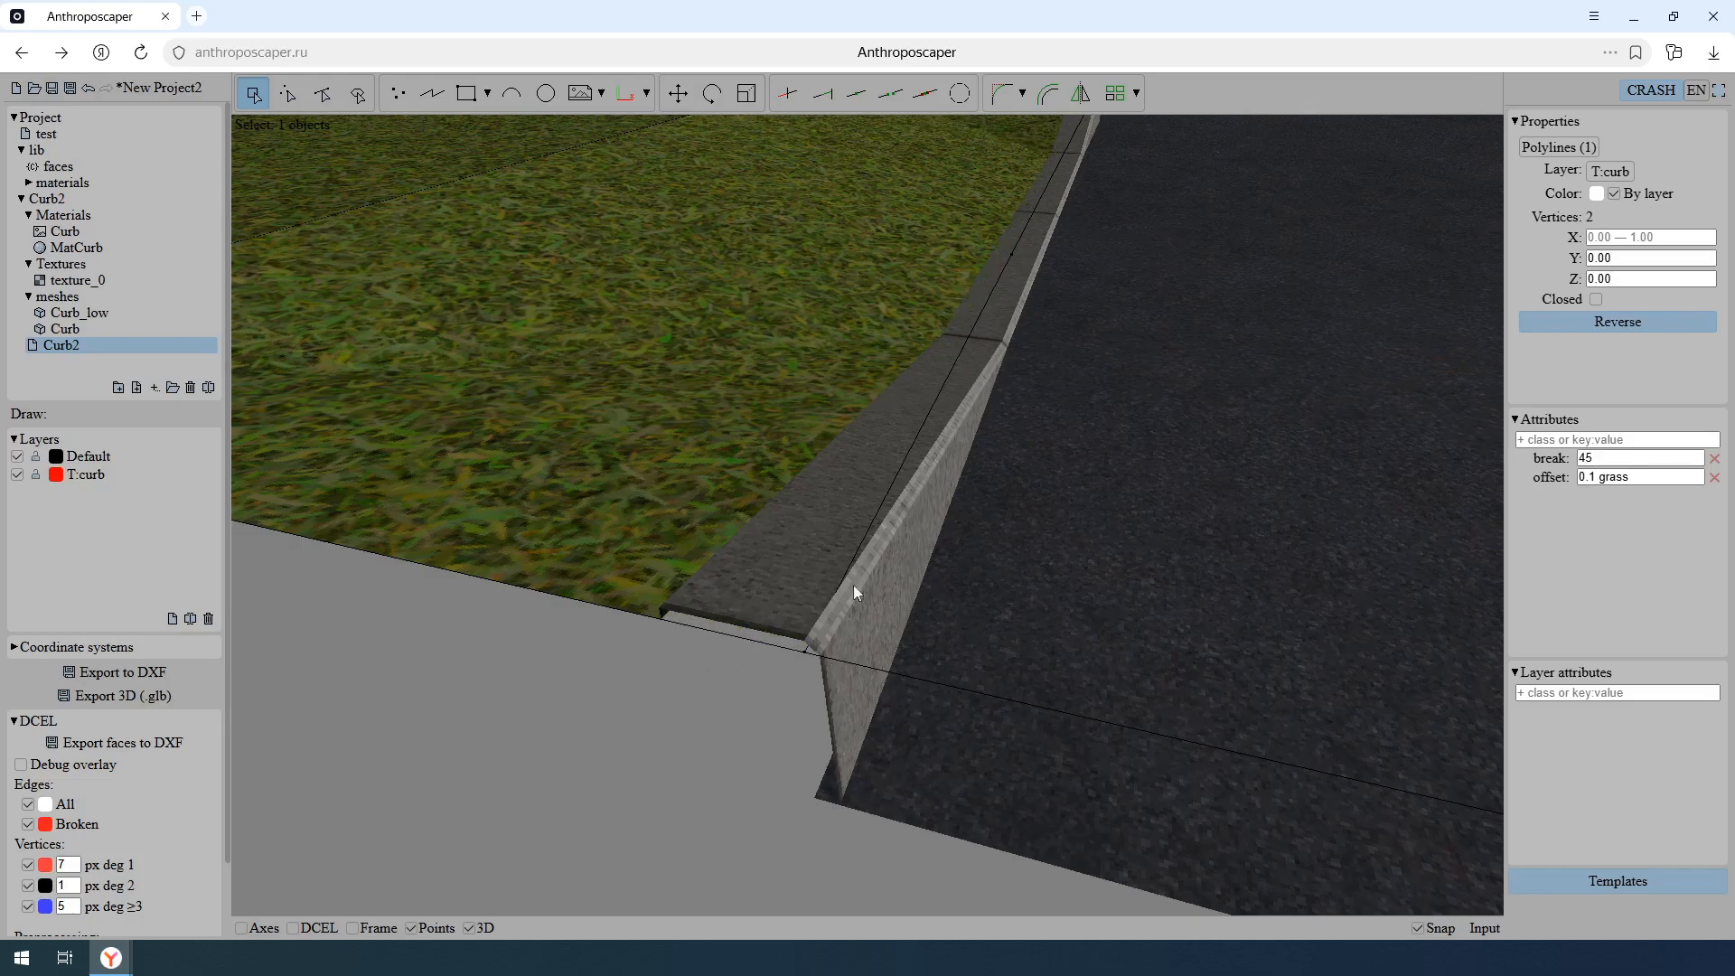
- Extend the template polyline's offset attribute to 0.1 grass 0.02 road and check the road-side edge of the curbs
middle_click_drag(937, 345, 935, 482)
type("0.02 road")
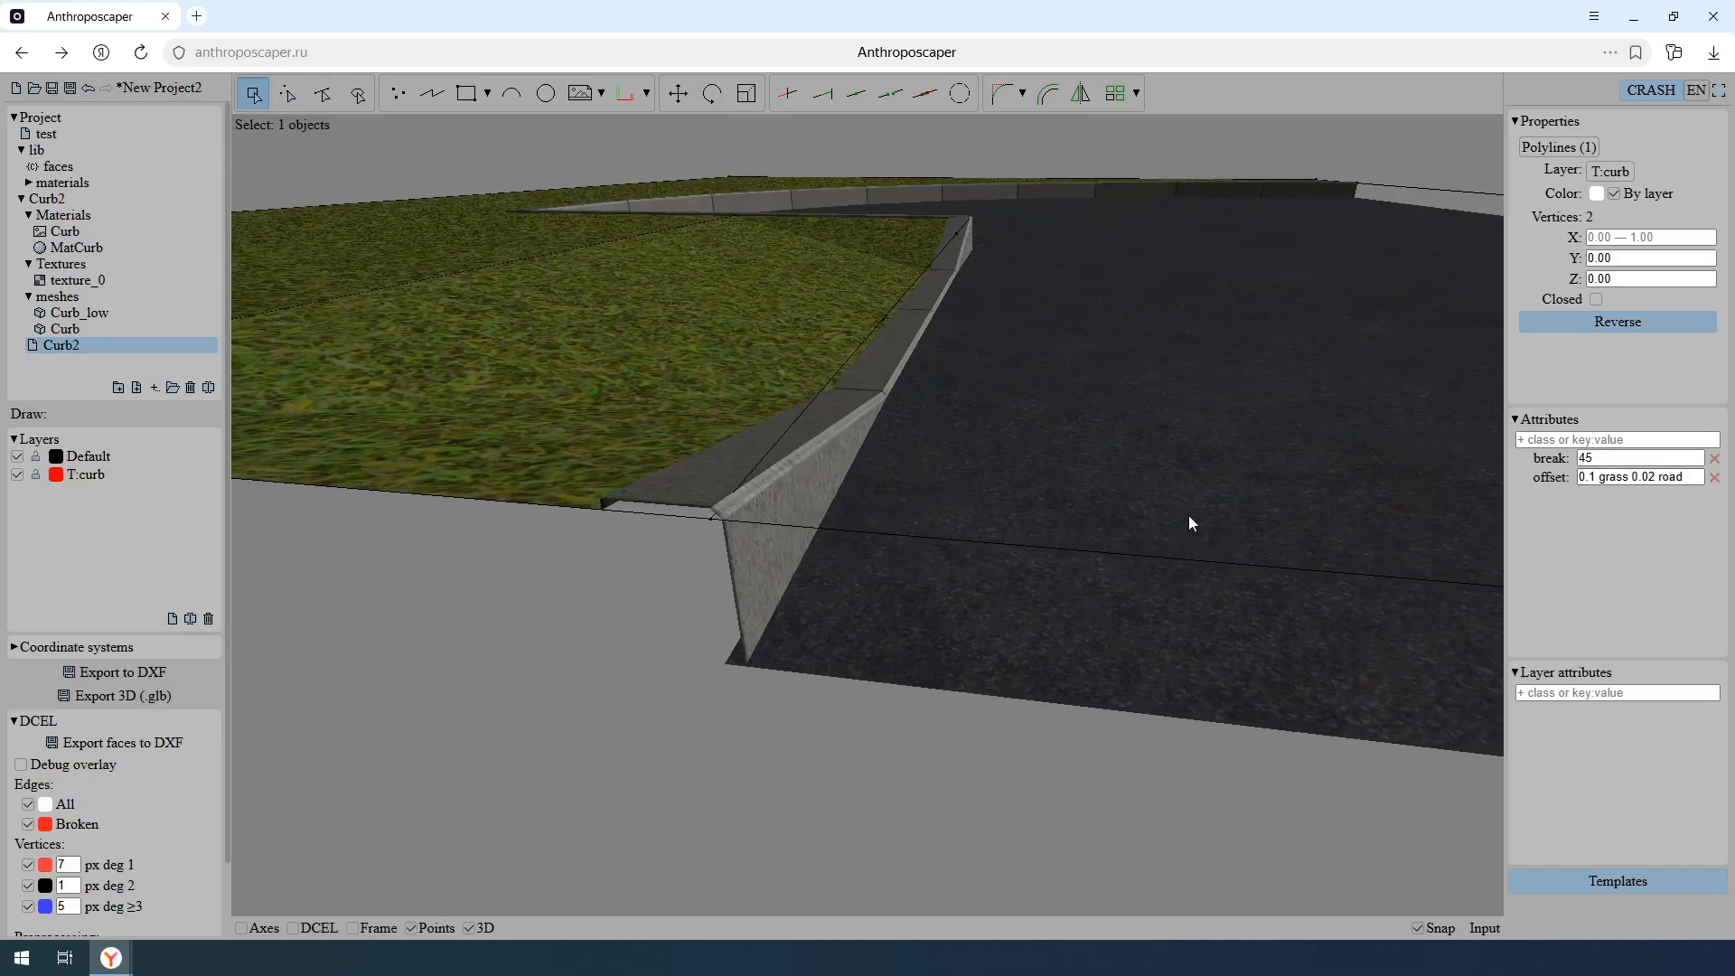
middle_click_drag(1059, 512, 966, 501)
scroll(895, 476, "down", 3)
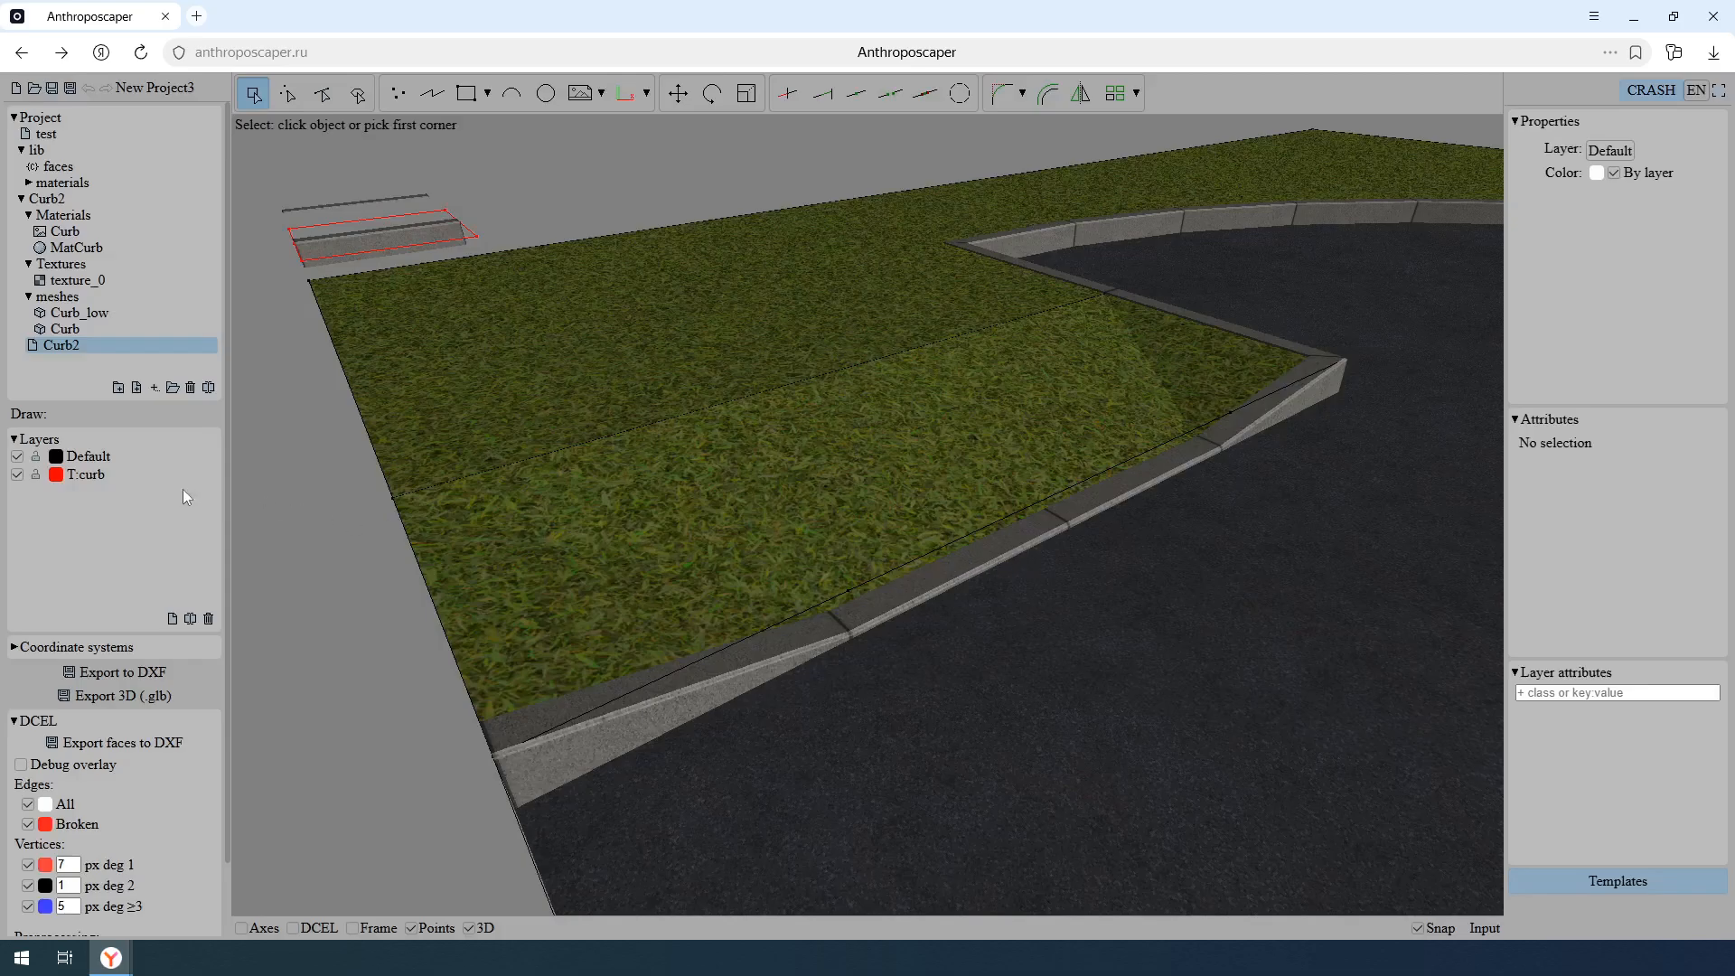
- Add the attribute normal: up to both end vertices of the polyline crossing the grass, and hide the Default layer
left_click(17, 457)
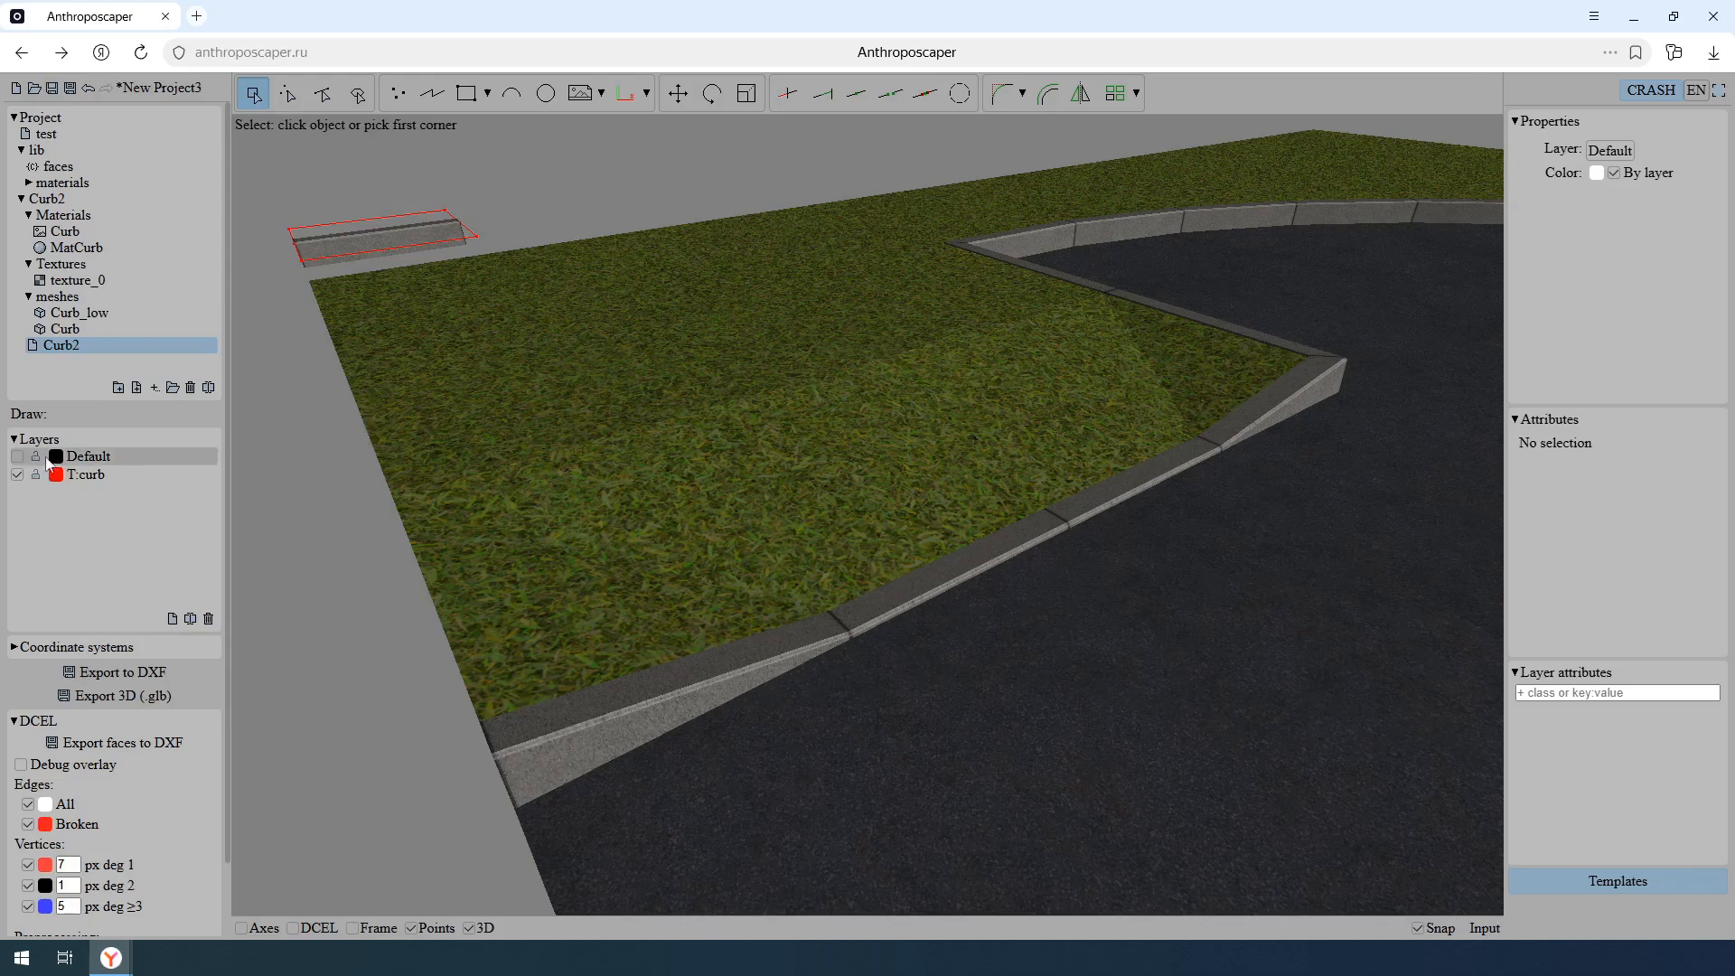
left_click(17, 456)
left_click(287, 93)
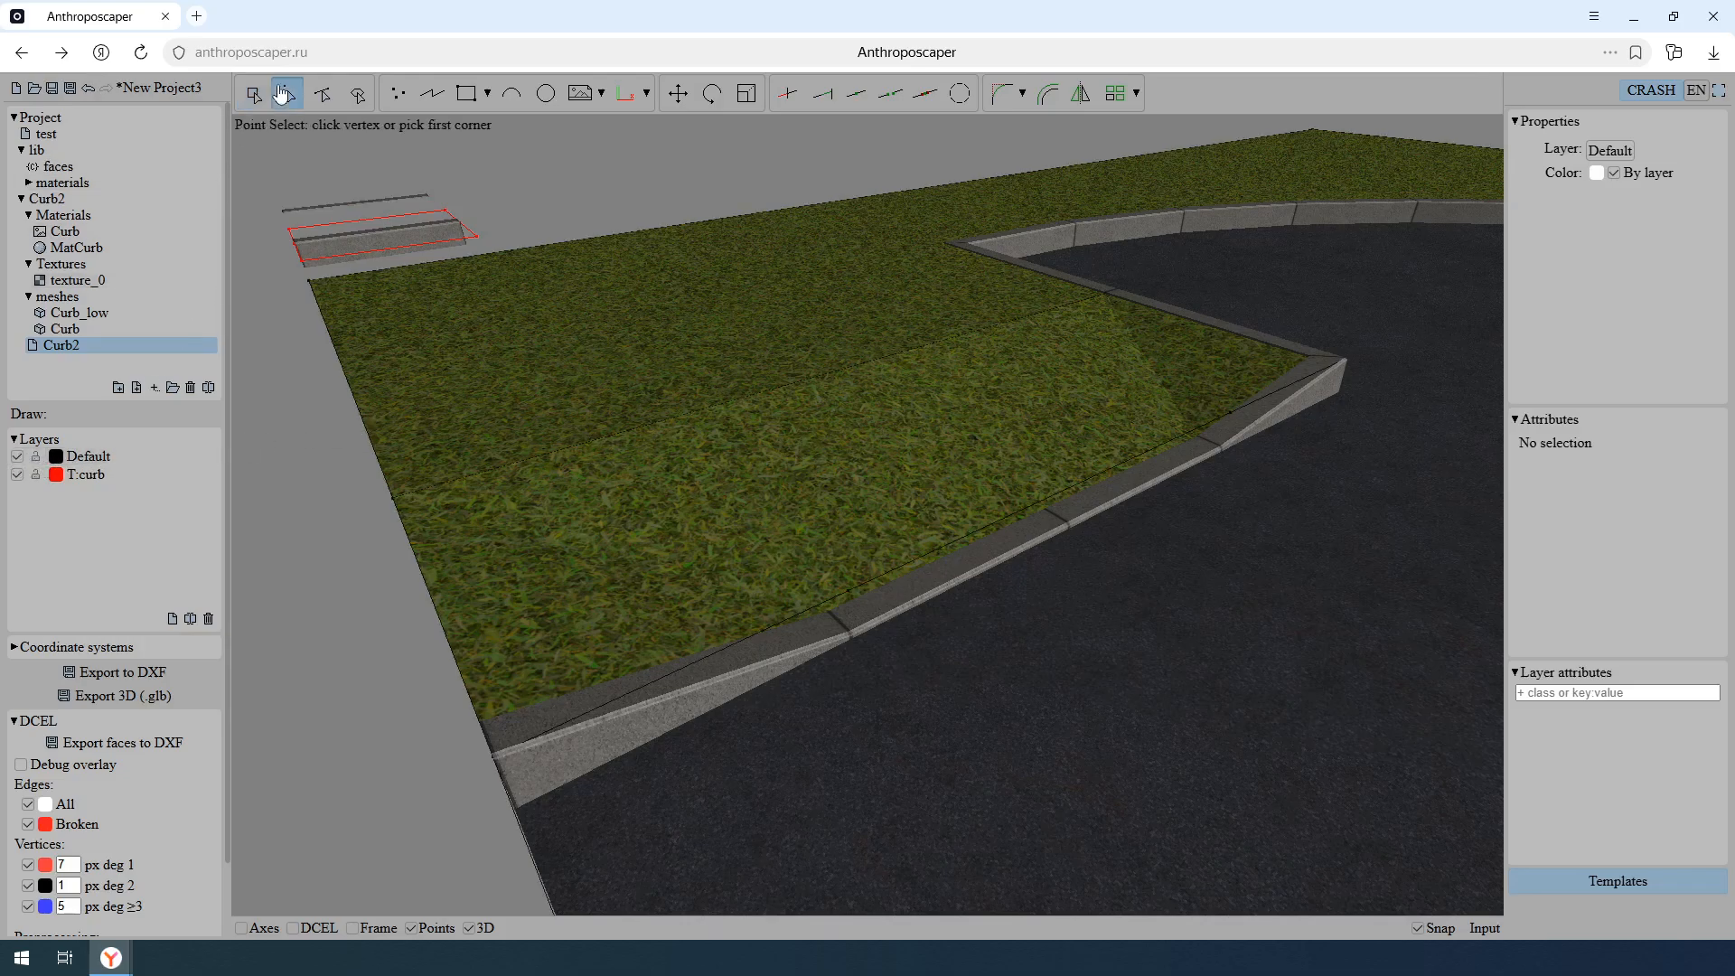
left_click(392, 497)
left_click_drag(1073, 336, 1184, 263, "shift")
left_click(1633, 437)
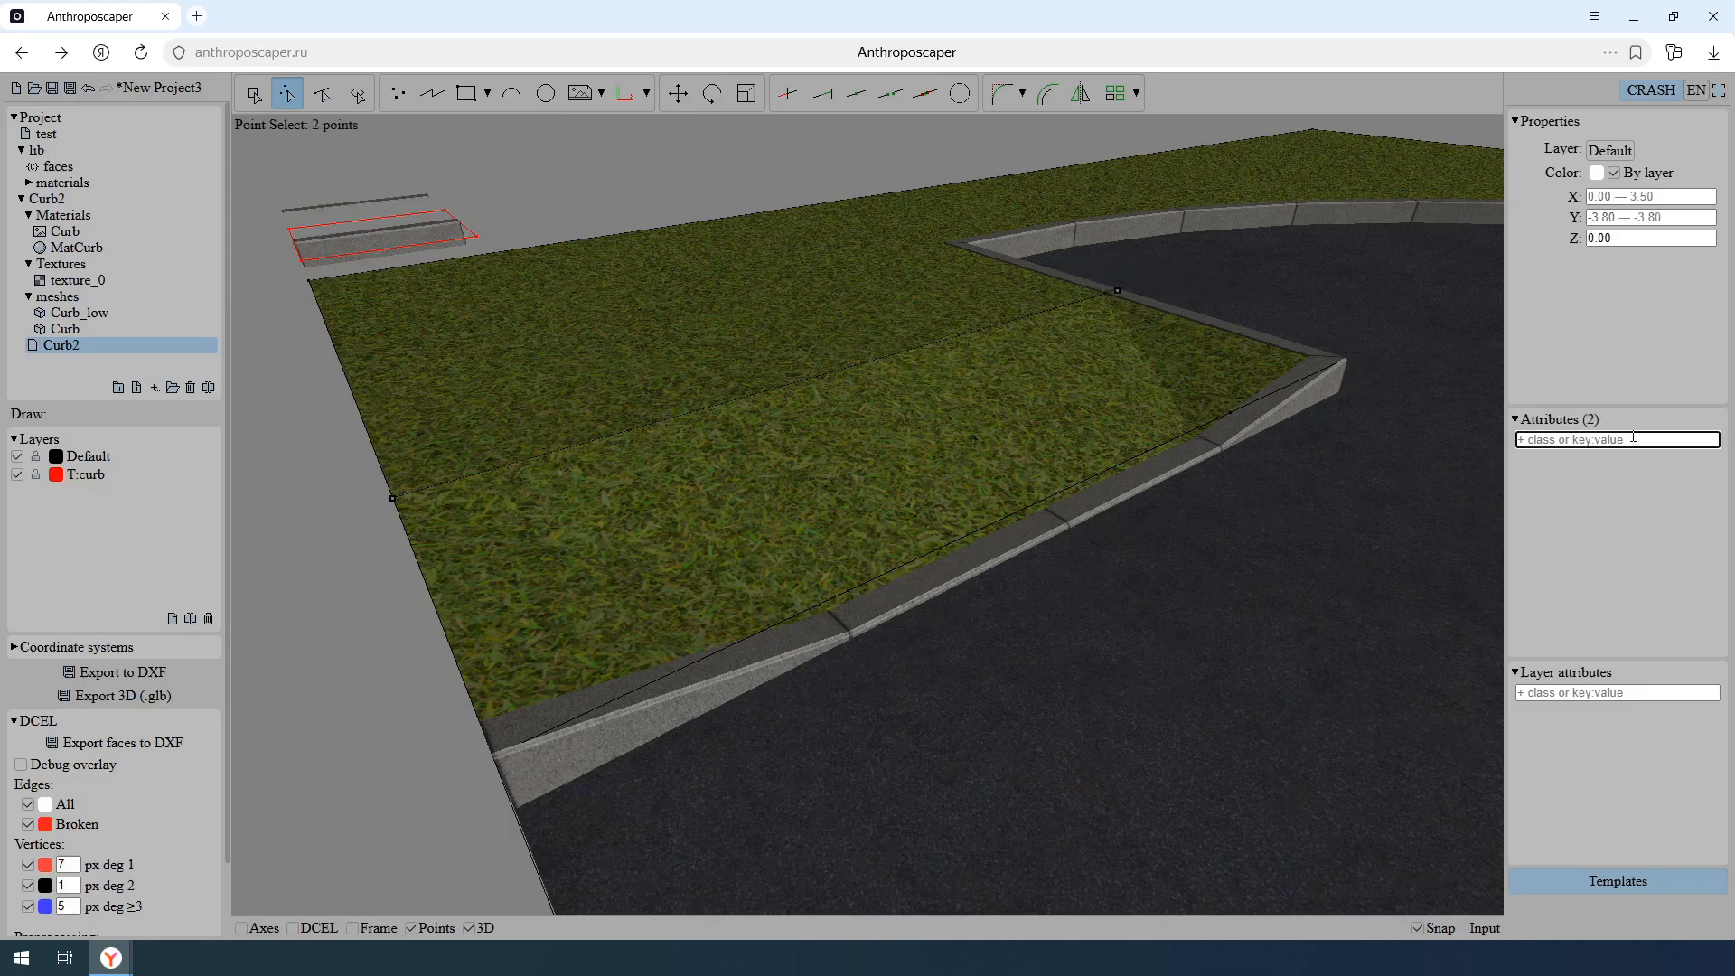
type("normal: up")
key("Return")
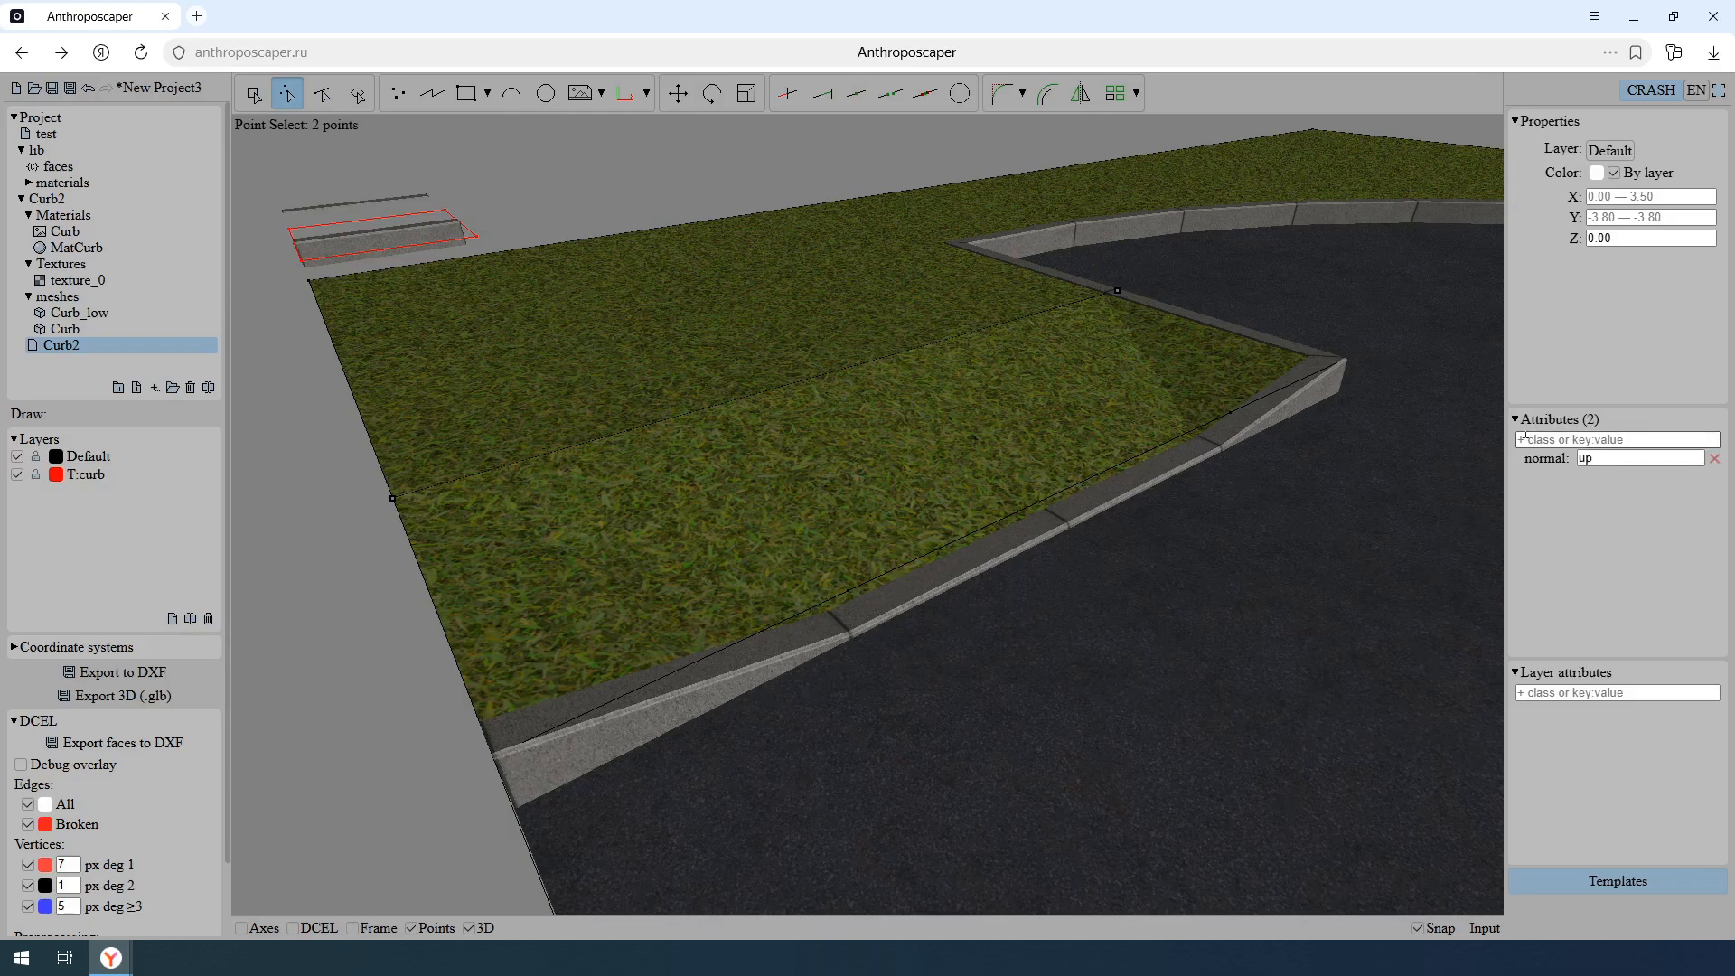
left_click(17, 457)
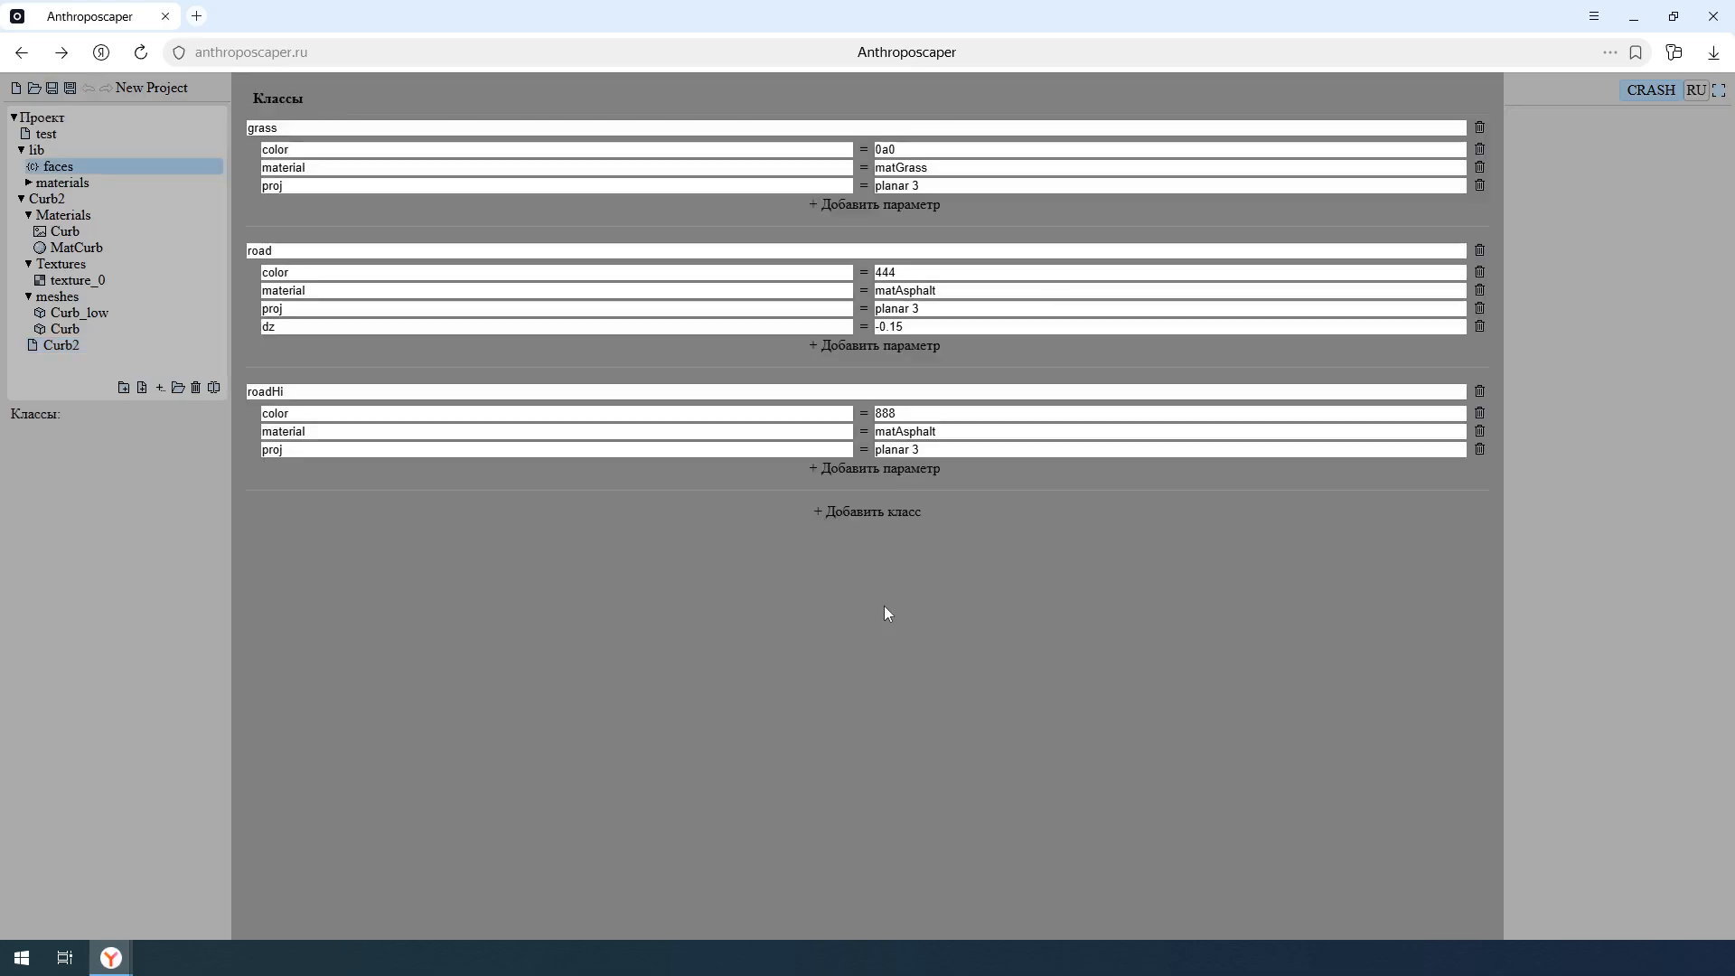
- Review the roadHi class in the faces class library and open the Curb2 drawing
double_click(274, 391)
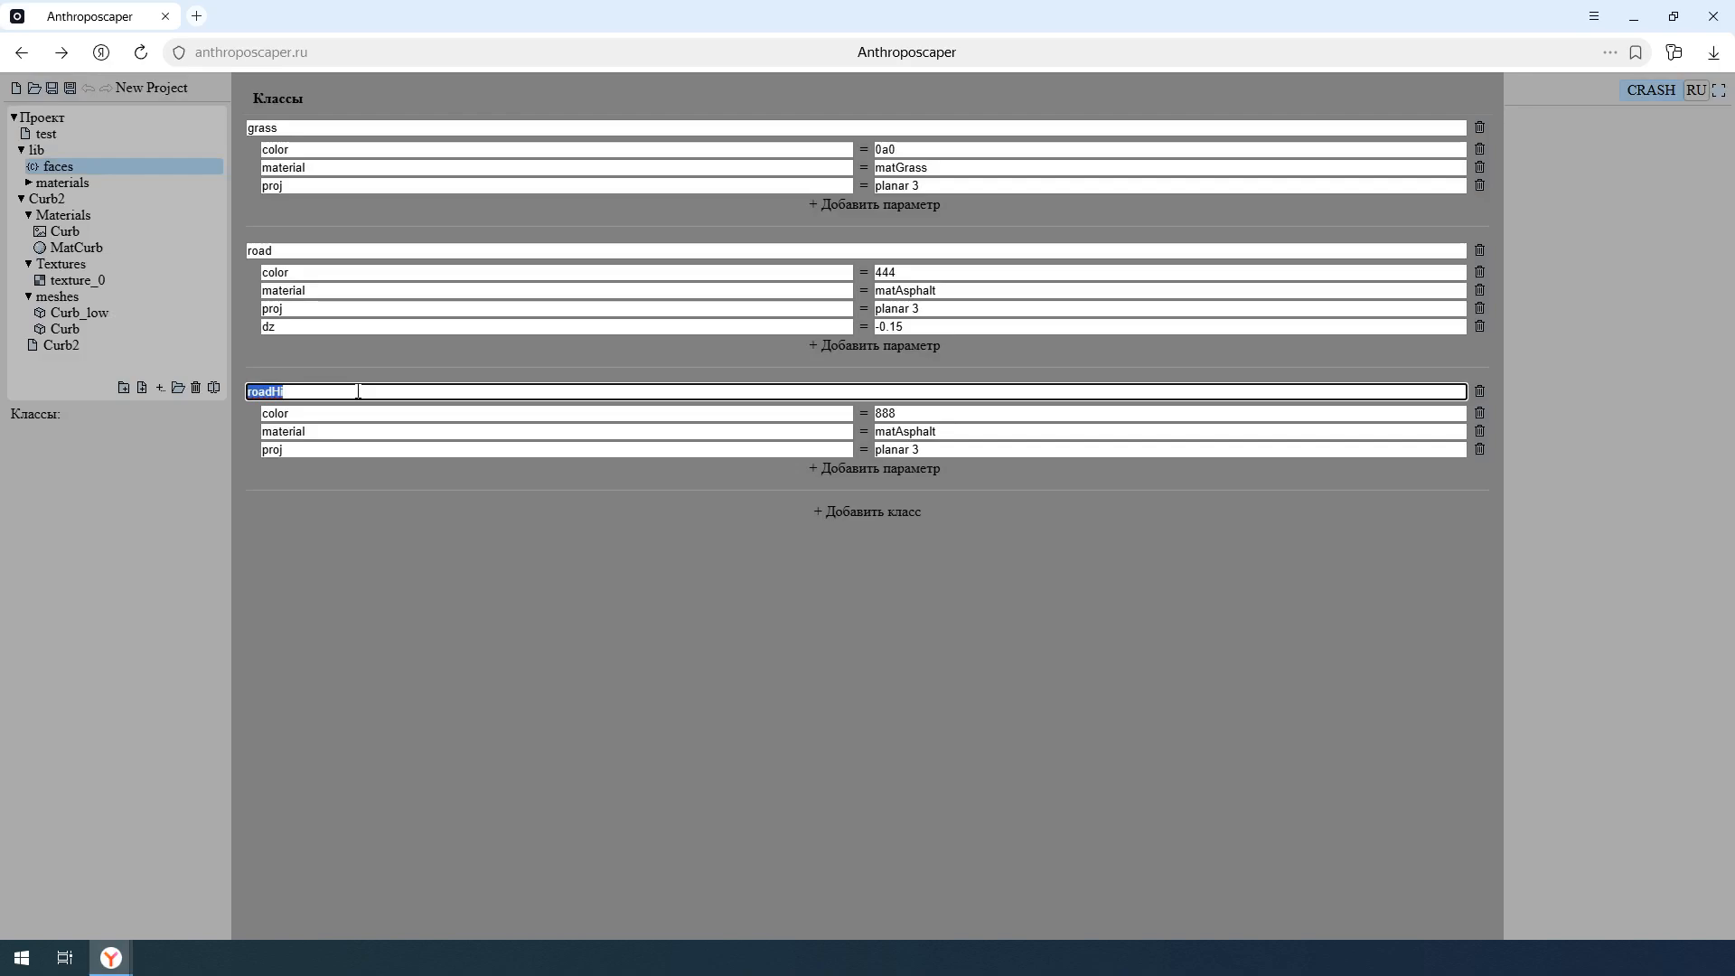
left_click(357, 392)
left_click(106, 348)
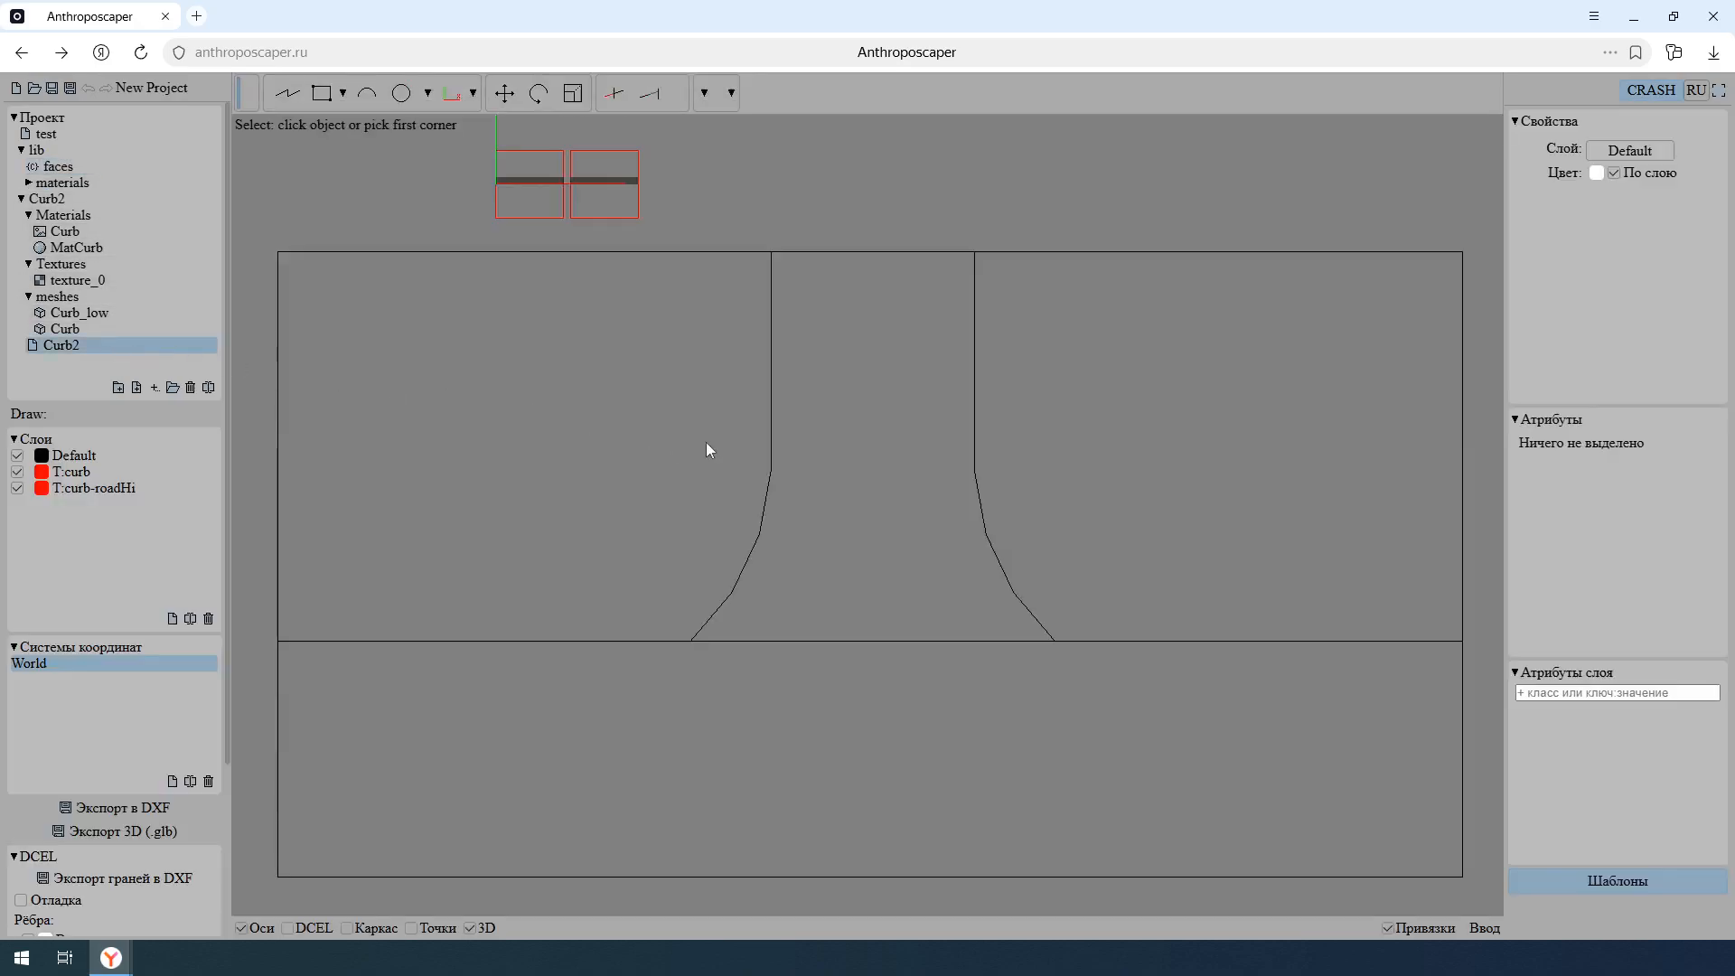
- Examine the T:curb and T:curb-roadHi templates with DCEL faces on, and the raised driveway between the grass areas in 3D
middle_click_drag(831, 565, 847, 598)
scroll(715, 354, "up", 6)
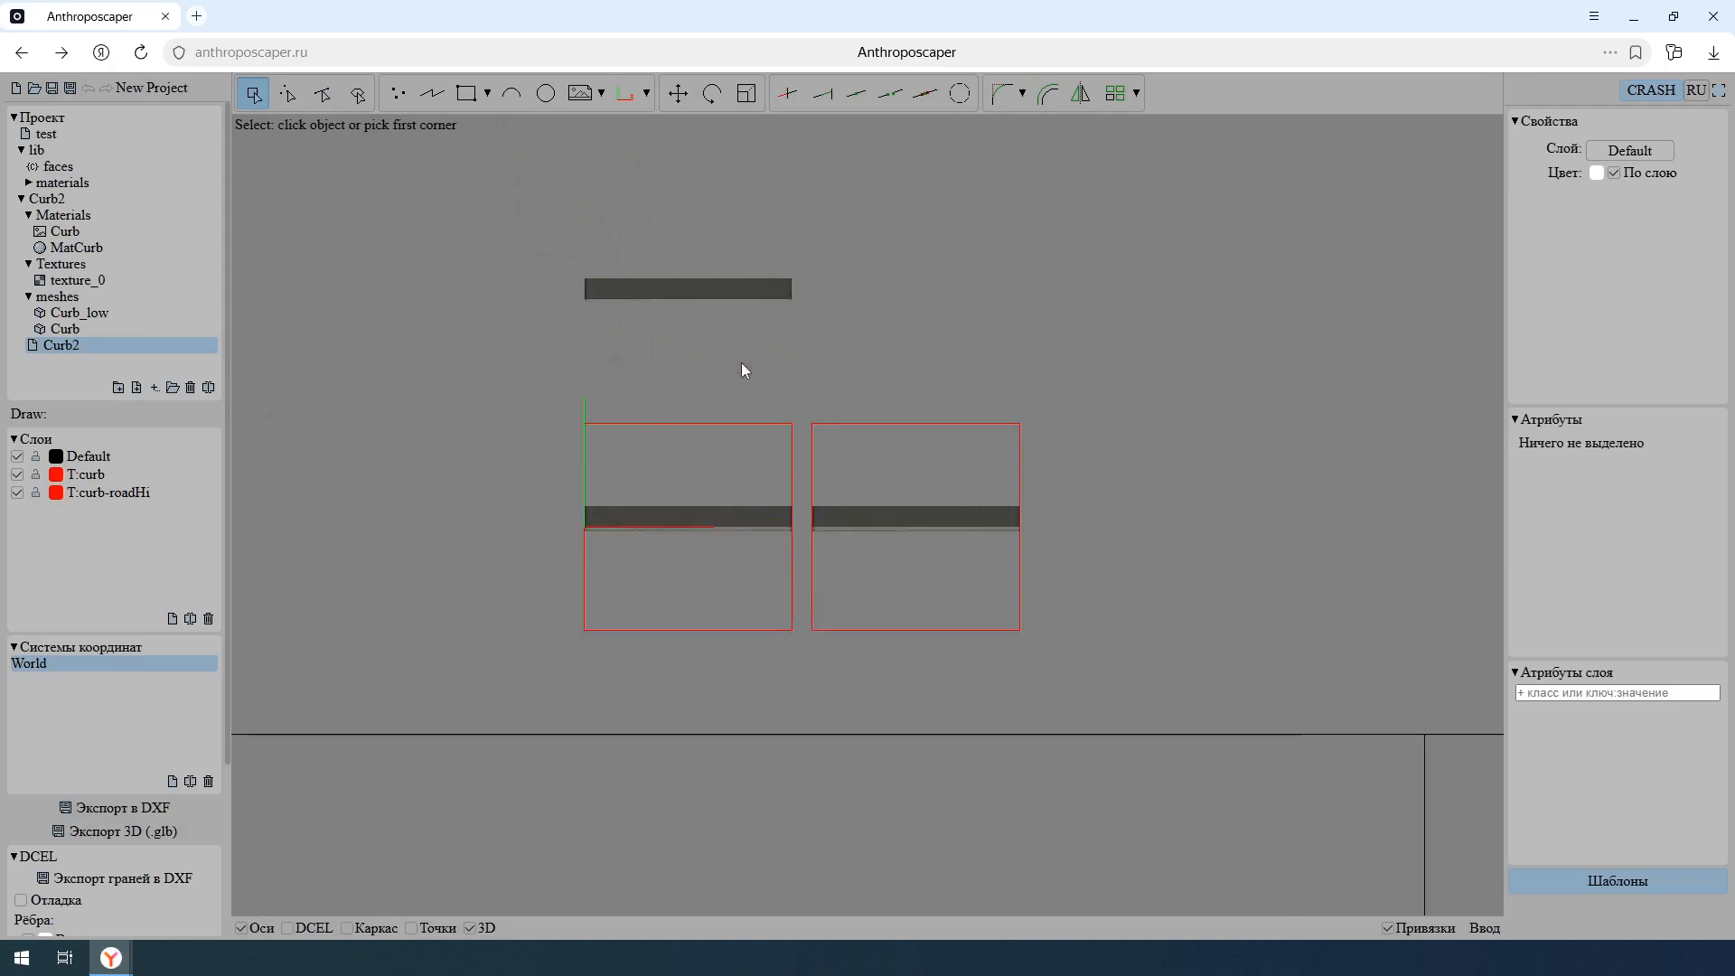
key("d")
mouse_move(1027, 602)
middle_mouse_down("shift")
mouse_move(951, 468)
mouse_move(921, 526)
mouse_move(939, 525)
middle_mouse_up("shift")
scroll(922, 526, "up", 3)
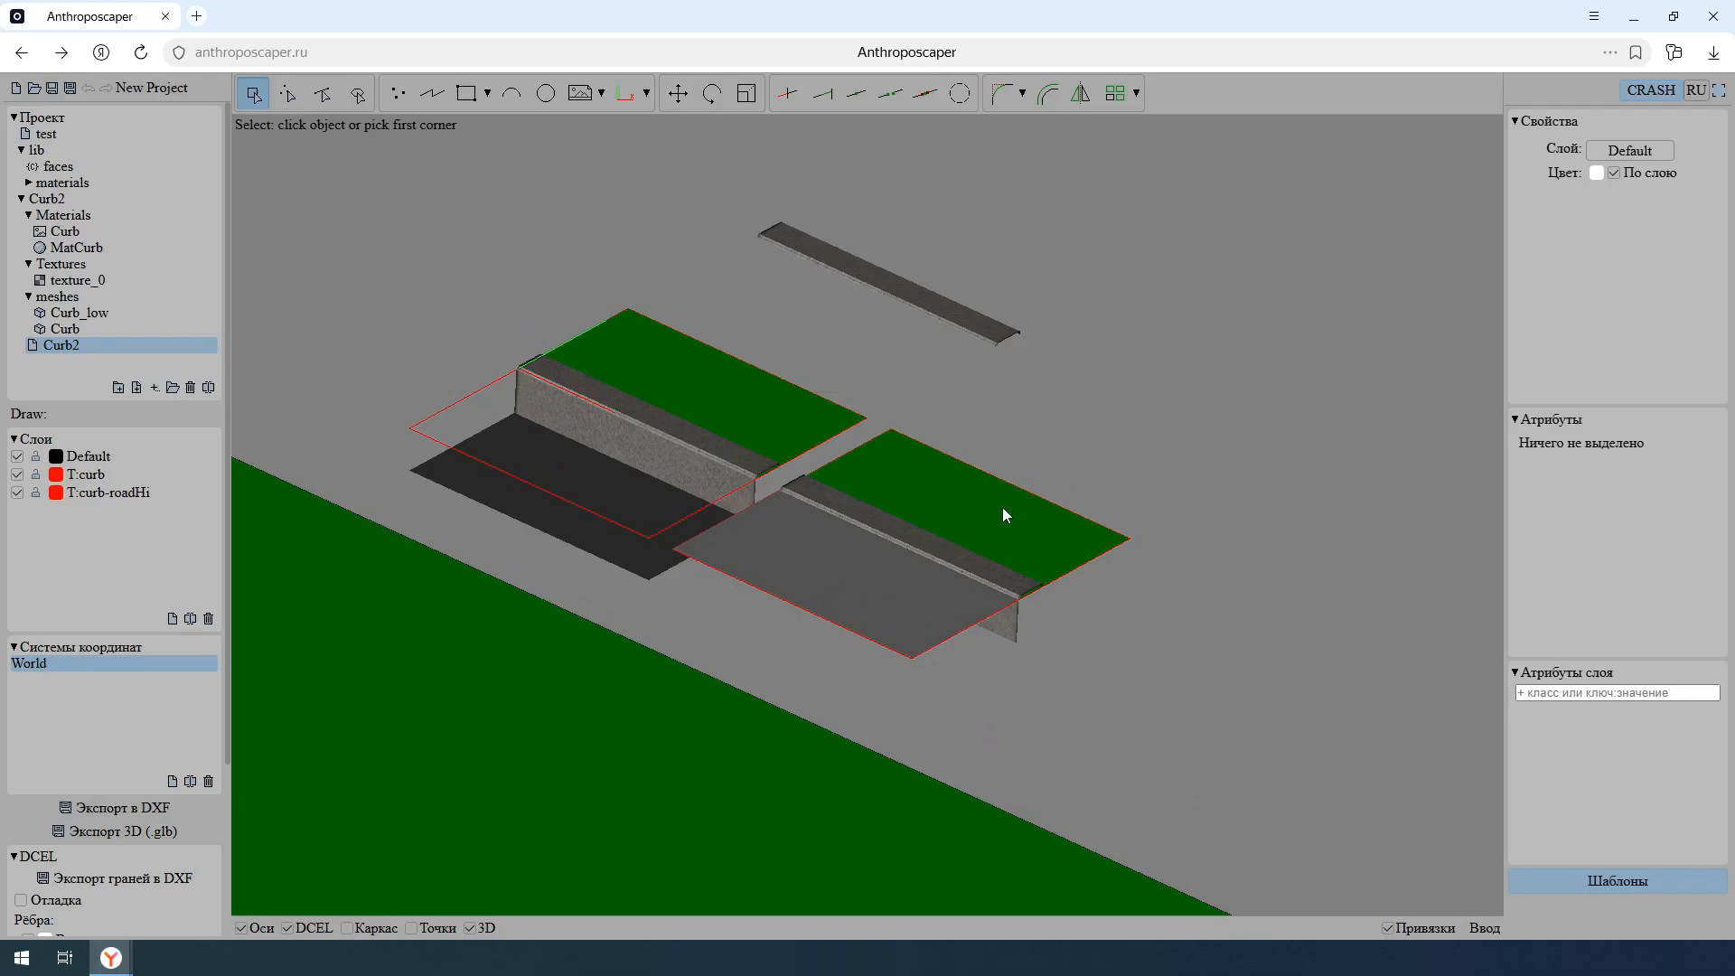
scroll(1001, 507, "down", 8)
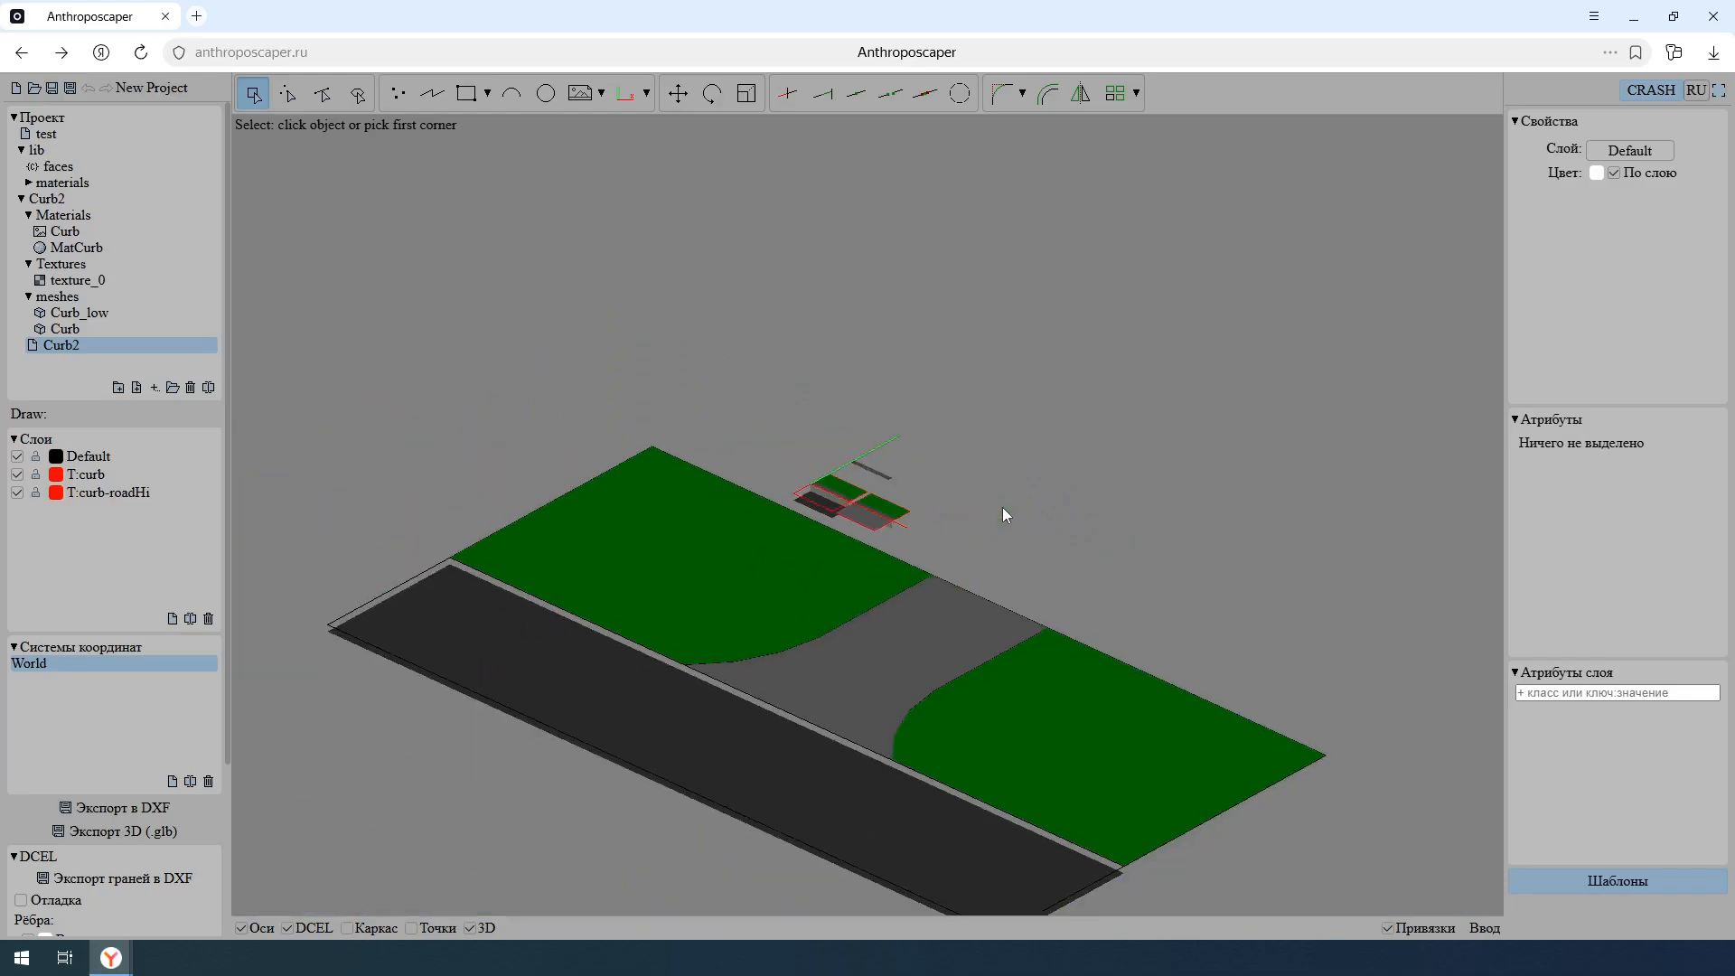
middle_click_drag(972, 561, 949, 424)
scroll(858, 508, "up", 1)
key("d")
scroll(828, 566, "up", 3)
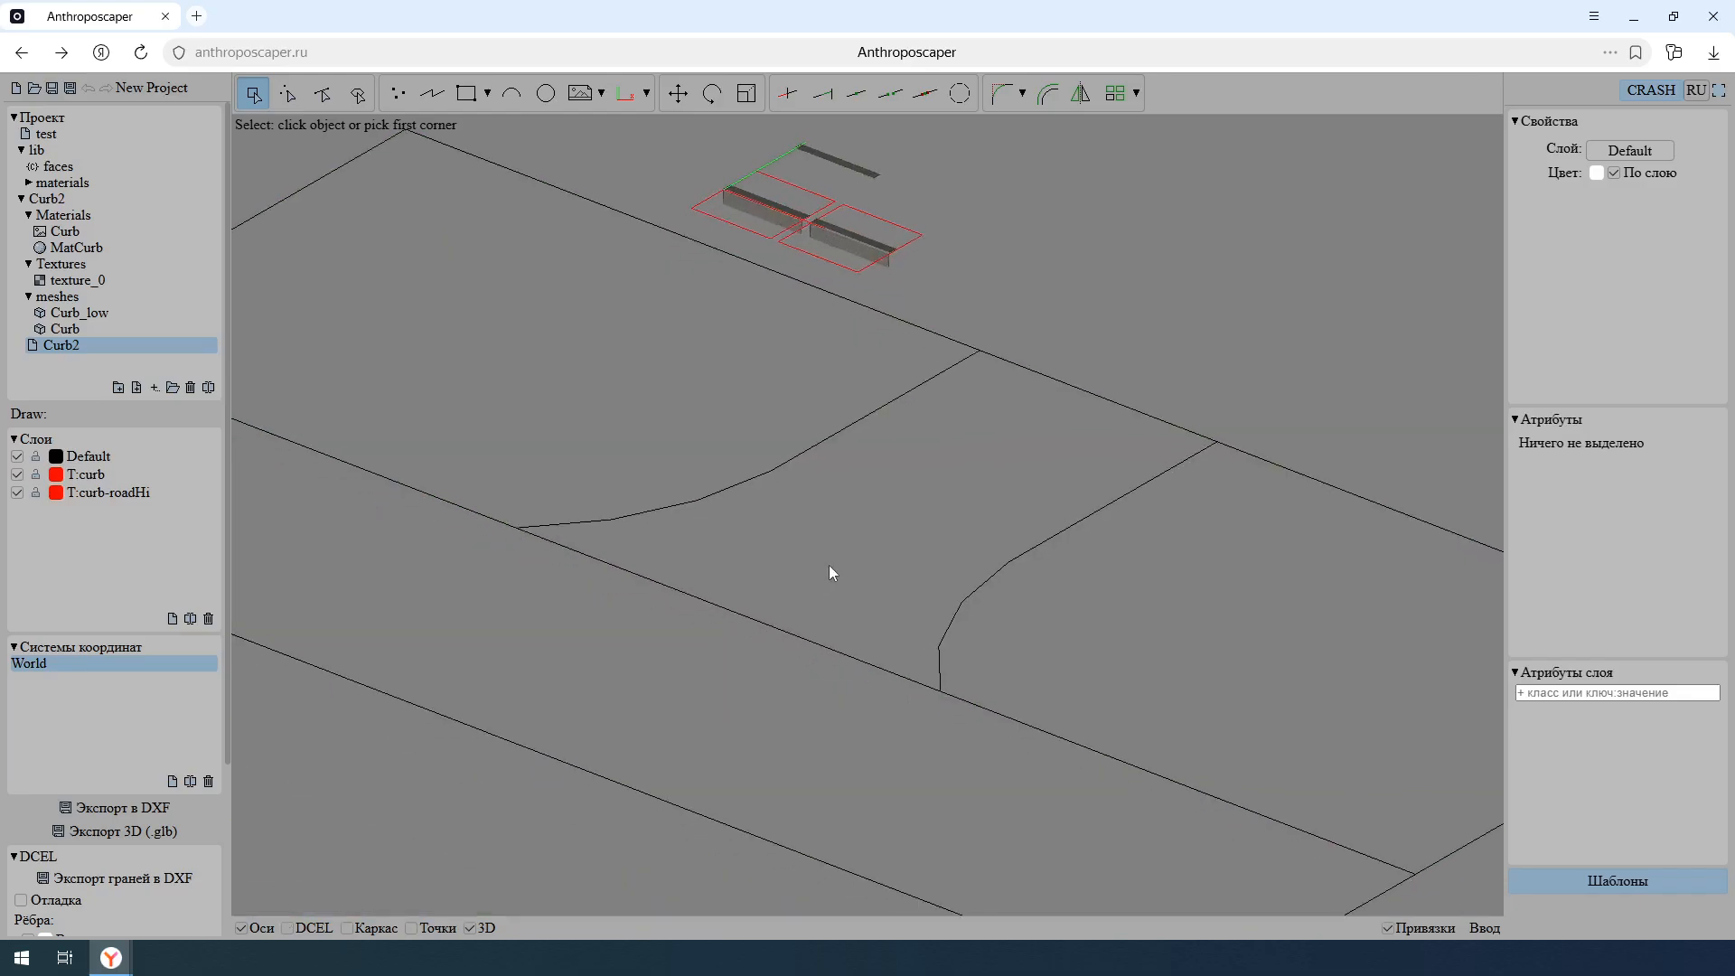
scroll(859, 542, "up", 2)
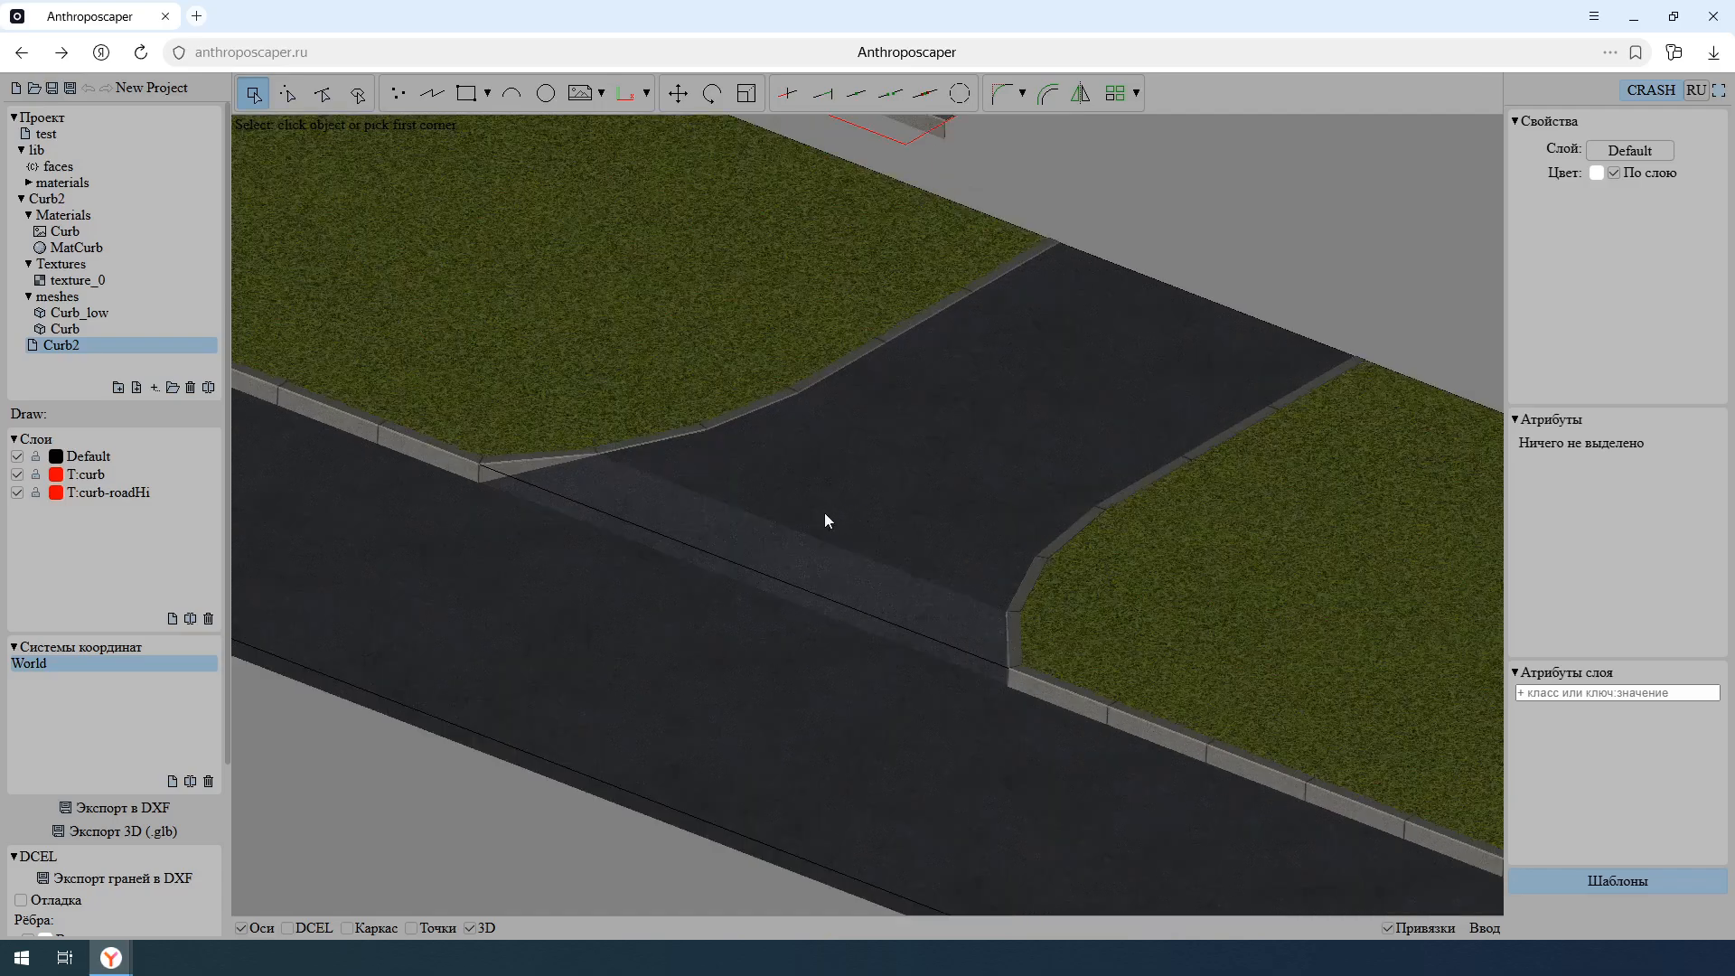
- Select both corner points where the driveway meets the main road and remove their dz attribute
key("p")
left_click_drag(451, 431, 1018, 696)
left_click_drag(573, 552, 459, 446)
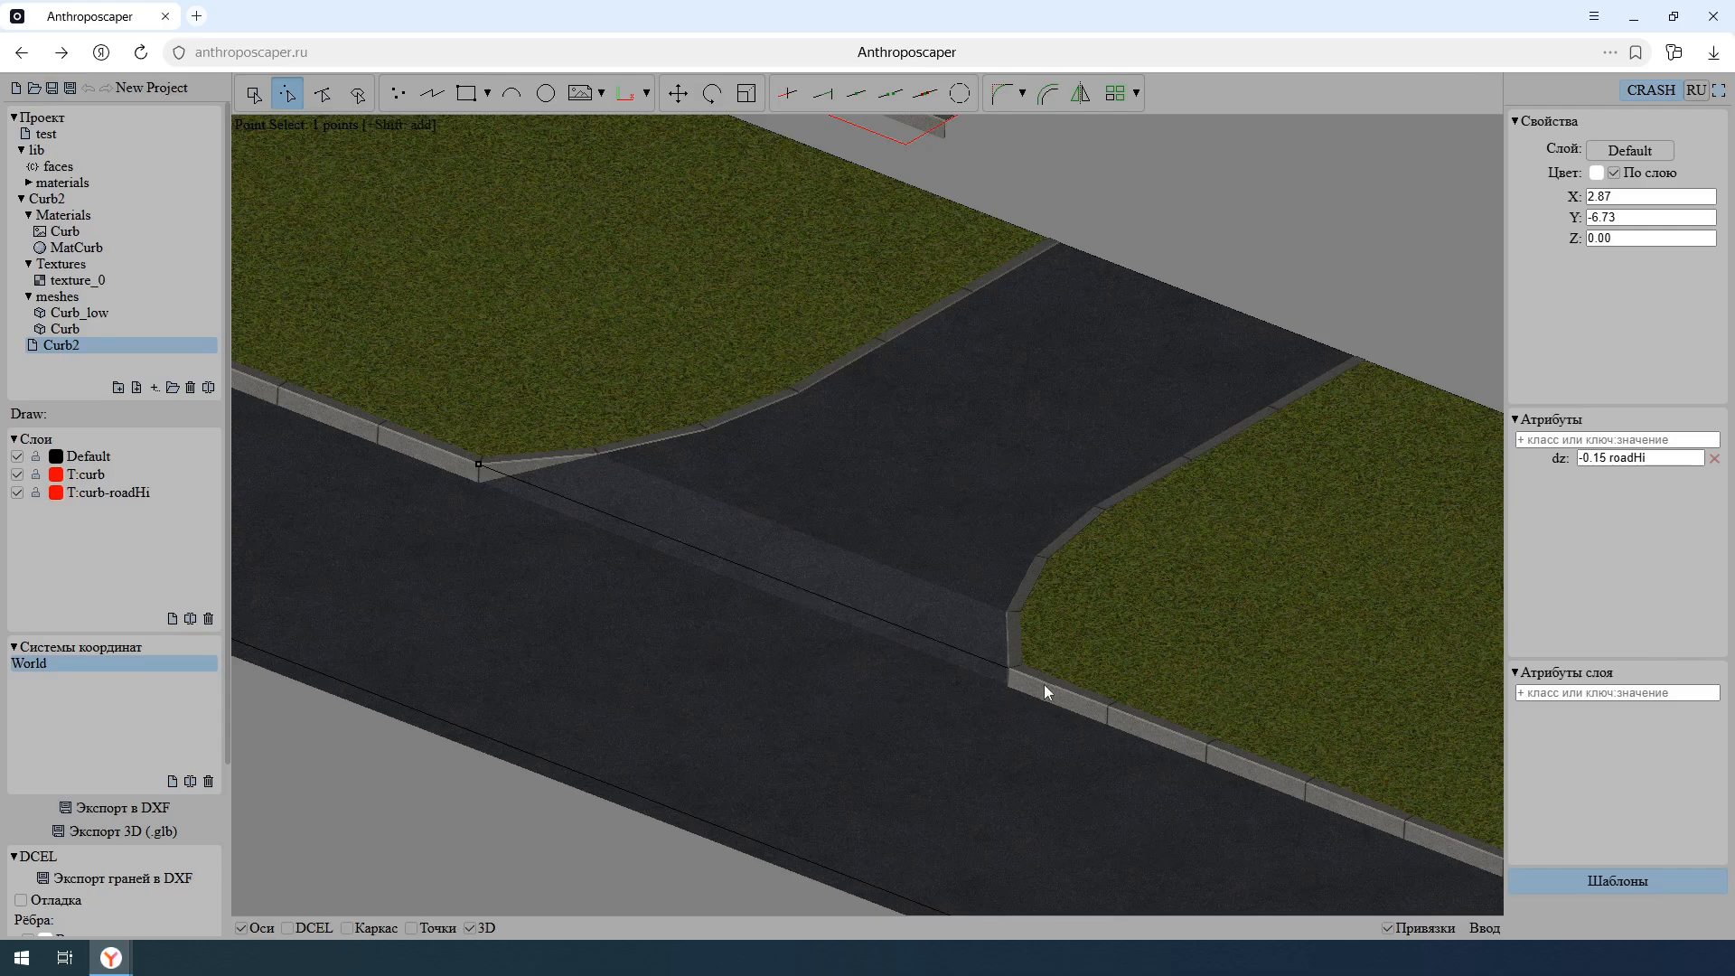
left_click_drag(1049, 690, 955, 635, "shift")
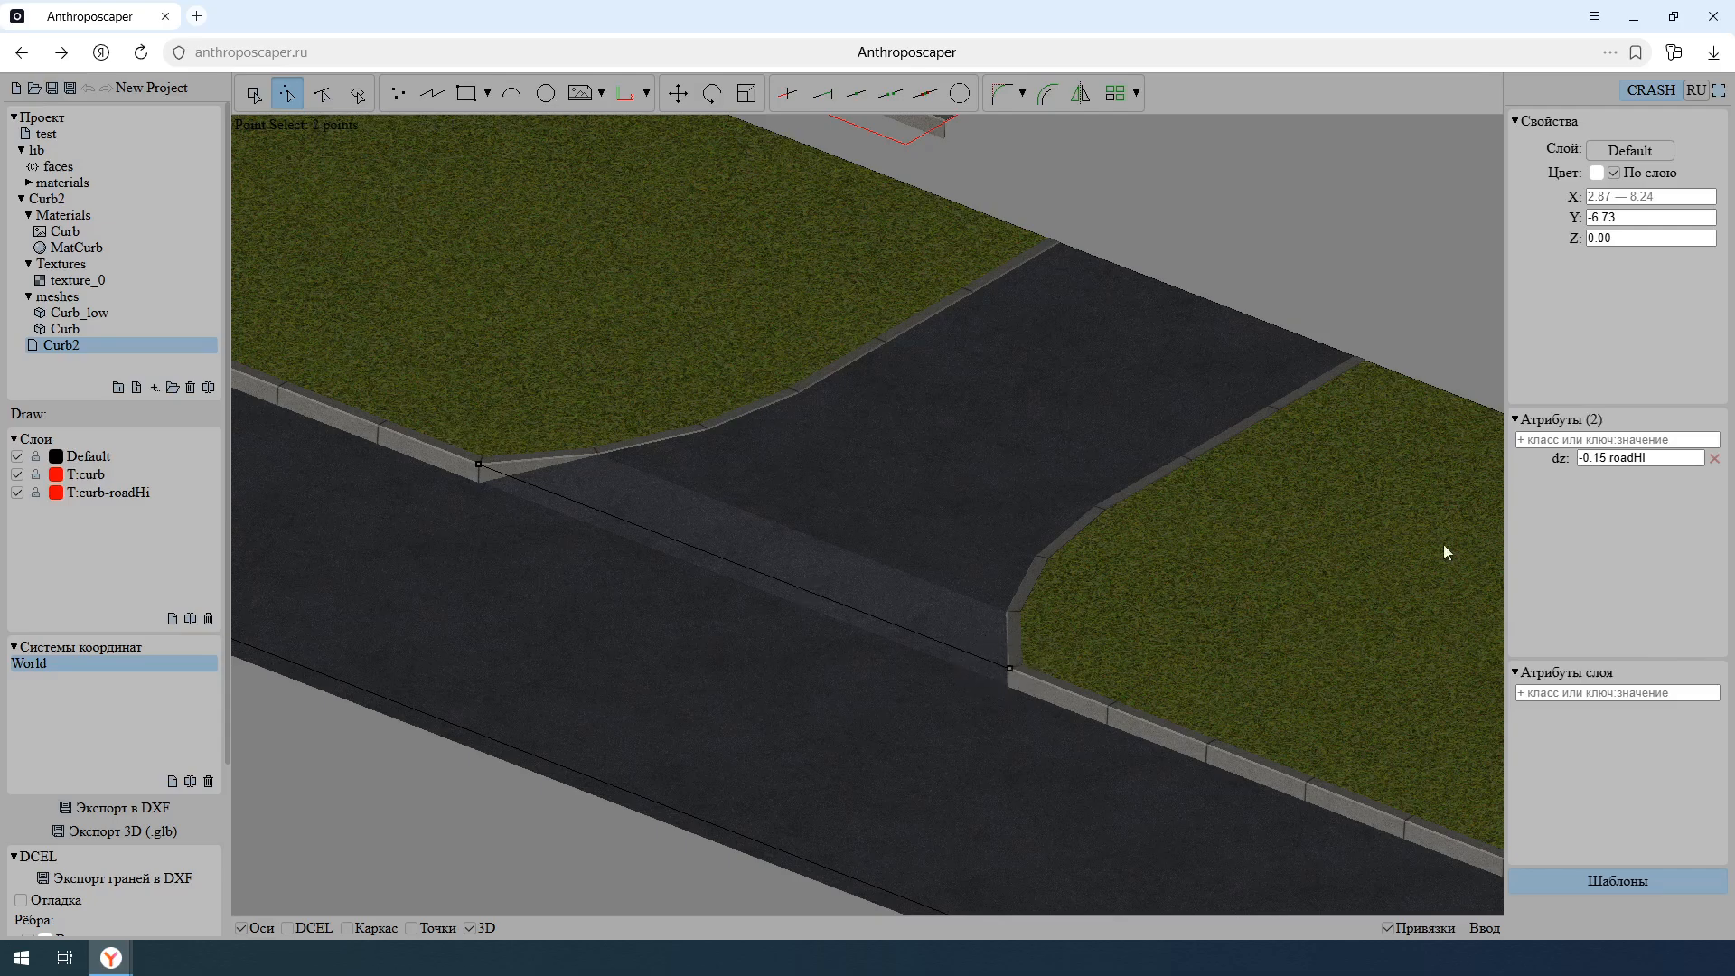
left_click(1714, 458)
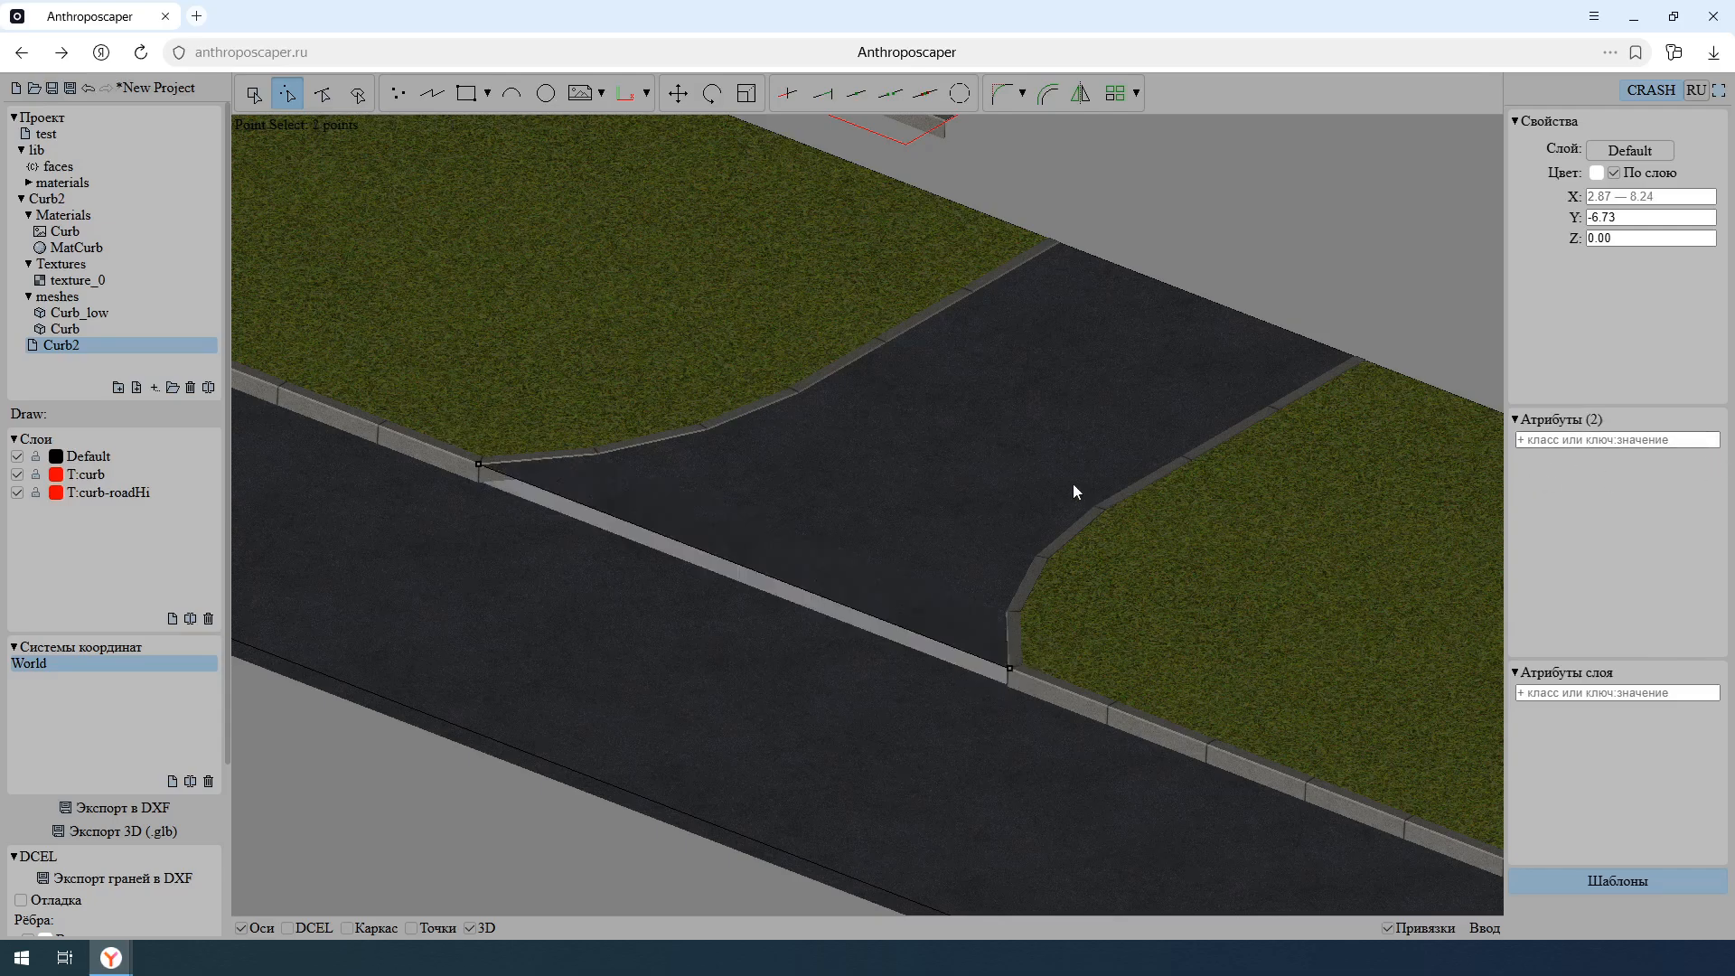
- Hide the 3D display and draw a two-point polyline across the driveway between its two side edges
middle_click_drag(1072, 485, 1006, 491)
key("3")
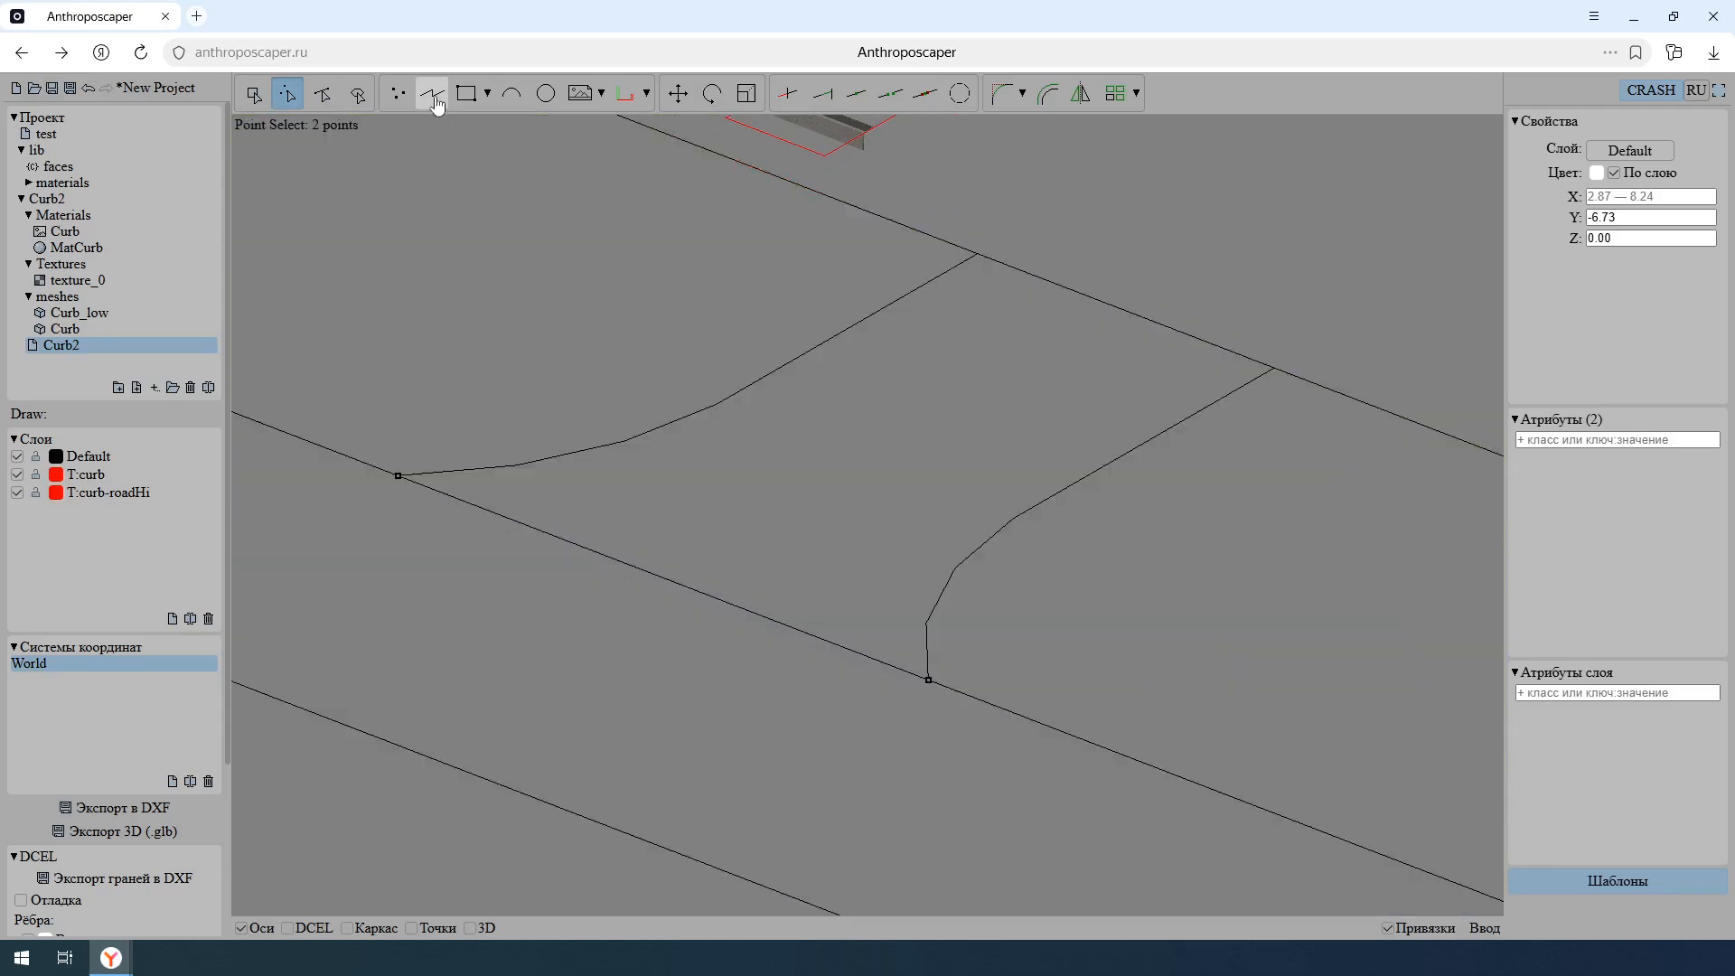
left_click(434, 98)
left_click(1144, 444)
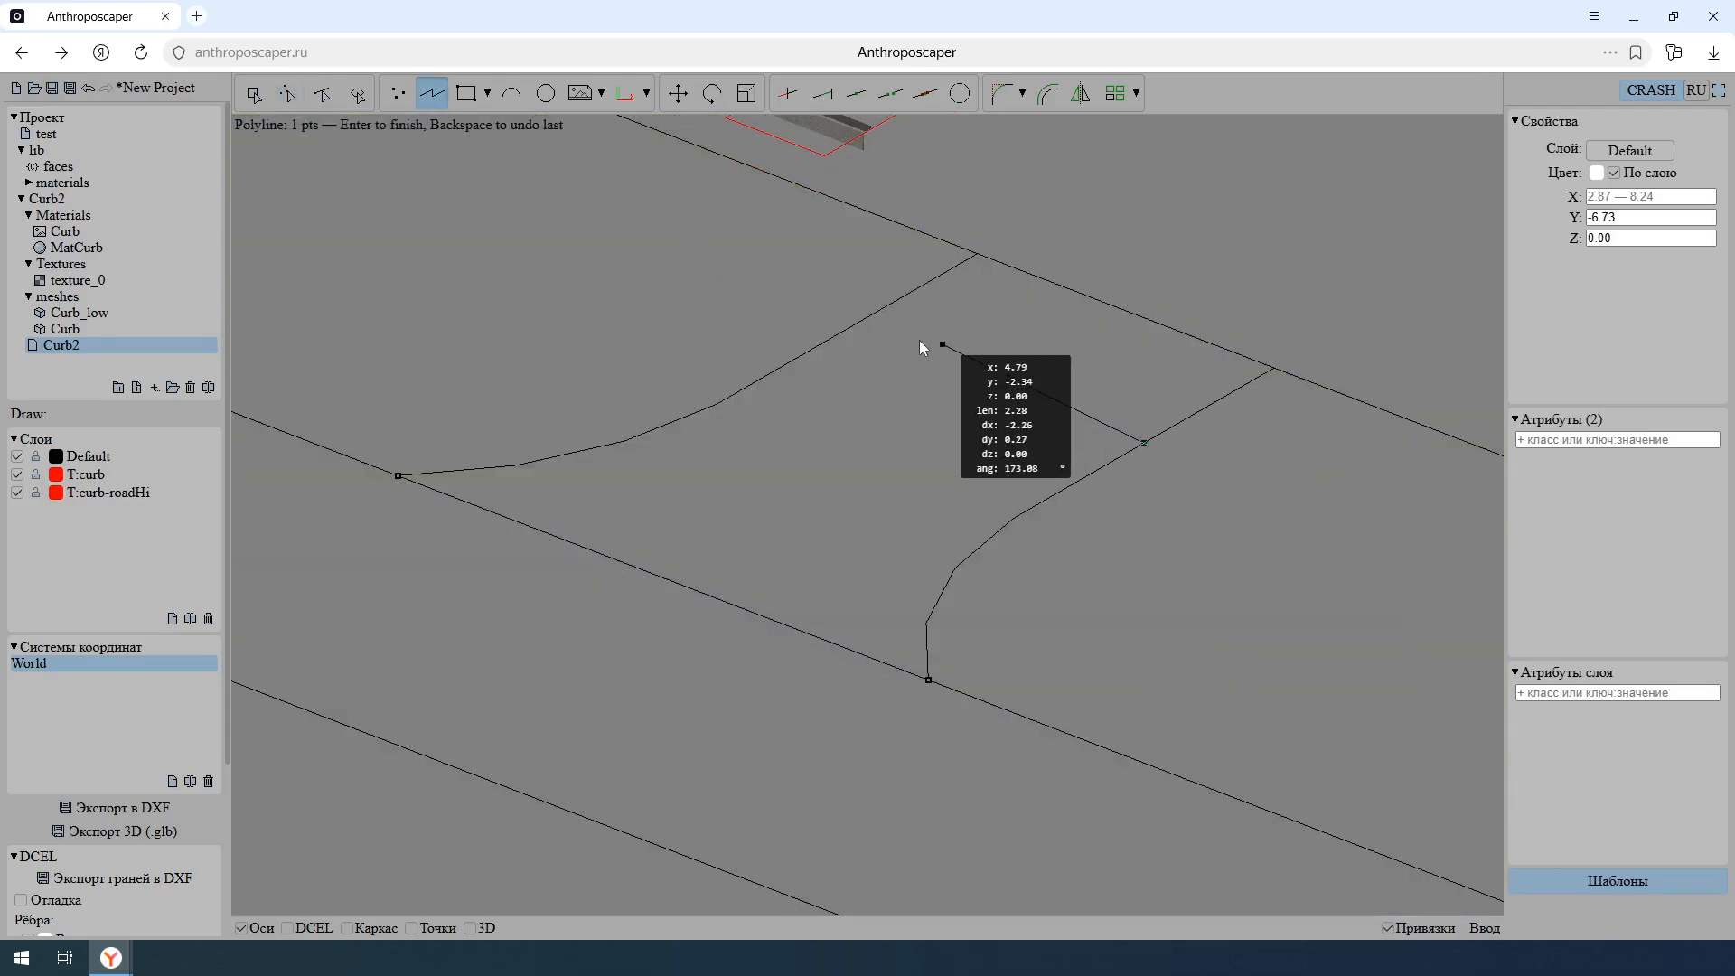
left_click(848, 332)
key("Return")
- Add the attribute slope: roadHi road to the driveway face between the new line and the main road
key("f")
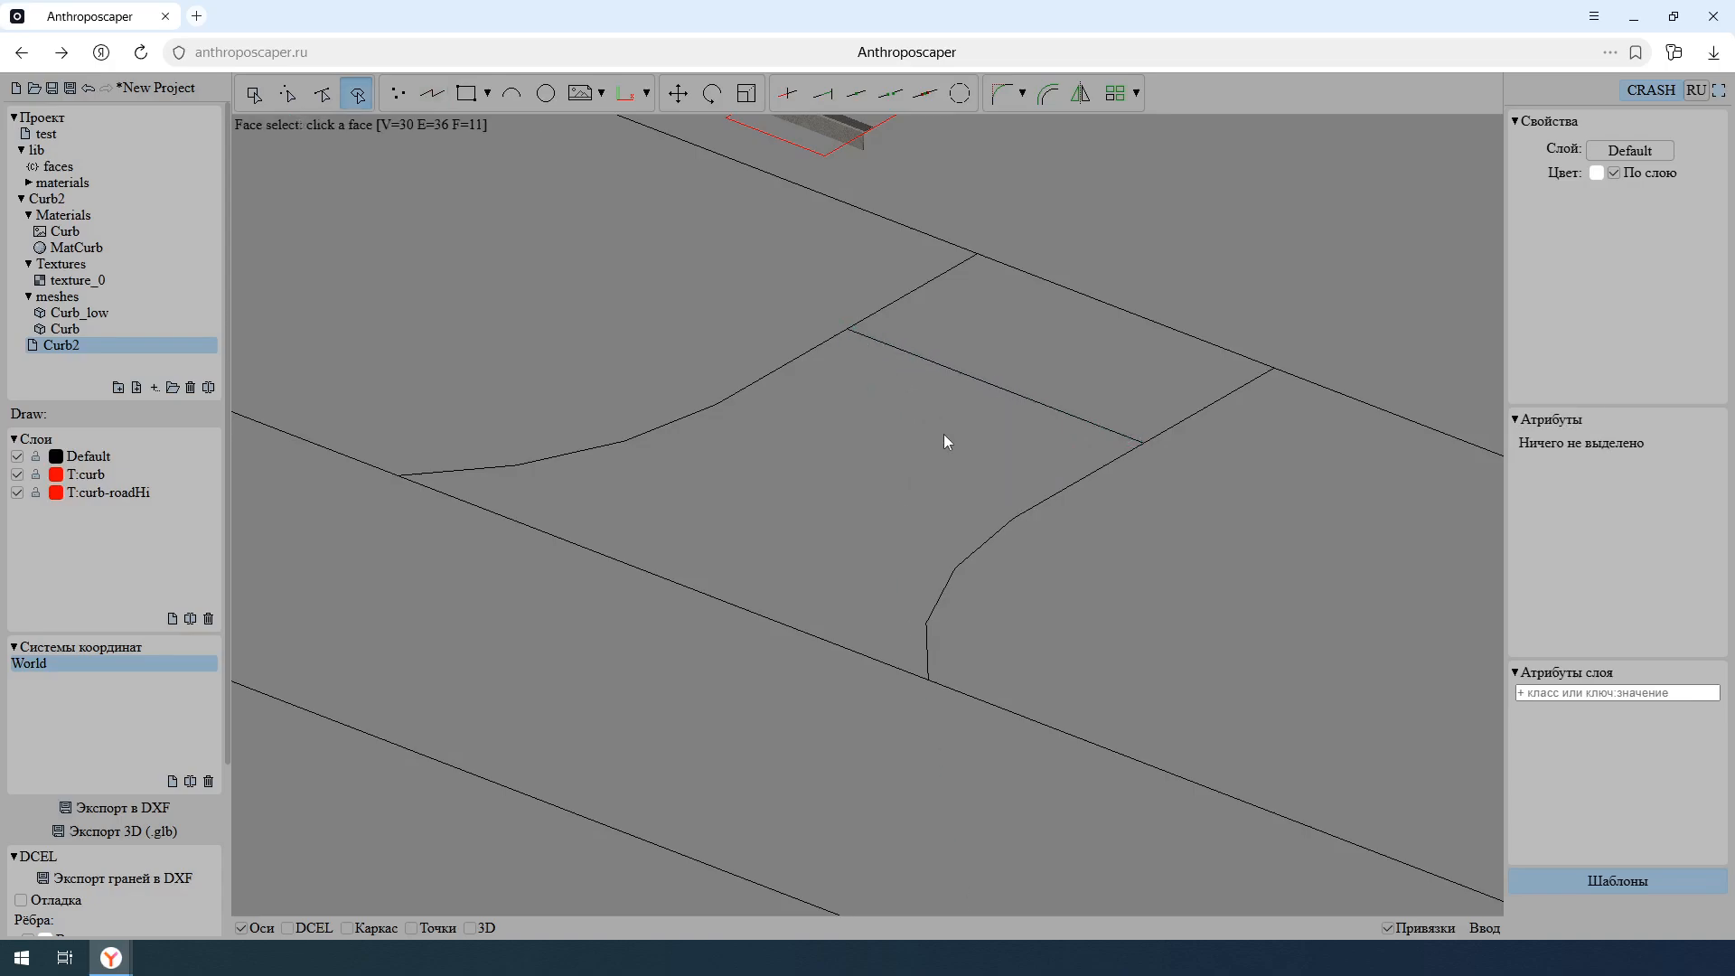
left_click(943, 433)
left_click(1598, 439)
type("slo")
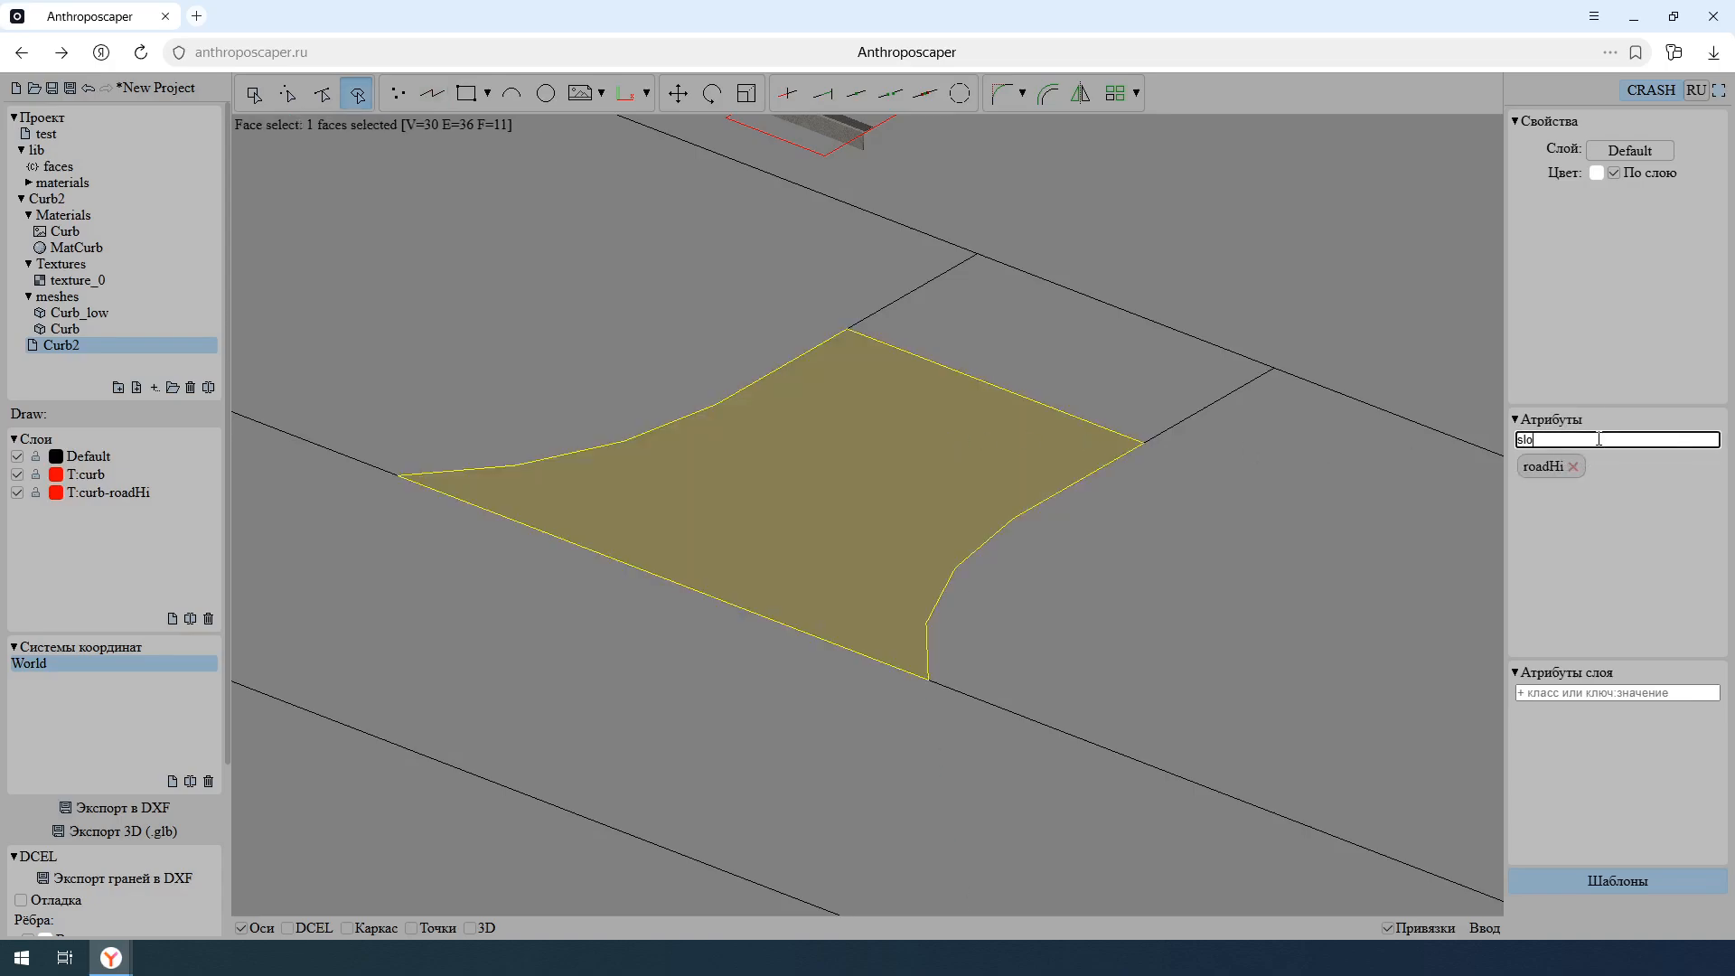
type("pe: roadHi road")
key("Return")
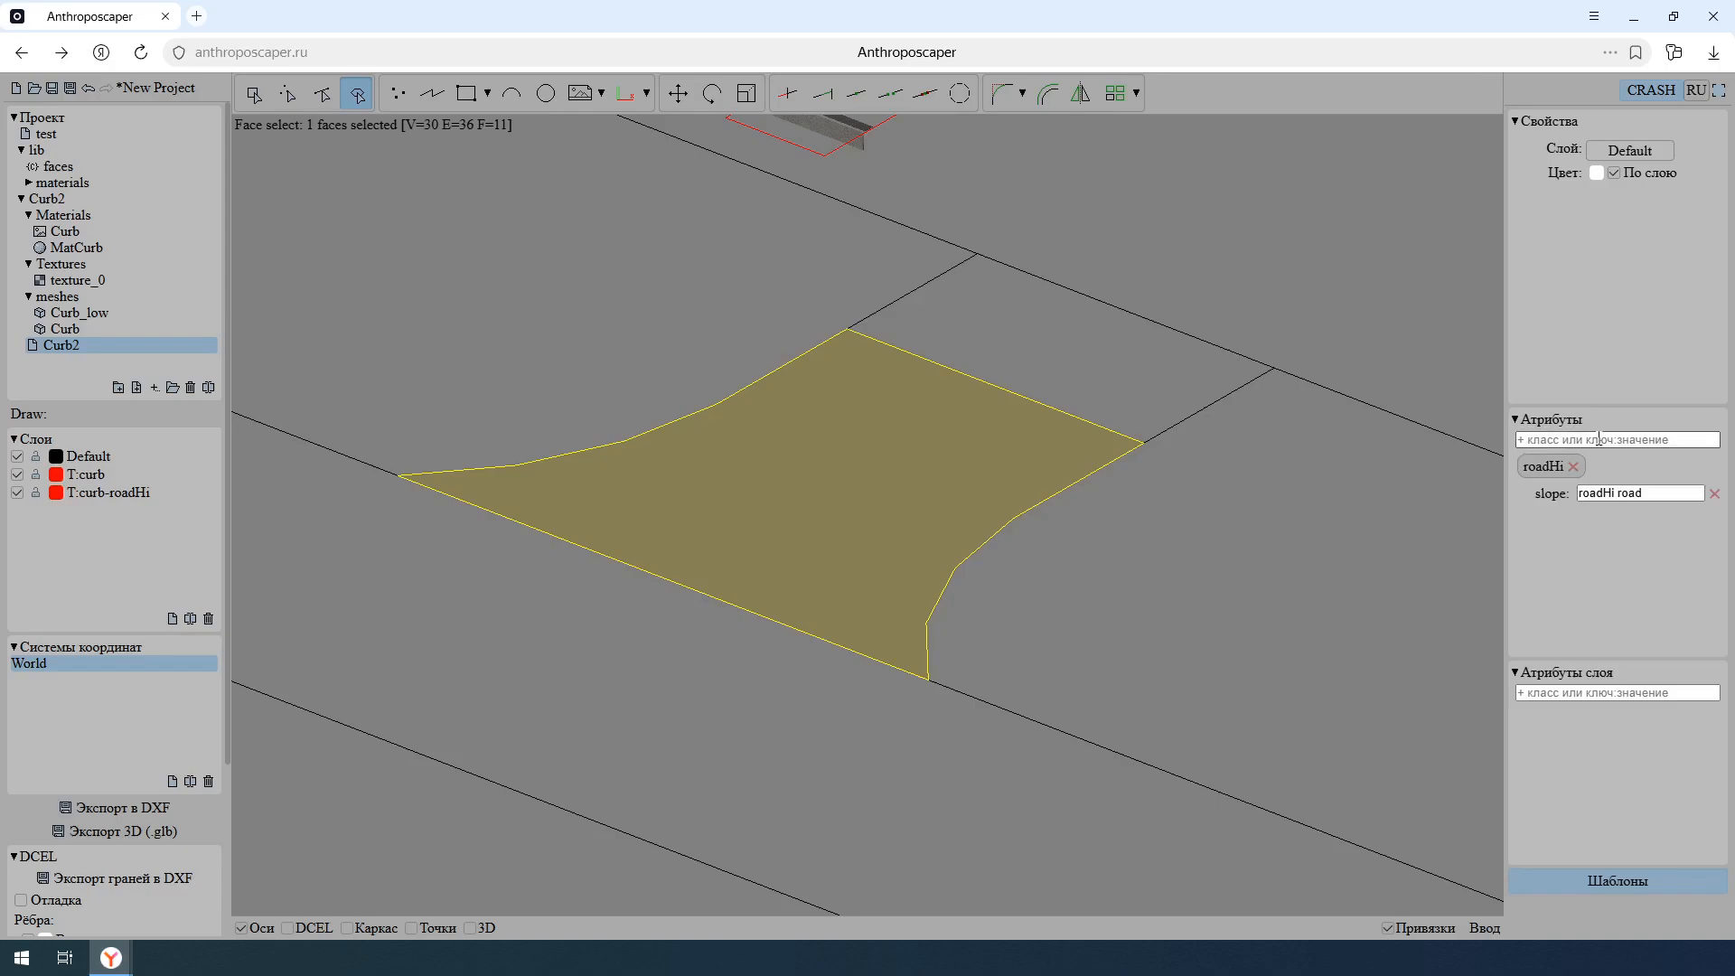
key("Escape")
- Show the scene in 3D and examine the sloped driveway and the curb joint at the grass corner
key("3")
scroll(903, 518, "down", 2)
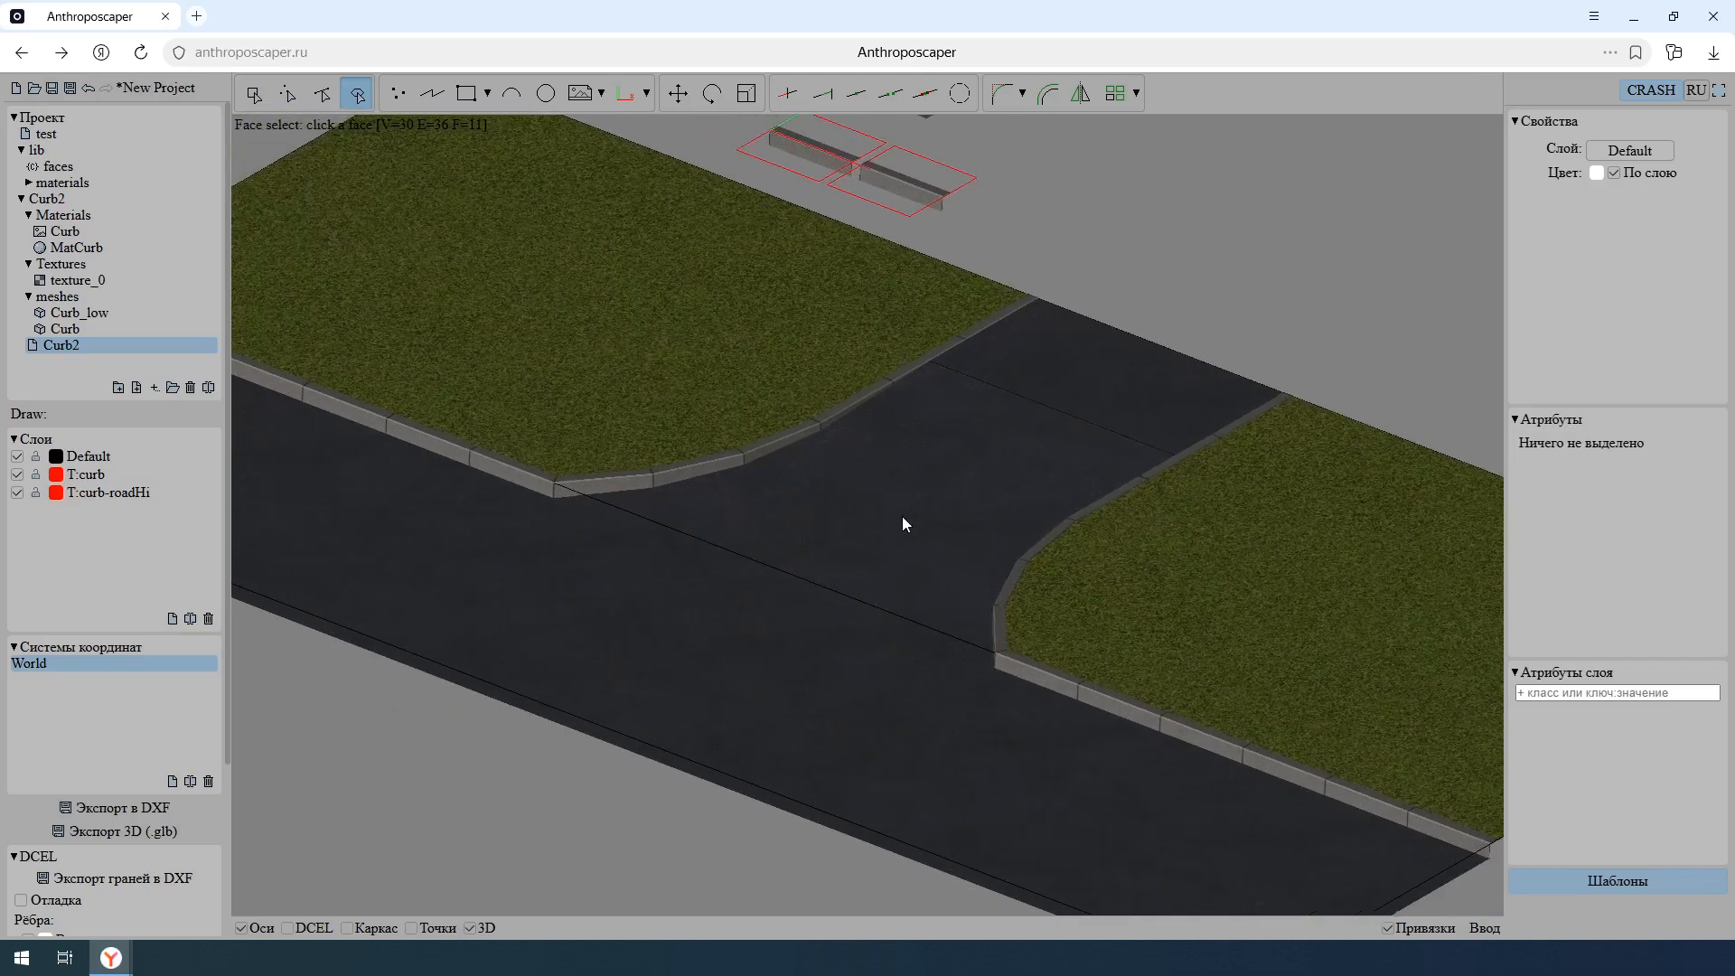
key("p")
scroll(903, 507, "down", 5)
mouse_move(904, 507)
middle_mouse_down()
mouse_move(778, 522)
mouse_move(736, 488)
mouse_move(1088, 522)
mouse_move(1223, 513)
mouse_move(924, 519)
mouse_move(1027, 561)
mouse_move(884, 533)
middle_mouse_up()
scroll(864, 515, "down", 2)
scroll(874, 522, "up", 5)
scroll(882, 528, "up", 5)
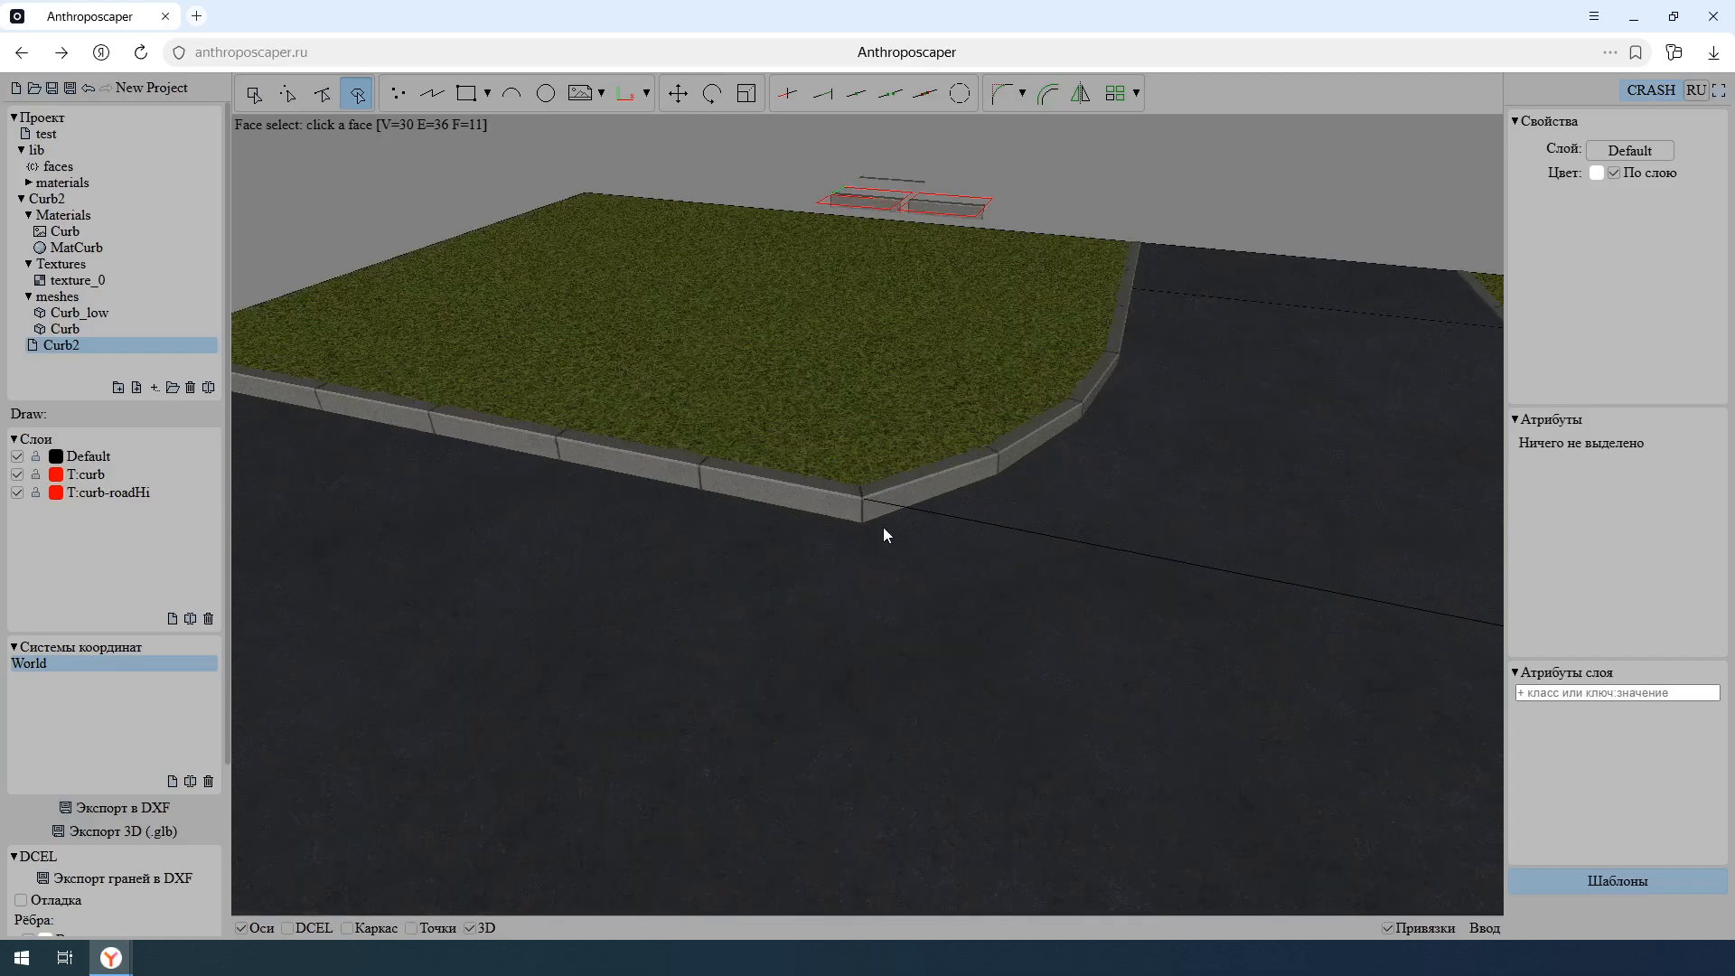
middle_click_drag(885, 564, 893, 629)
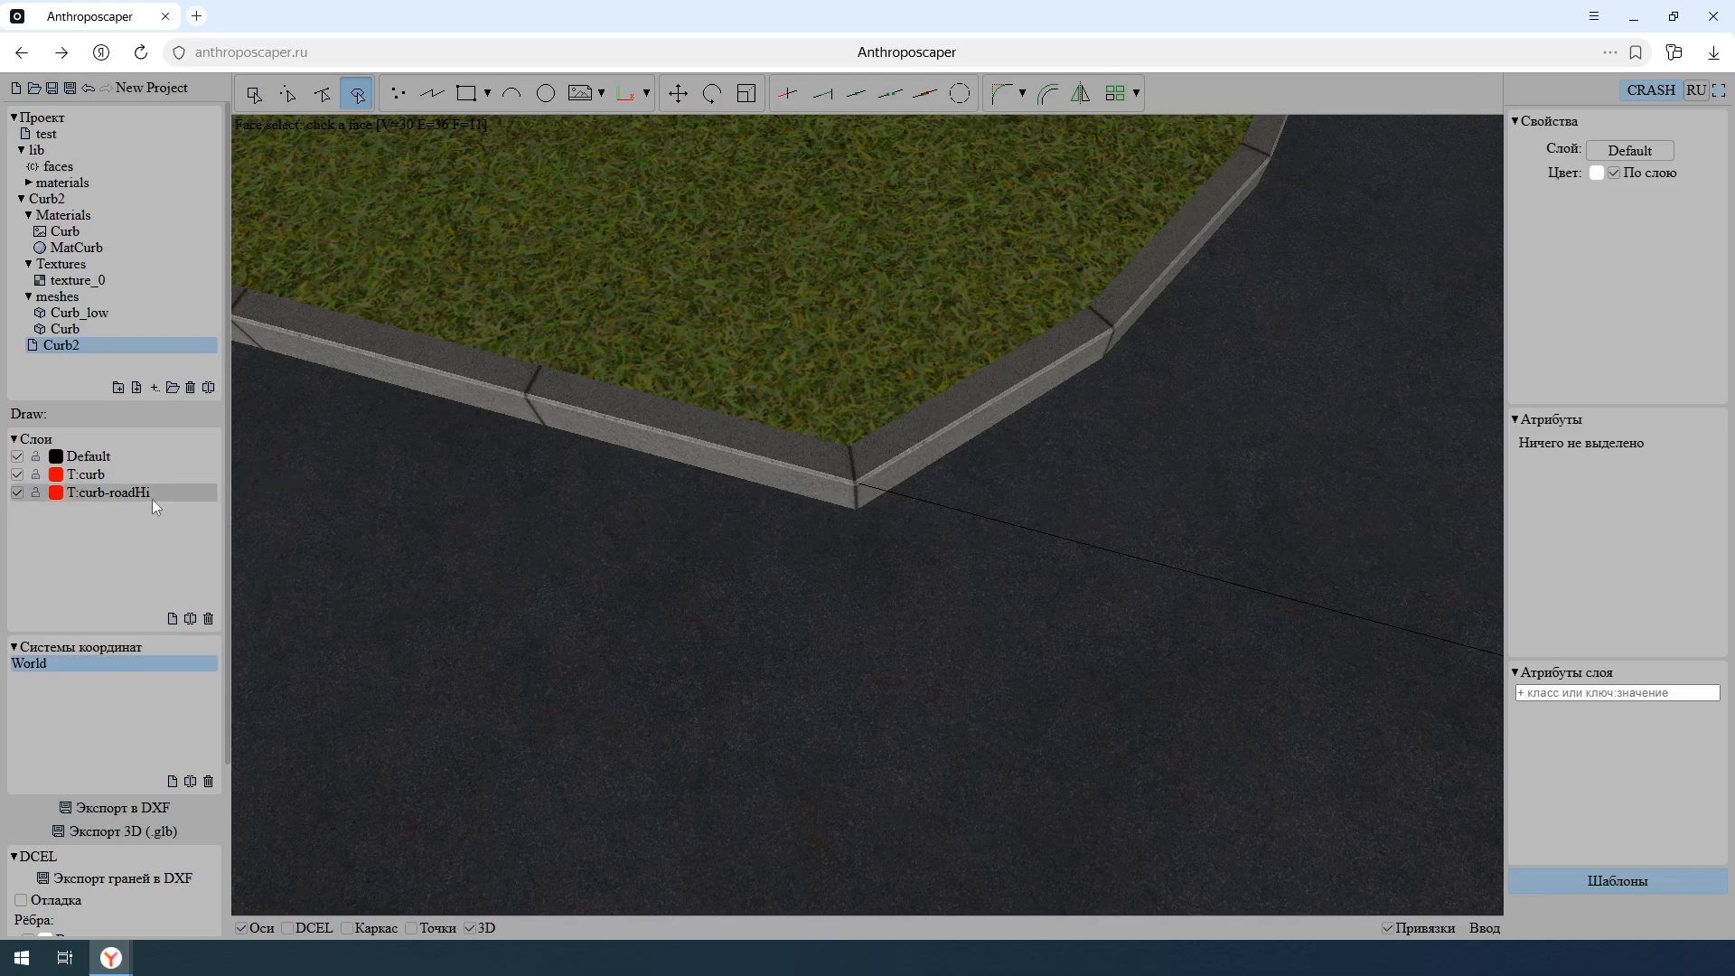
- Change the T attribute of the T:curb-roadHi layer to curb222 and inspect the curb corner joint in wireframe
left_click(119, 496)
left_click(1640, 711)
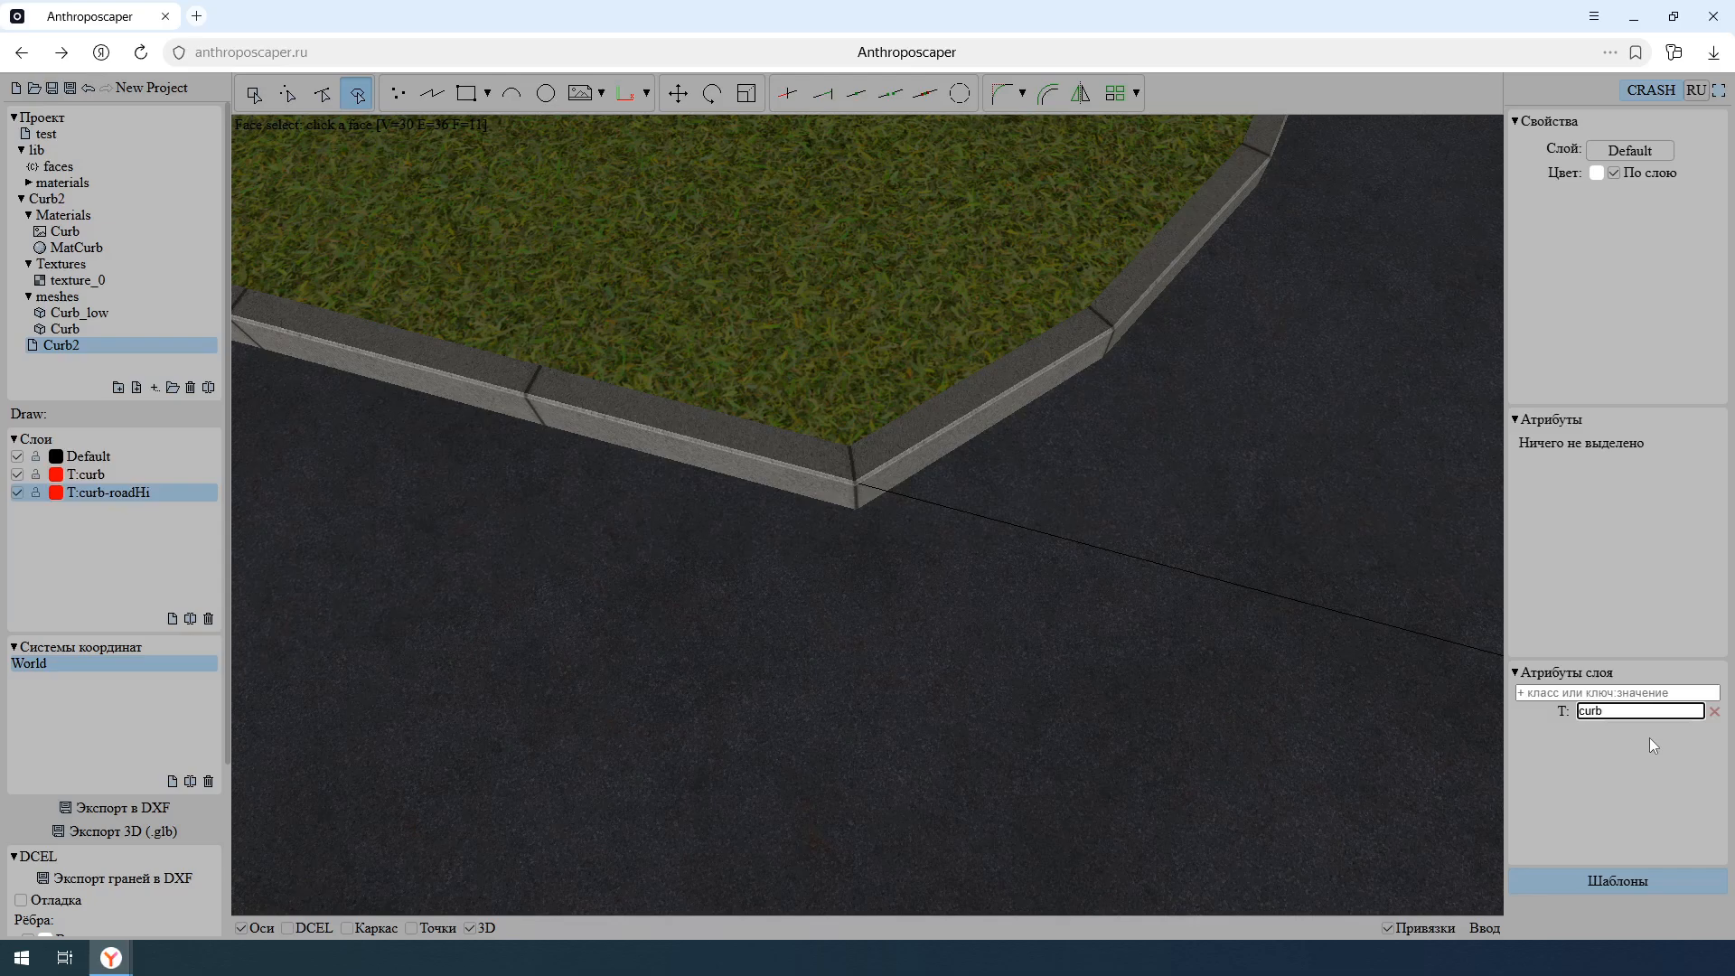
key("Return")
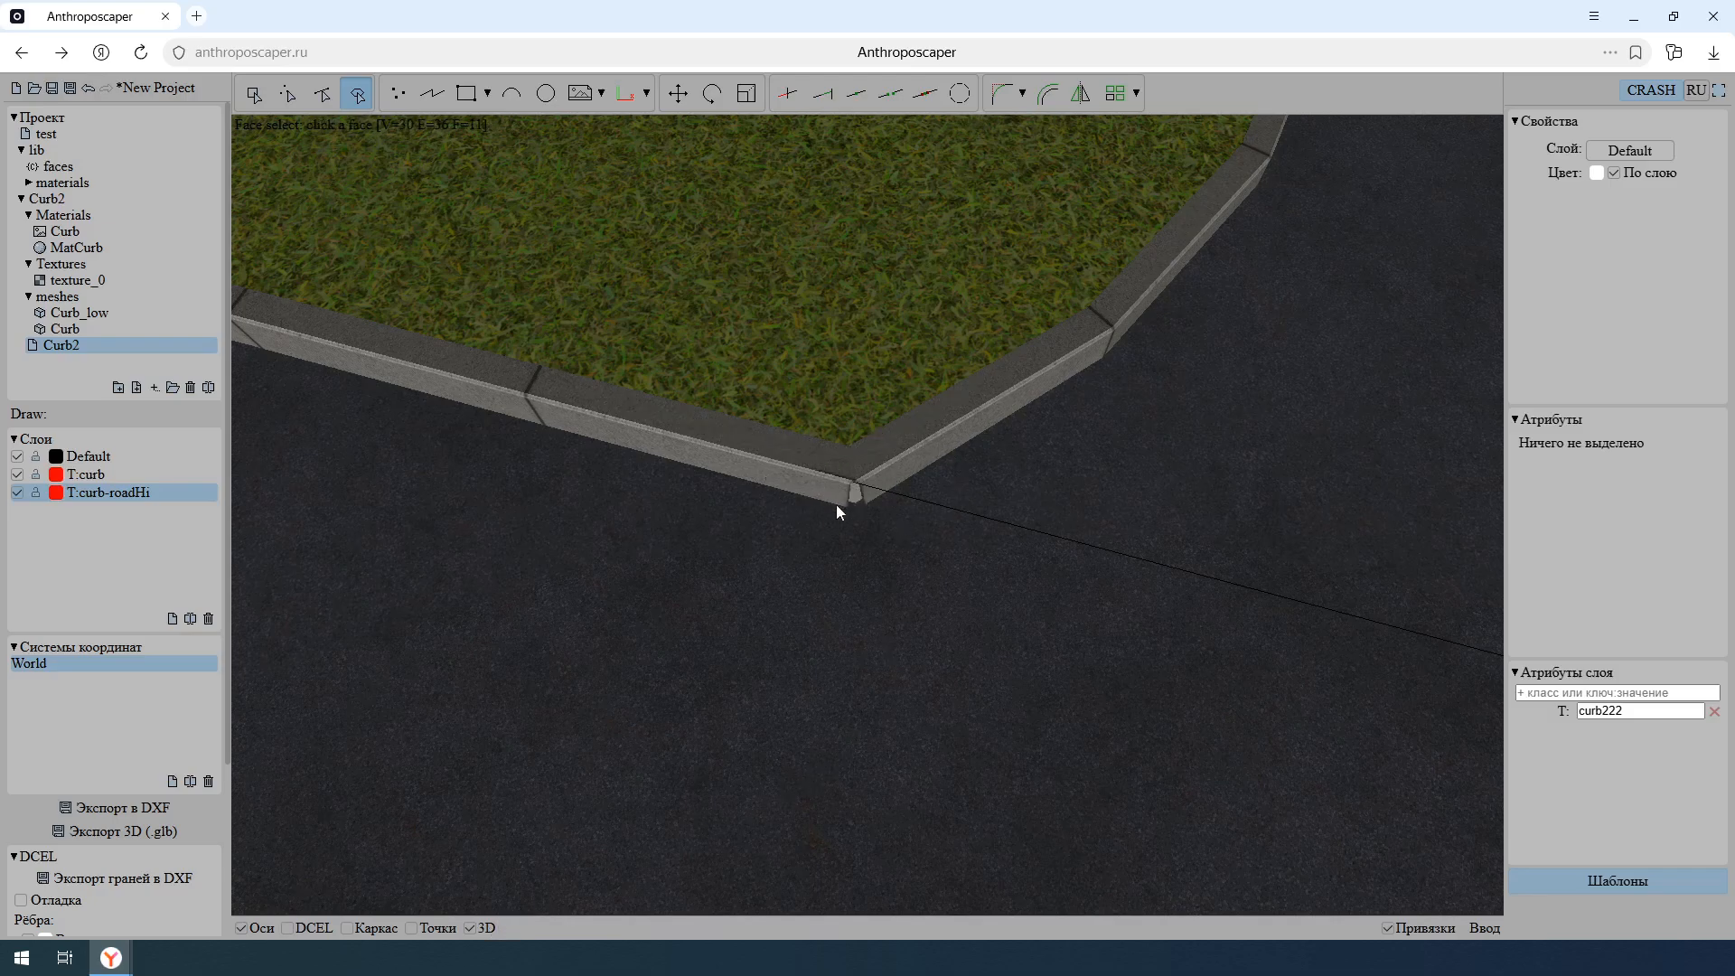
left_click(347, 928)
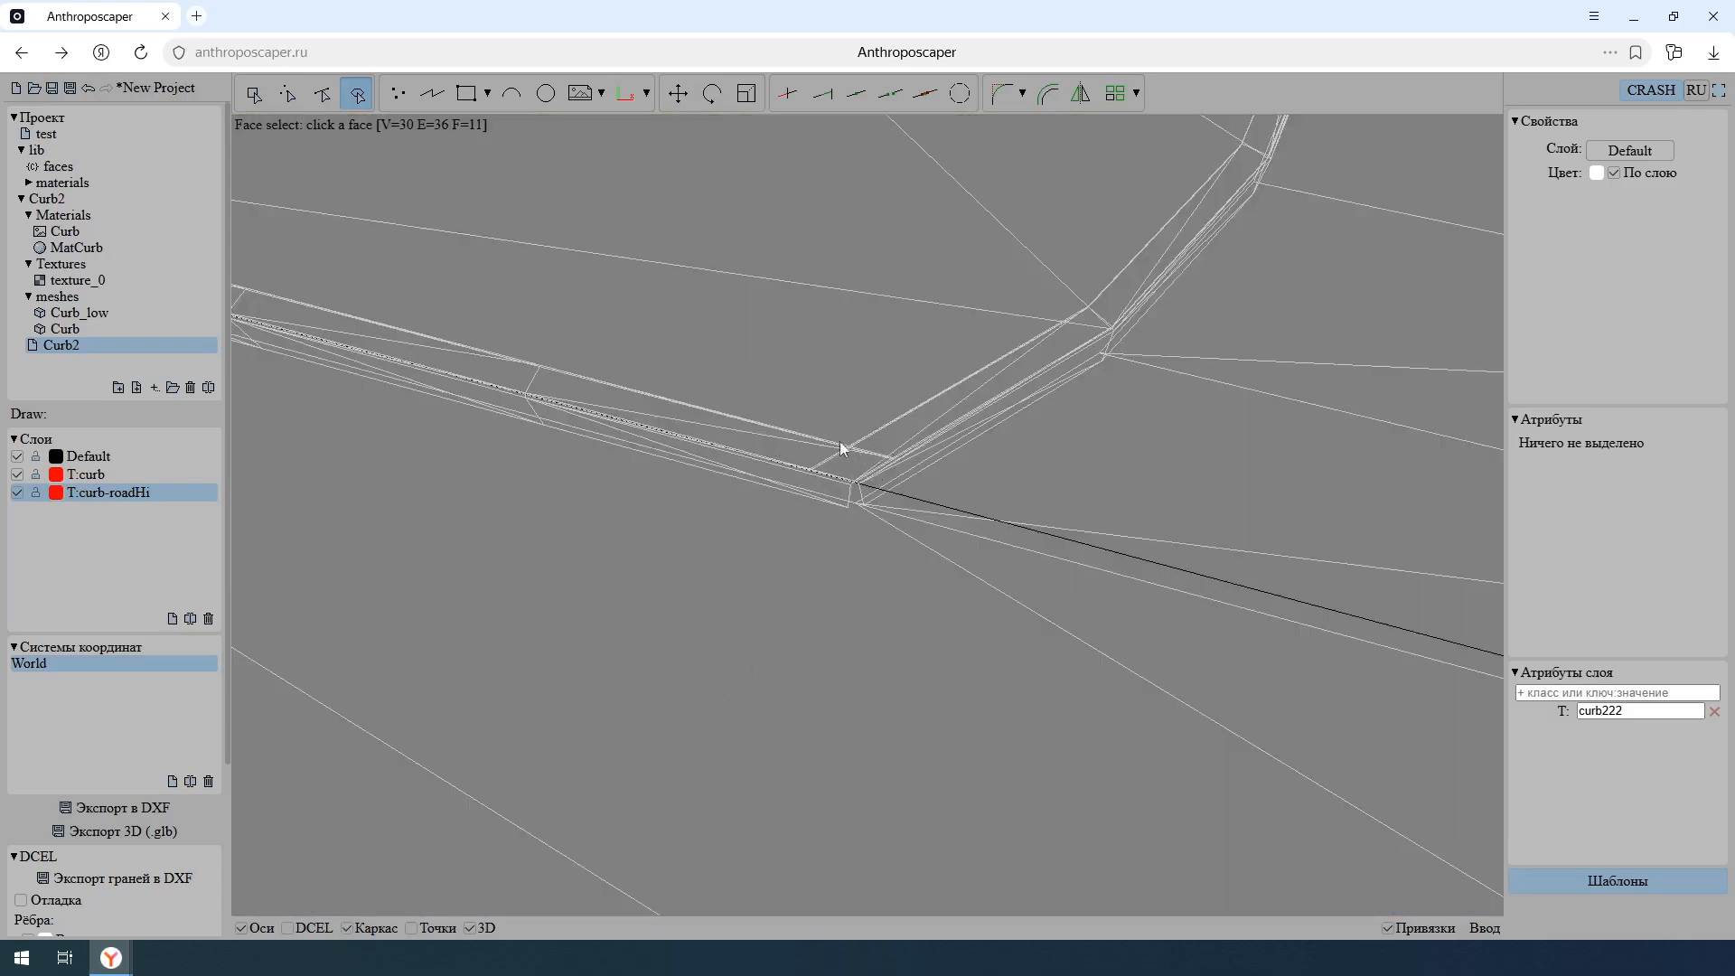
left_click(347, 928)
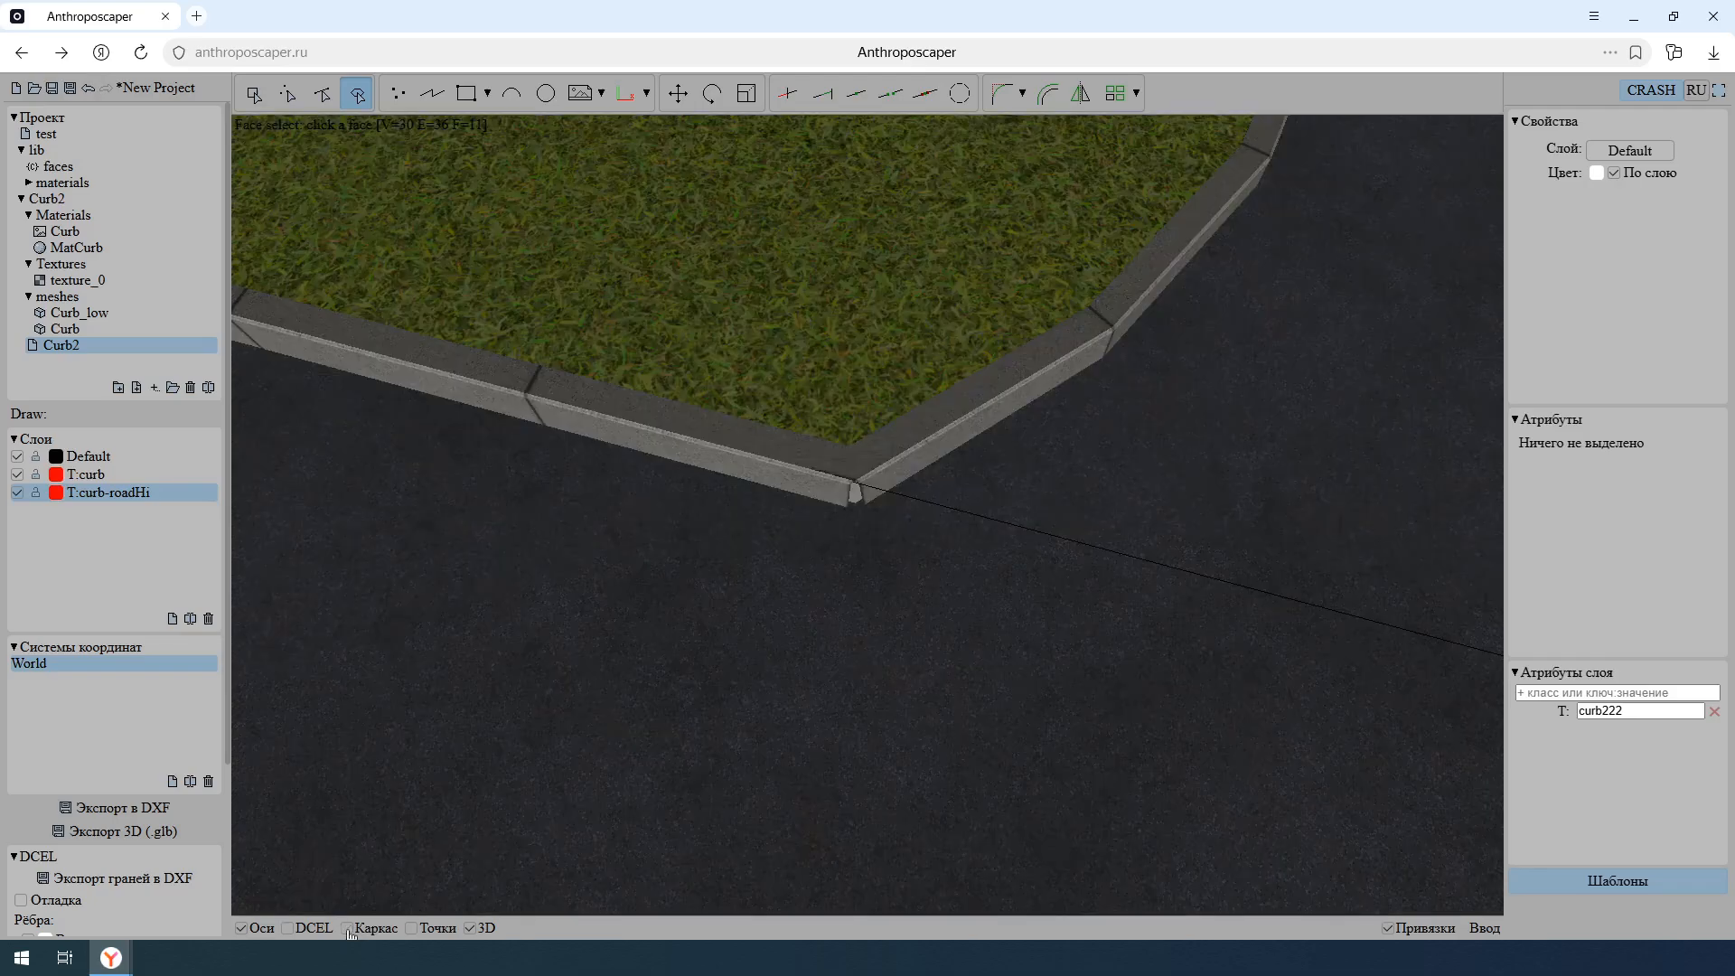
- Restore the T attribute of the T:curb-roadHi layer to curb
key("BackSpace")
key("BackSpace")
key("BackSpace")
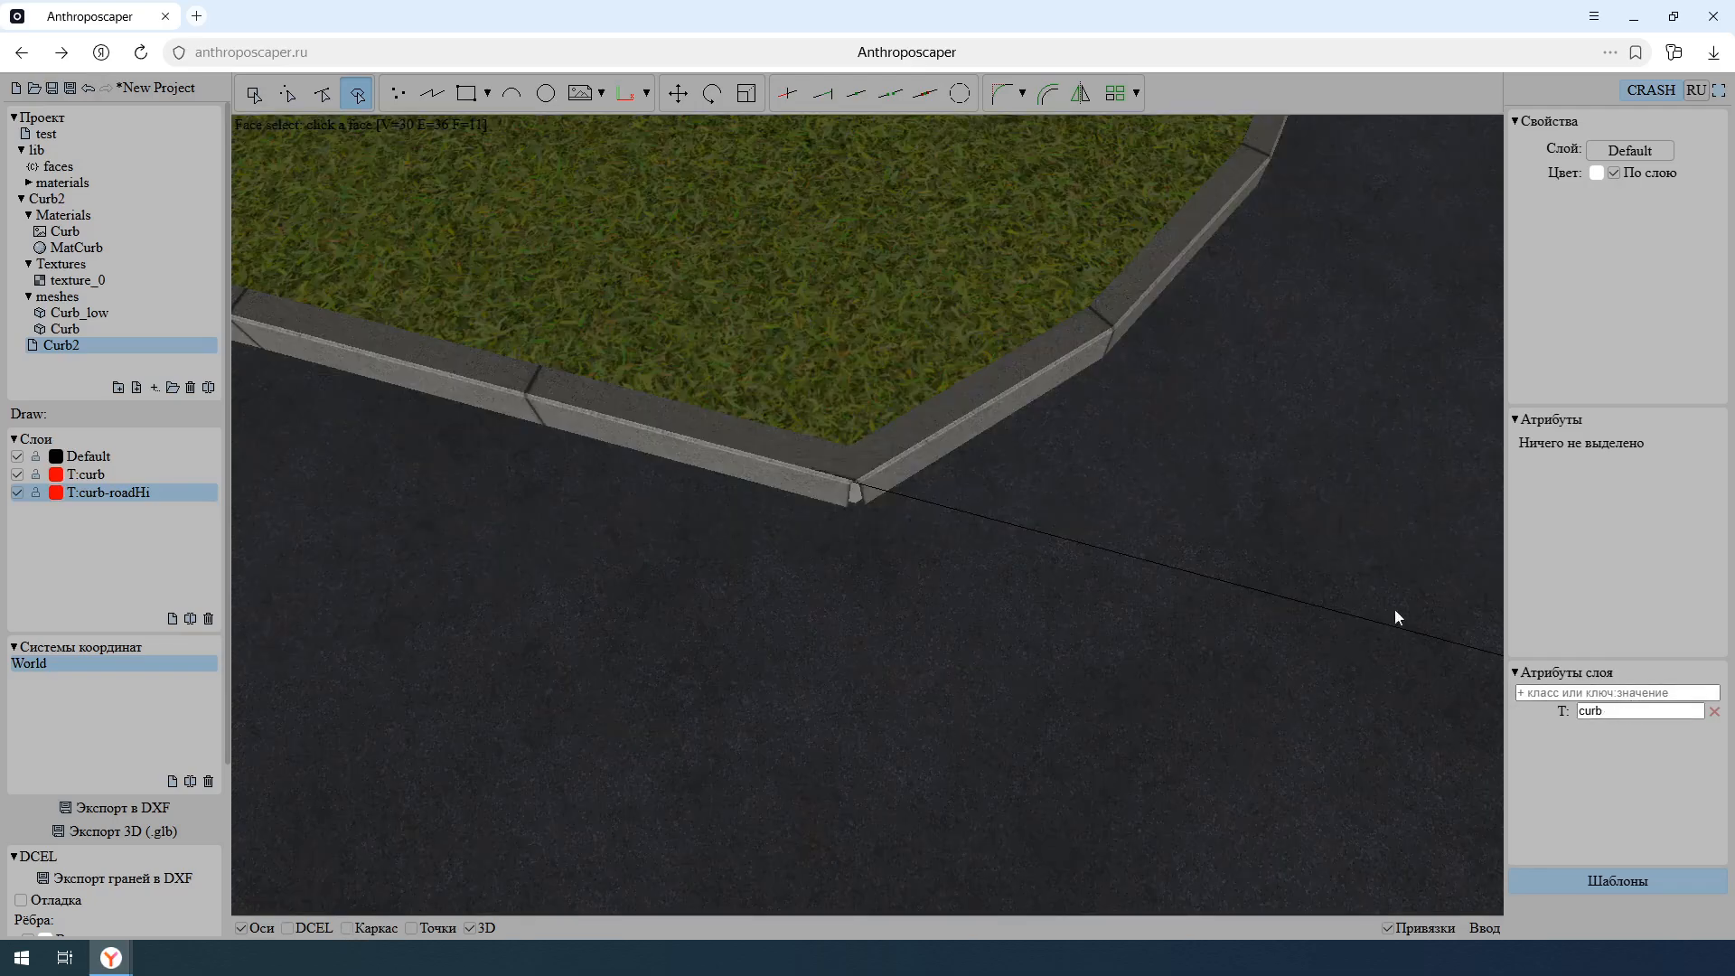
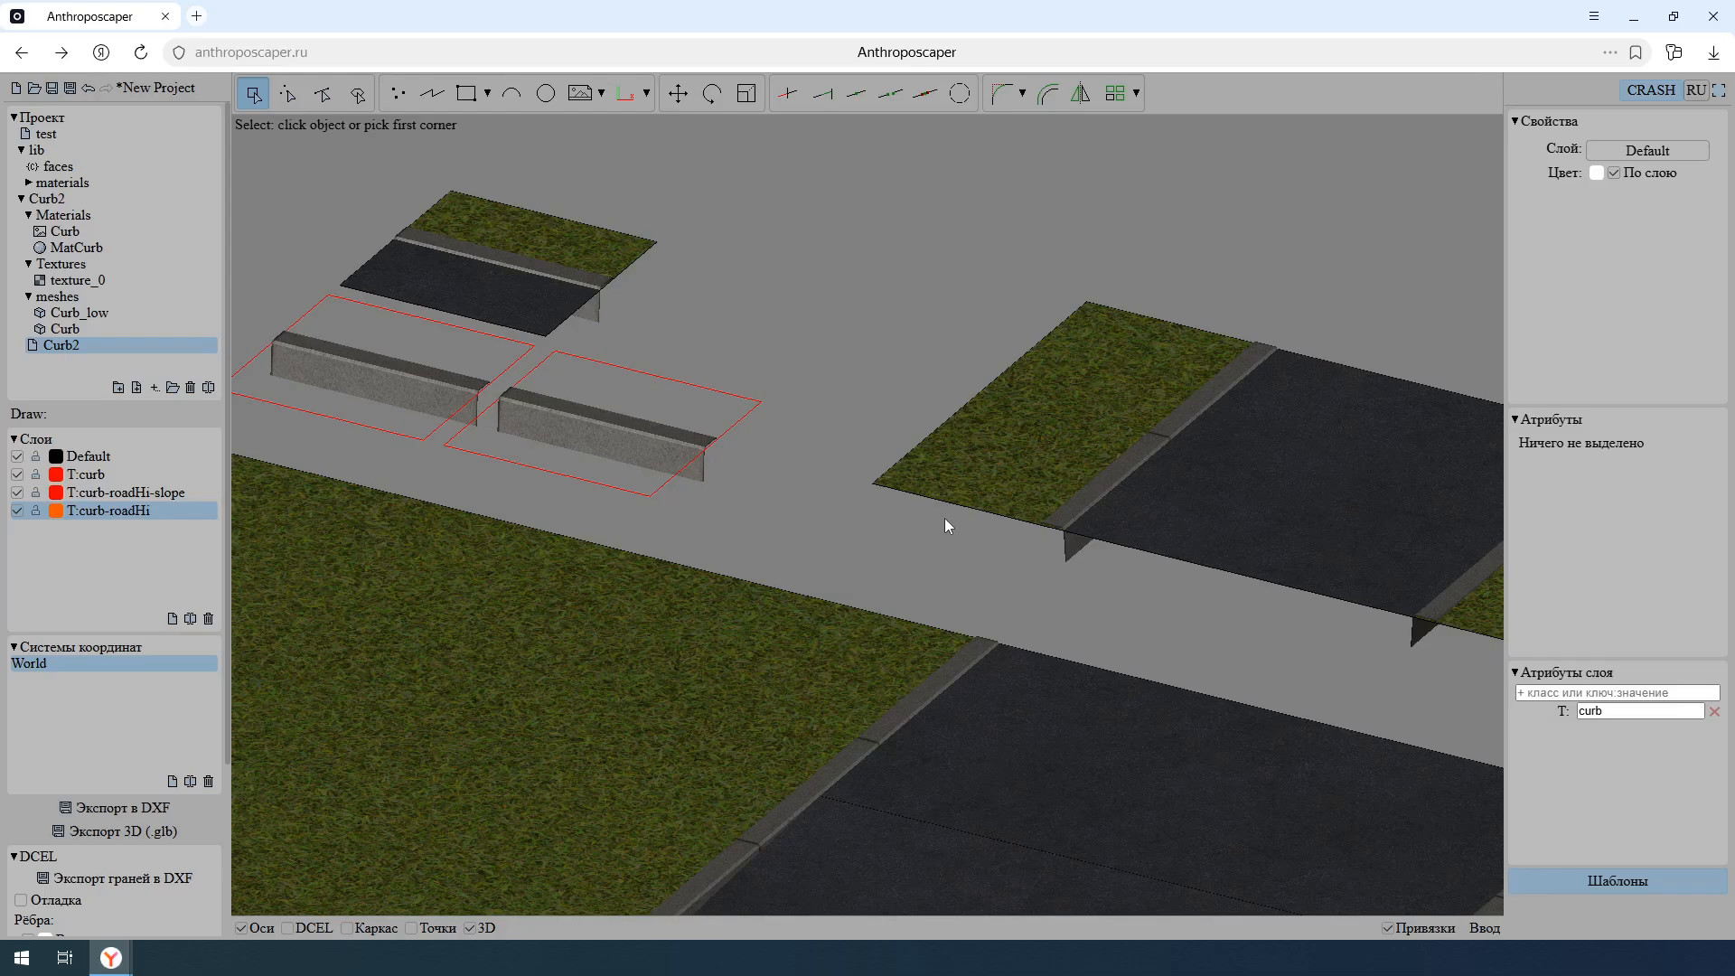
- Move the three objects of the small textured grass-and-road curb sample to the T:curb-roadHi layer
left_click(640, 309)
left_click(517, 199)
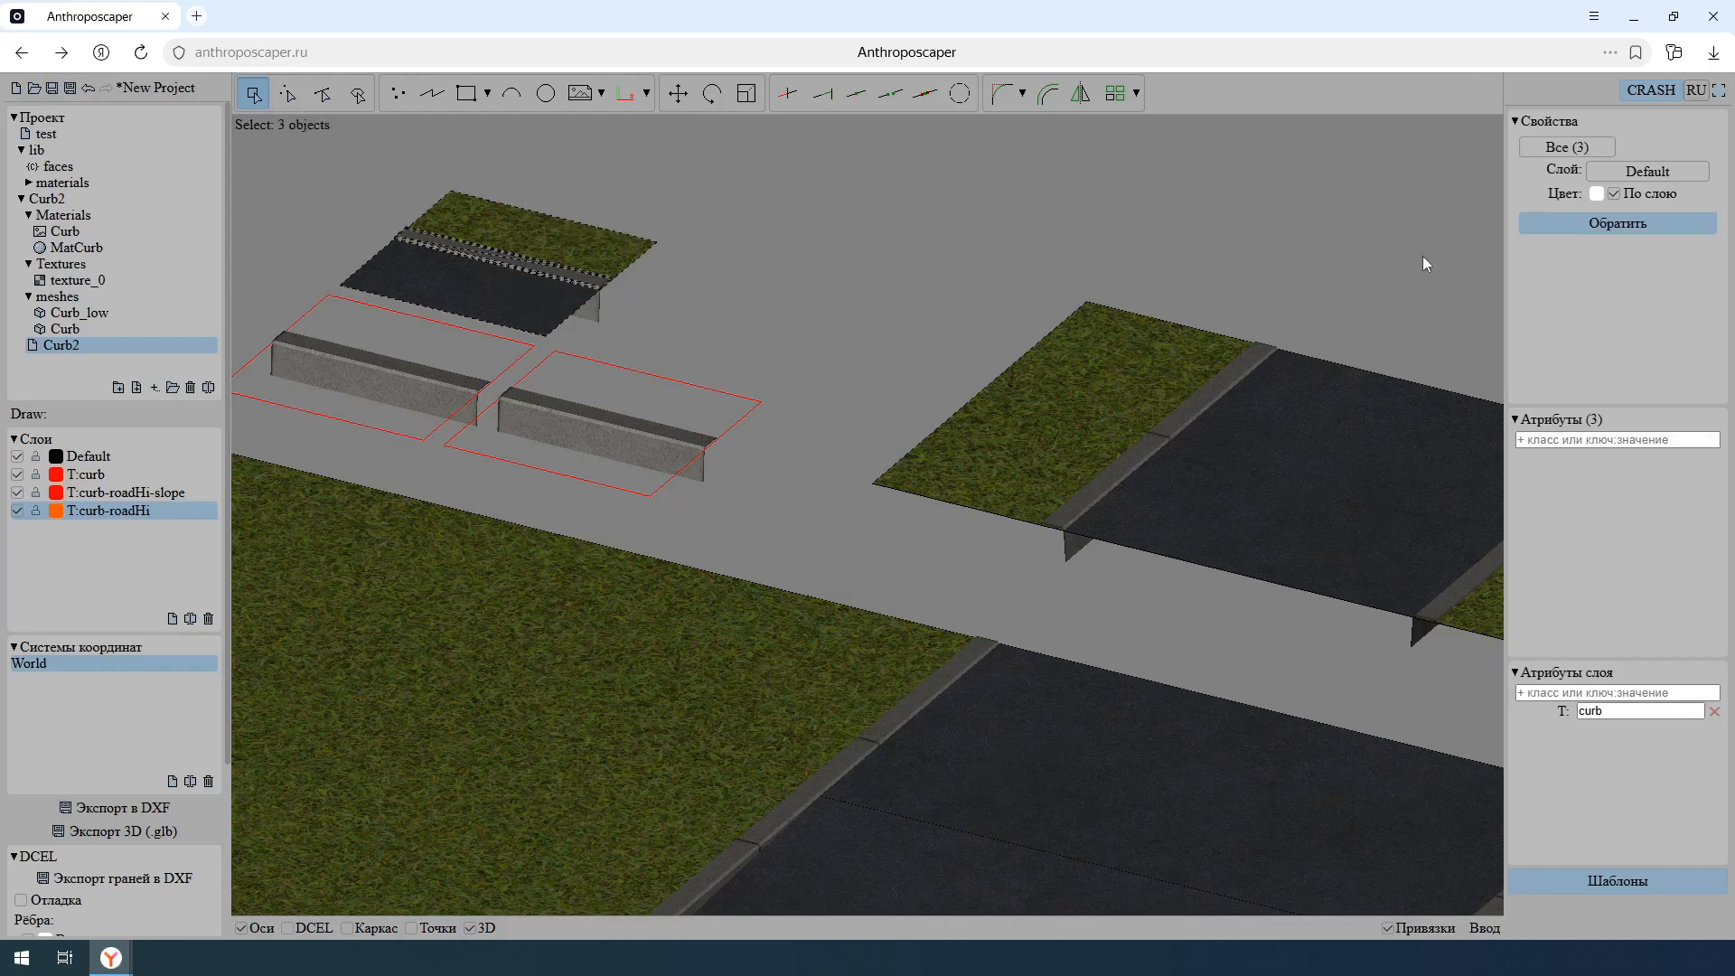
left_click(1615, 172)
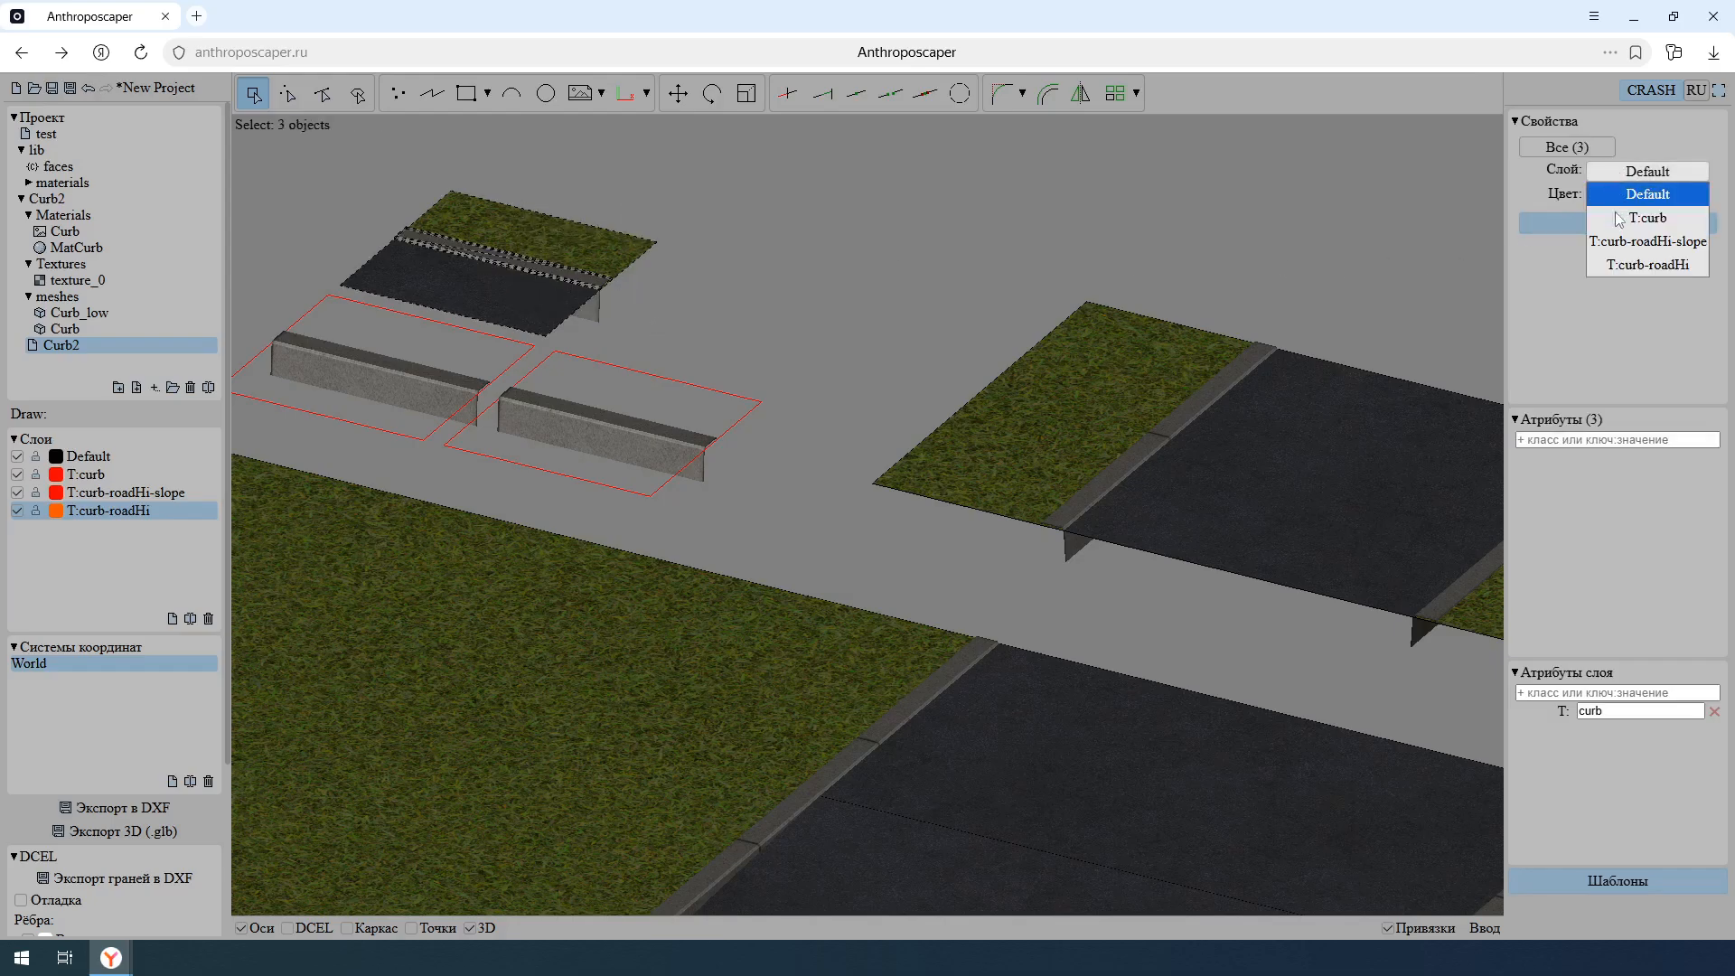
left_click(1634, 268)
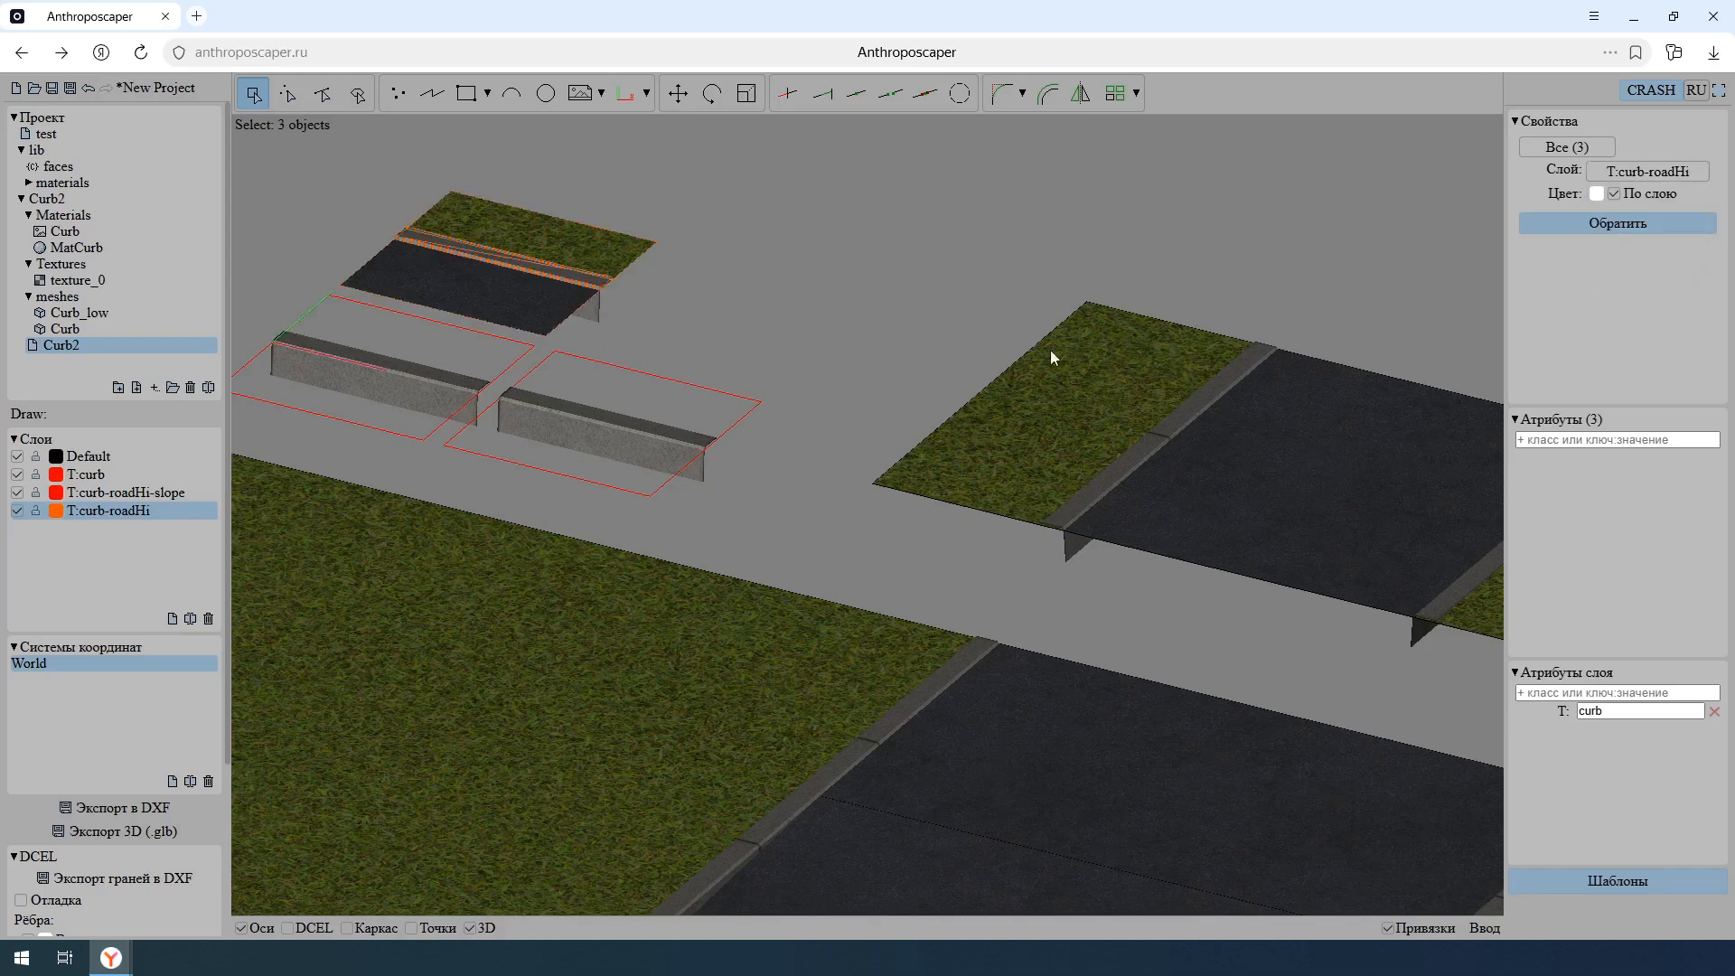
key("Escape")
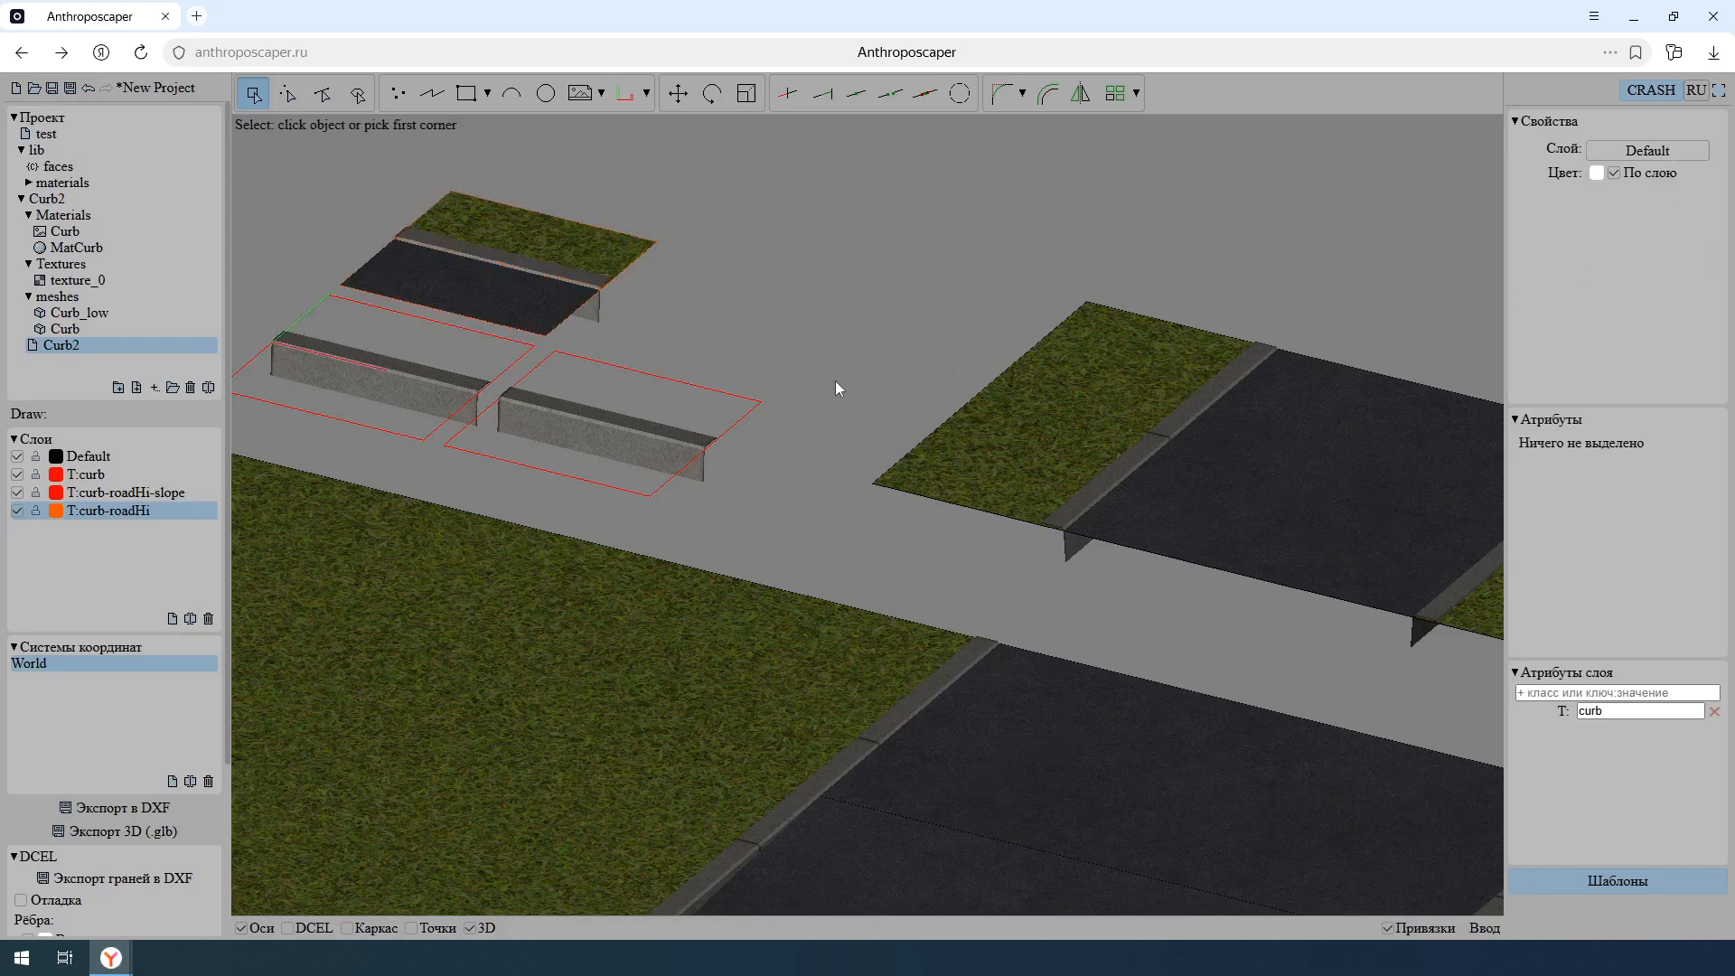
- Add the class slope to the roadHi face at the front of the right-hand red curb template
key("f")
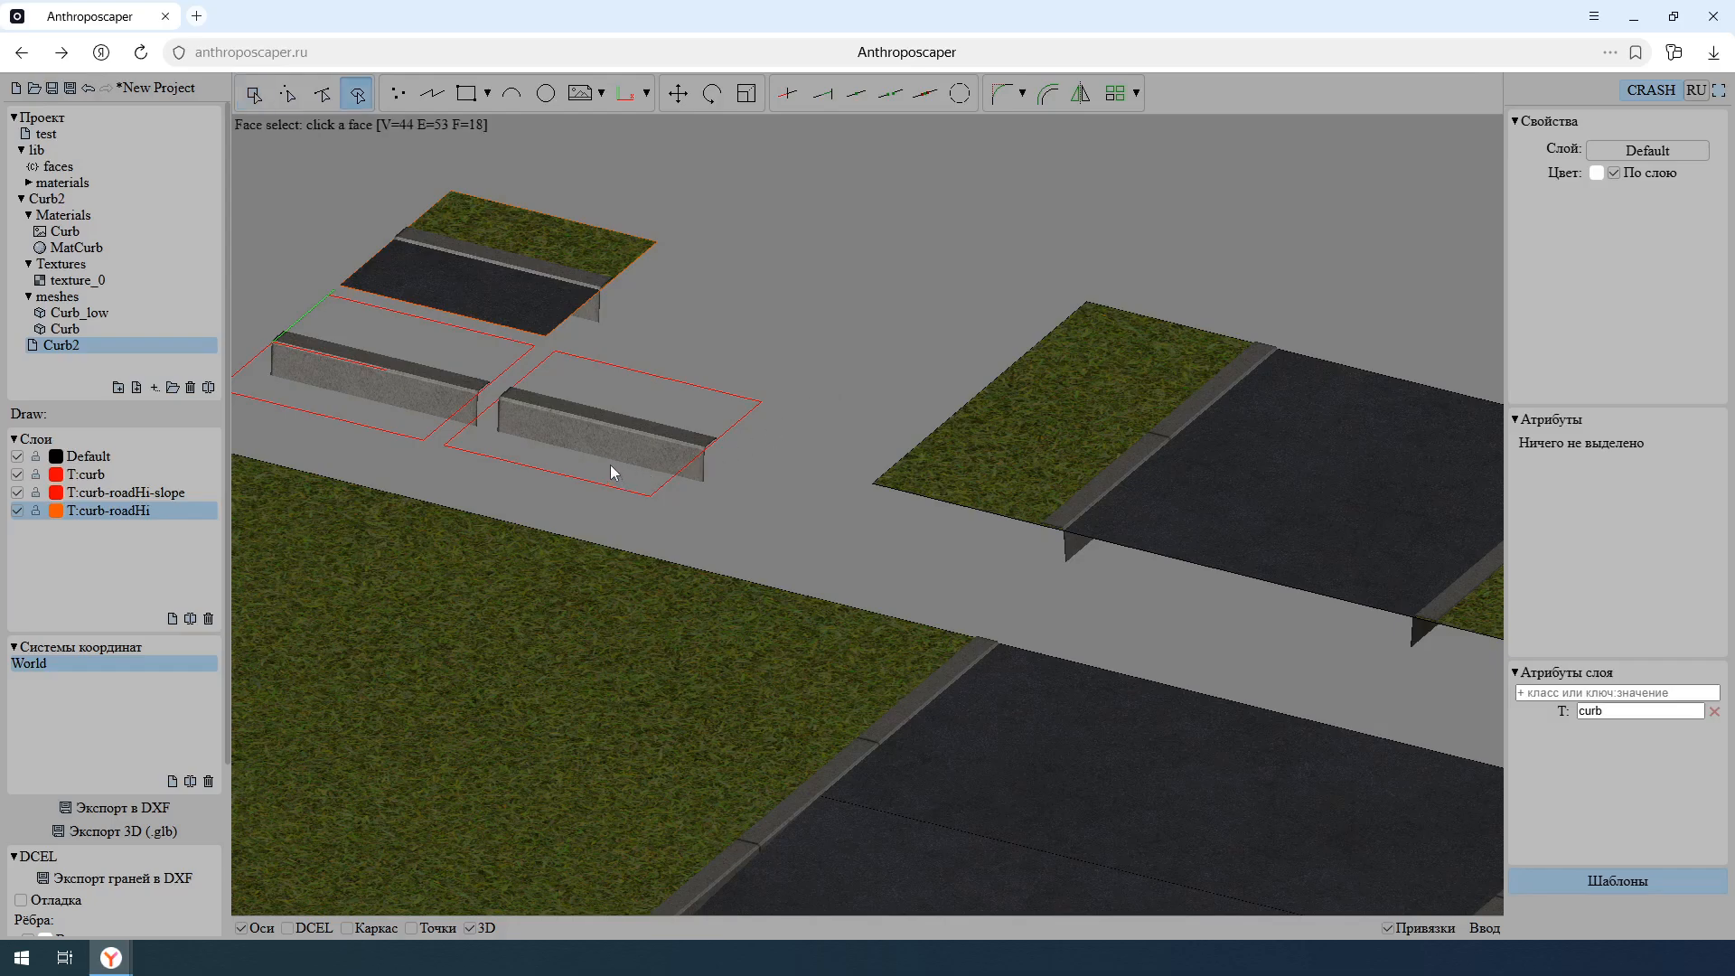
left_click(609, 464)
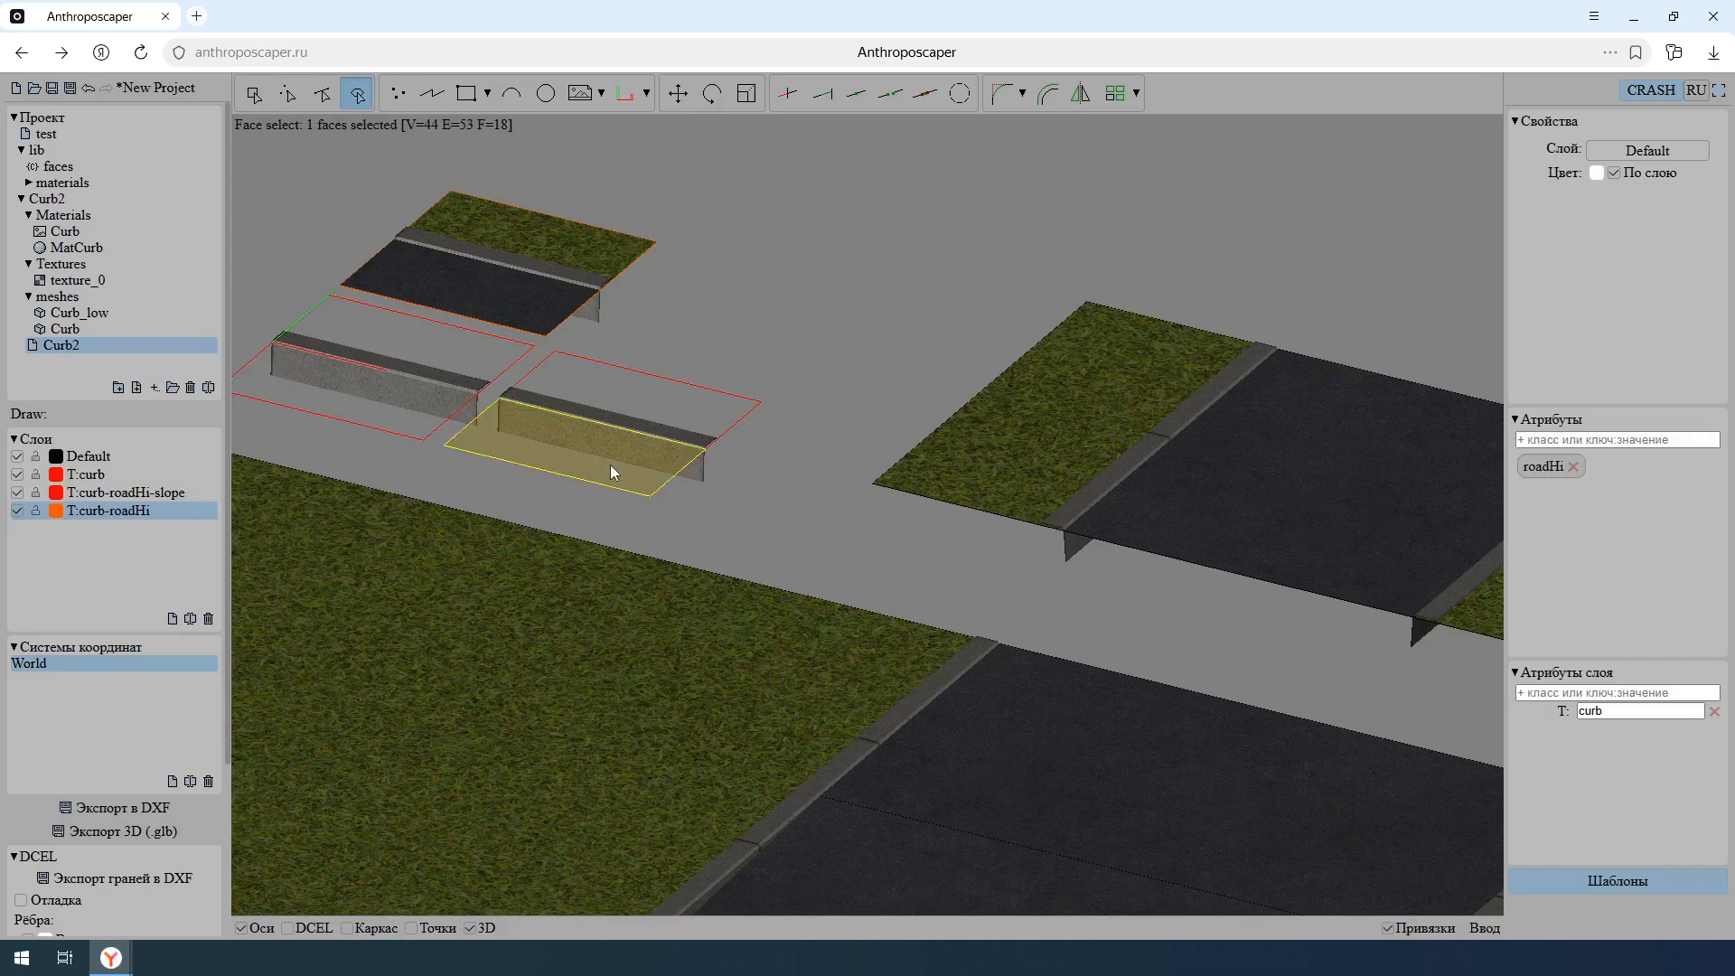
left_click(1586, 439)
type("slope")
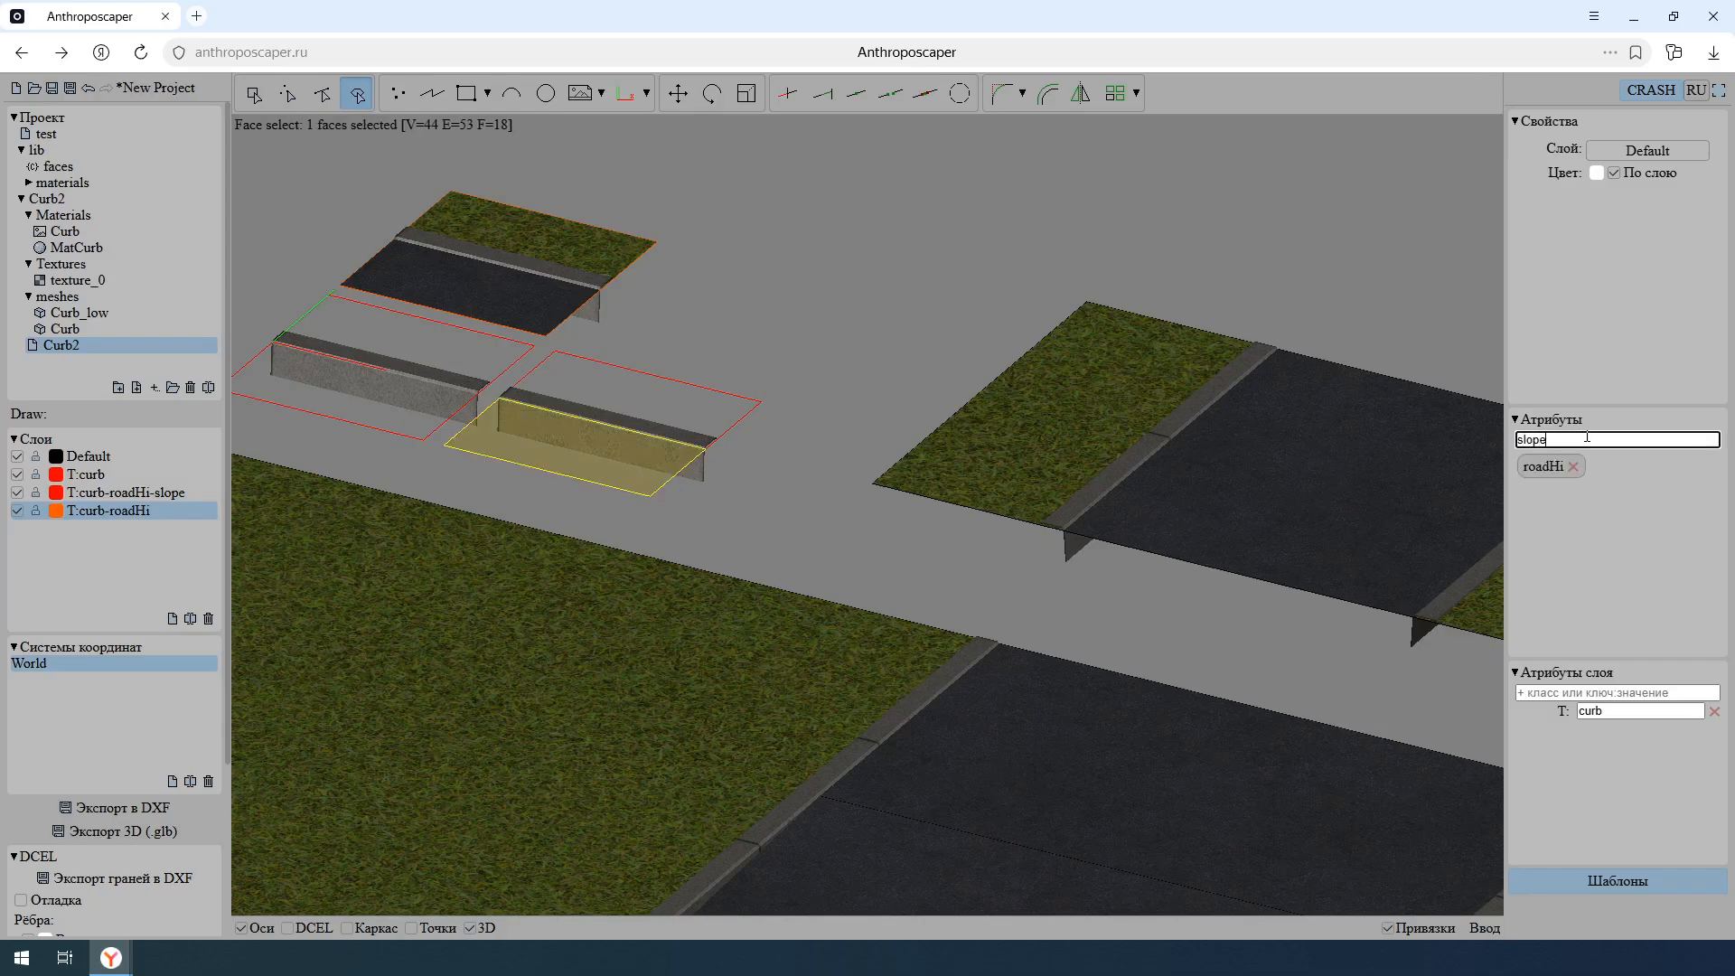
key("Return")
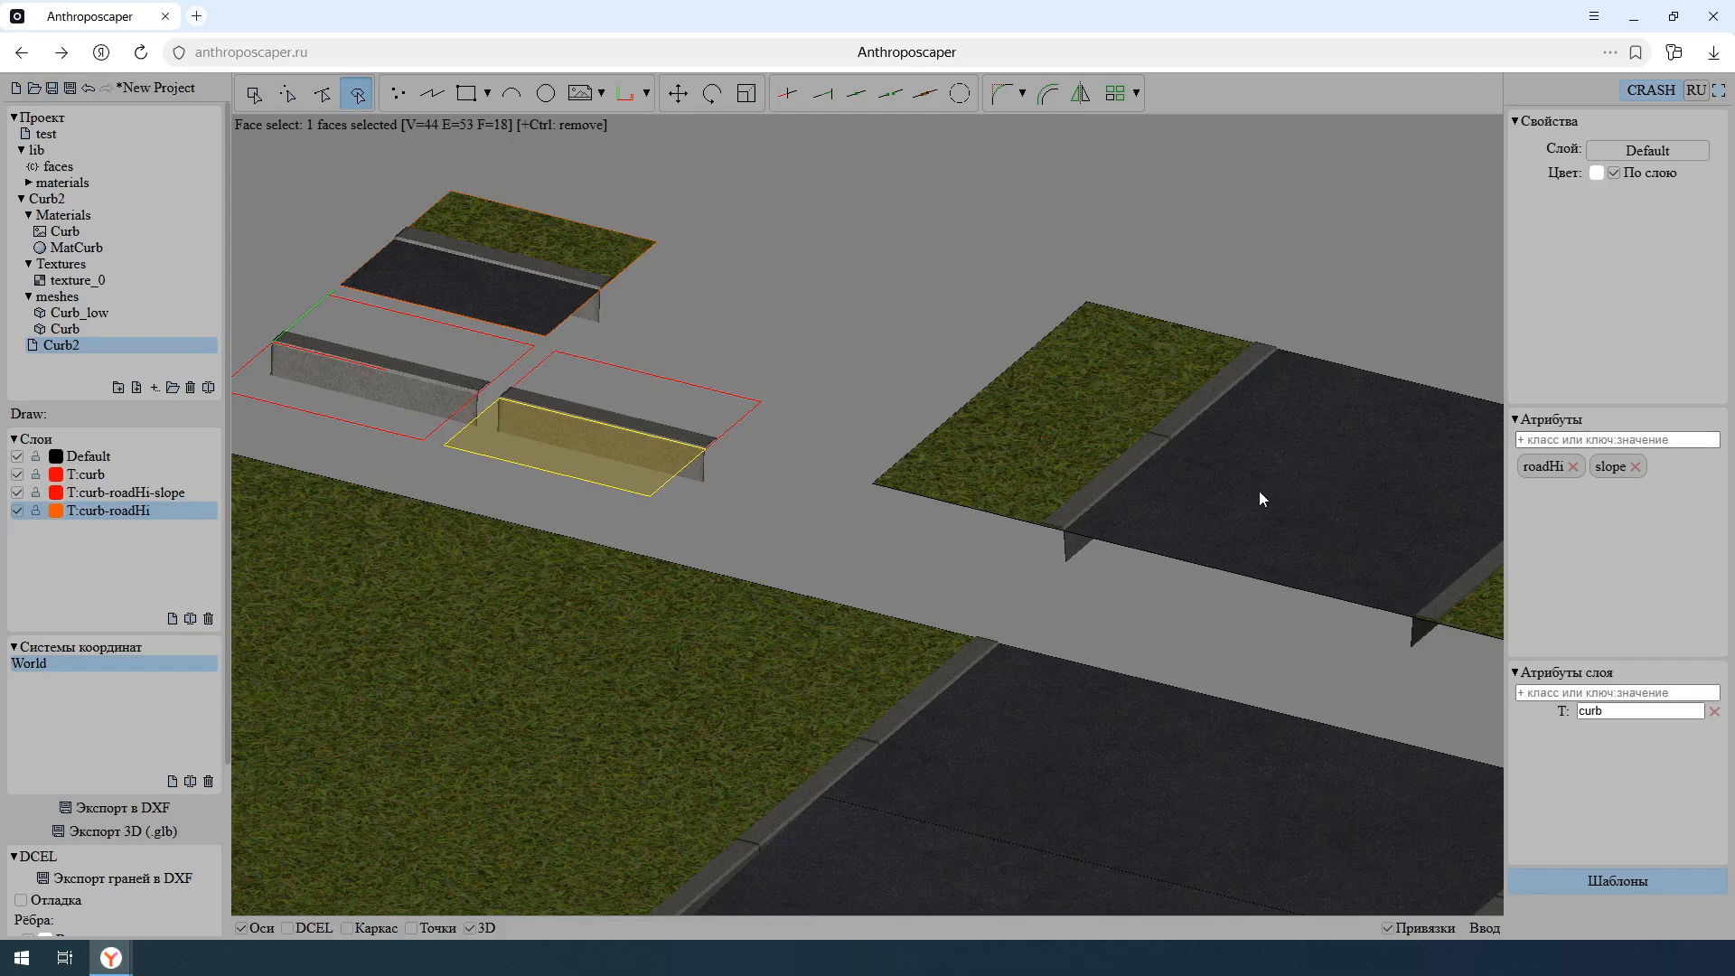
key("Escape")
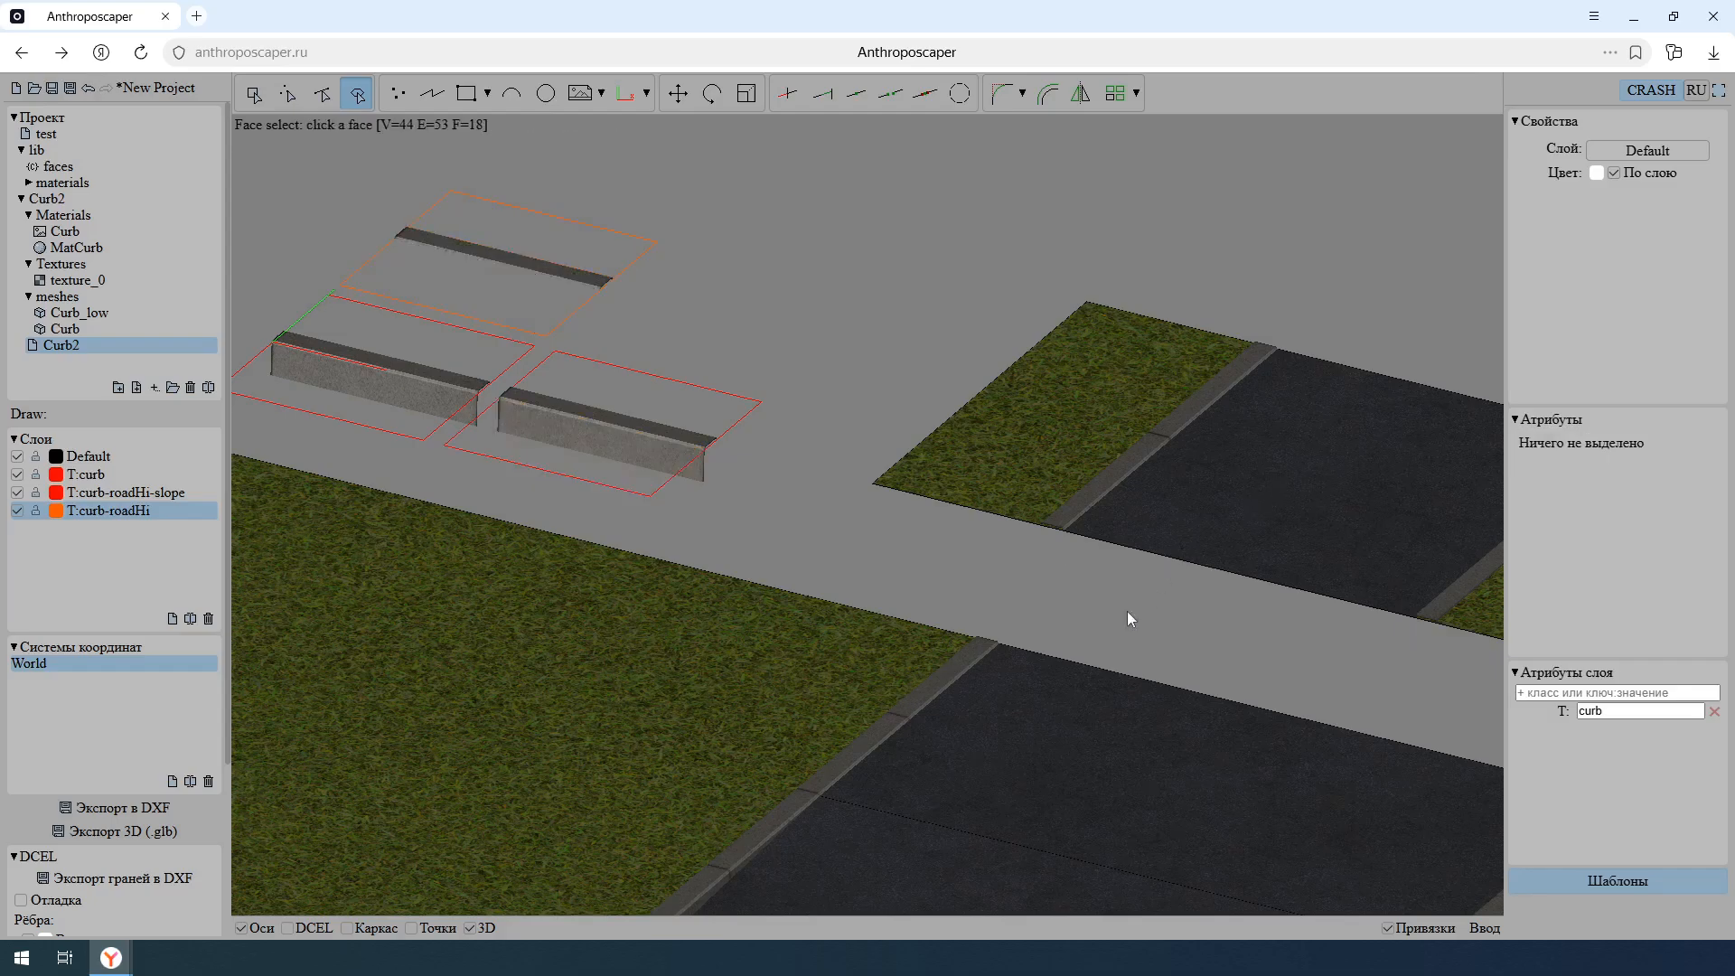
- Examine the curb along the sloped driveway and around the grass corner down to the main road
middle_click_drag(1106, 640, 1124, 472)
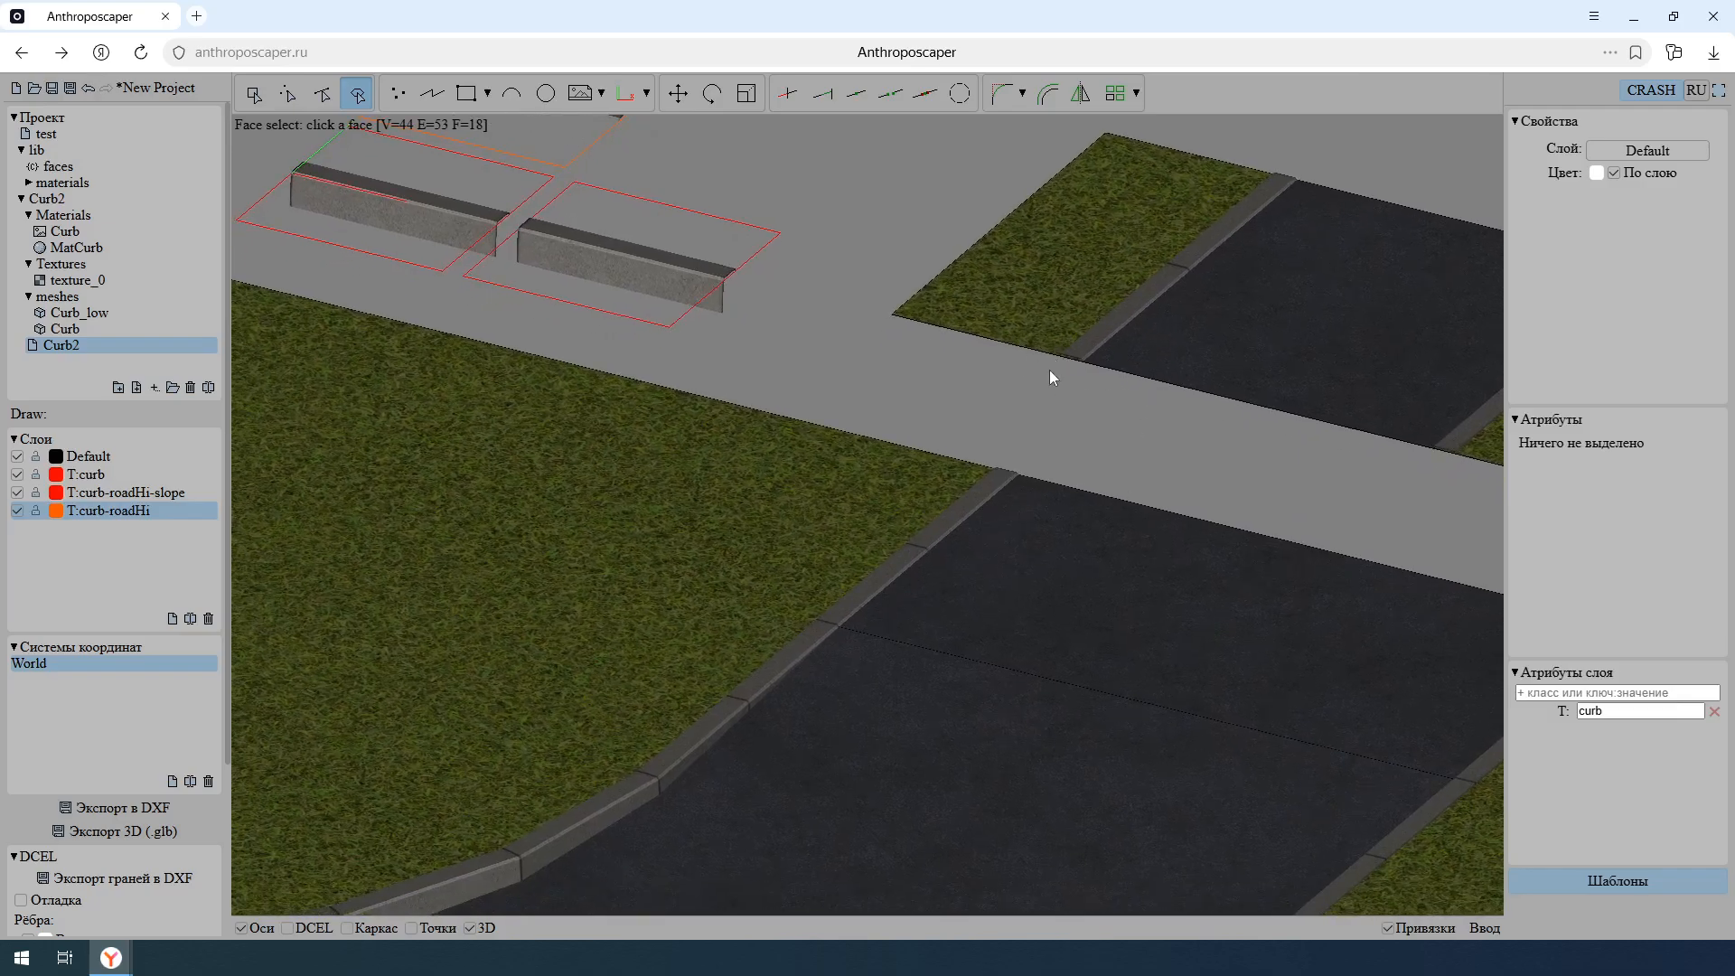
middle_click_drag(960, 557, 1018, 446)
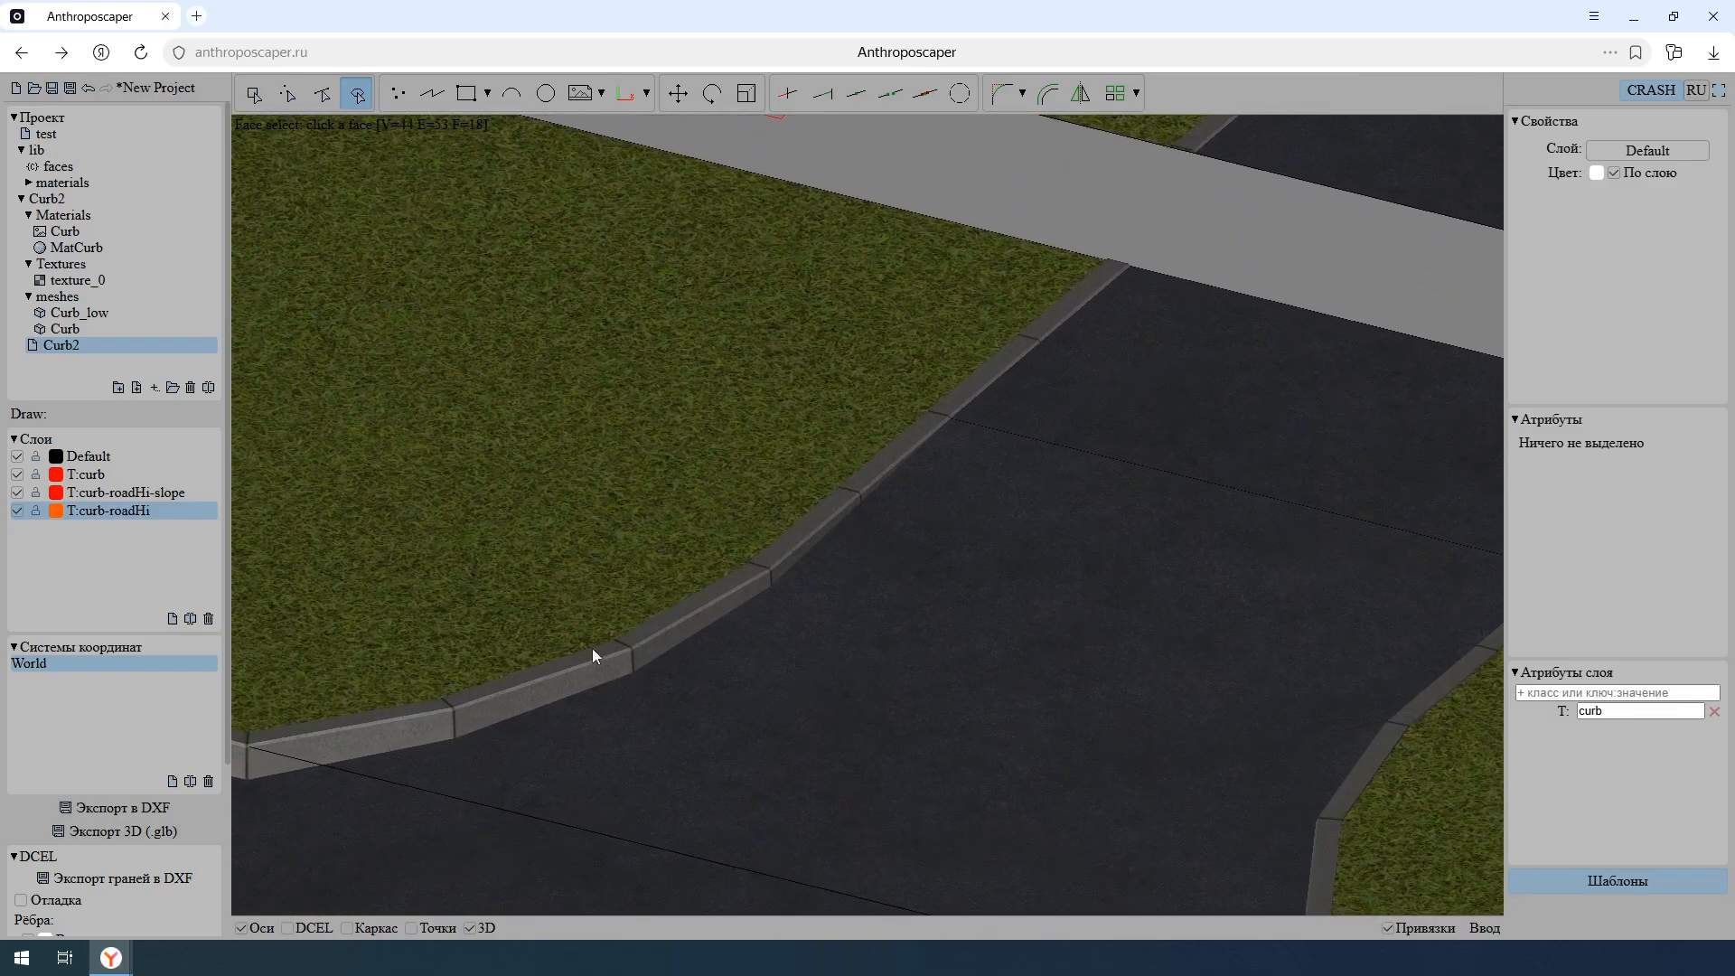
key("w")
middle_click_drag(1026, 452, 960, 529)
key("w")
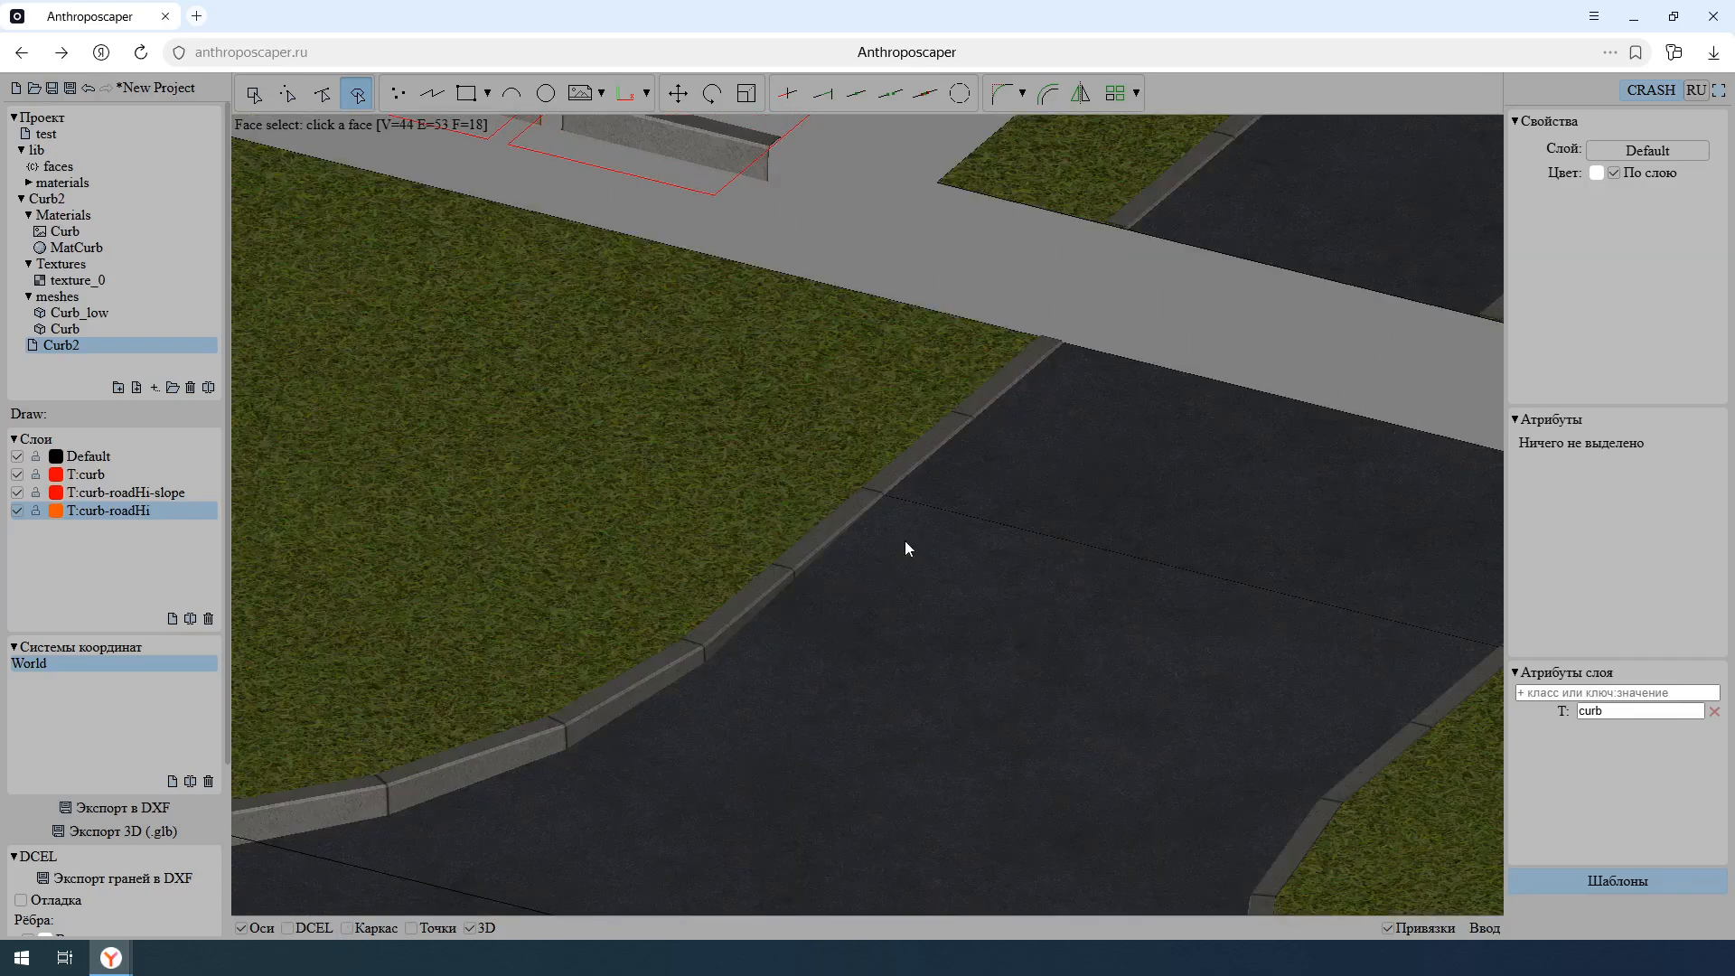
scroll(967, 549, "down", 2)
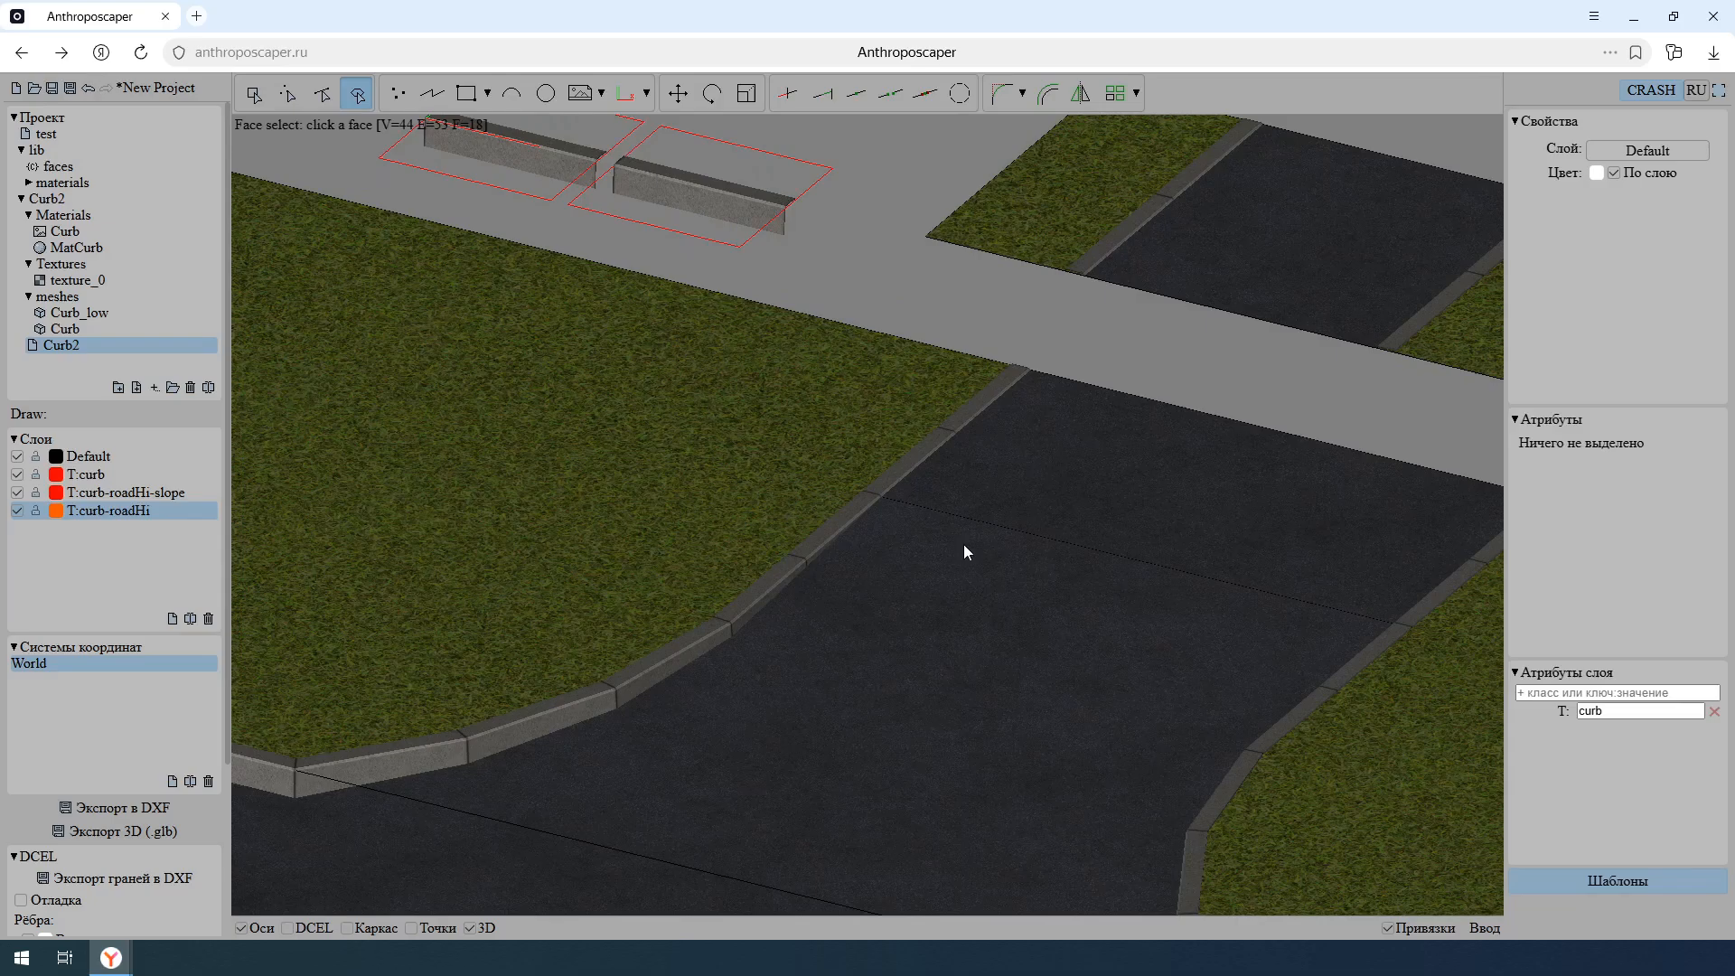
scroll(964, 544, "down", 1)
middle_click_drag(800, 607, 1151, 438)
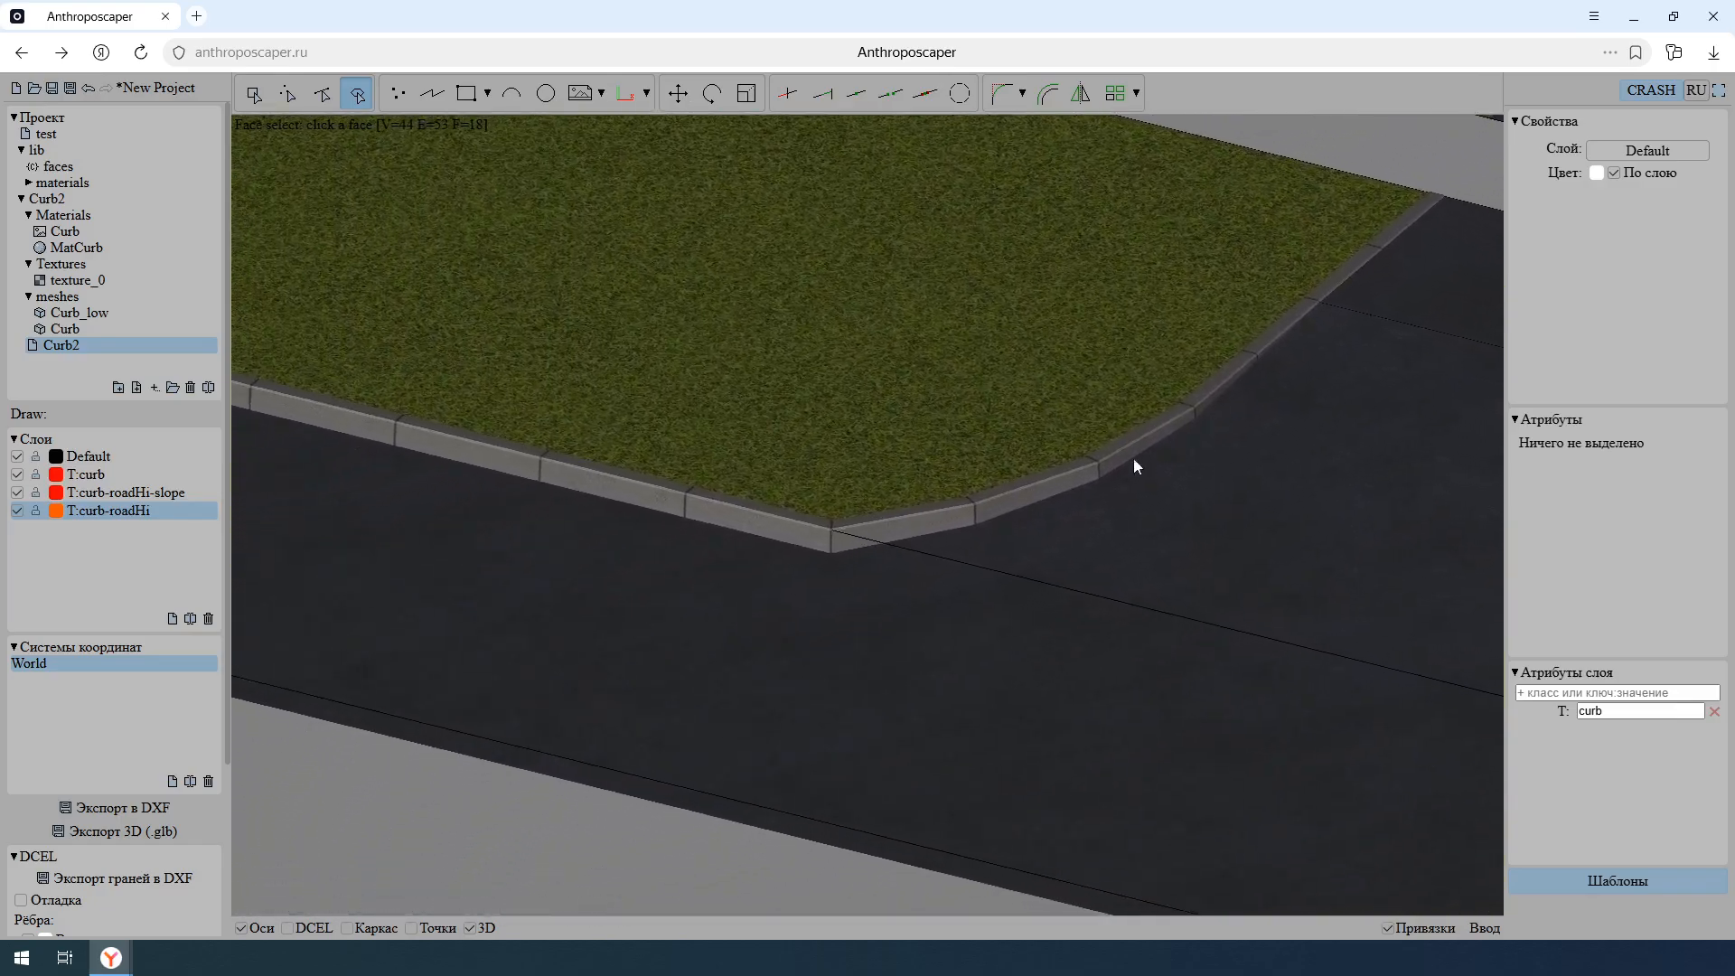
scroll(856, 596, "up", 2)
scroll(763, 594, "down", 5)
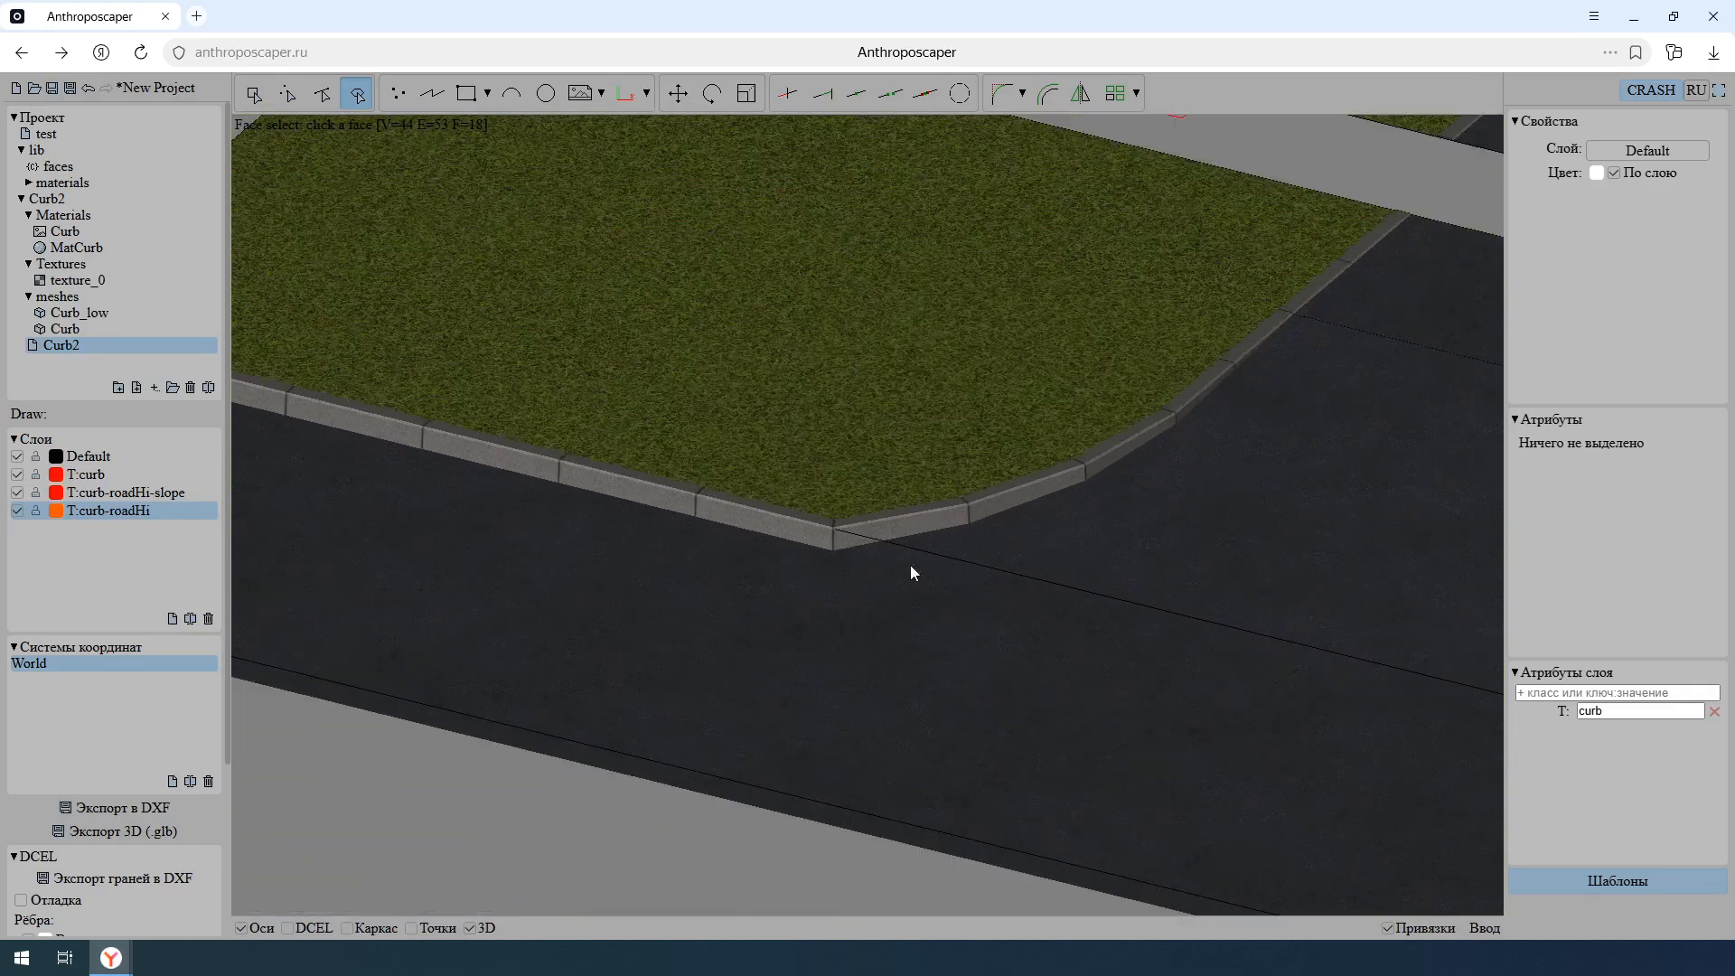
middle_click_drag(805, 615, 810, 606)
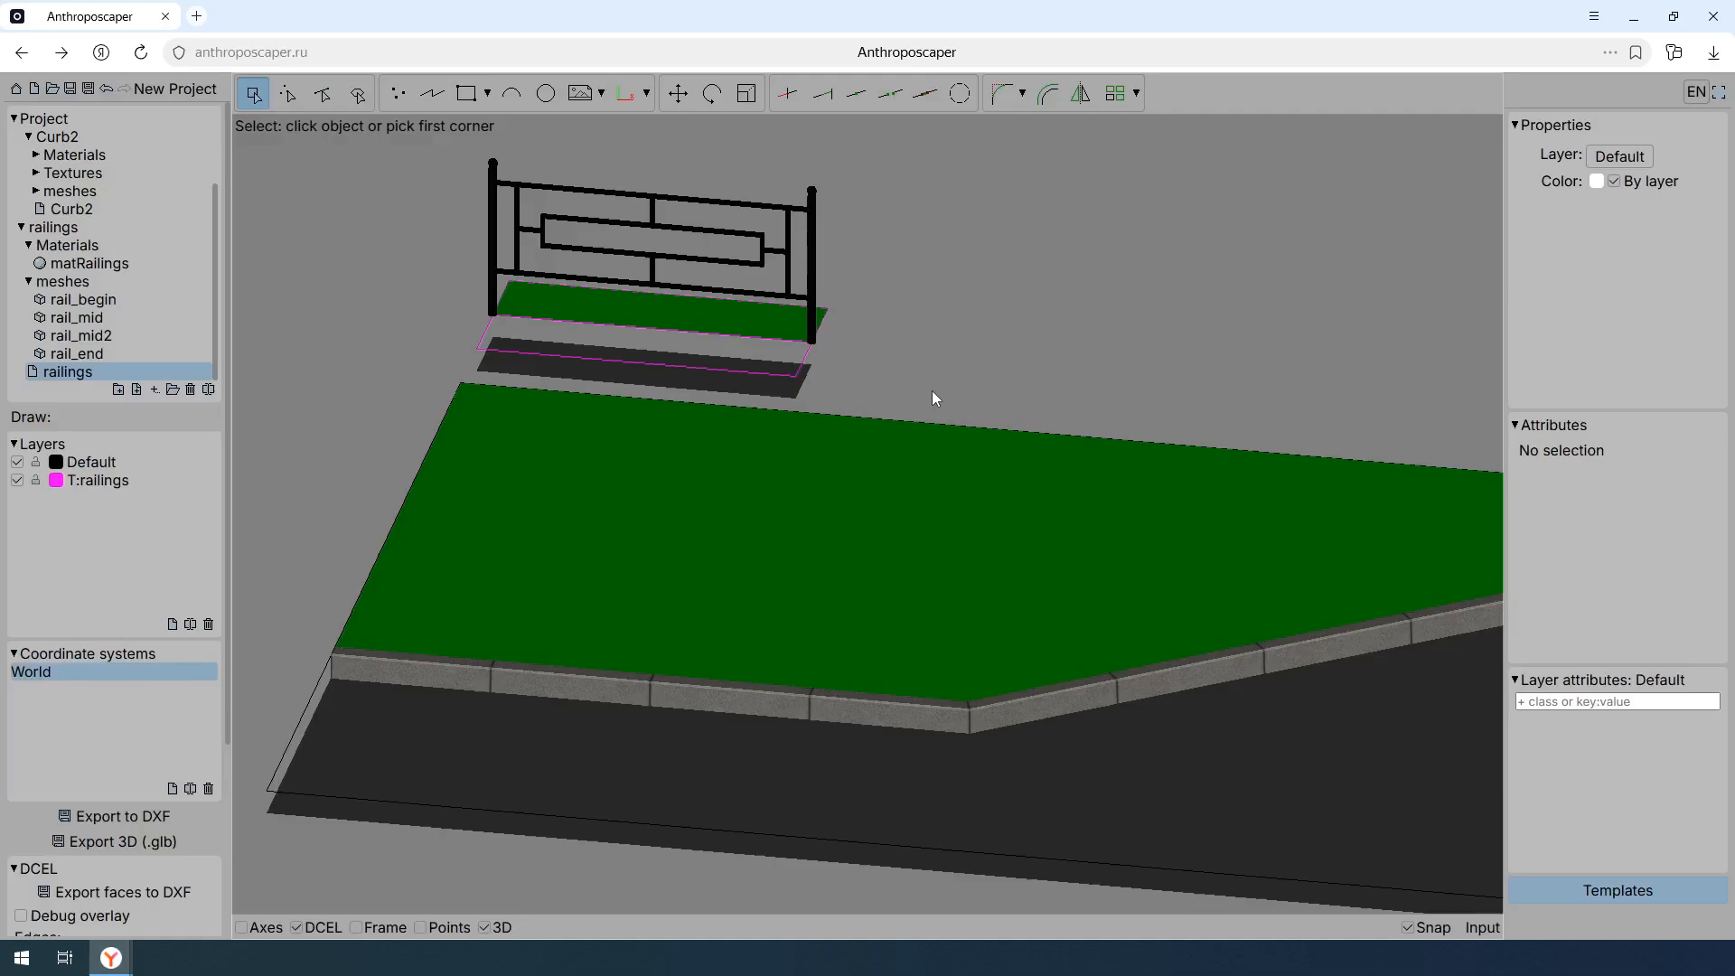
- In the railings template drawing, add the class rail to the template's two-vertex polyline between the grass and road samples
left_click(774, 371)
left_click(737, 331)
left_click(1573, 447)
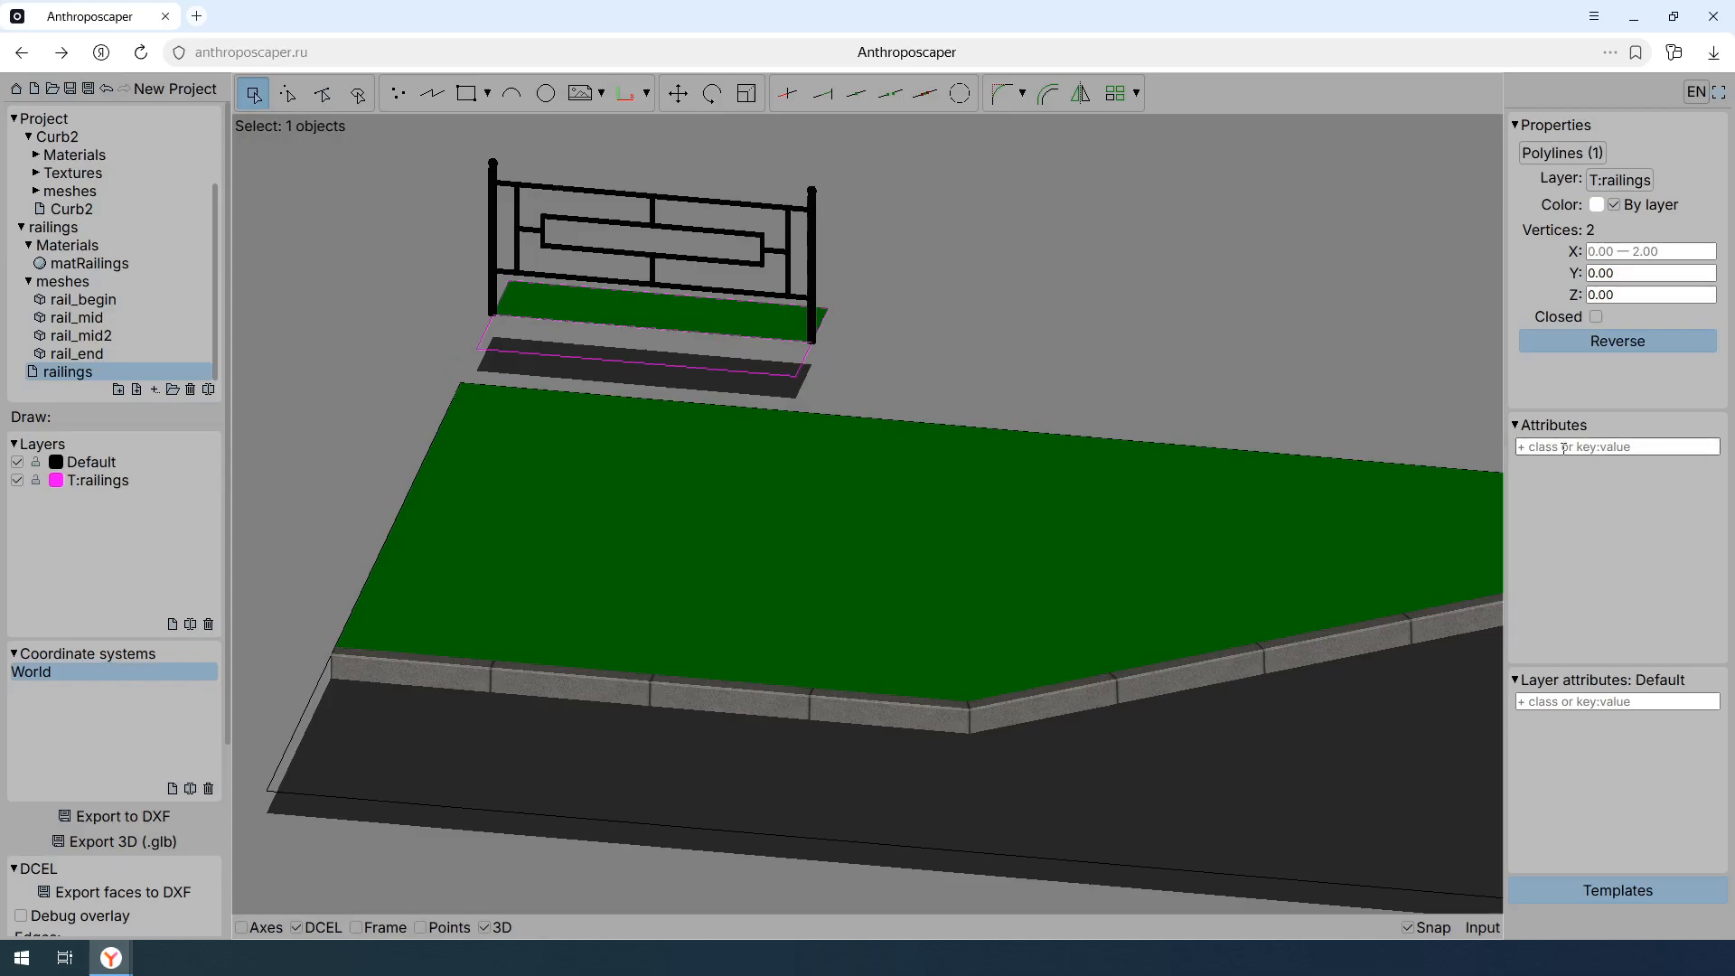
type("rail")
key("Return")
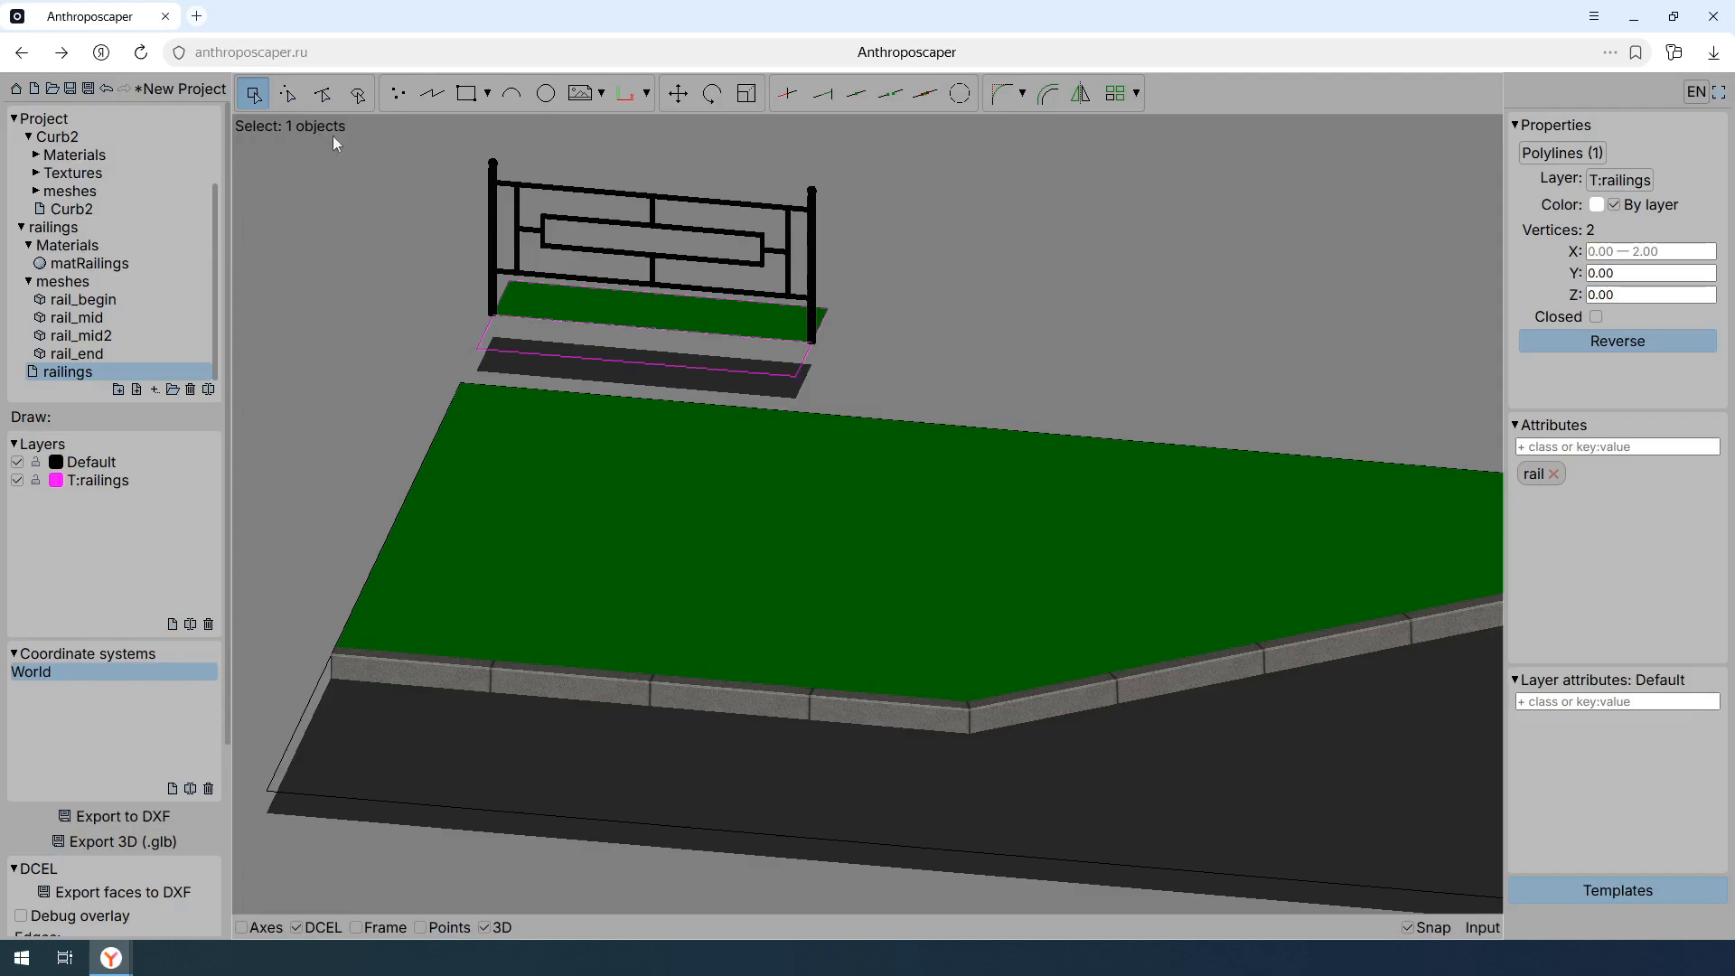
- Add the class rail to the straight grass-road edge segment of the main scene, from X 0.00 to 4.00
left_click(322, 93)
left_click(724, 707)
left_click(633, 639)
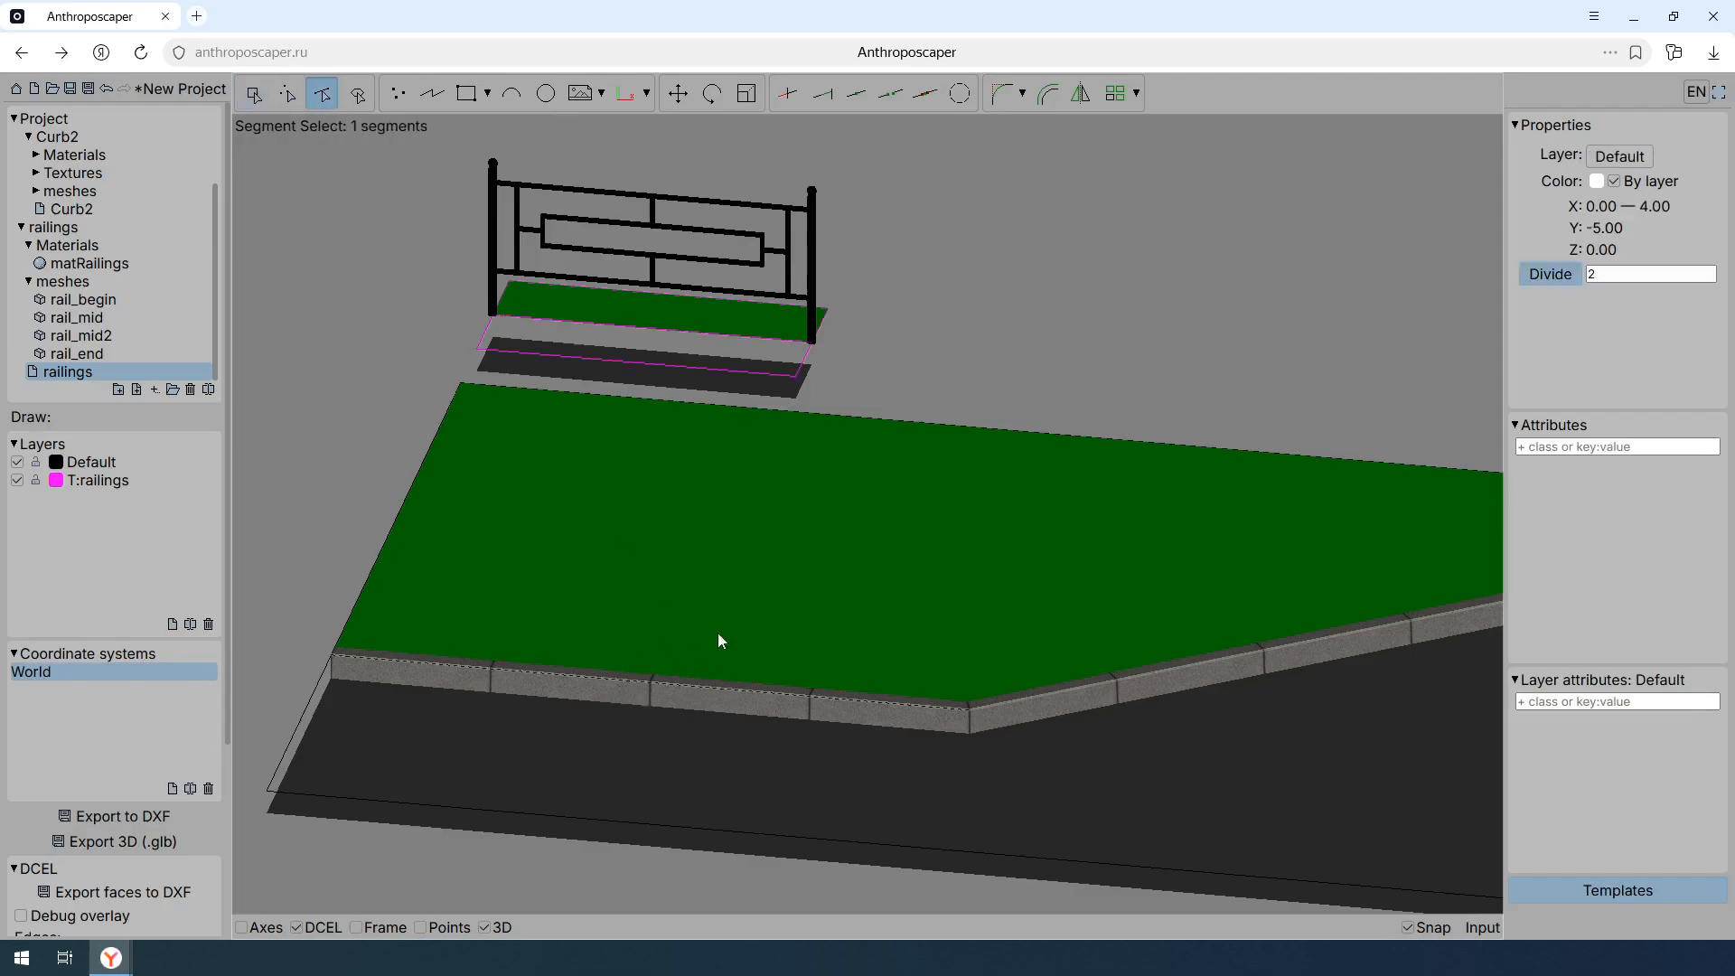
left_click(1583, 448)
type("rail")
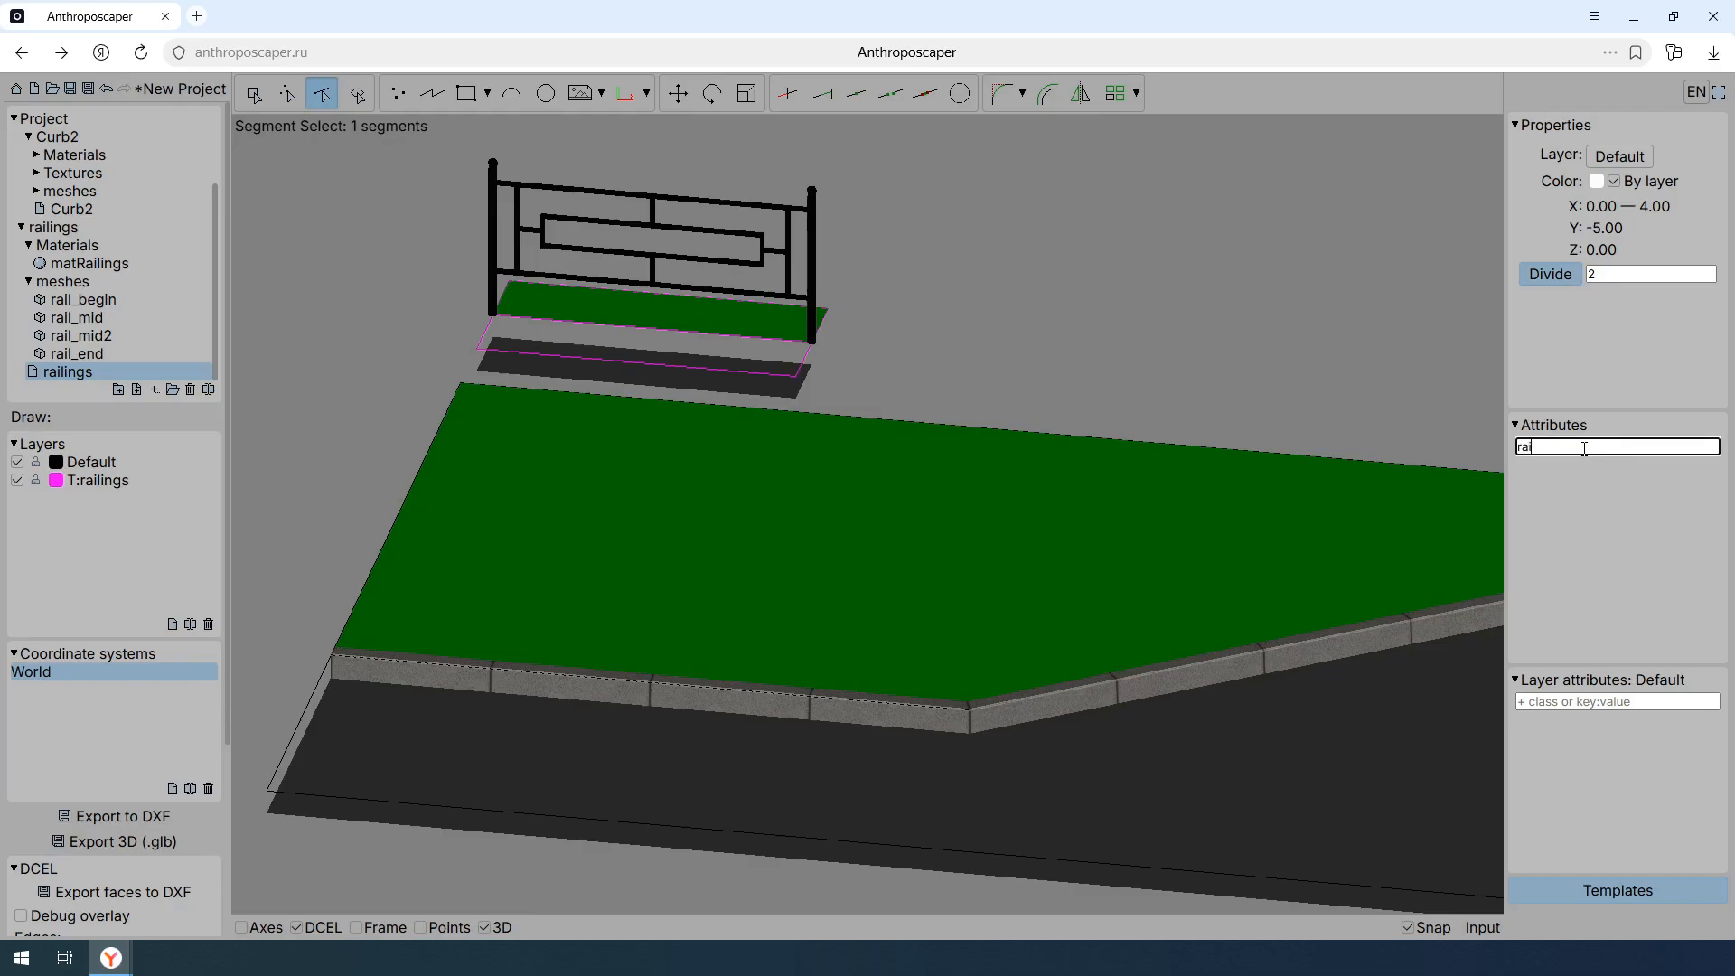
key("Return")
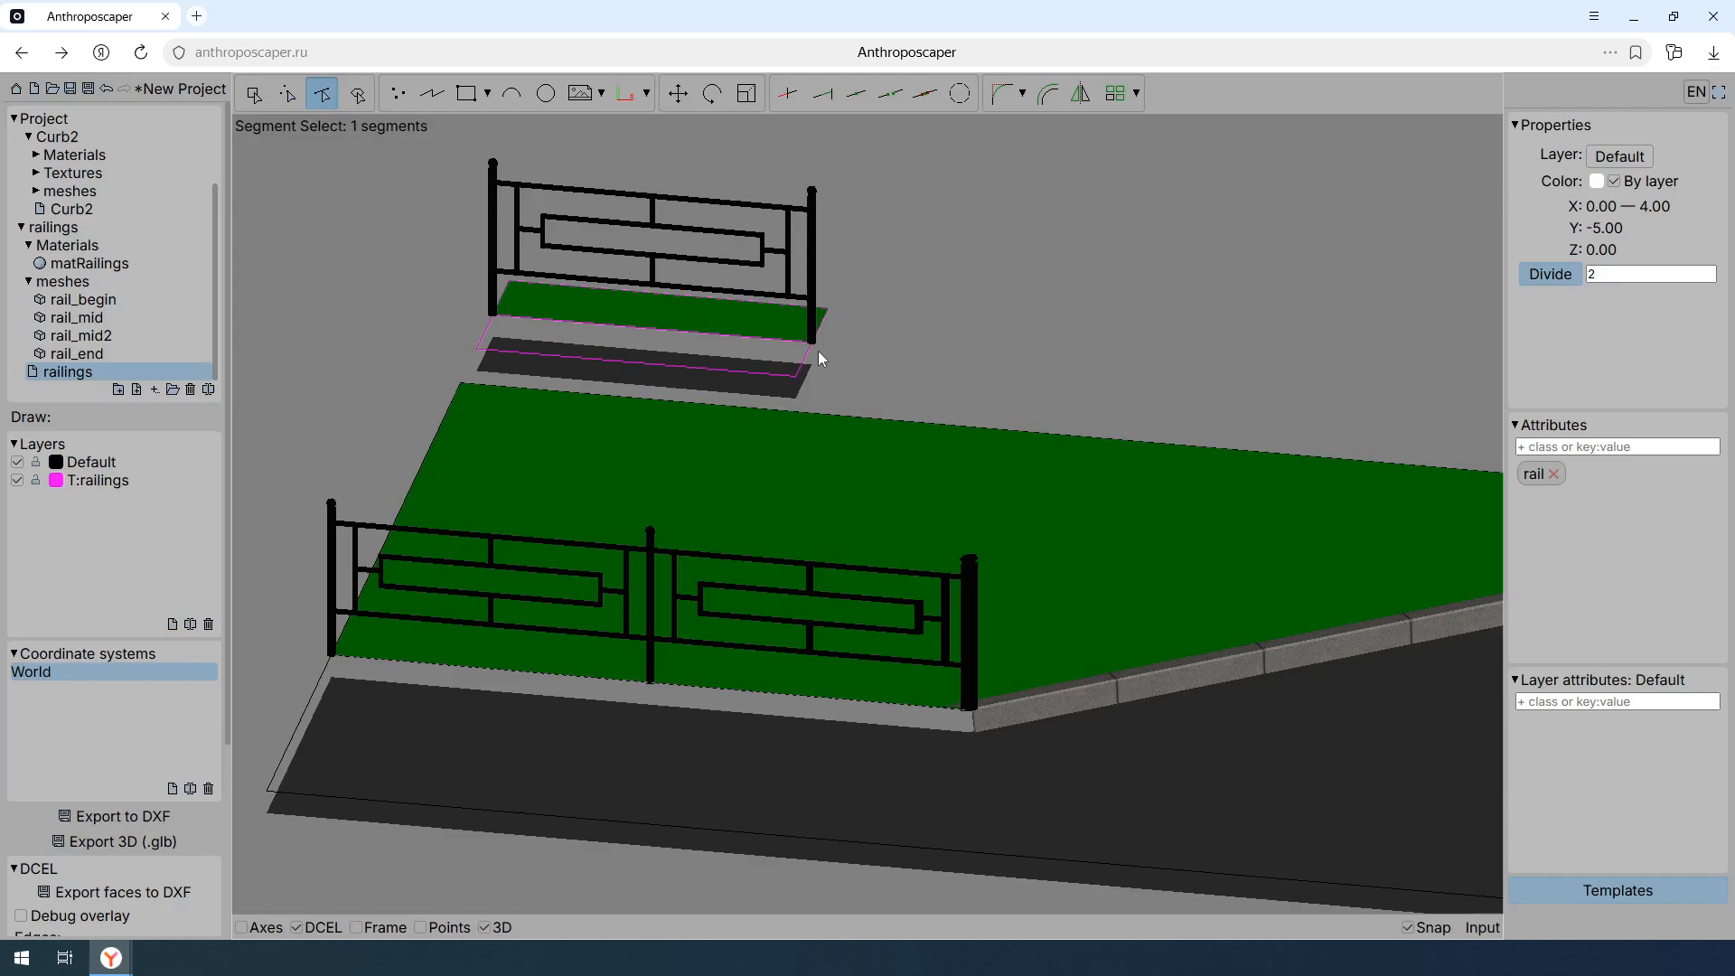
- Add the class overlay to the railings template's polyline so the railing is placed over the curb
left_click(750, 352)
left_click(723, 322)
left_click(253, 93)
left_click(713, 345)
left_click(977, 356)
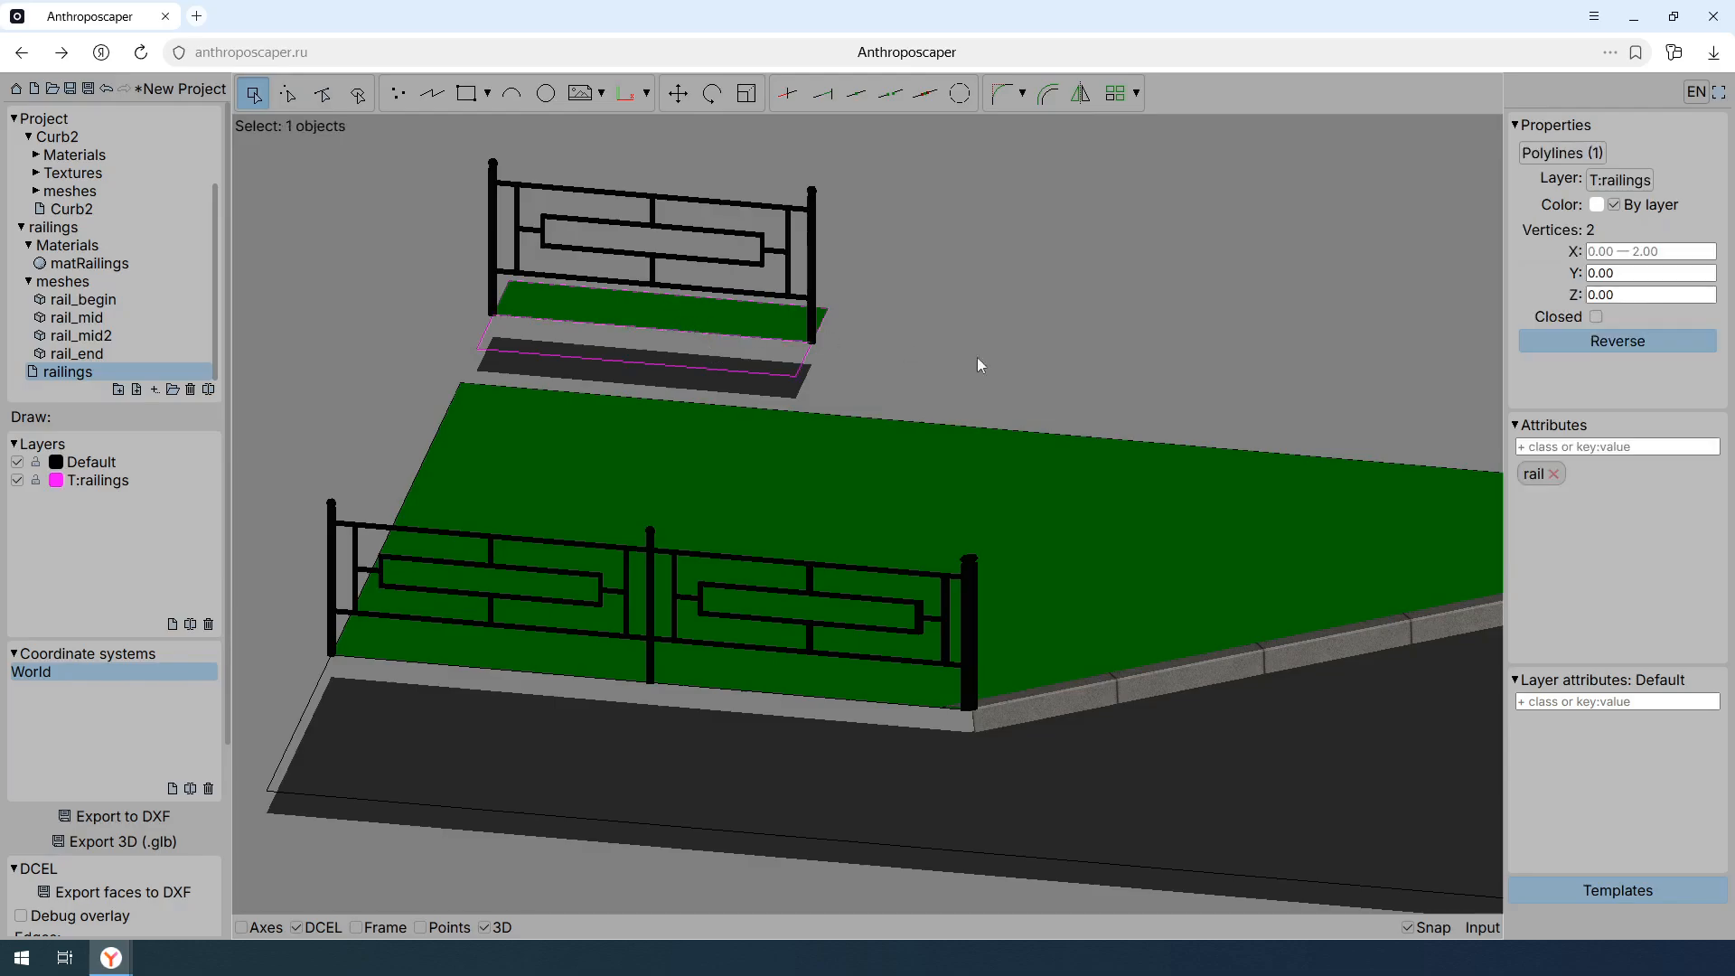
left_click(1572, 447)
type("overlay")
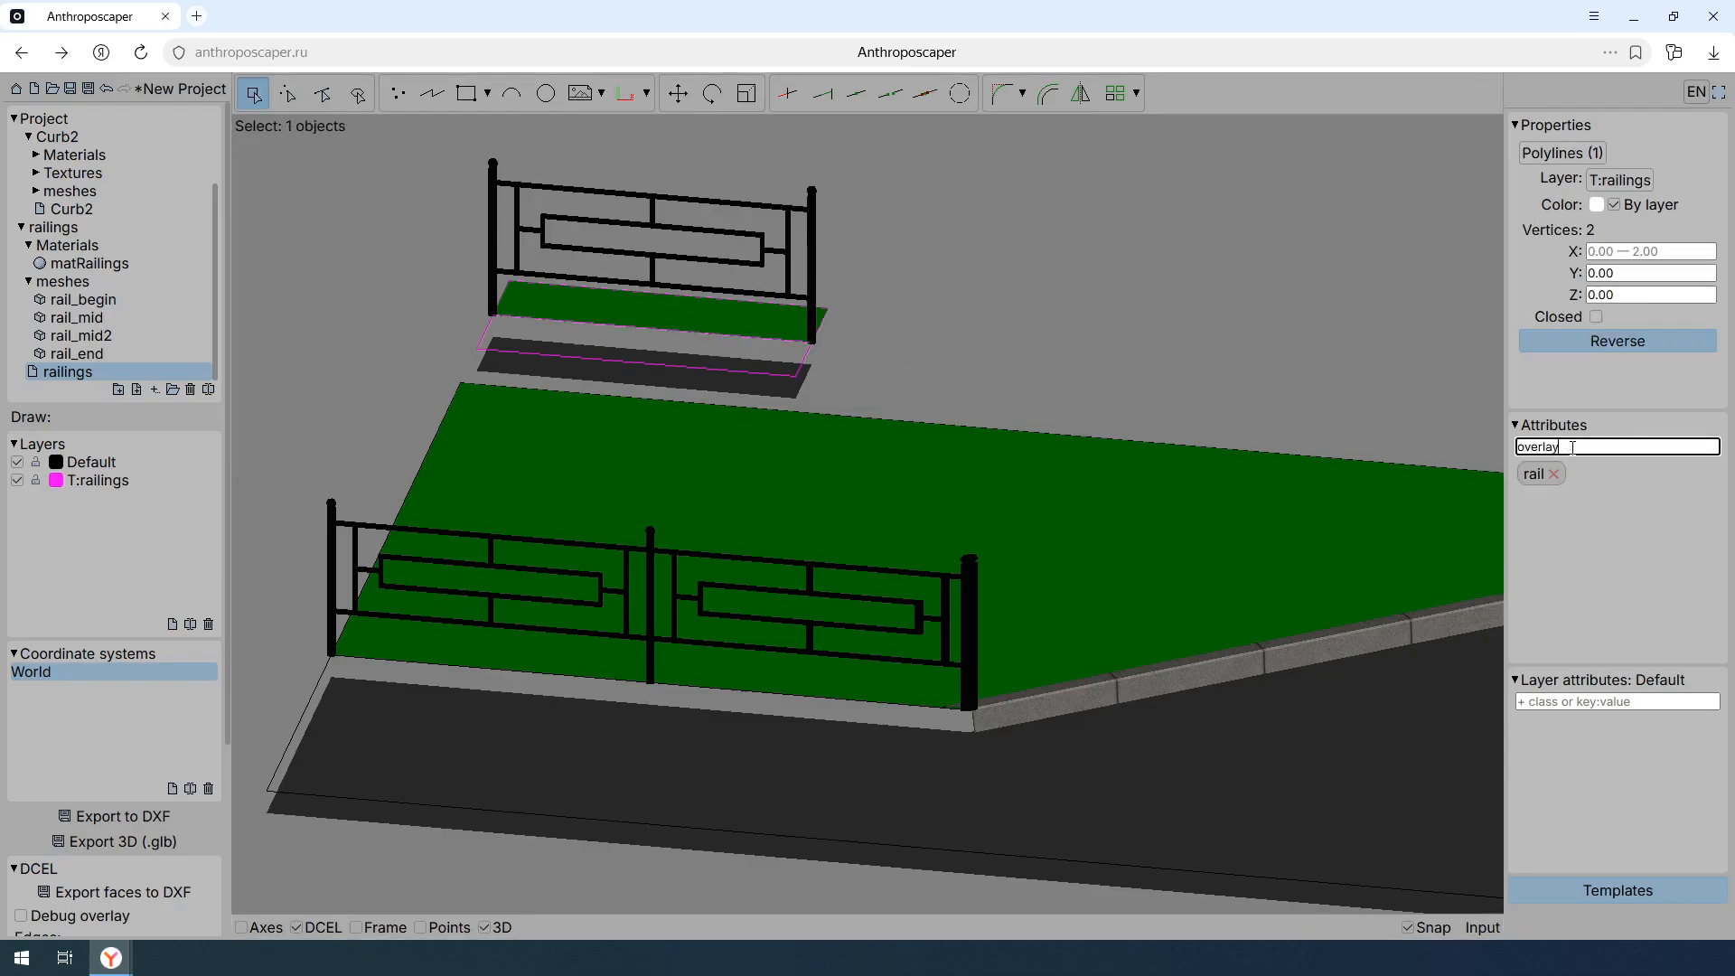
key("Return")
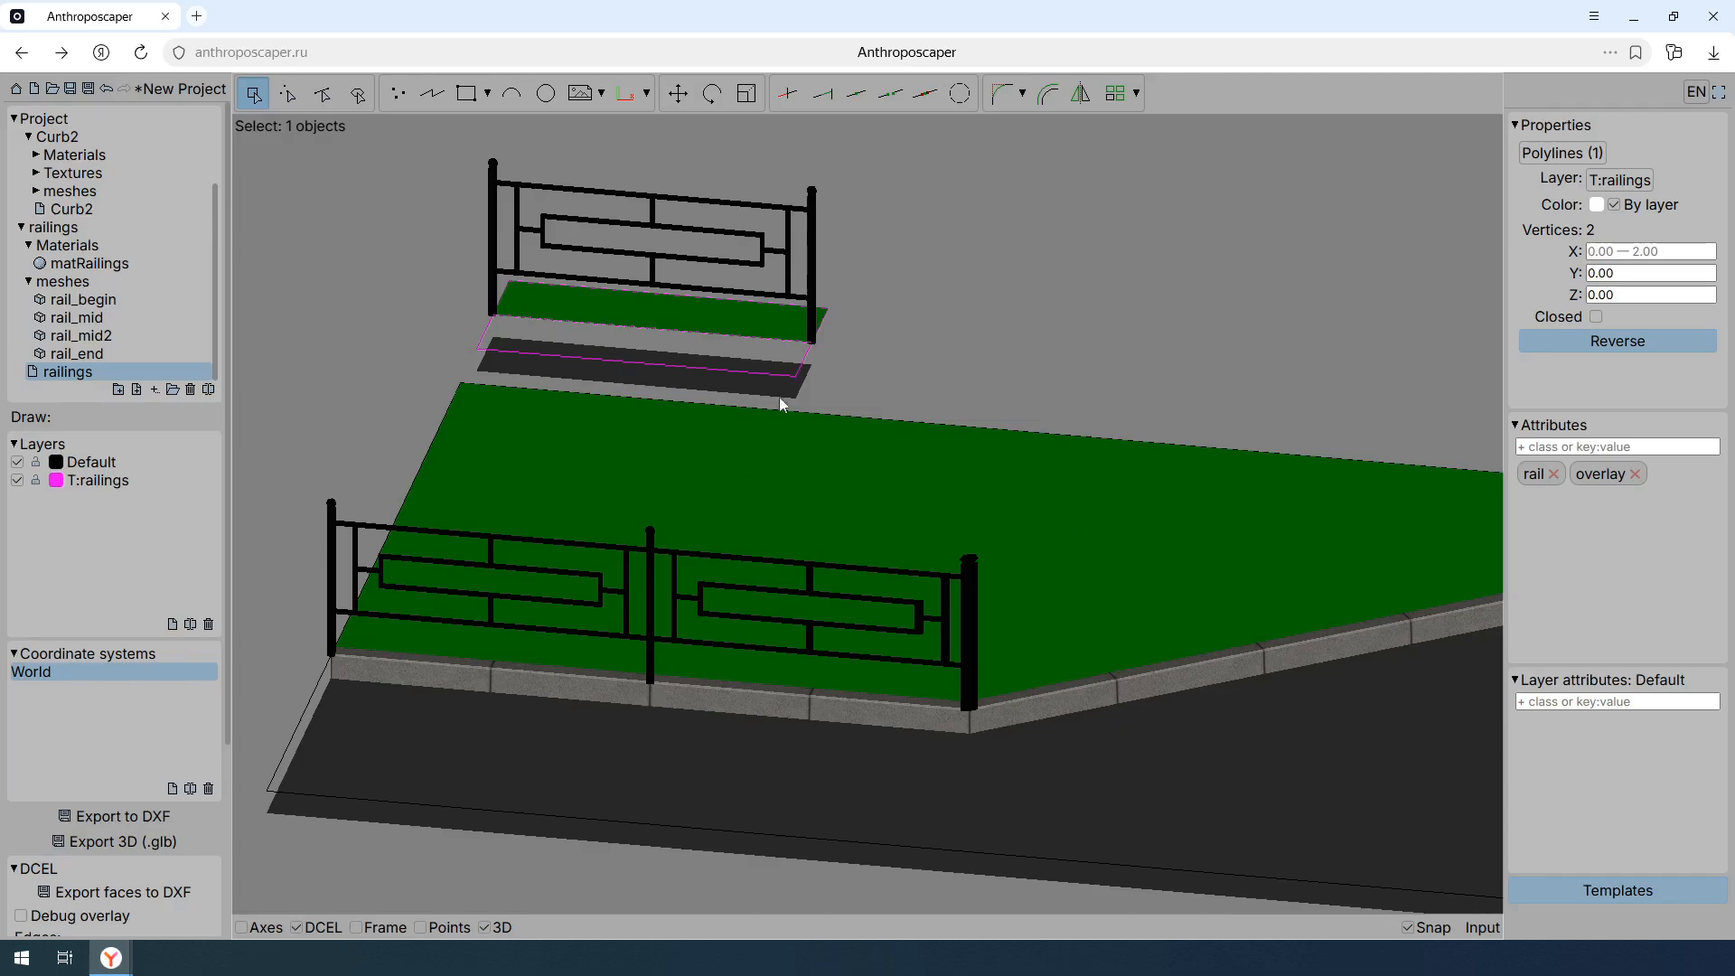
- Add the attribute n:1 to the railings template's polyline
left_click(1625, 444)
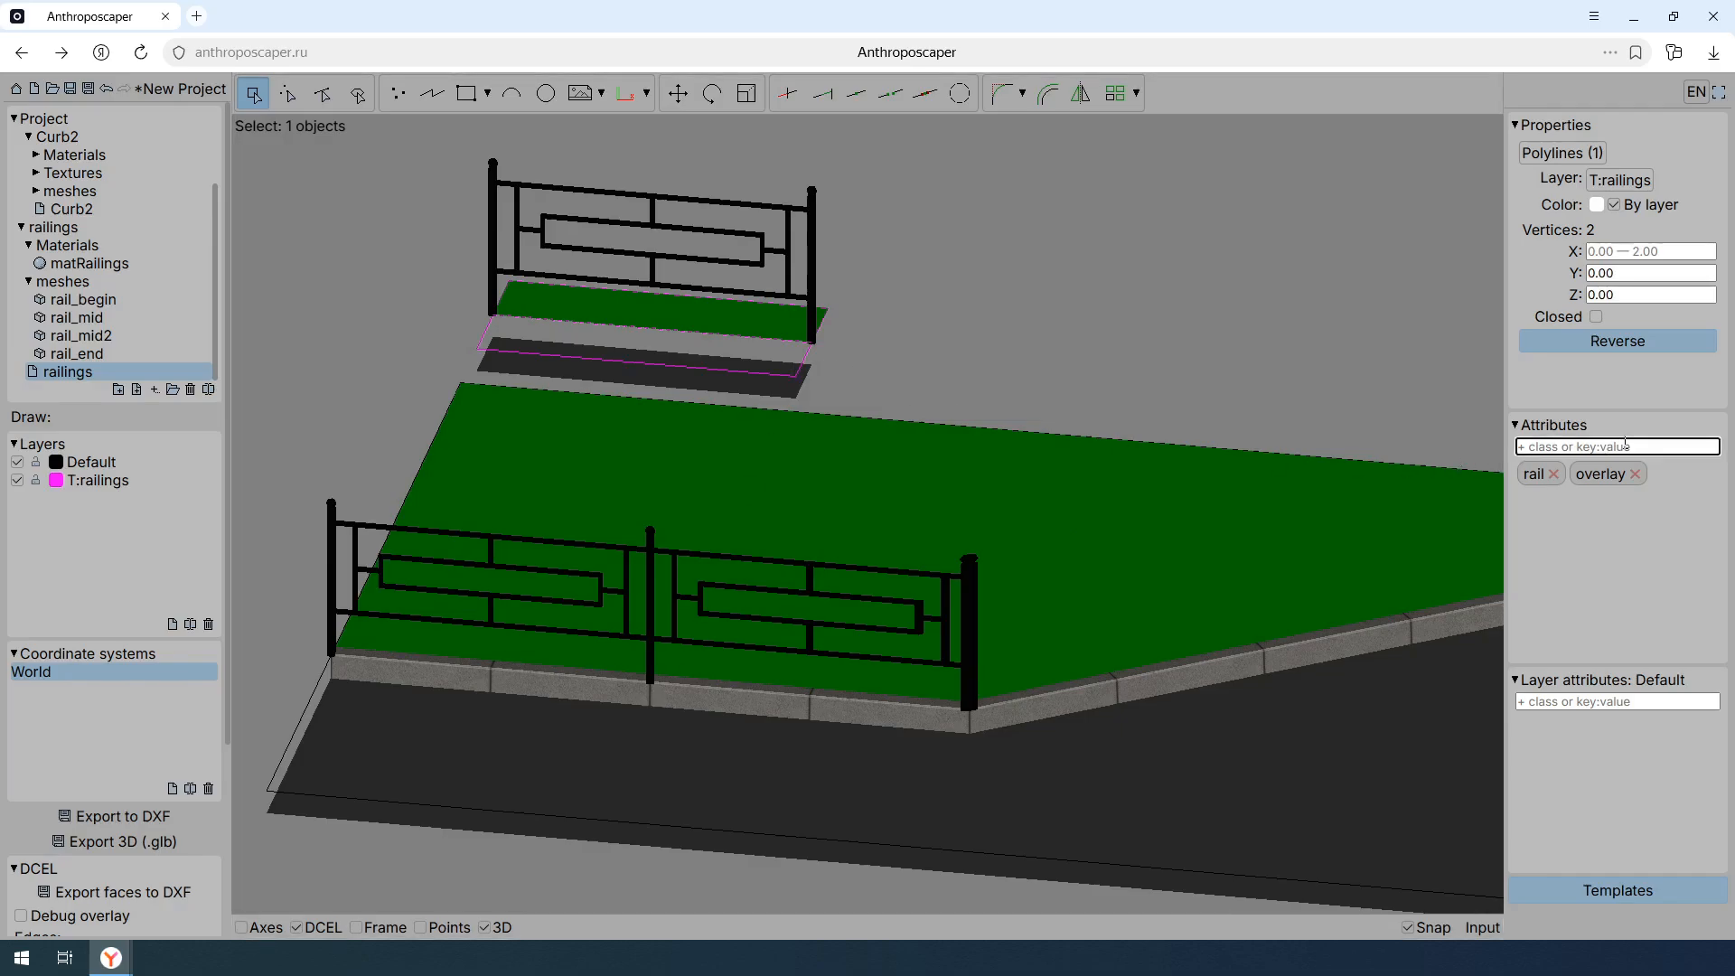
type("n:1")
key("Return")
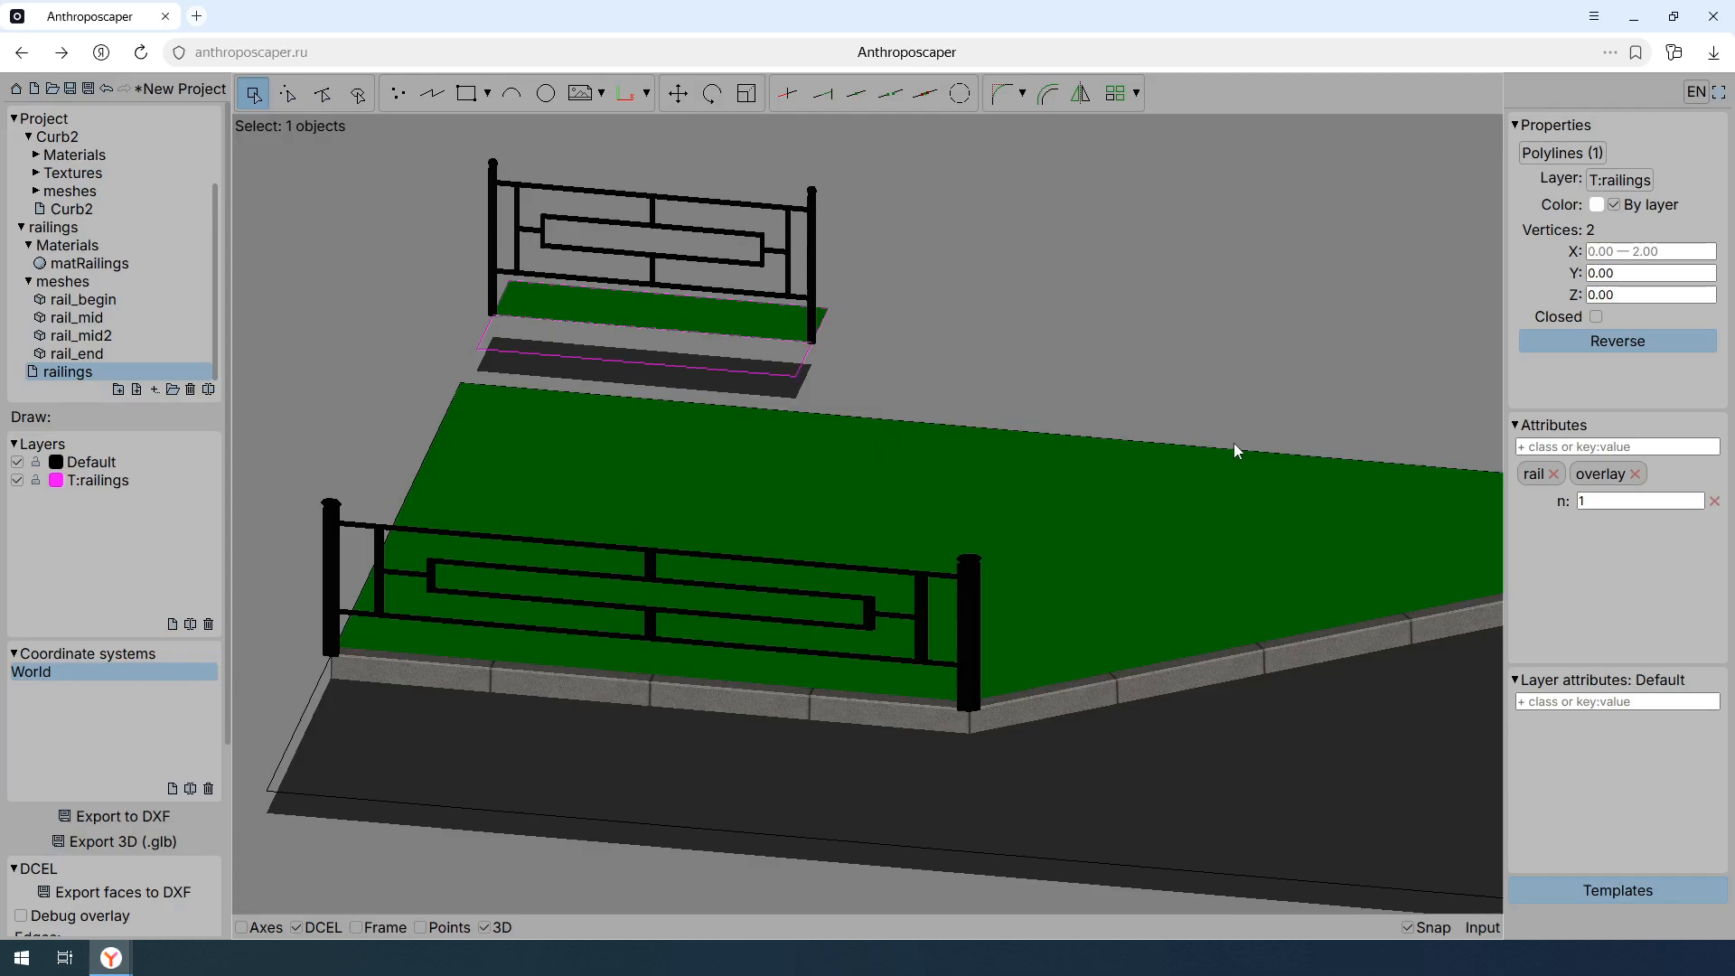
- Add the attribute snap:begin to the left post mesh of the template railing
left_click(496, 170)
left_click(1616, 447)
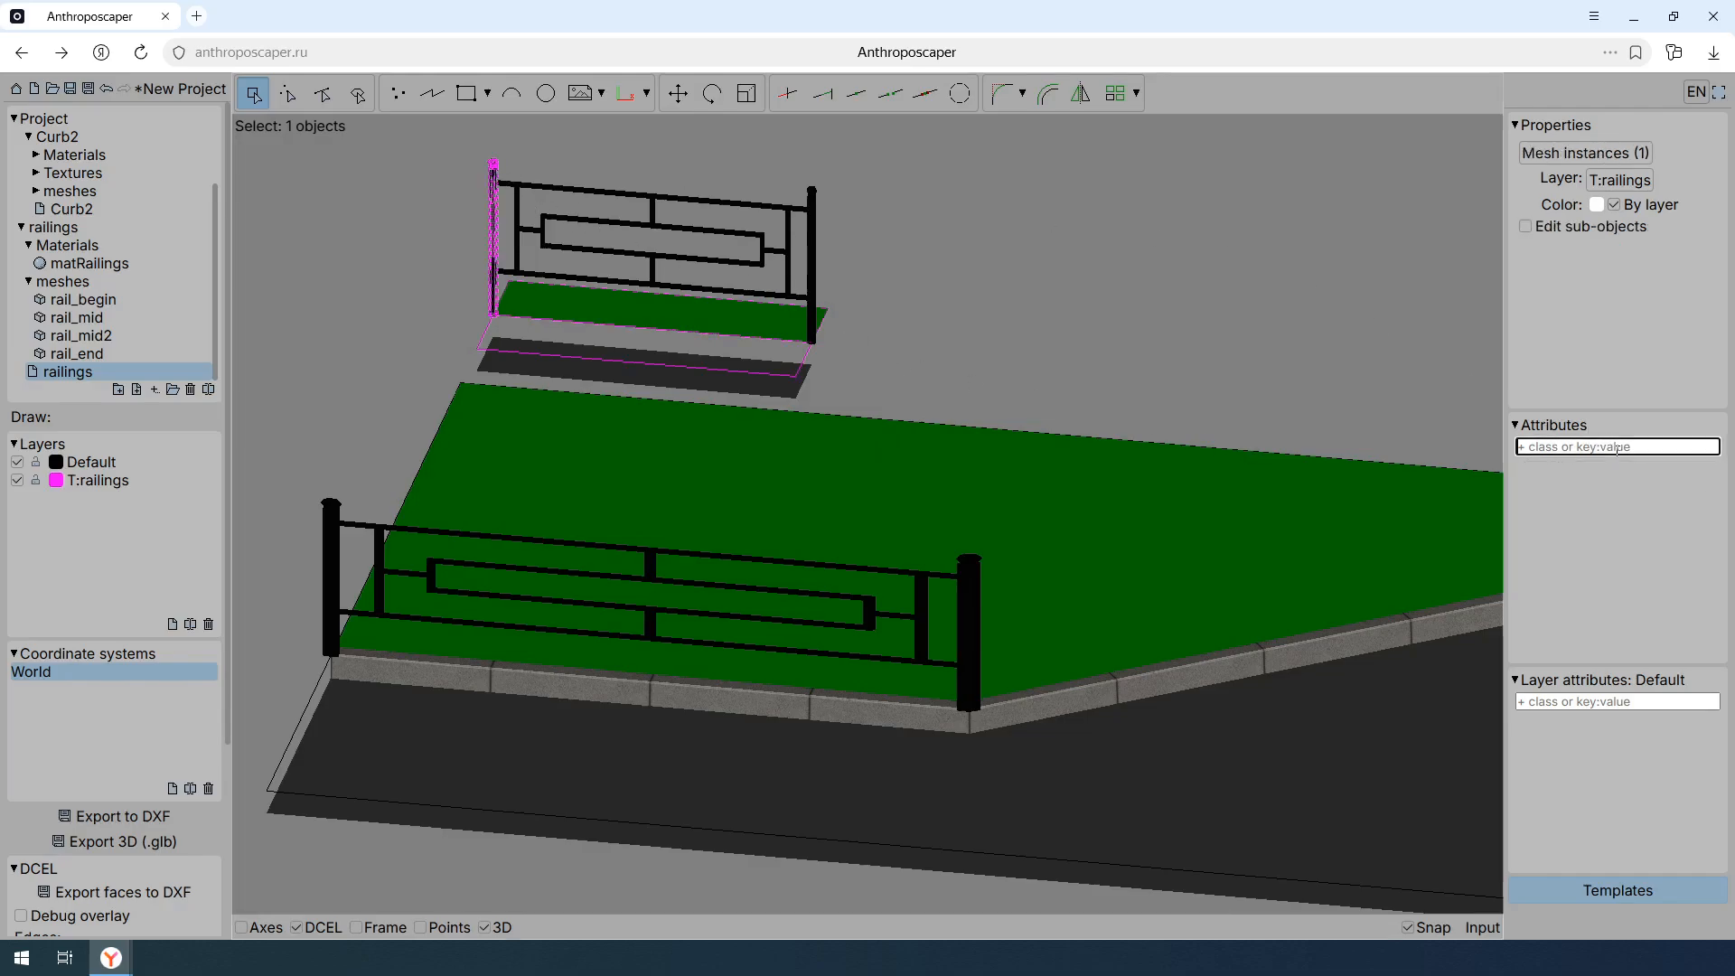
type("snap")
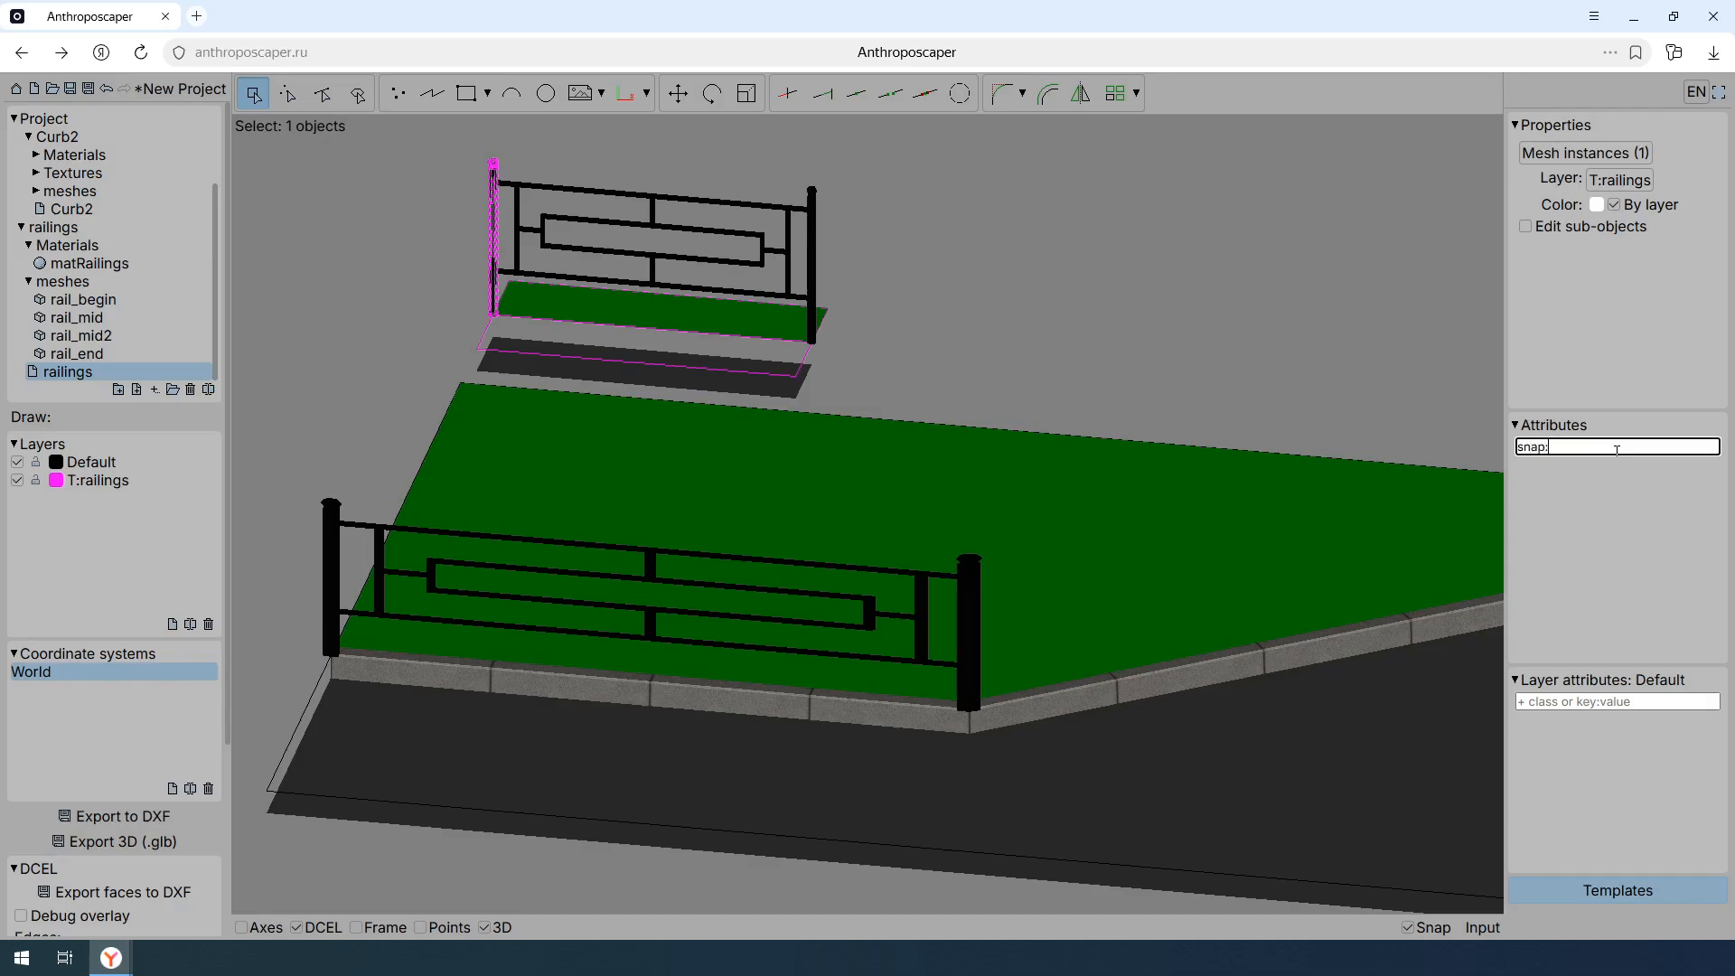
type(":begin")
key("Return")
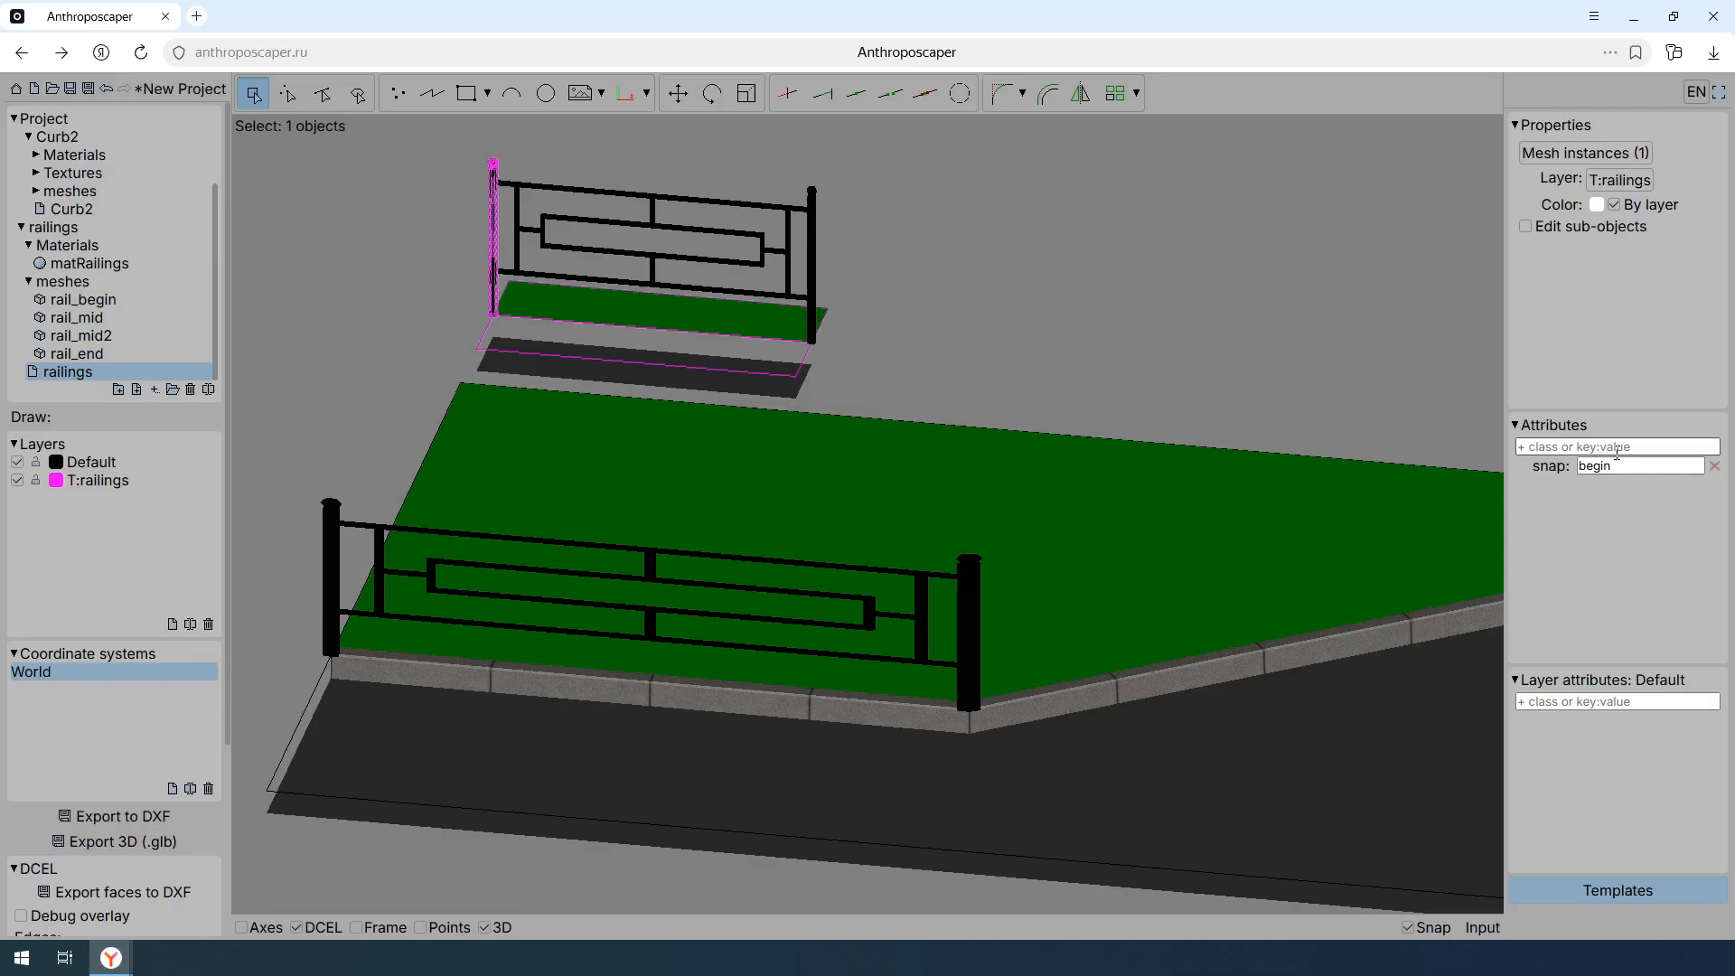
- Add the attribute snap:end to the right post mesh of the template railing
left_click(813, 257)
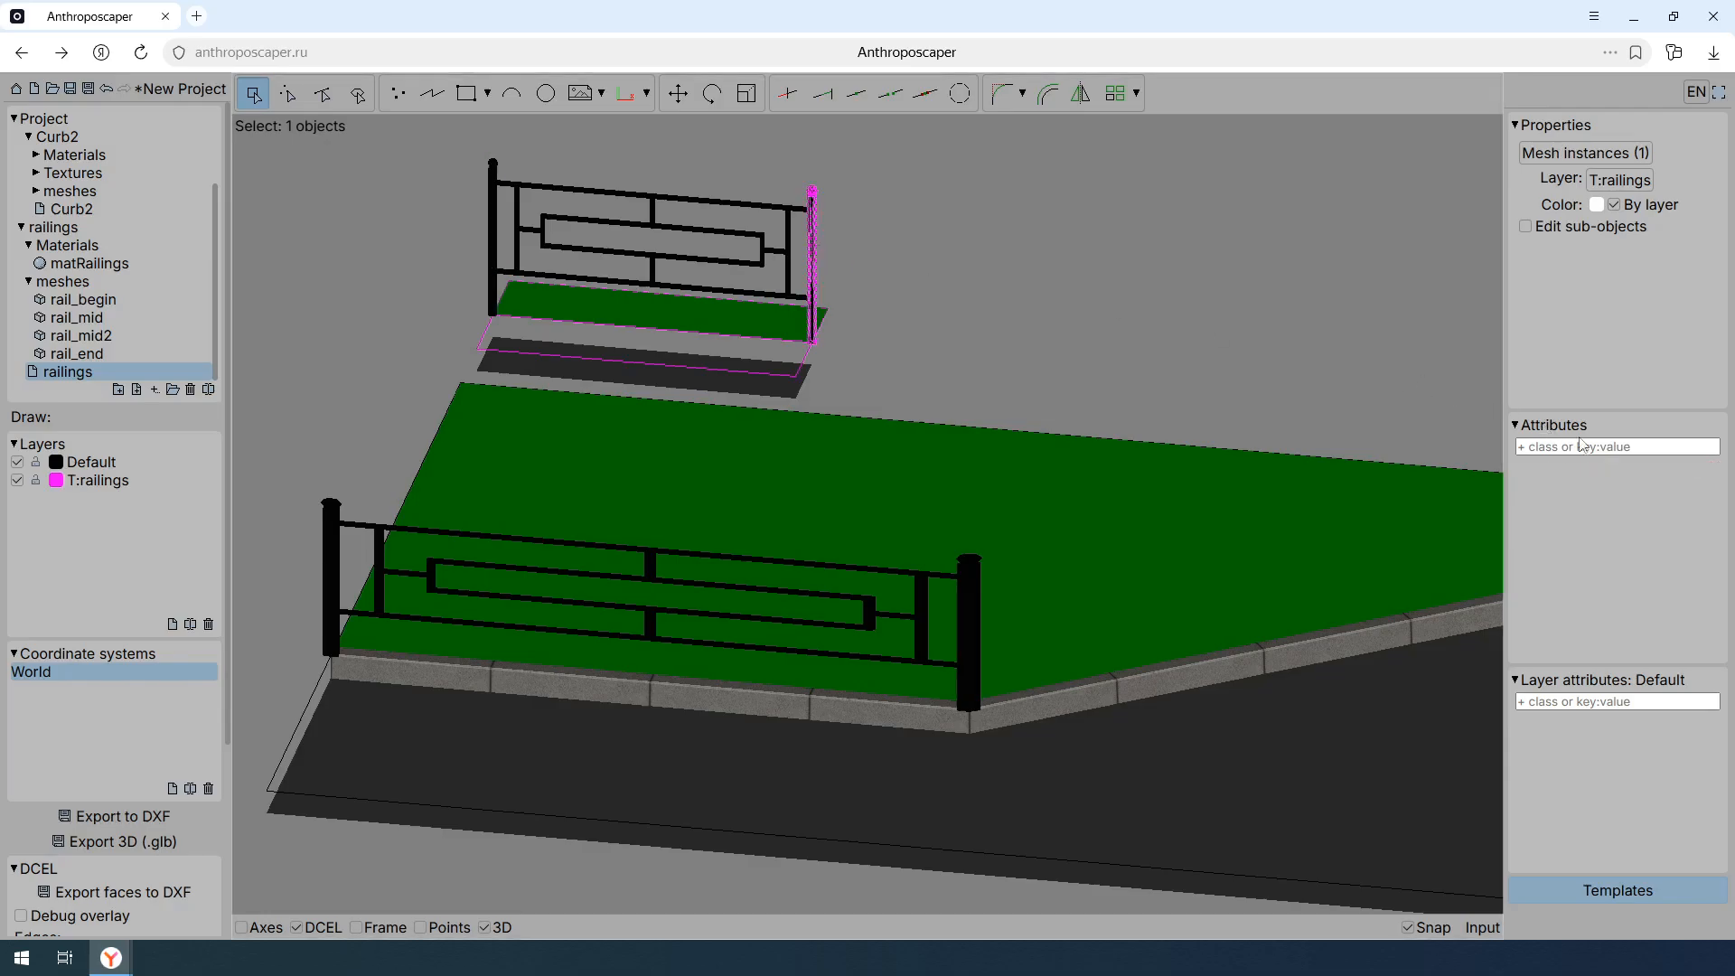
left_click(1604, 445)
type("snap")
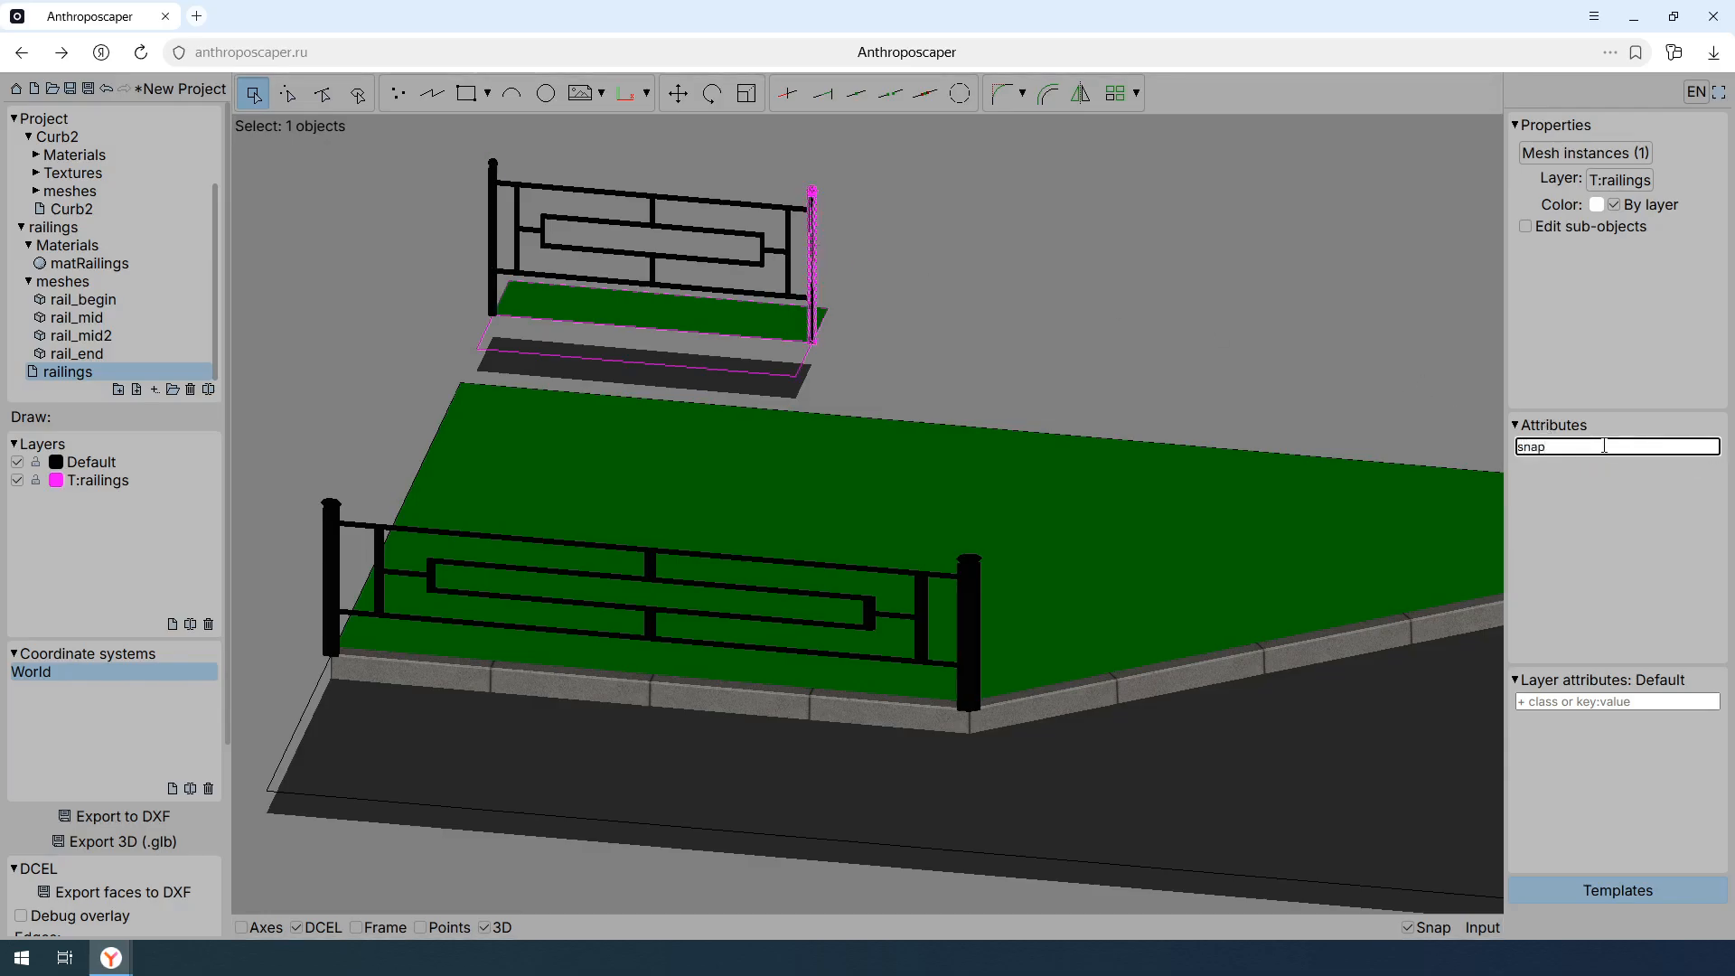
type(": end")
key("Return")
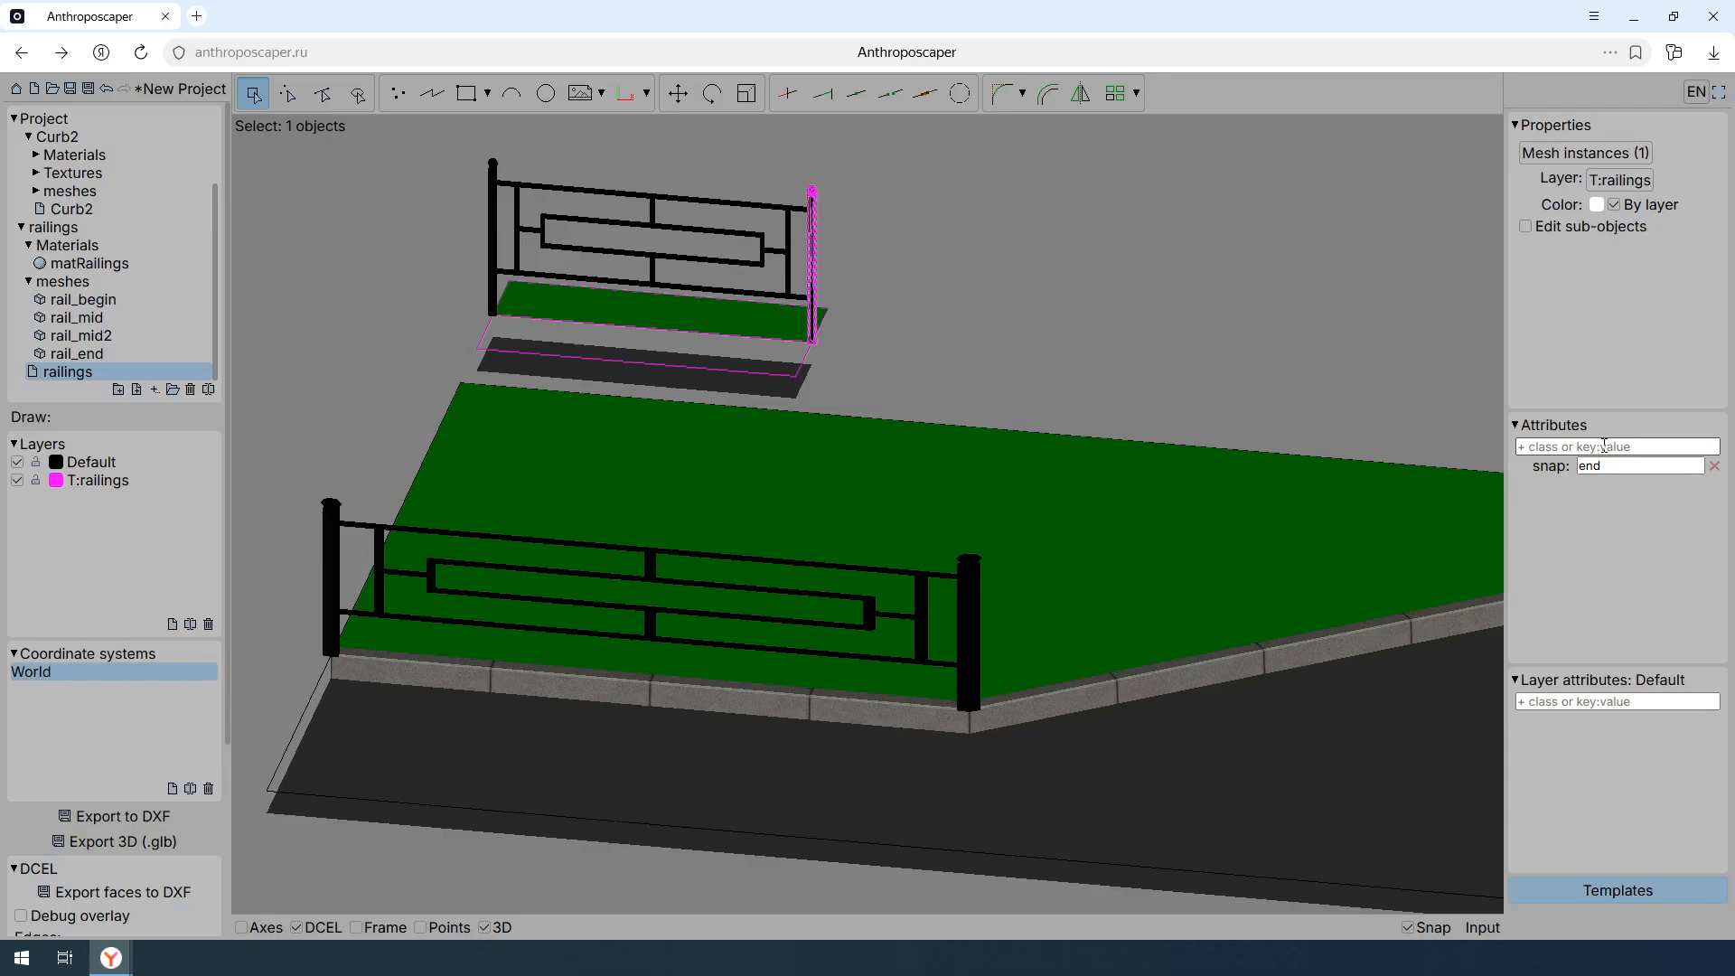
- Add the class snap to the patterned middle section mesh of the template railing
left_click(722, 237)
left_click(1590, 446)
type("snap")
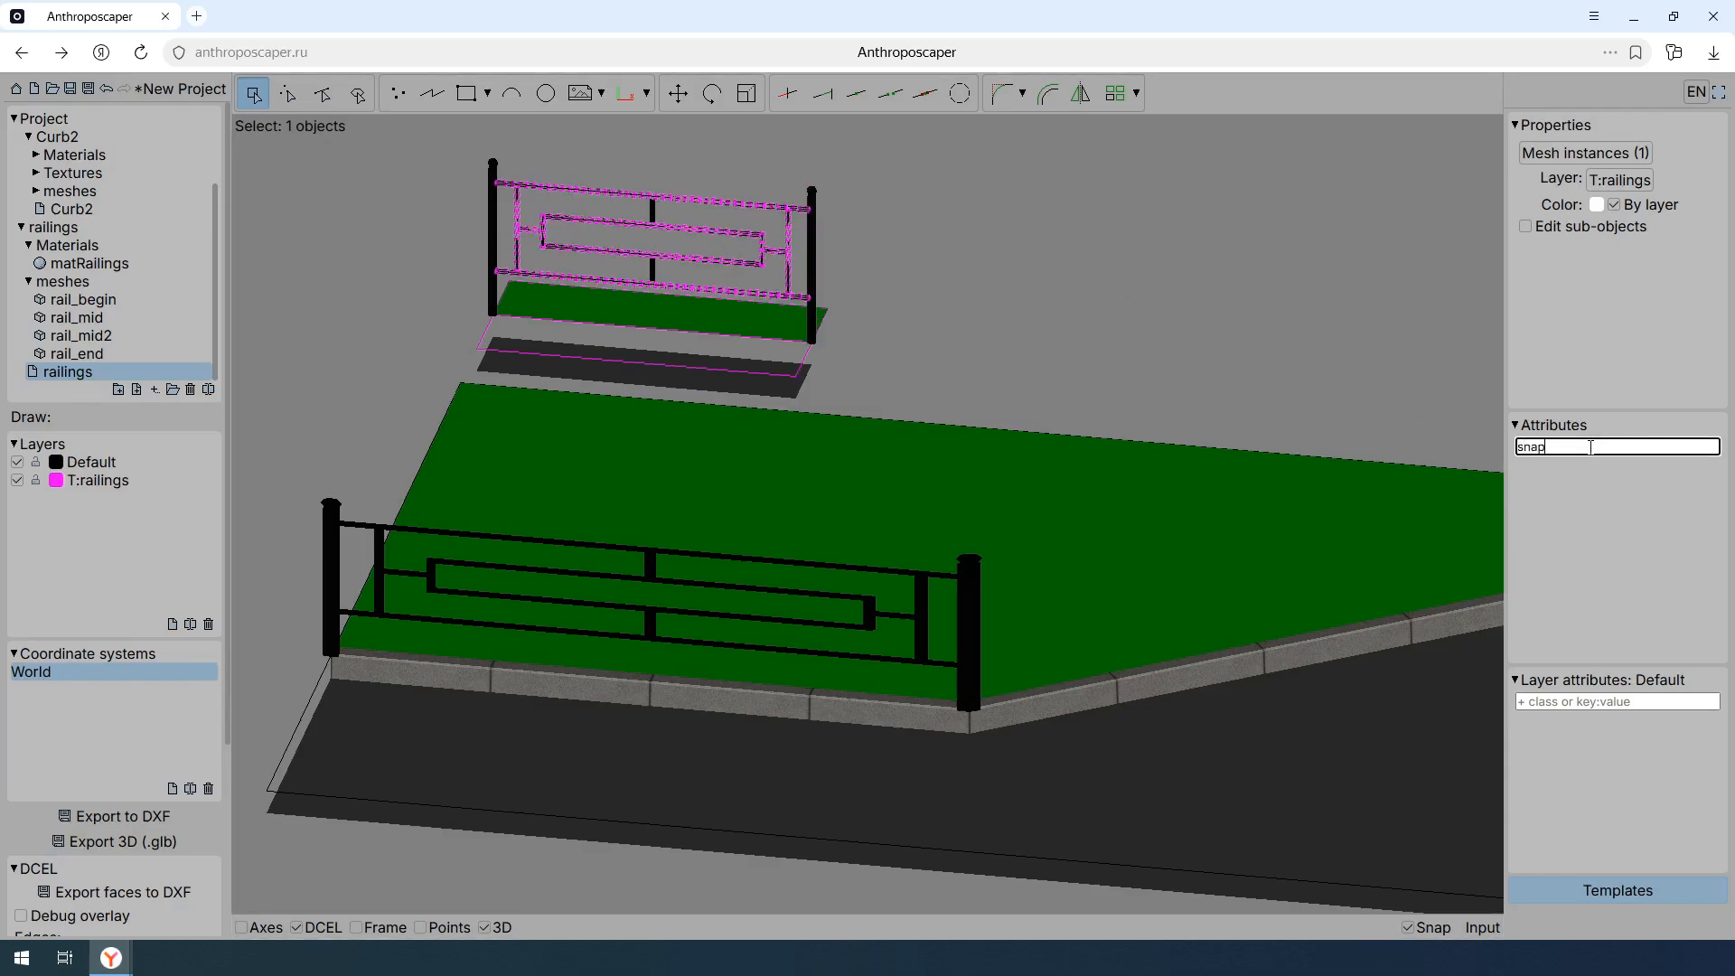
key("Return")
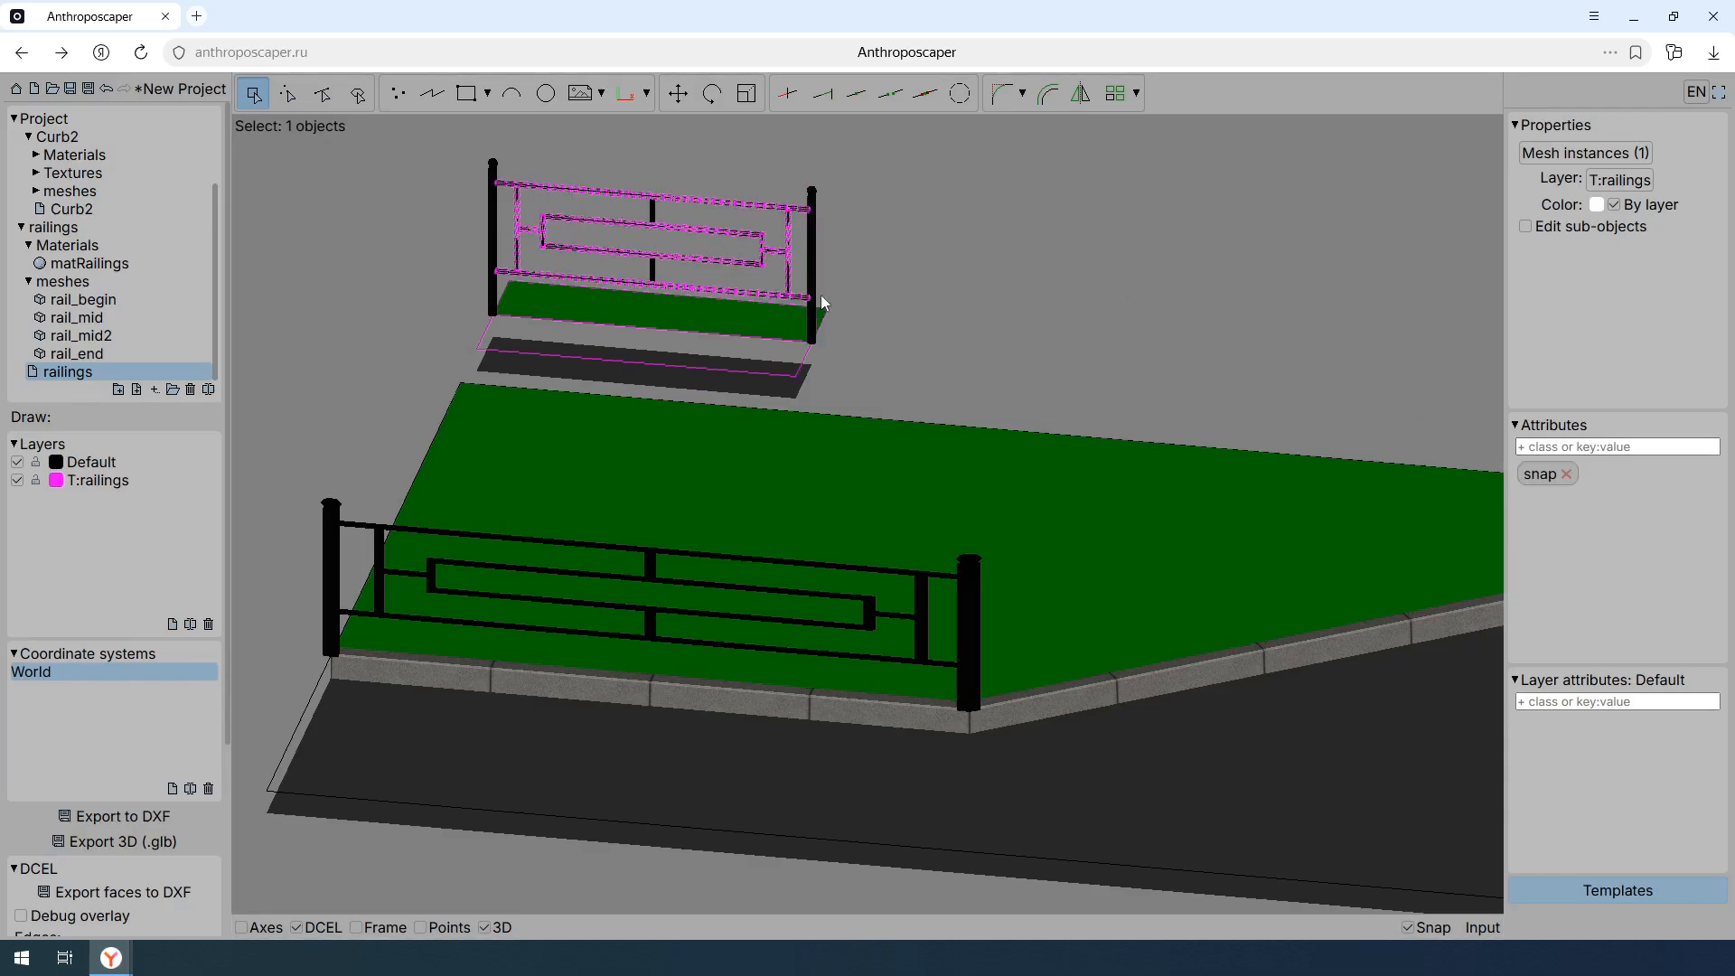
- Add the attribute snap:center to the small central connector mesh of the template railing
left_click(652, 219)
left_click(1632, 447)
type("snap\"")
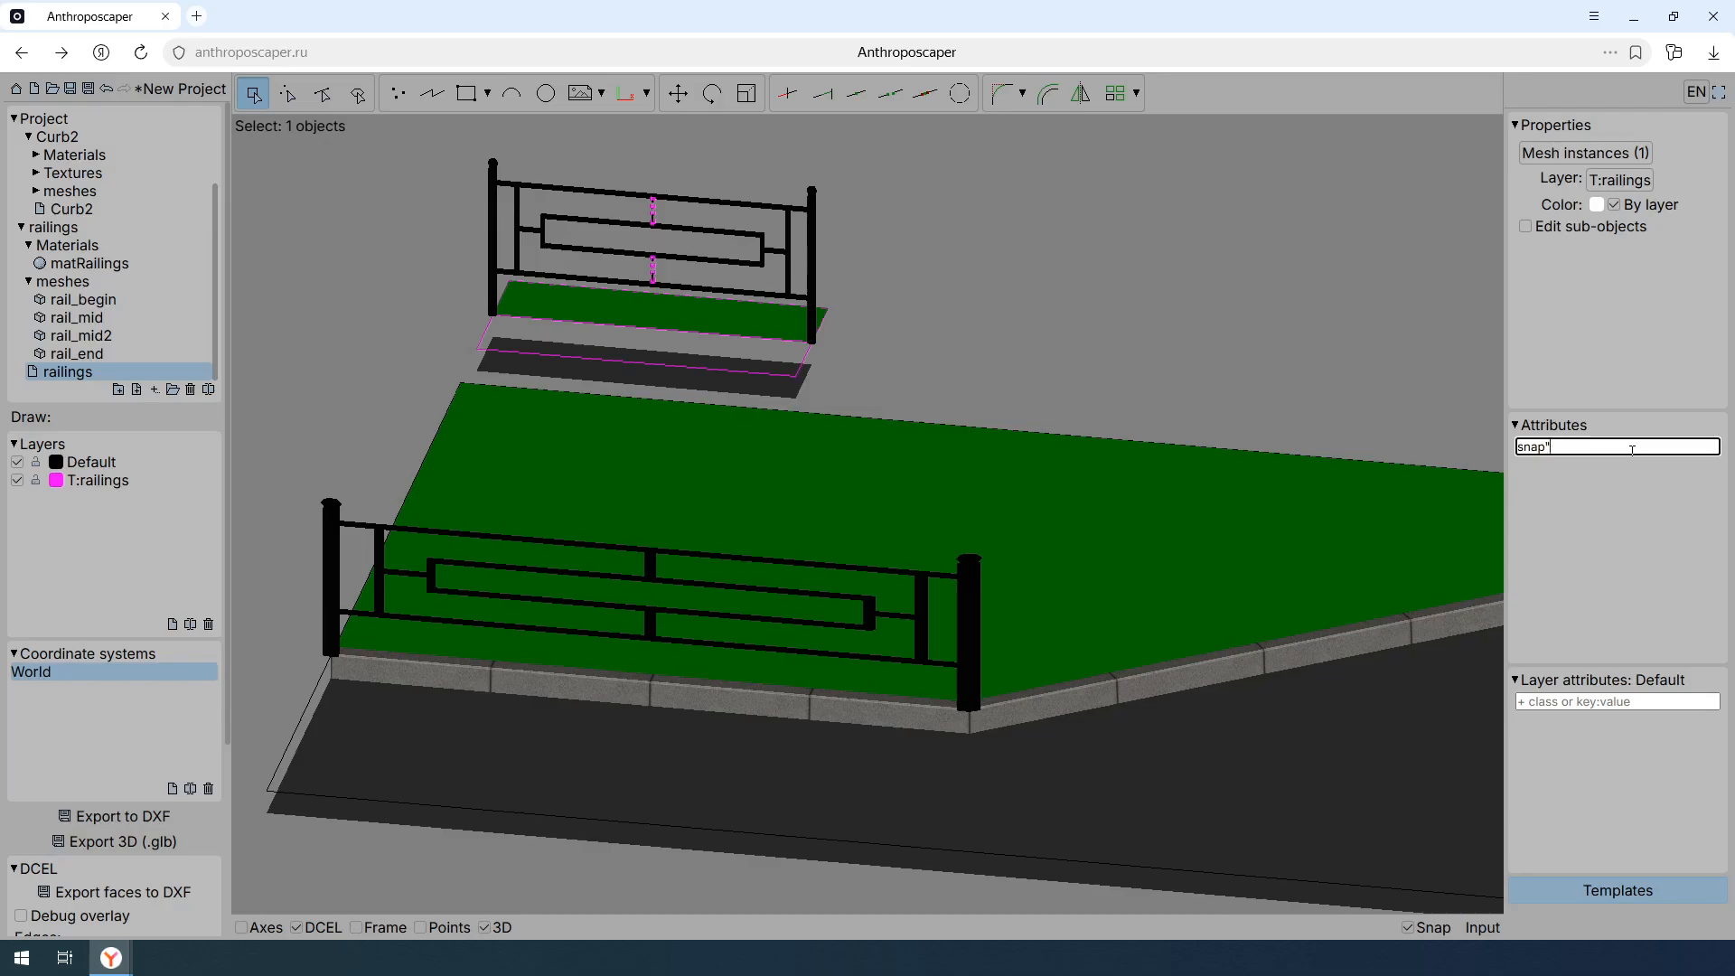
type(":center")
key("Return")
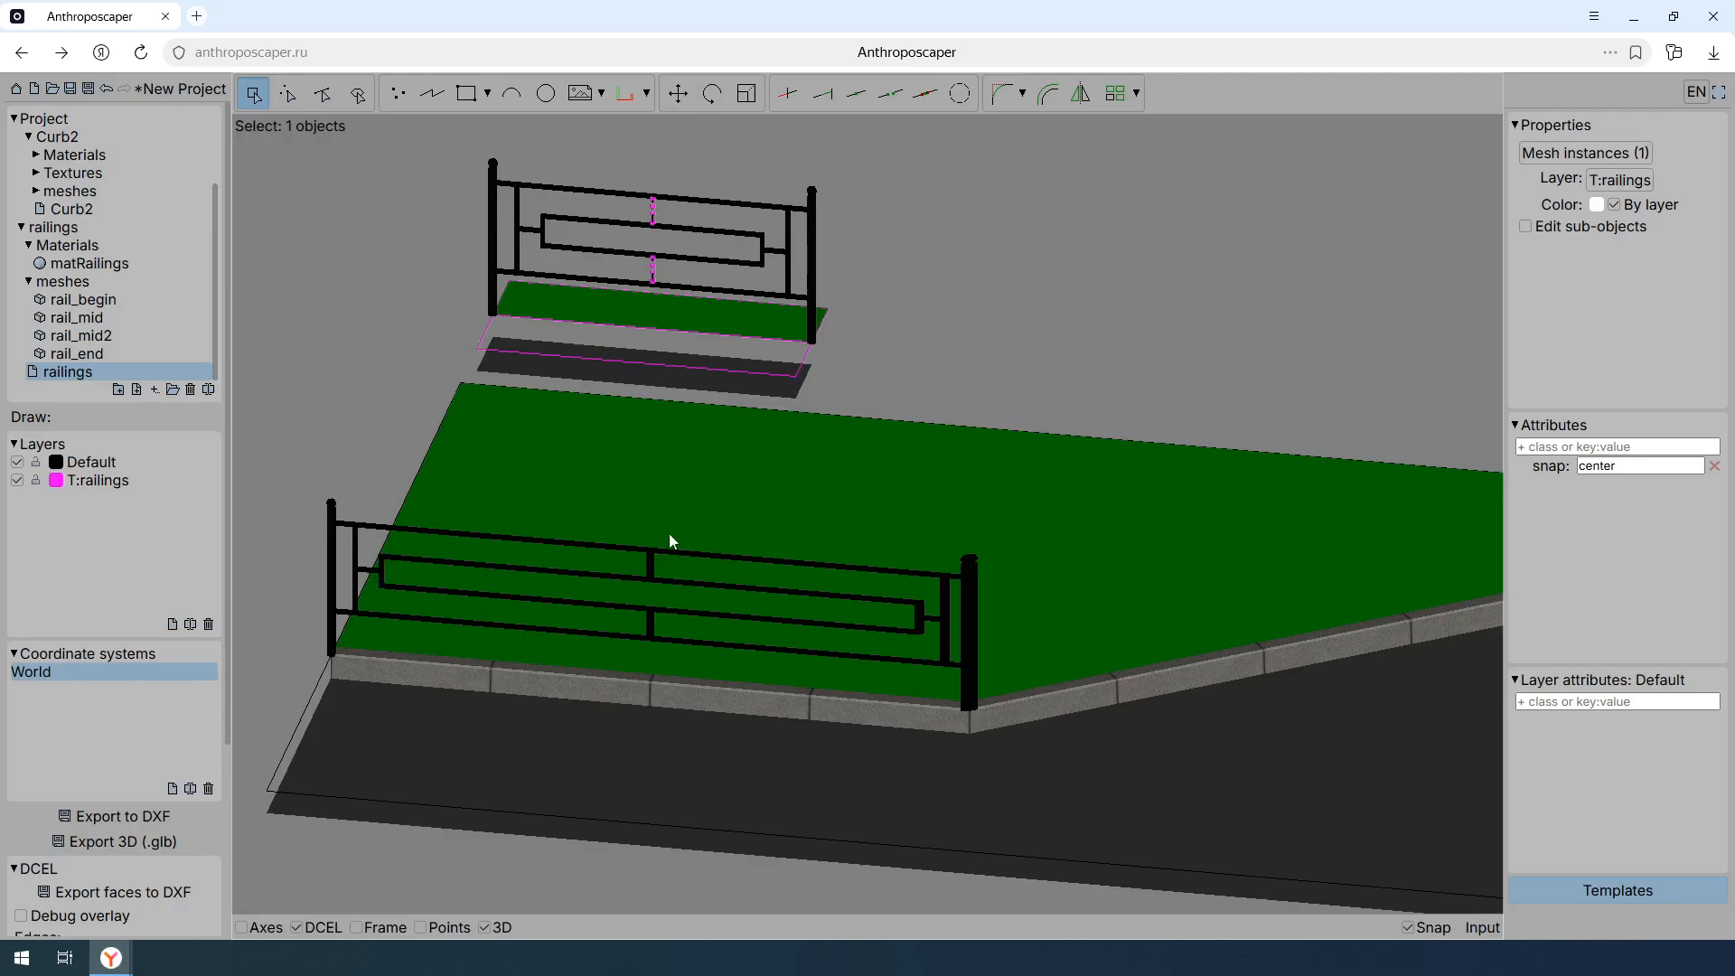
- Examine the railing's end post at the curb corner from above, with the wireframe toggled on and off
middle_click_drag(723, 615, 968, 558)
scroll(968, 559, "up", 7)
scroll(831, 535, "up", 2)
middle_click_drag(1180, 616, 840, 565)
key("f")
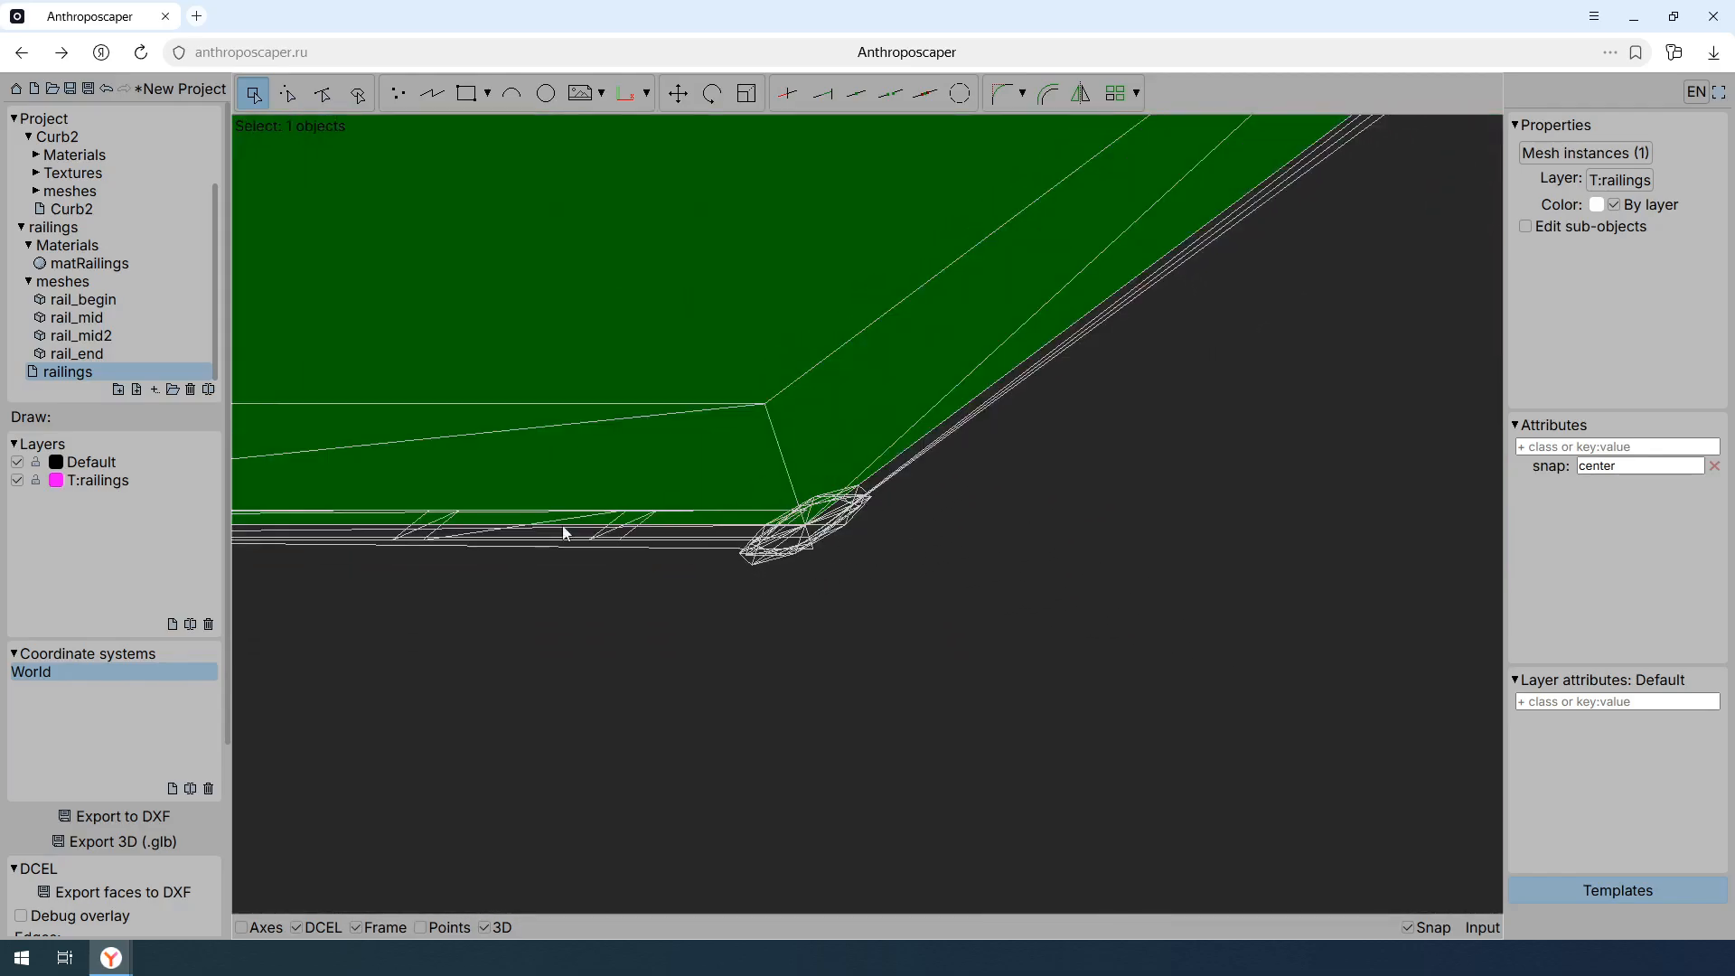
key("f")
scroll(1019, 637, "down", 6)
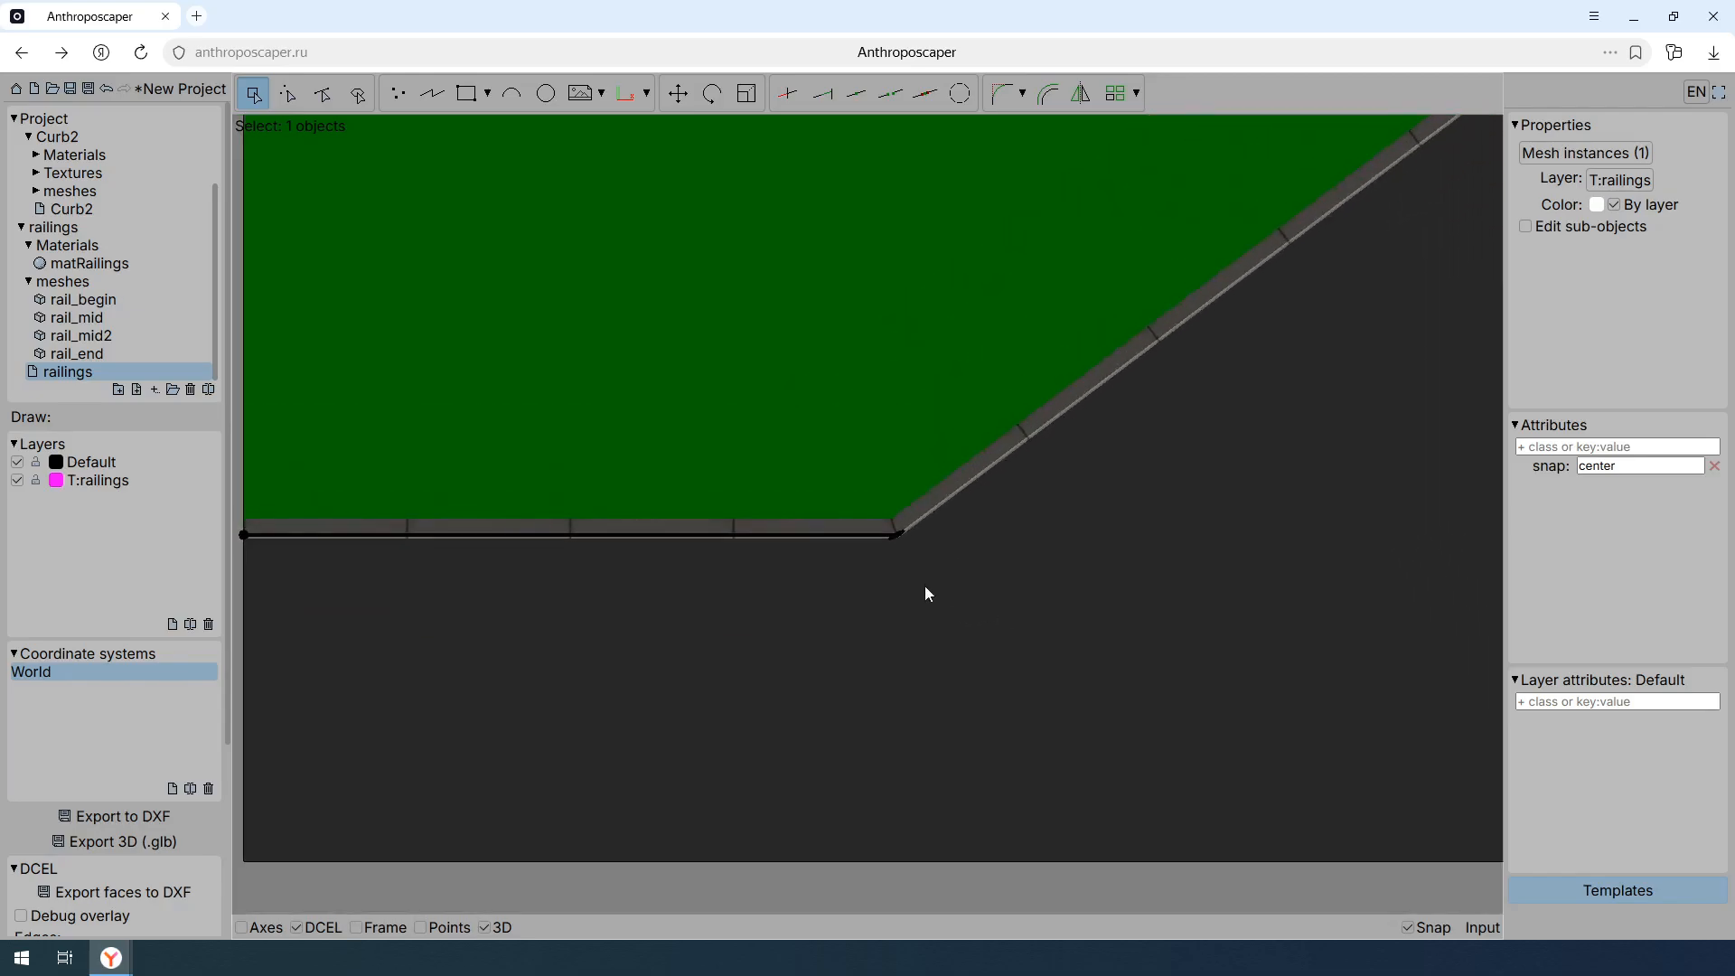
middle_click_drag(925, 593, 876, 344)
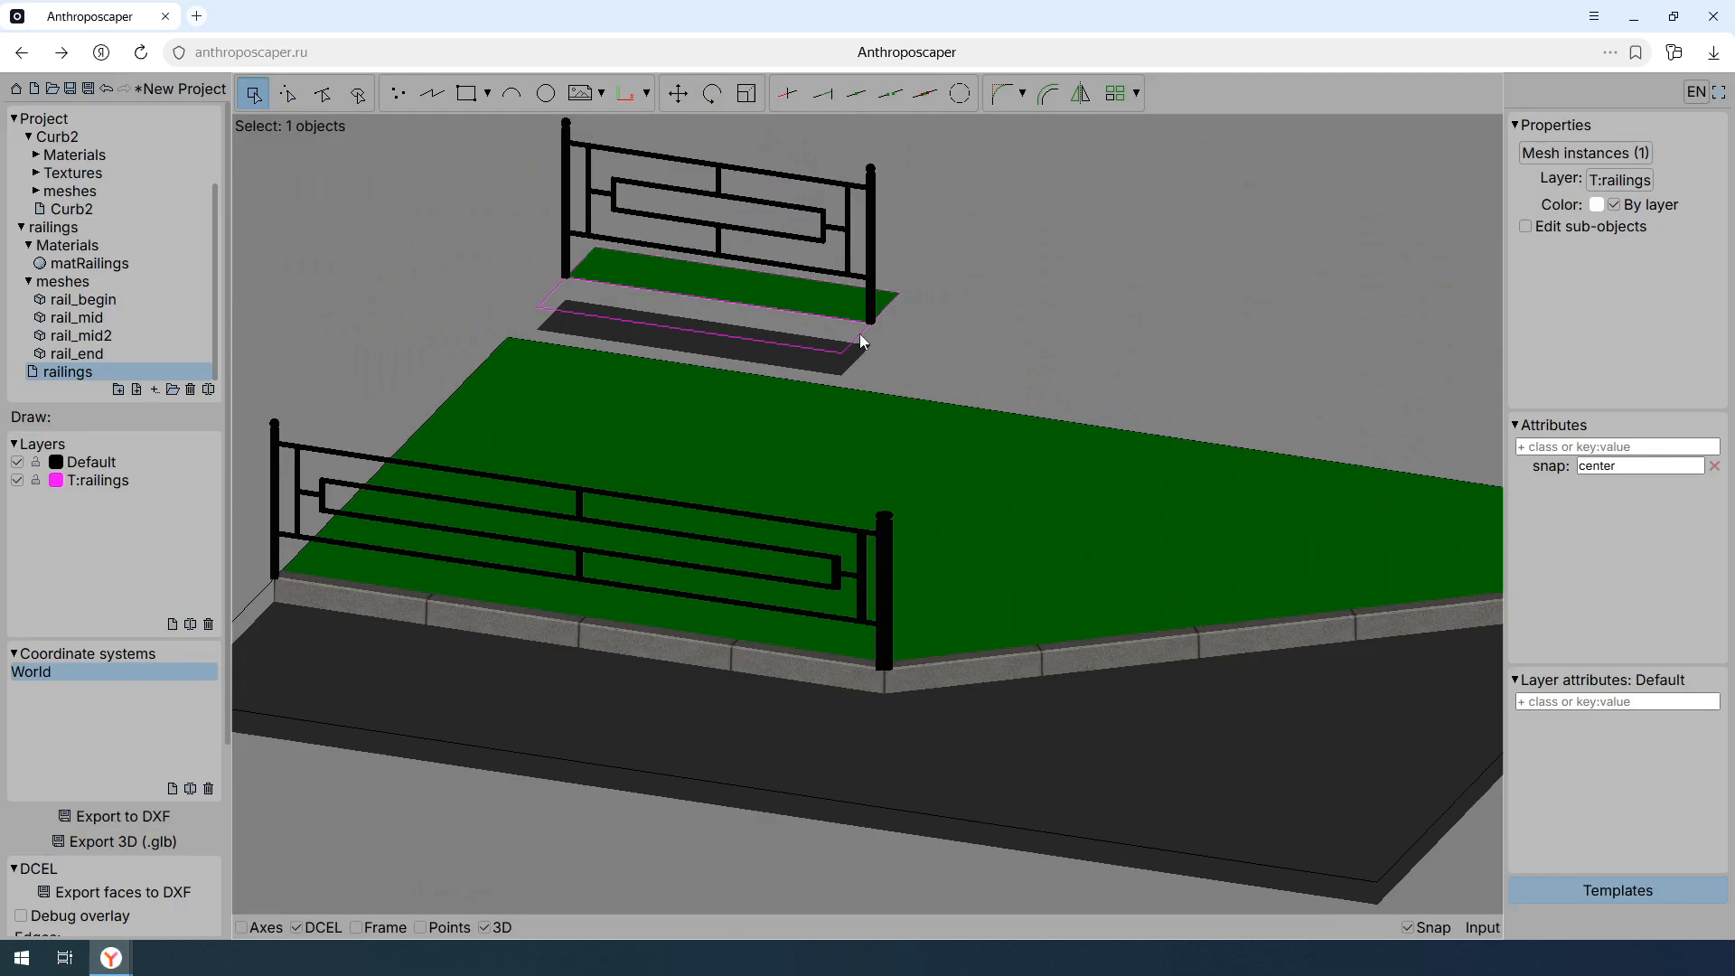
- Add the class rigid to all four railing meshes of the template
middle_click_drag(861, 334, 878, 282)
left_click_drag(879, 282, 379, 185)
left_click(1635, 446)
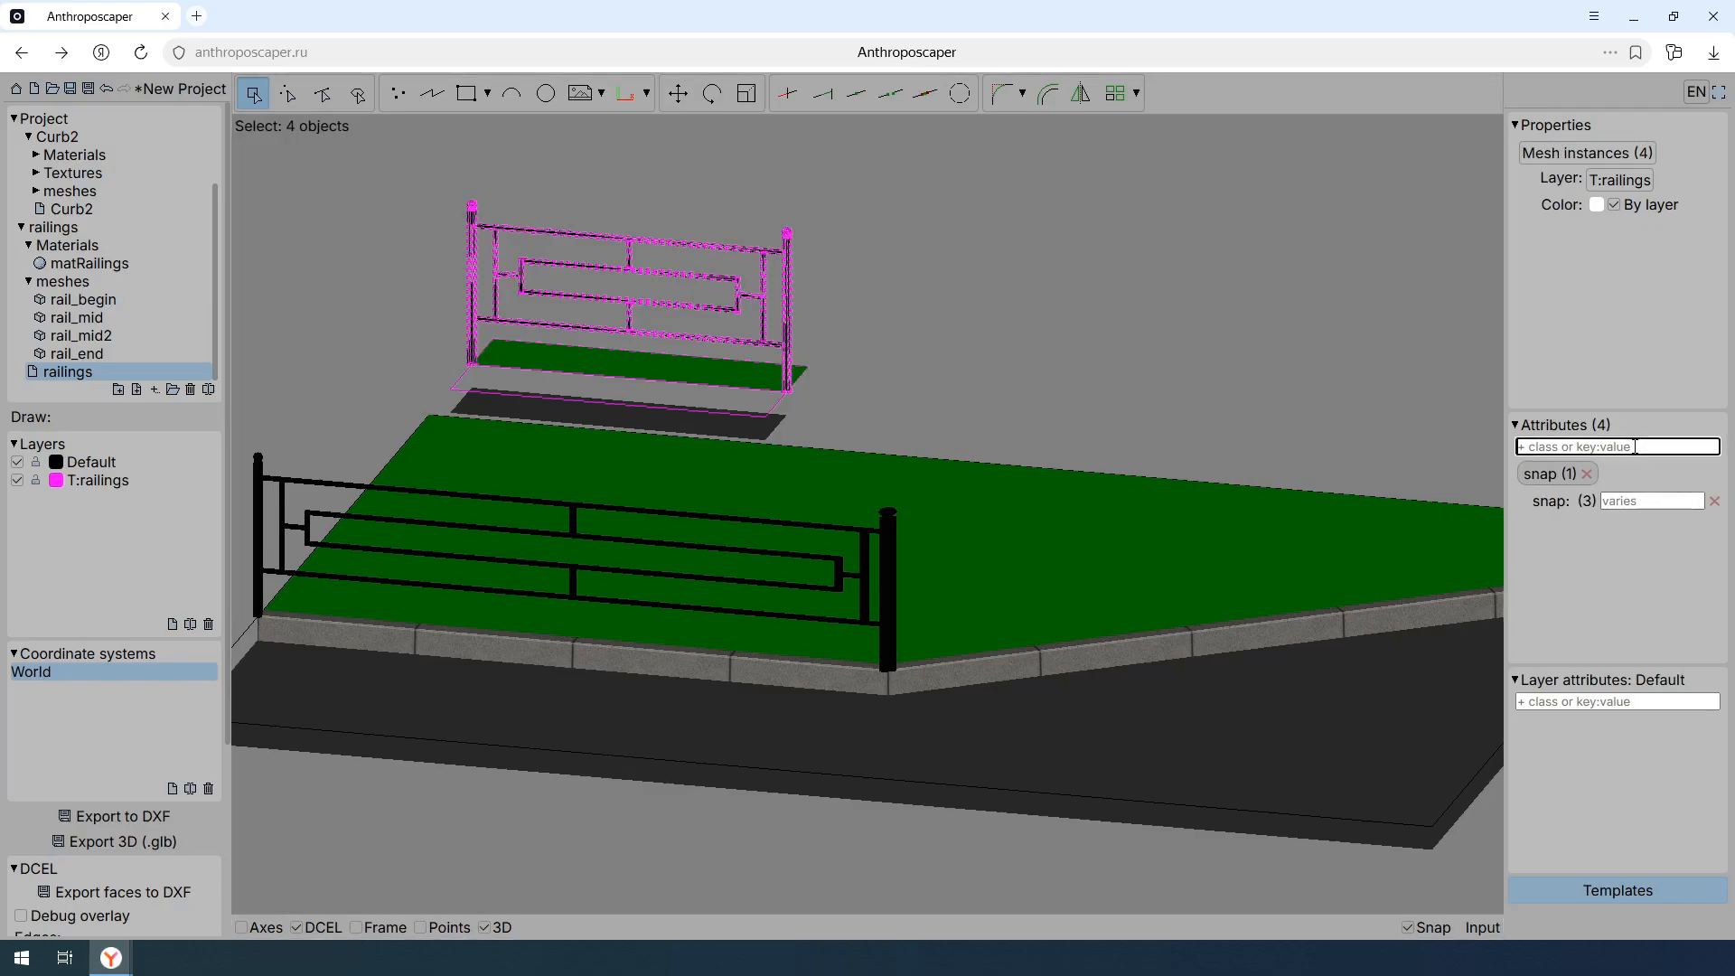
type("rigid")
key("Return")
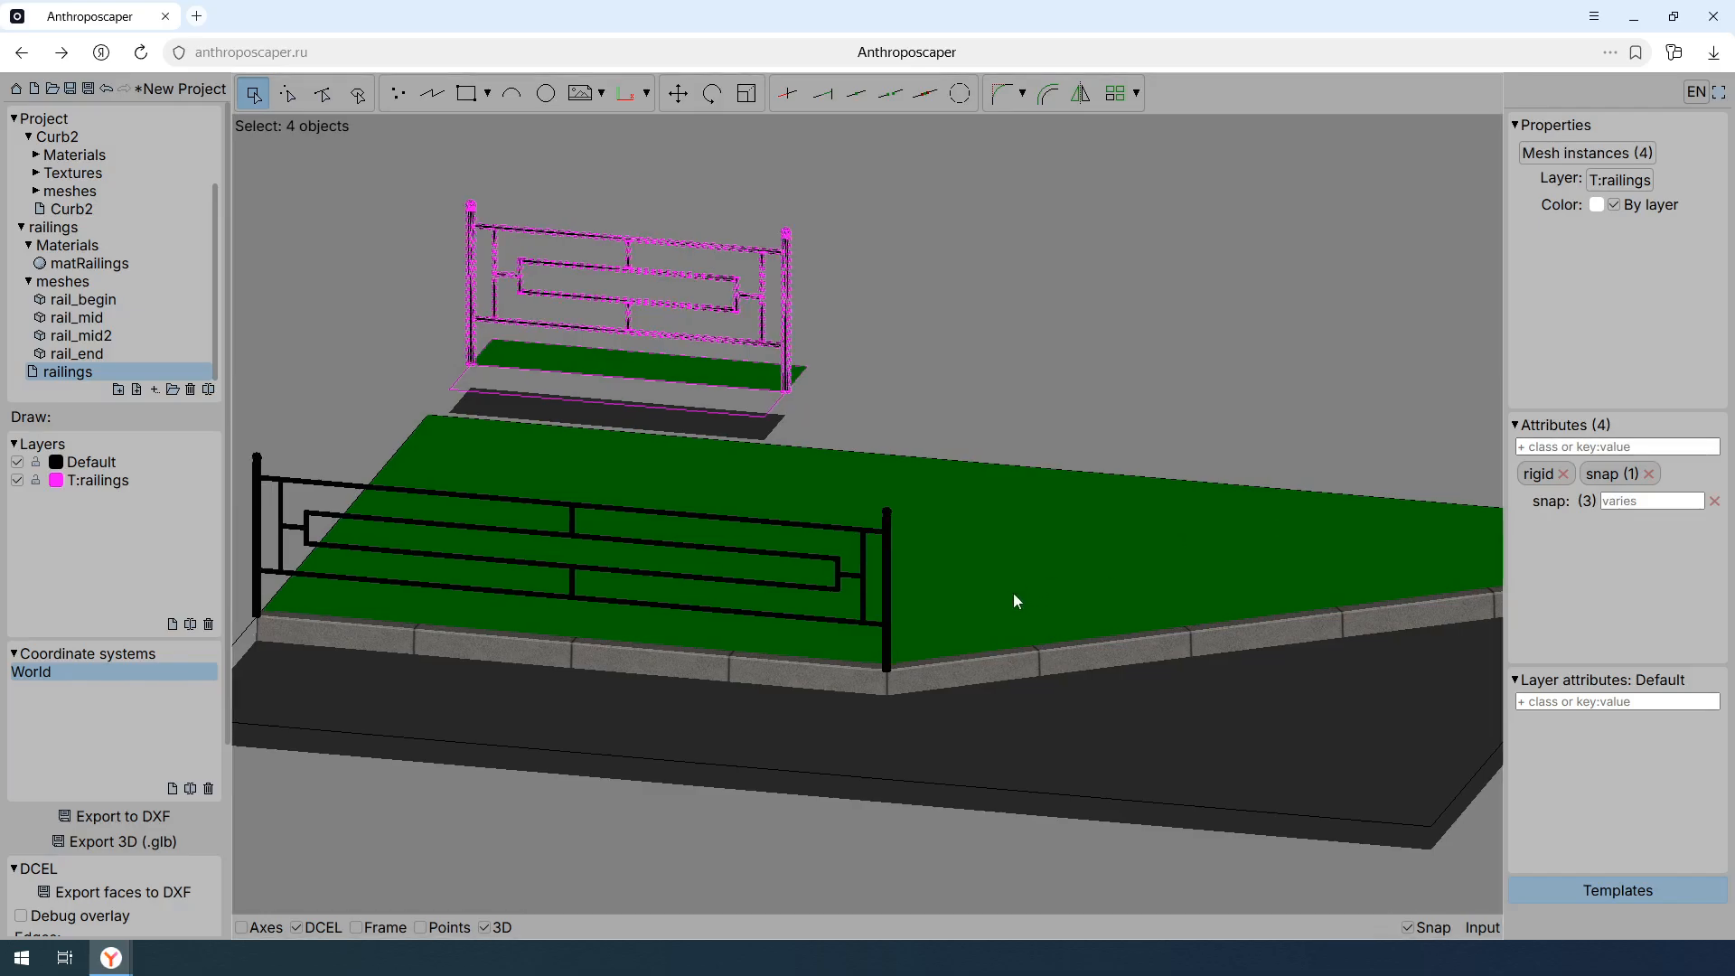
- Inspect the rigid post at the curb corner and remove the n attribute from the railings template's polyline
scroll(1012, 596, "up", 10)
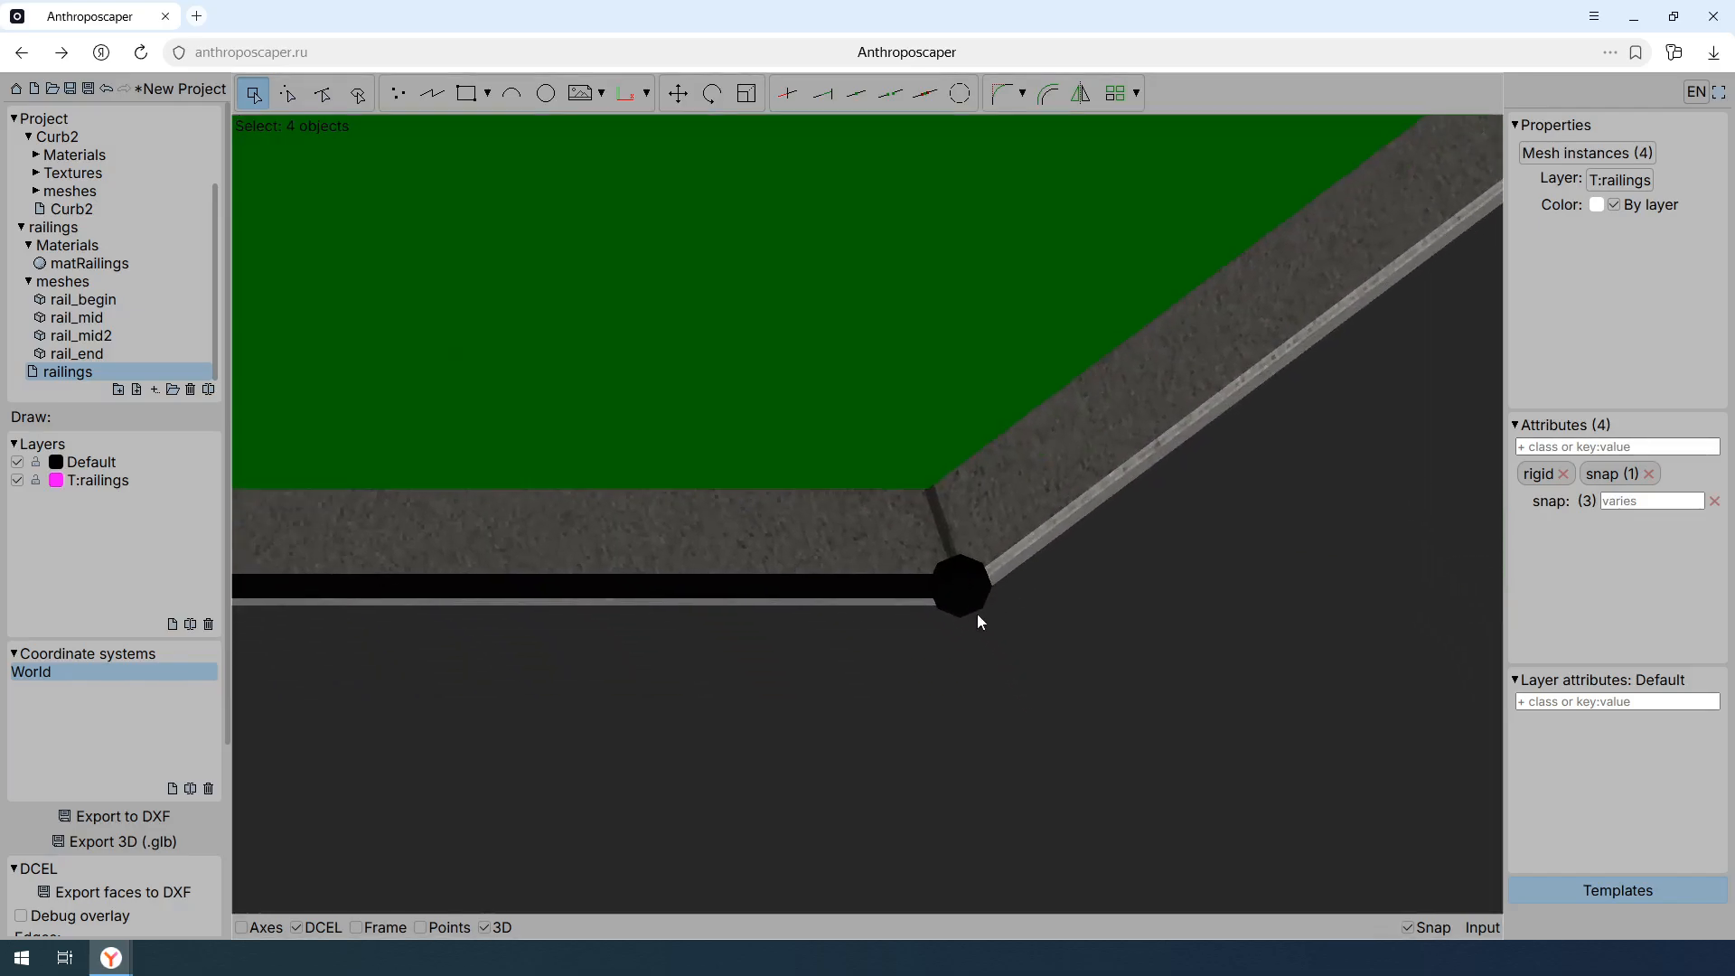
scroll(957, 611, "down", 8)
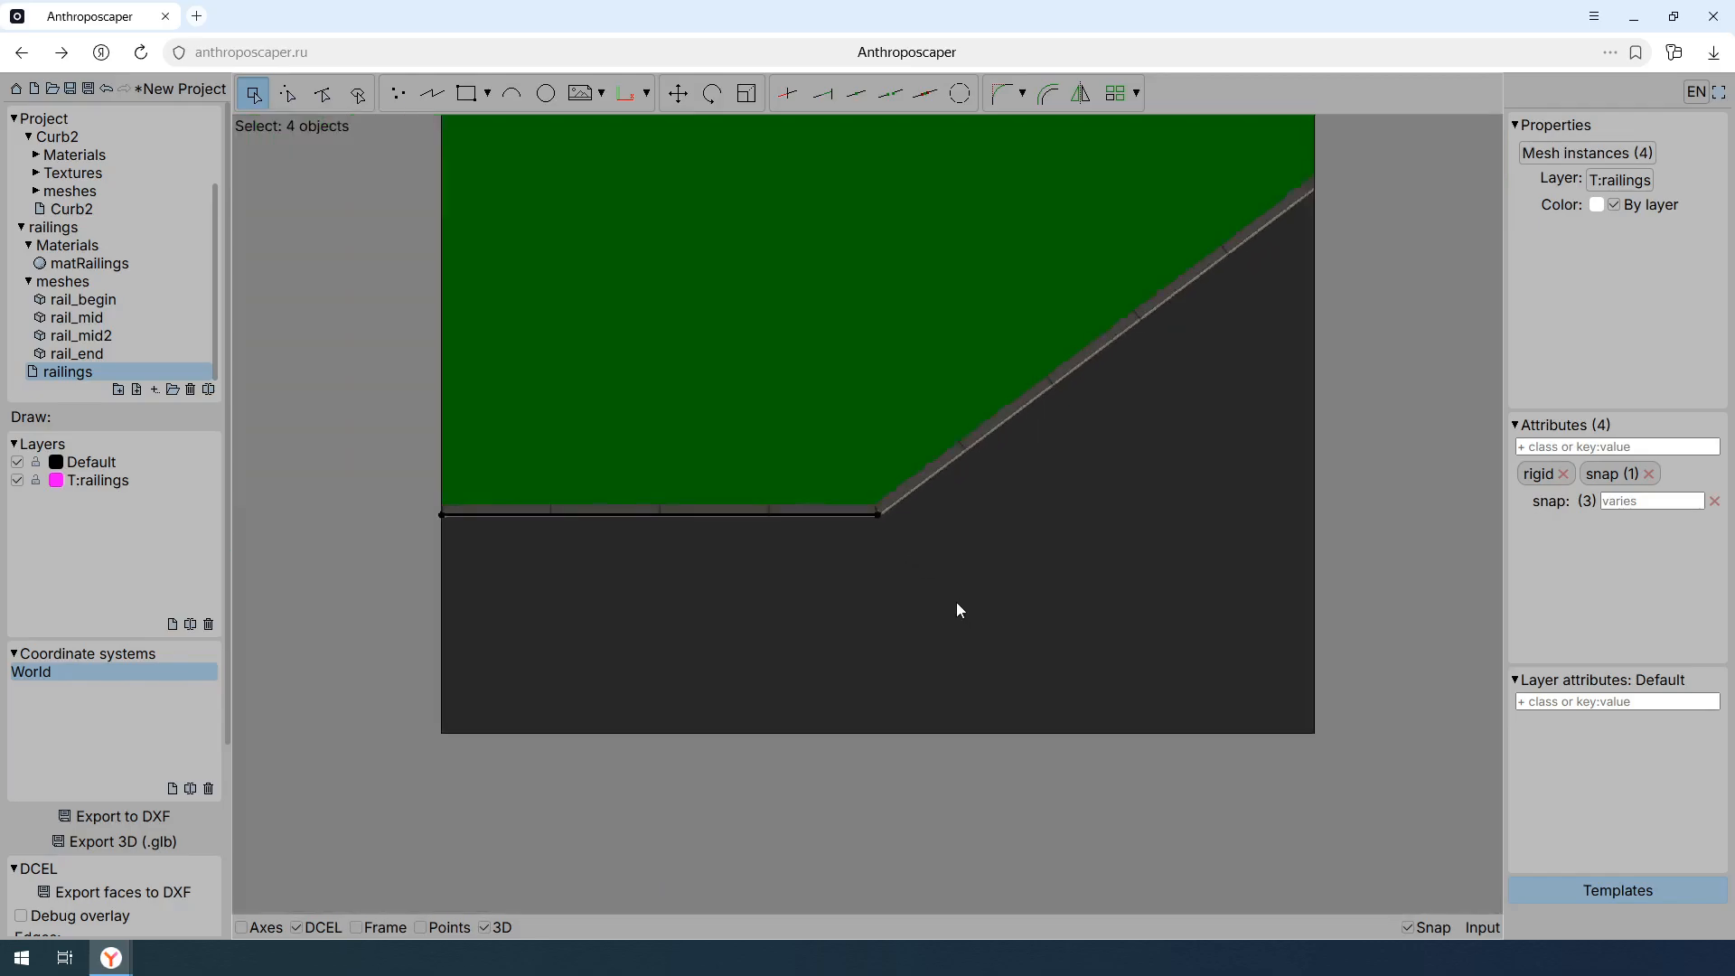
scroll(957, 604, "down", 4)
middle_click_drag(957, 604, 903, 406, "shift")
scroll(870, 533, "up", 5)
middle_click_drag(871, 566, 927, 612)
left_click(728, 403)
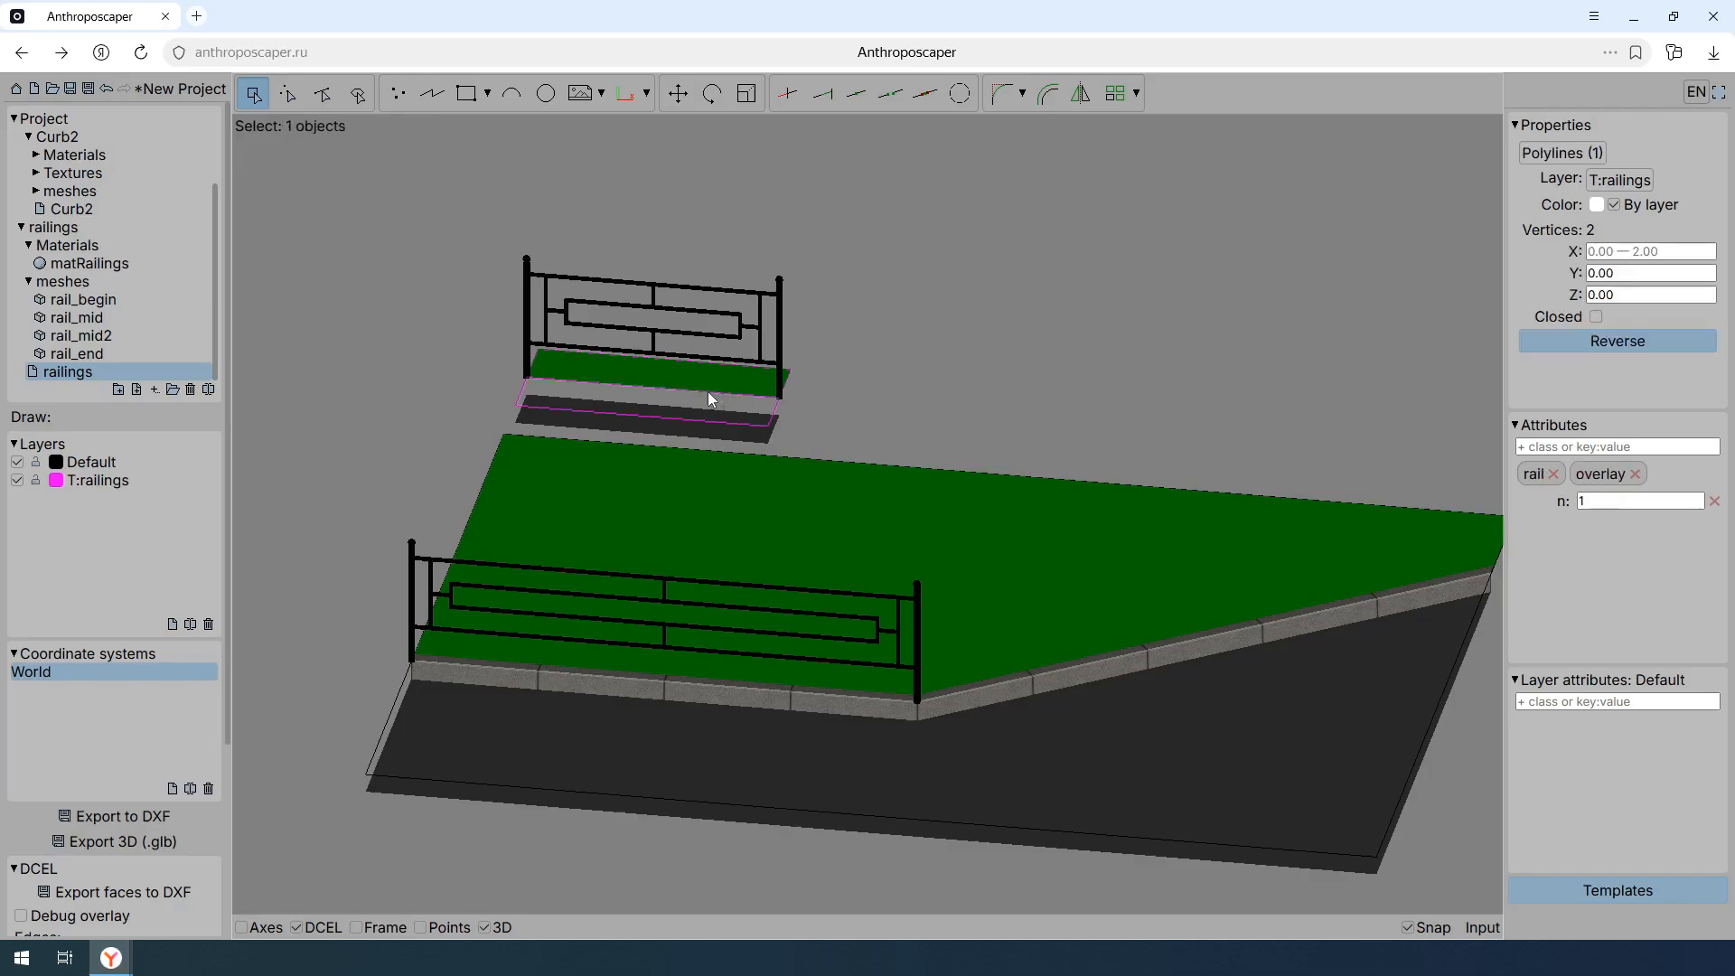
left_click(1714, 501)
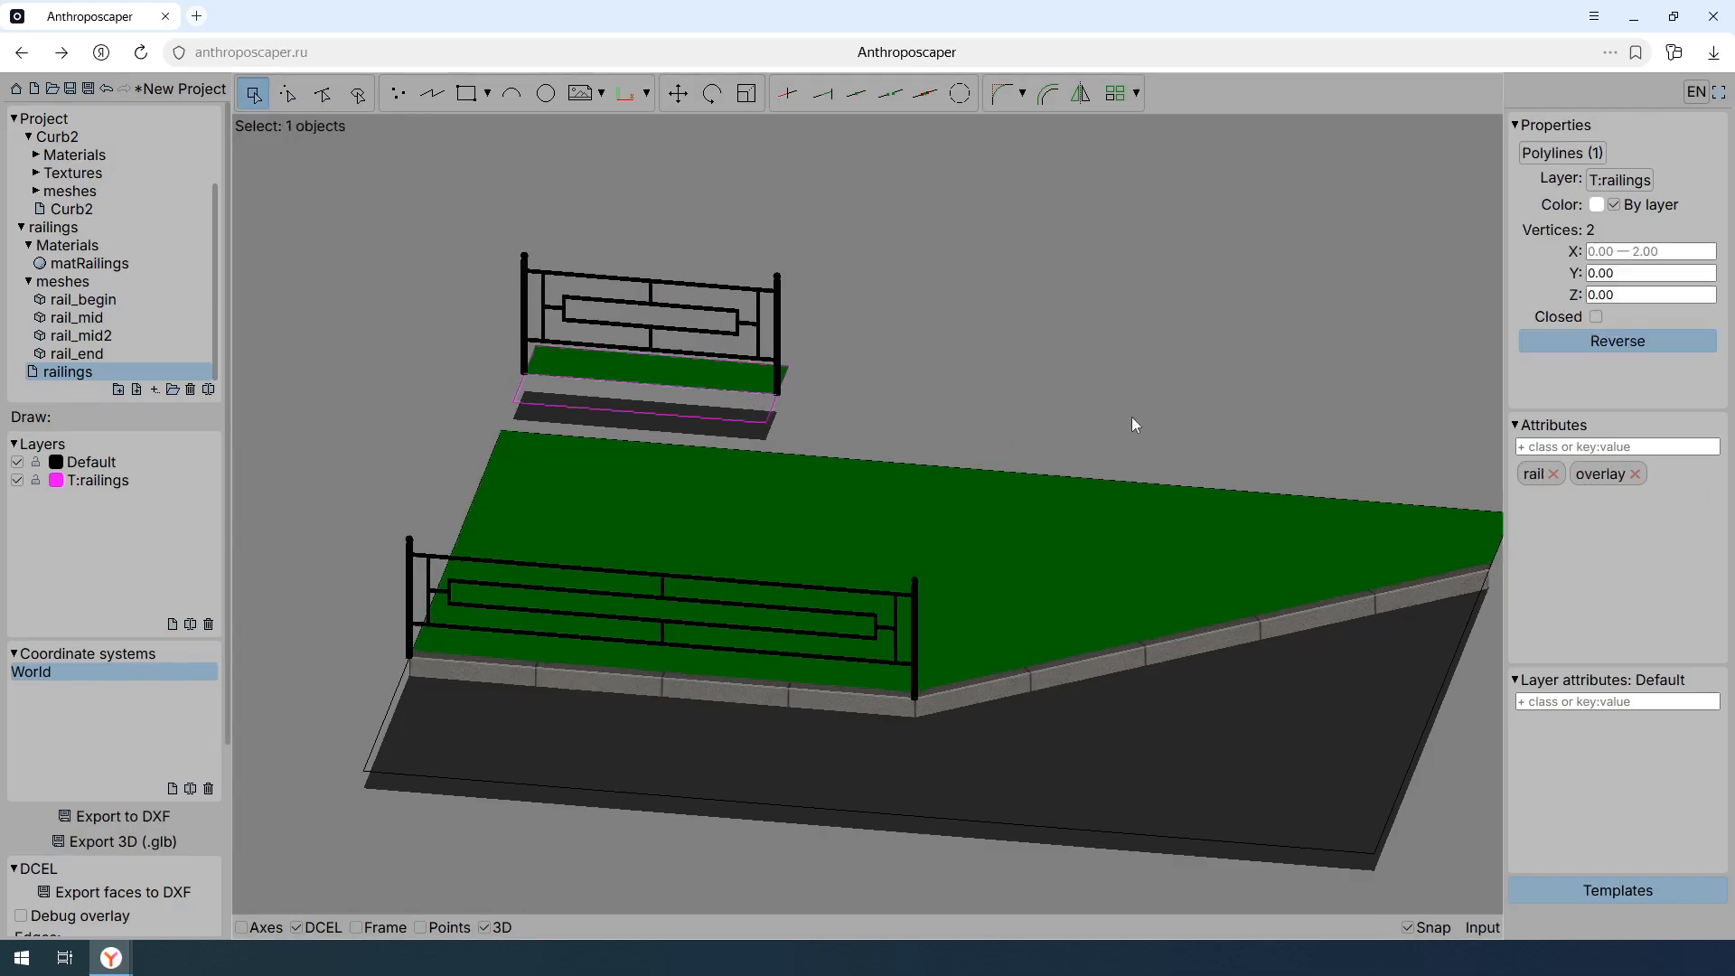
- Move the template's four railing meshes 0.3 along Y toward the grass and refresh the railing on the curb
mouse_move(917, 369)
middle_mouse_down("shift")
mouse_move(867, 362)
mouse_move(901, 347)
middle_mouse_up("shift")
left_click(863, 388)
left_click(492, 308)
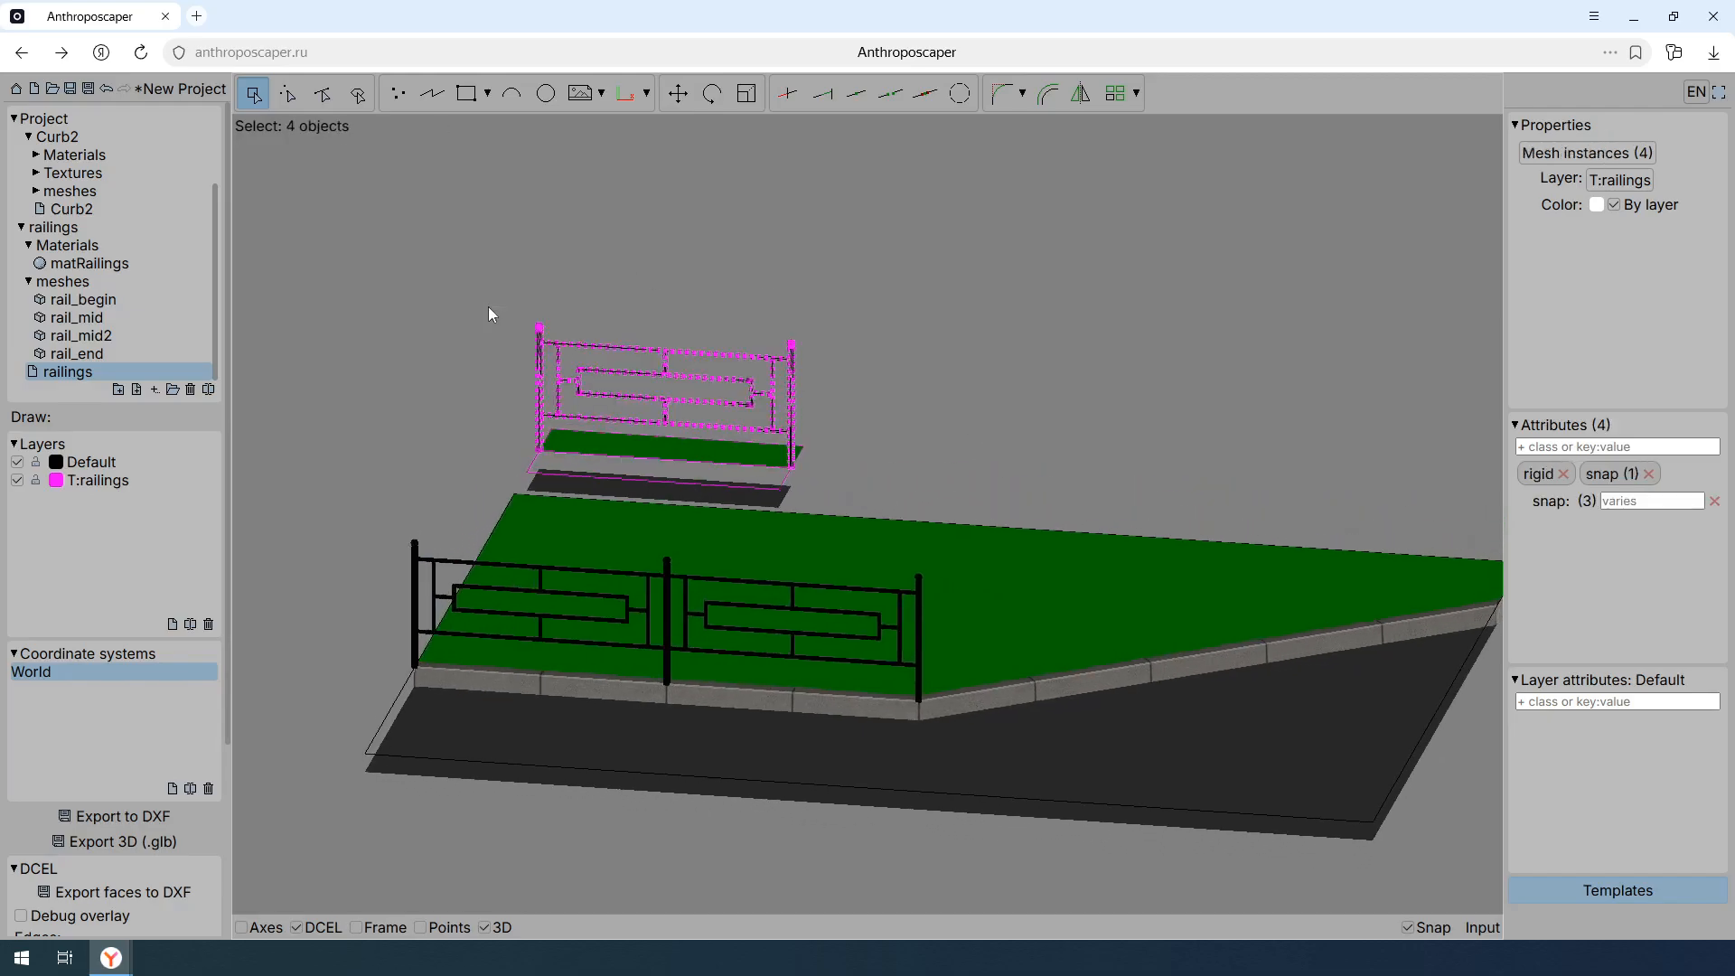
middle_click_drag(835, 393, 742, 432, "shift")
key("m")
left_click(662, 328)
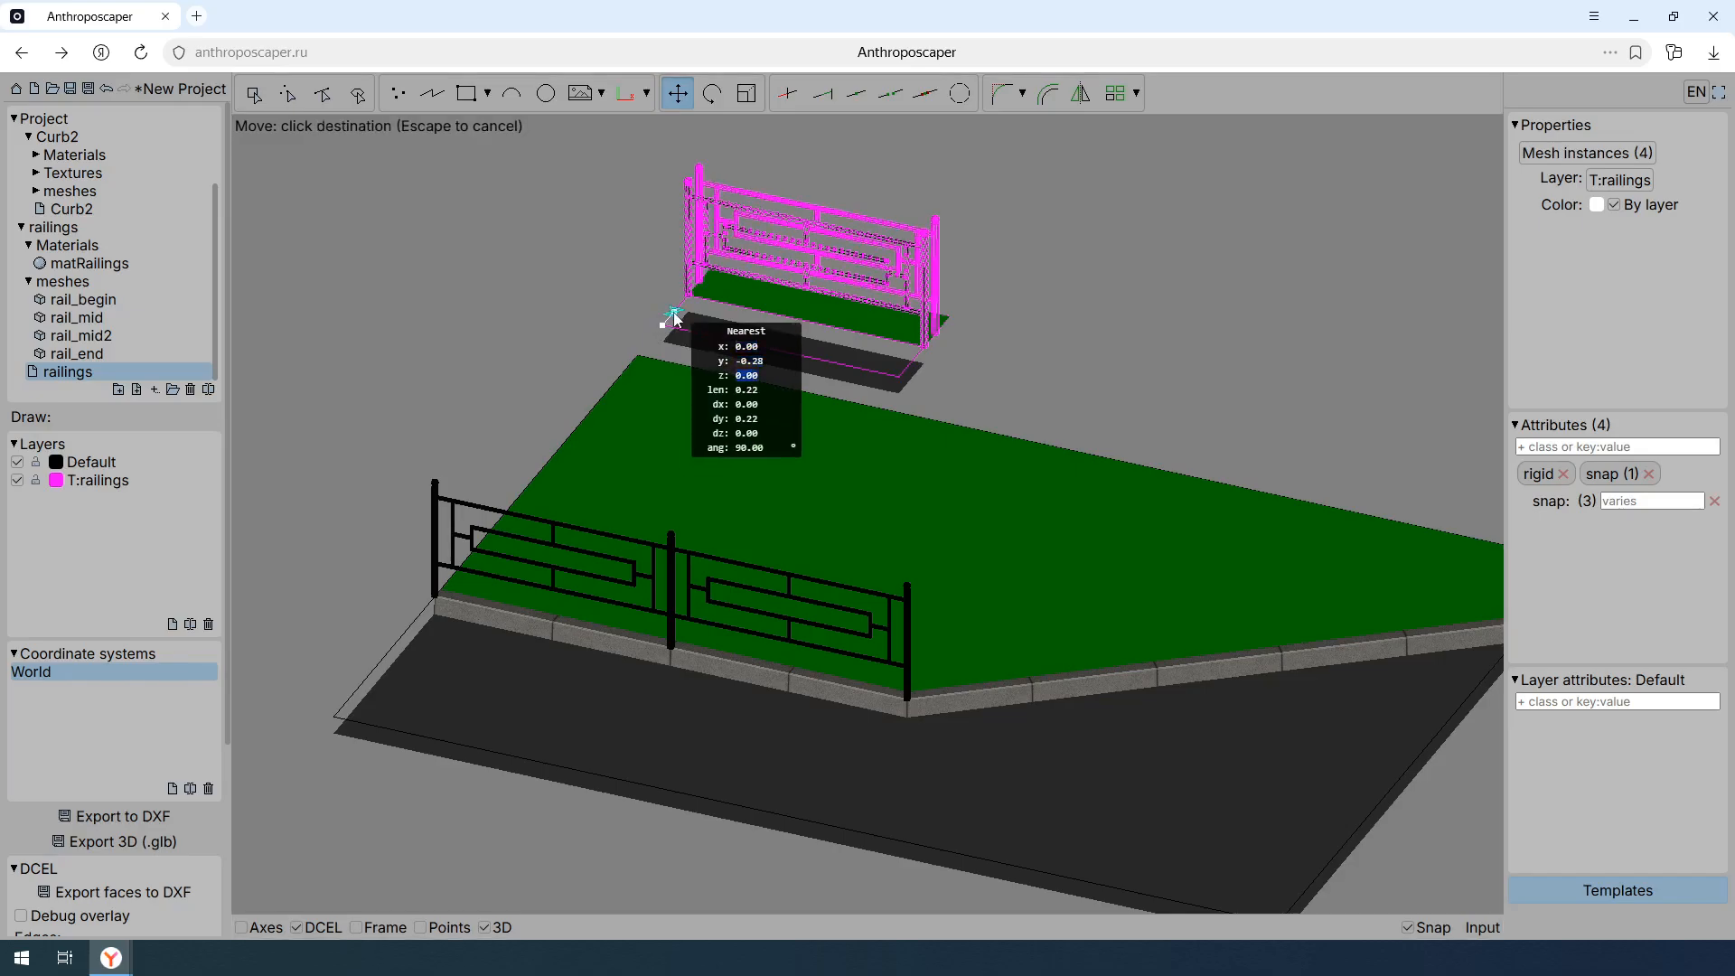
type(".3")
type("0")
key("Tab")
type(".3")
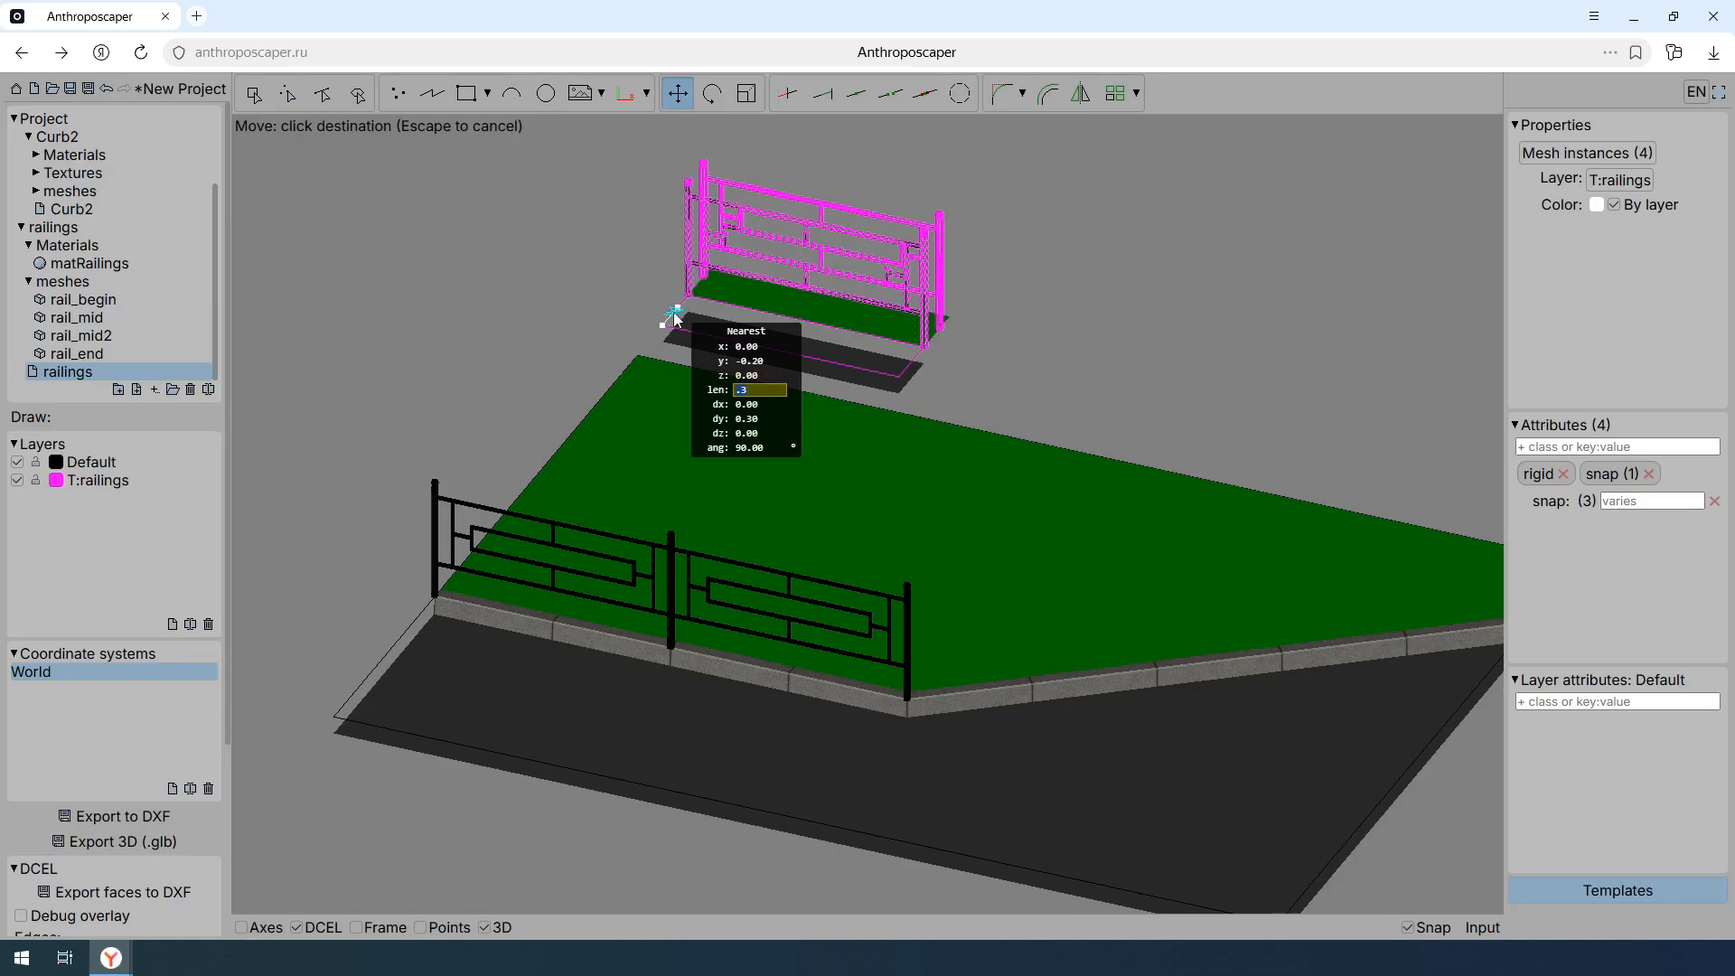
key("Return")
key("Escape")
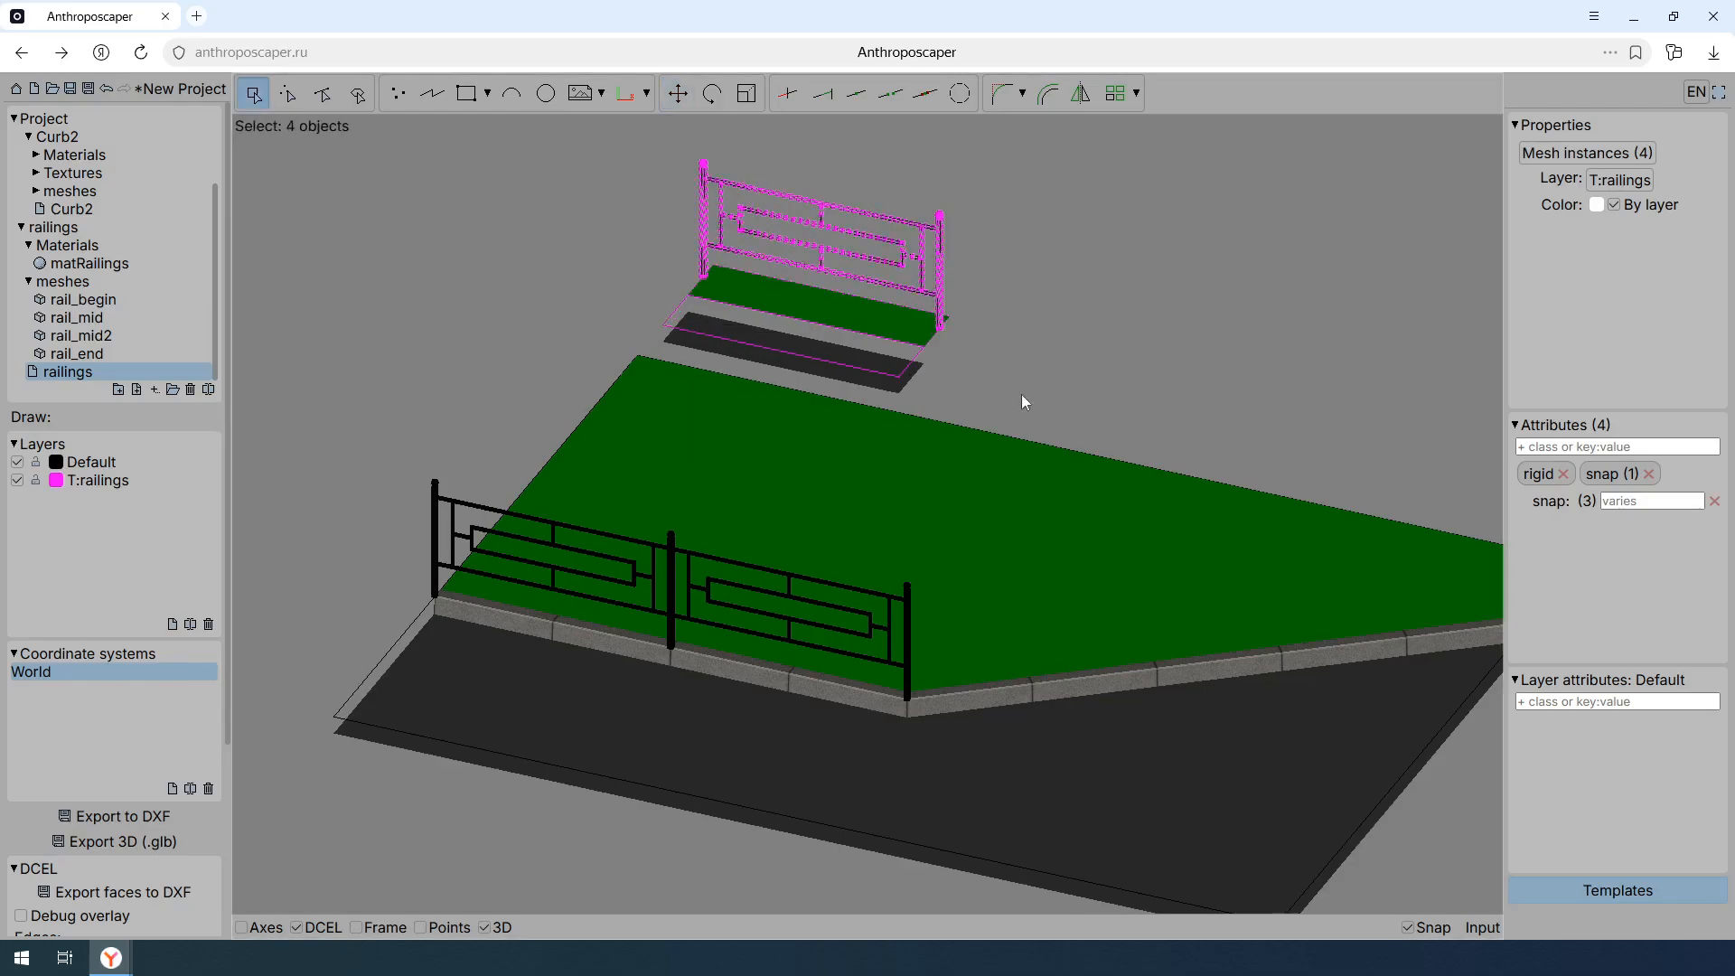
middle_click_drag(1051, 403, 1046, 403)
key("shift+t")
- Examine where the offset railing ends relative to the curb corner, from above and in perspective
middle_click_drag(932, 620, 949, 554)
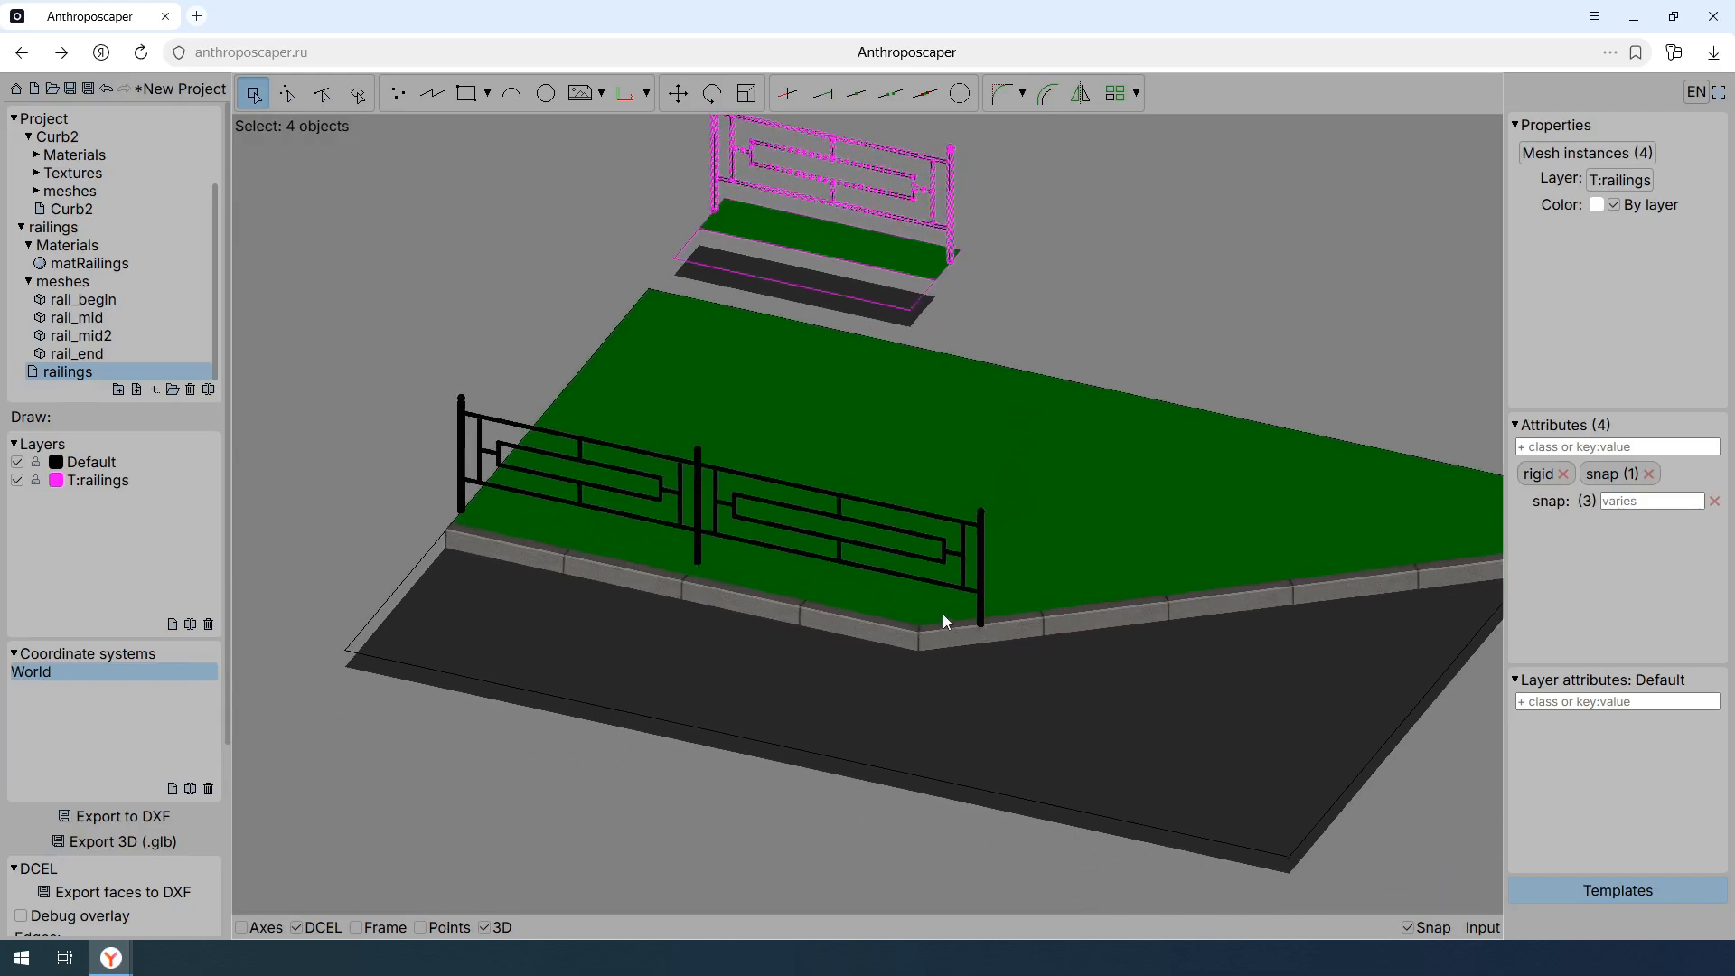
key("t")
middle_click_drag(1066, 535, 1068, 551)
scroll(1068, 551, "up", 3)
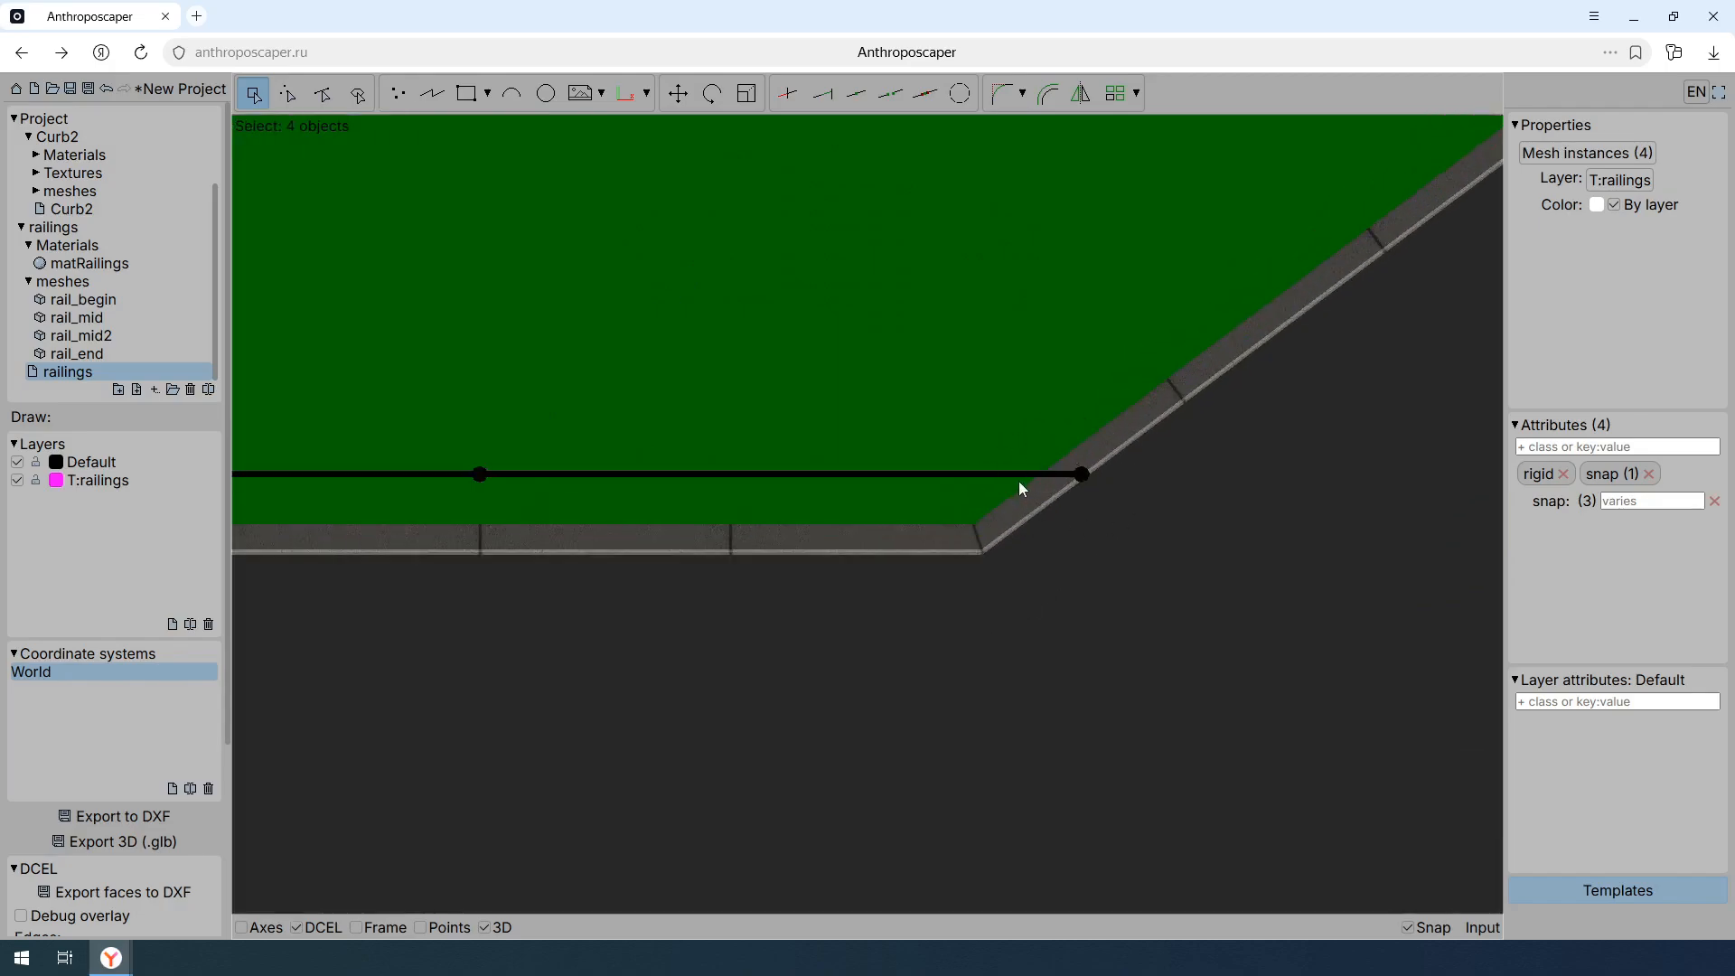
middle_click_drag(1018, 480, 1055, 584)
scroll(1054, 584, "down", 5)
middle_click_drag(1000, 468, 1017, 587)
middle_click_drag(1016, 587, 1006, 409, "shift")
scroll(990, 506, "up", 5)
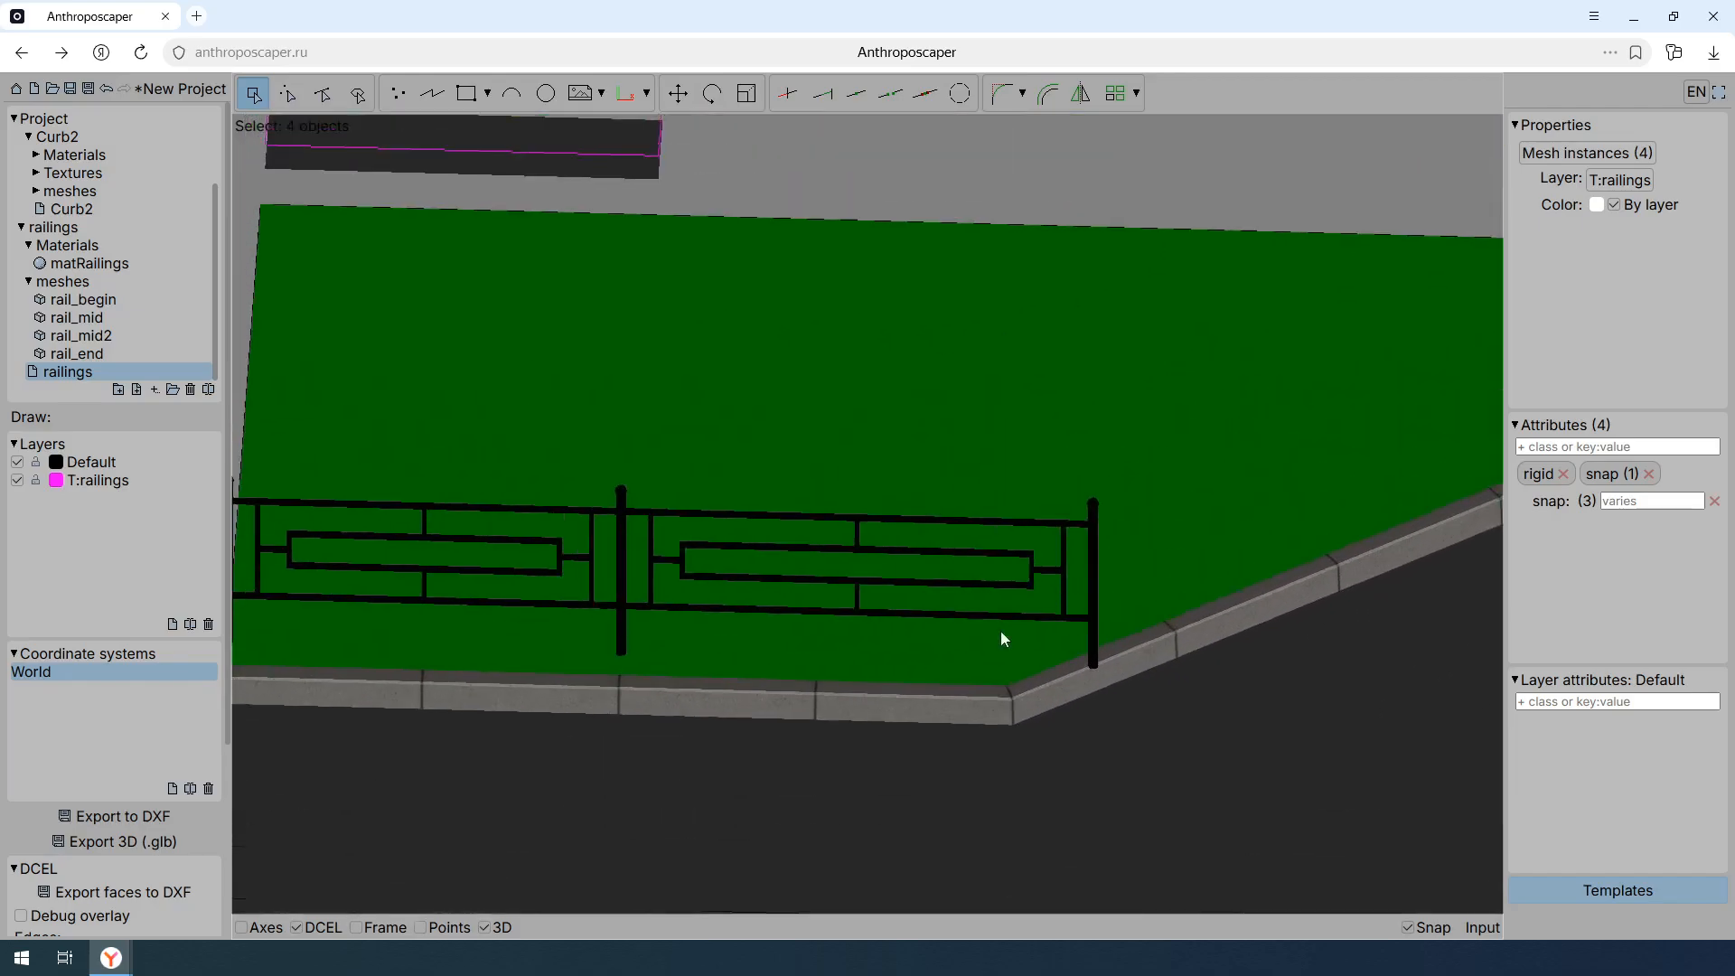
scroll(1001, 633, "down", 6)
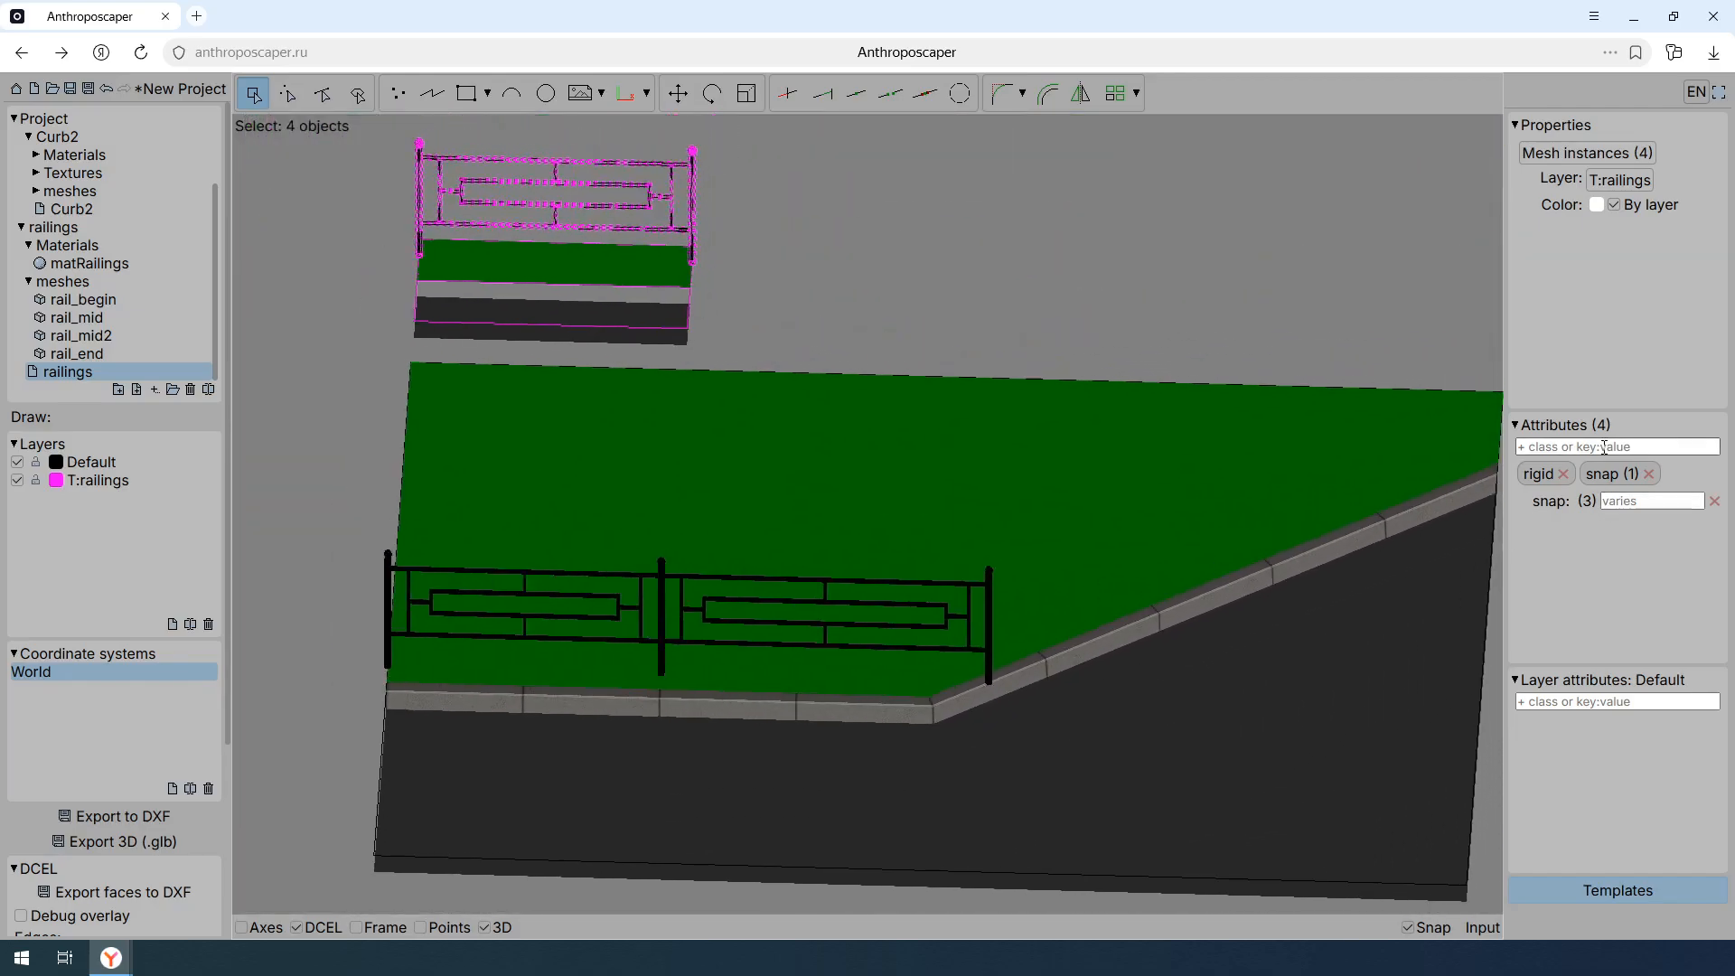
- Add the attribute cap:normal to the four railing meshes of the template
left_click(1604, 447)
type("cap")
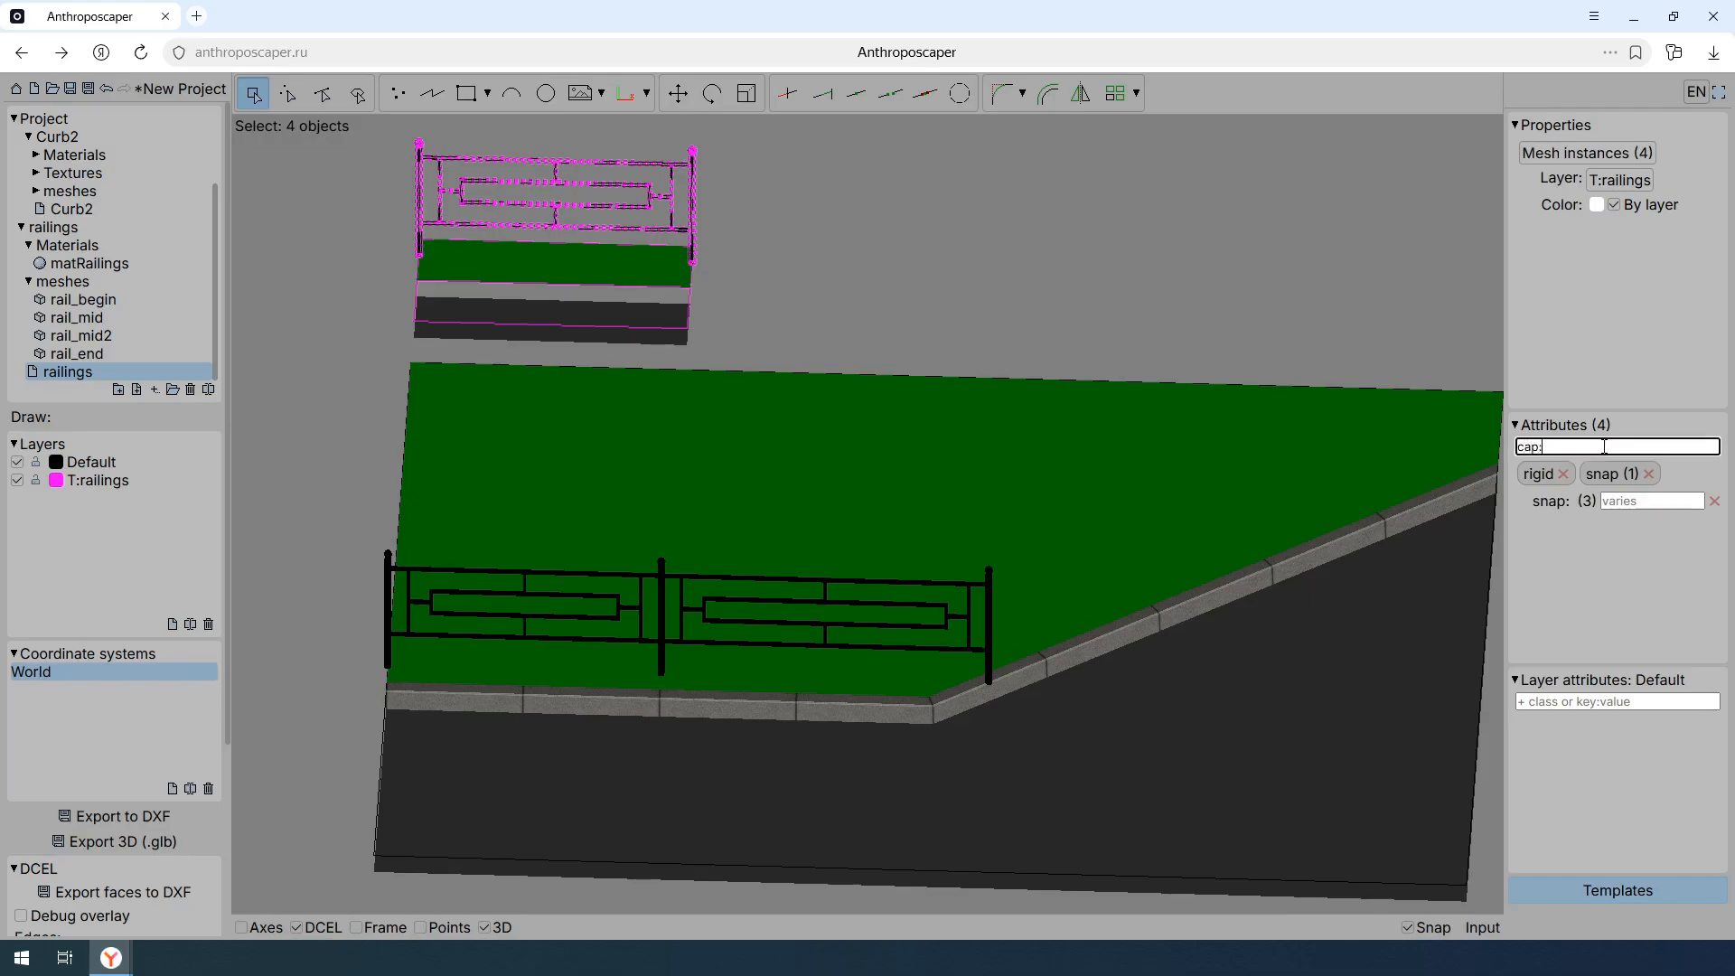
type(":normal")
key("Return")
- Check the railing's end post against the curb corner's normal using a temporary polyline
scroll(1190, 566, "up", 8)
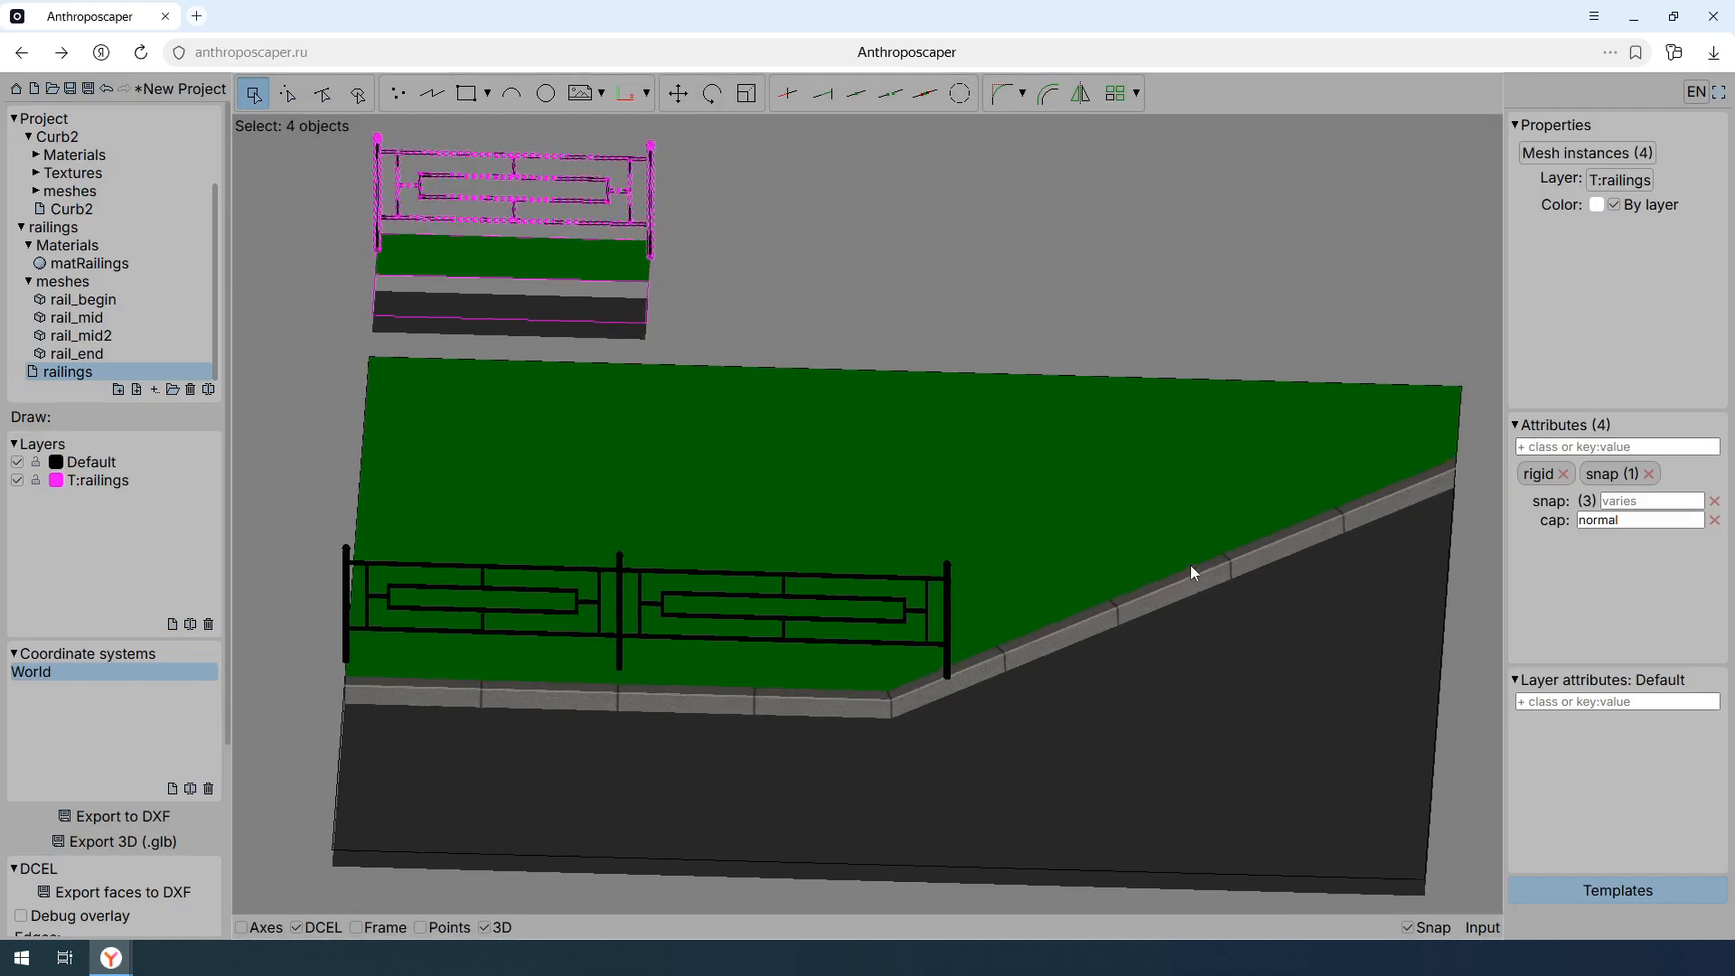
scroll(1003, 389, "up", 2)
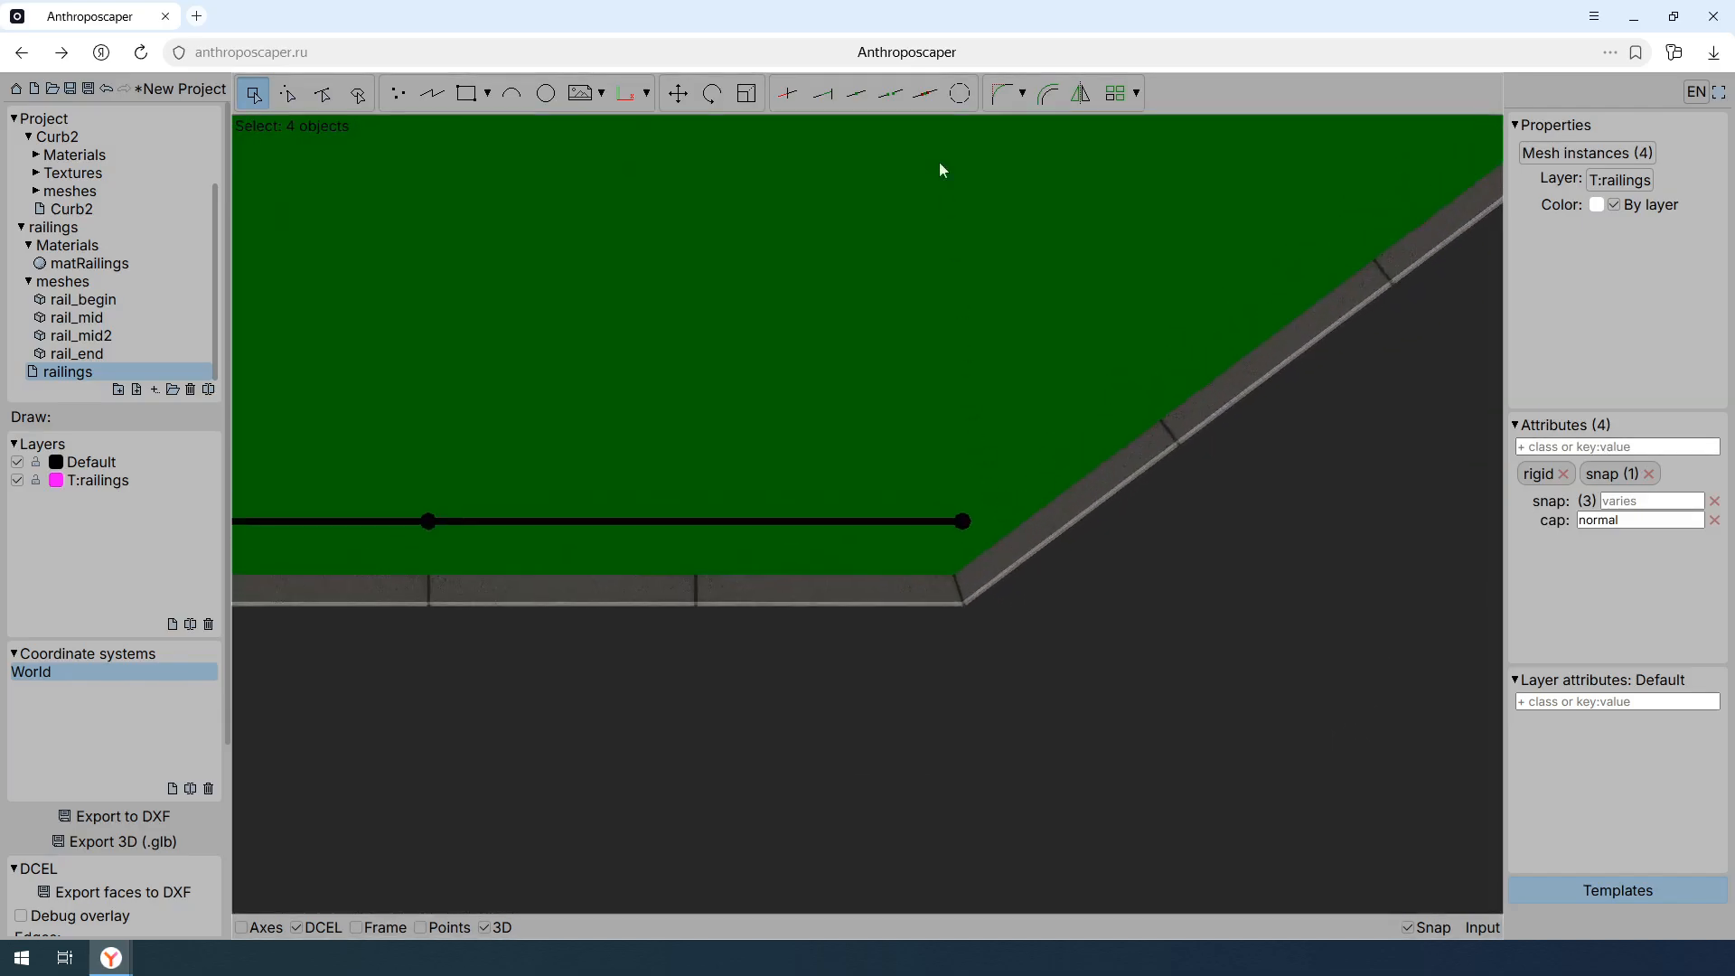
left_click(432, 93)
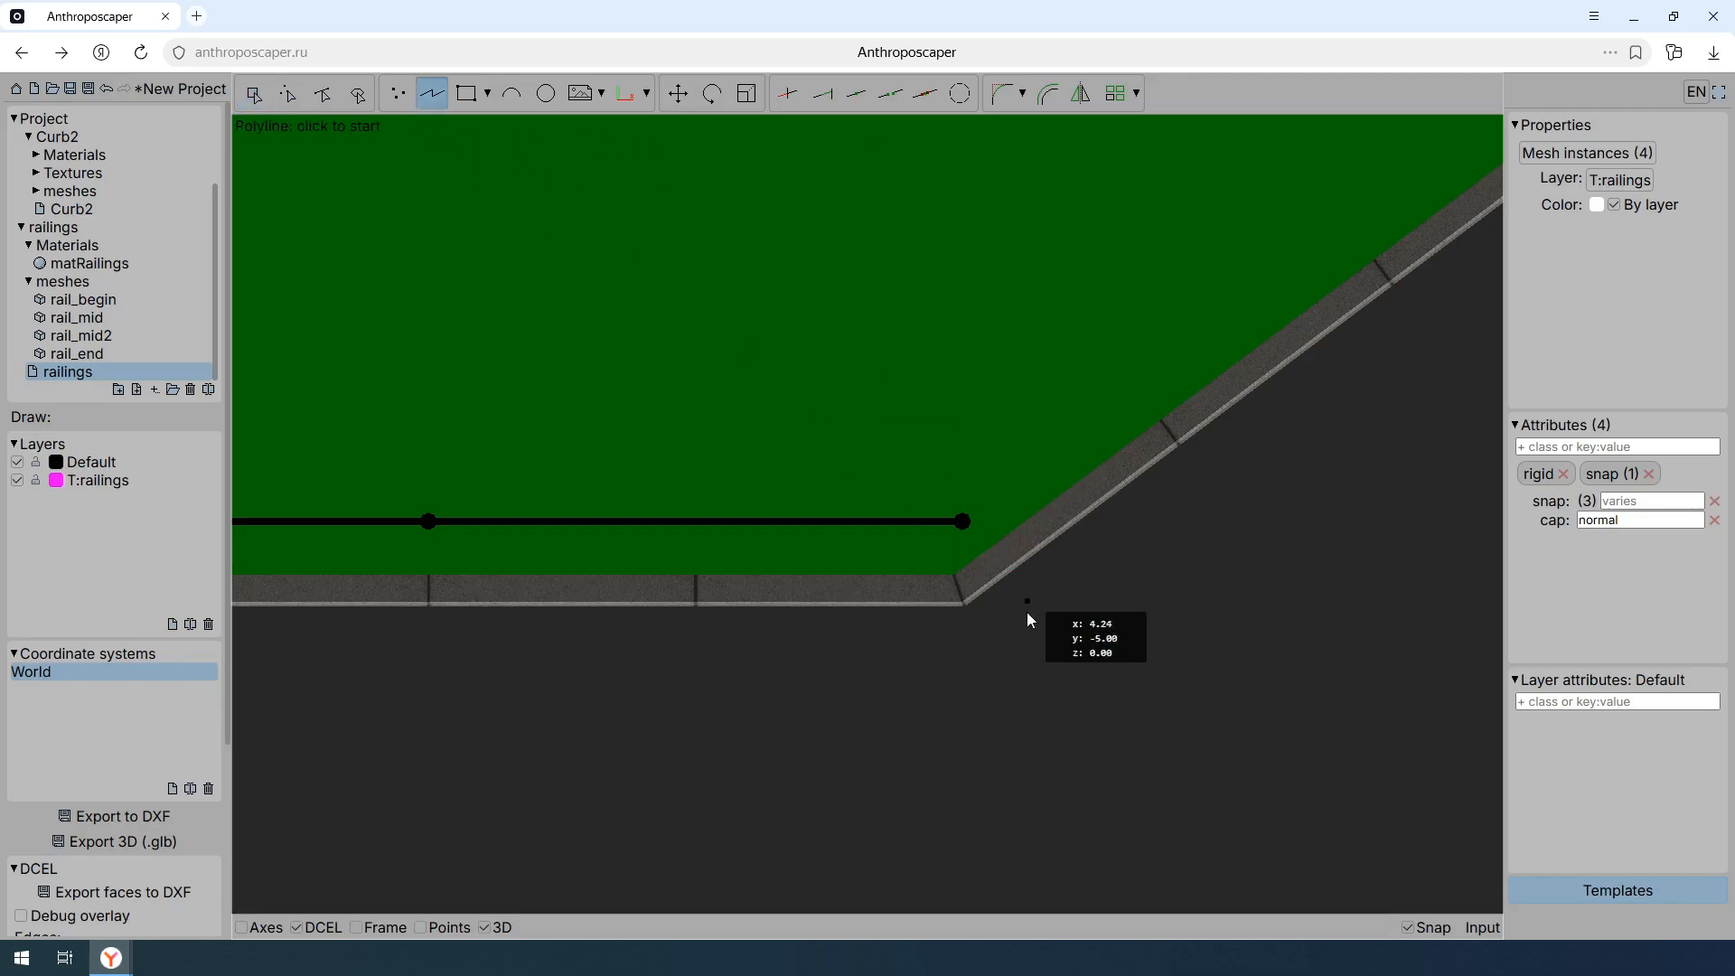
left_click(962, 601)
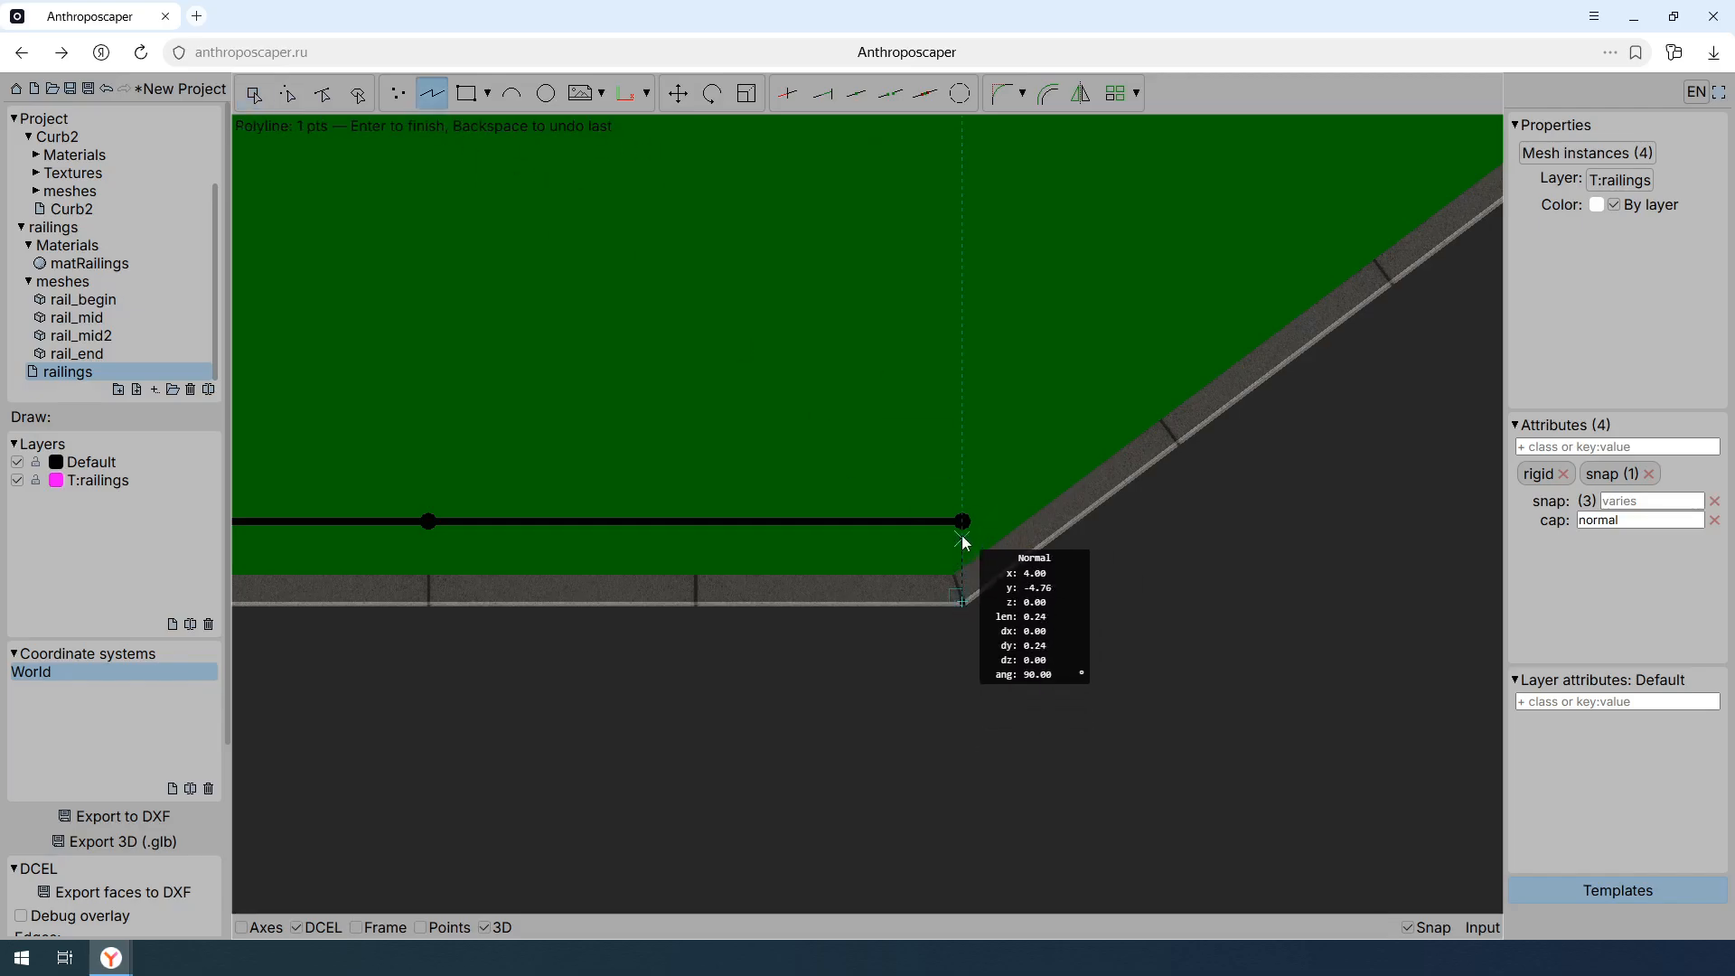
key("Escape")
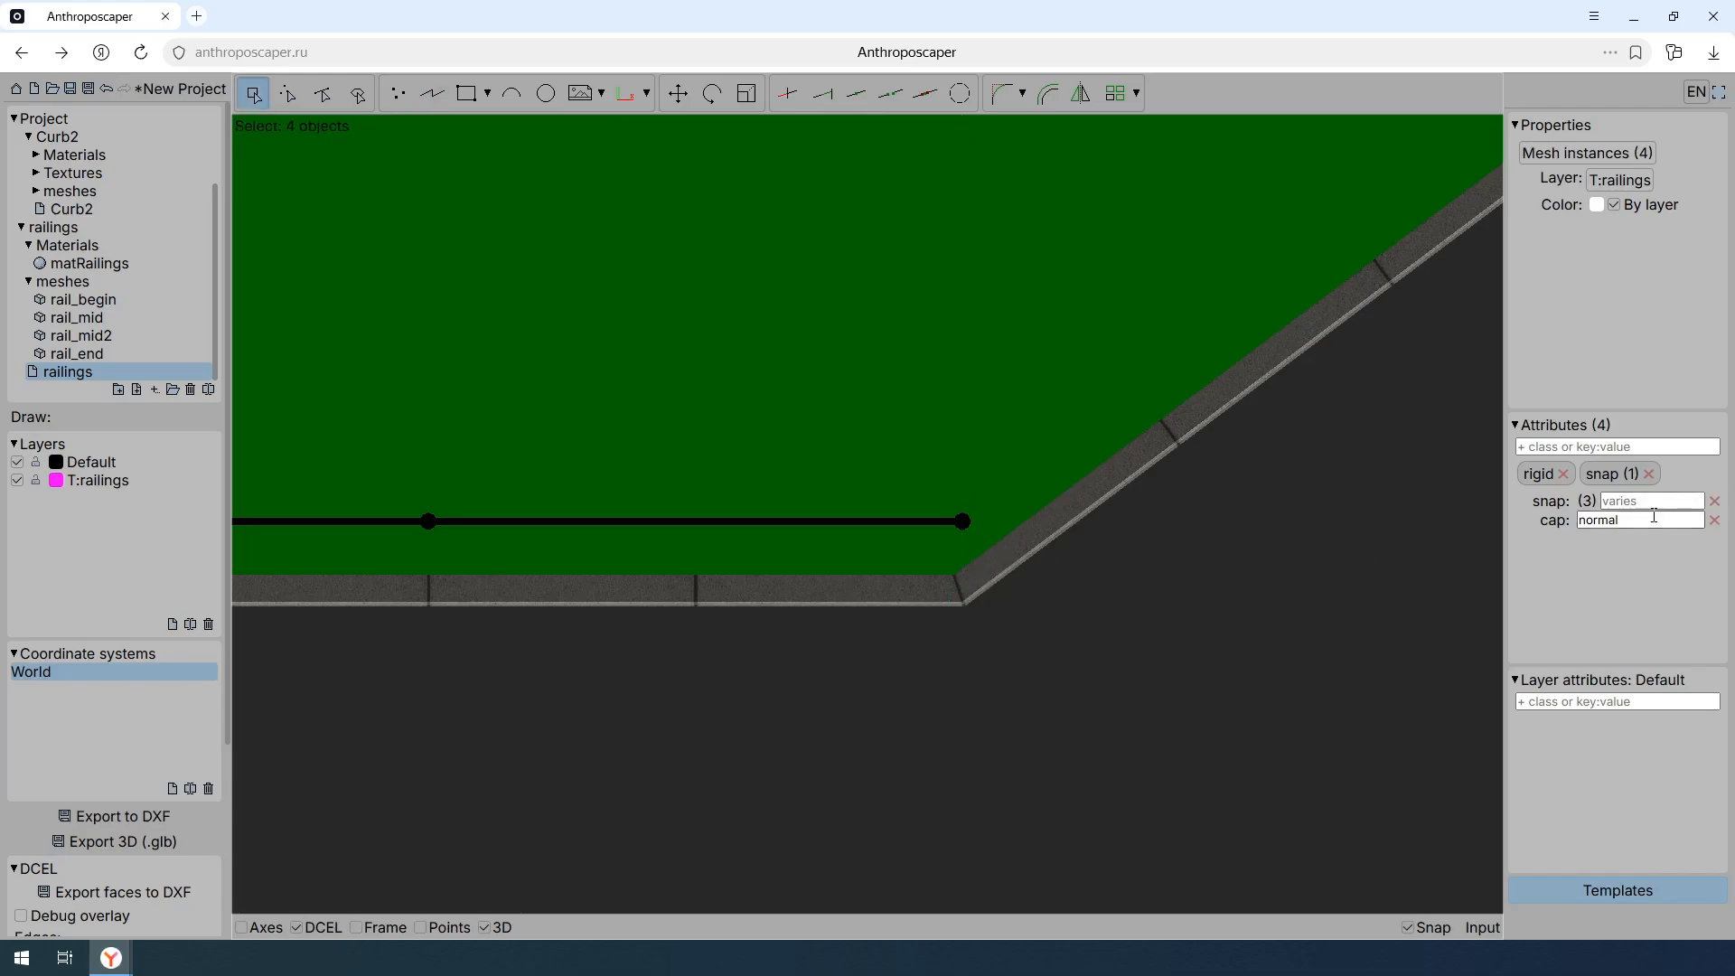
- Set the cap attribute of the four railing meshes to bisector
double_click(1623, 520)
type("b")
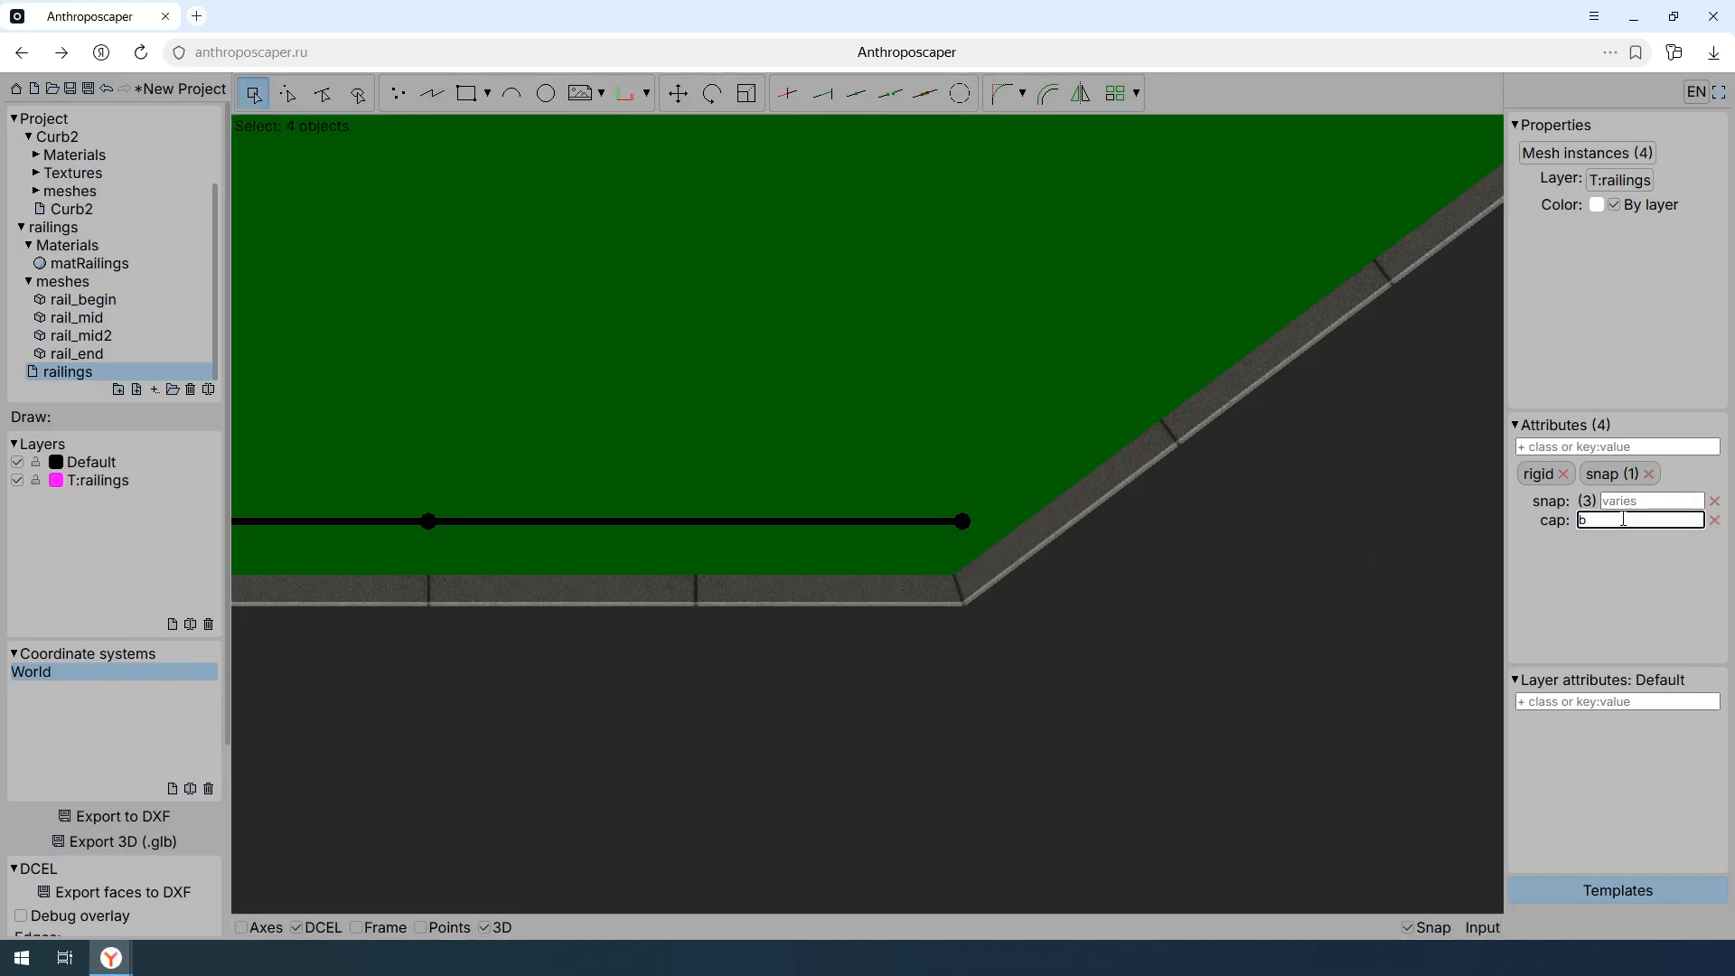
type("isector")
key("Return")
- Check the railing's end post against the curb corner's bisector using a temporary polyline
left_click(432, 93)
left_click(965, 602)
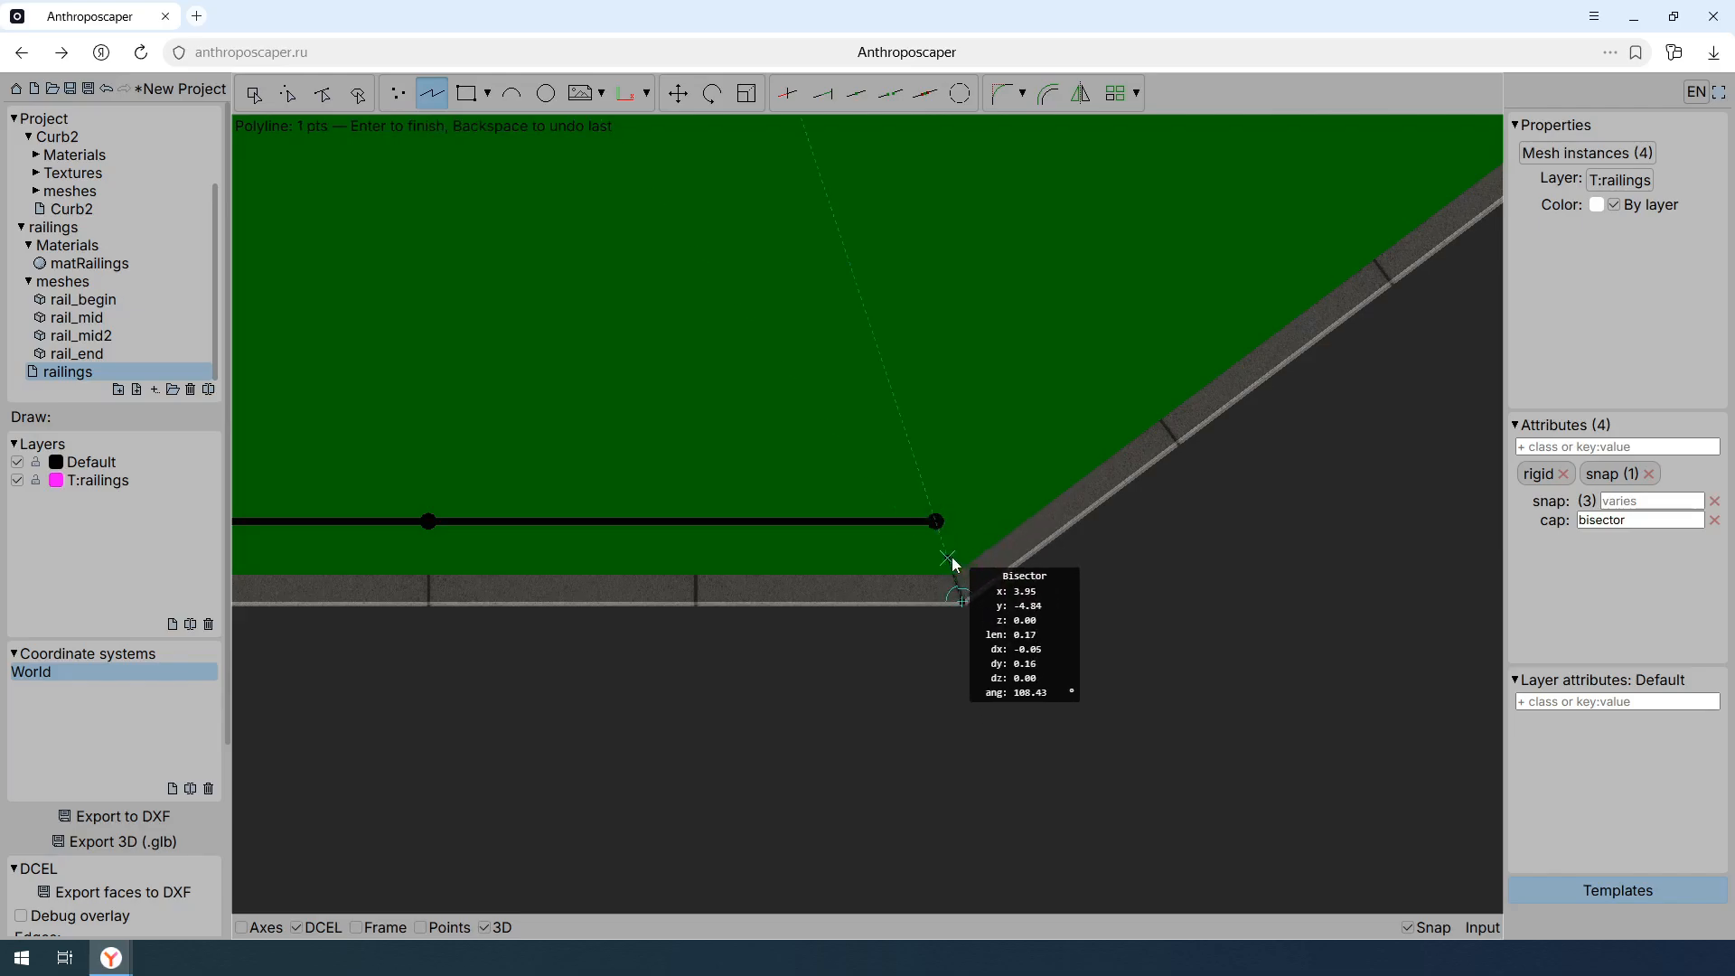
key("Escape")
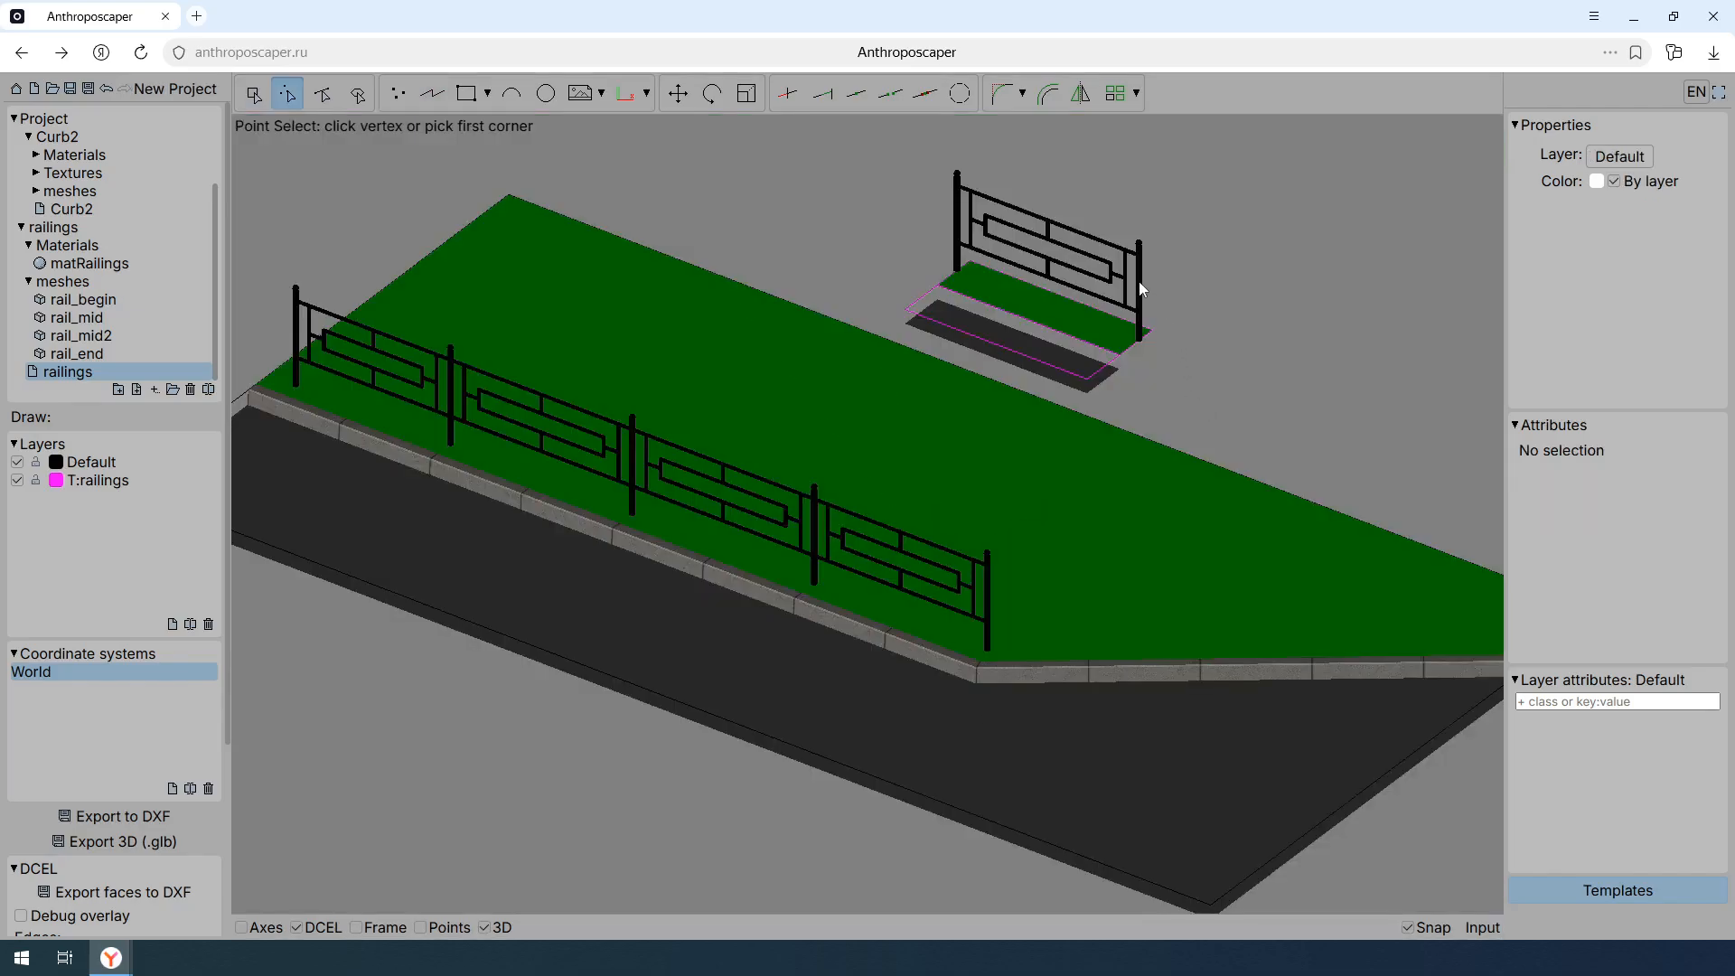
- Try moving the template railing's end post a short distance off its section, and undo the move
left_click(1141, 288)
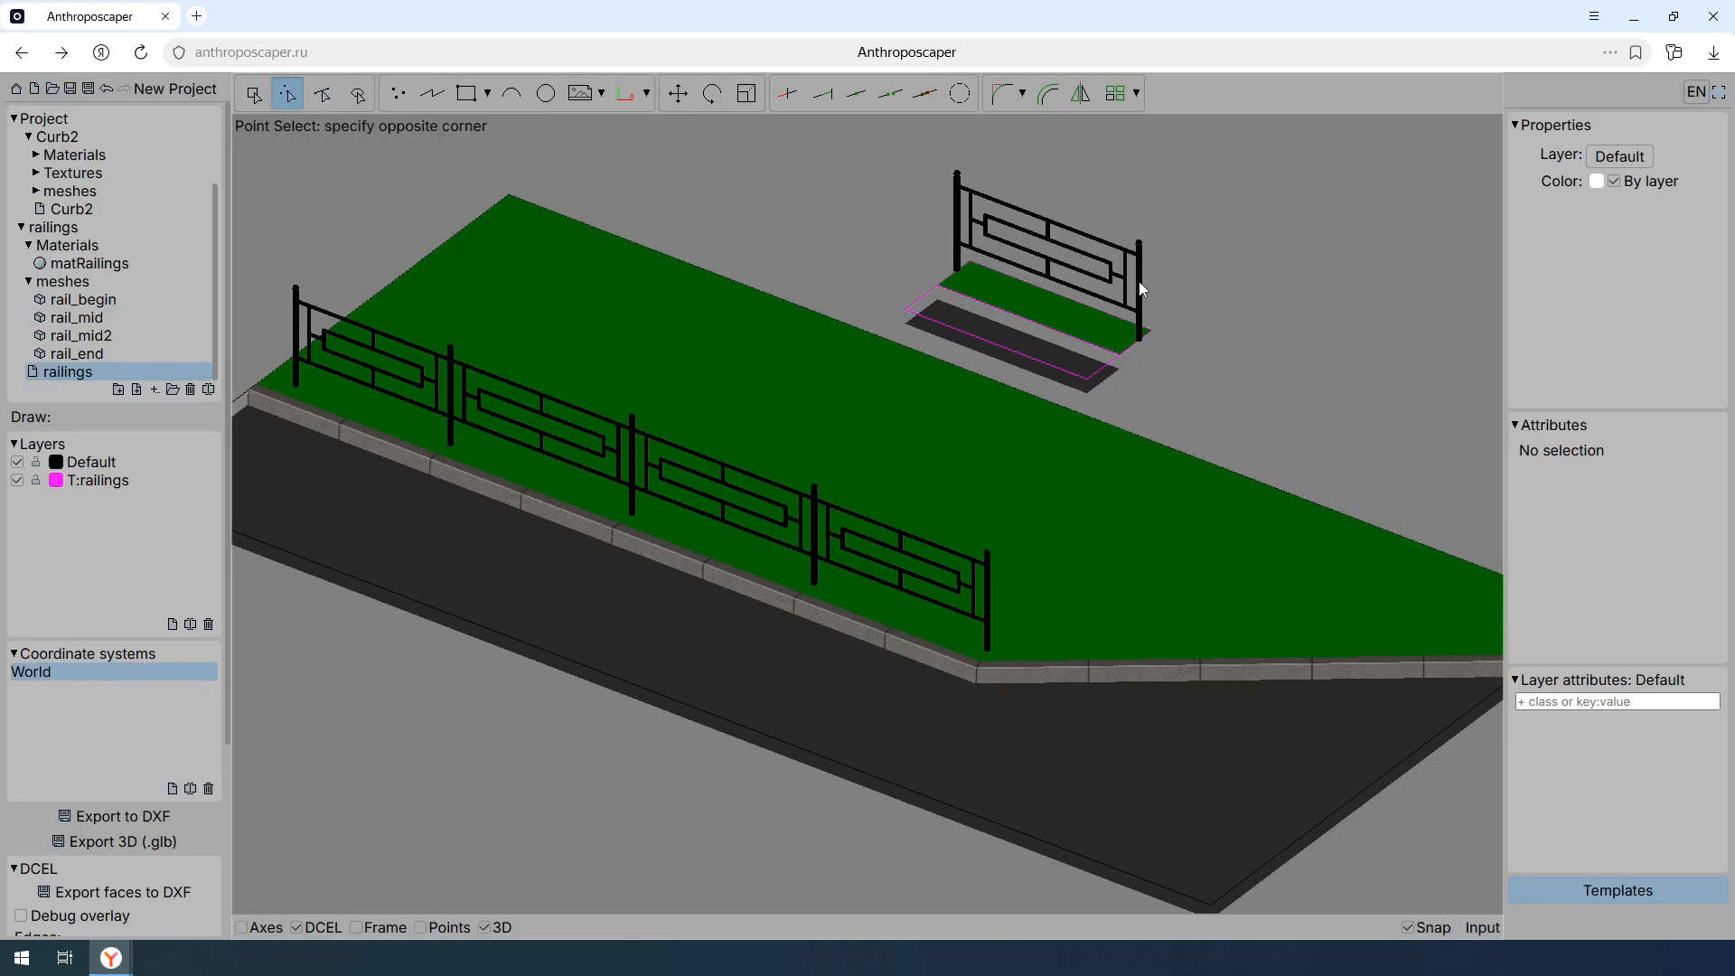
key("Escape")
left_click(1141, 285)
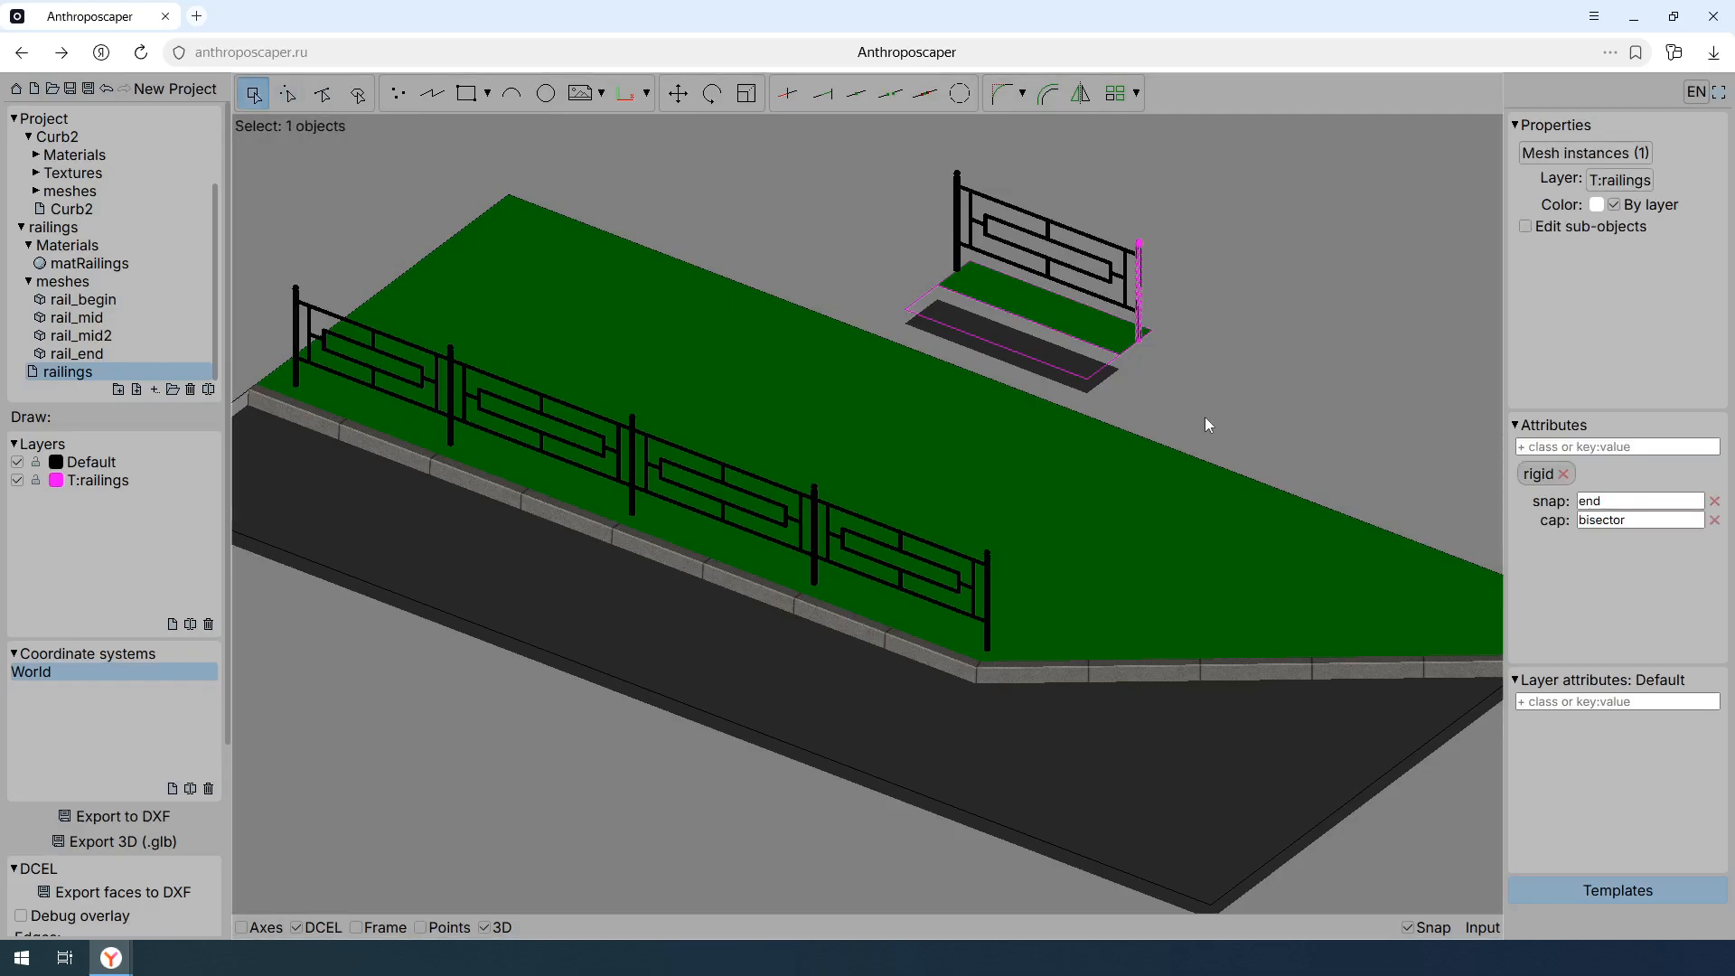
key("m")
left_click(1207, 416)
left_click(1222, 403)
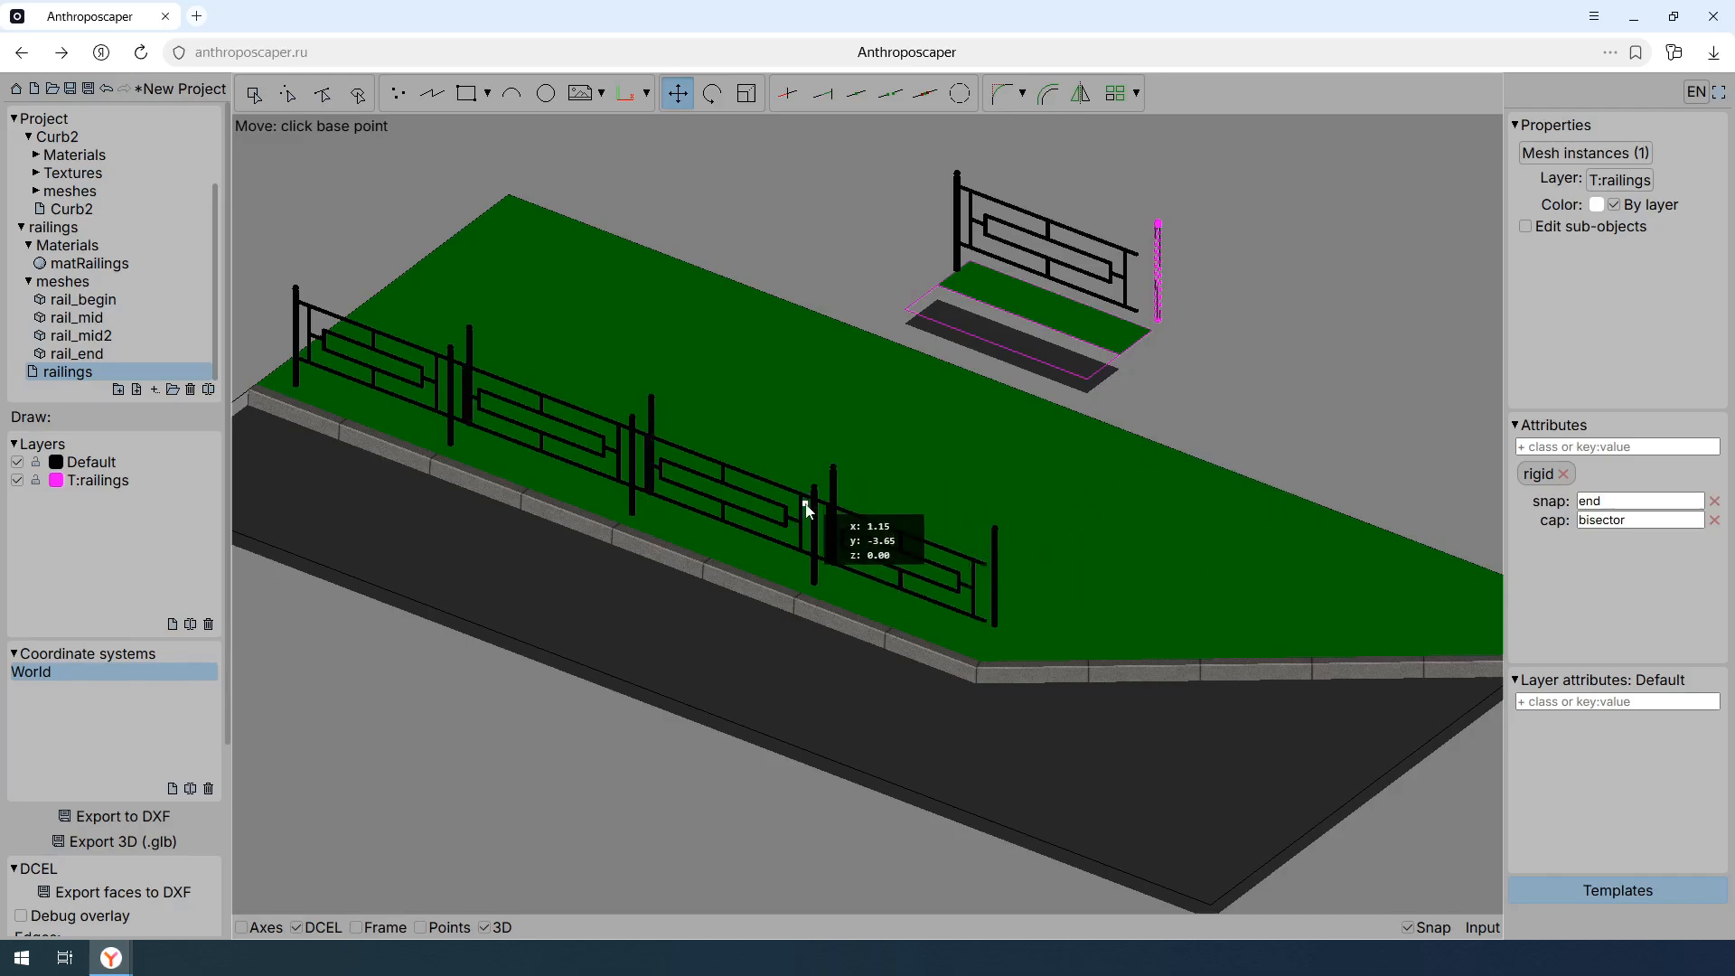
key("Escape")
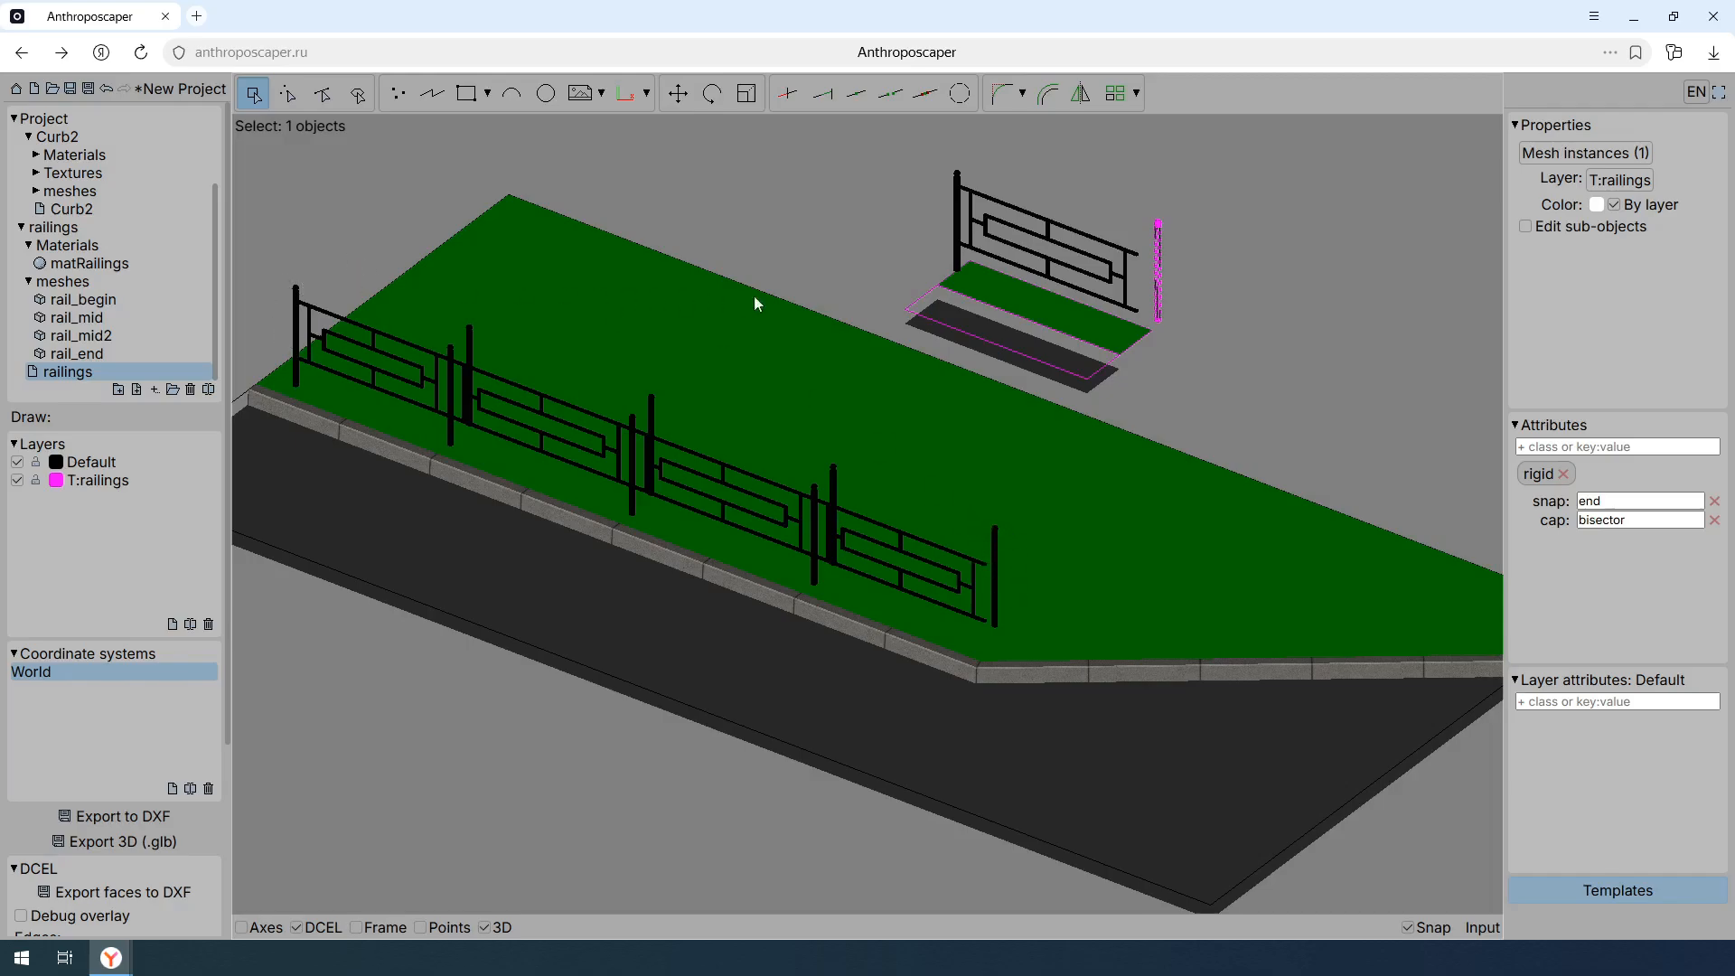
key("ctrl+z")
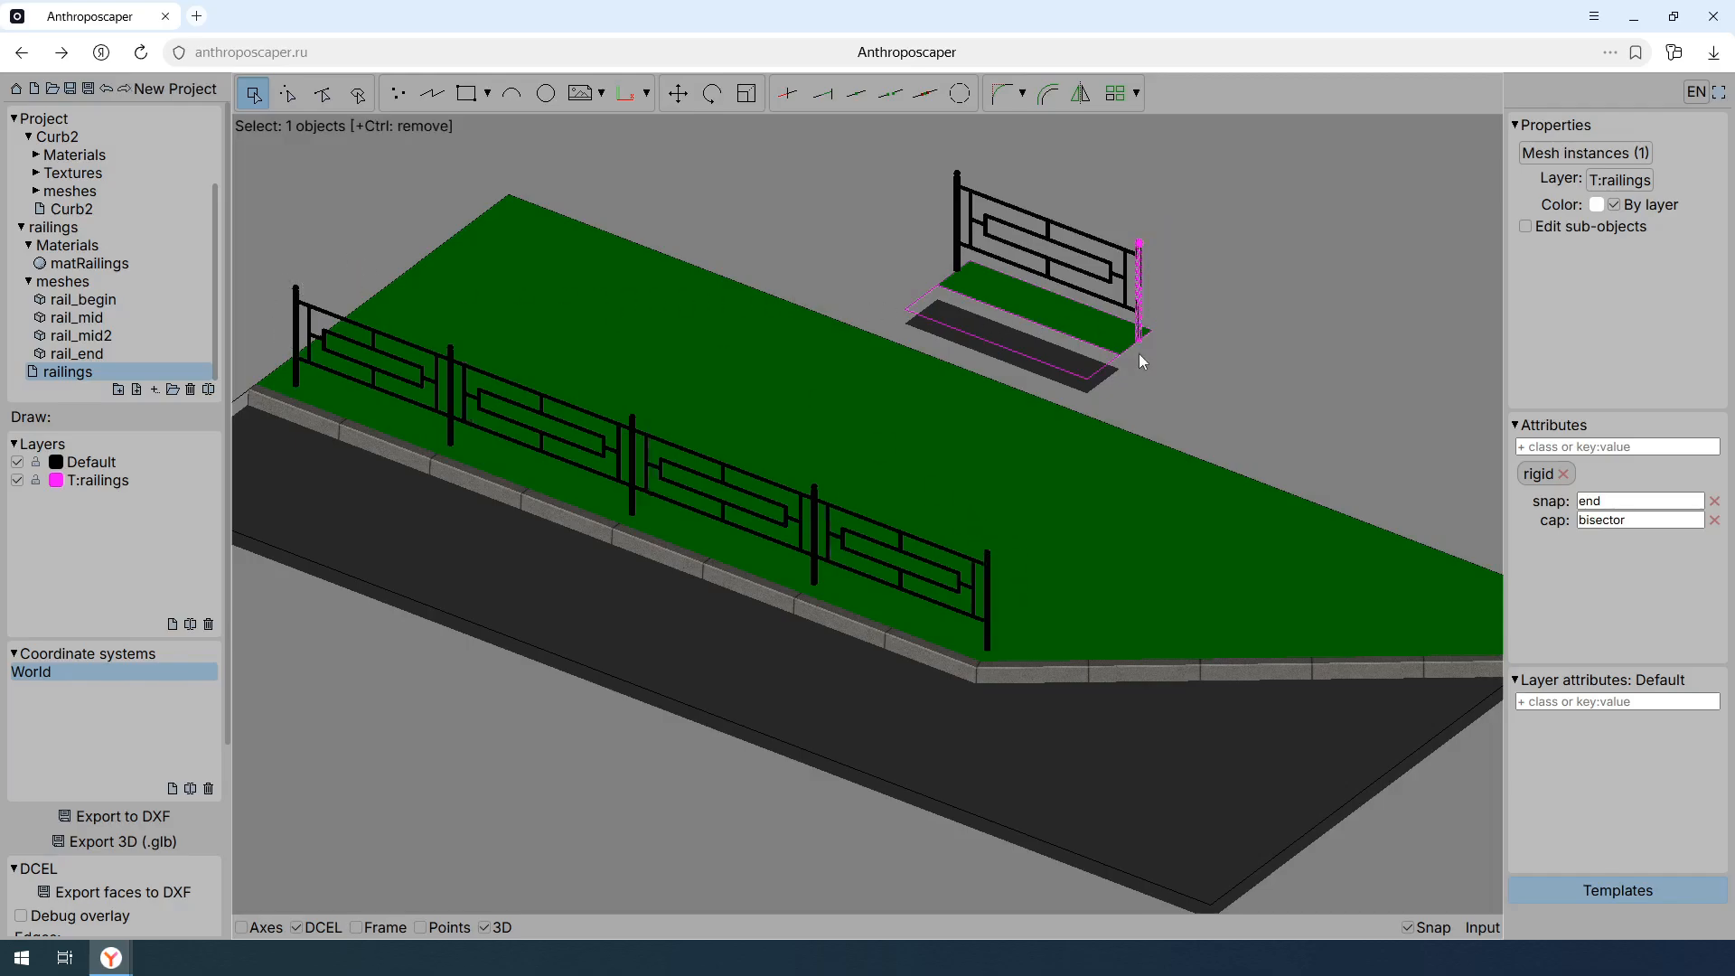
- Copy the six railings template objects and place the copy a short distance beyond the original template's end
middle_click_drag(1181, 366, 948, 372)
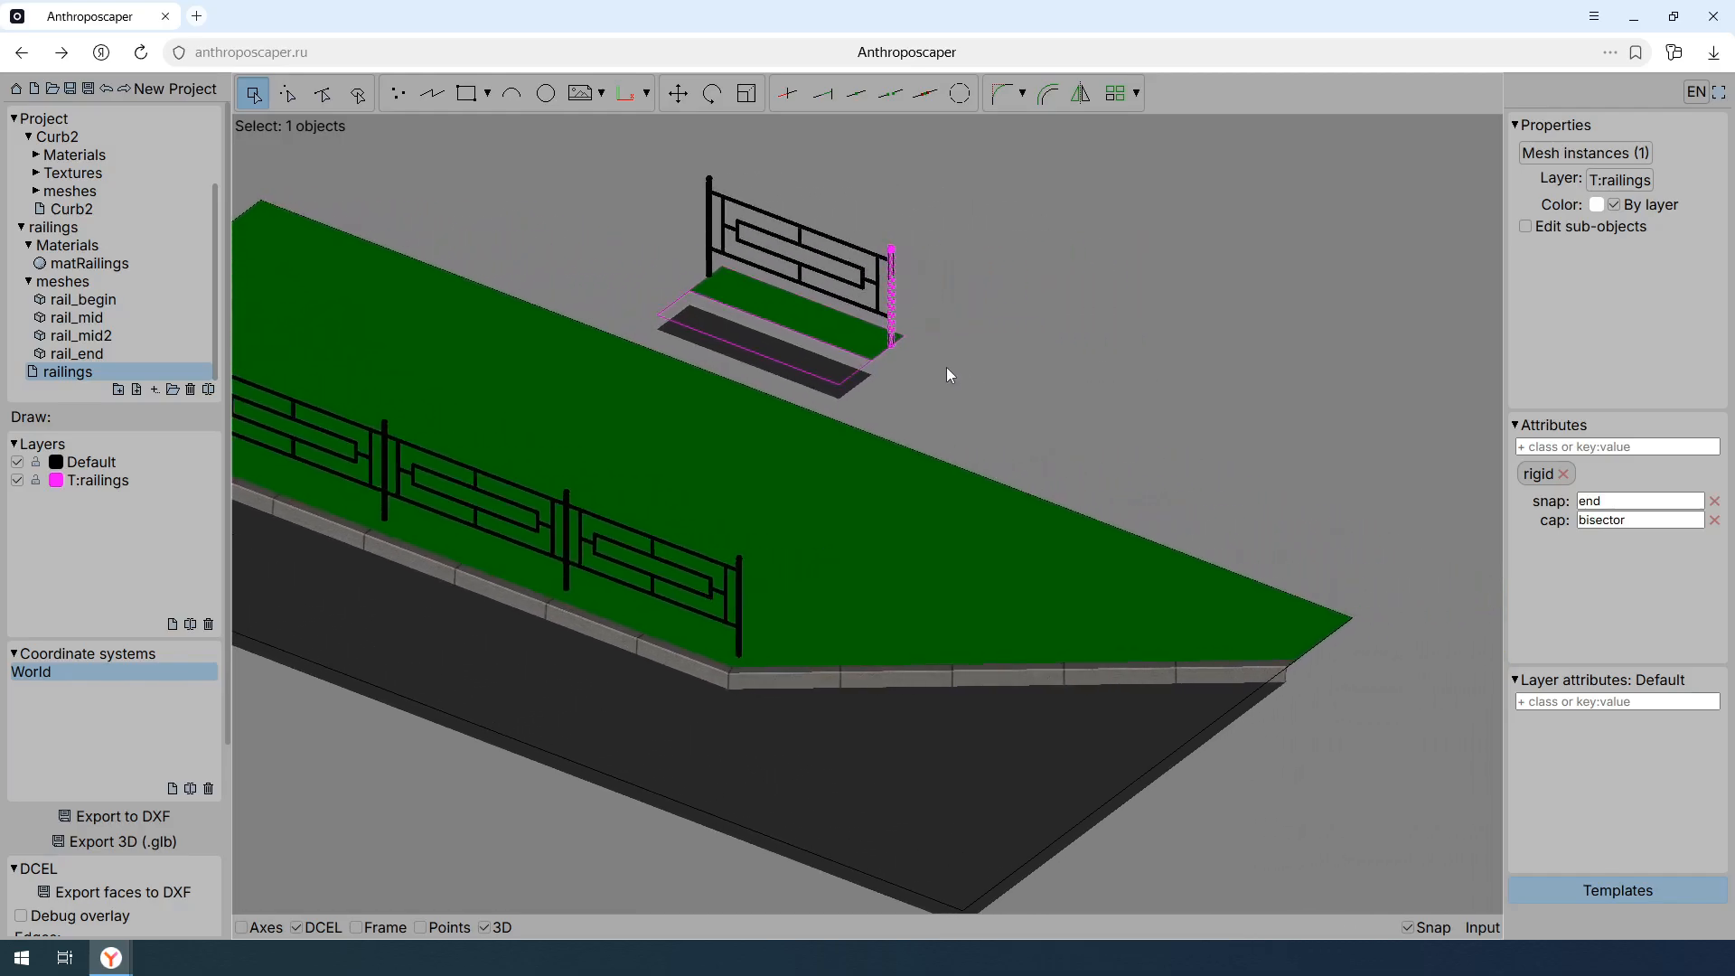
left_click_drag(943, 357, 685, 186)
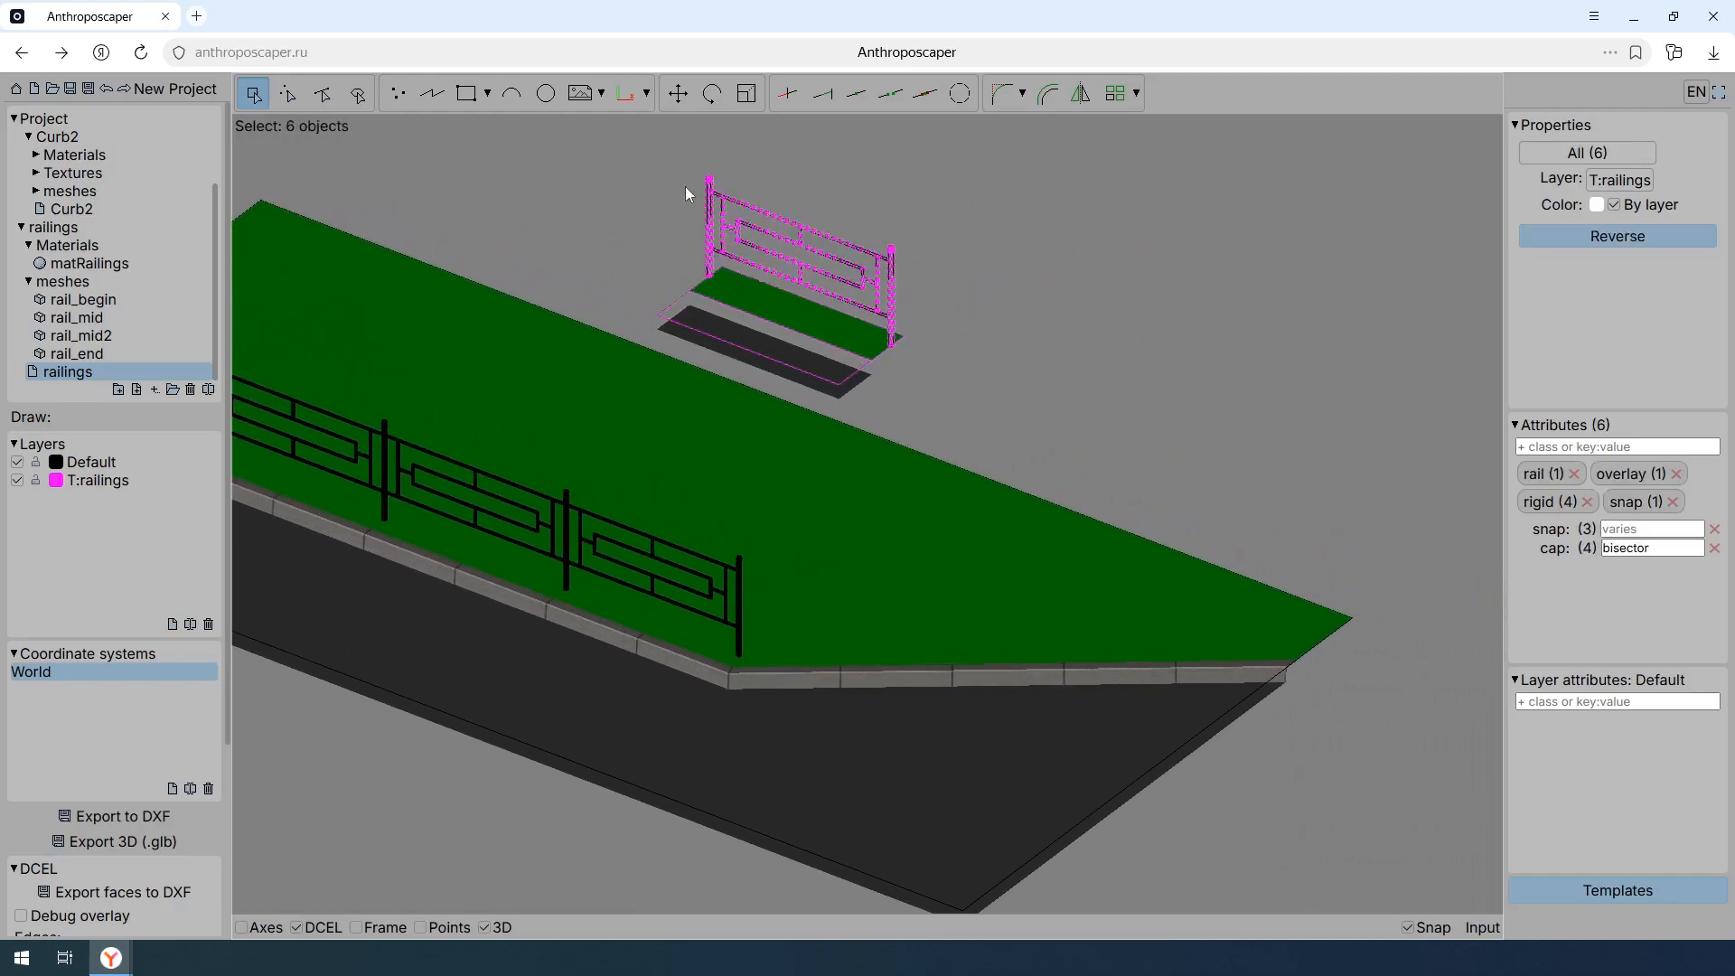
key("ctrl+c")
left_click(657, 316)
key("ctrl+v")
left_click(847, 388)
key("m")
left_click(879, 401)
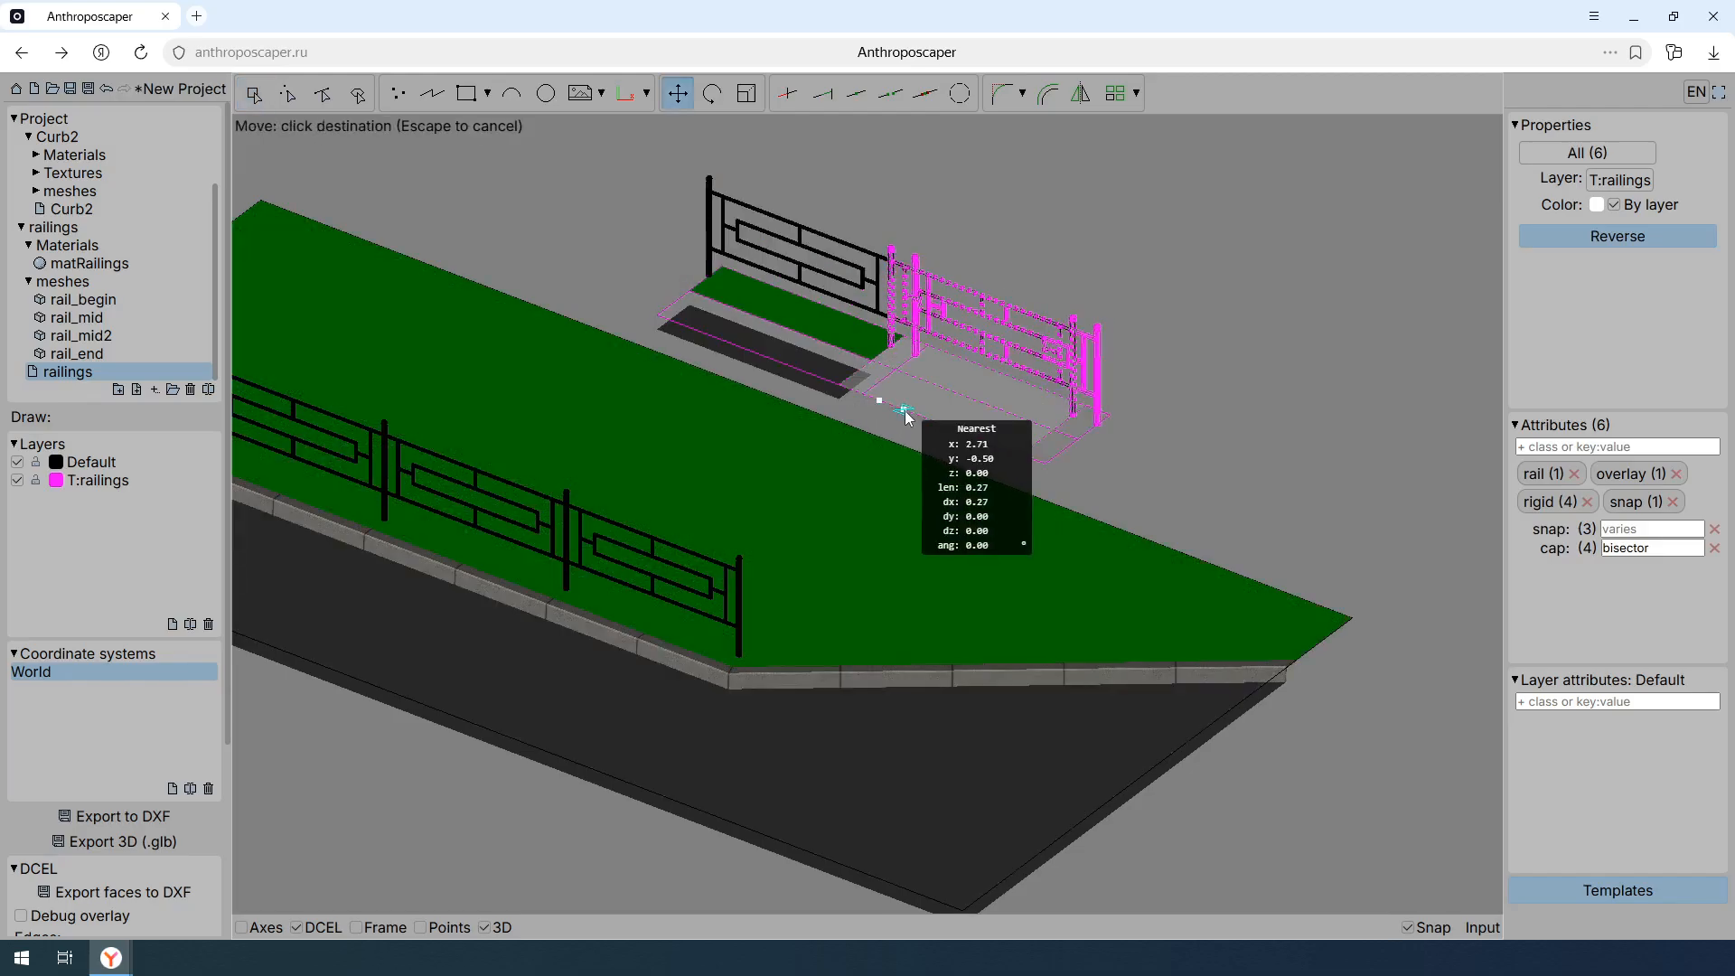
left_click(918, 417)
key("Escape")
- Assign the grass class to the copied template's face beneath the railing and the road class to its adjacent face
key("f")
left_click(1015, 411)
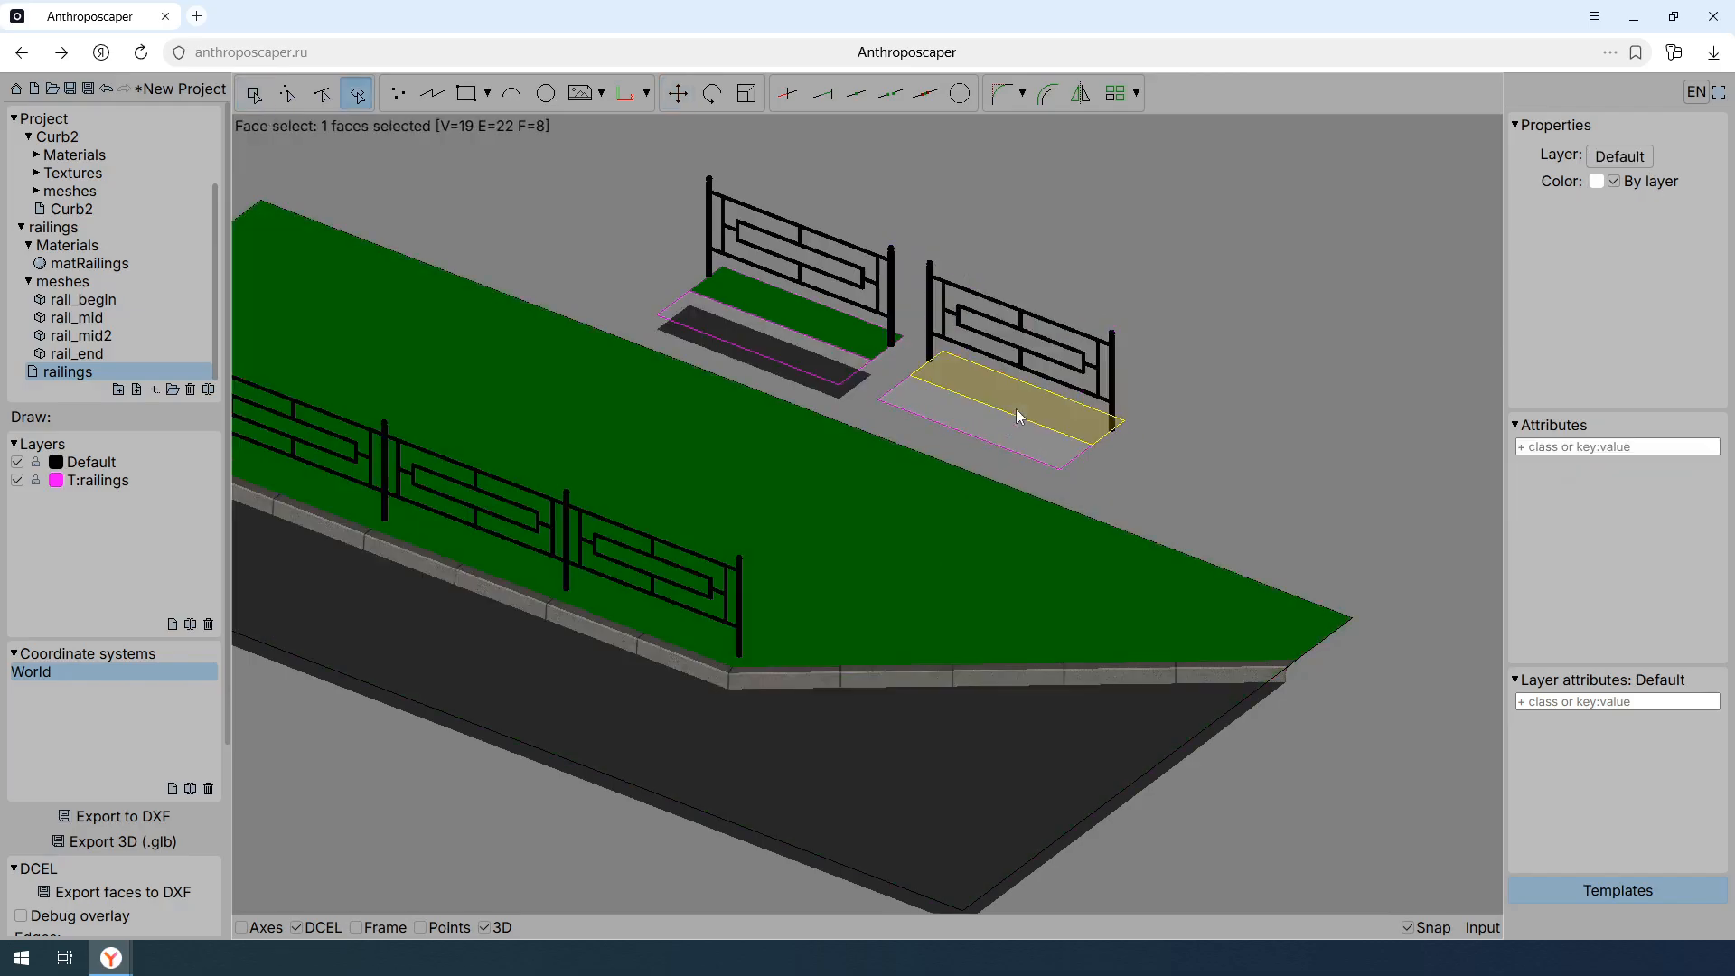
left_click(1533, 447)
type("grass")
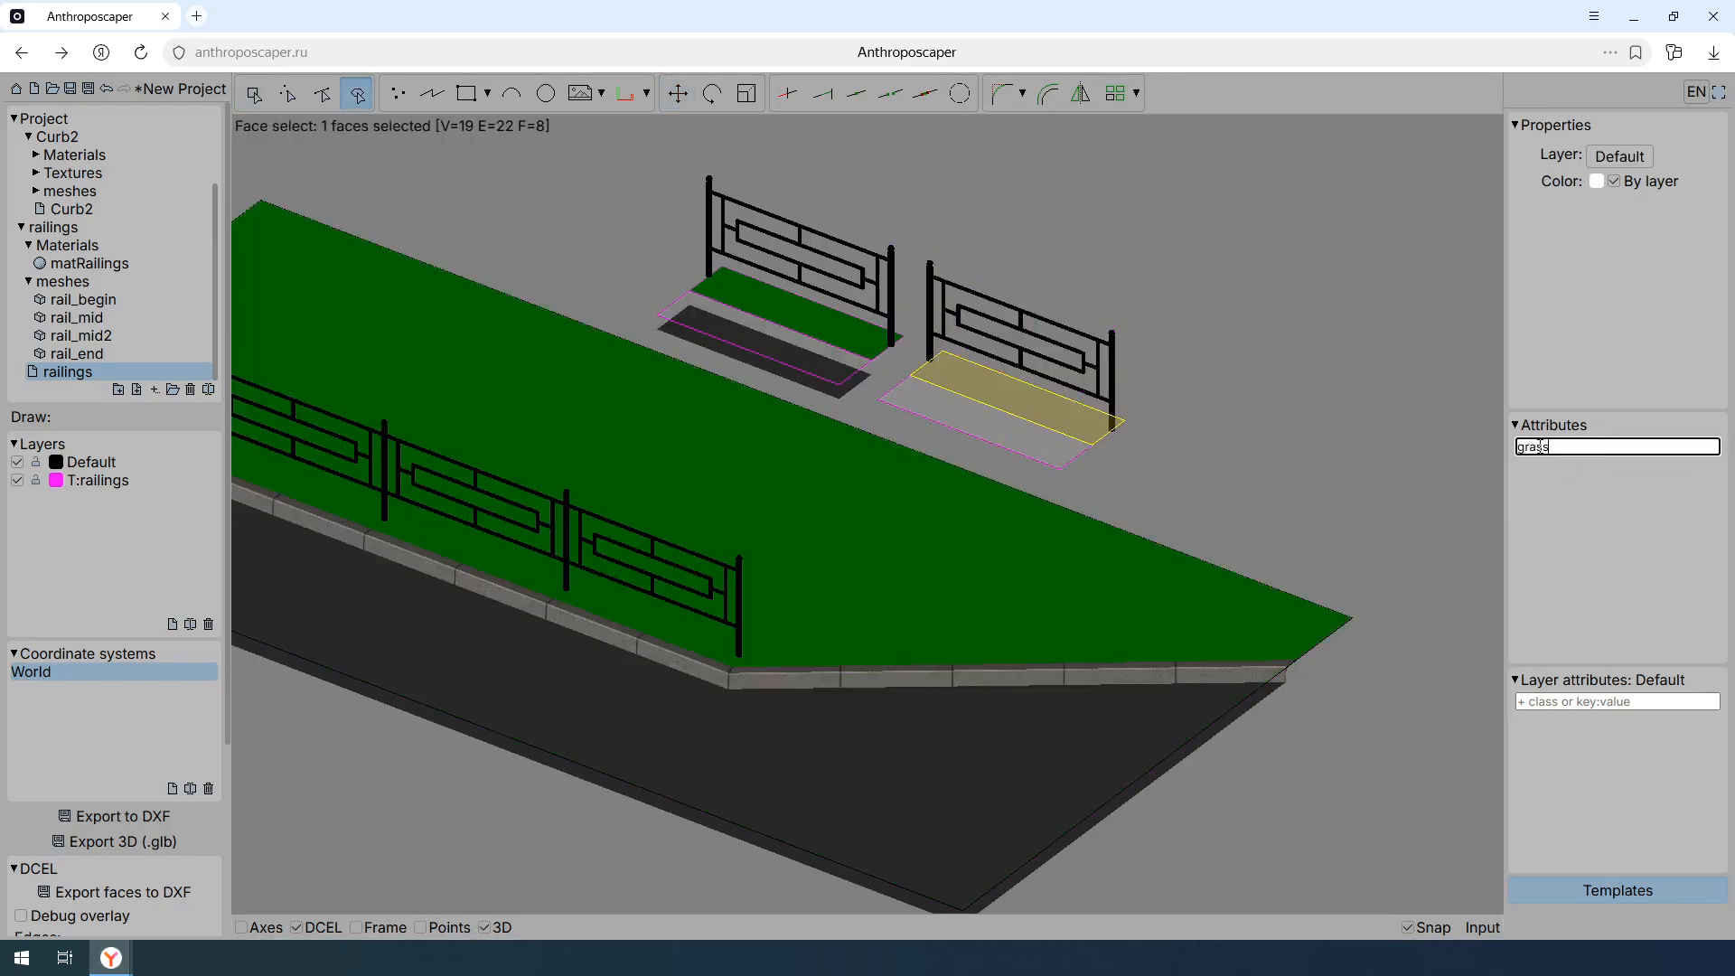
key("Return")
left_click(1000, 430)
left_click(1574, 445)
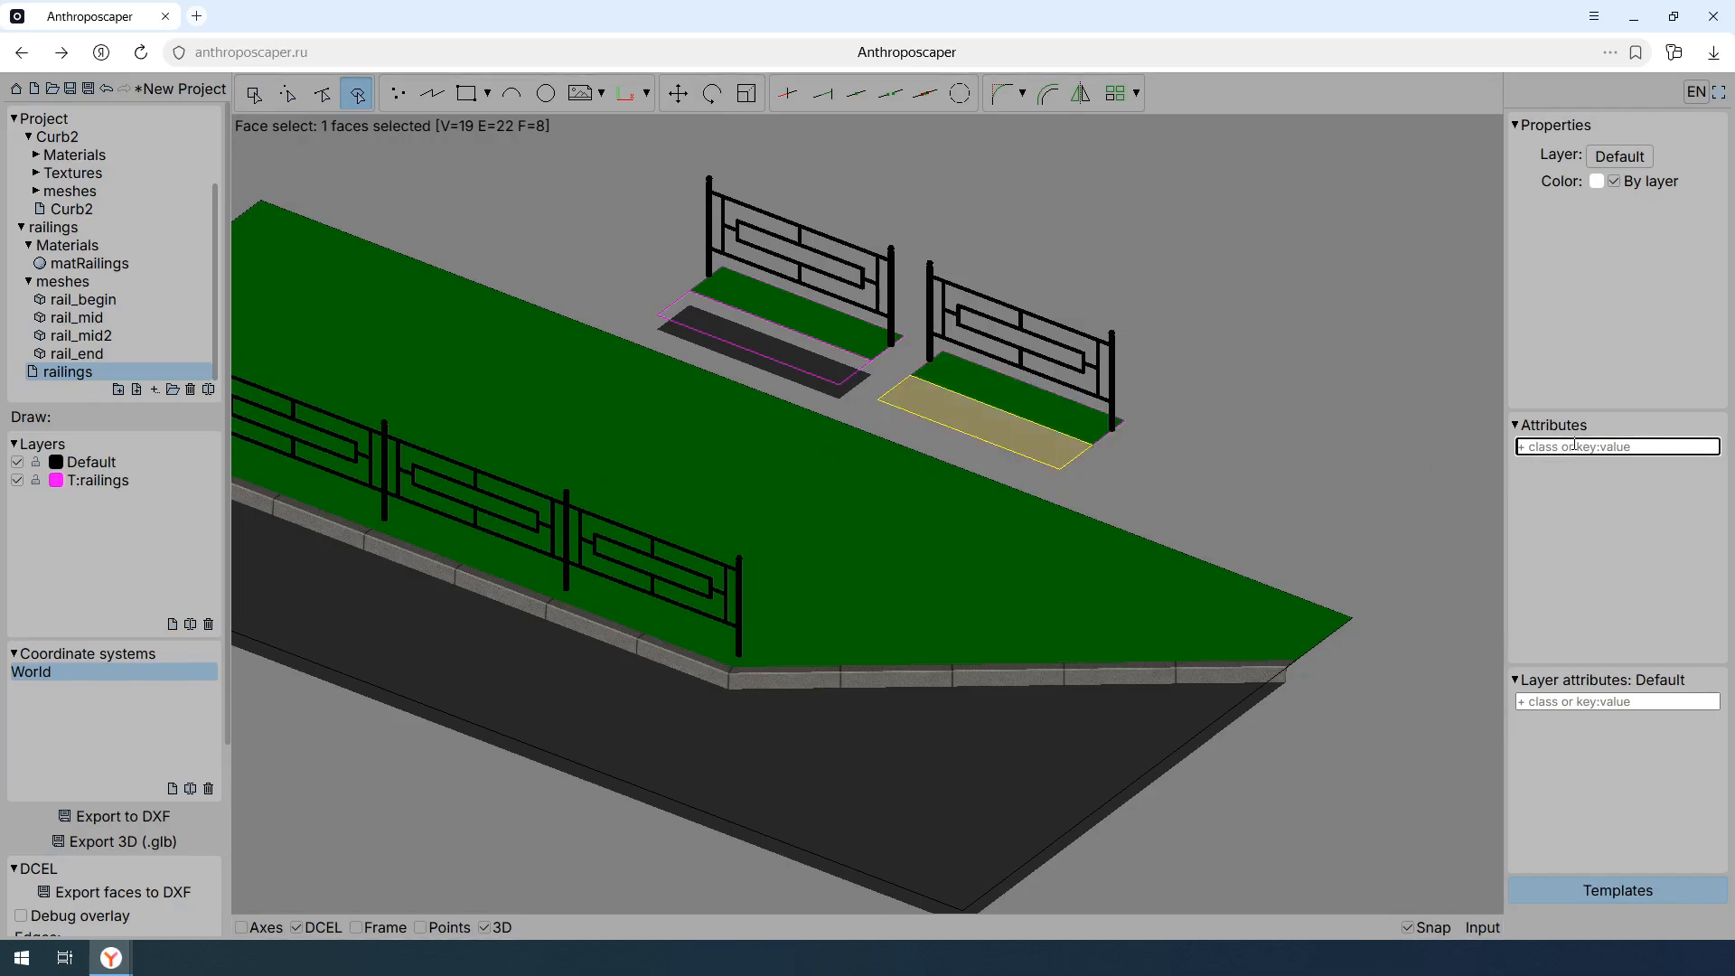
type("road")
key("Return")
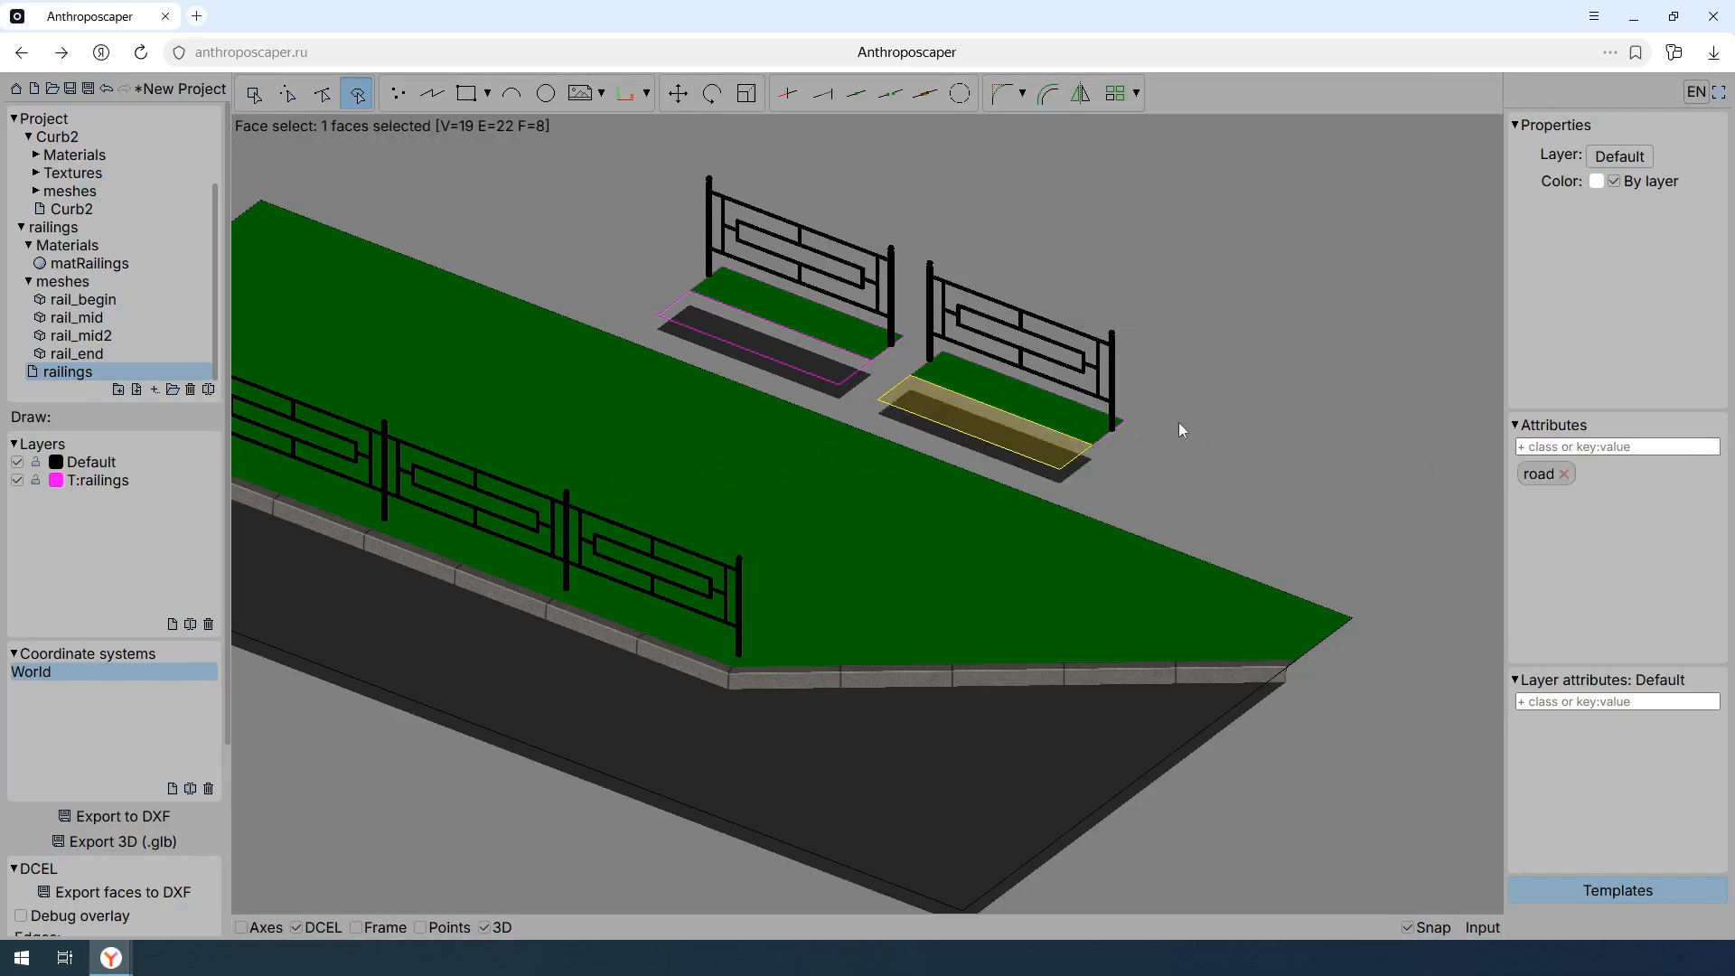
key("Escape")
- Create a new layer named T:railings-end
left_click(155, 479)
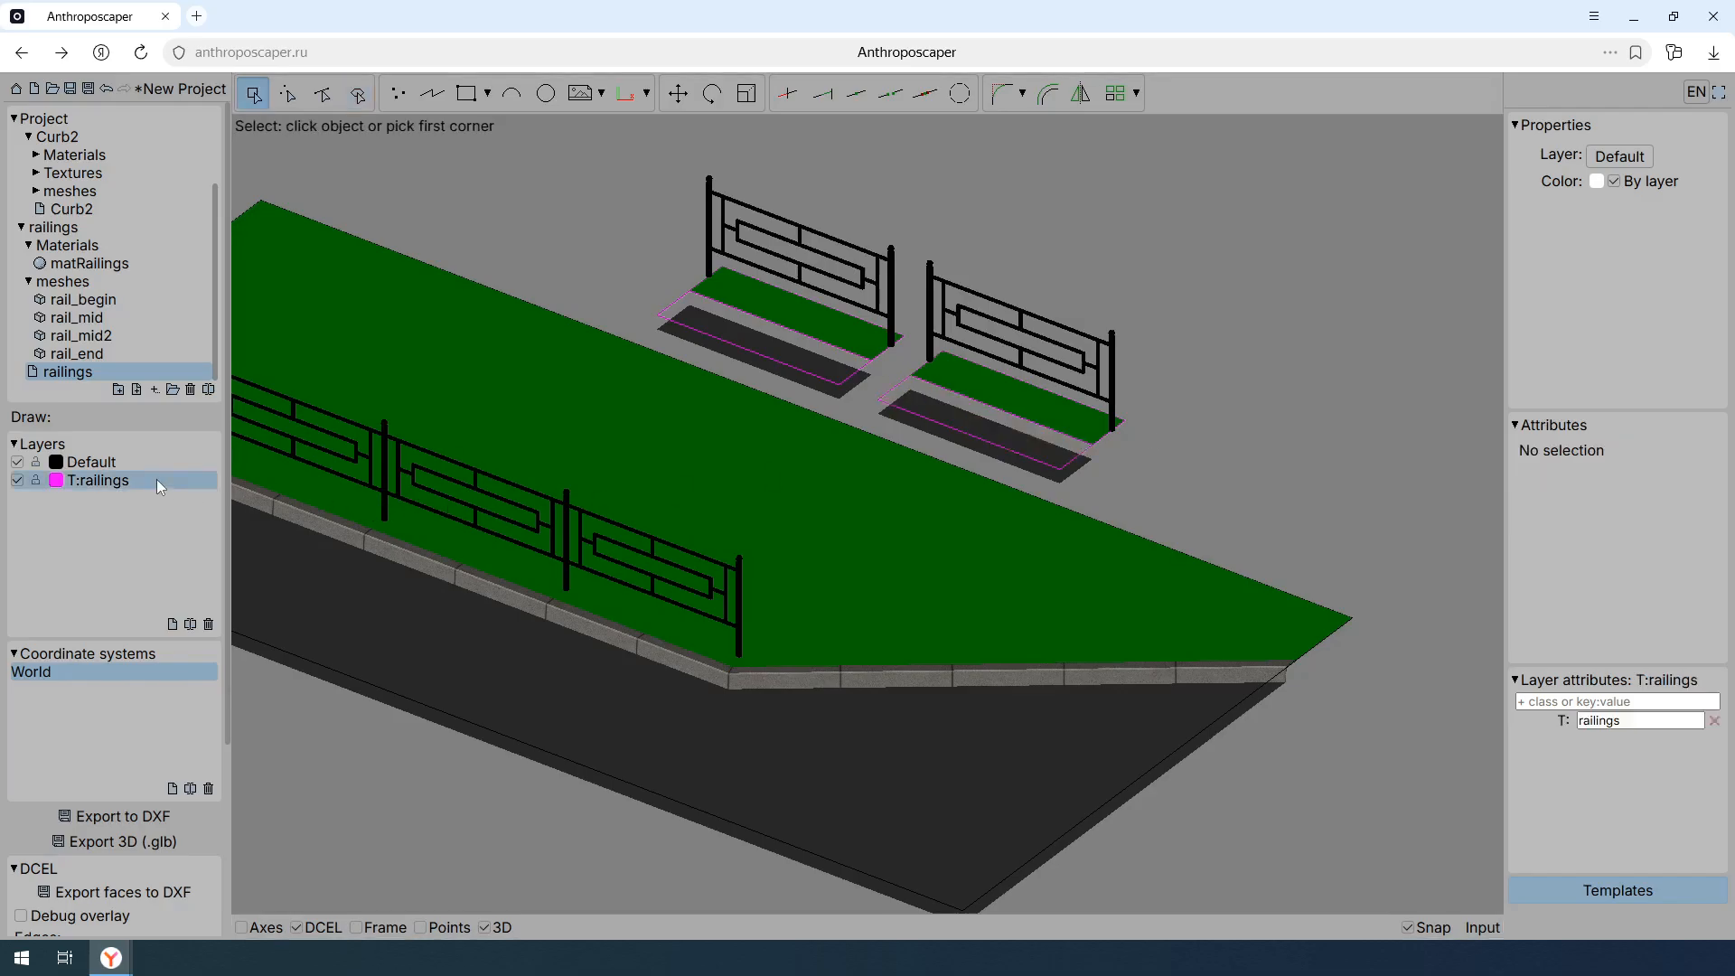
left_click(173, 621)
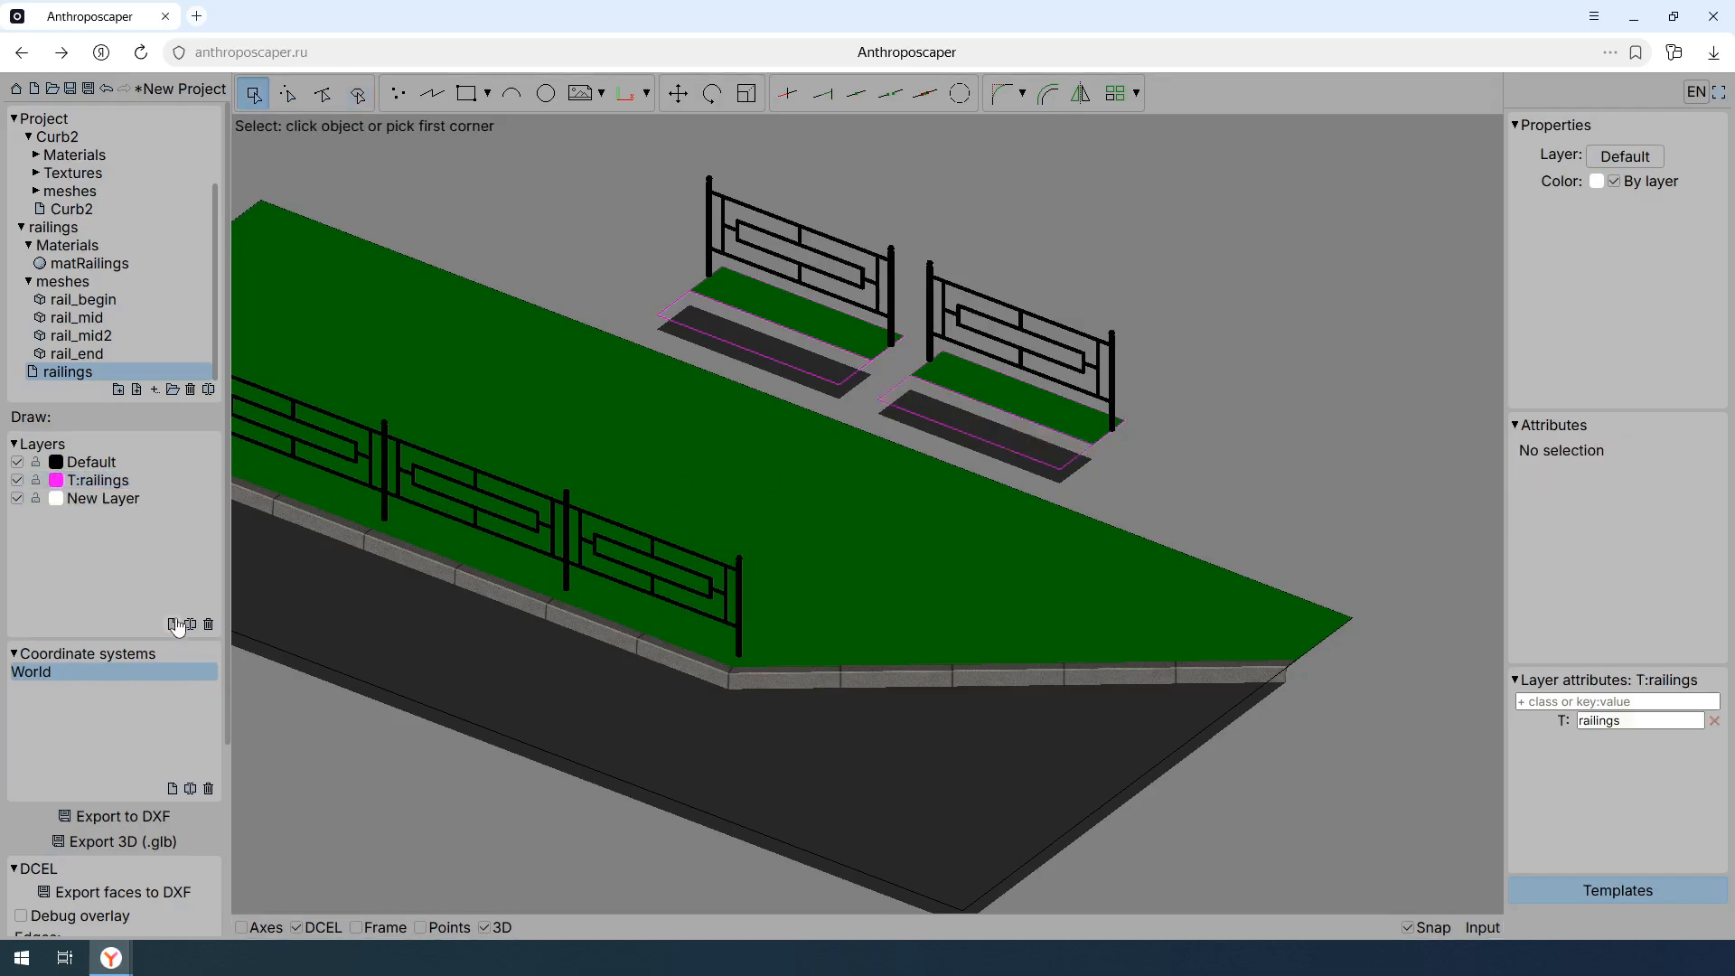
double_click(101, 500)
type("T:railings-e")
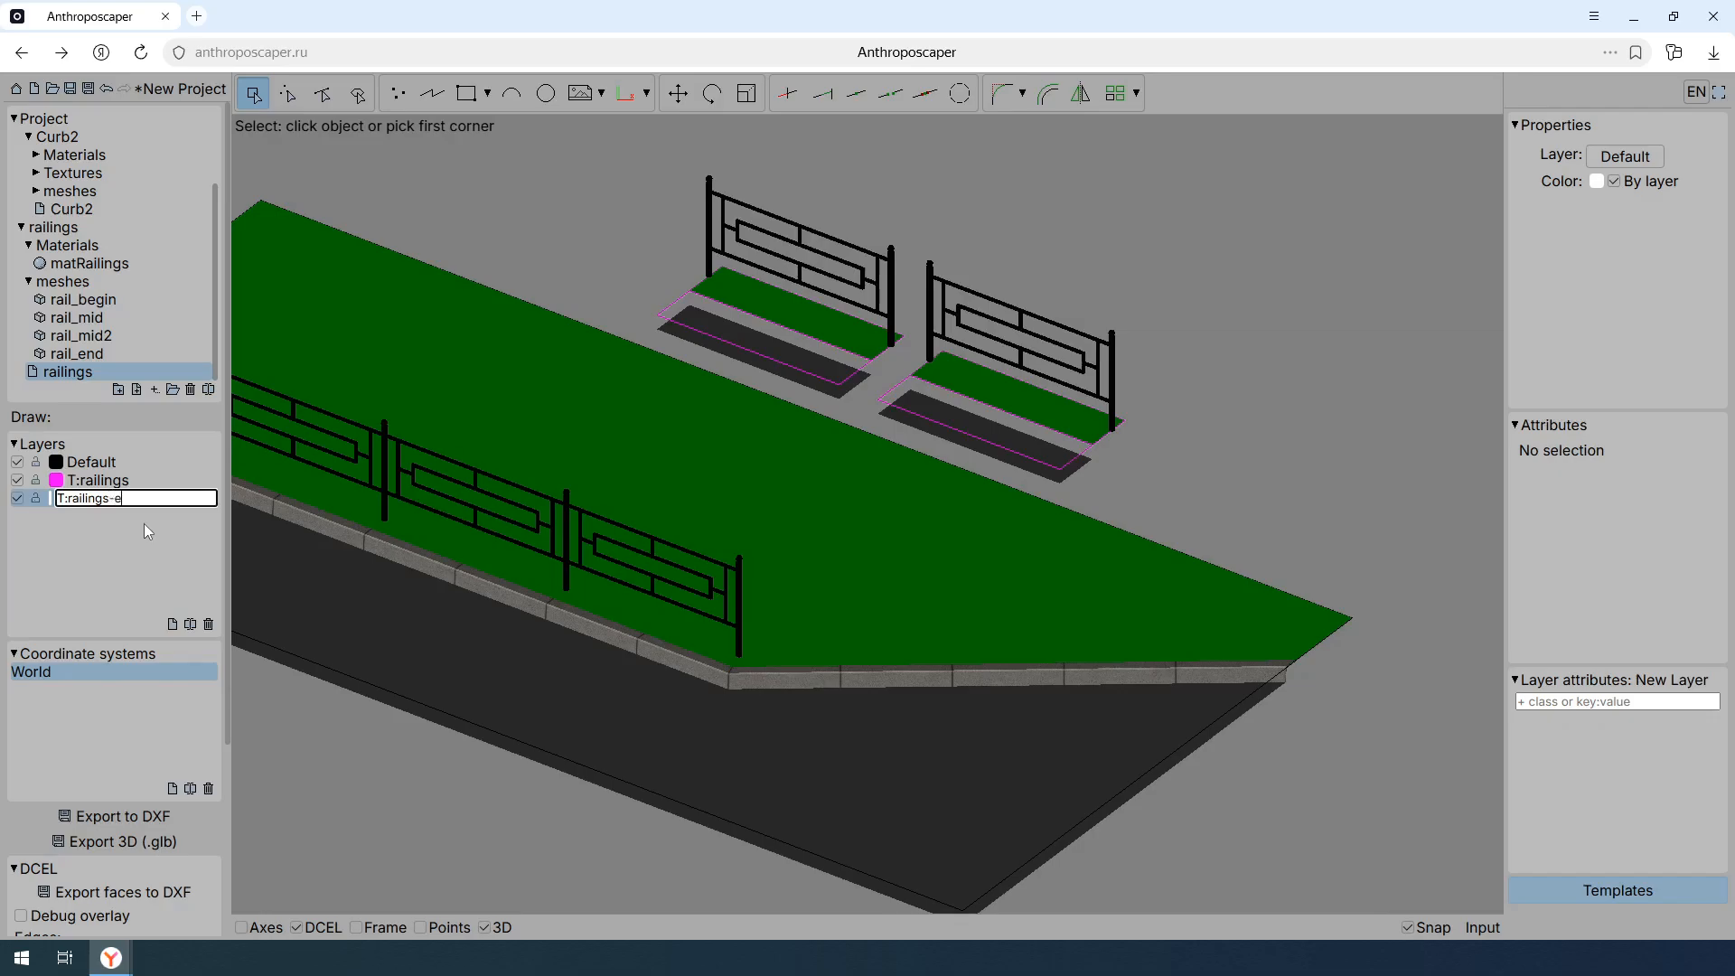
type("nd")
key("Return")
- Set the T:railings-end layer color to magenta, RGB 255, 0, 255
left_click(55, 499)
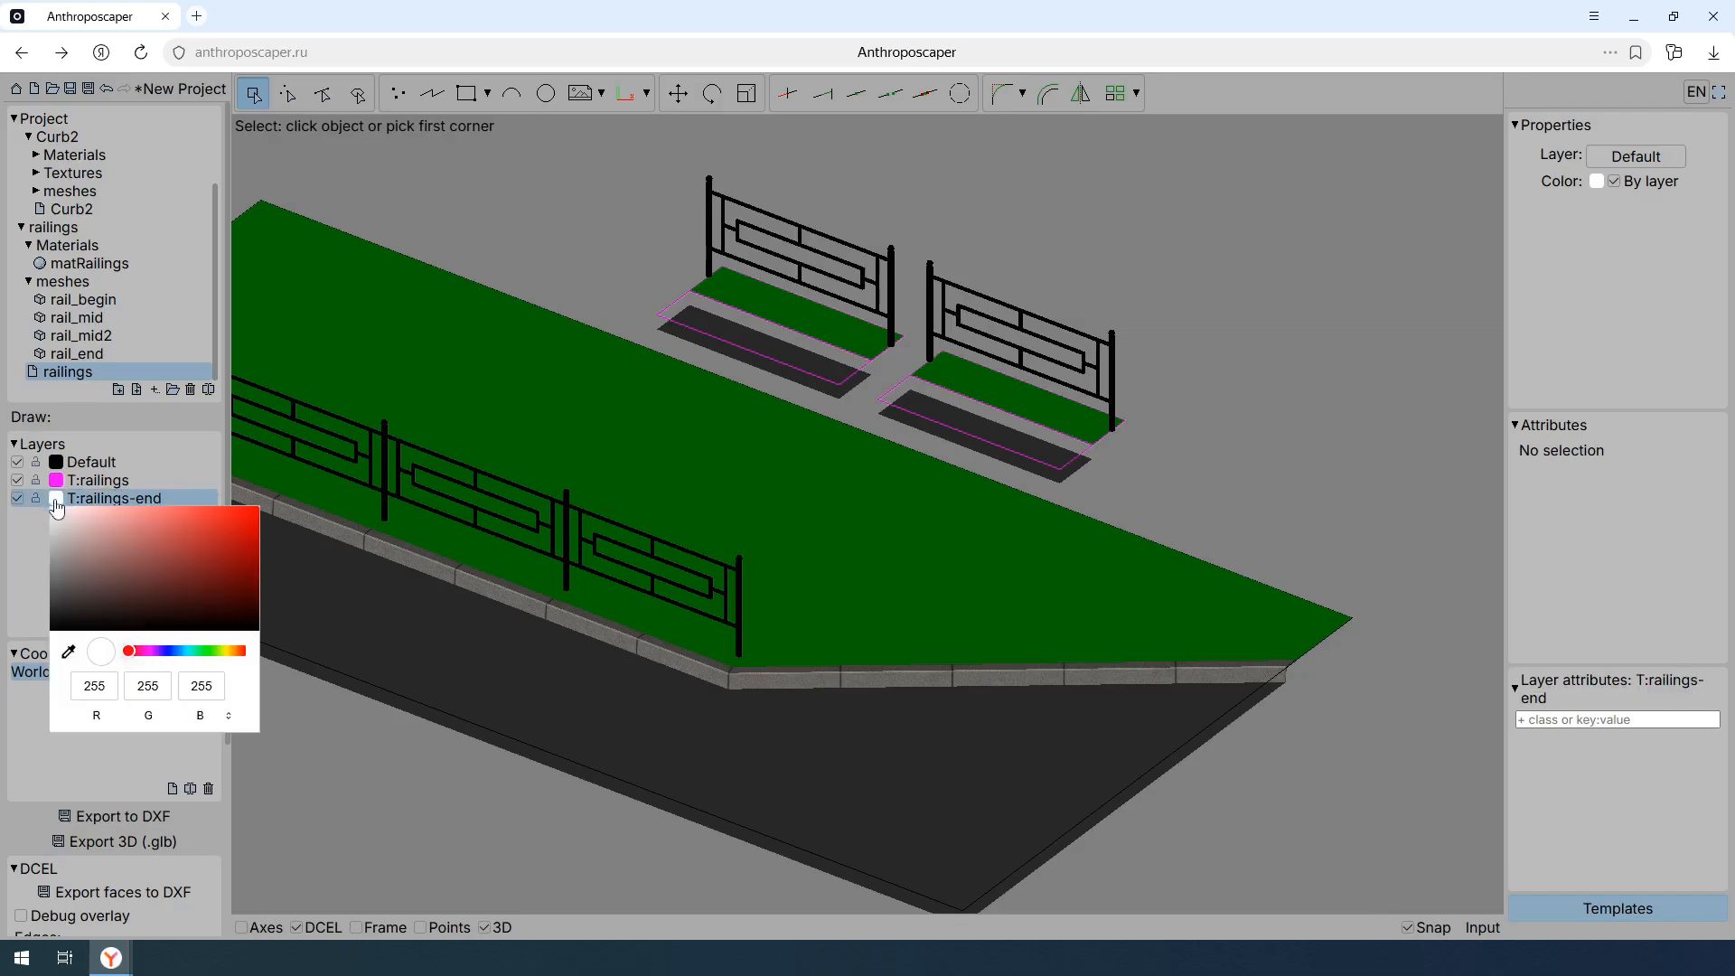
left_click(151, 651)
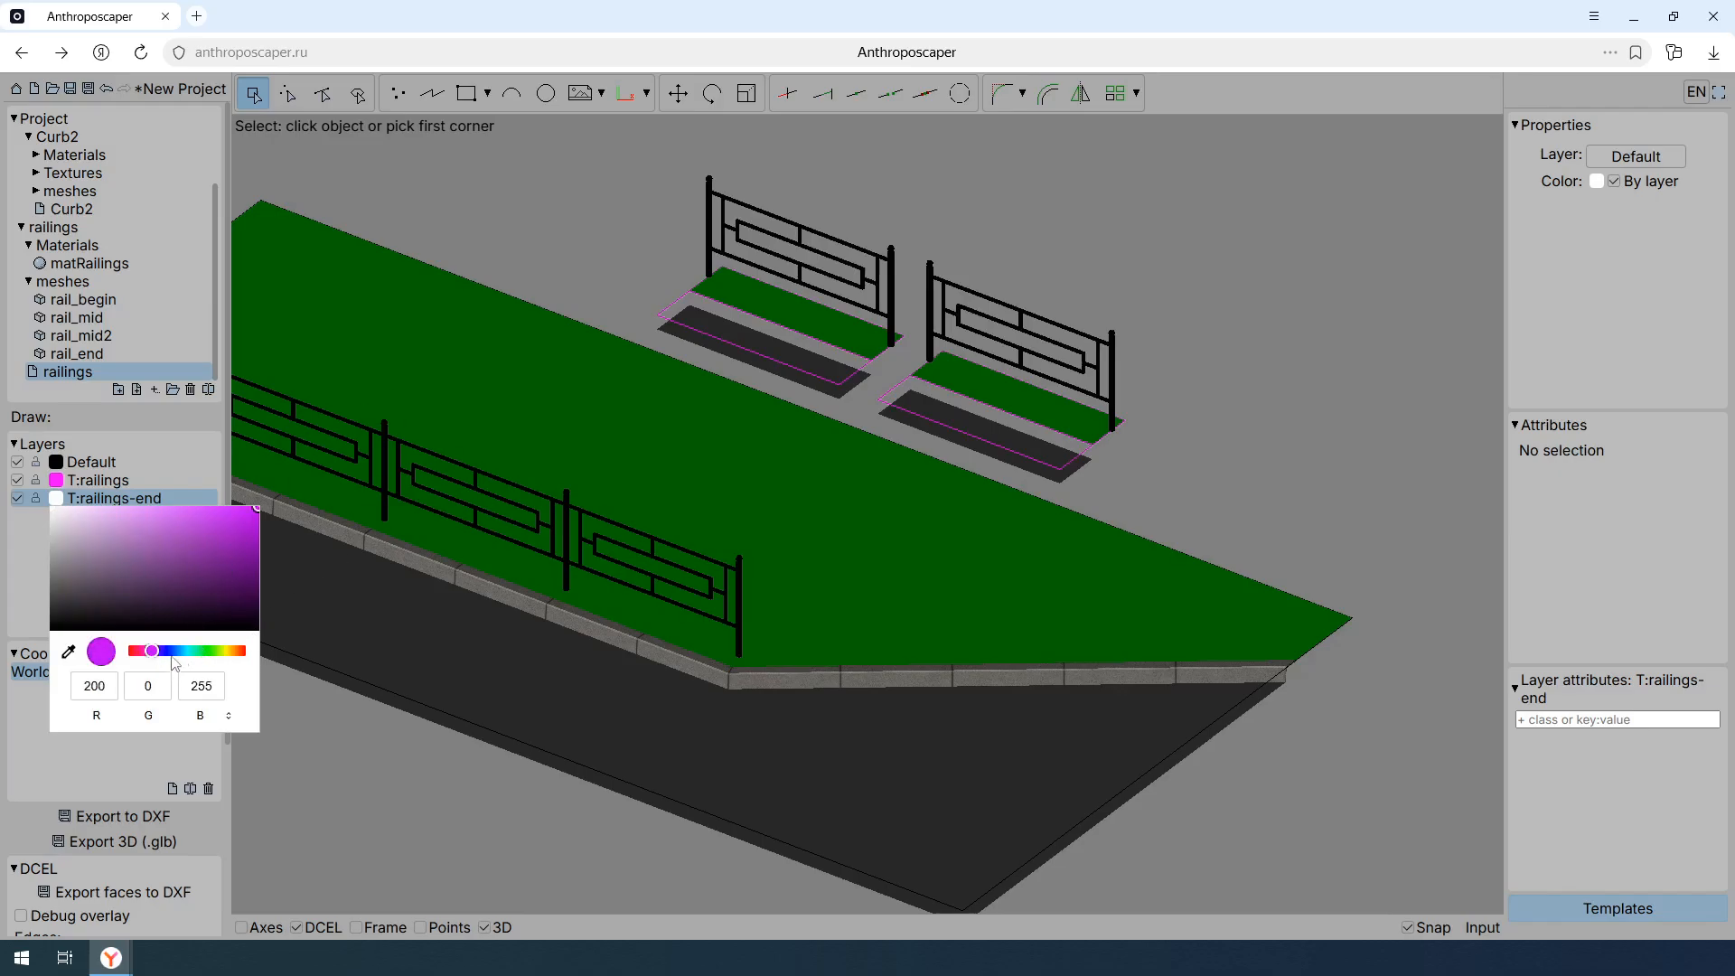
double_click(110, 684)
type("255")
key("Return")
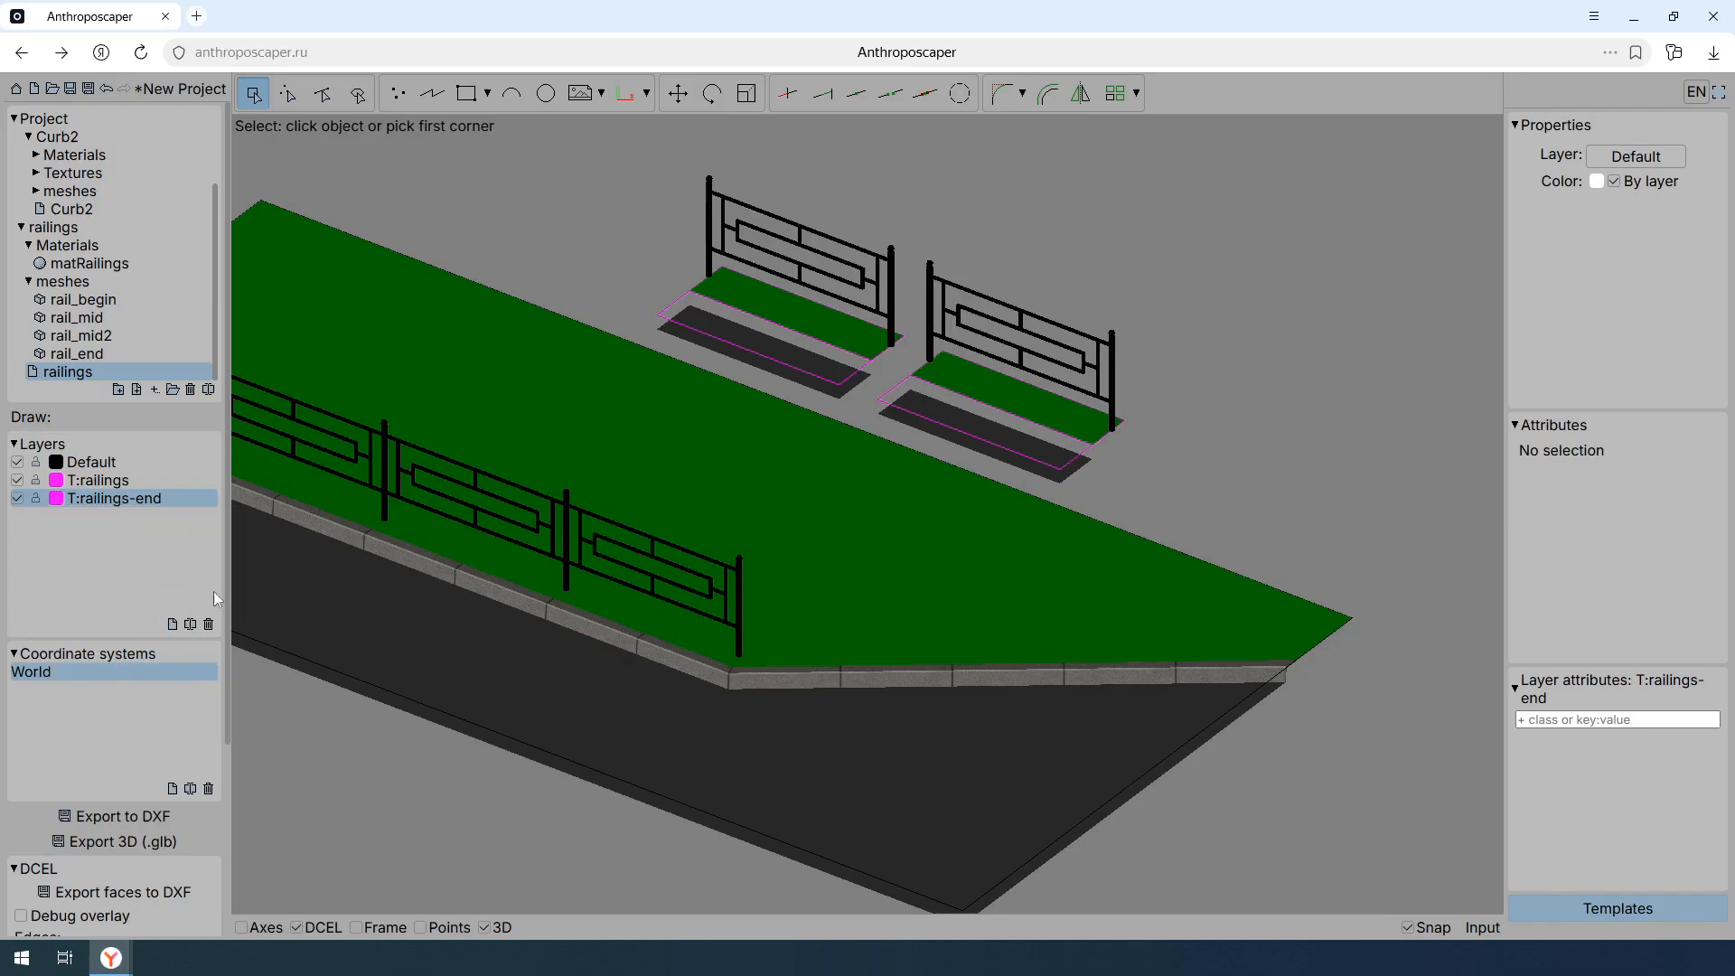
- Add the layer attributes T:railings and TR:end to the T:railings-end layer
left_click(1577, 718)
type("T:railings")
key("Return")
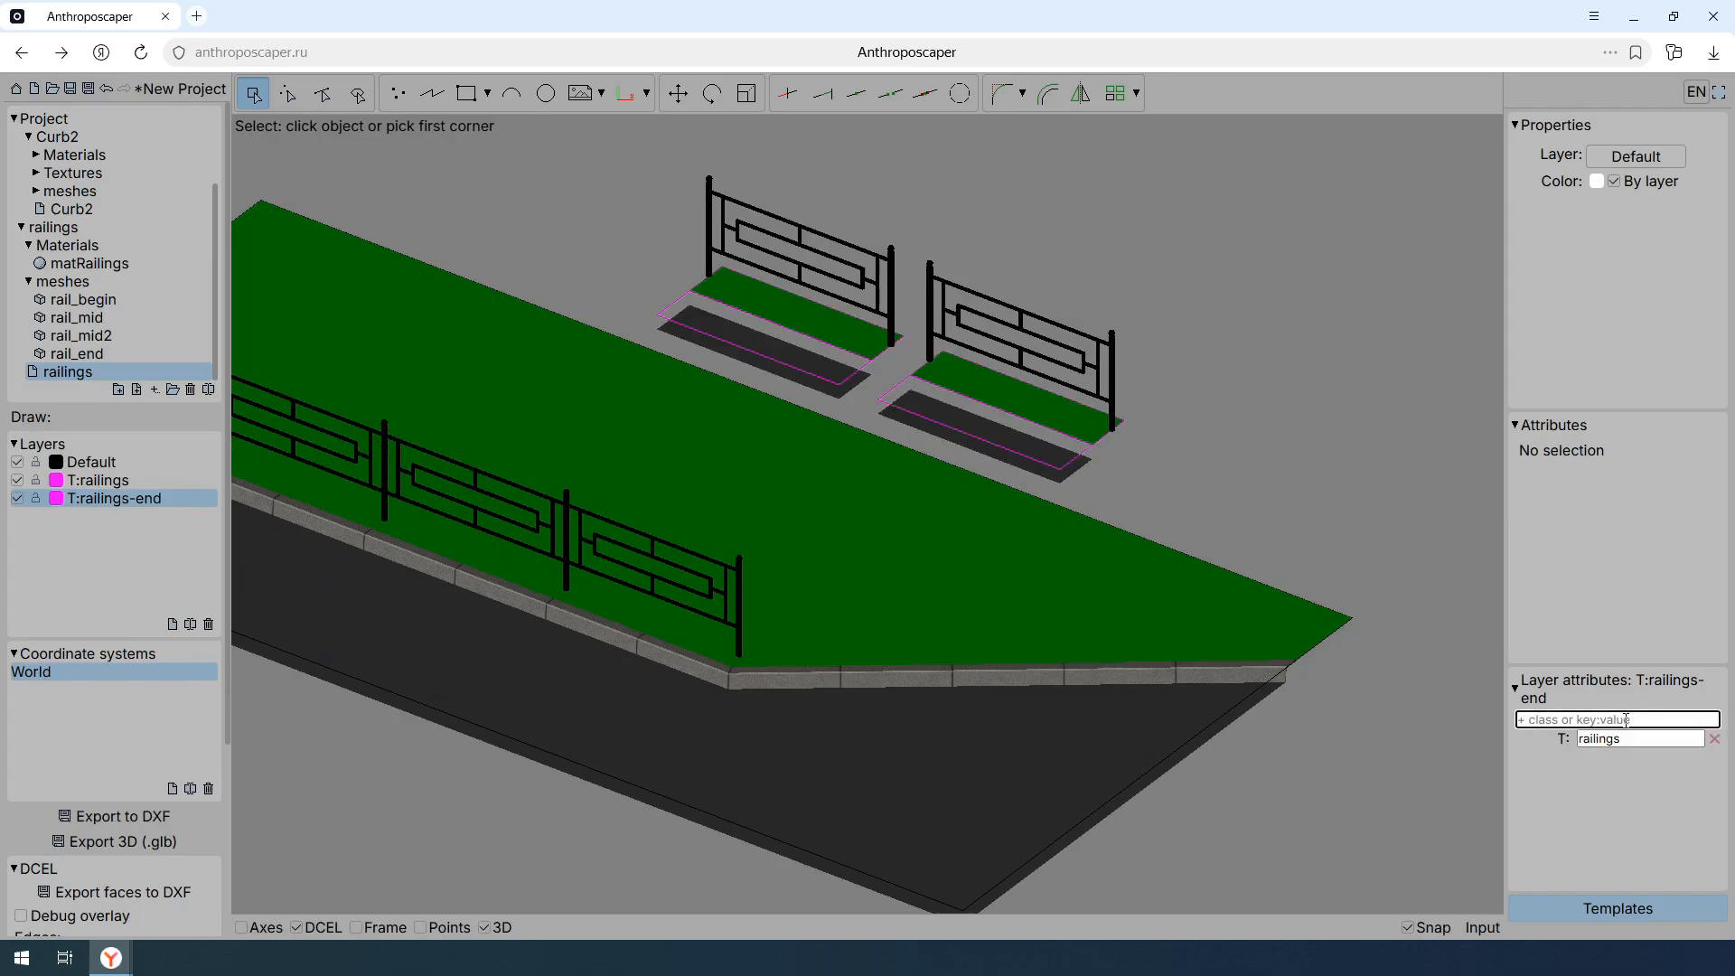
type("TR:end")
key("Return")
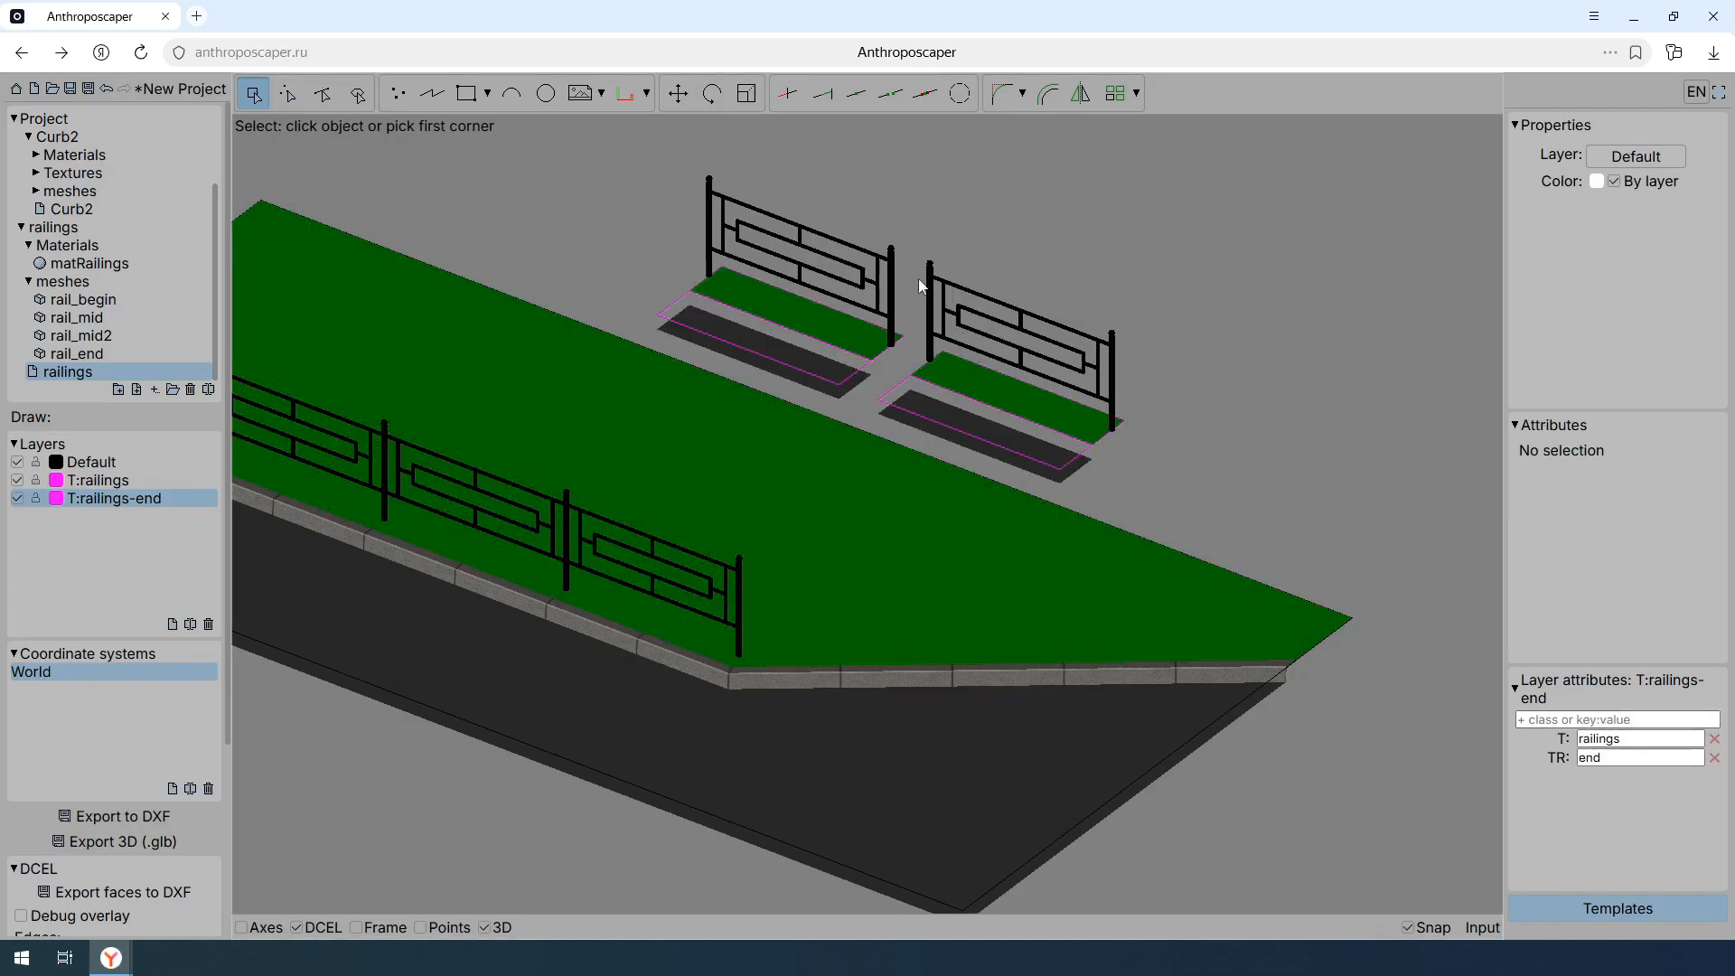
- Delete the original template's end post and assign the copied template's six objects to the T:railings-end layer
left_click(893, 290)
key("Delete")
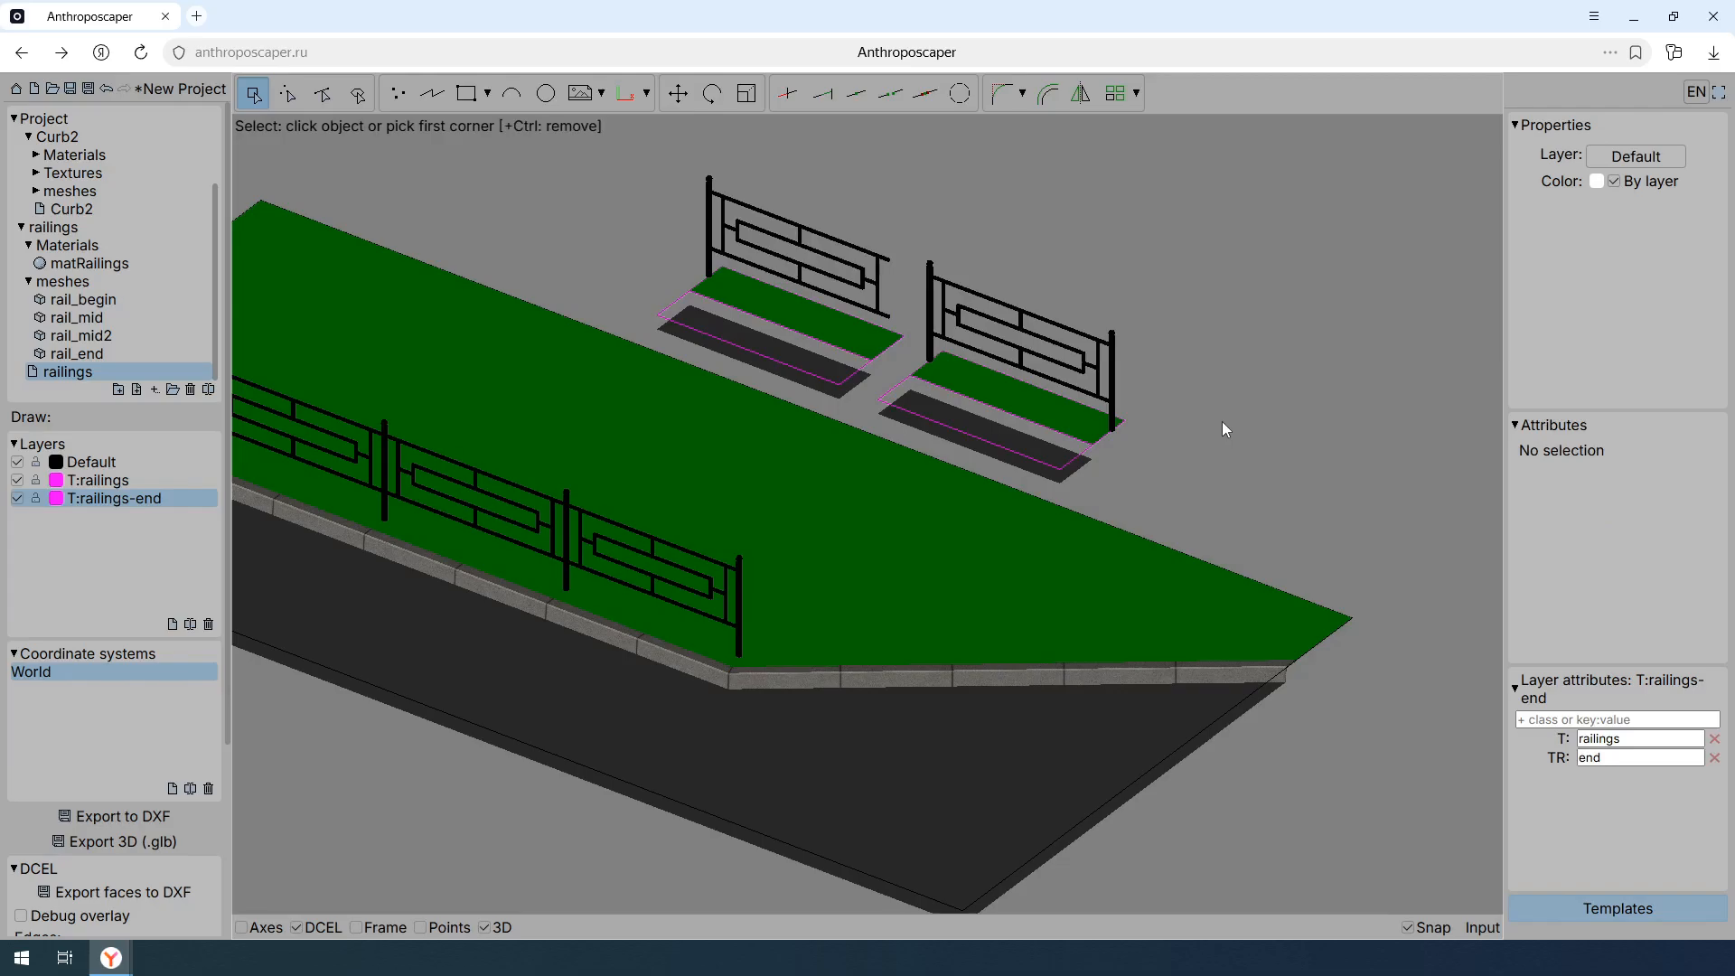
left_click(1157, 454)
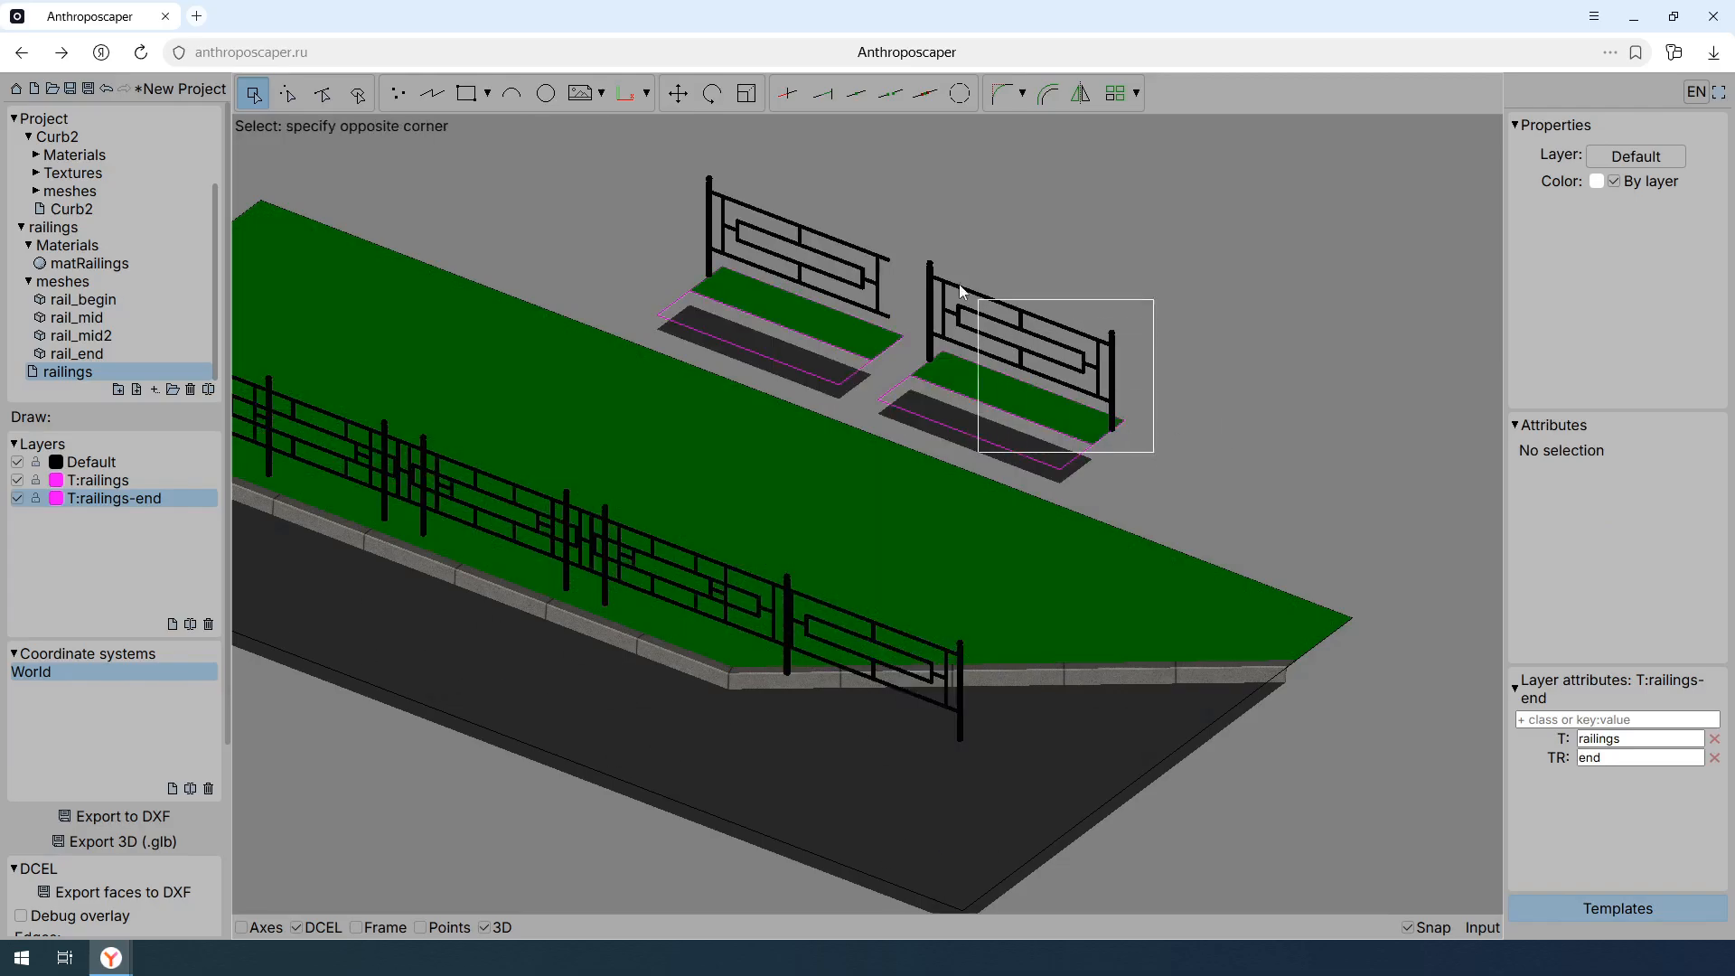
left_click(931, 274)
left_click(931, 271, "shift")
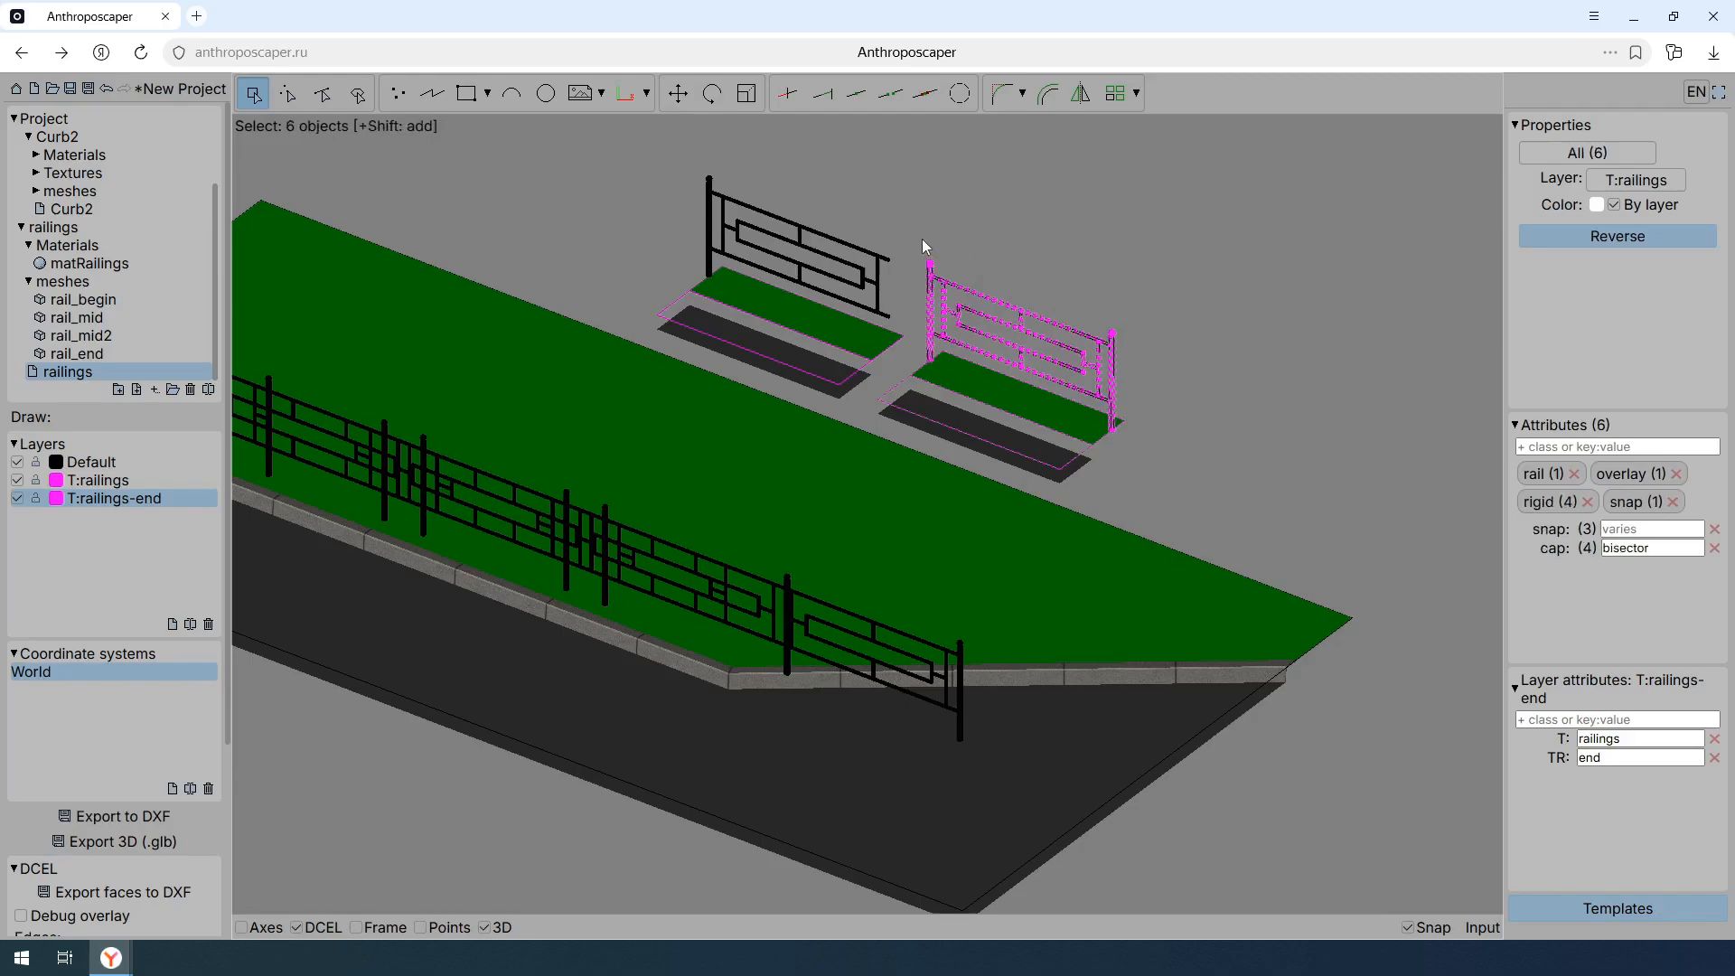
left_click(1661, 180)
left_click(1660, 257)
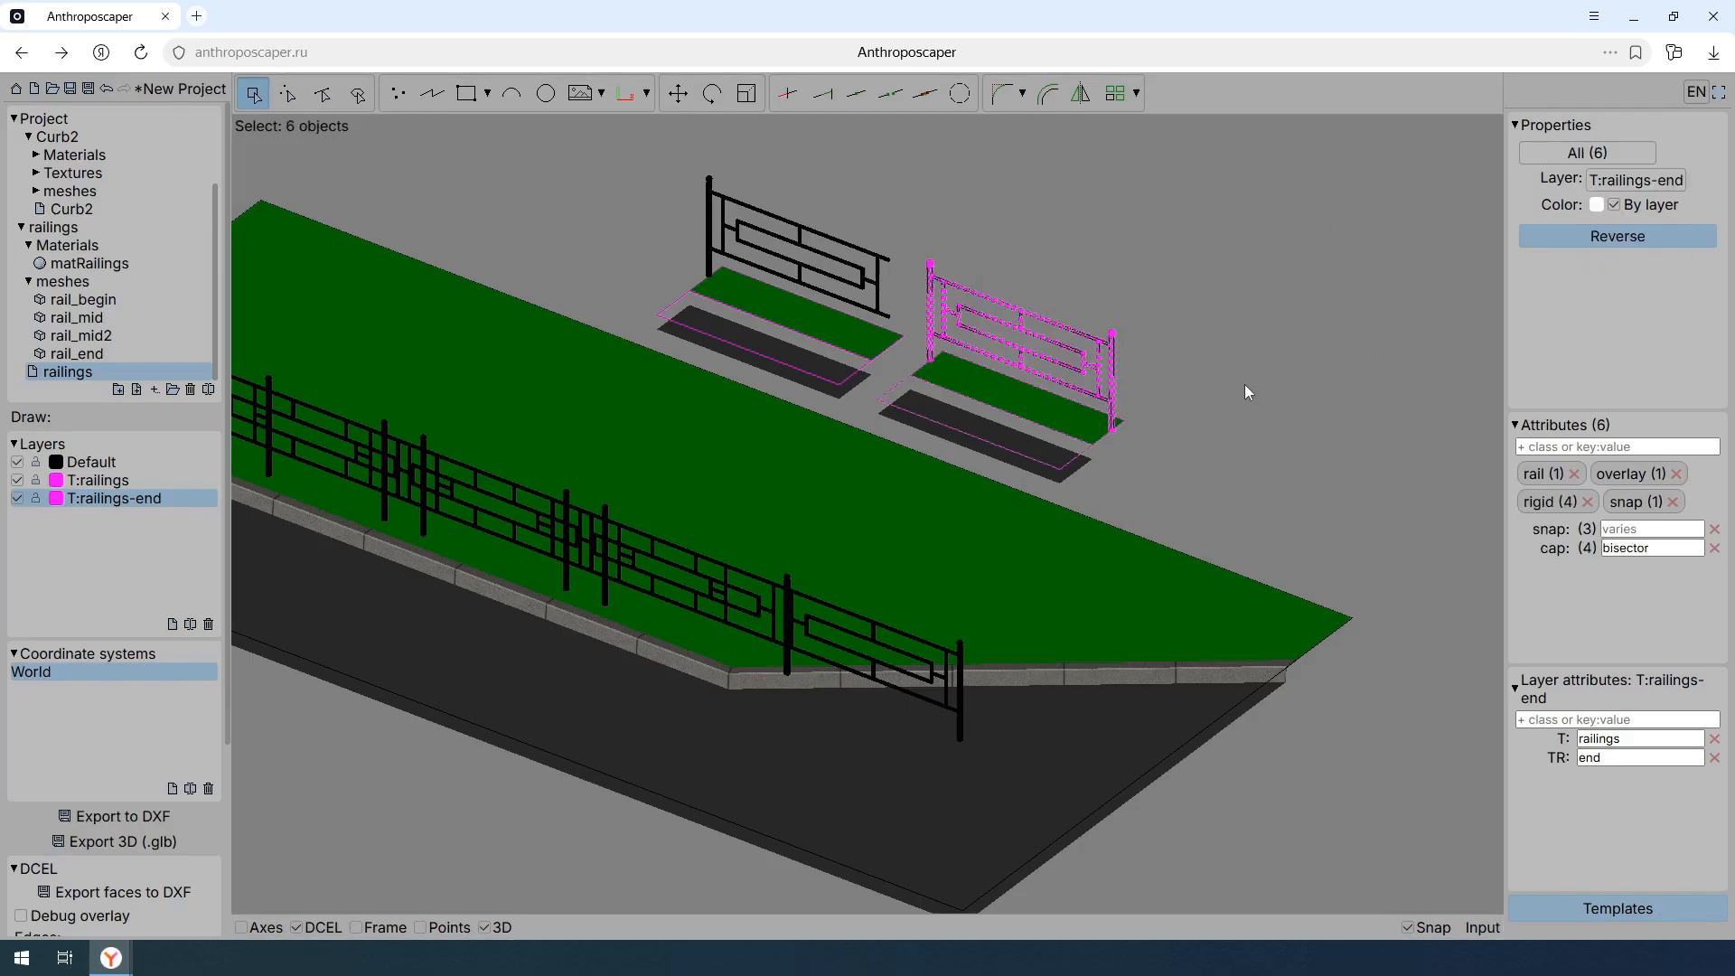
- Try moving the original template's begin post a short distance away from its railing section, and undo the move
middle_click_drag(1191, 394, 1299, 386)
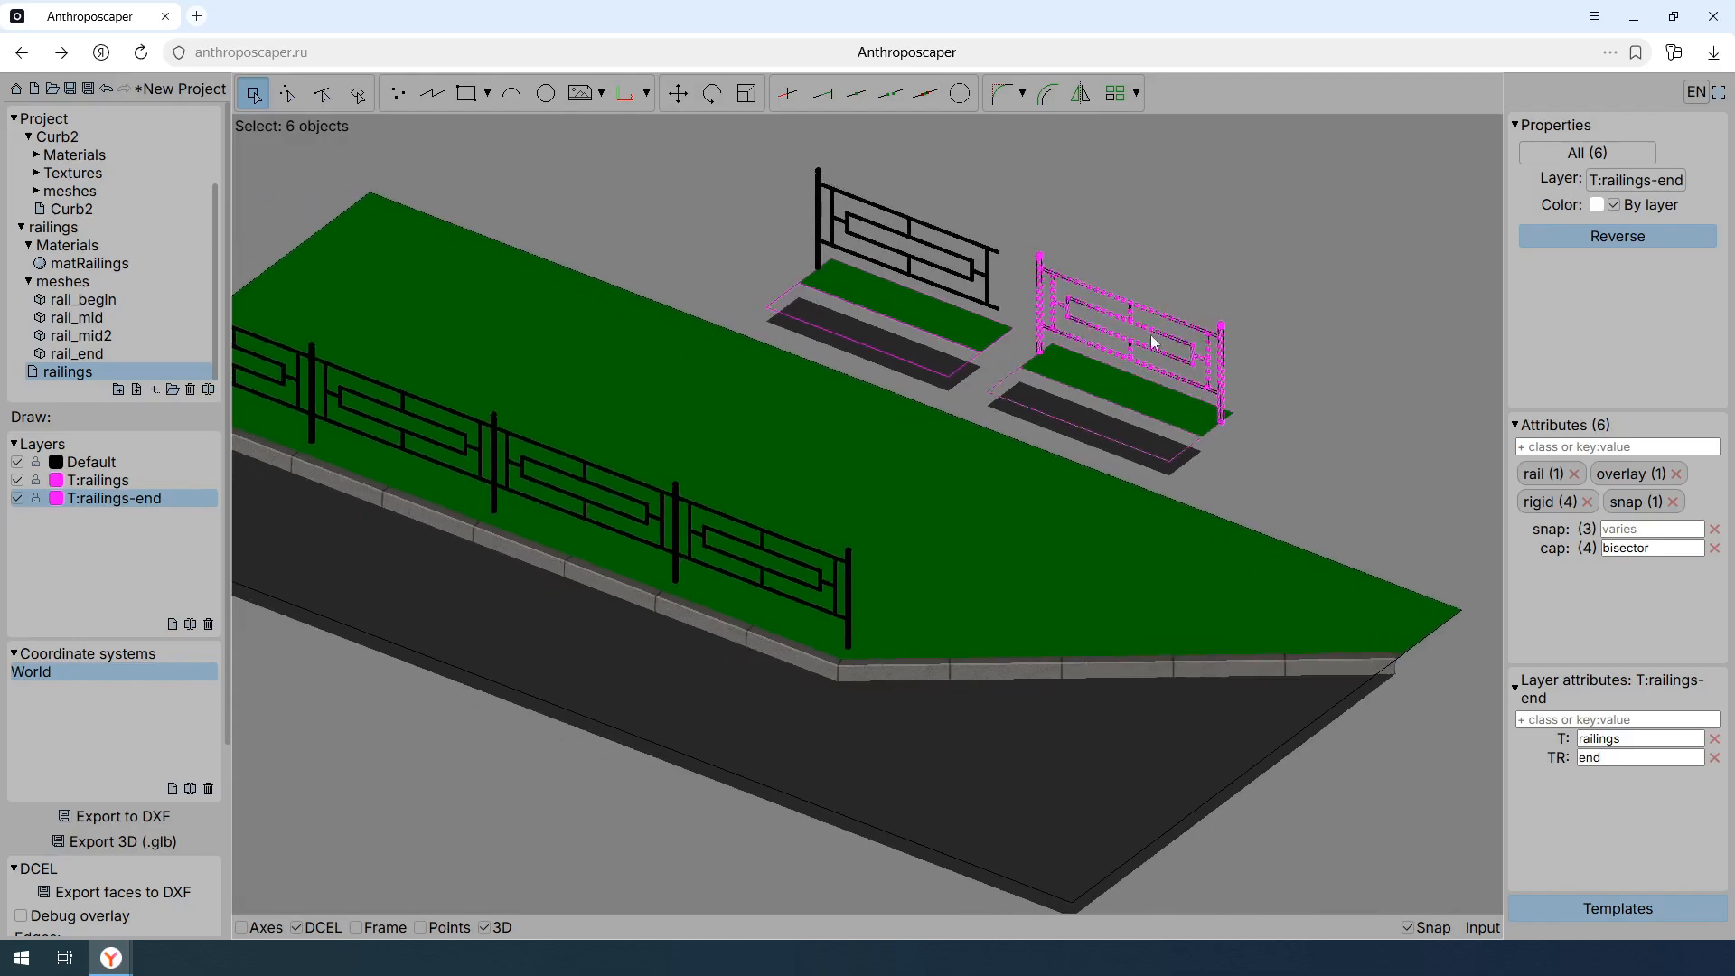
left_click(820, 221)
key("m")
left_click(796, 268)
left_click(771, 280)
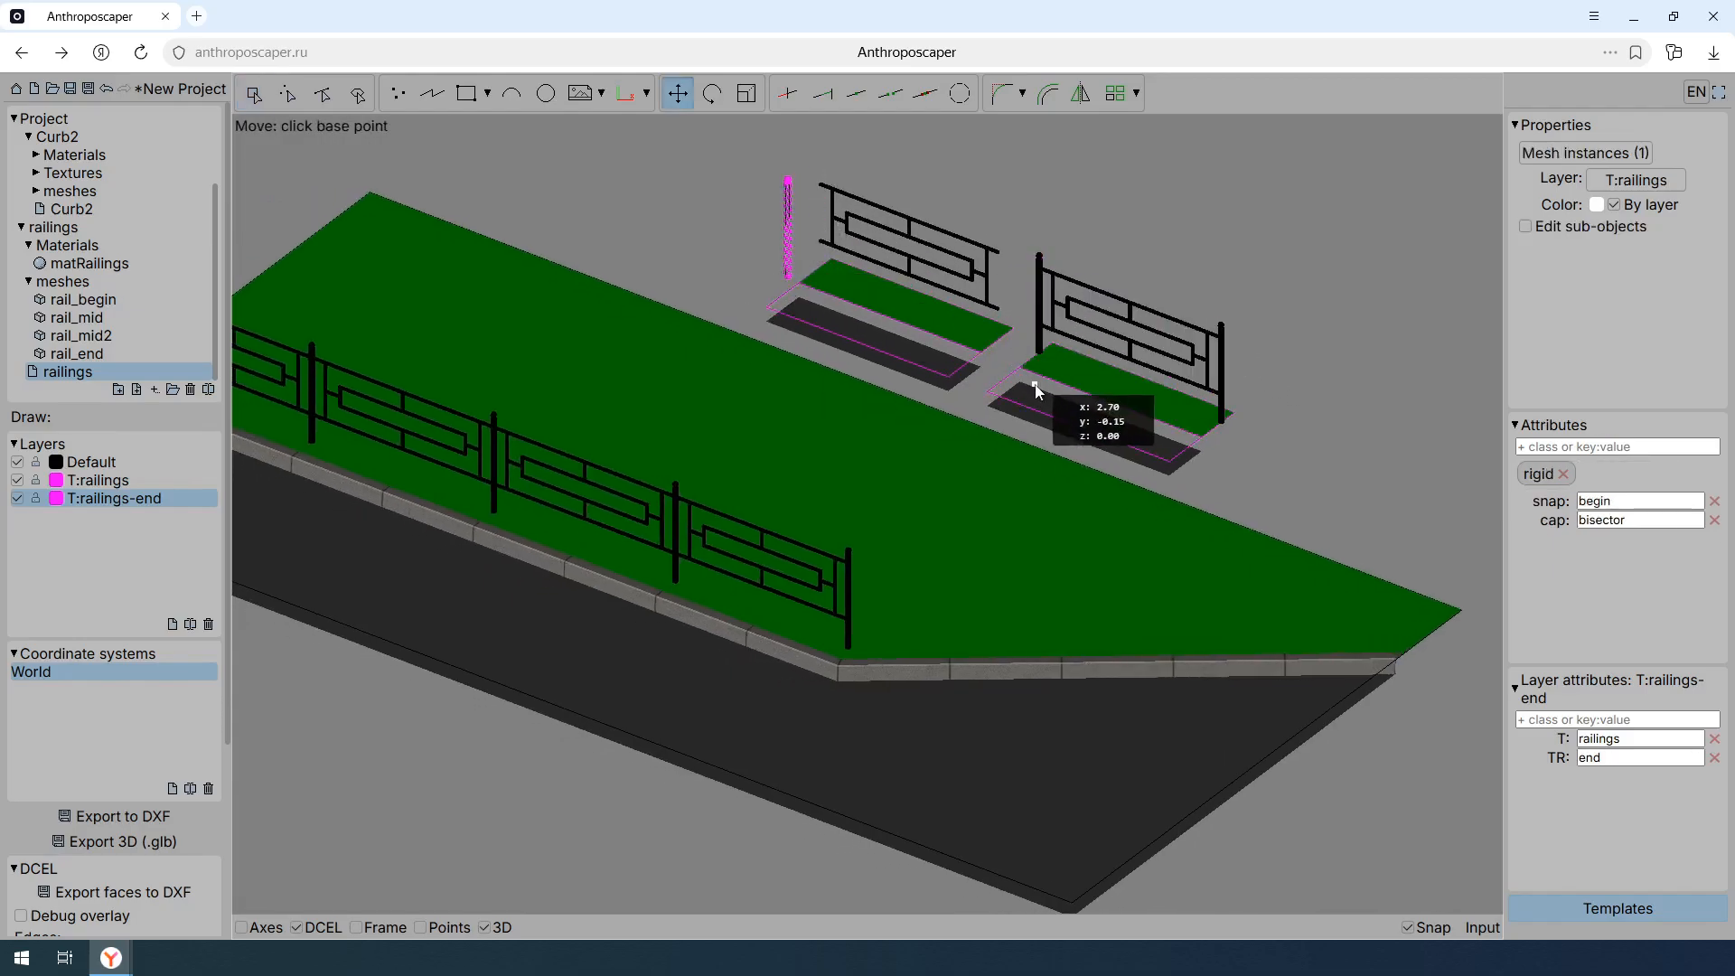
middle_click_drag(930, 397, 1121, 415)
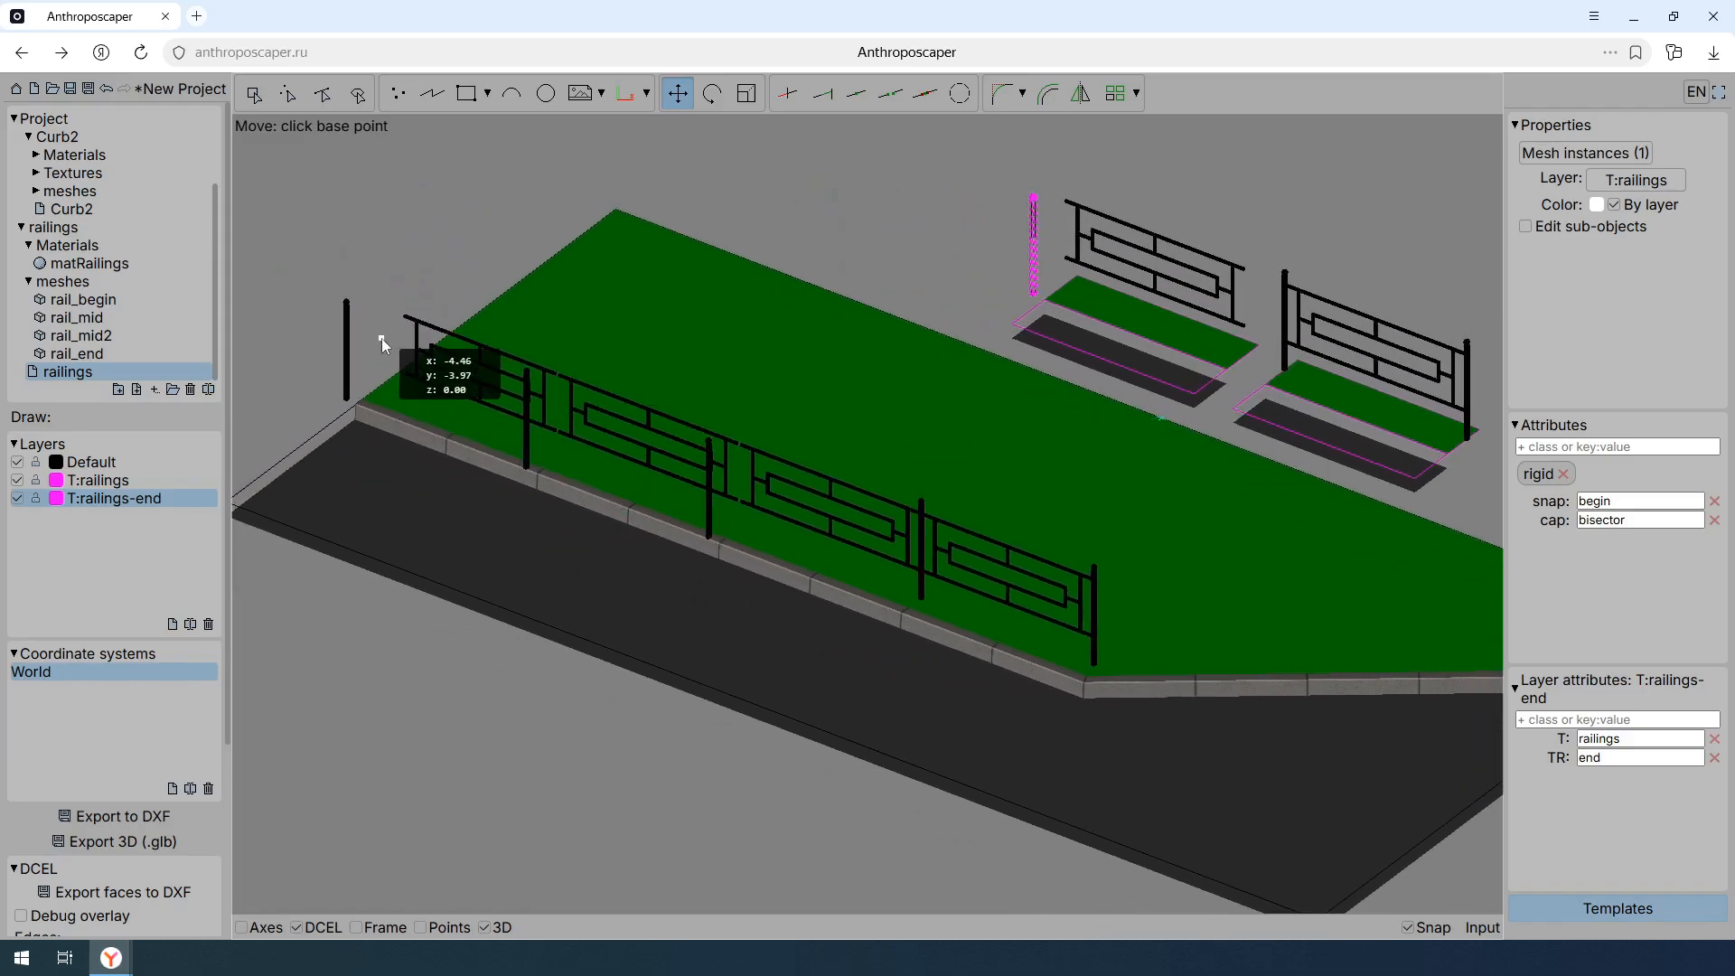
key("Escape")
key("ctrl+z")
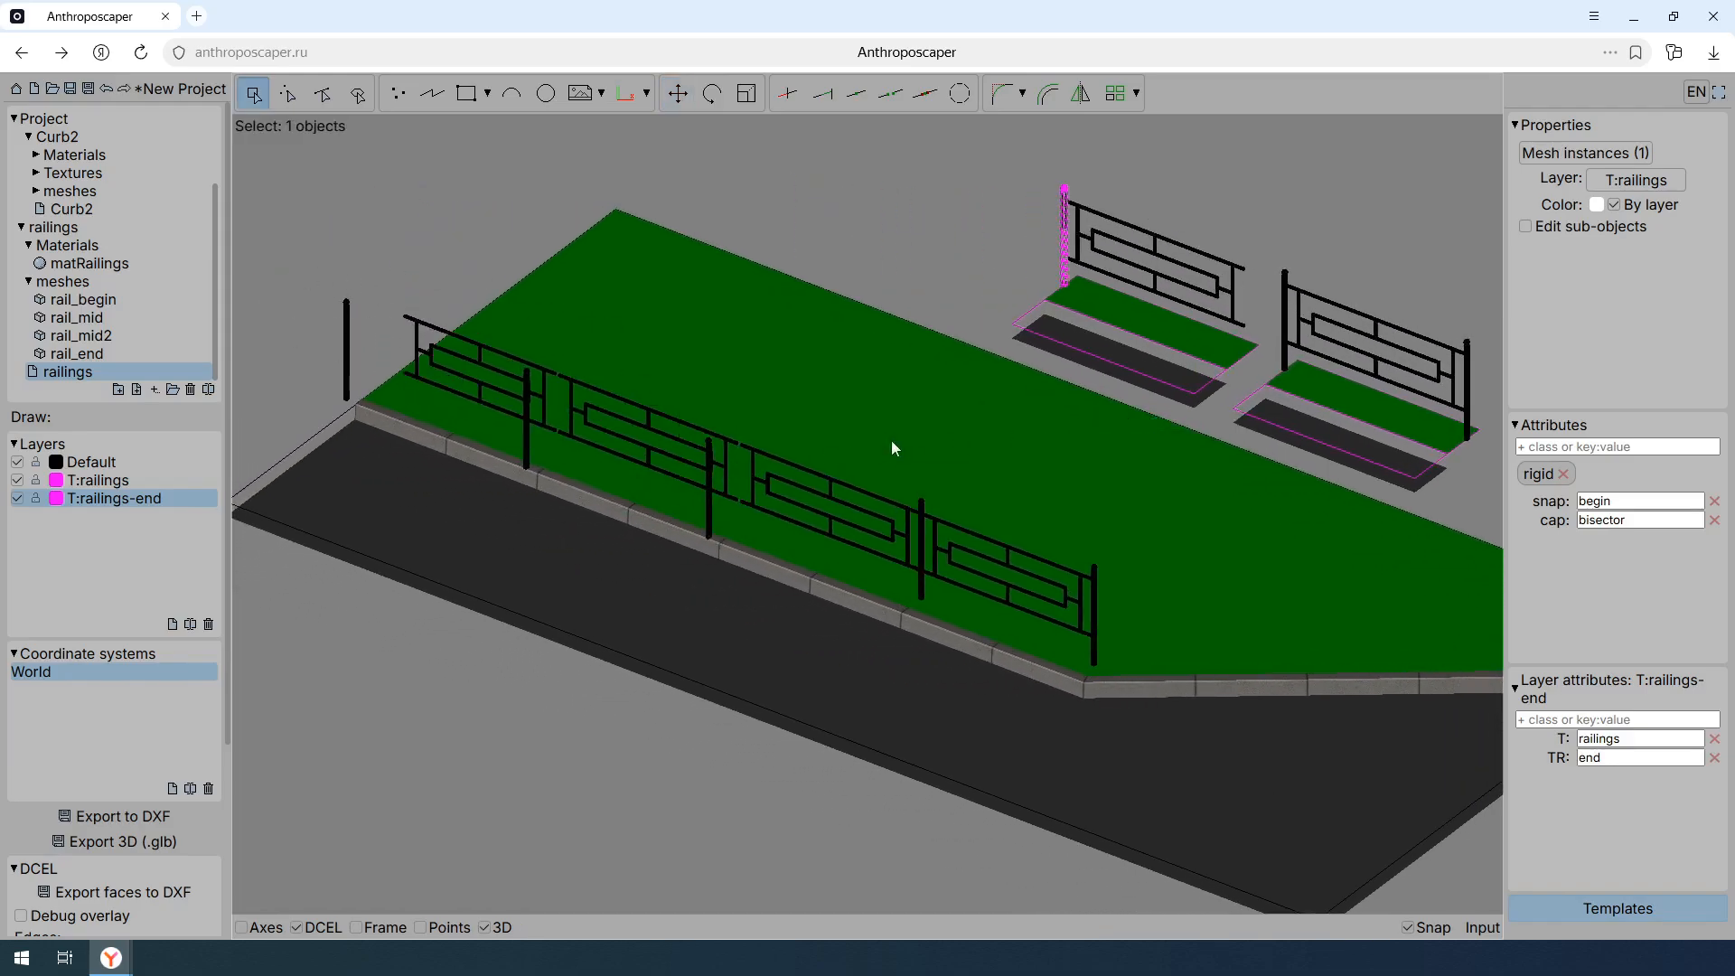
middle_click_drag(940, 429, 832, 426)
middle_click_drag(1122, 448, 1004, 451)
left_click(1004, 452)
scroll(1004, 452, "down", 5)
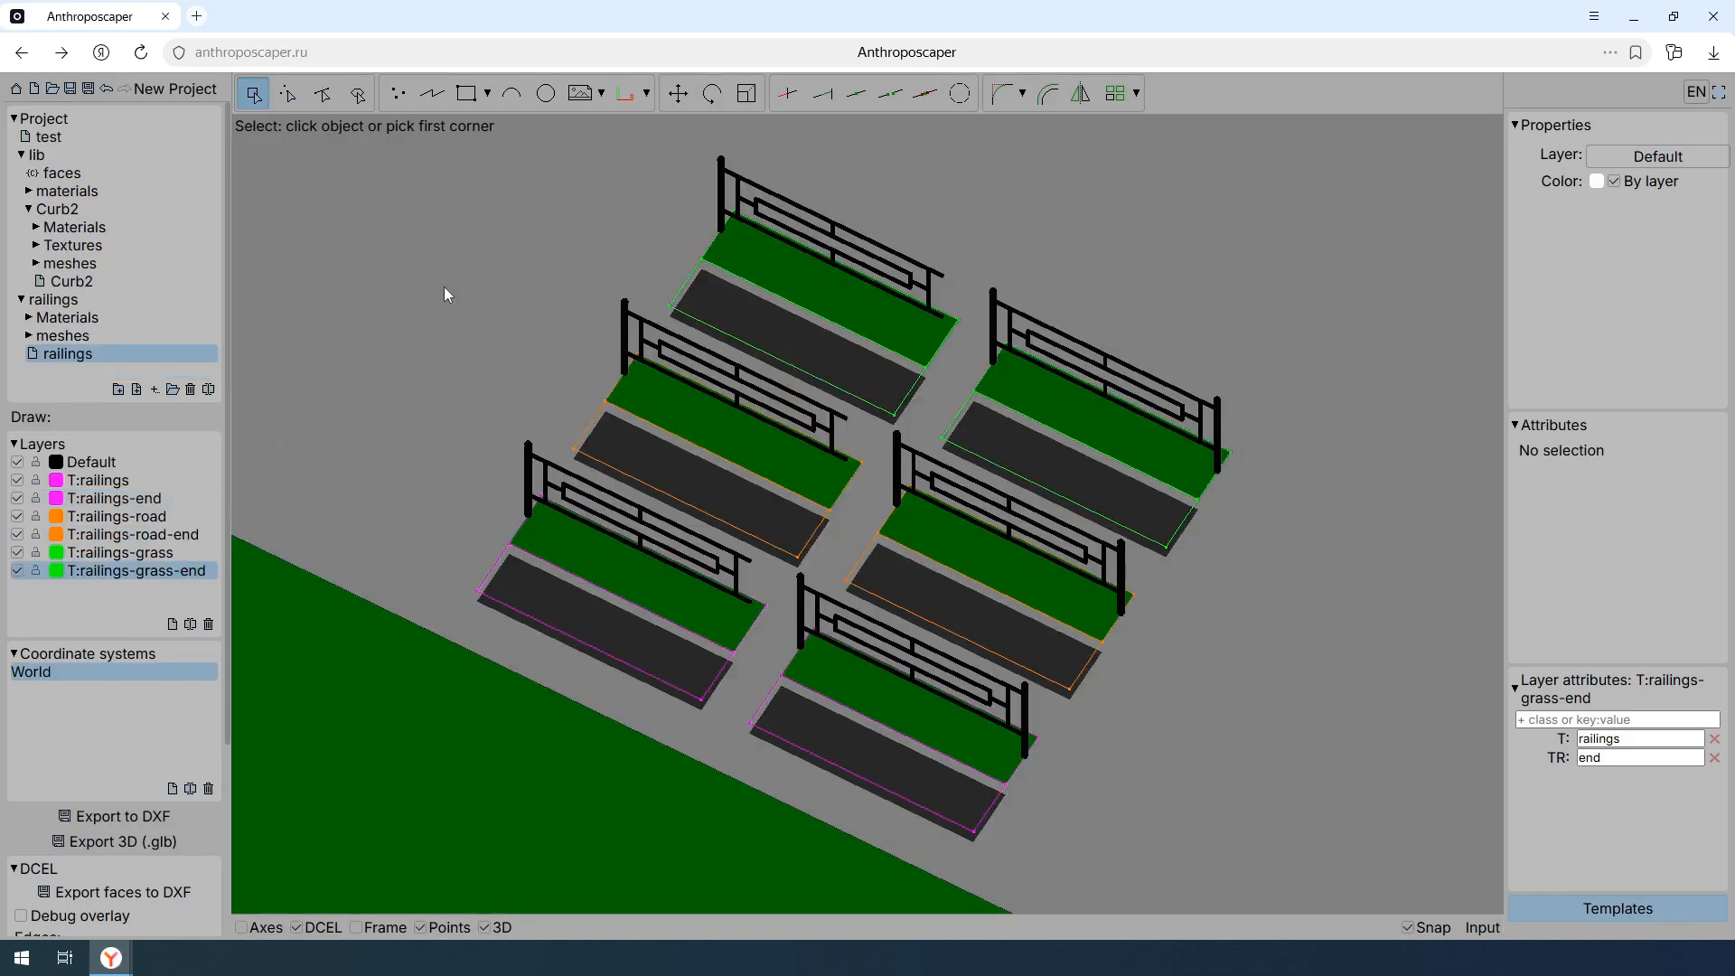
- Remove the rail class from the overlay polylines of the two railings-road and two railings-grass templates
left_click(735, 463)
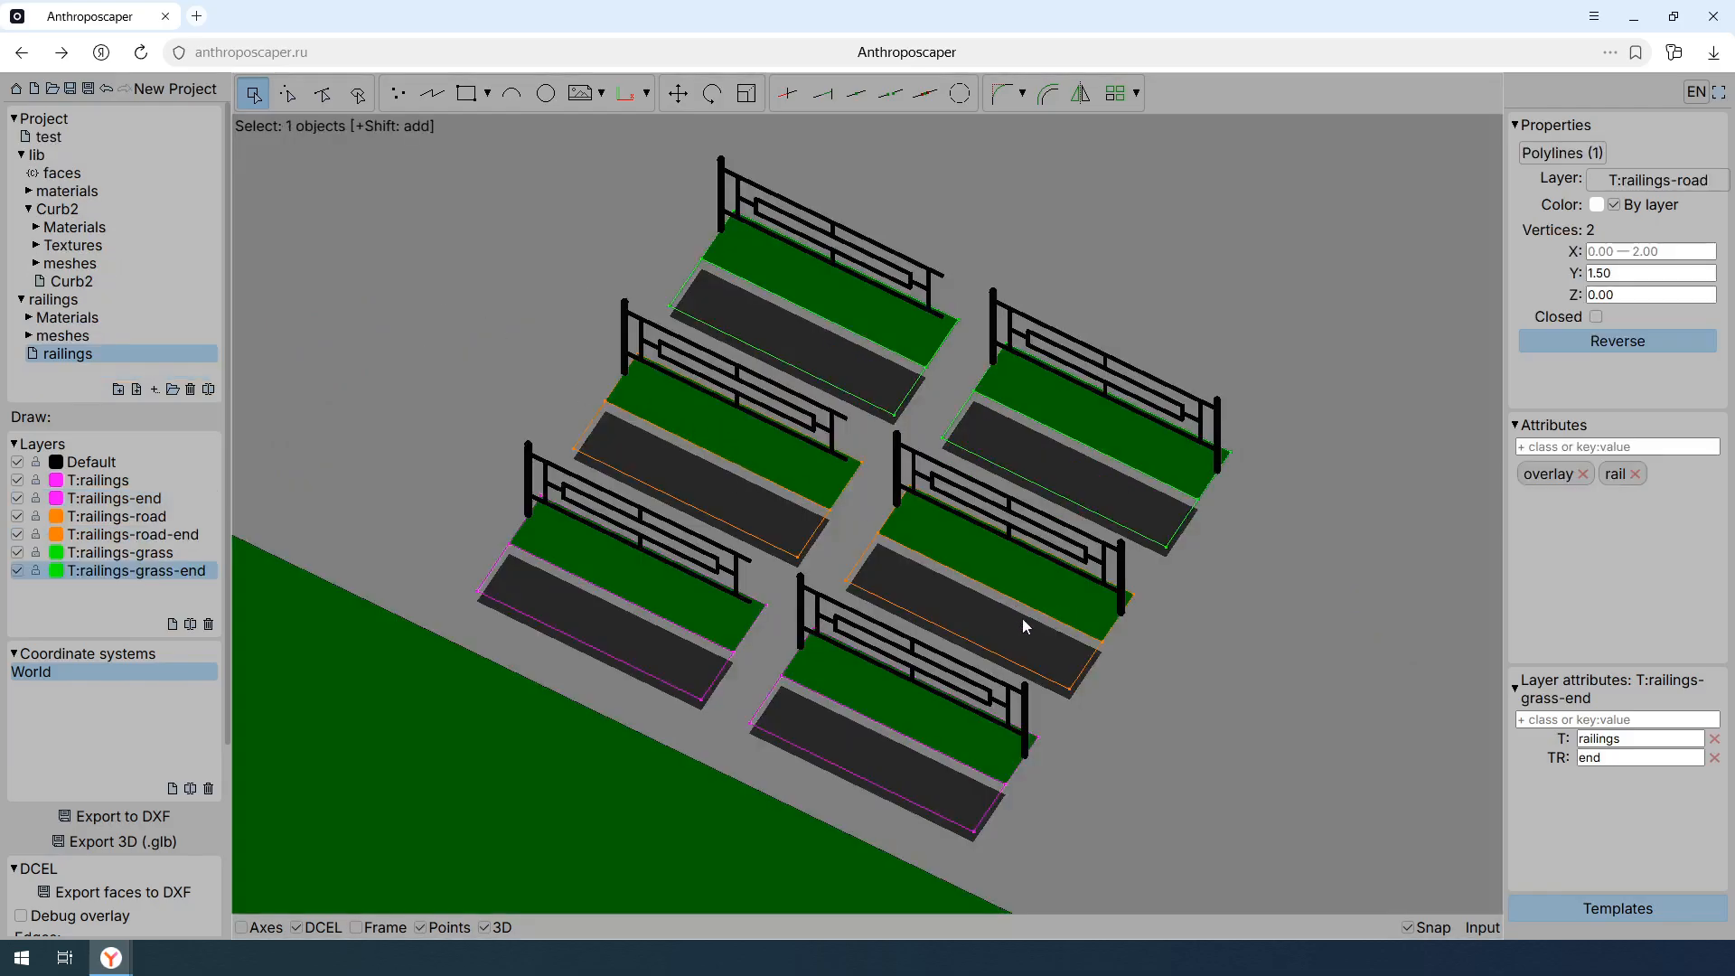
left_click(979, 586, "shift")
left_click(1076, 439, "shift")
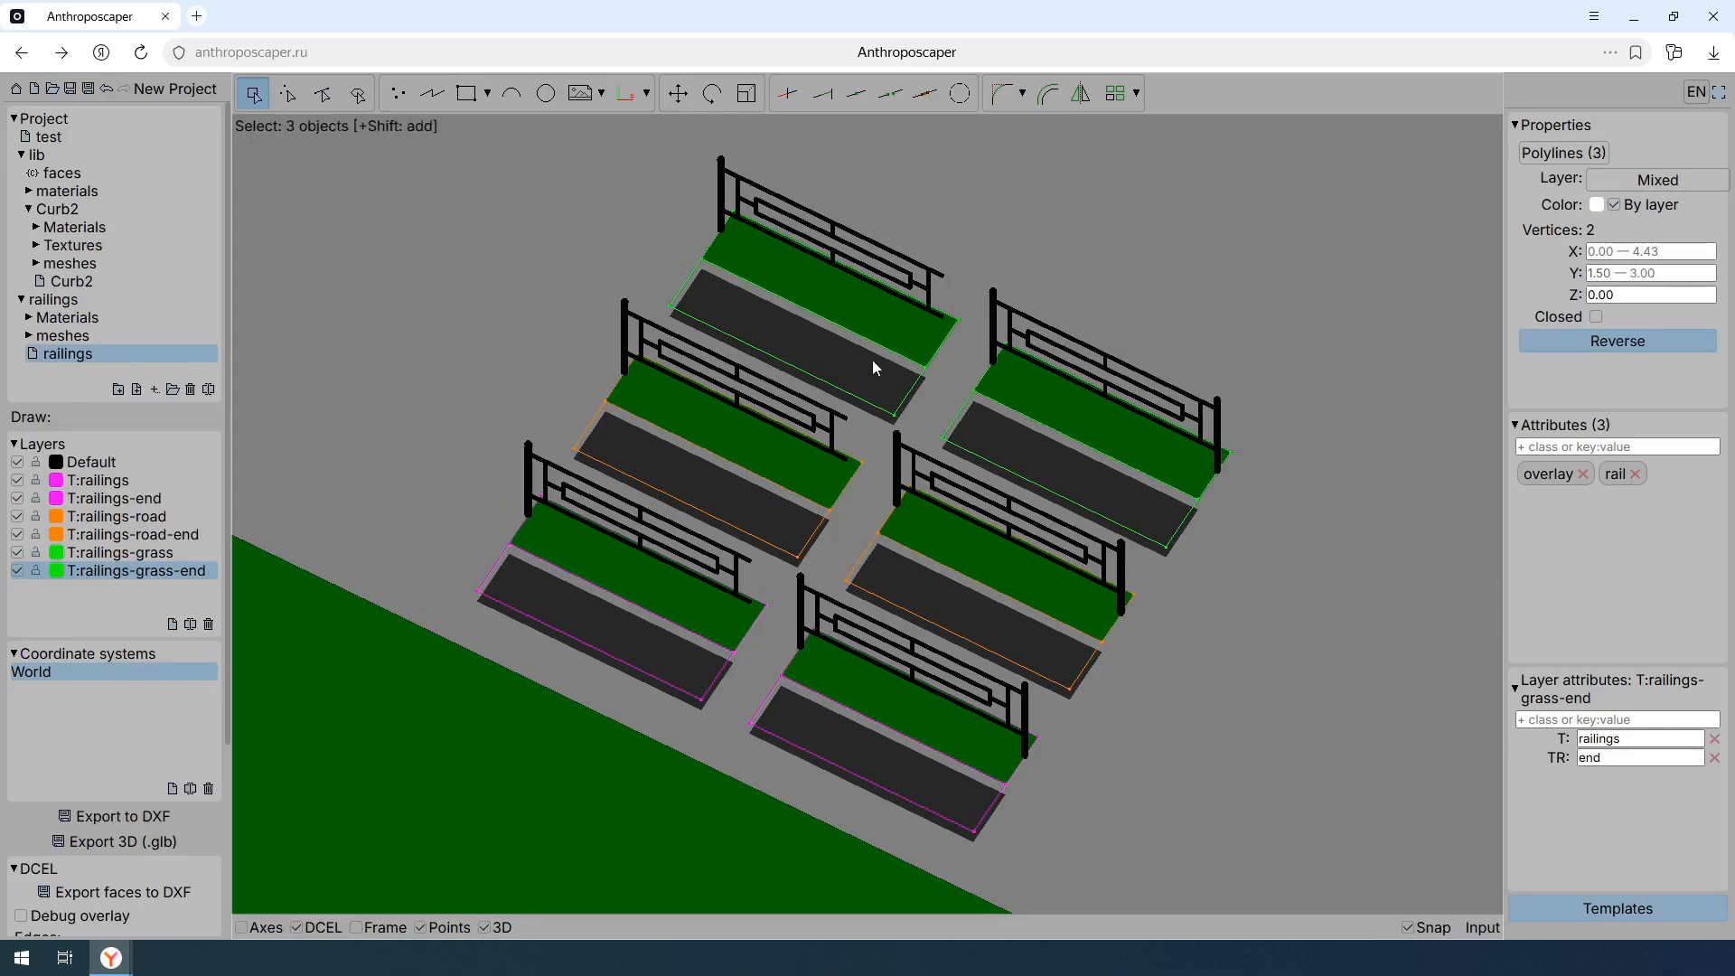
left_click(831, 293, "shift")
left_click(1634, 473)
- Add the rail class to the road faces of the T:railings-road and T:railings-road-end templates
key("f")
left_click(759, 512)
left_click(915, 580, "shift")
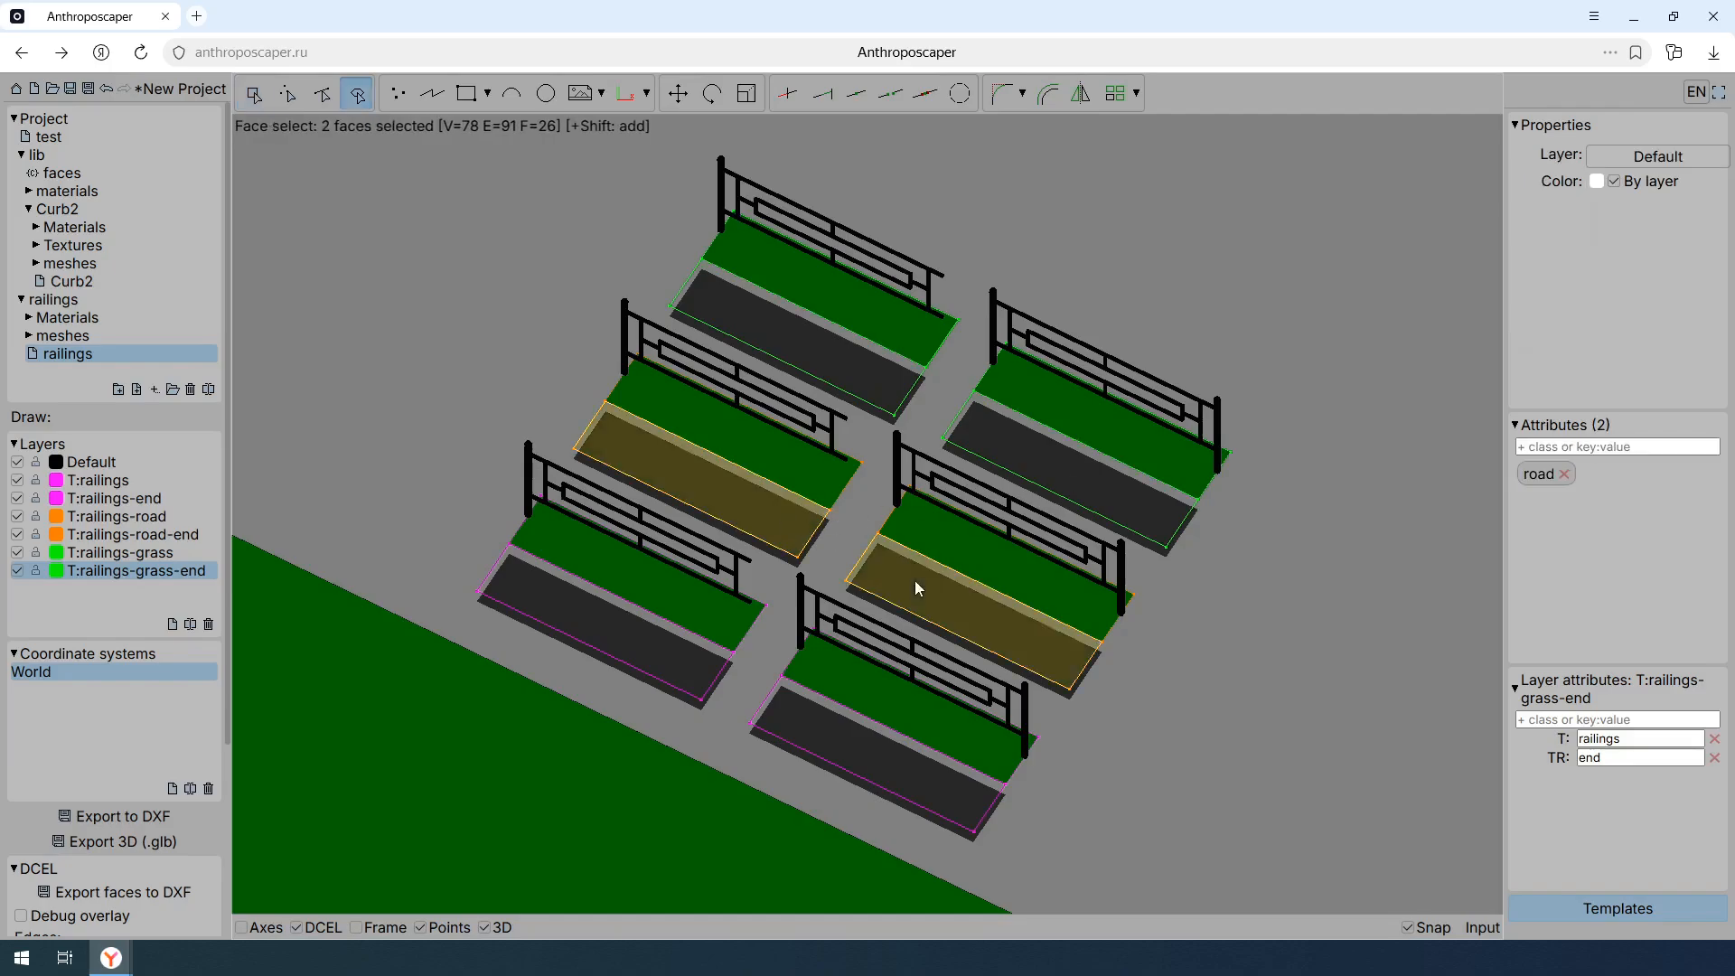
left_click(1617, 446)
type("rail")
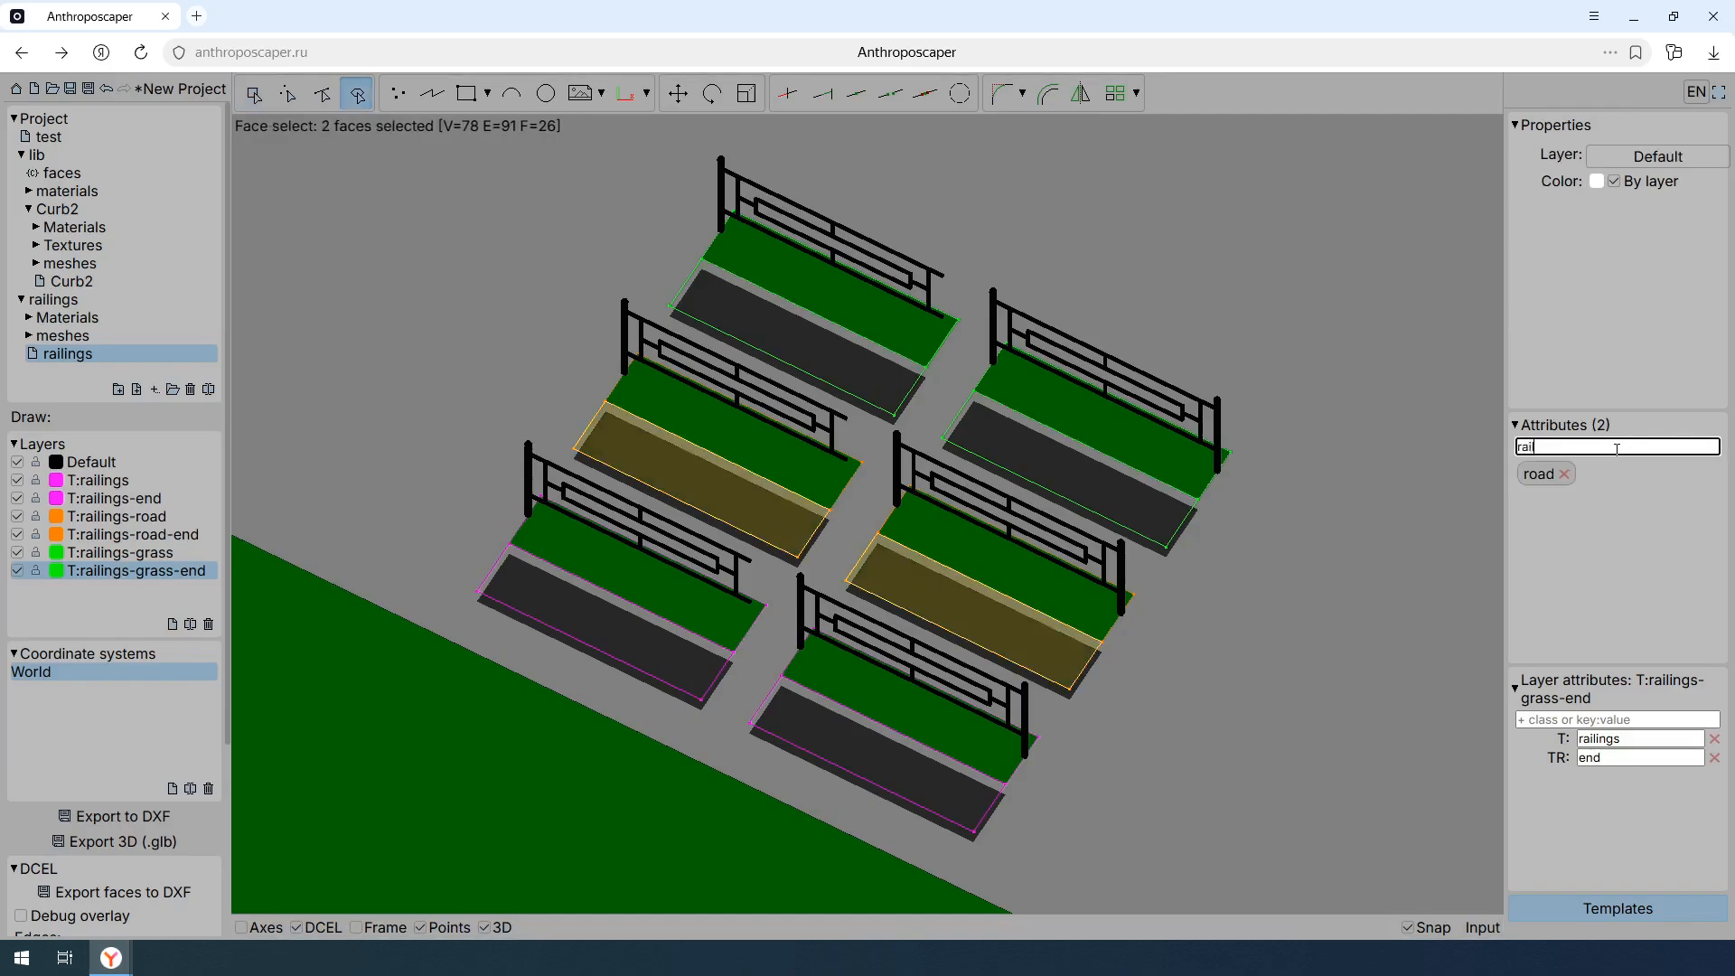
key("Return")
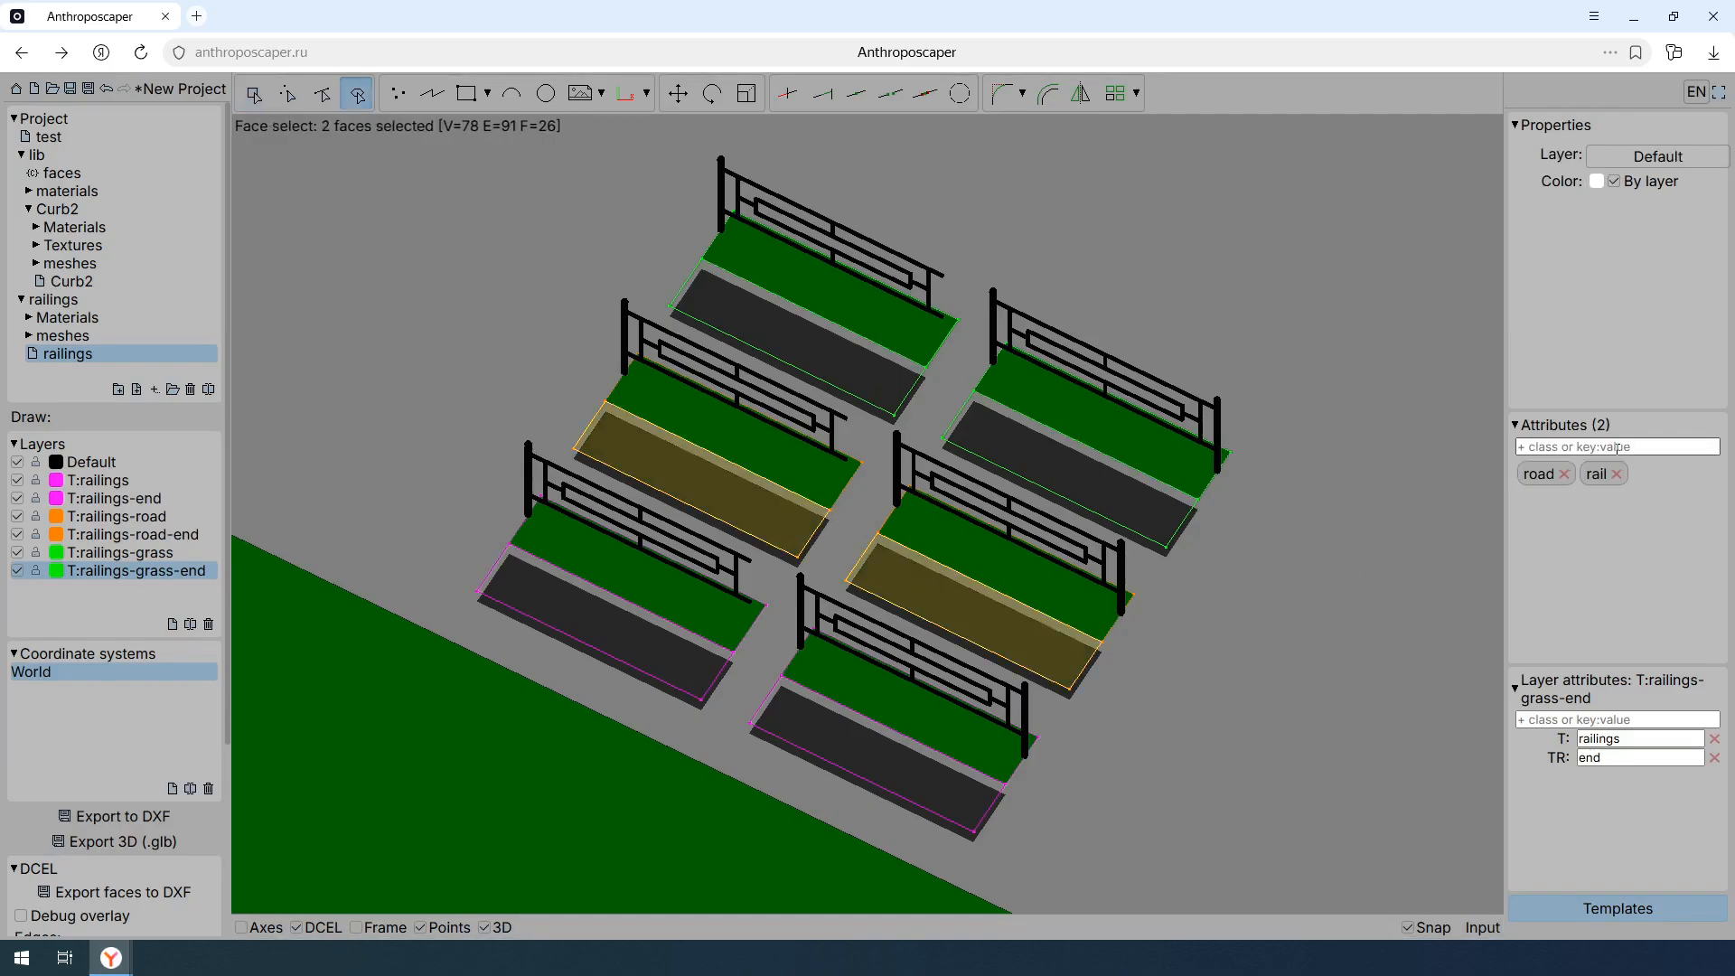
- Add the rail class to the grass faces of the T:railings-grass and T:railings-grass-end templates
left_click(876, 327)
left_click(1043, 394, "shift")
left_click(1605, 446)
type("rail")
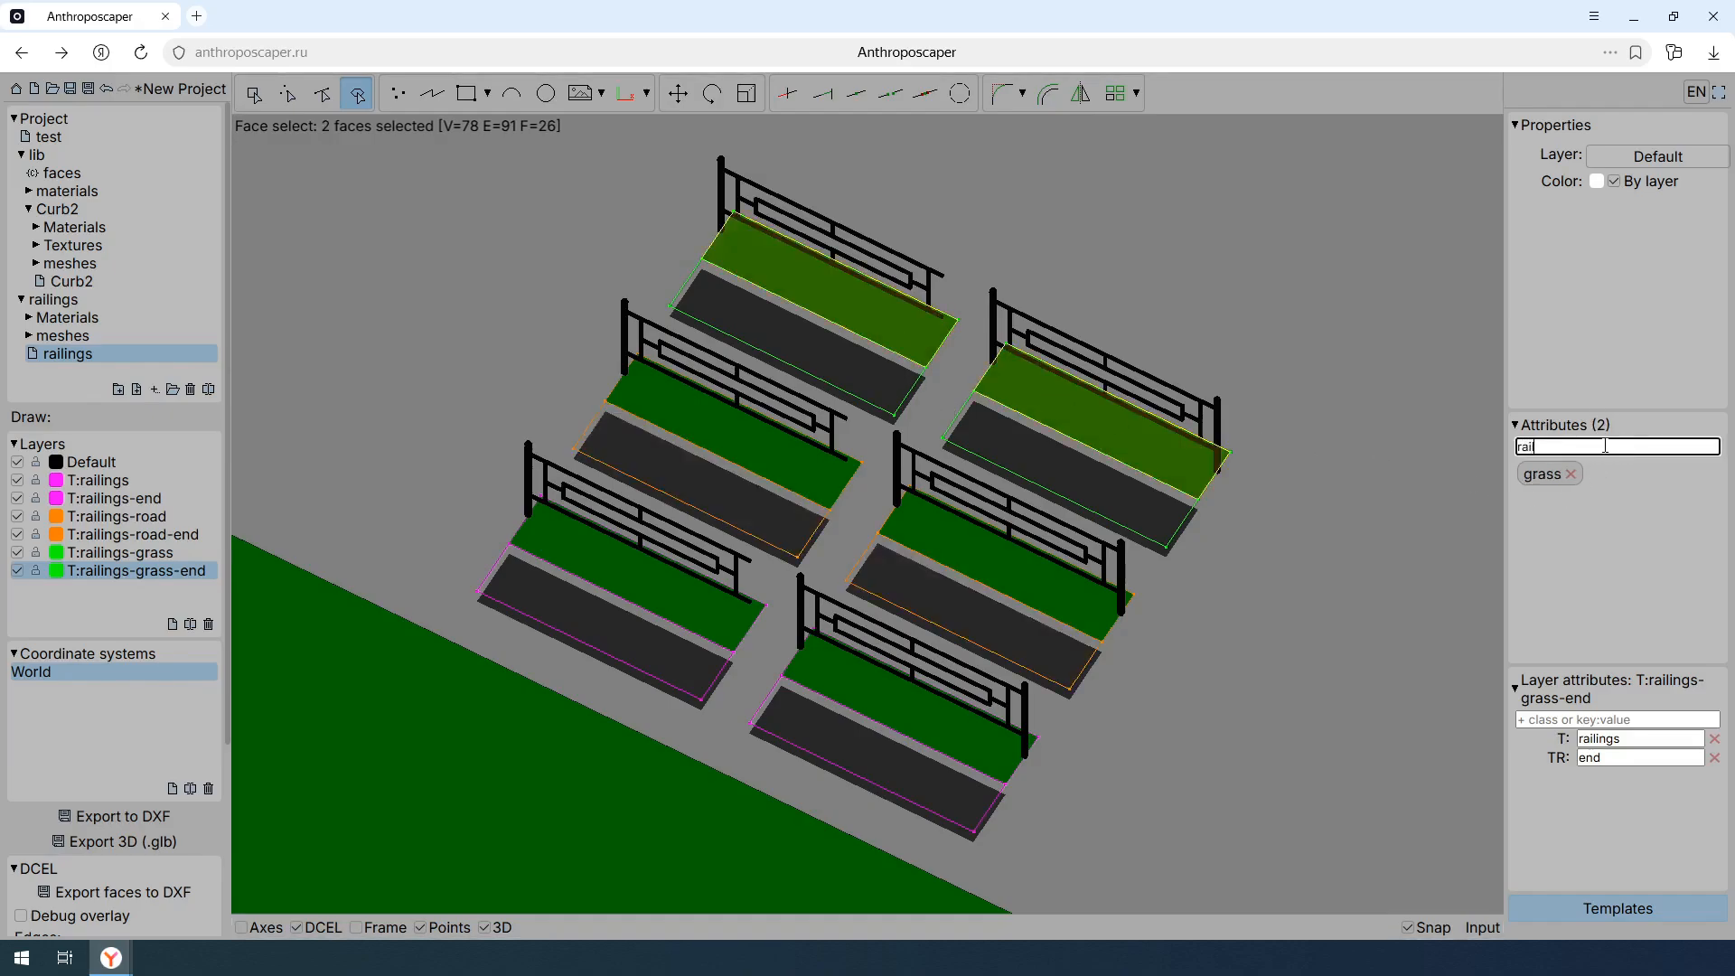
key("Return")
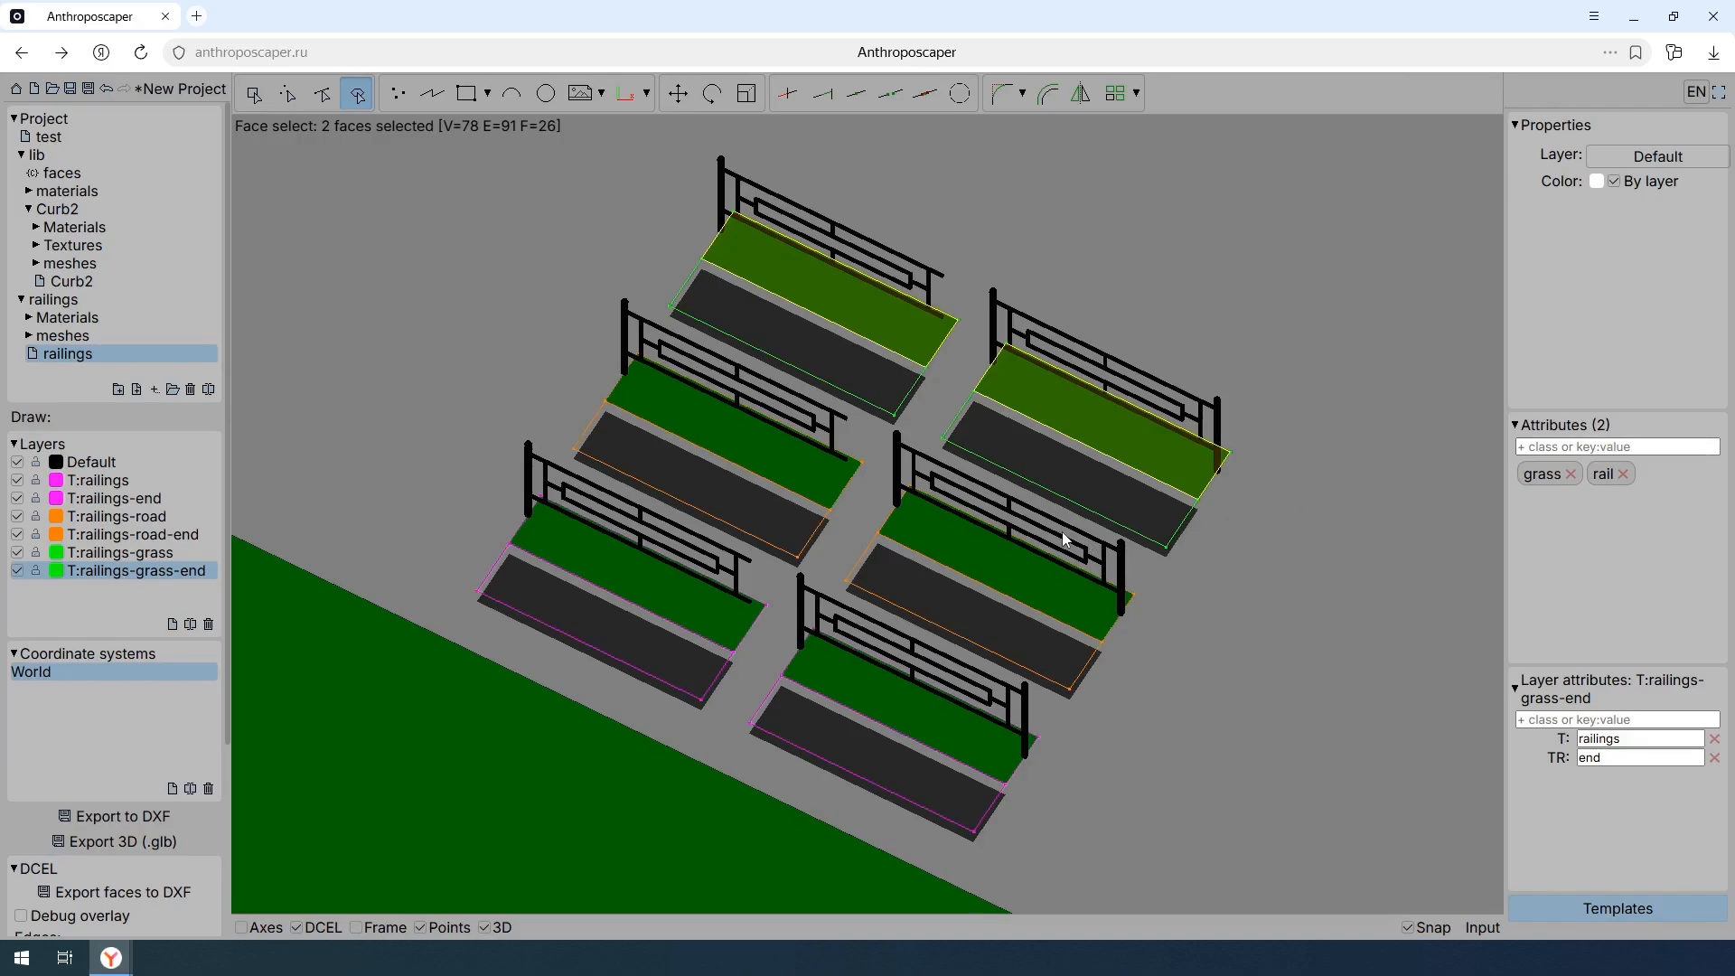
key("Escape")
- Add the rail class to the large road face at the junction between the two pointed grass islands
scroll(1072, 530, "down", 6)
middle_click_drag(1037, 716, 1083, 417)
scroll(984, 470, "down", 2)
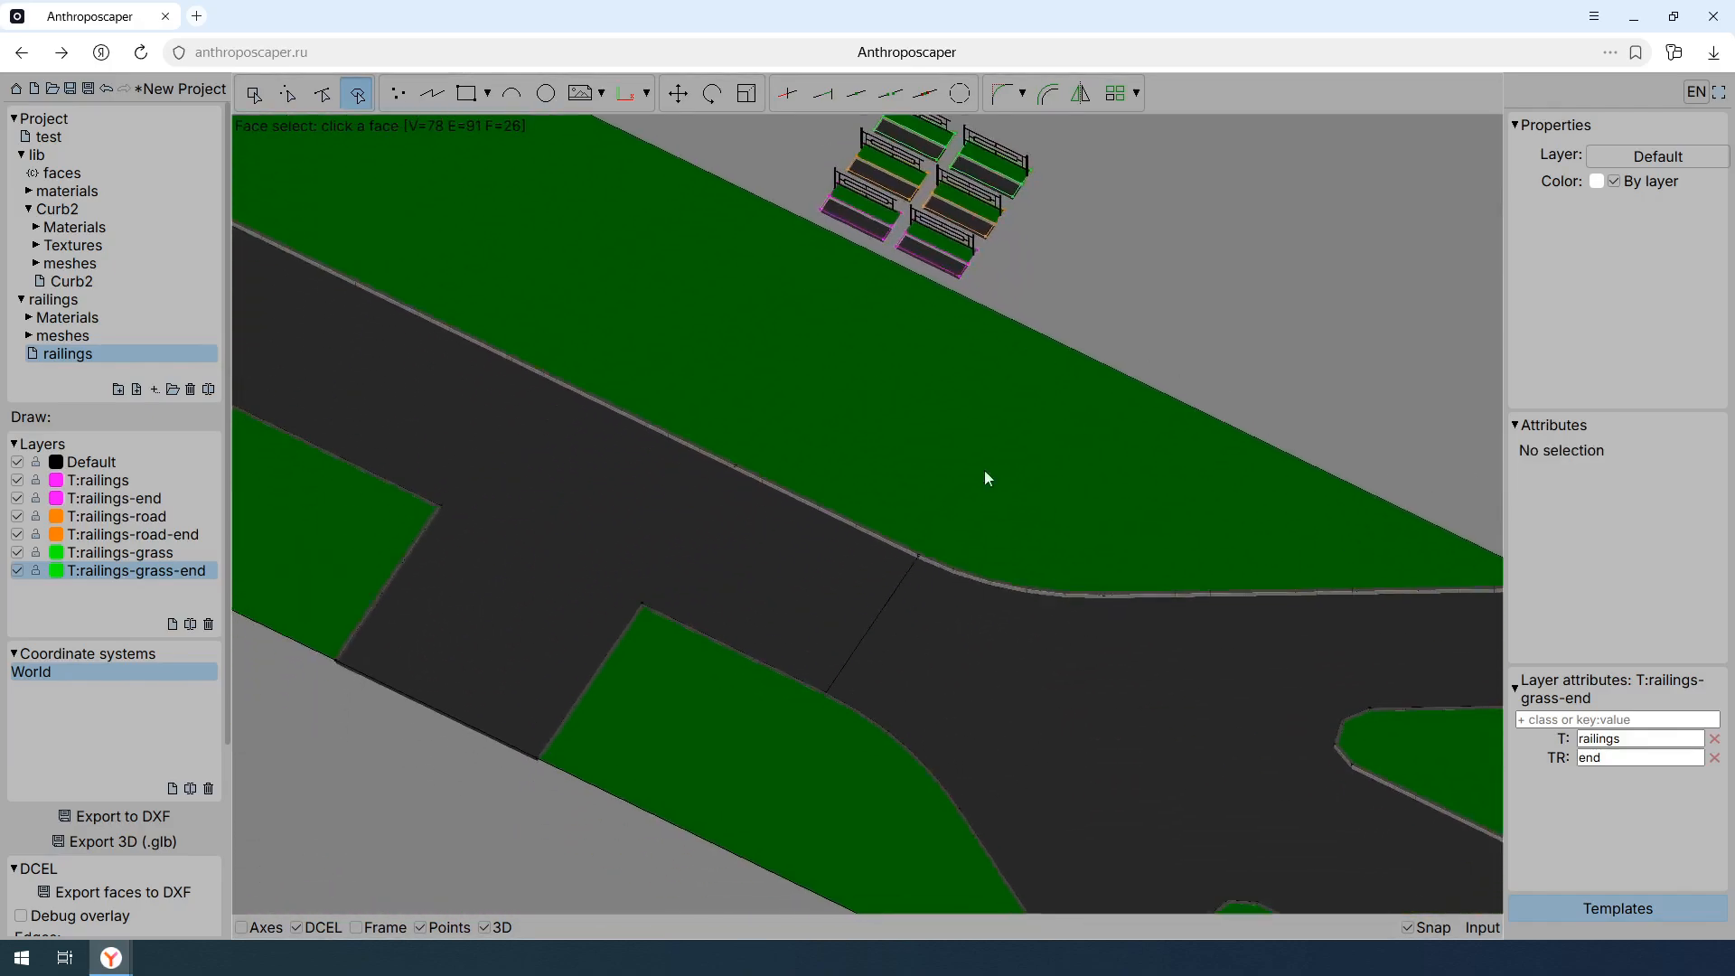
middle_click_drag(963, 535, 974, 583)
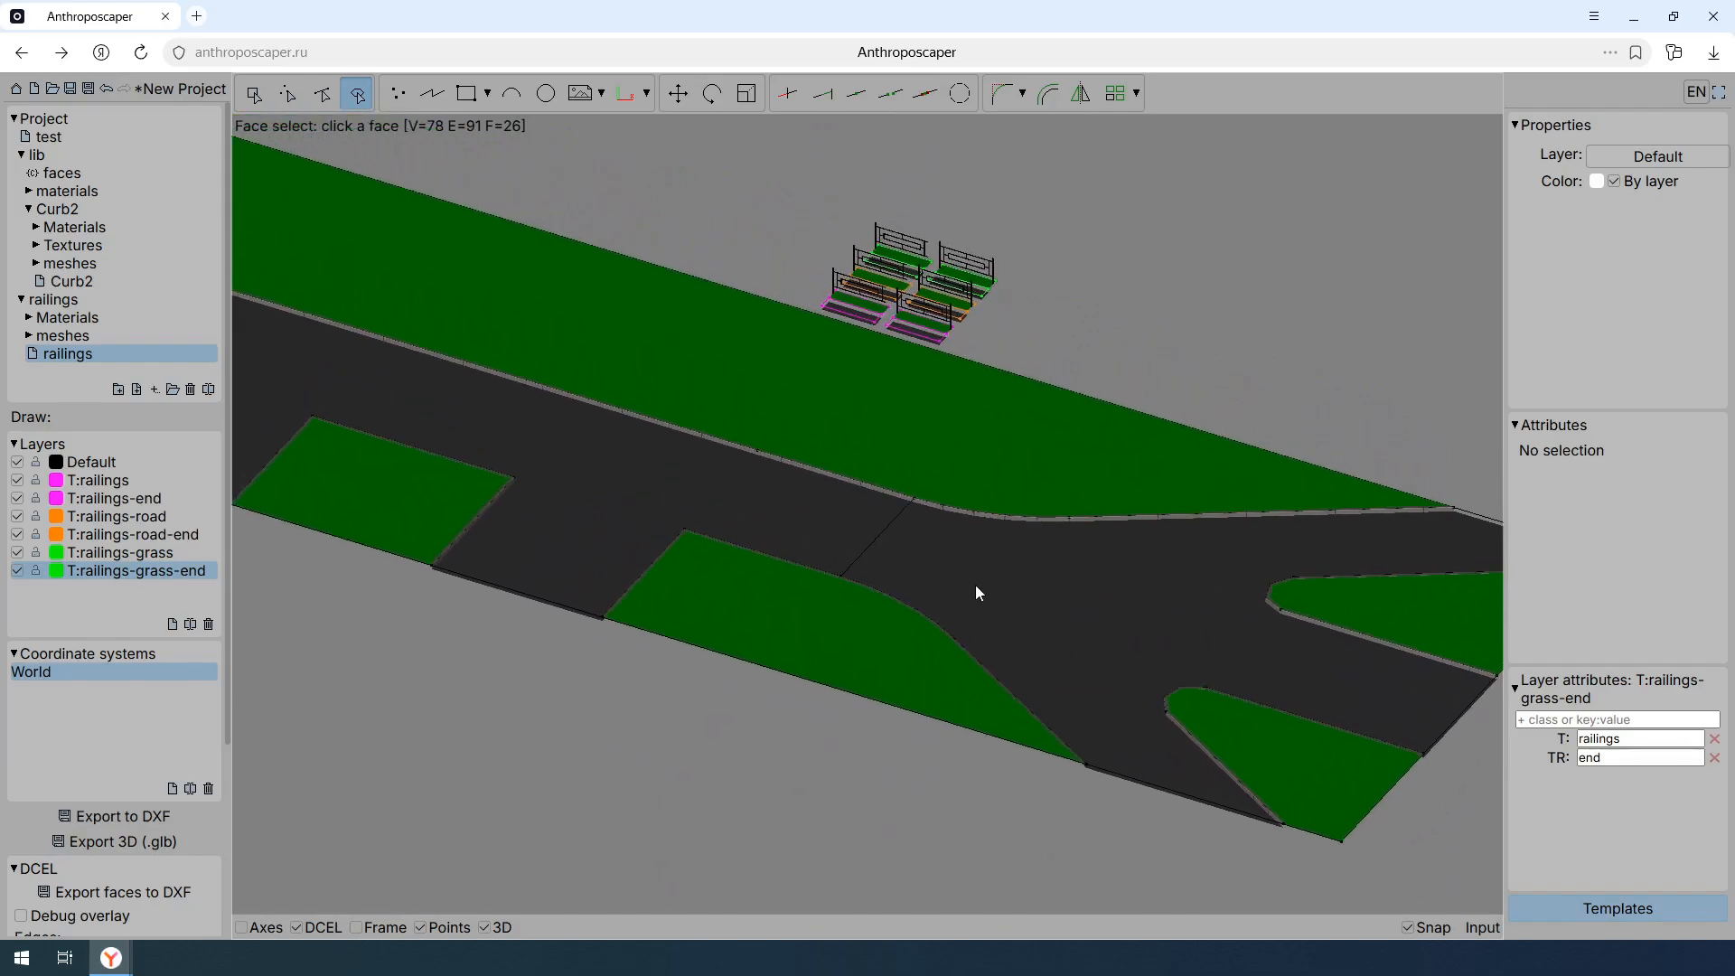
left_click(1055, 600)
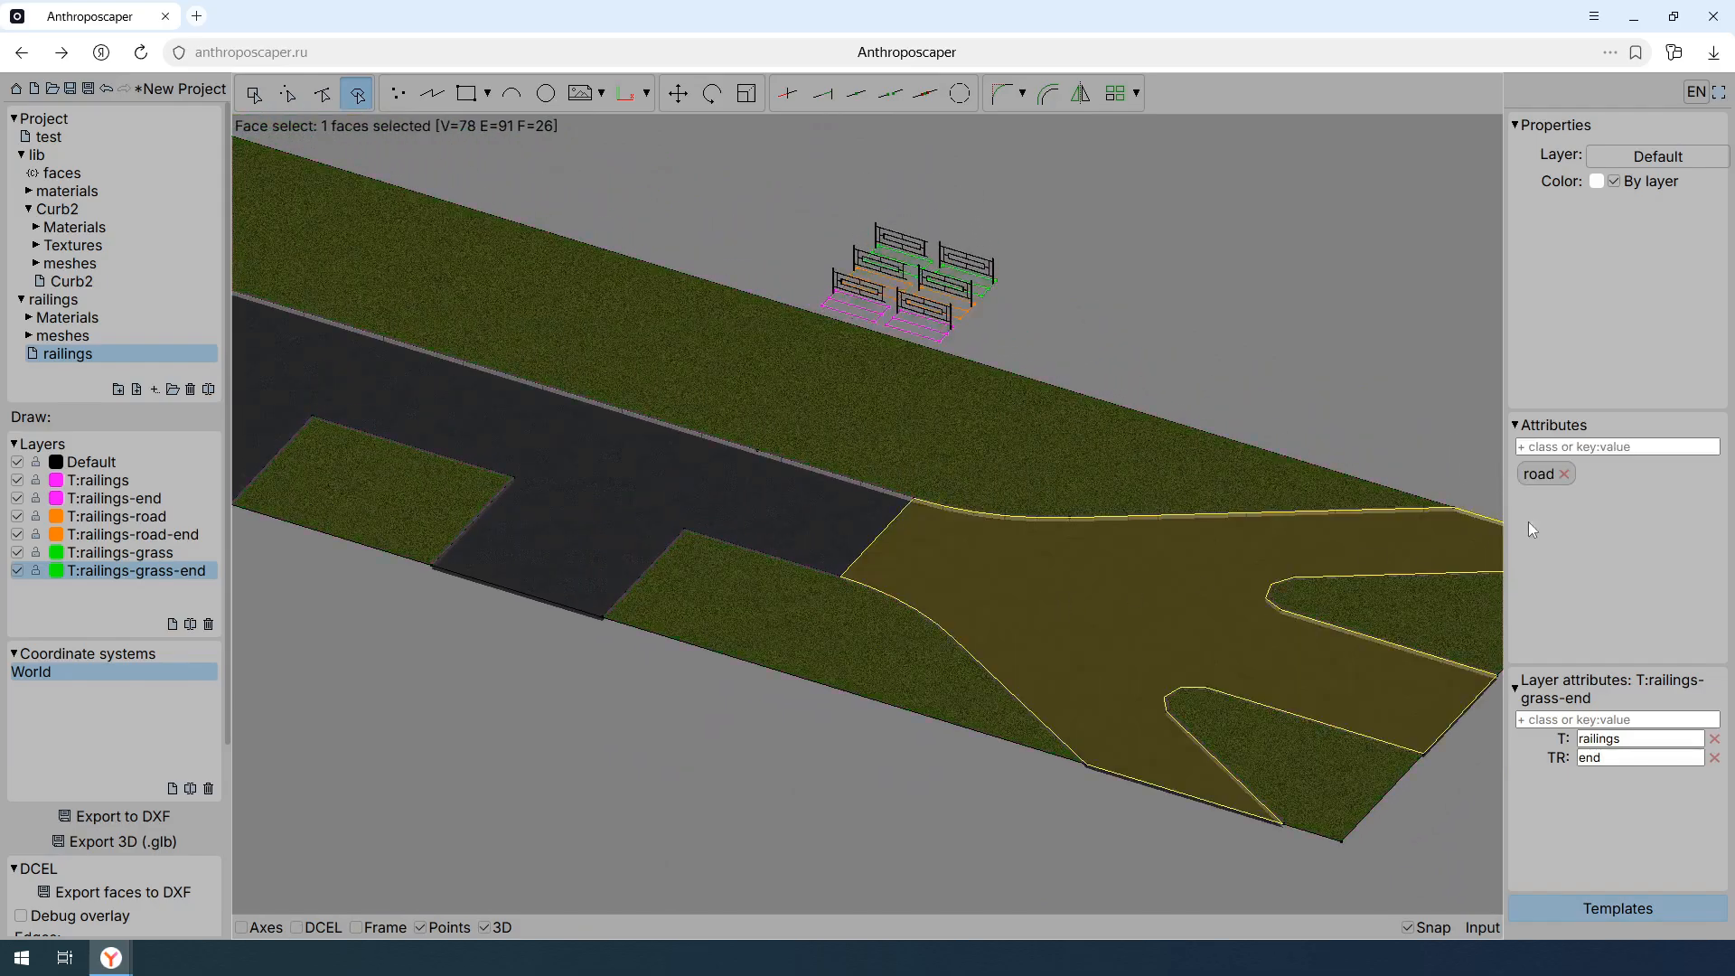
left_click(1591, 444)
type("rail")
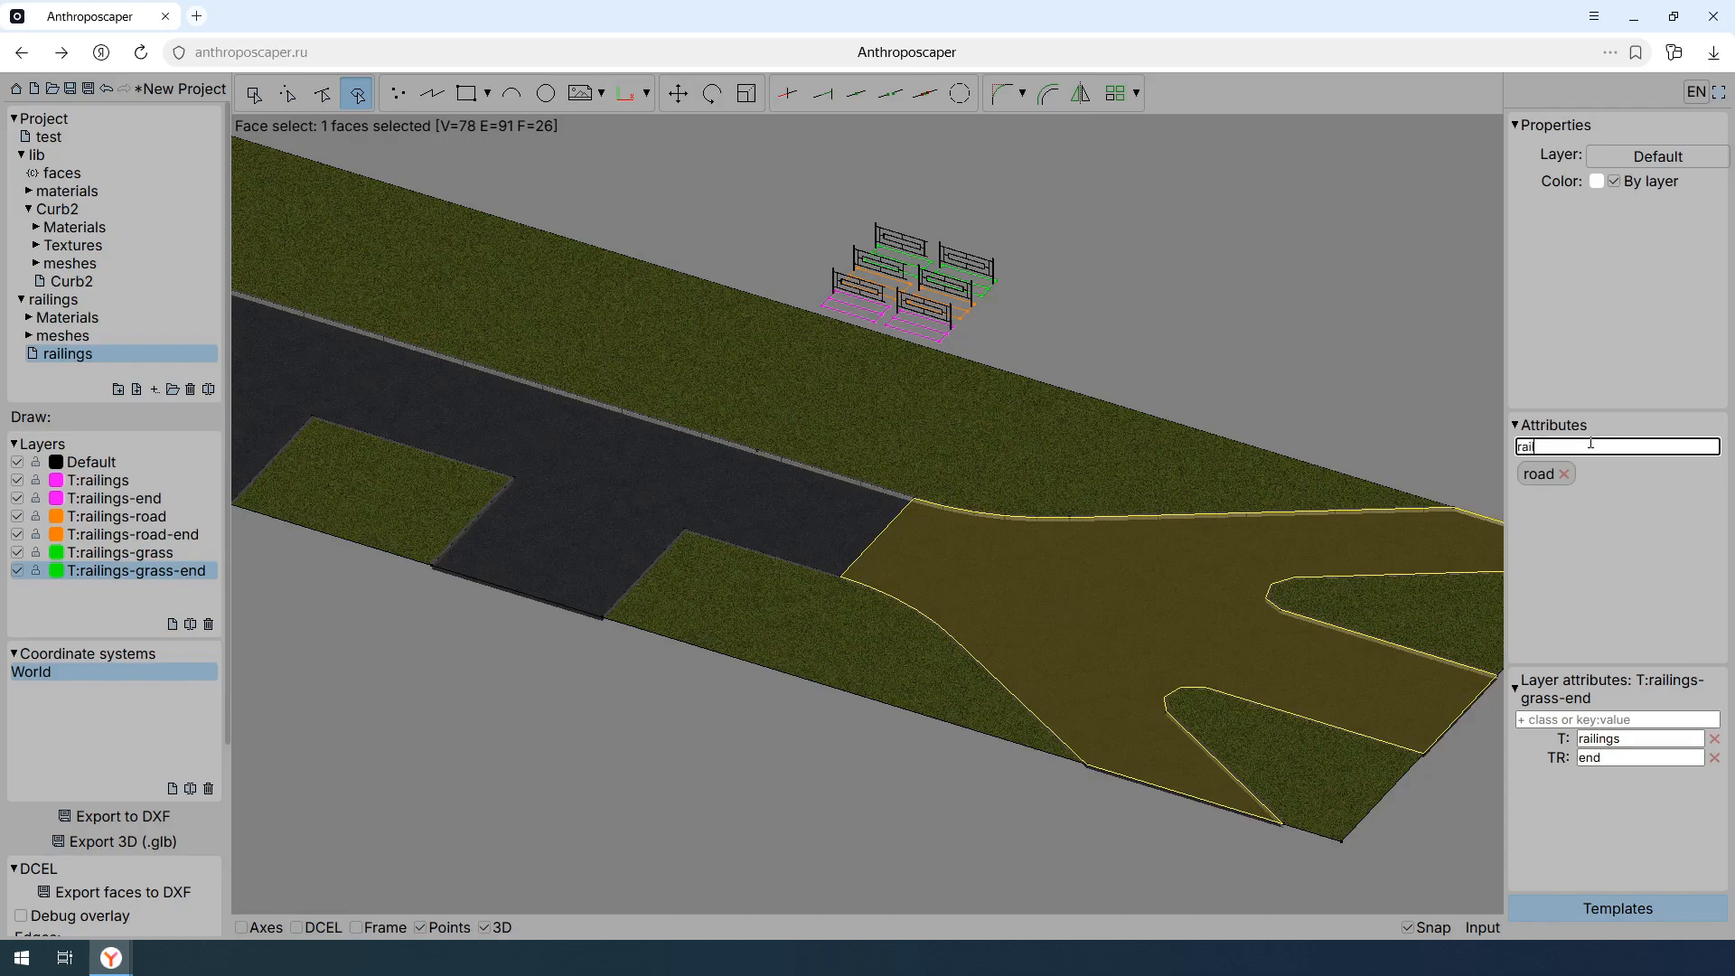
key("Return")
key("Escape")
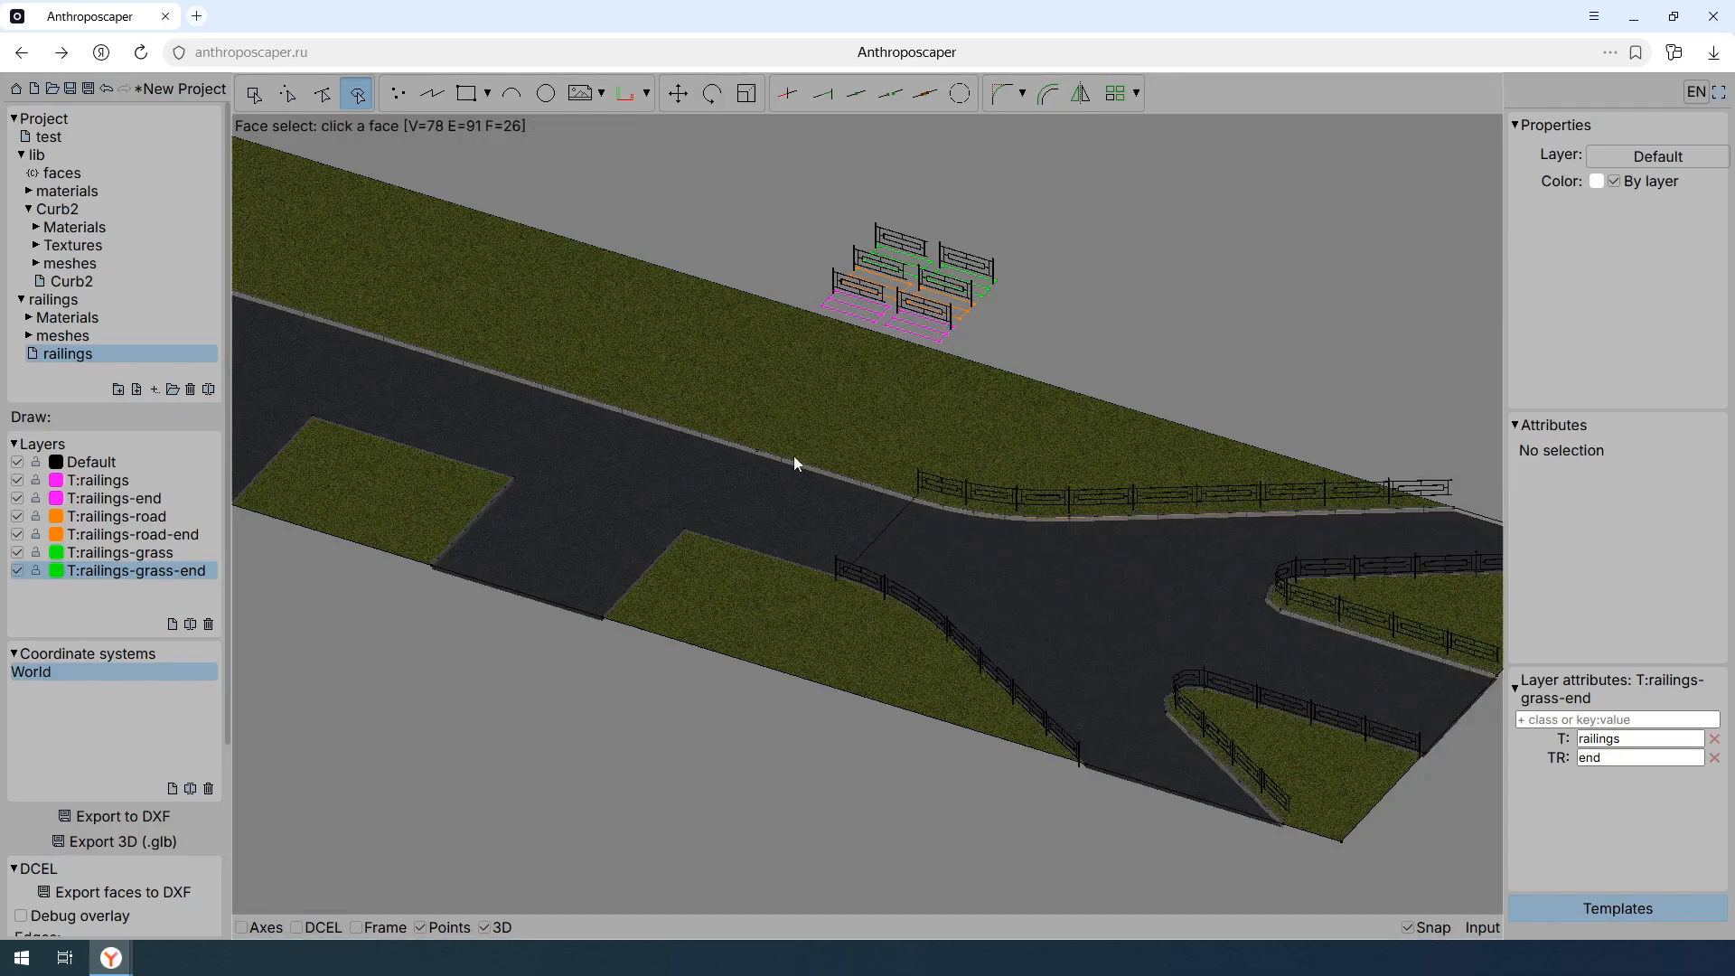
- Add the rail class to the two rectangular grass faces along the road's lower edge
middle_click_drag(774, 455, 1021, 475)
left_click(636, 514)
left_click(333, 406, "shift")
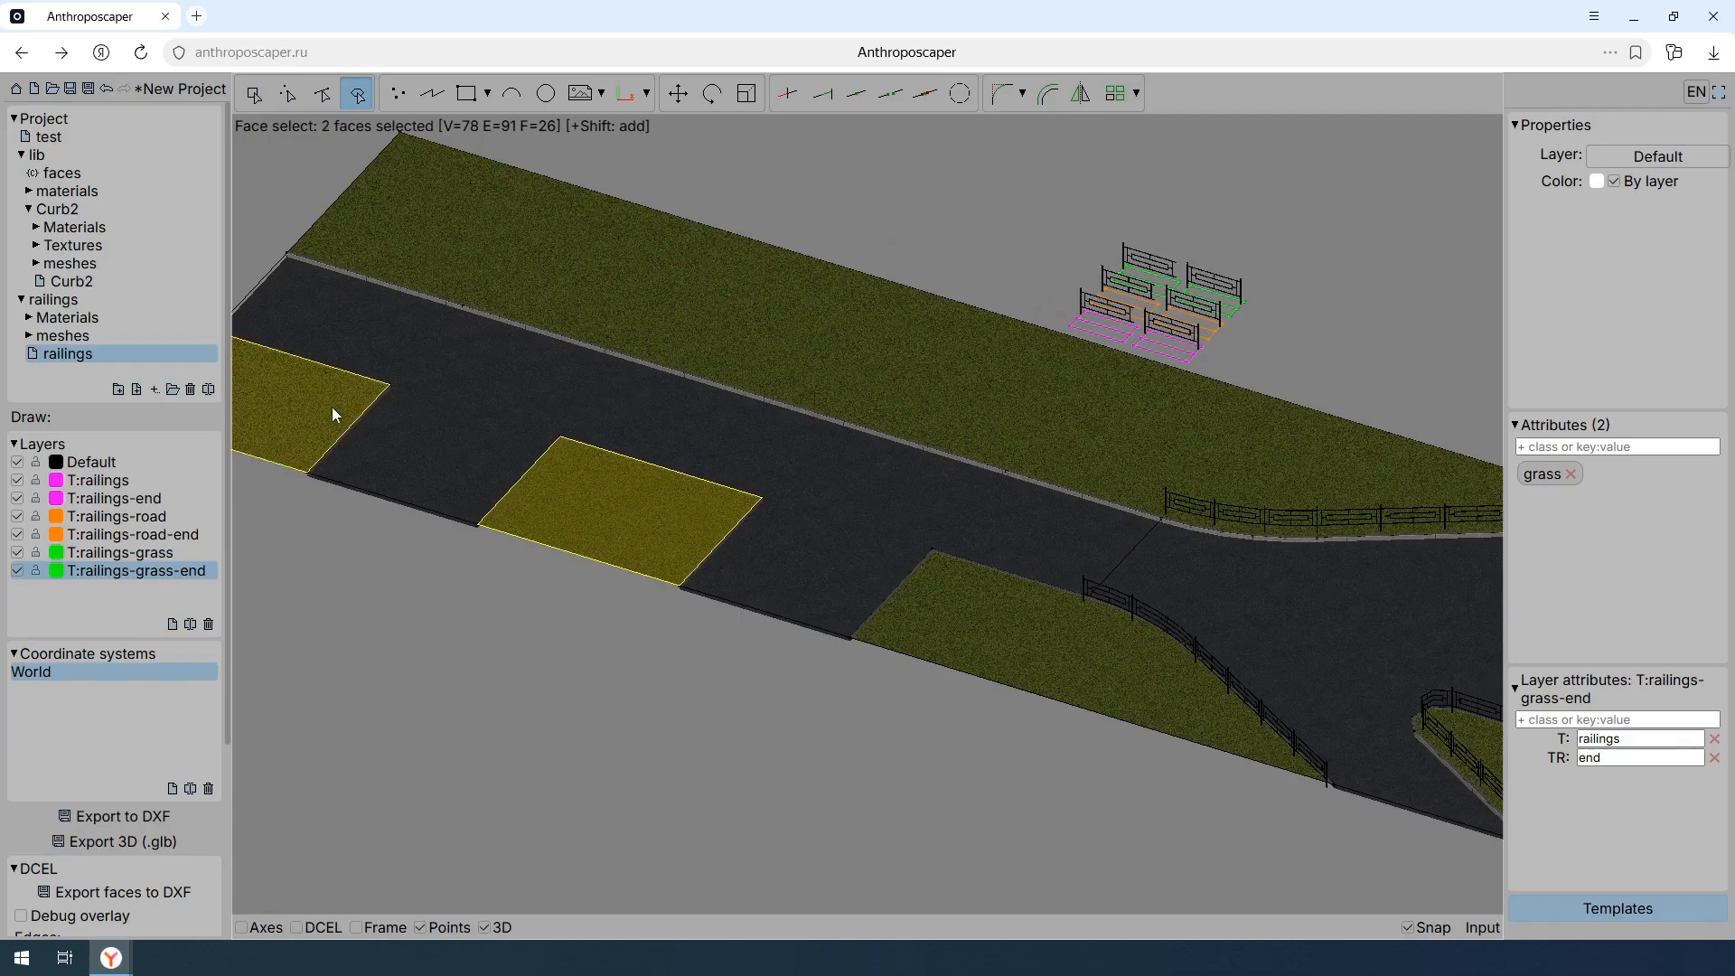
left_click(1601, 449)
type("rail")
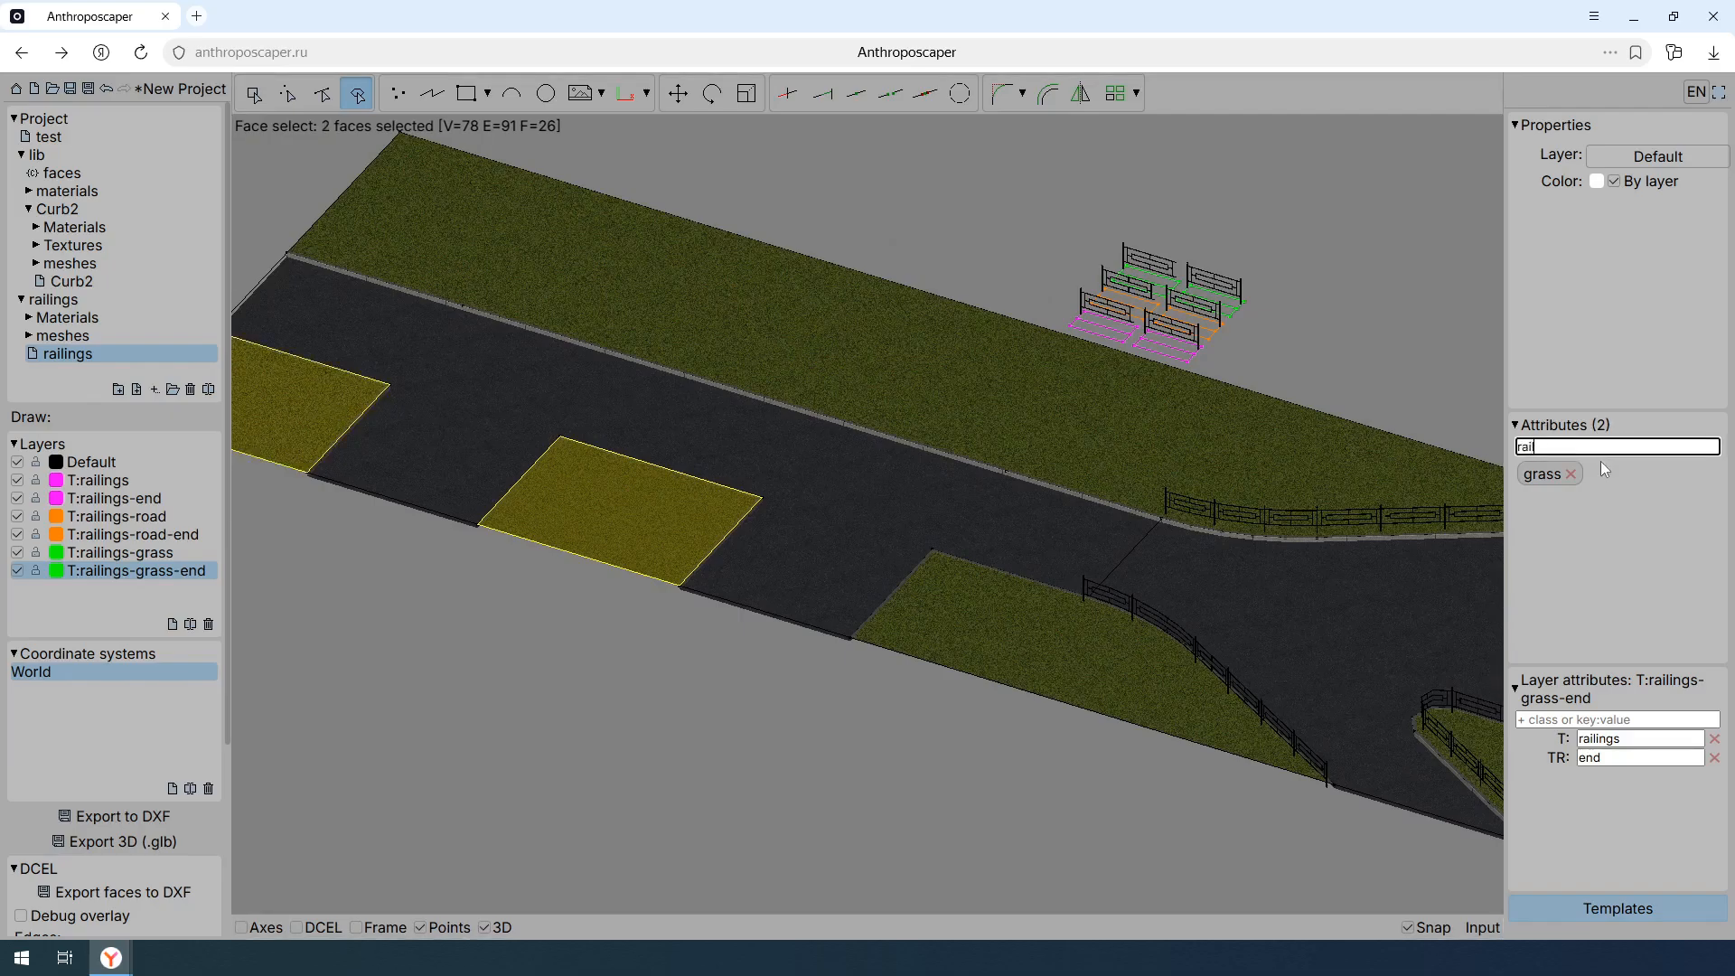
key("Return")
key("Escape")
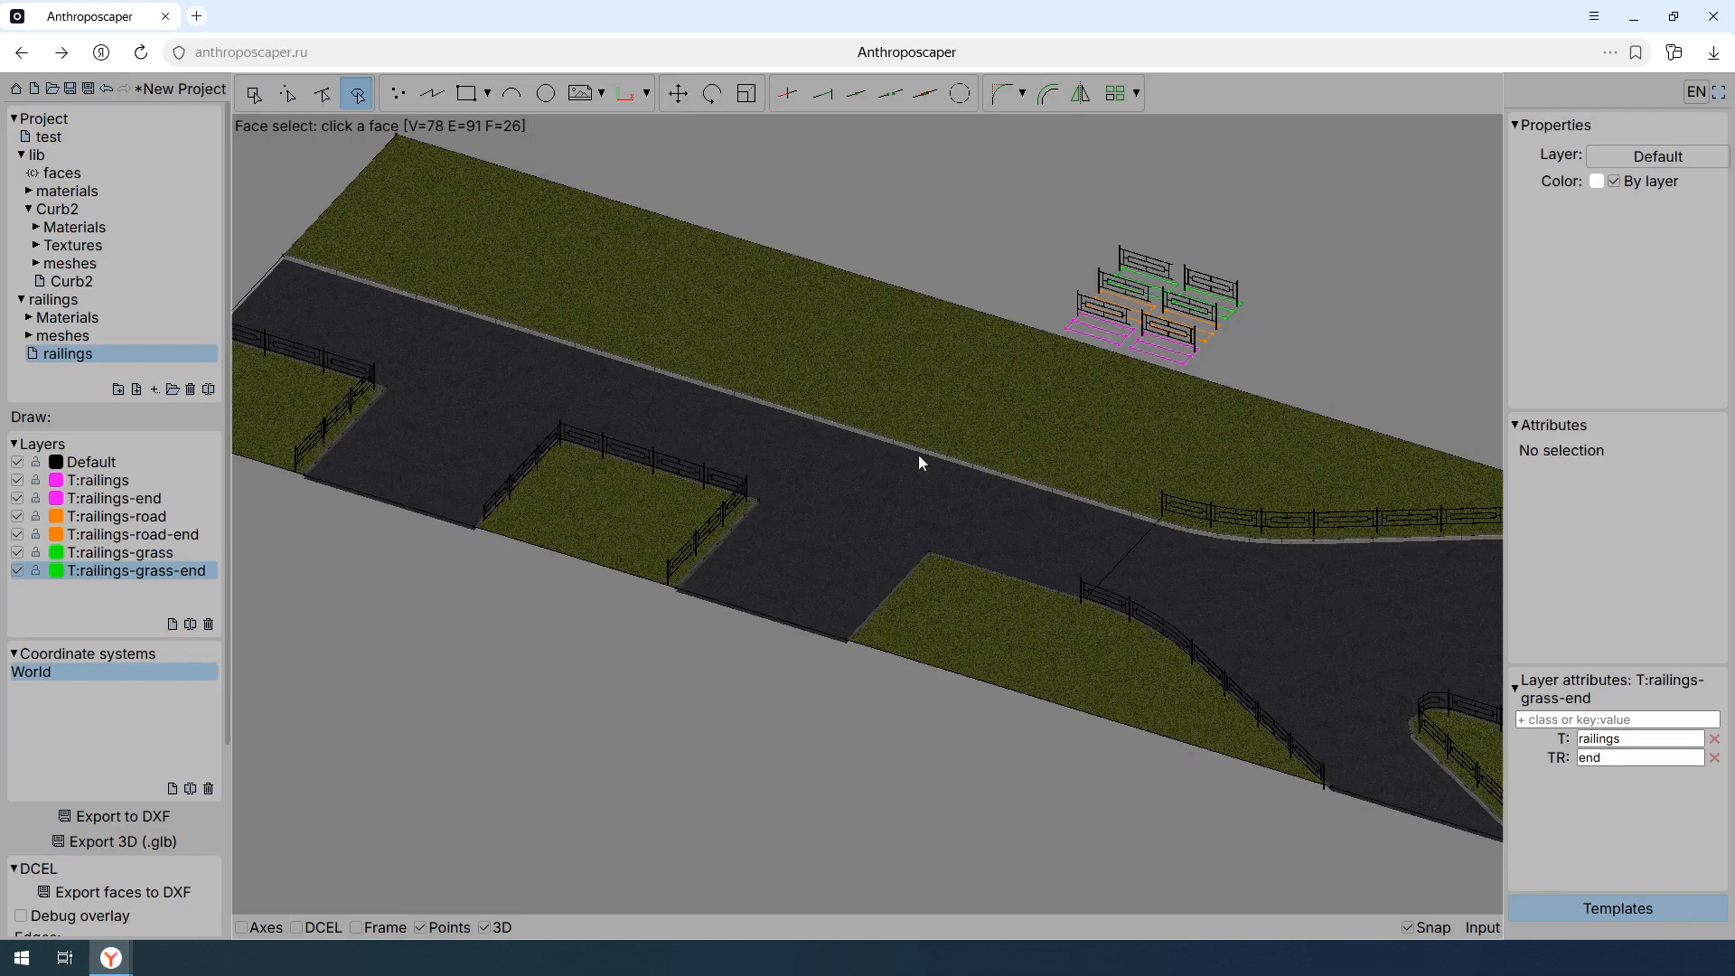
- Add the rail class to the middle segment of the long curb line between the road and the upper grass strip
key("Escape")
key("s")
left_click(736, 393)
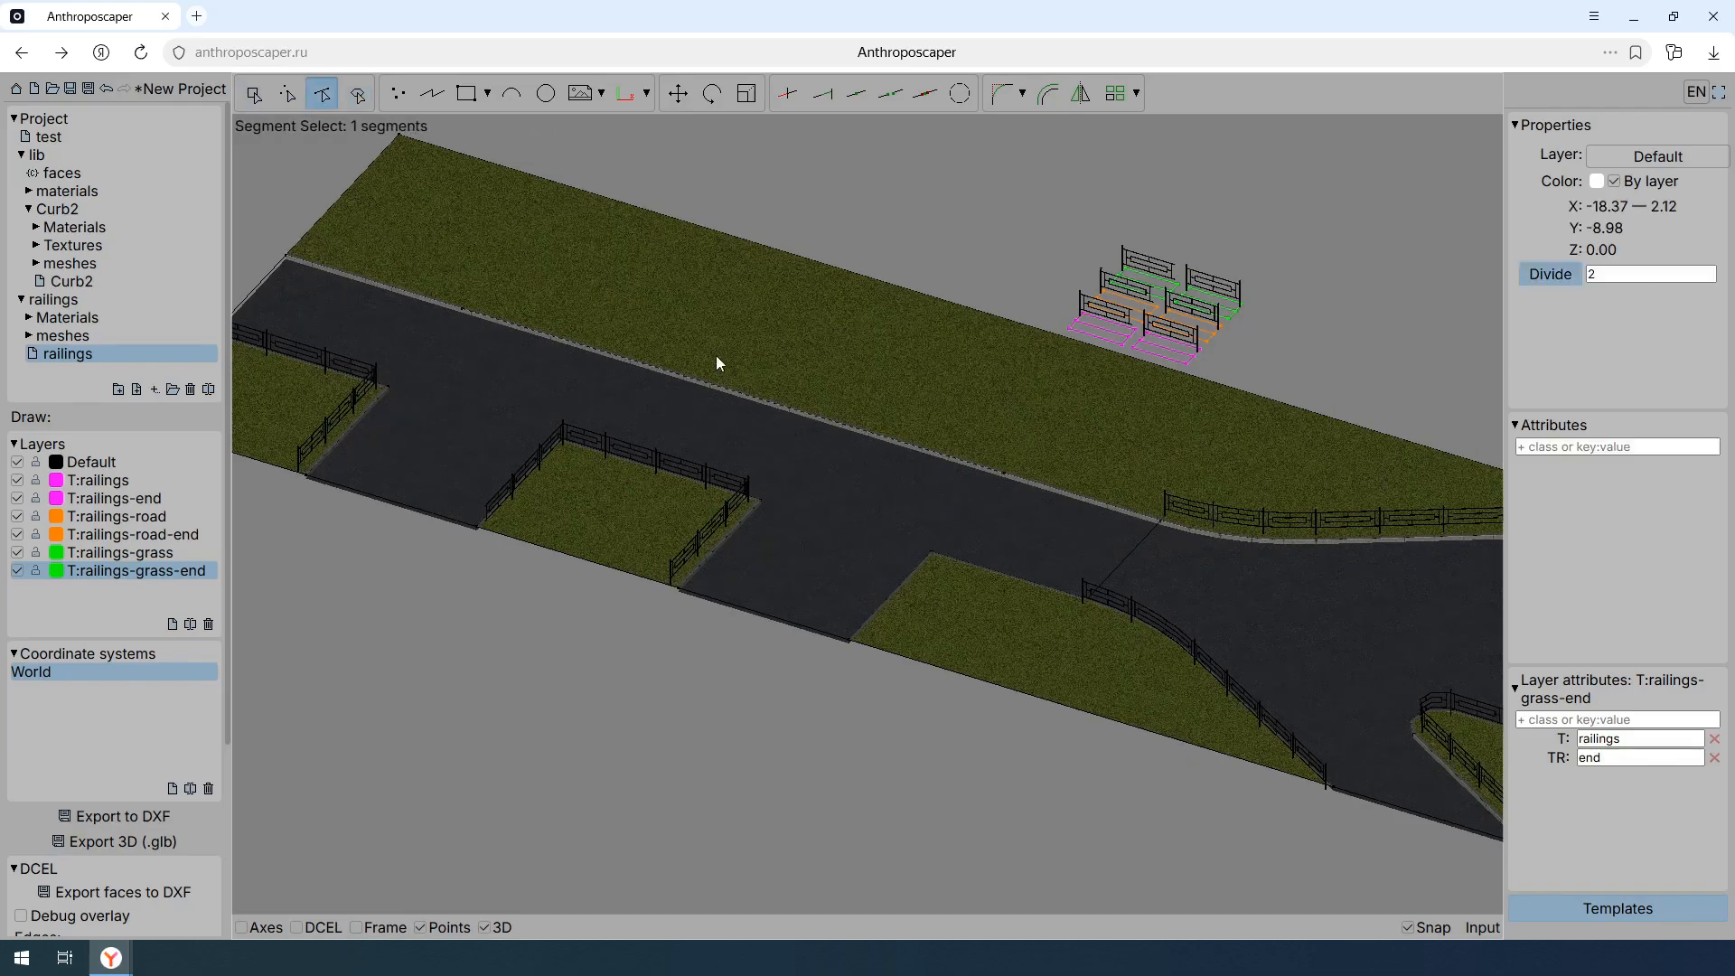
left_click(1588, 447)
type("rail")
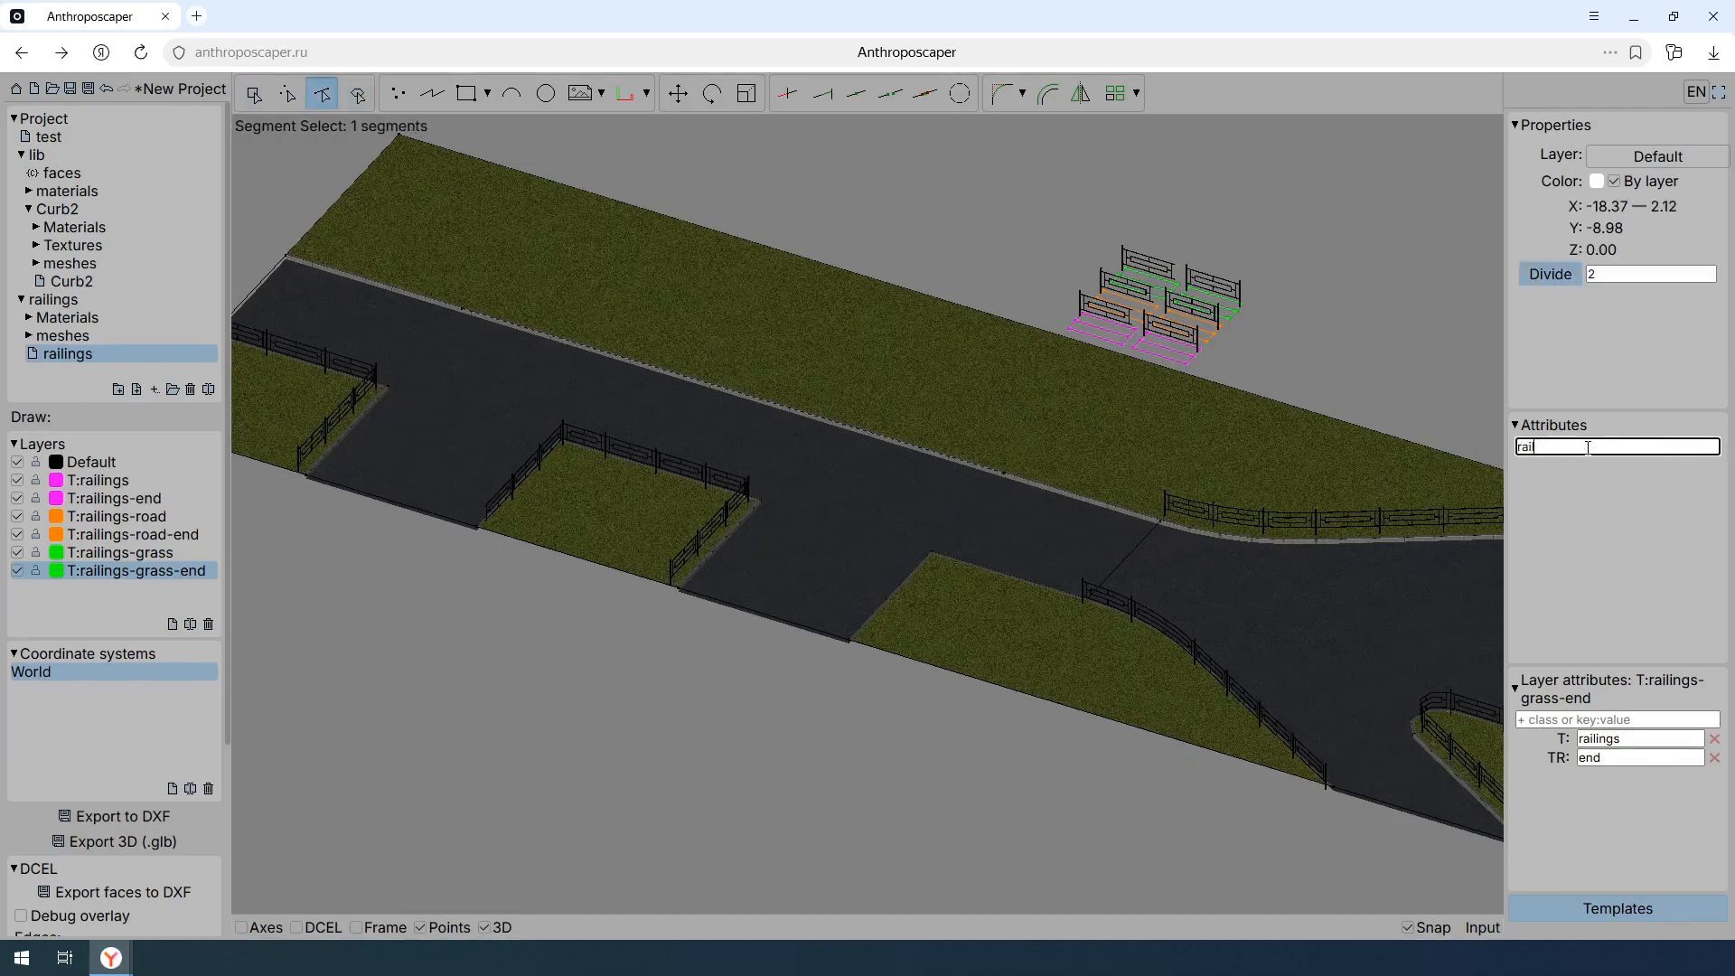
key("Return")
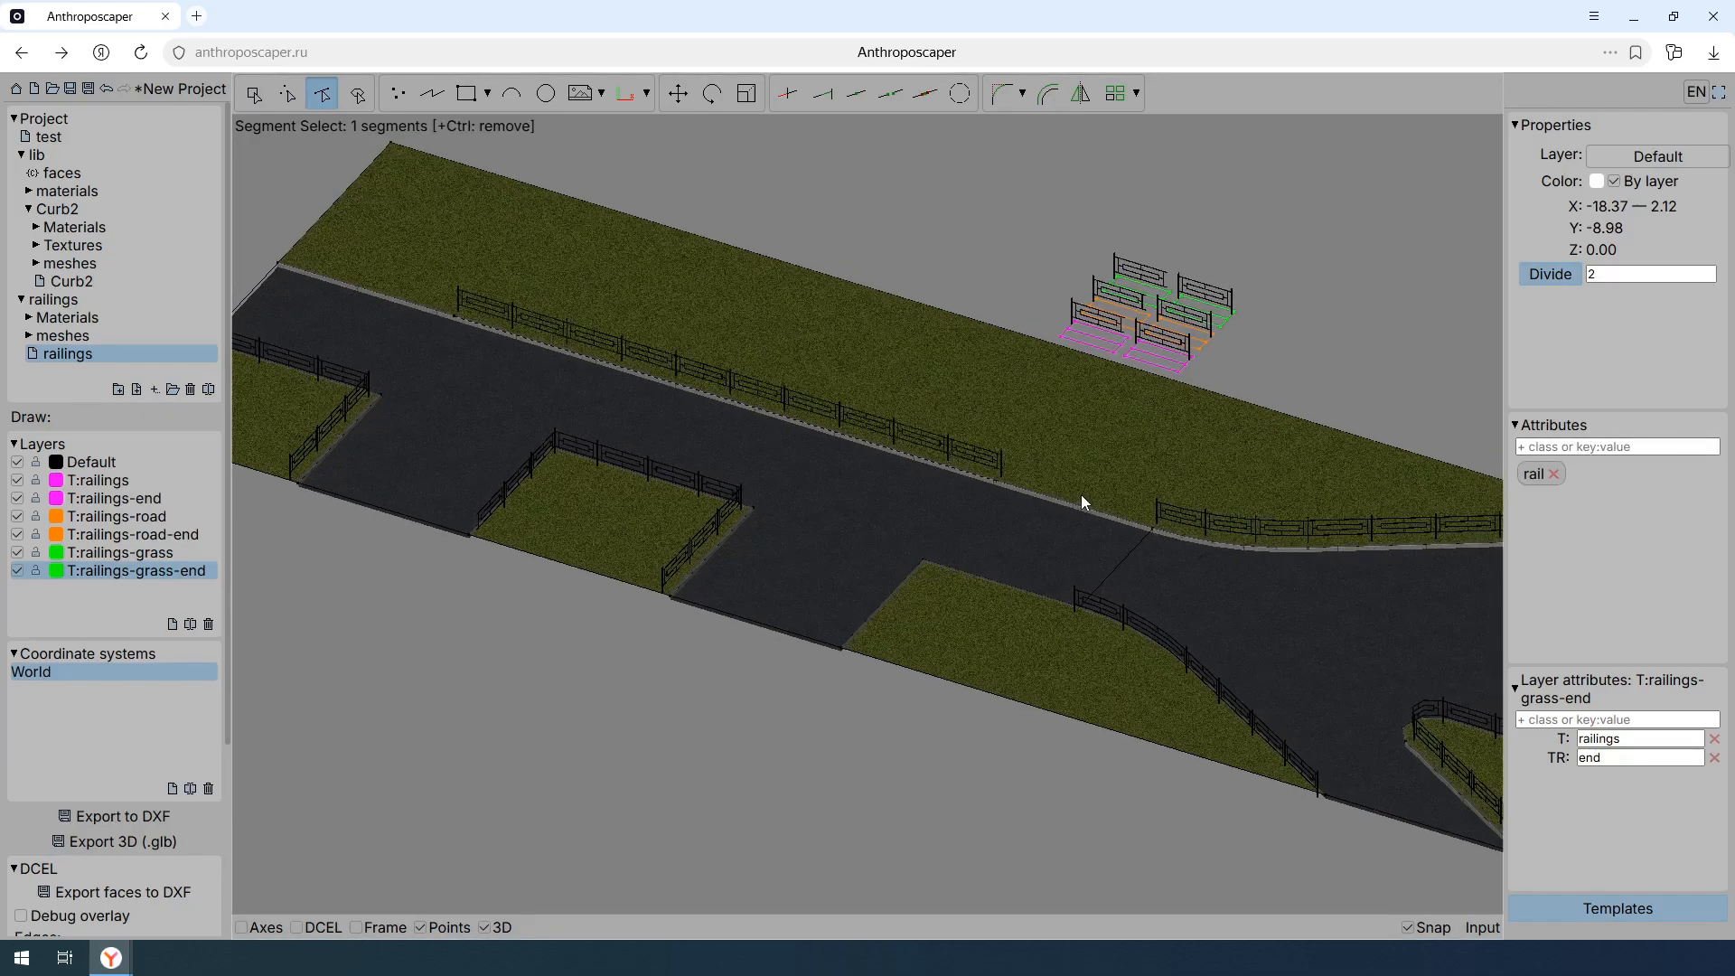
scroll(1088, 530, "down", 1)
middle_click_drag(1175, 521, 1064, 526)
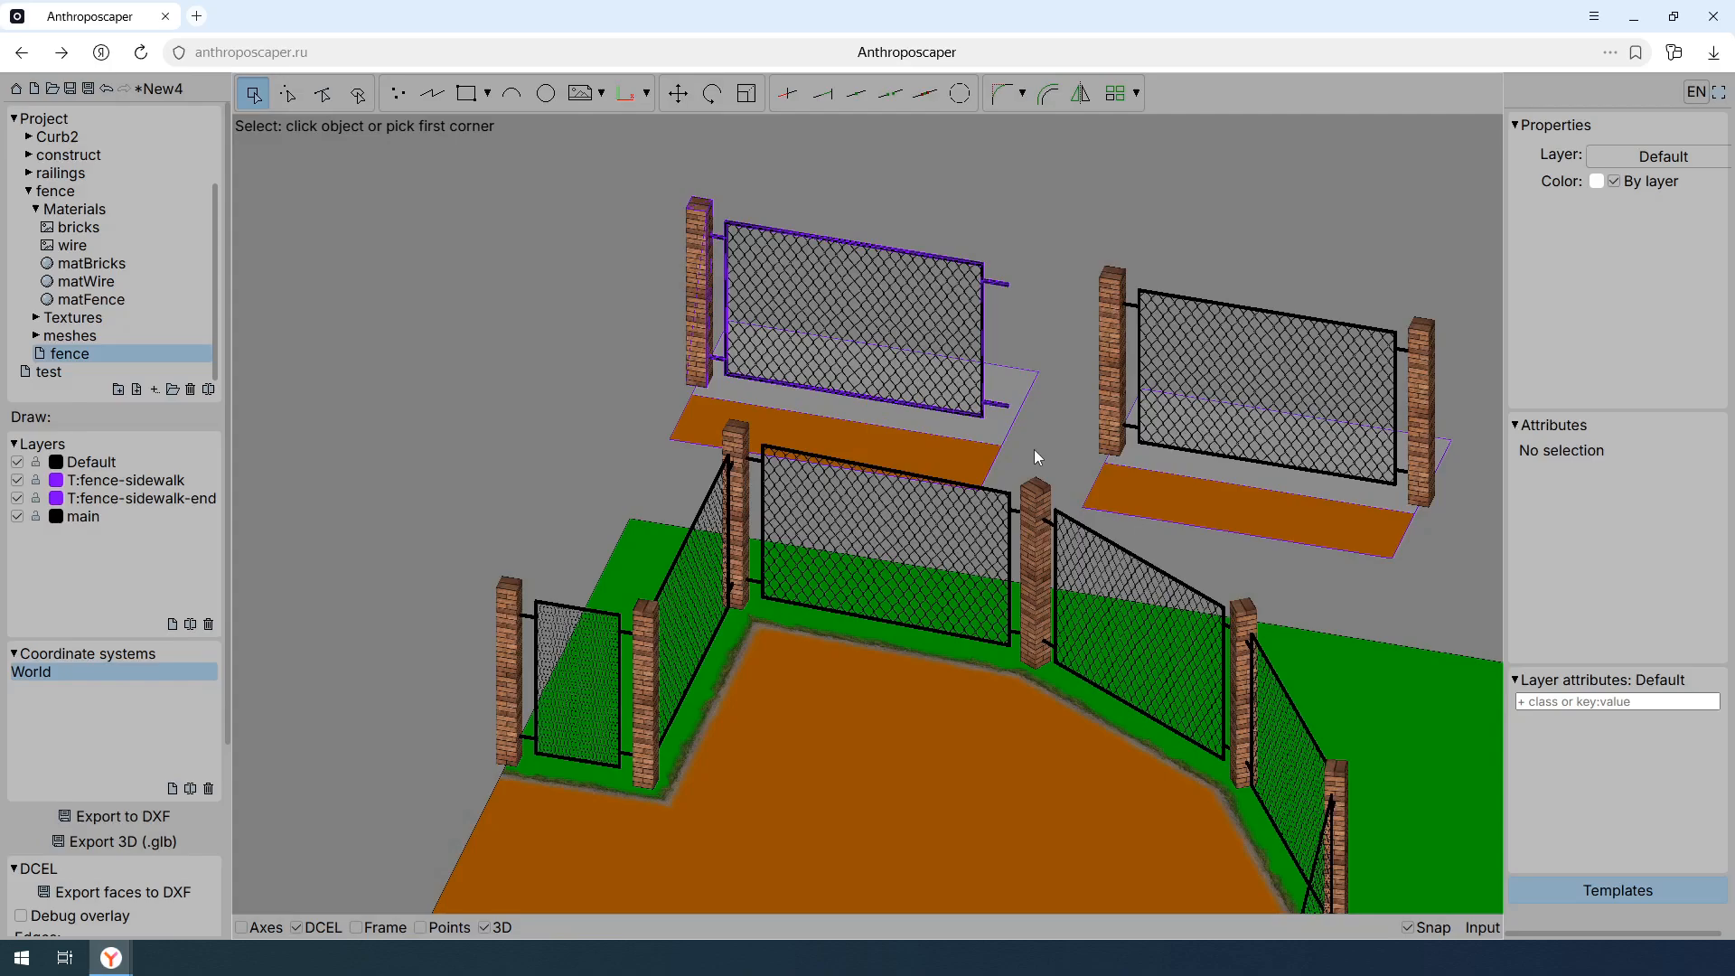
- Inspect the wire mesh in the narrow fence section and the attributes of the T:fence-sidewalk template's frame mesh
middle_click_drag(594, 682, 830, 464)
scroll(788, 506, "up", 7)
mouse_move(773, 409)
middle_mouse_down()
mouse_move(788, 473)
mouse_move(791, 387)
middle_mouse_up()
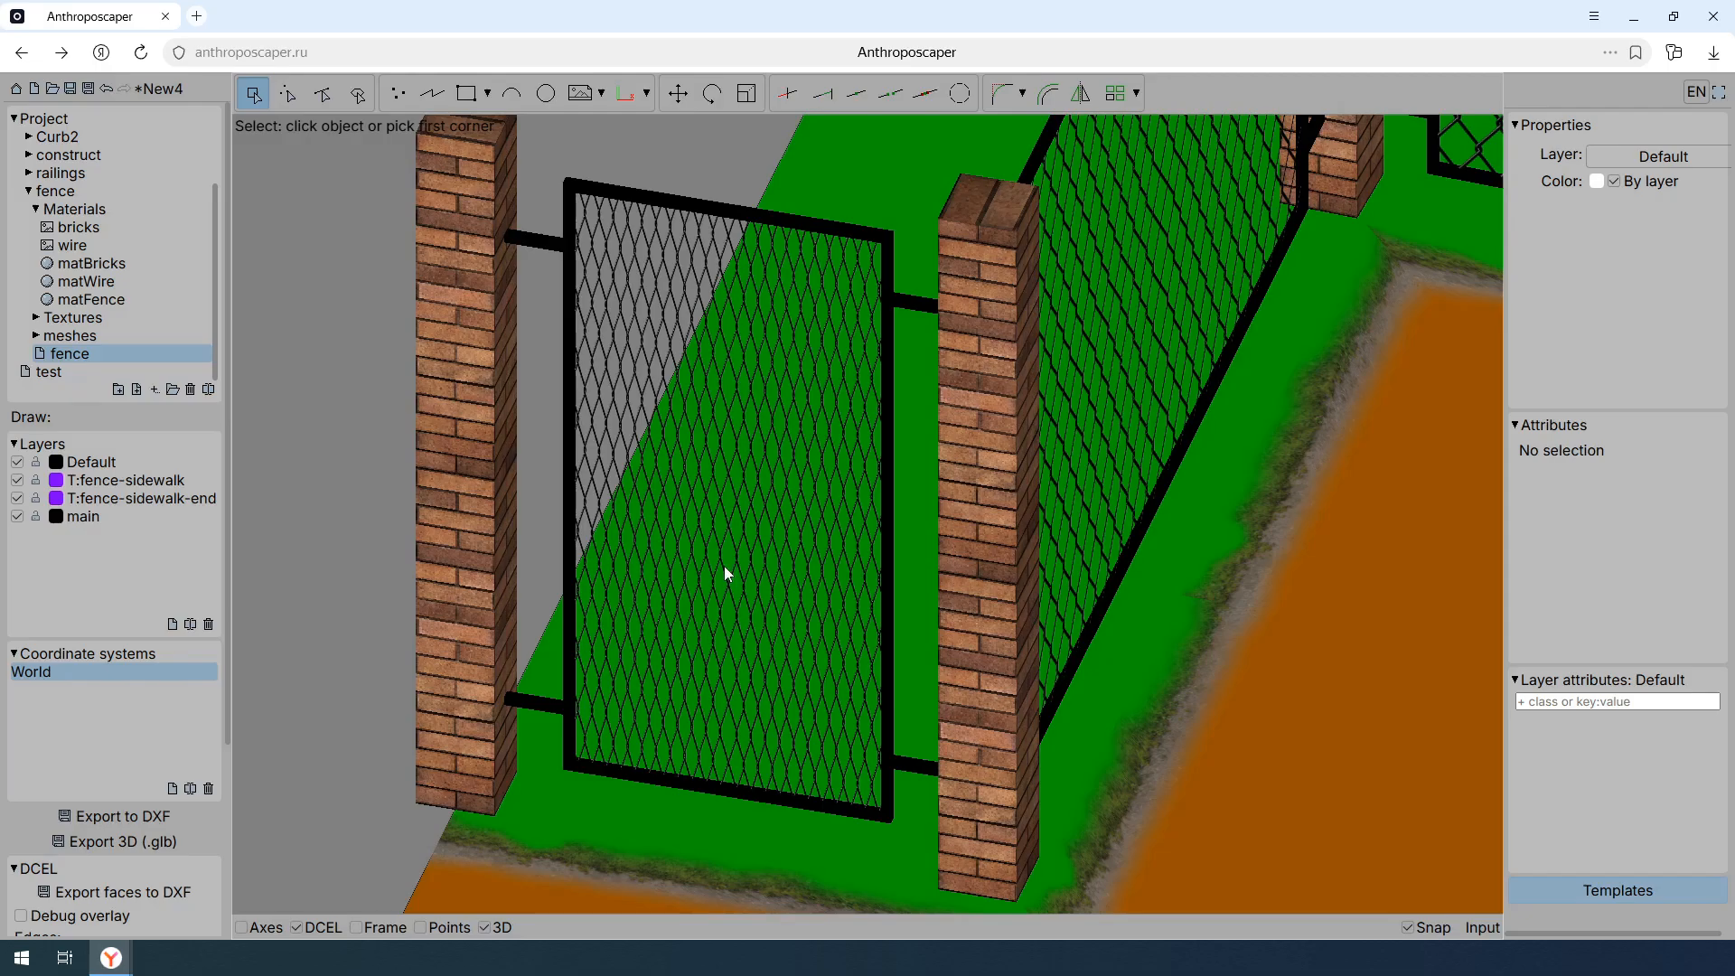
scroll(724, 565, "down", 6)
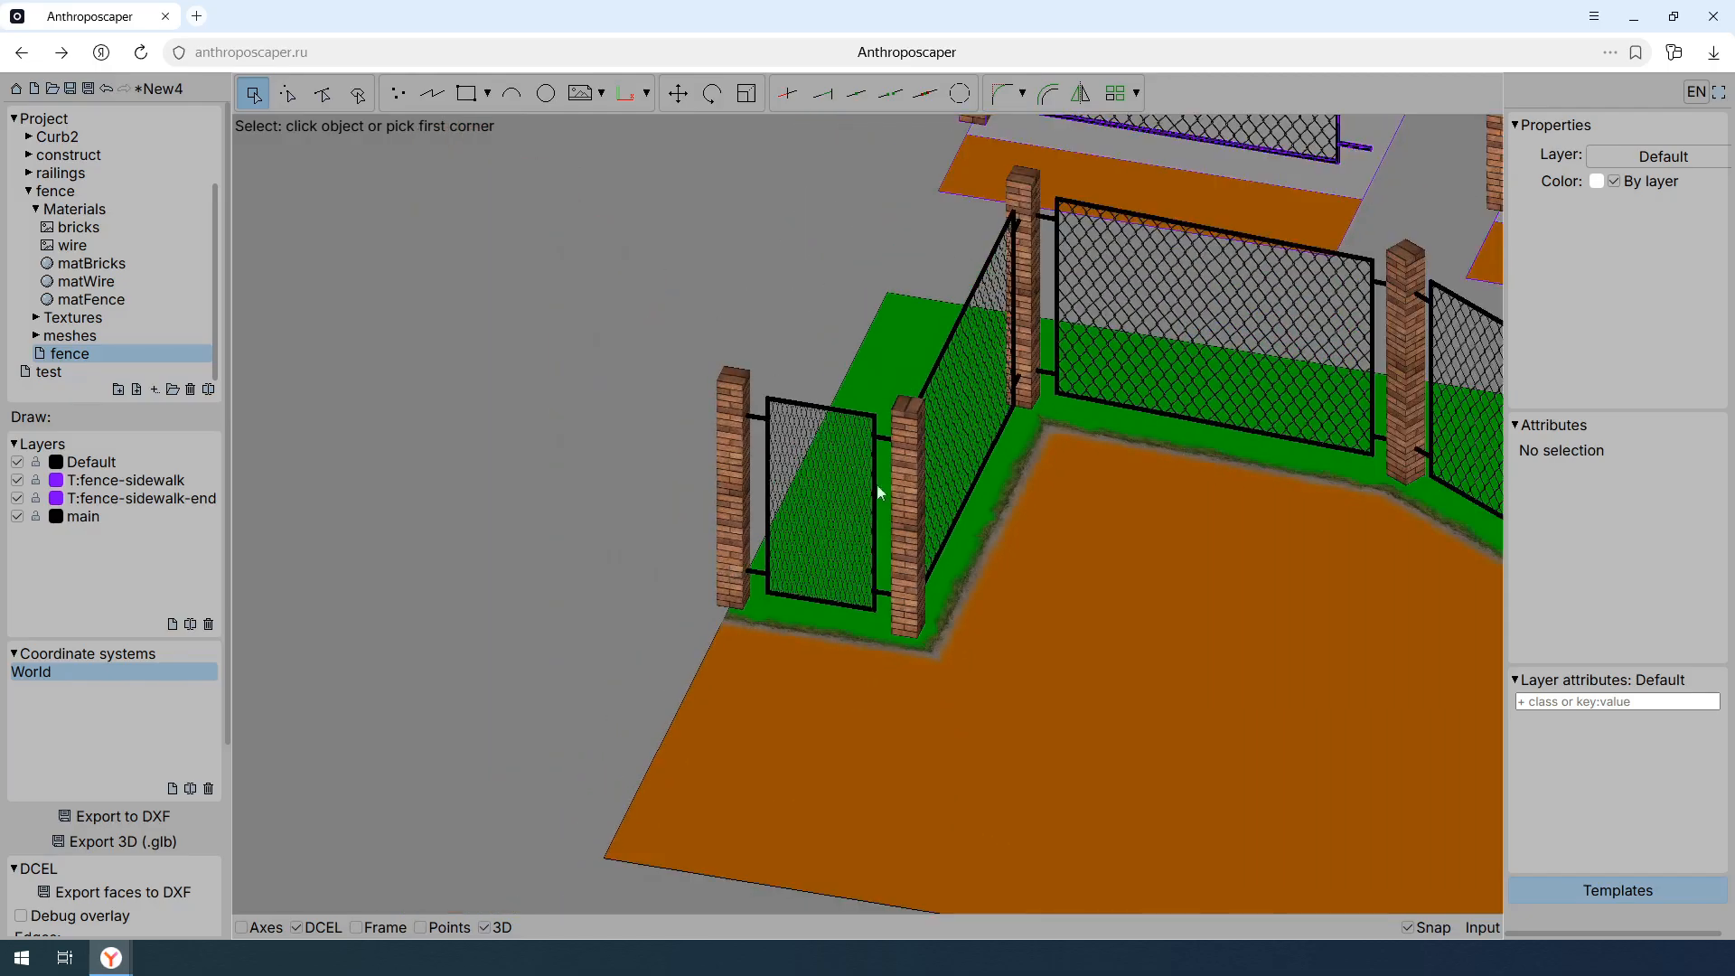
middle_click_drag(978, 355, 732, 587)
left_click(1044, 385)
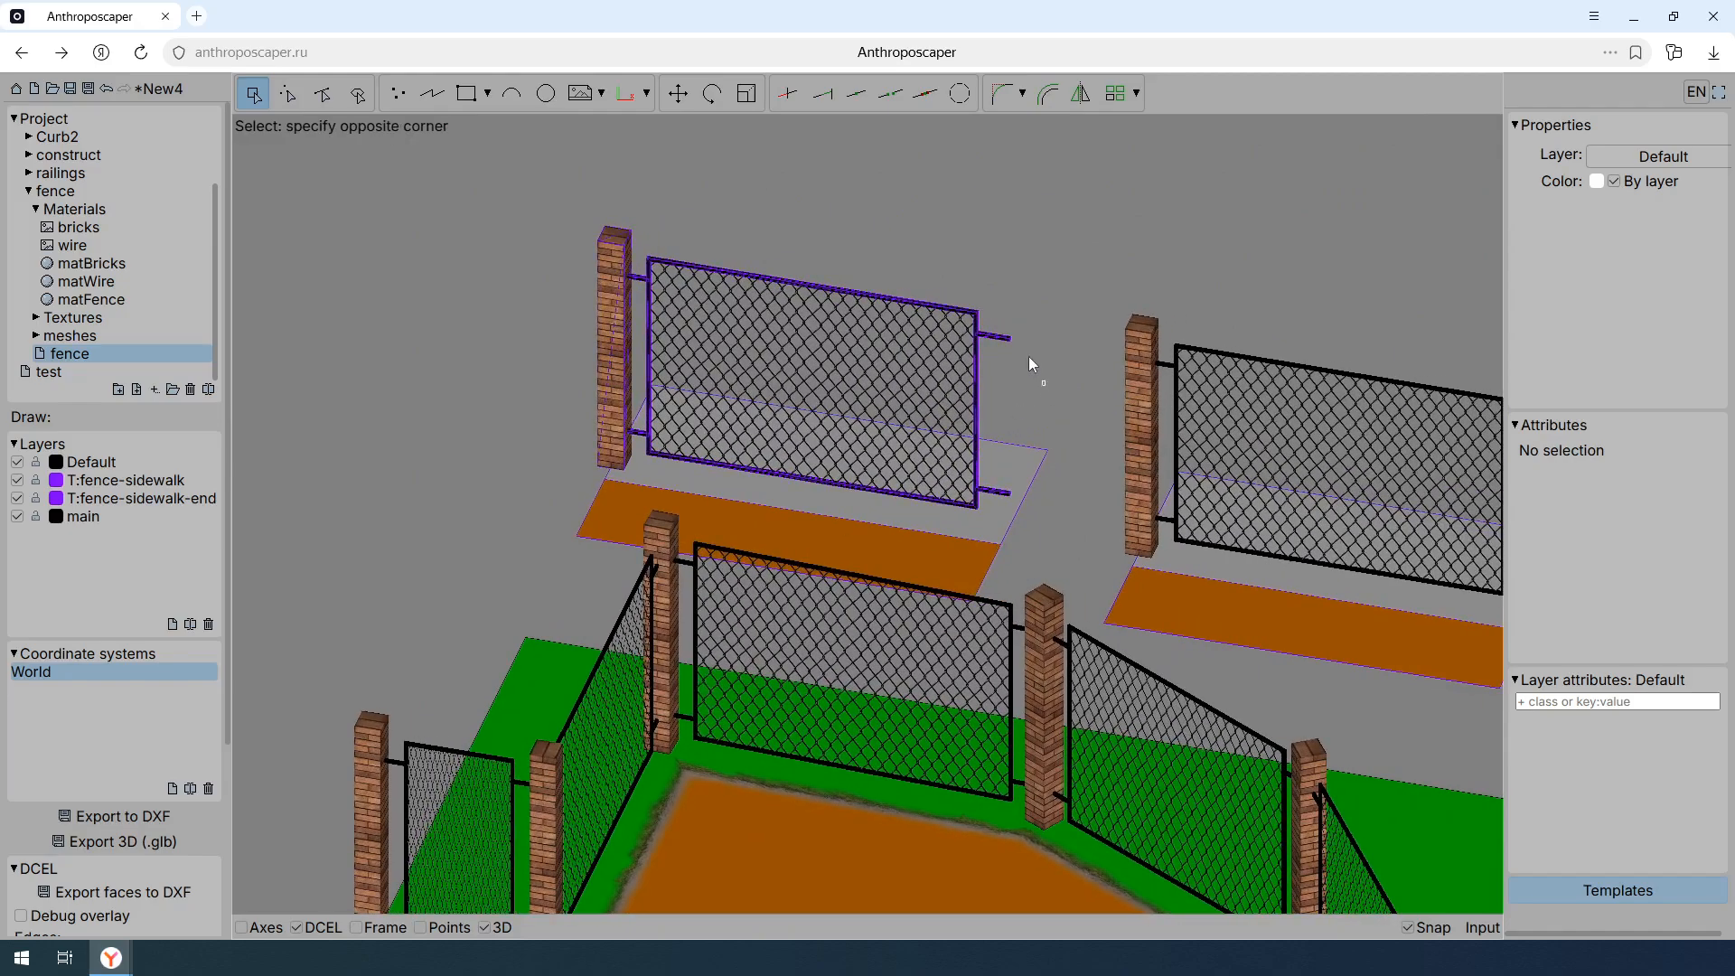
left_click(1005, 293)
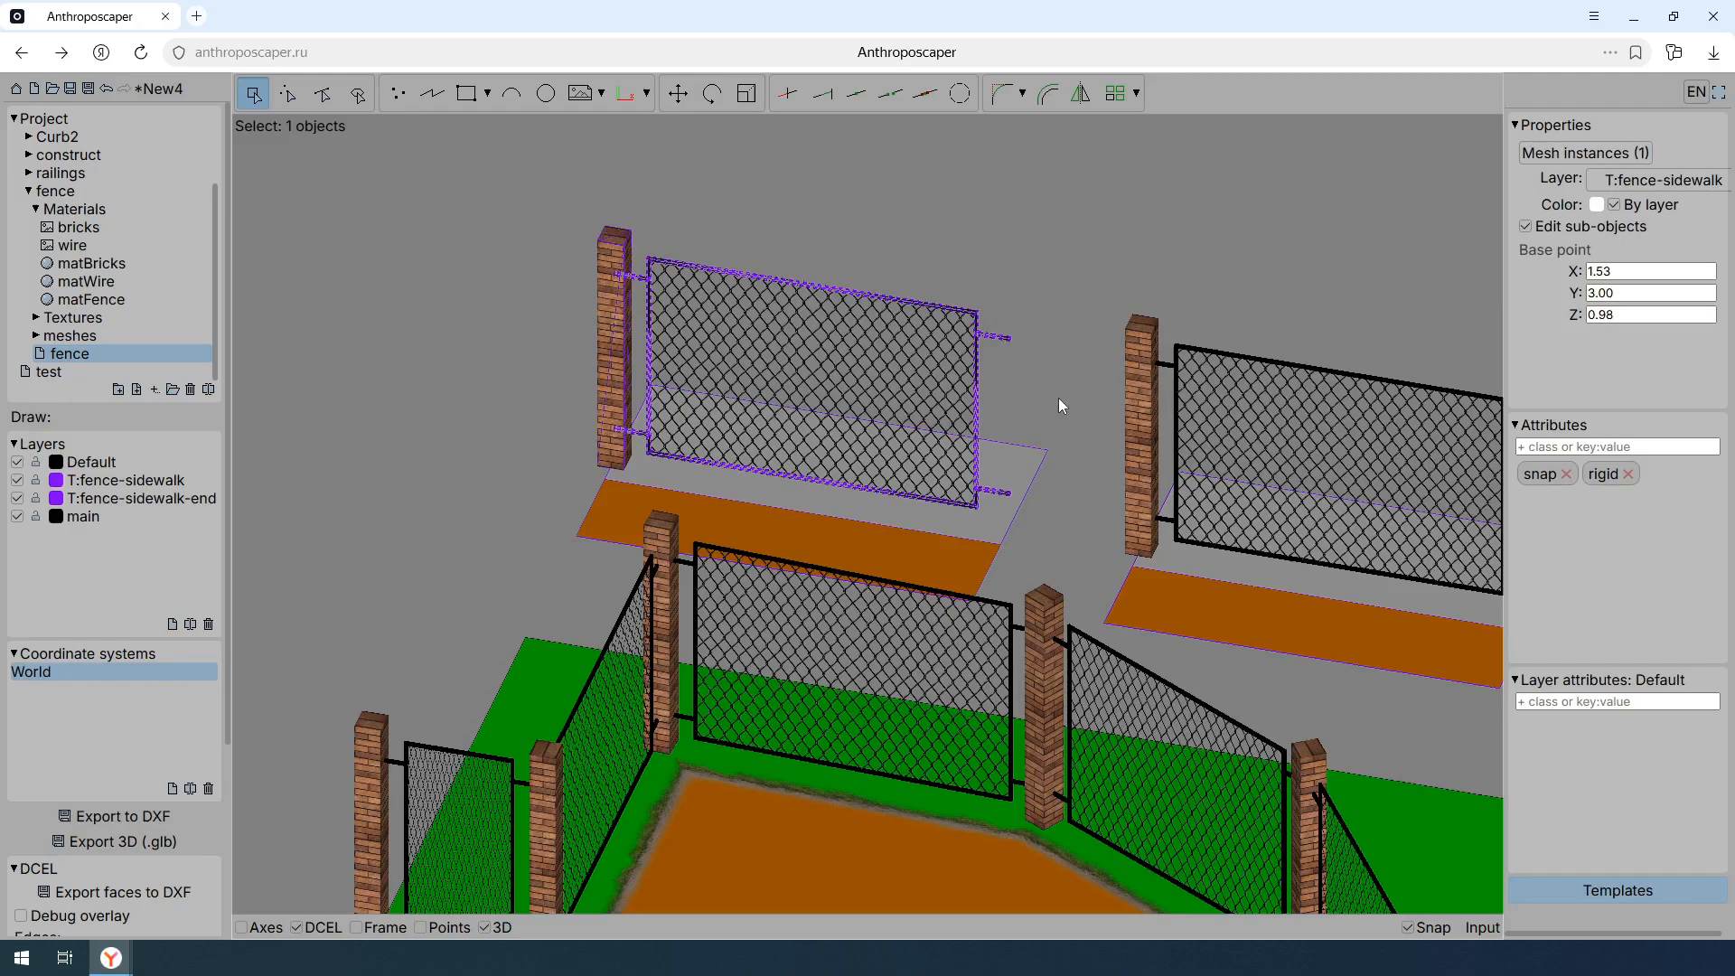
key("Escape")
- Add the attribute uv:tile to the wire mesh instance of the T:fence-sidewalk template
left_click(1039, 378)
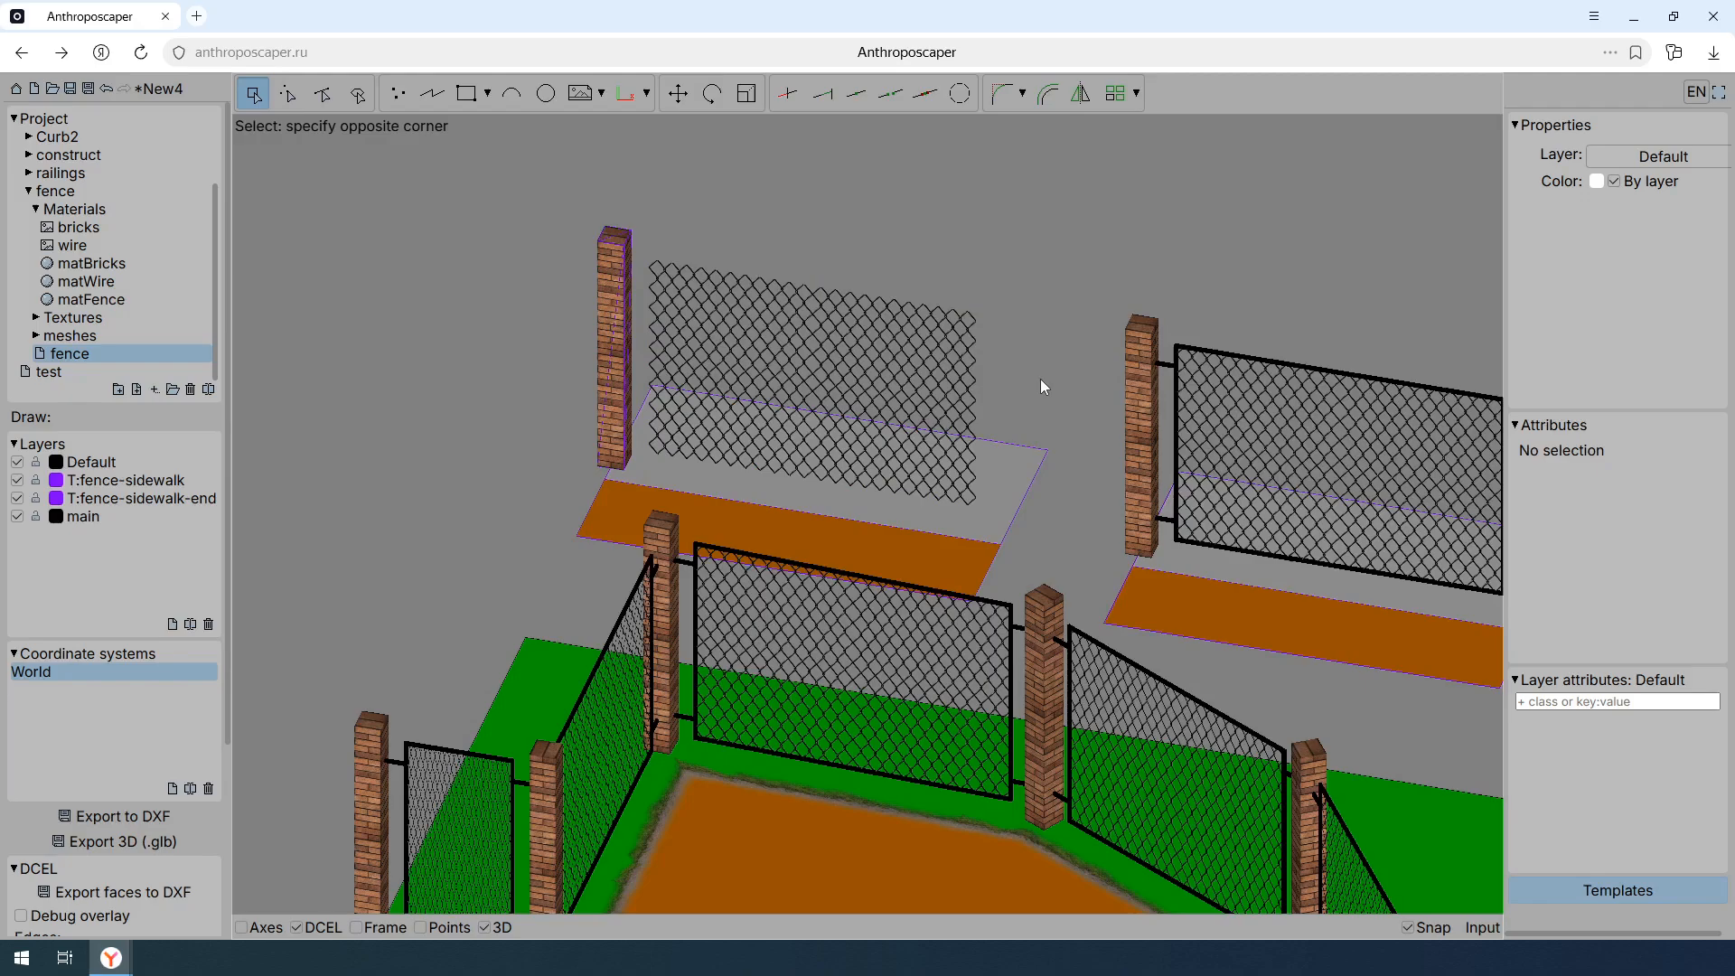
left_click(913, 258)
left_click(1597, 446)
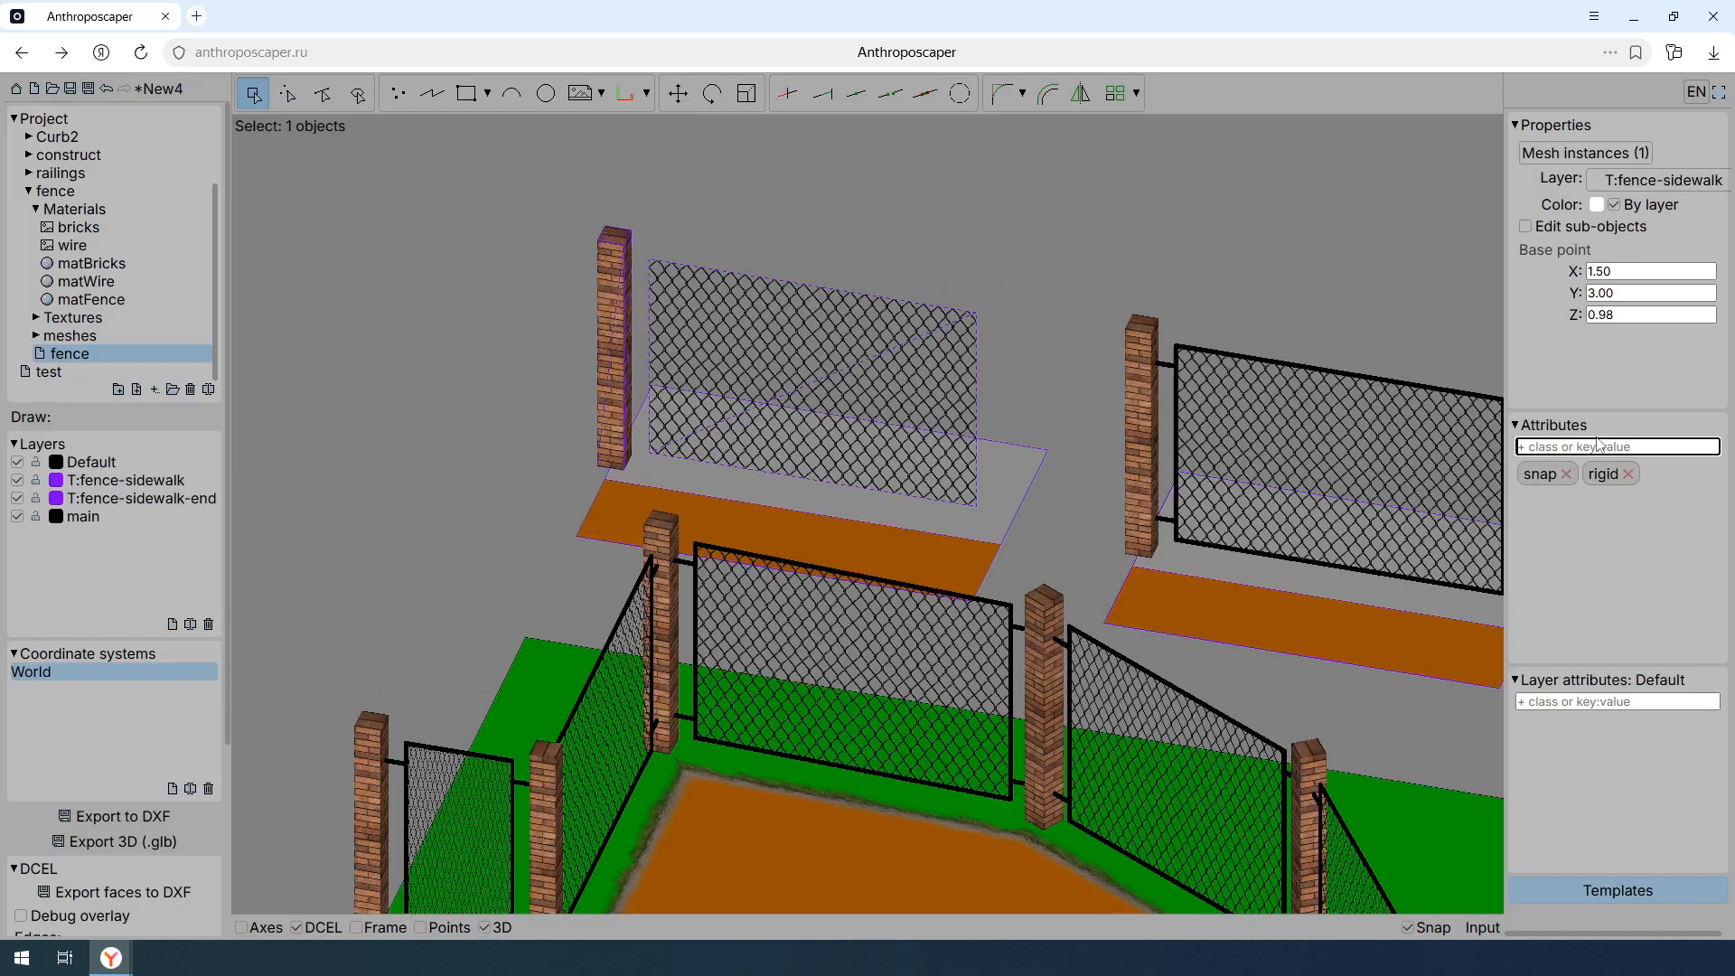
type("uv:tile")
key("Return")
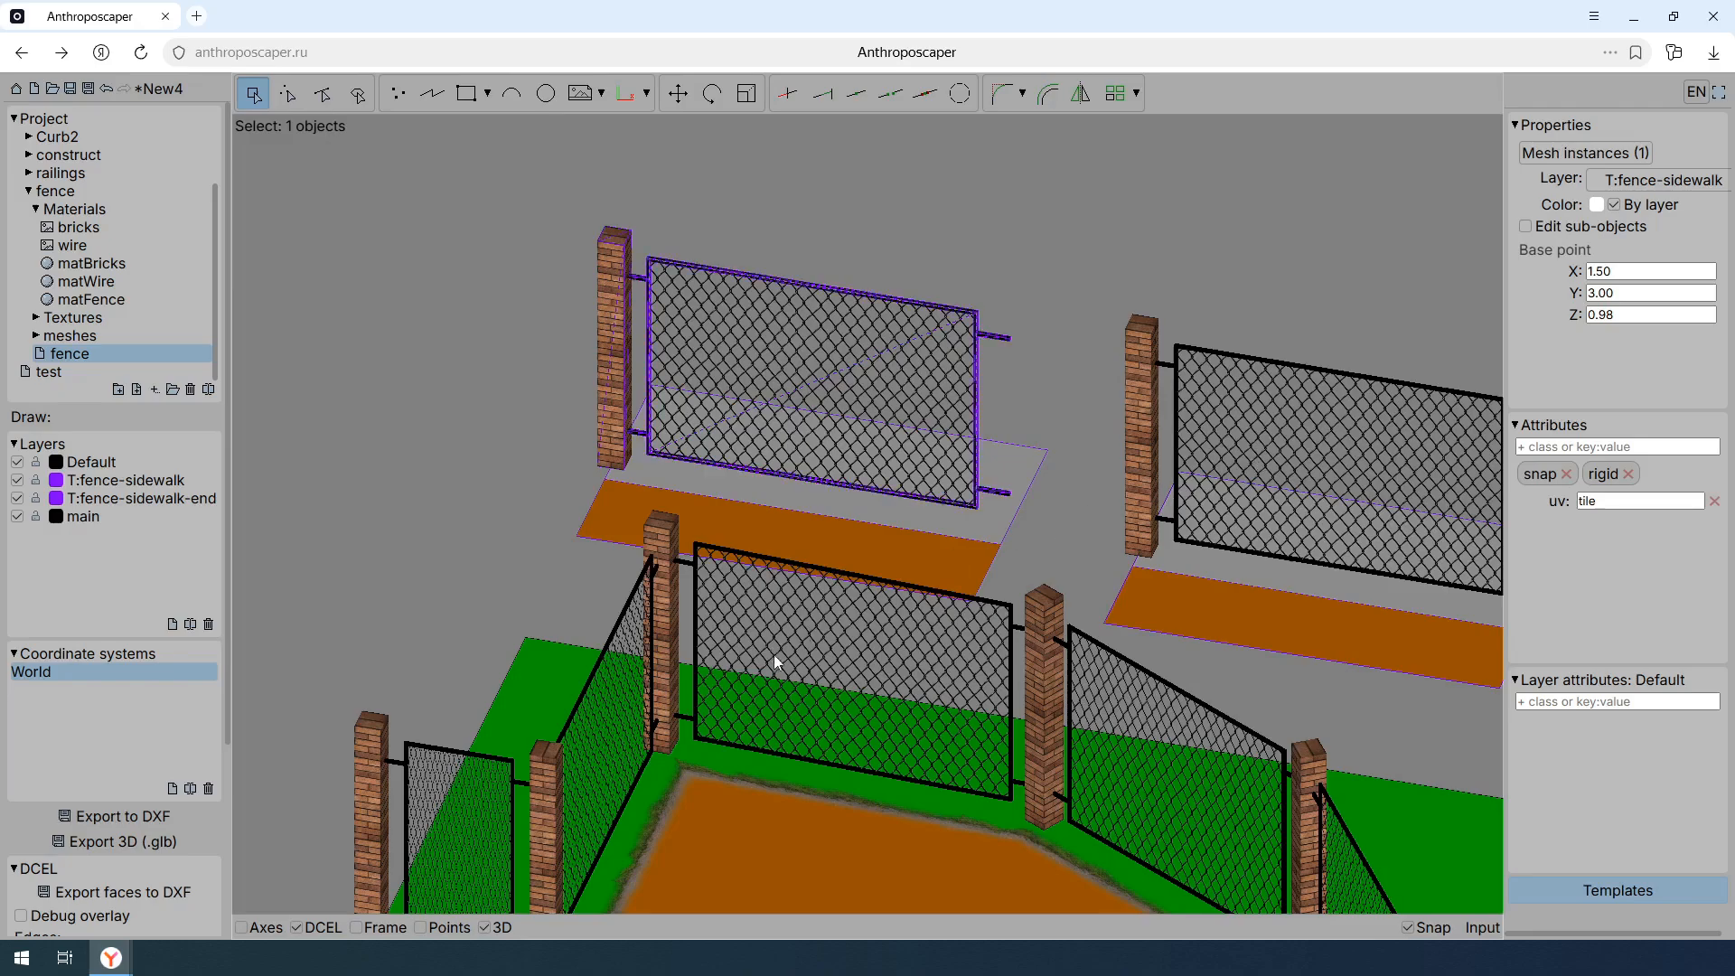
- Refresh the 3D display by switching it off and on while viewing the narrow fence section
middle_click_drag(782, 697, 1075, 358)
scroll(882, 528, "up", 3)
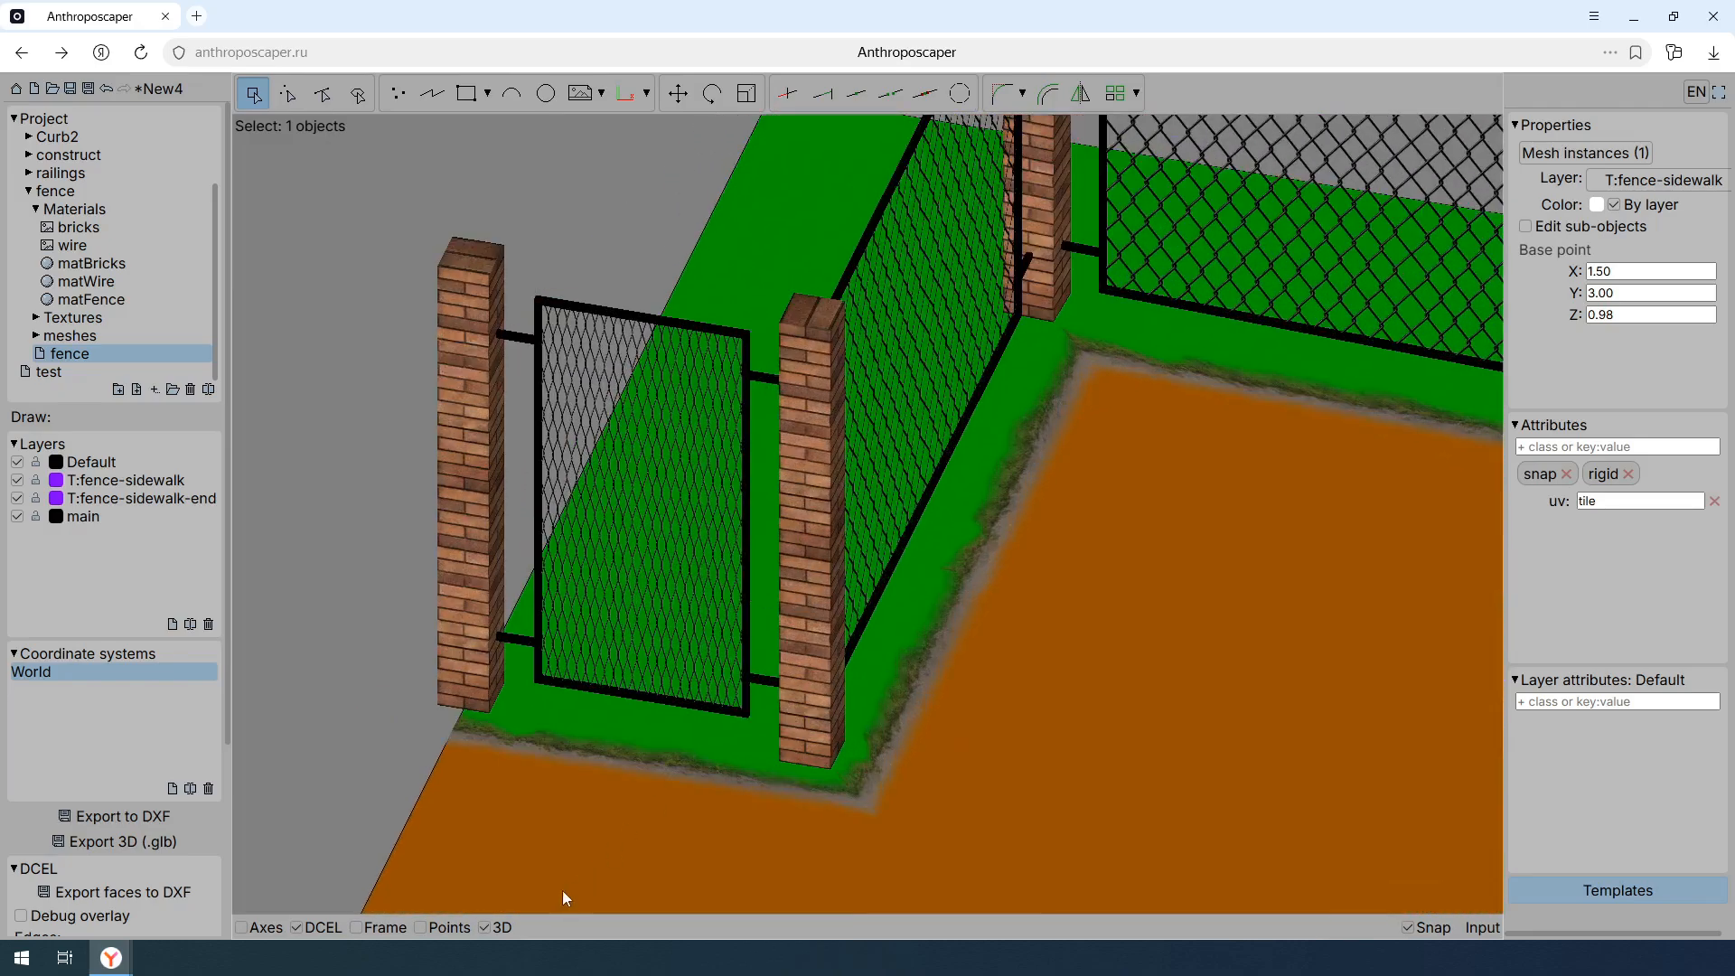
double_click(497, 928)
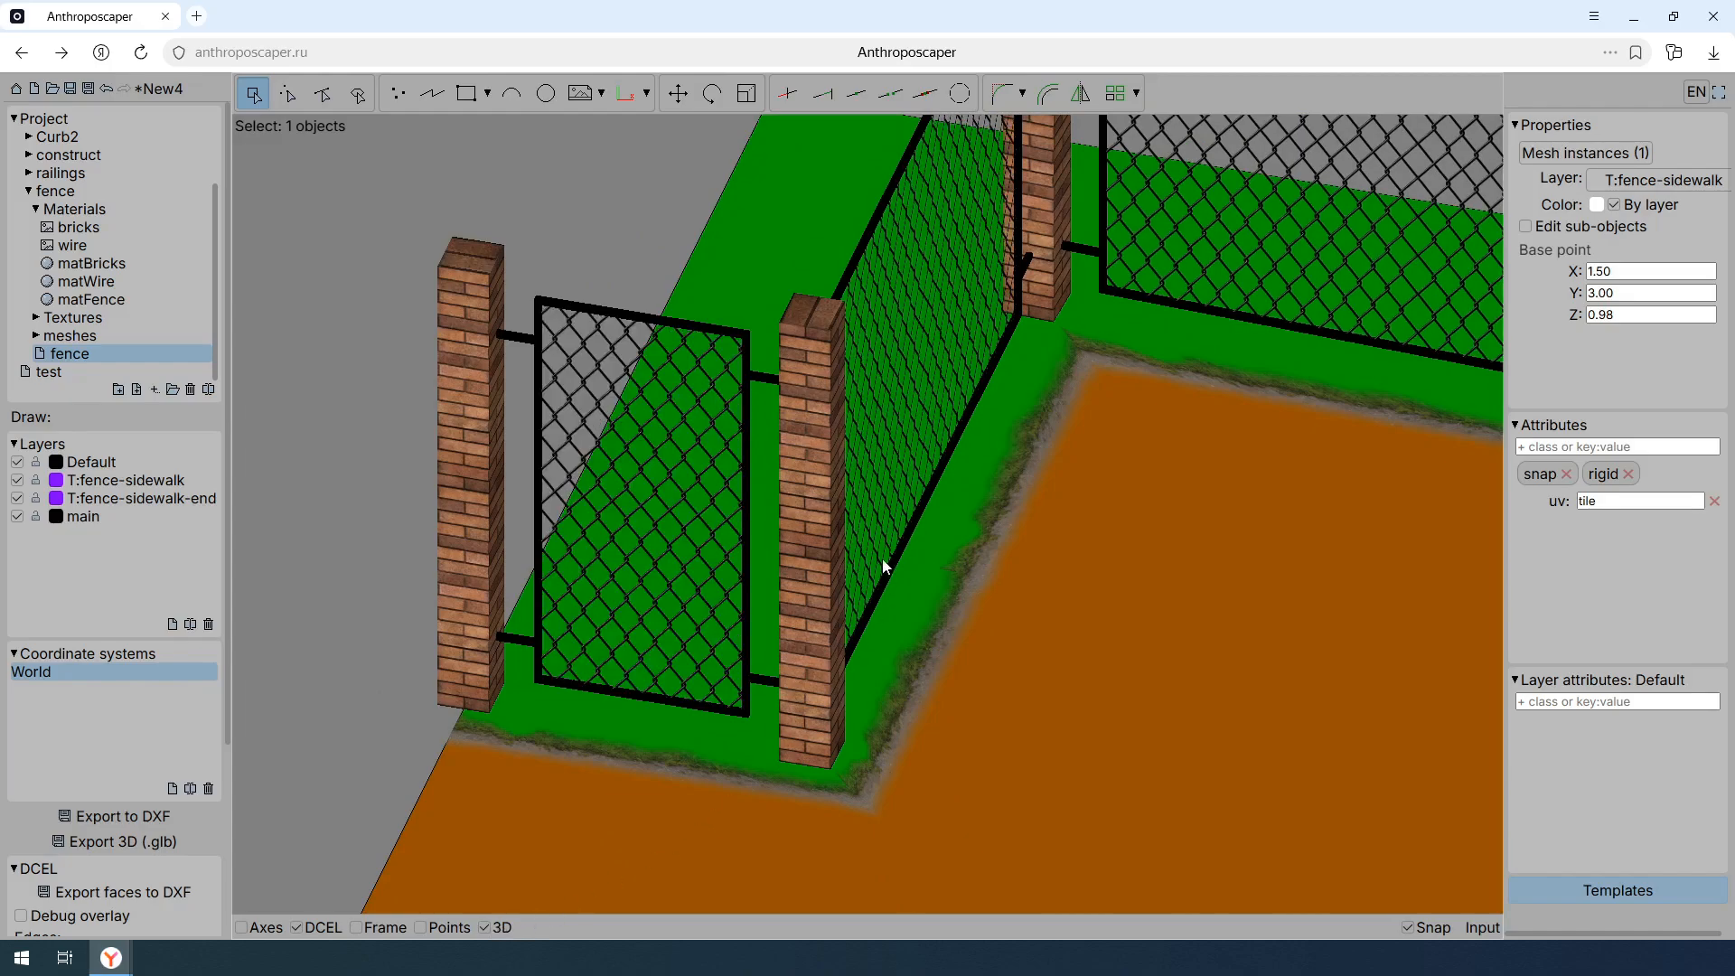
- View the wire texture image in the fence materials and return to the fence drawing
scroll(624, 540, "down", 5)
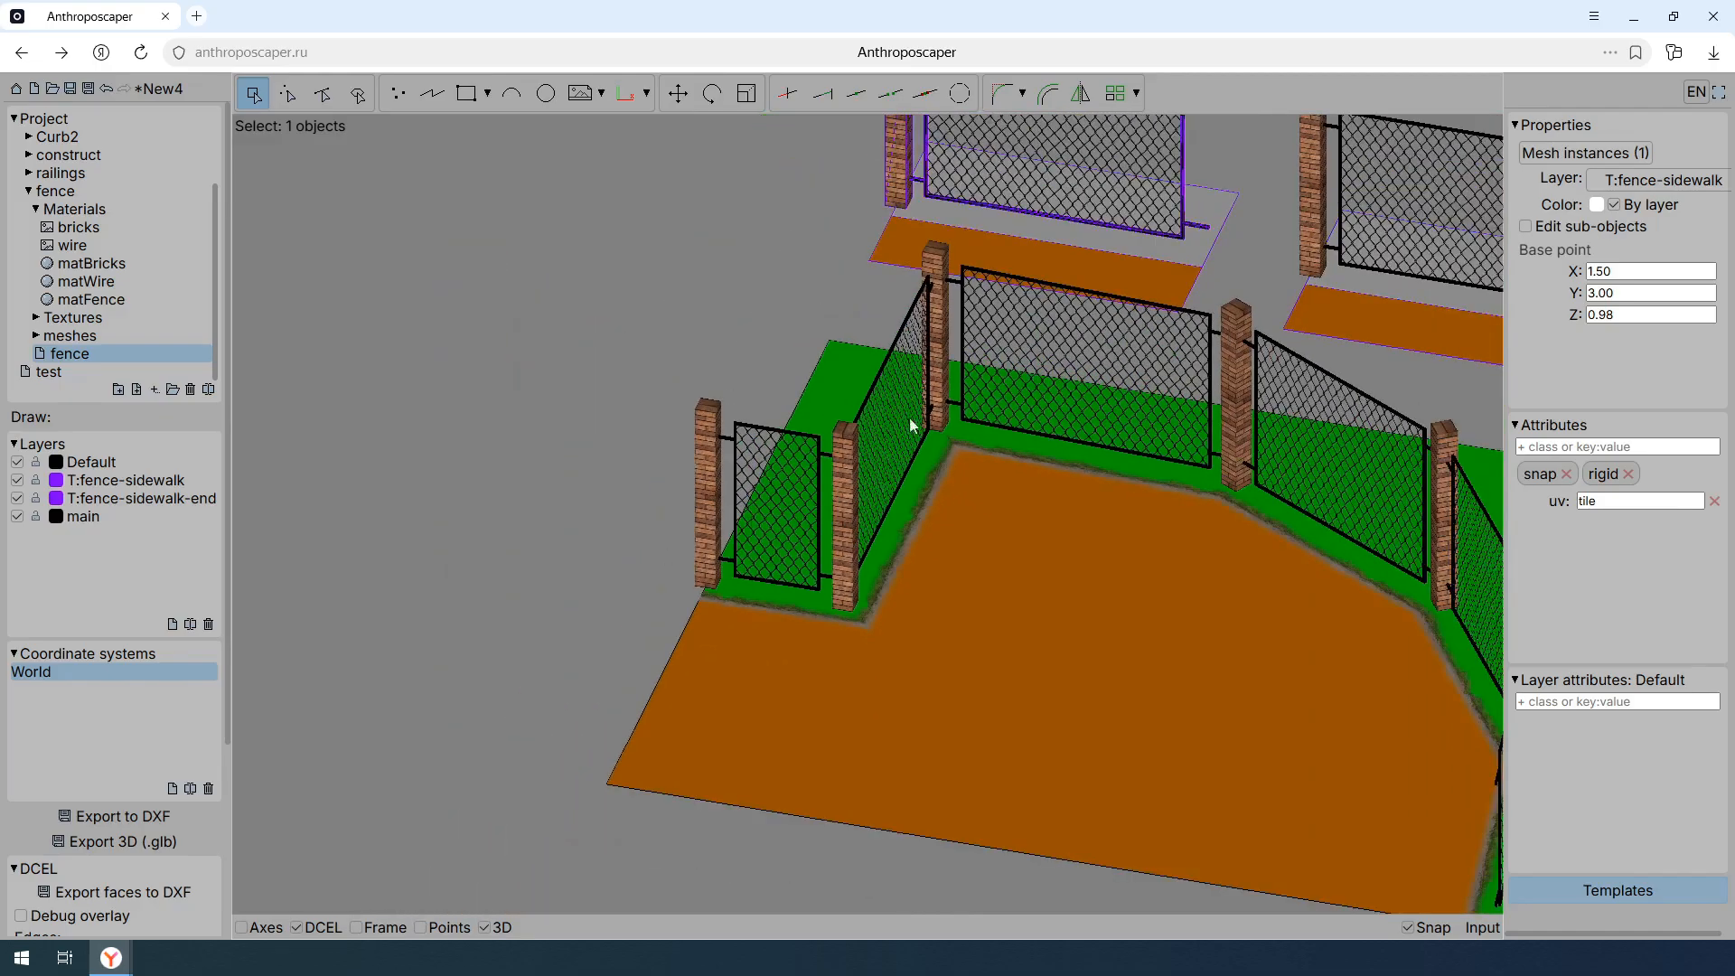
middle_click_drag(998, 288, 788, 482)
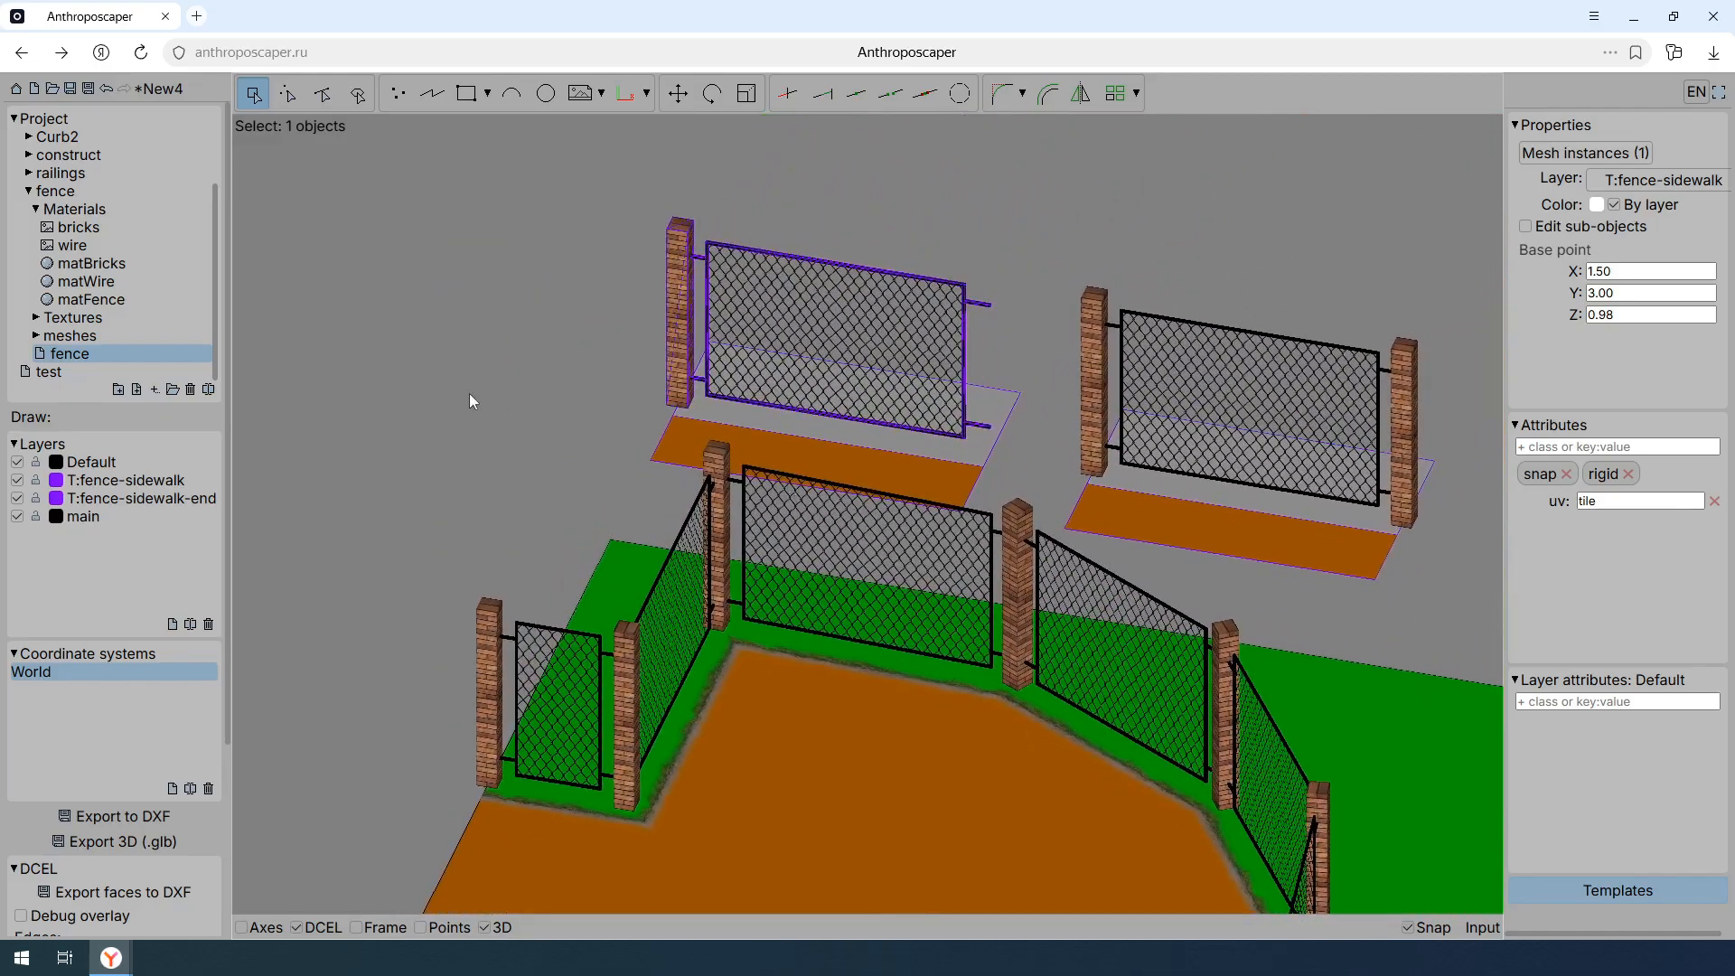
left_click(119, 242)
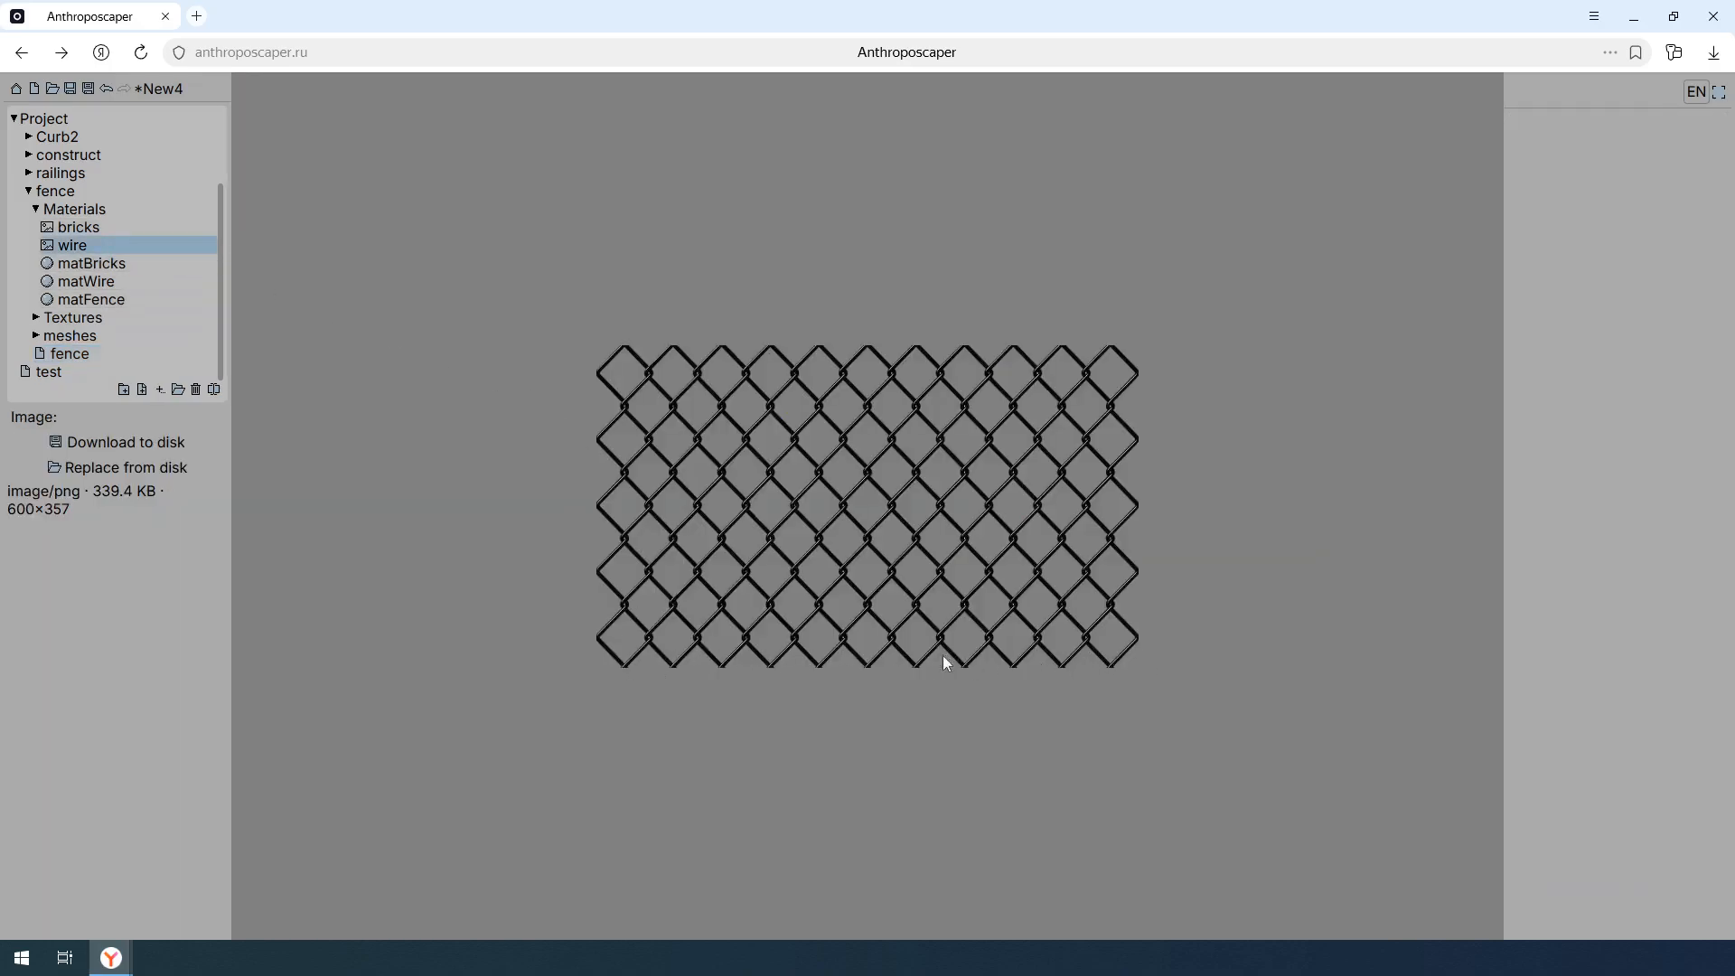
left_click(178, 353)
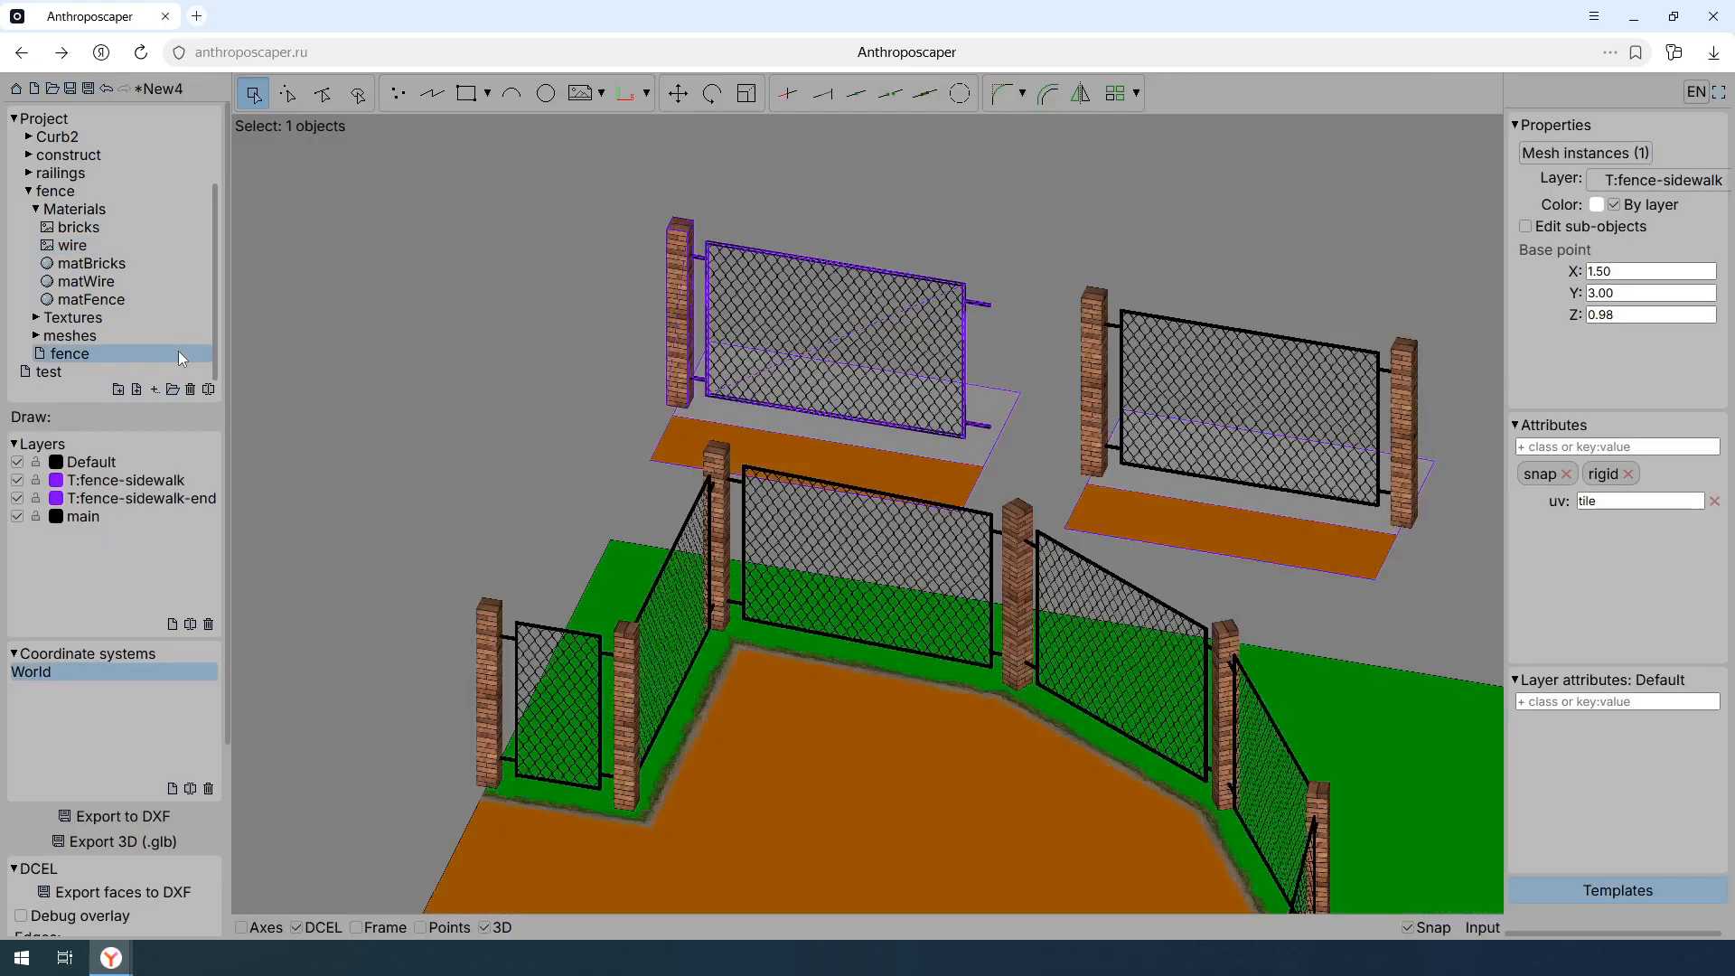
- Show the curved fence run from above and enable the DCEL debug overlay
middle_click_drag(1028, 610, 936, 484)
key("Home")
middle_click_drag(1260, 678, 1006, 475)
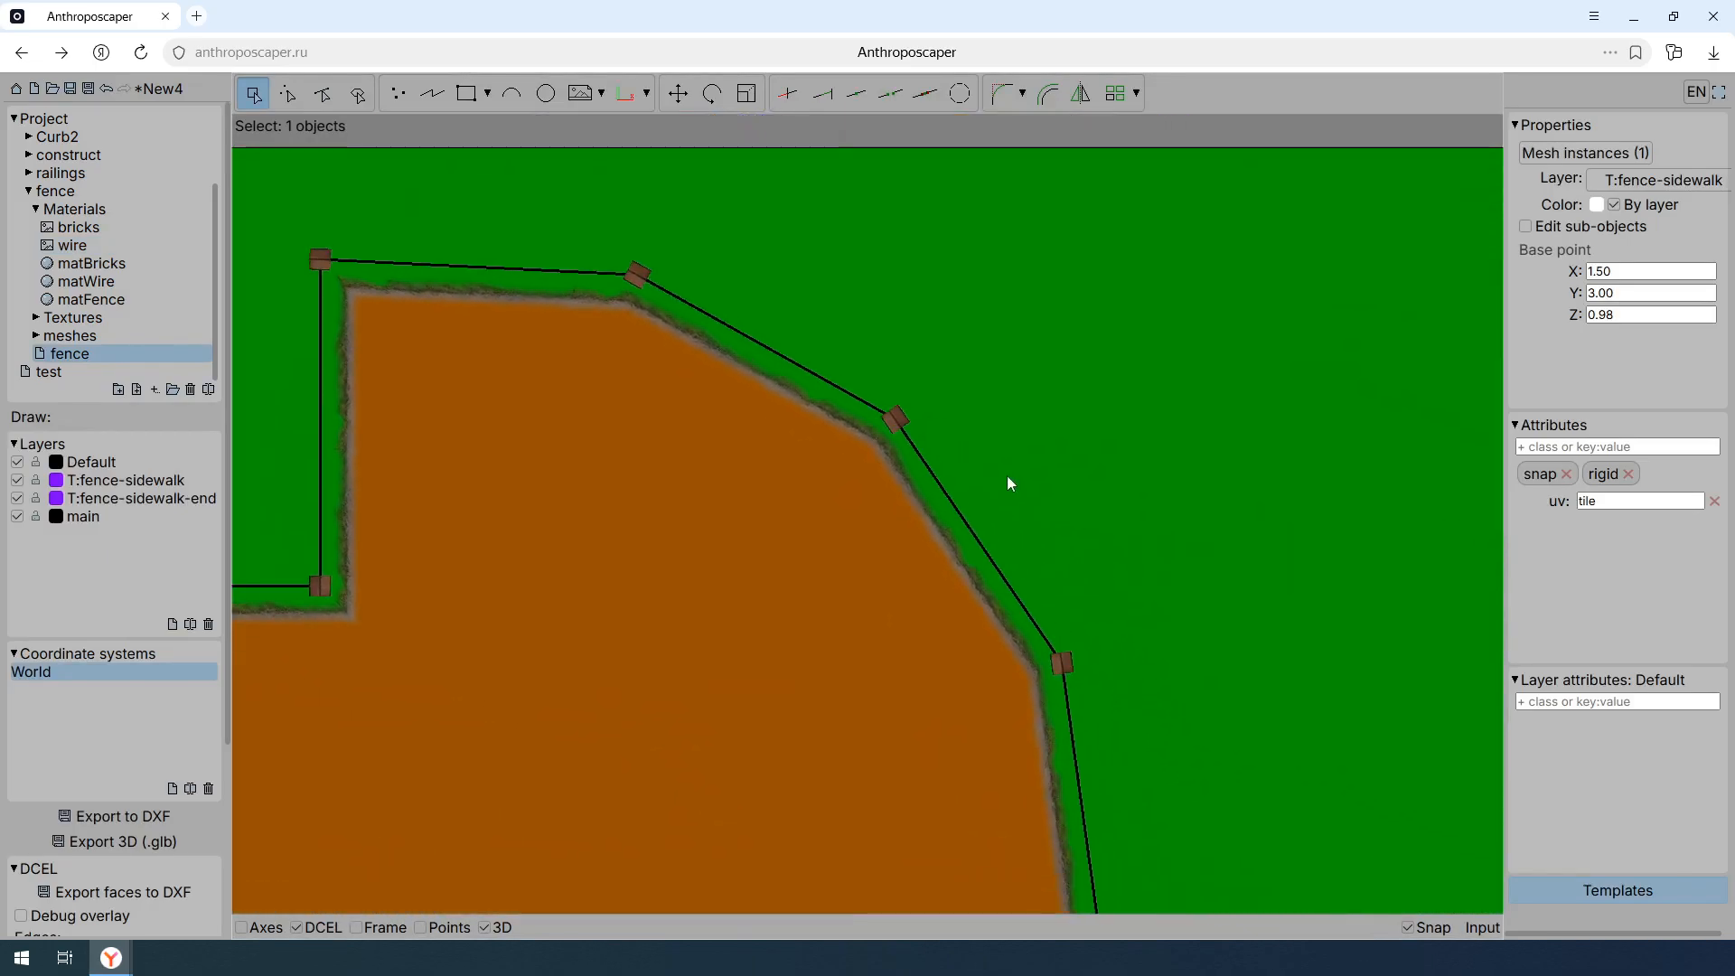
scroll(1002, 474, "up", 4)
scroll(153, 780, "down", 5)
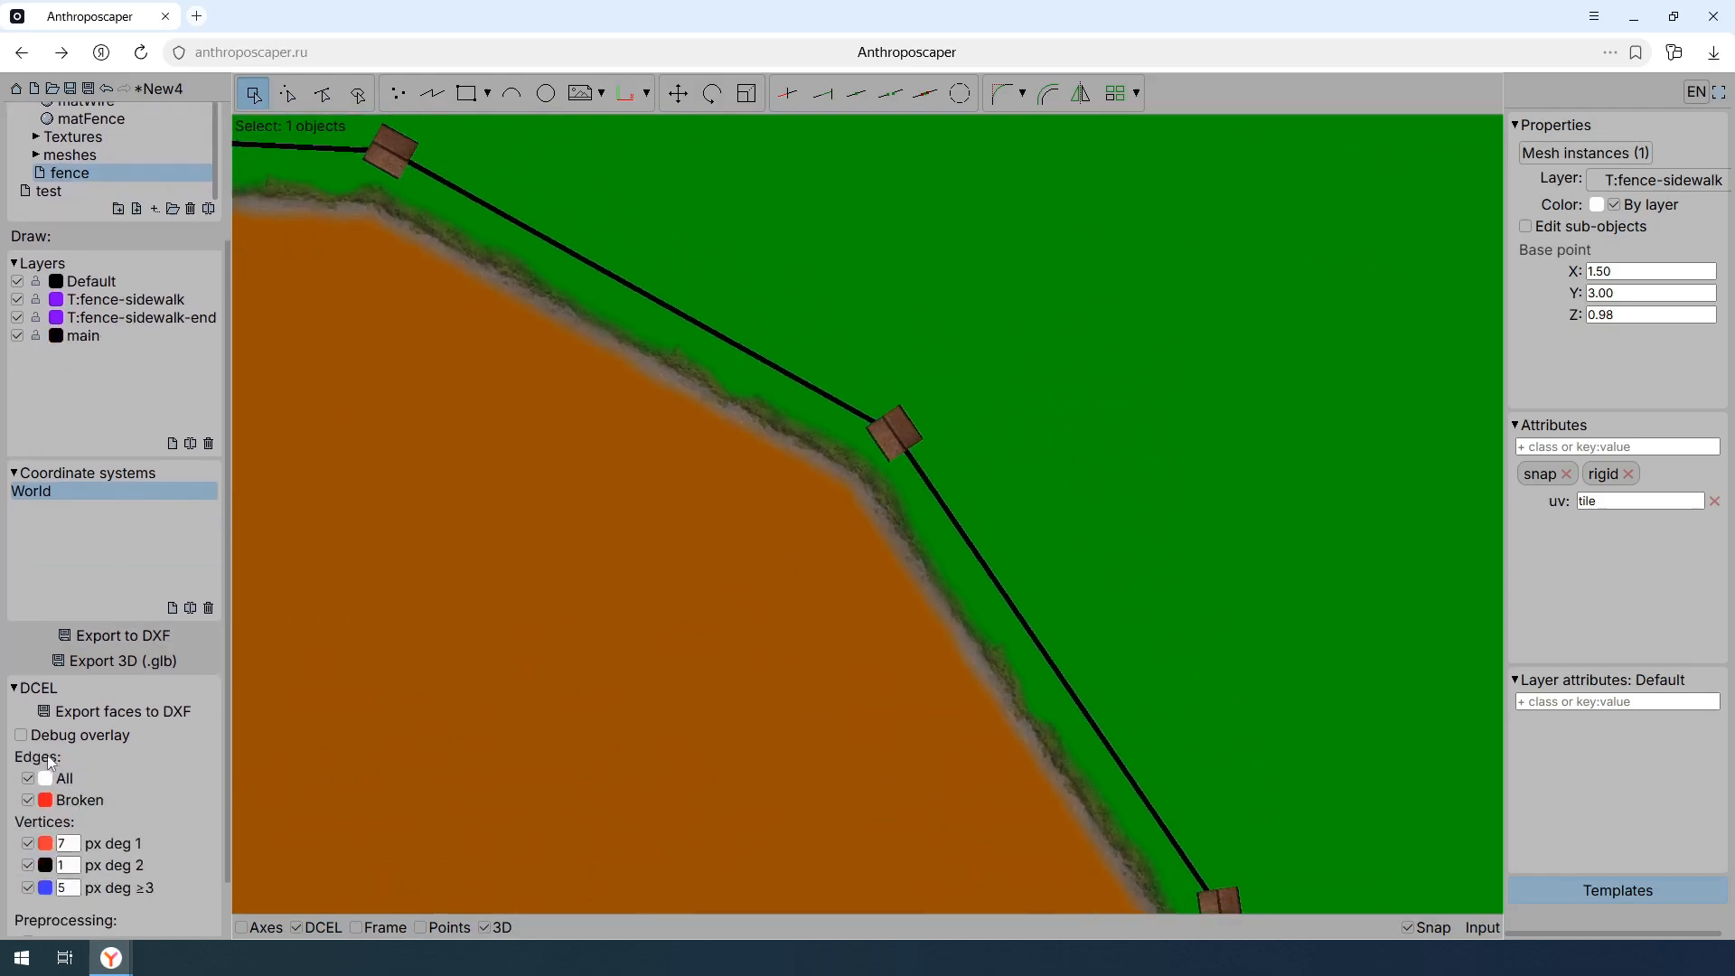
left_click(20, 736)
scroll(133, 806, "up", 5)
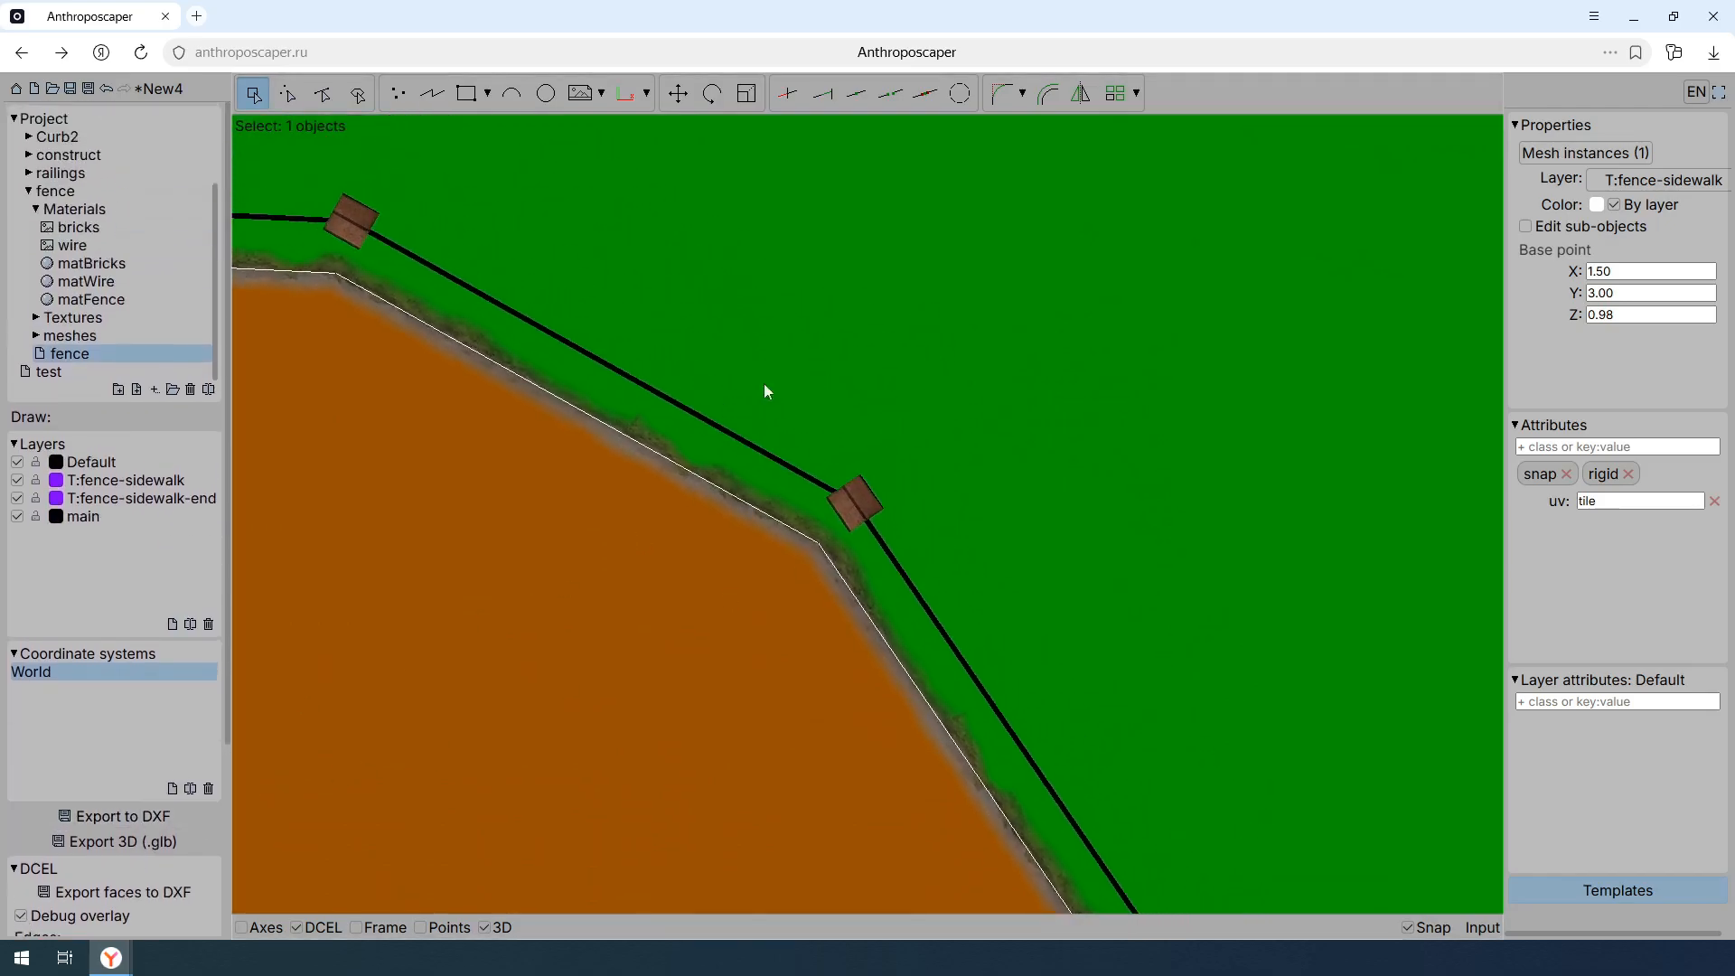
left_click(432, 93)
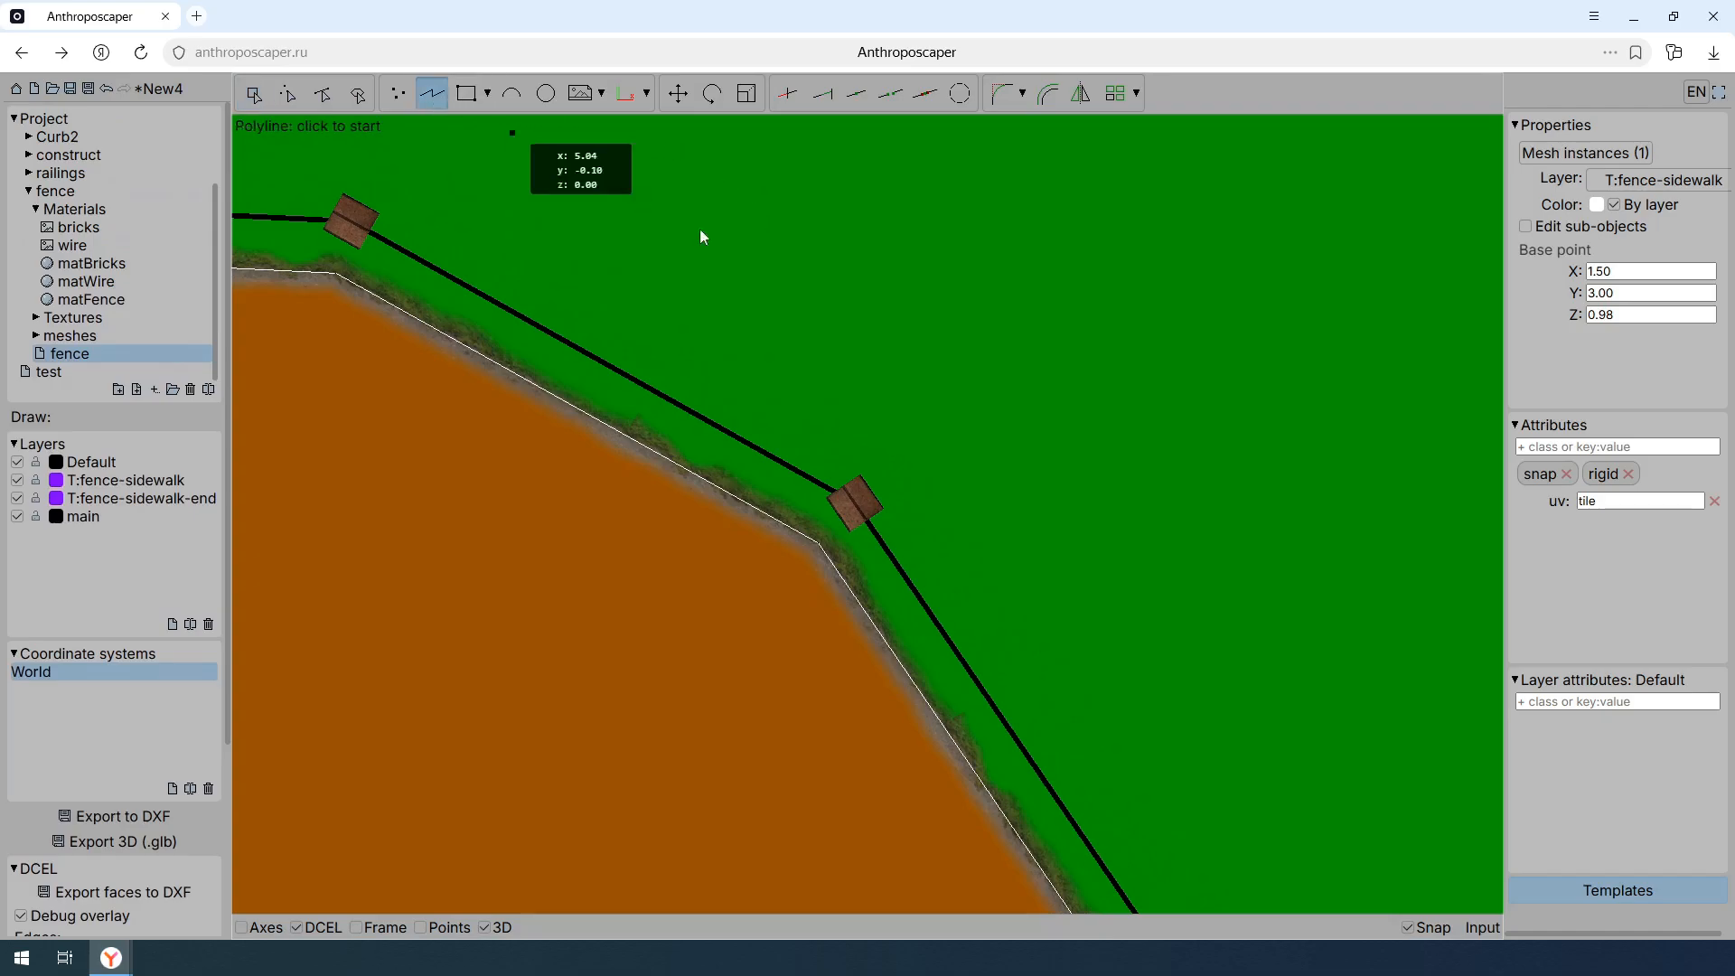
left_click(824, 537)
scroll(840, 519, "up", 2)
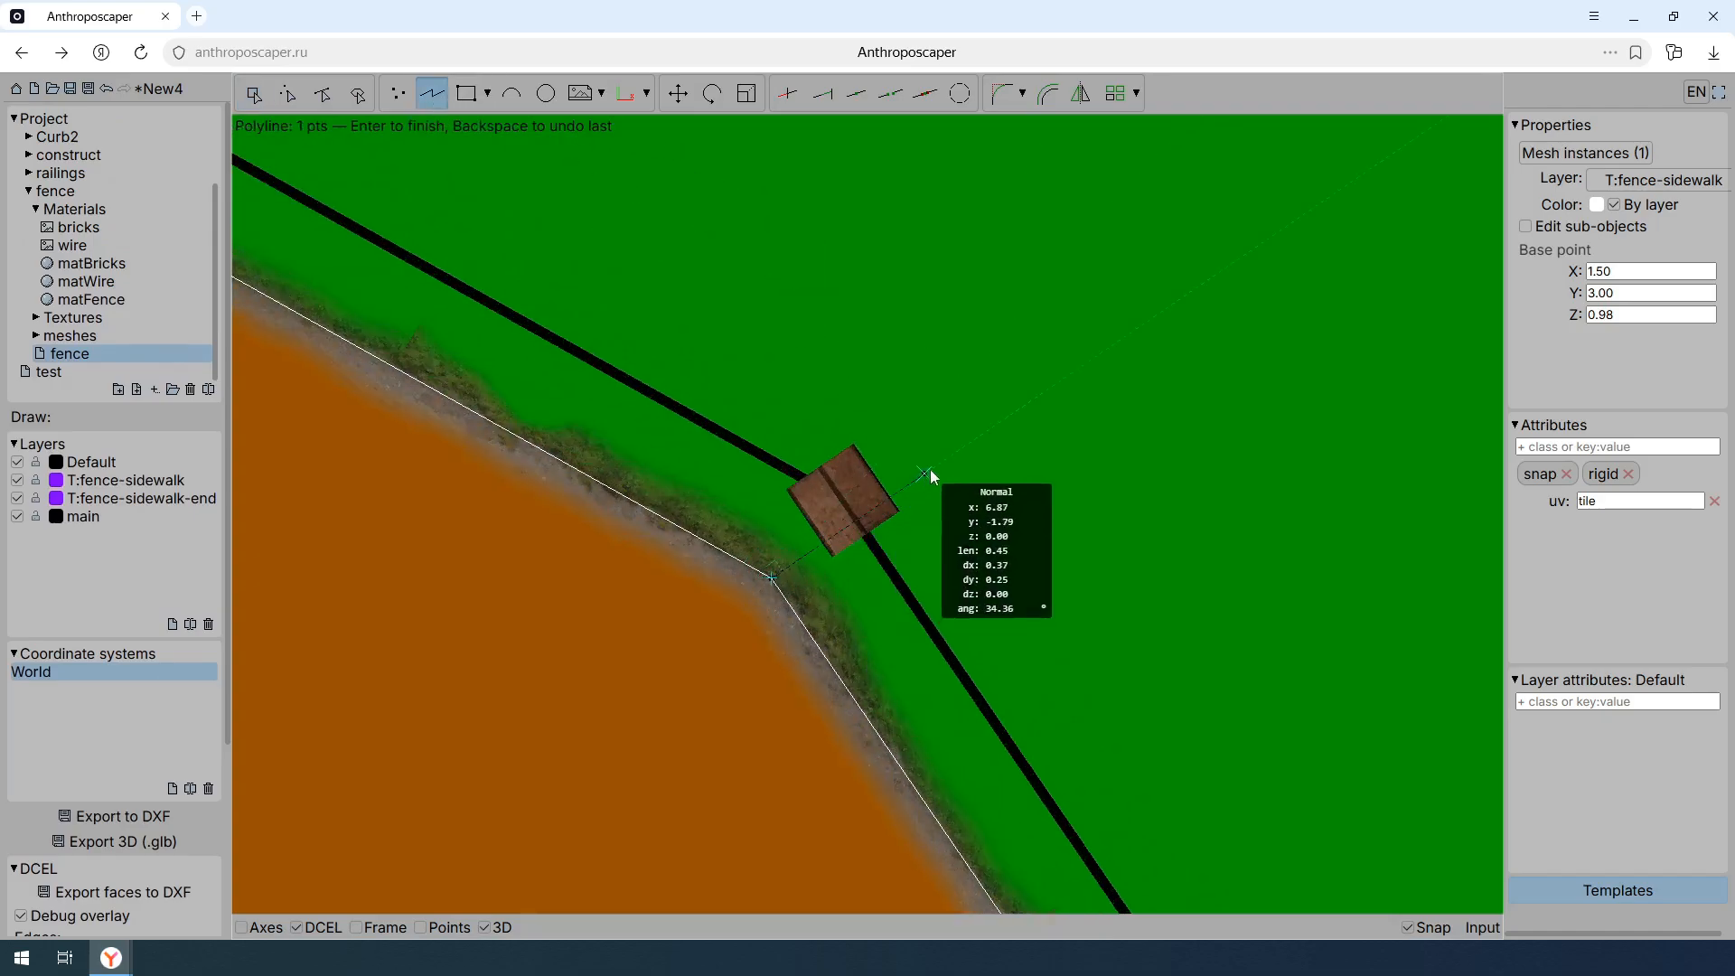
key("Escape")
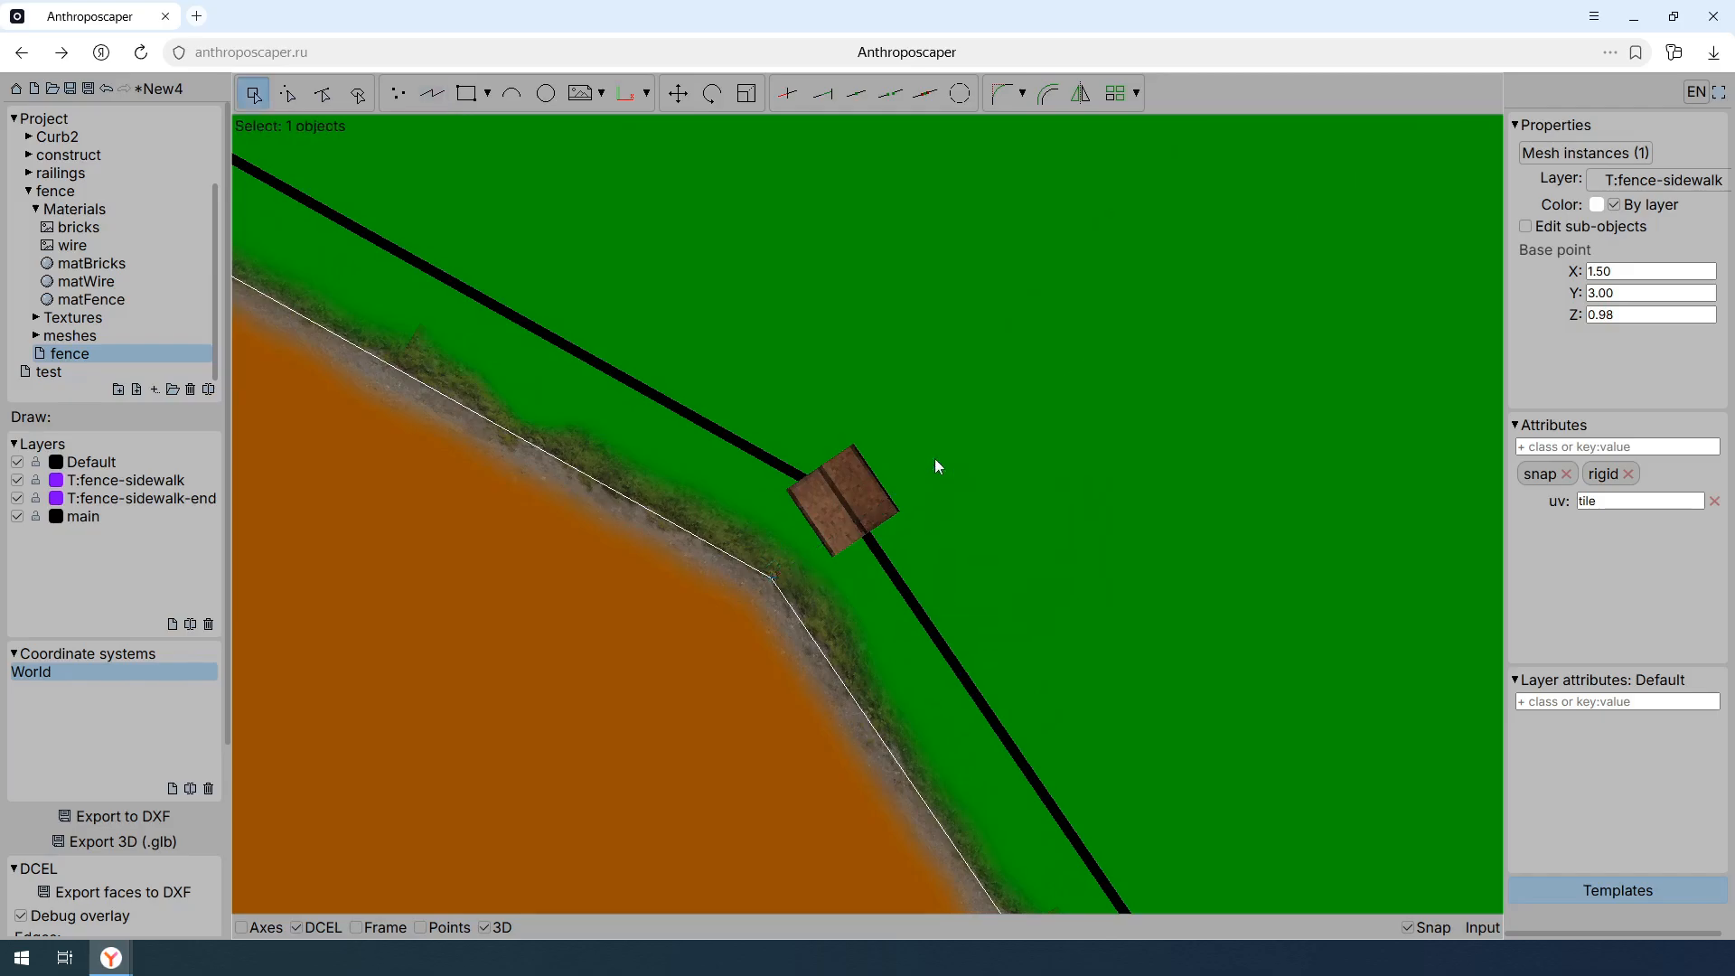
- Add the bisector class to the begin post of the T:fence-sidewalk template
scroll(982, 476, "down", 2)
scroll(983, 476, "down", 3)
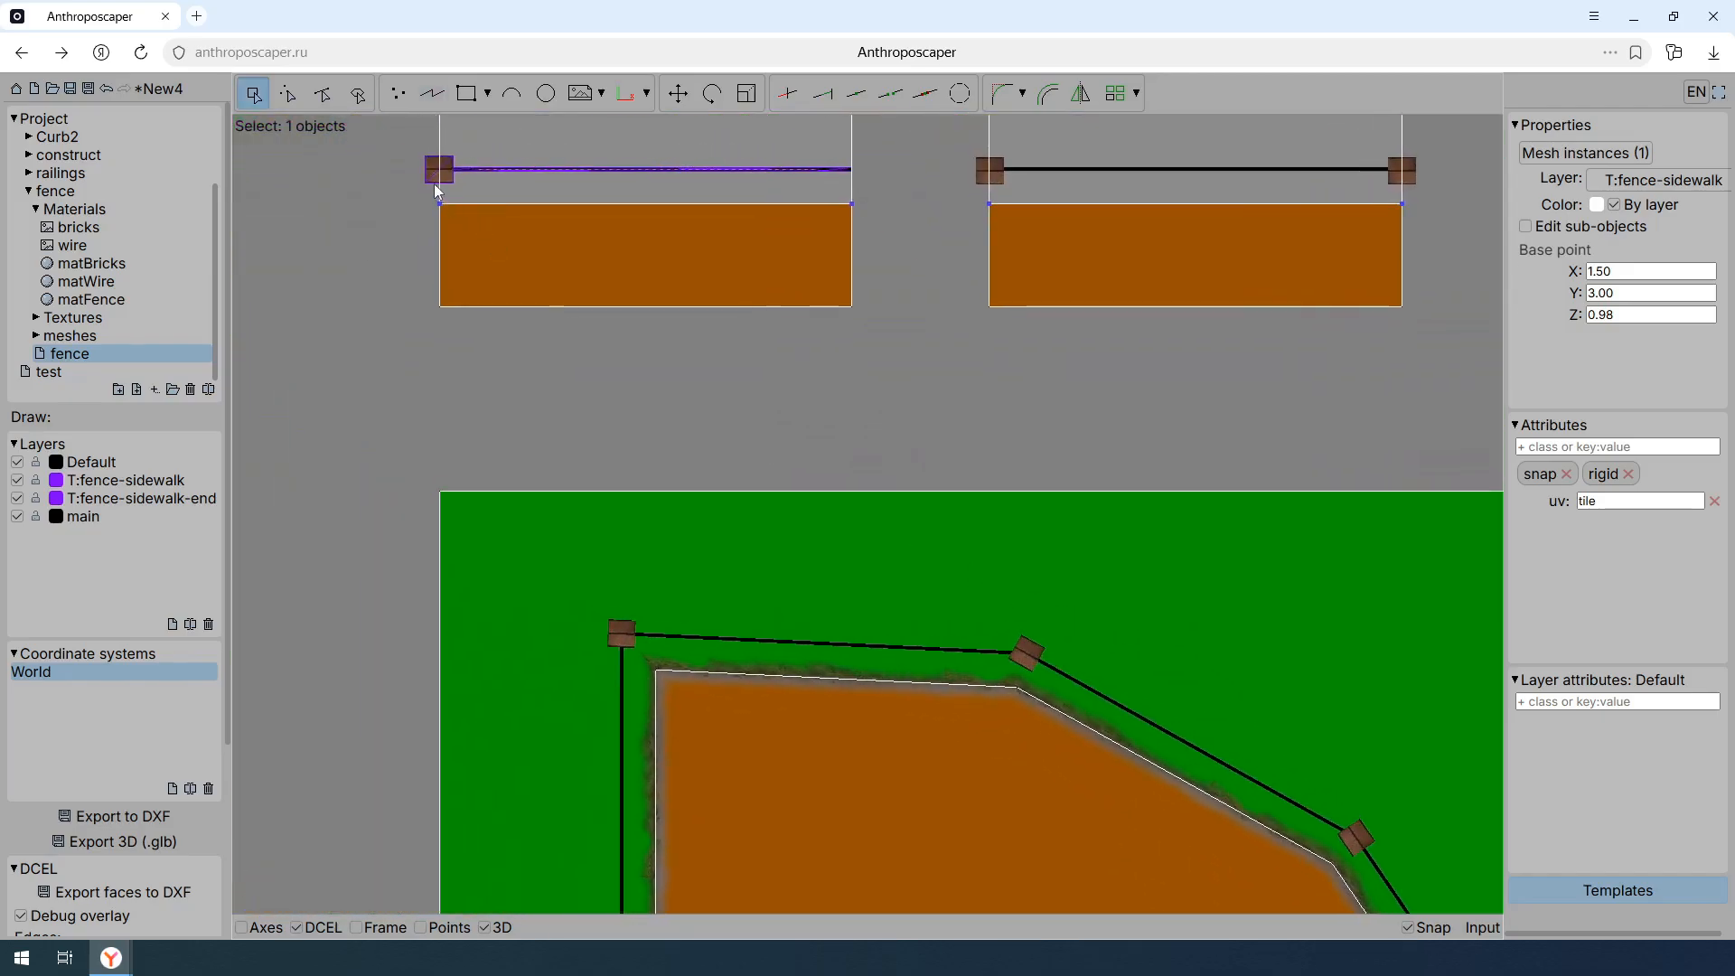
left_click(433, 187)
left_click(434, 187)
left_click(1583, 445)
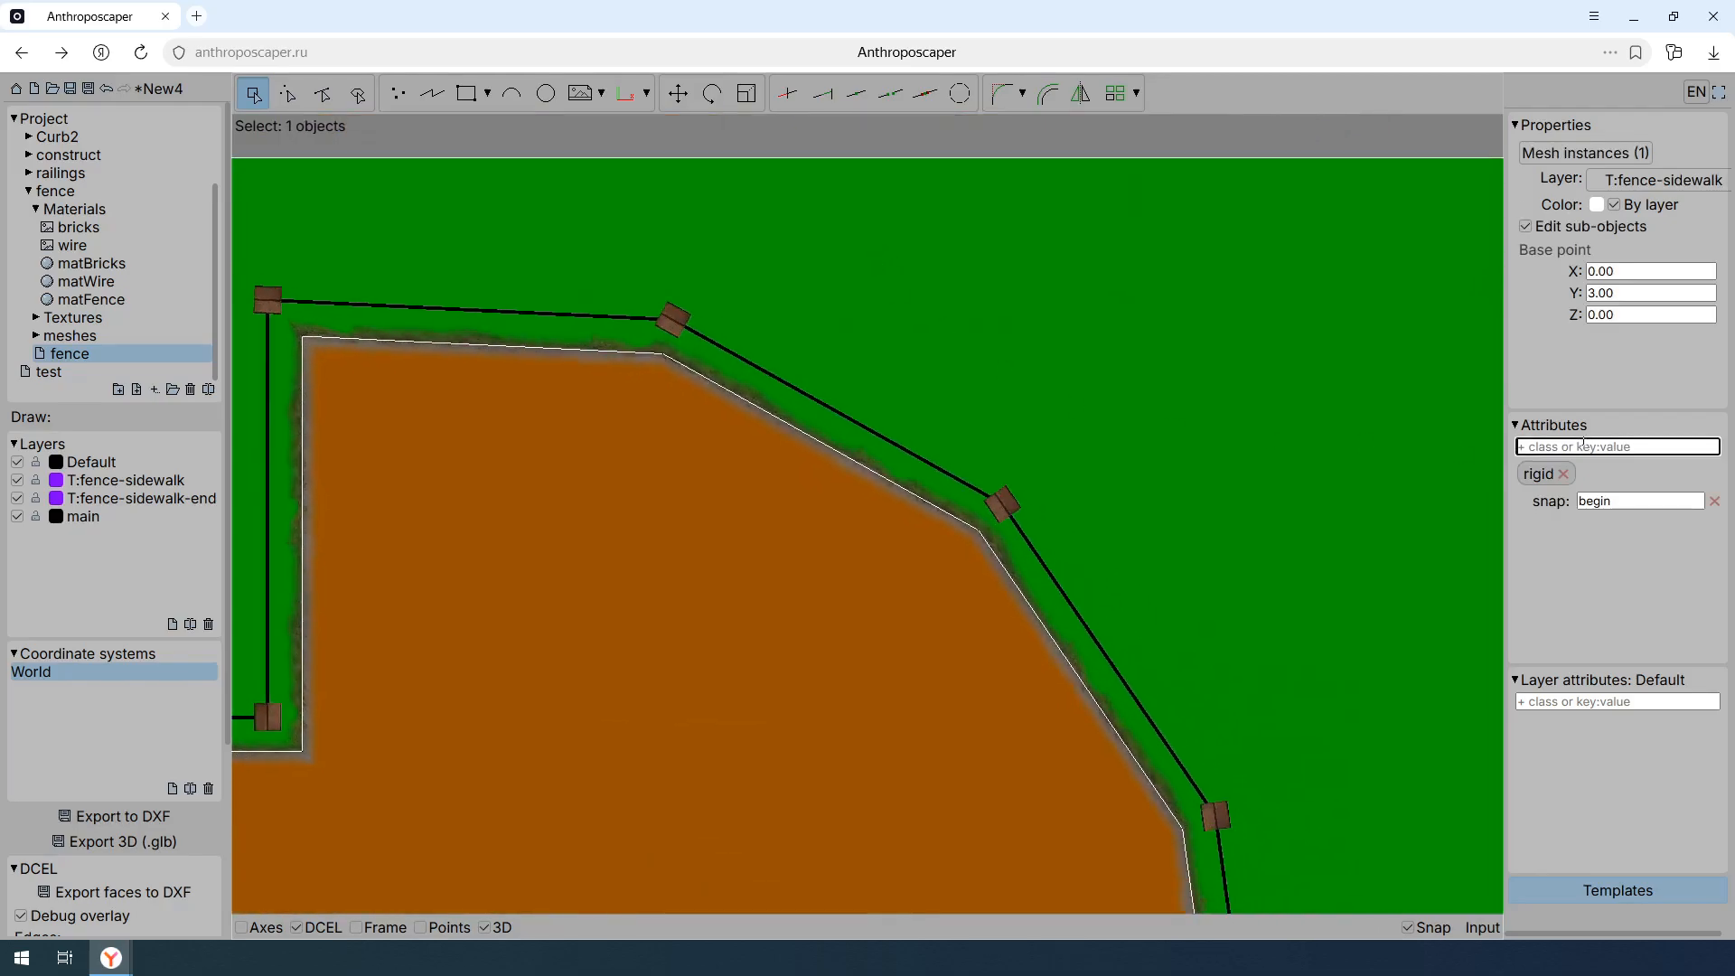
type("bis")
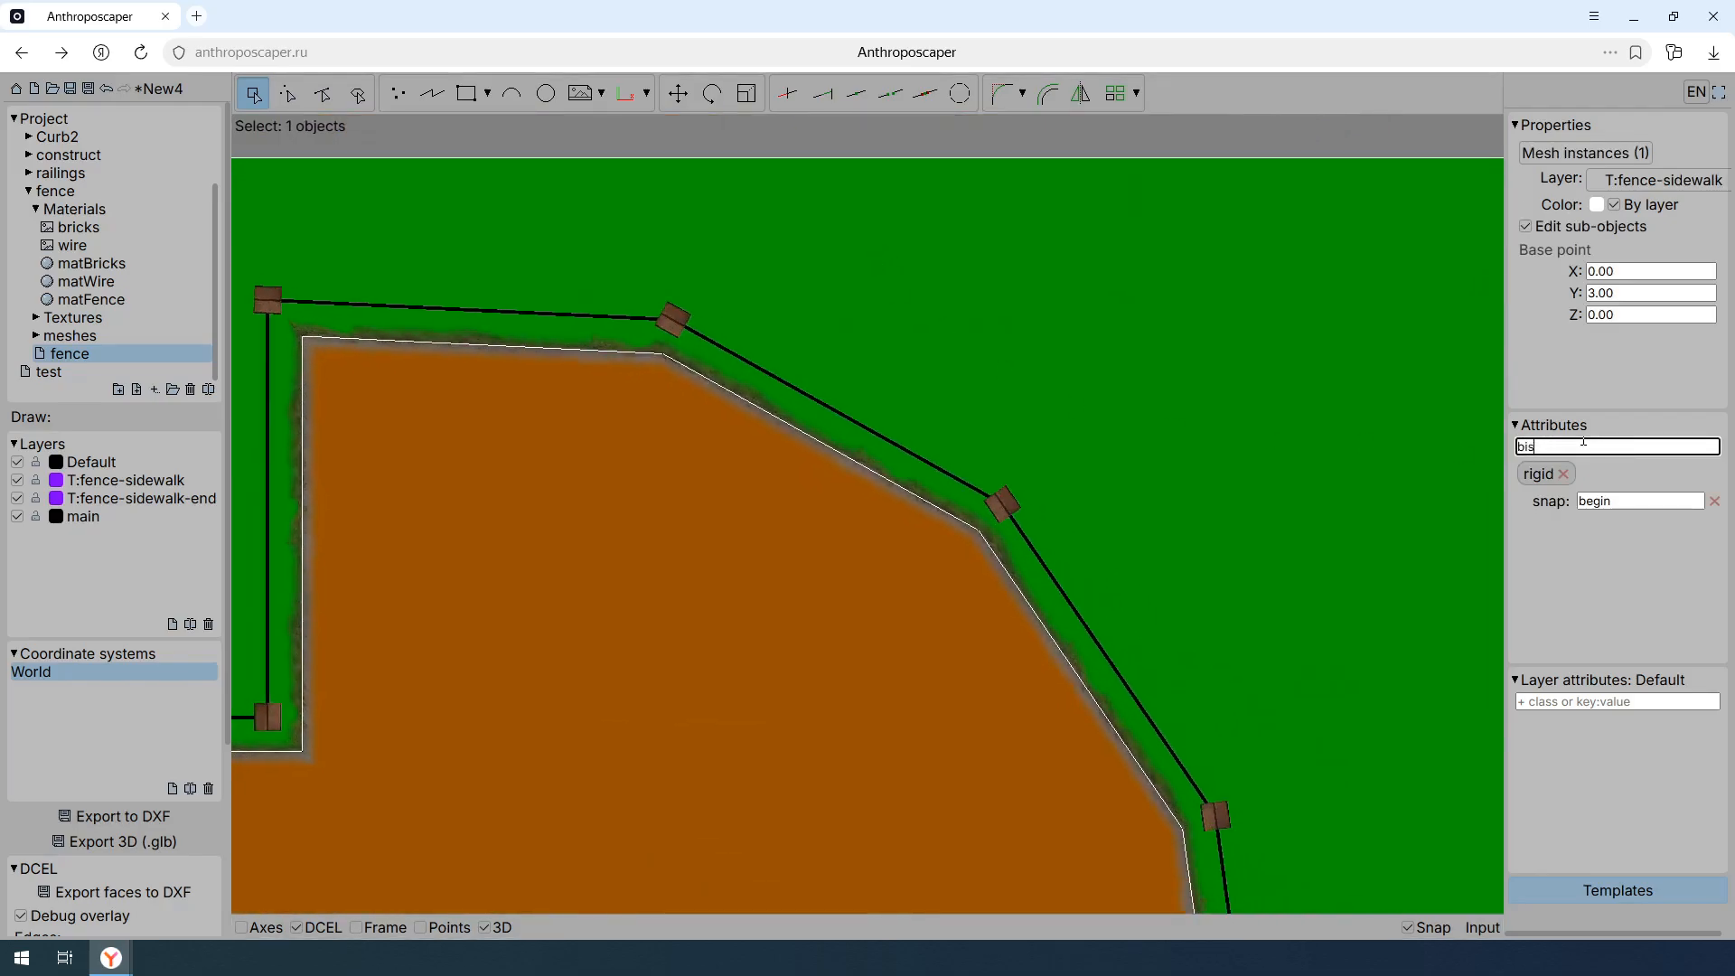
type("ector")
key("Return")
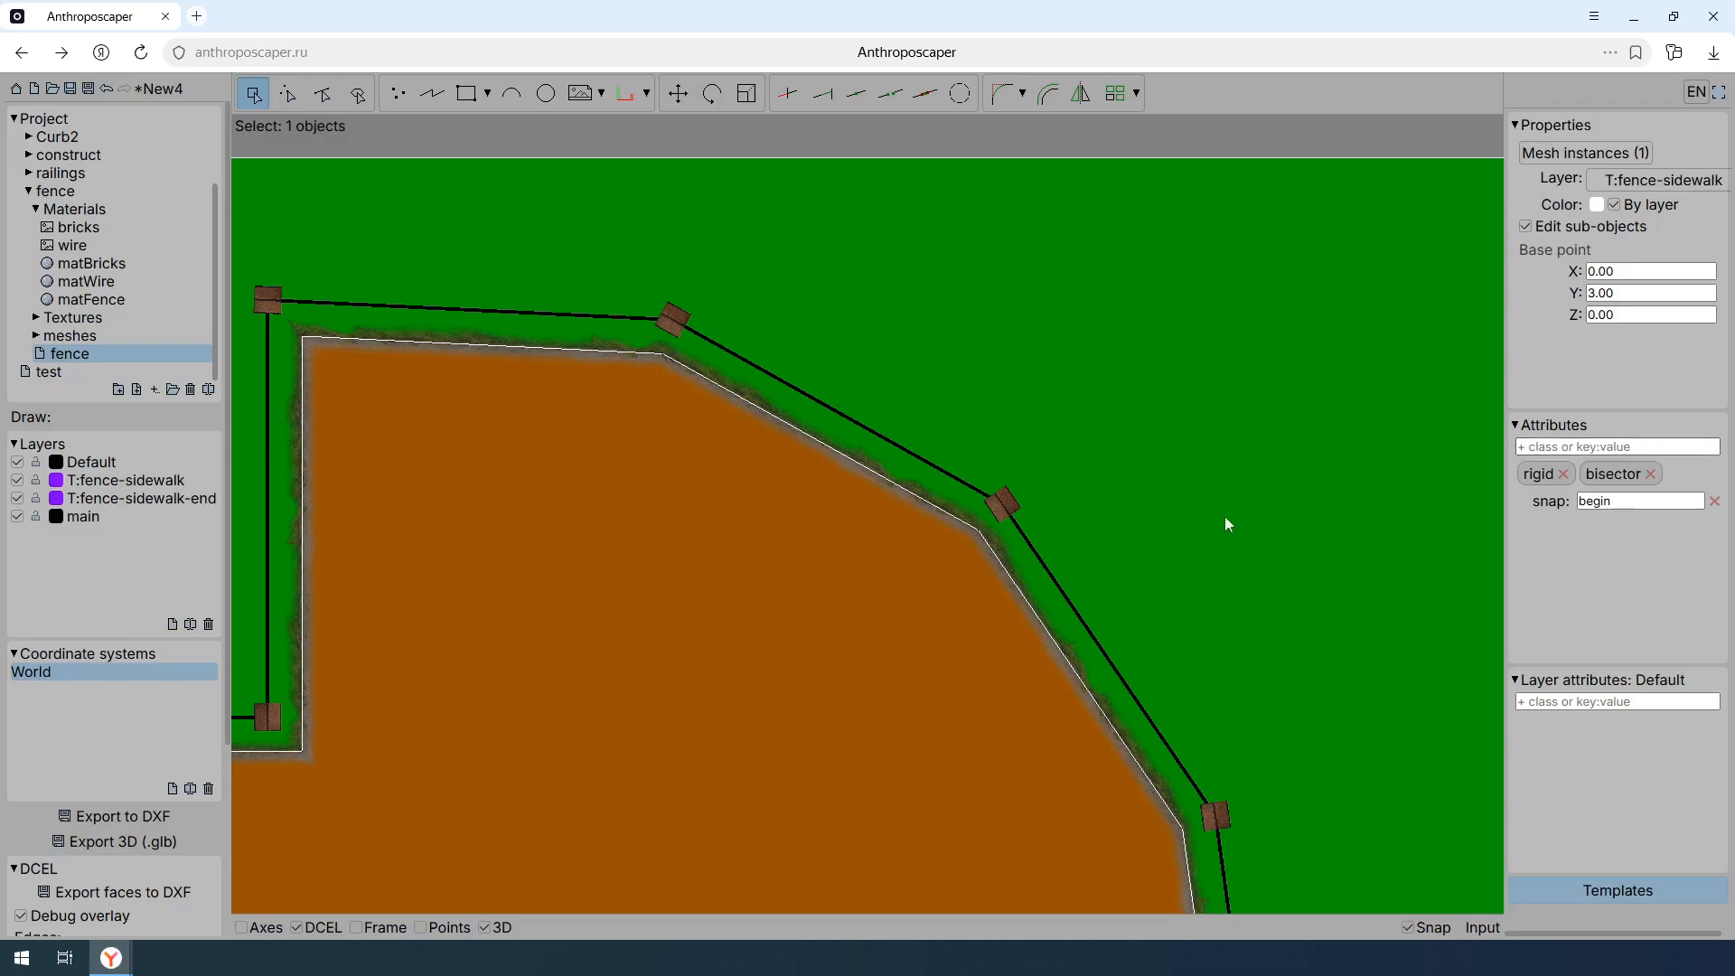
- Examine how the bisector posts align at the corners of the curved fence, from above and in perspective
scroll(979, 468, "up", 6)
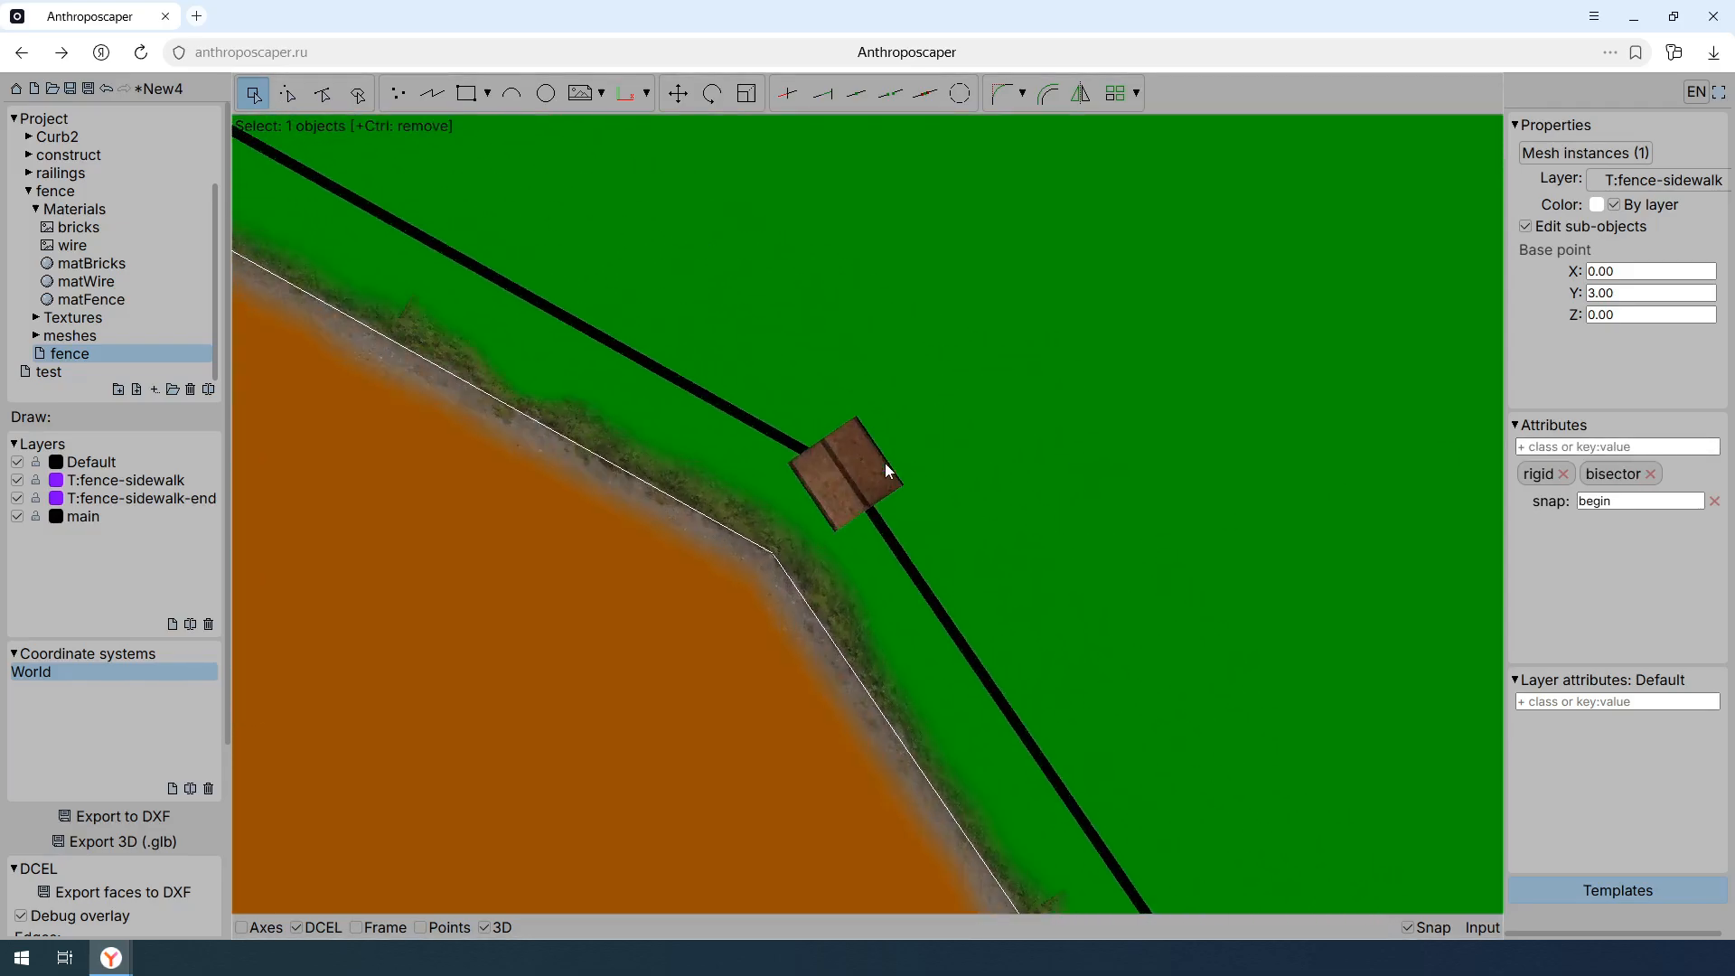
left_click(432, 93)
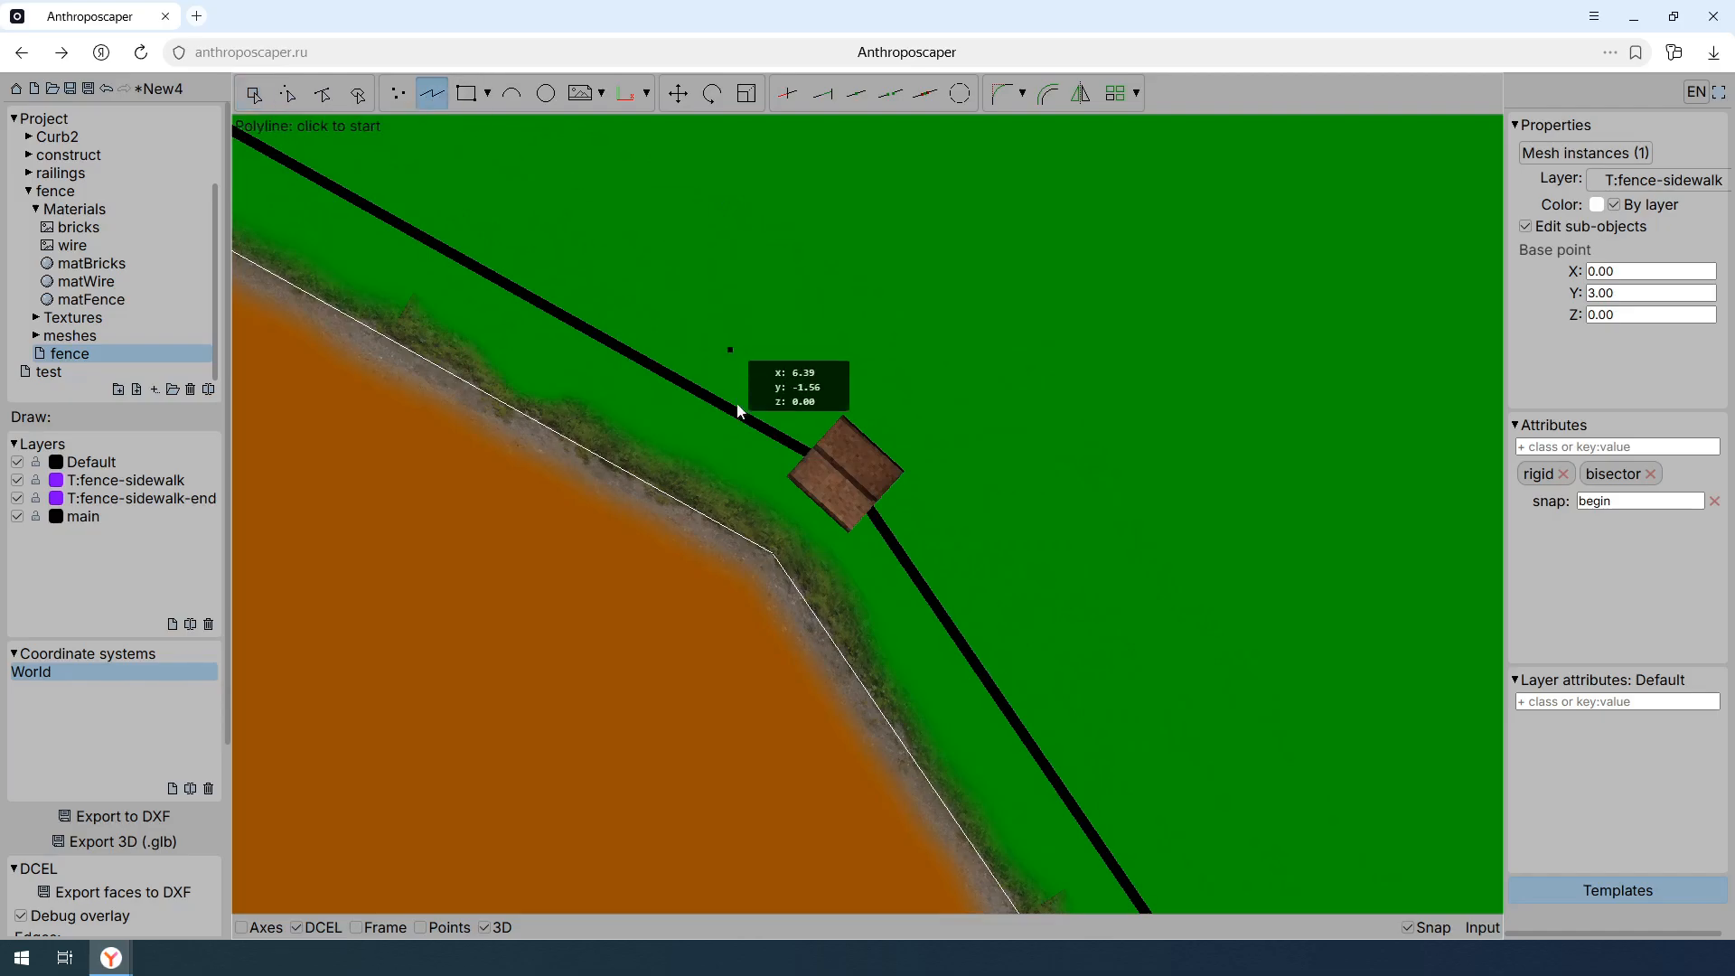
left_click(775, 551)
key("Escape")
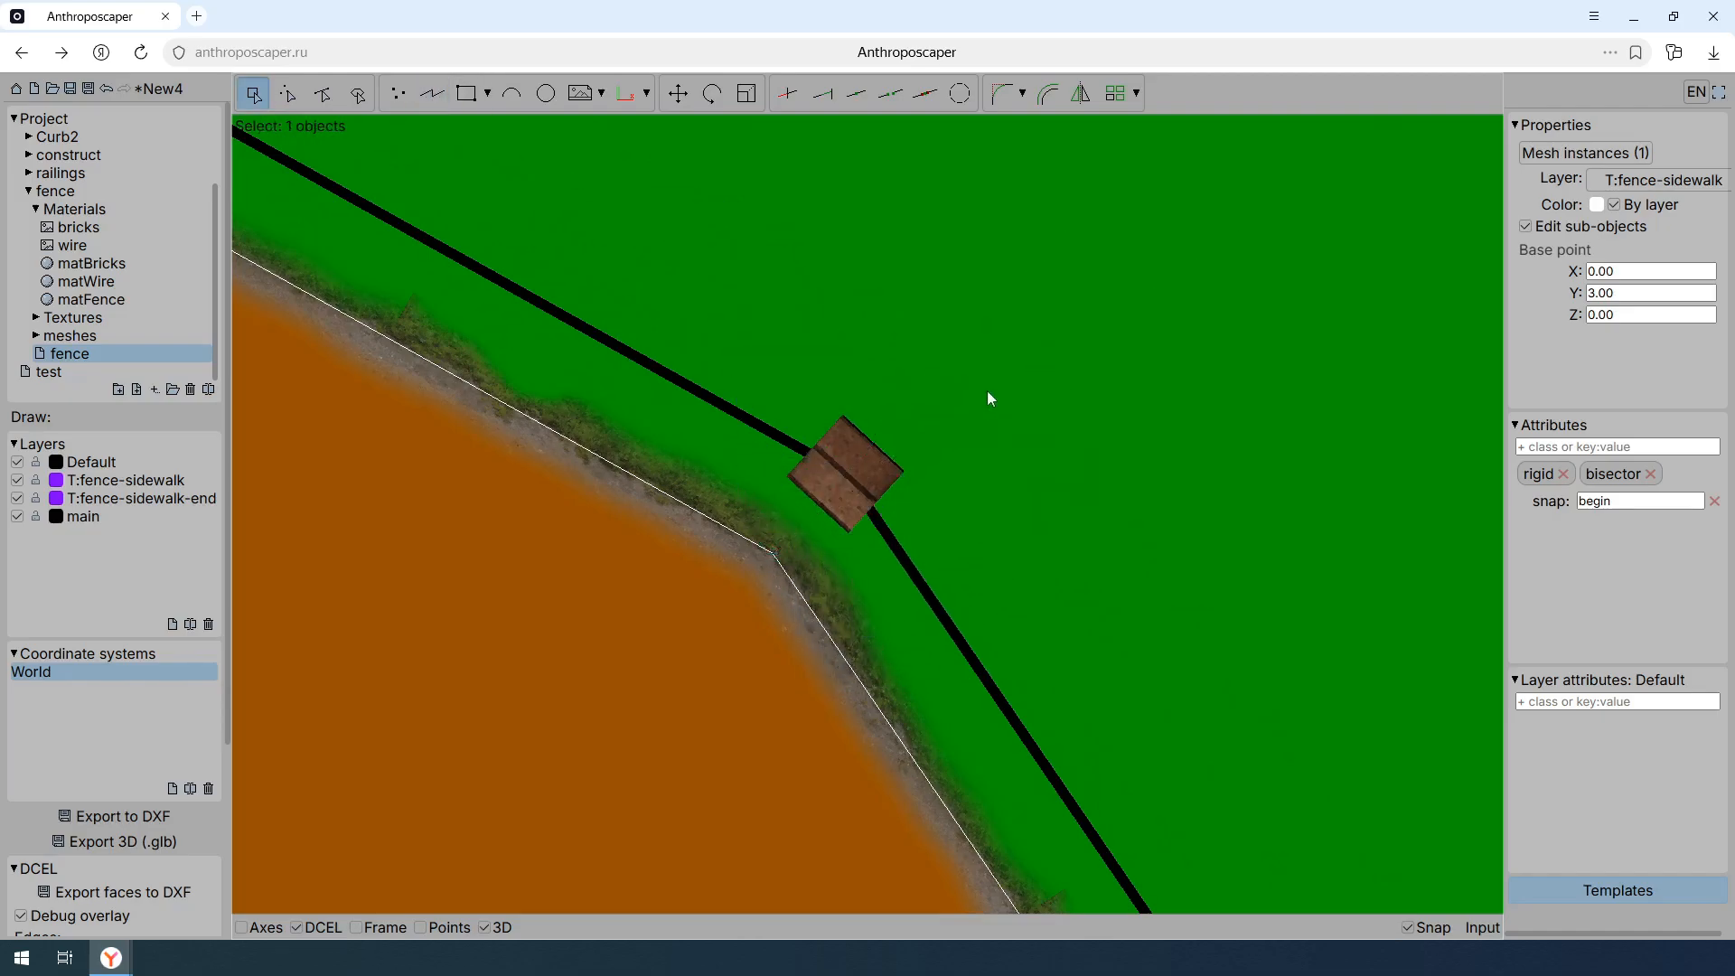
scroll(1145, 425, "down", 3)
middle_click_drag(348, 537, 1401, 490)
scroll(1150, 583, "down", 2)
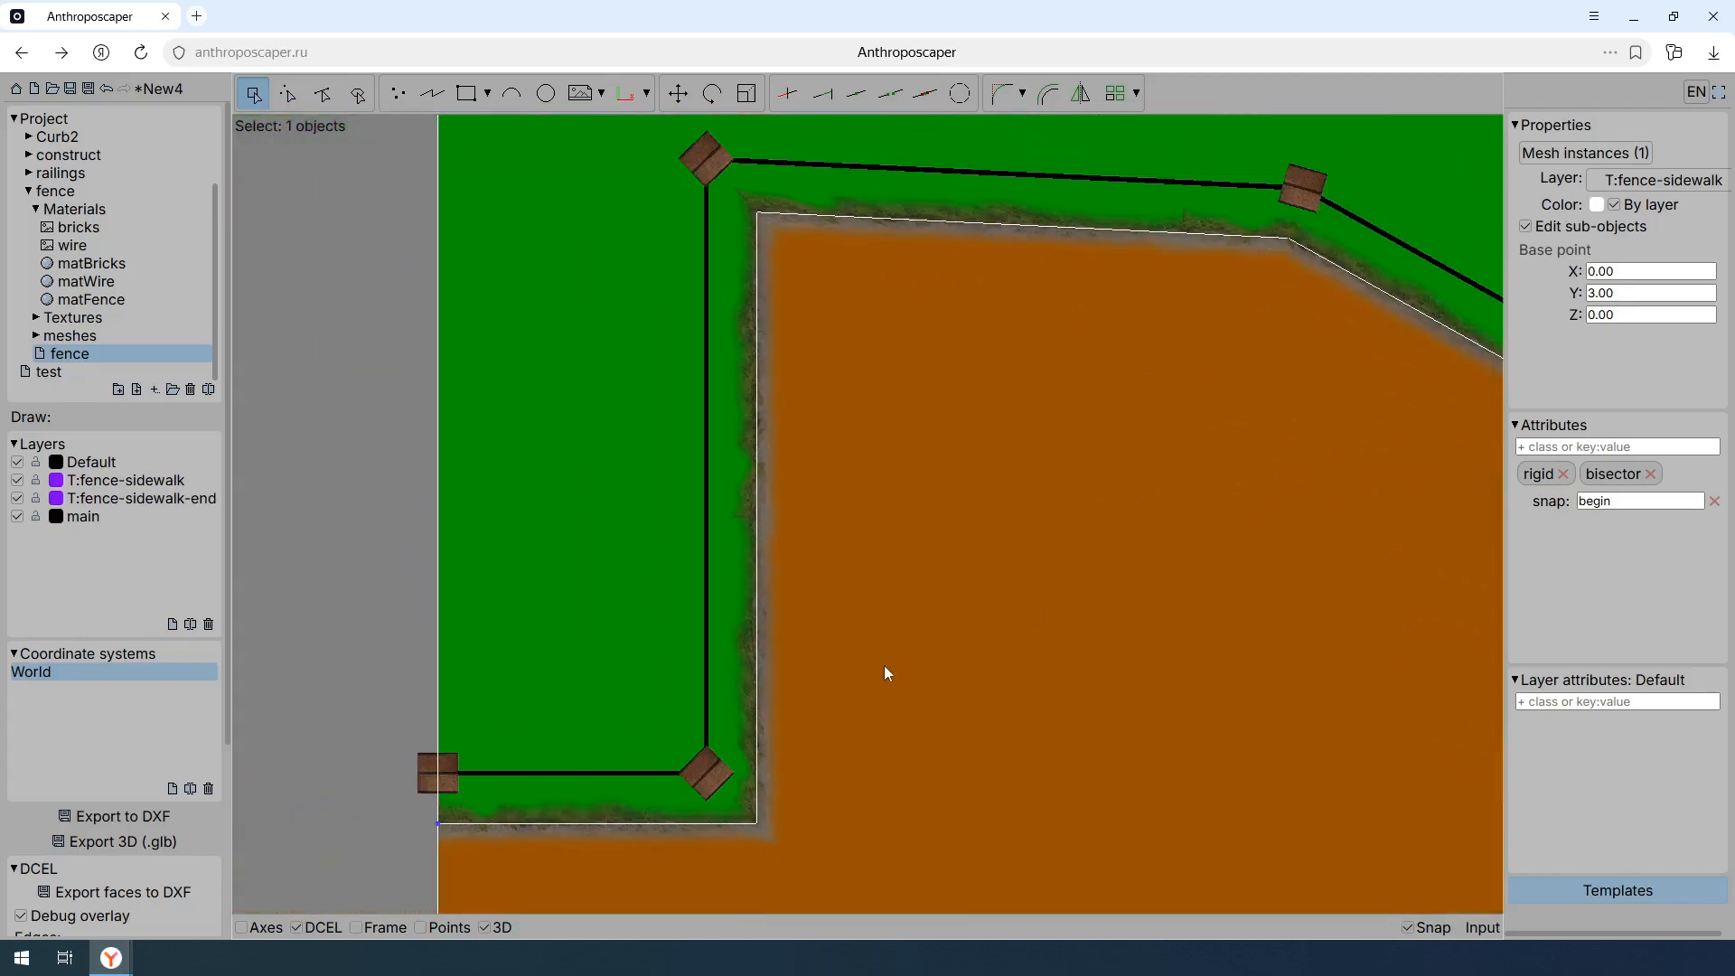
middle_click_drag(794, 697, 798, 715)
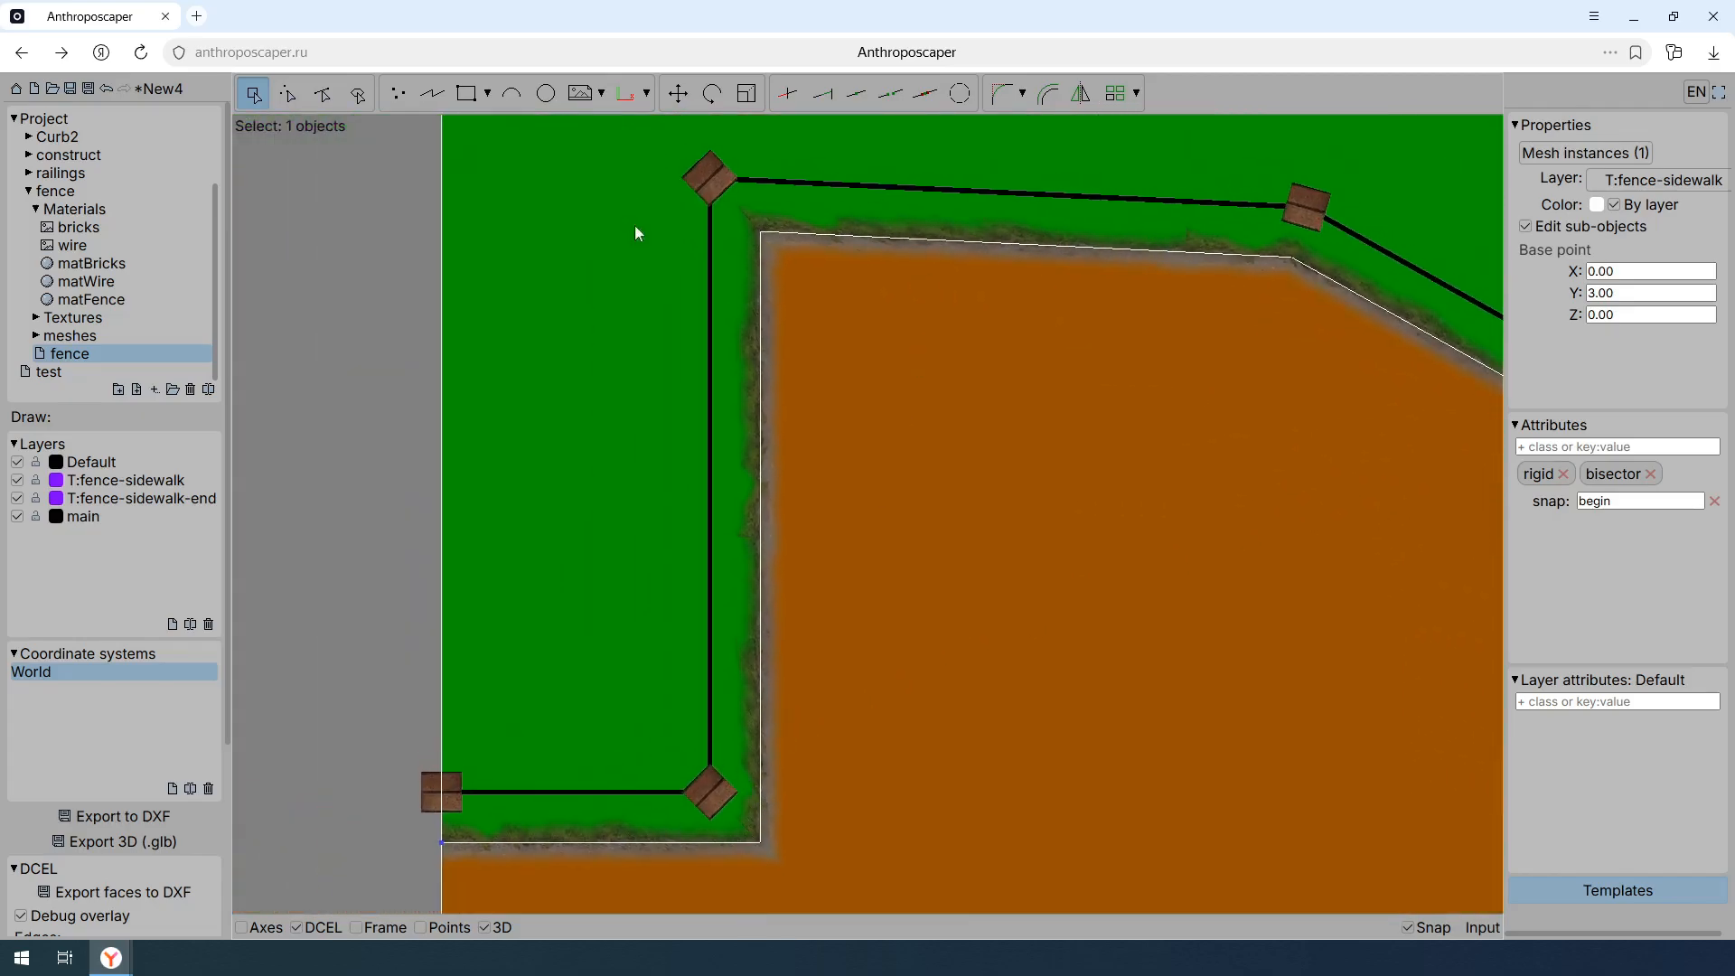
middle_click_drag(918, 775, 841, 572, "shift")
scroll(876, 582, "down", 2)
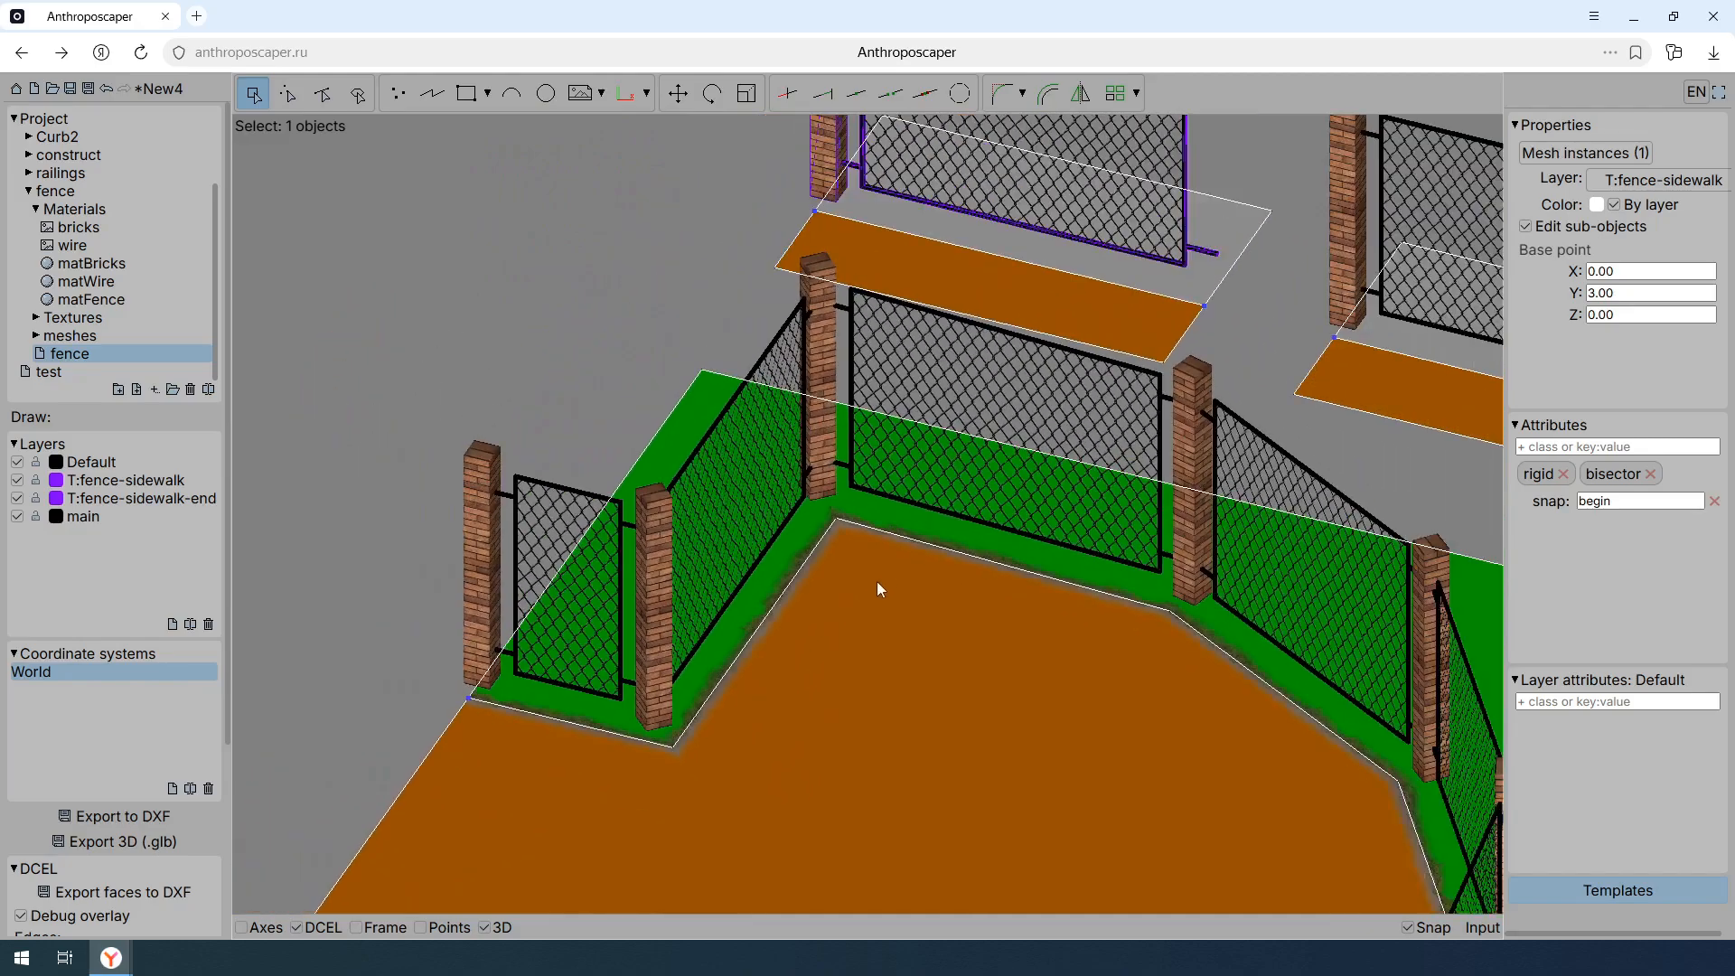
scroll(871, 603, "down", 4)
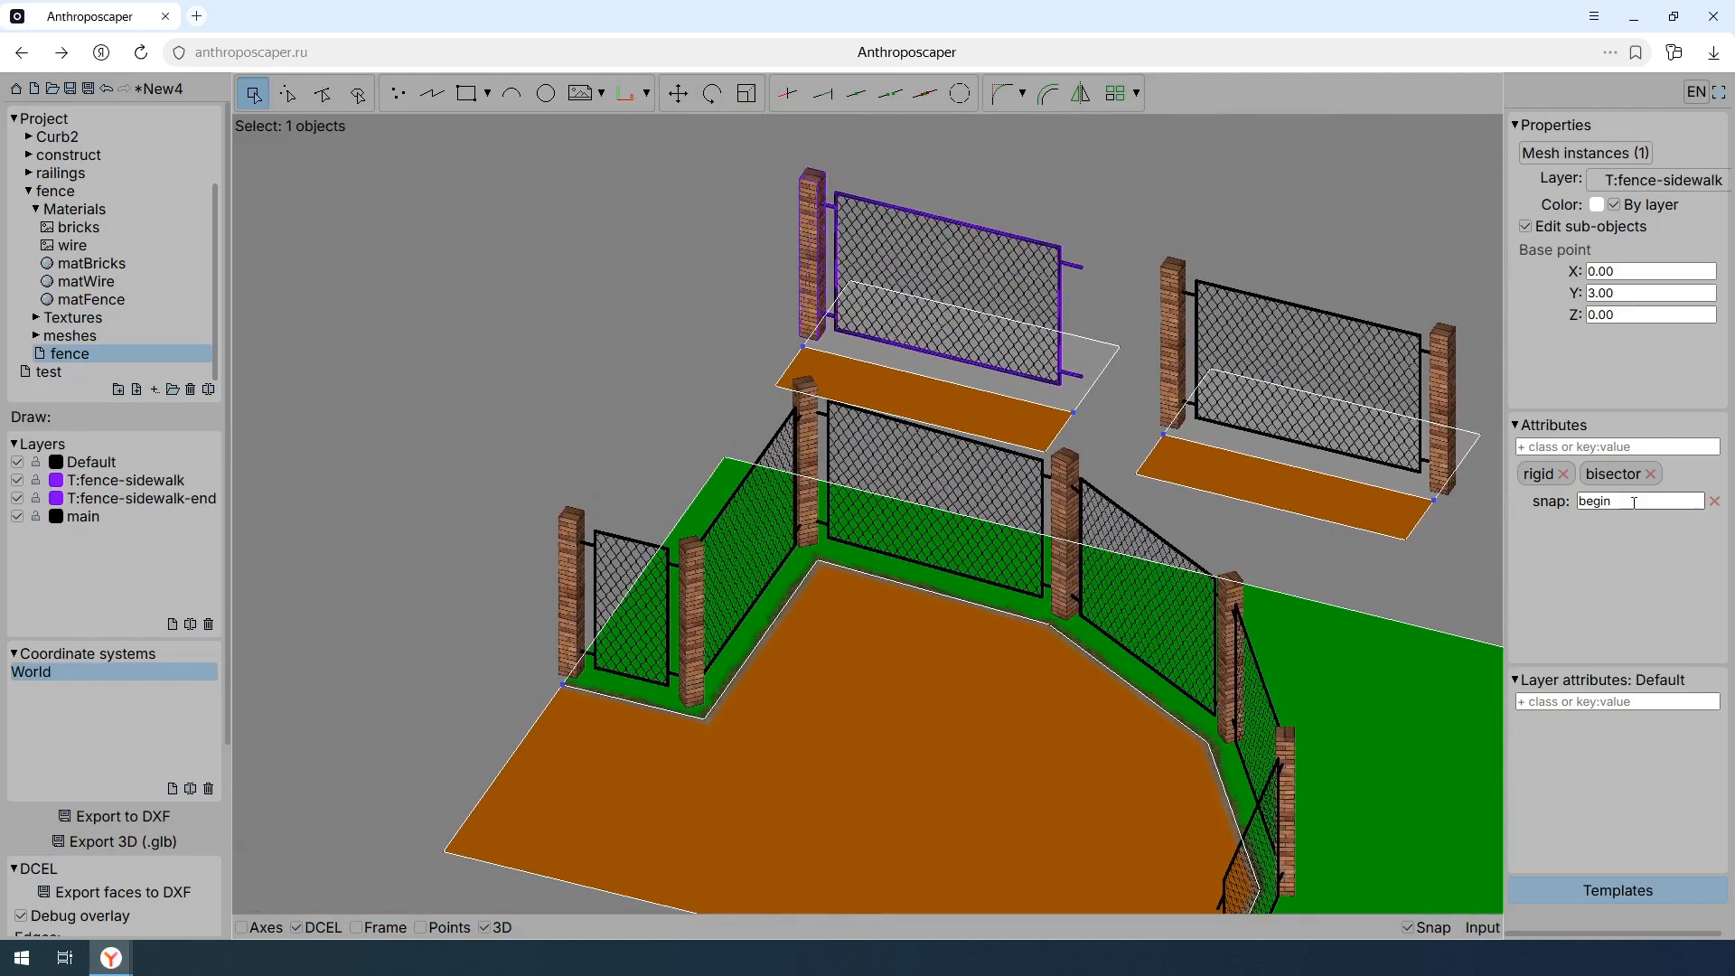
- Replace the bisector class on the T:fence-sidewalk begin post with the attribute bisector: <80
left_click(1650, 473)
left_click(1645, 446)
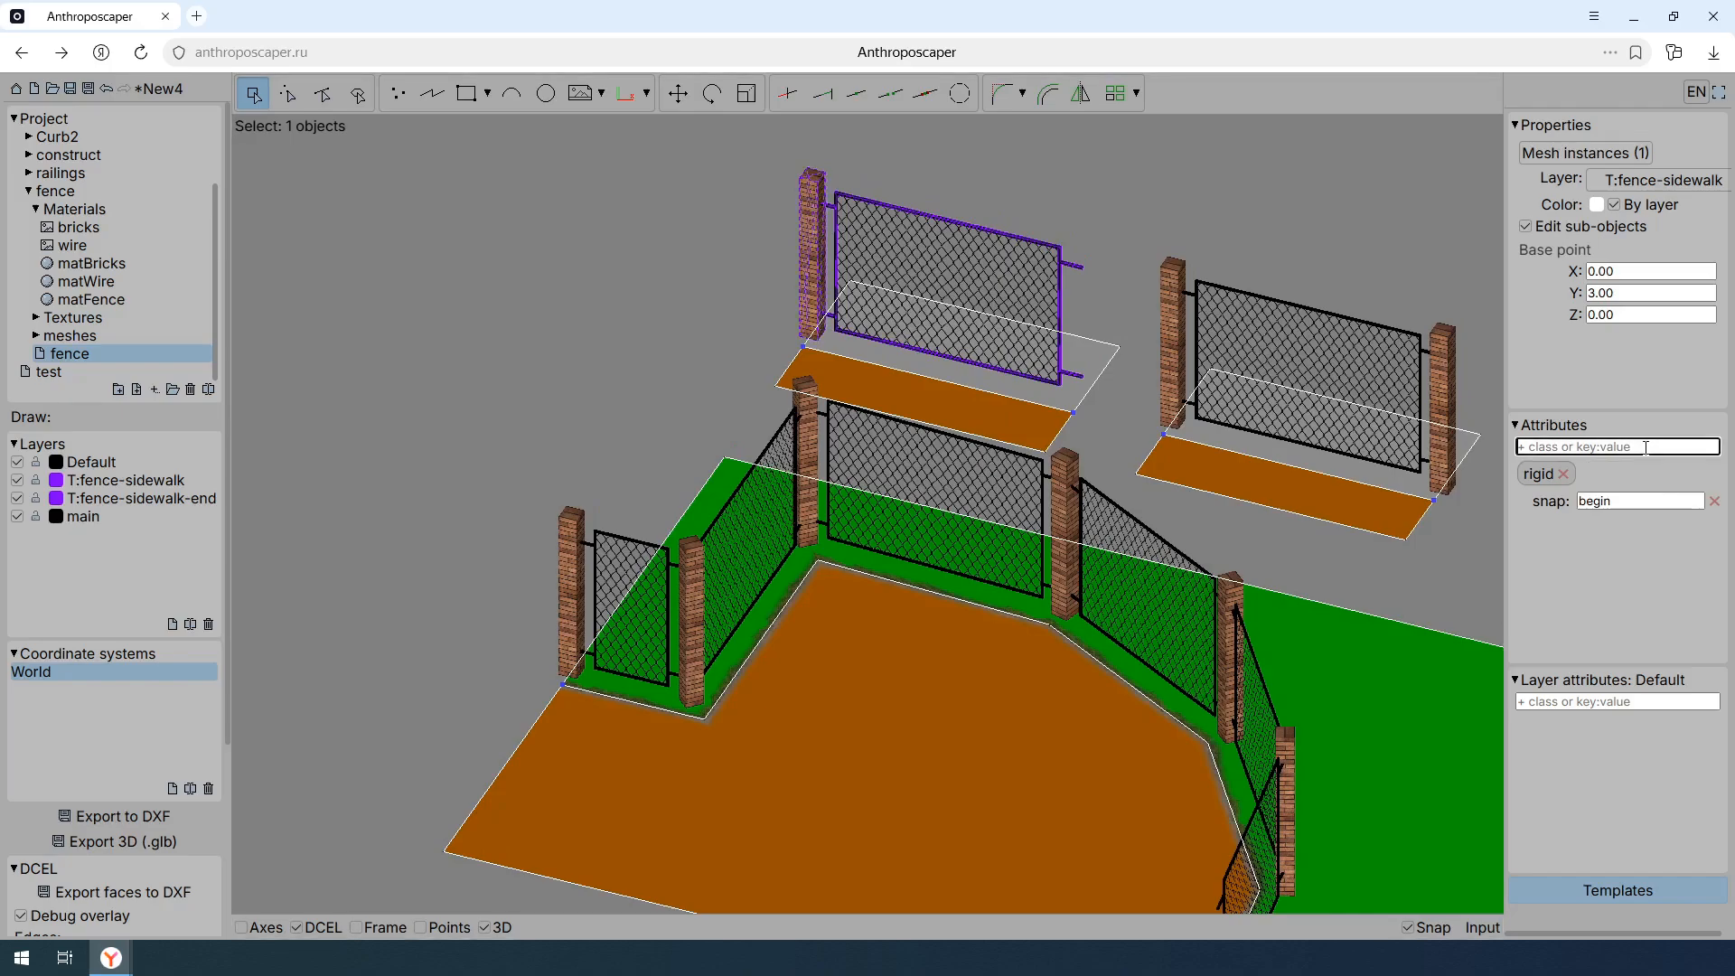
type("bi")
type("tor: <80")
key("Return")
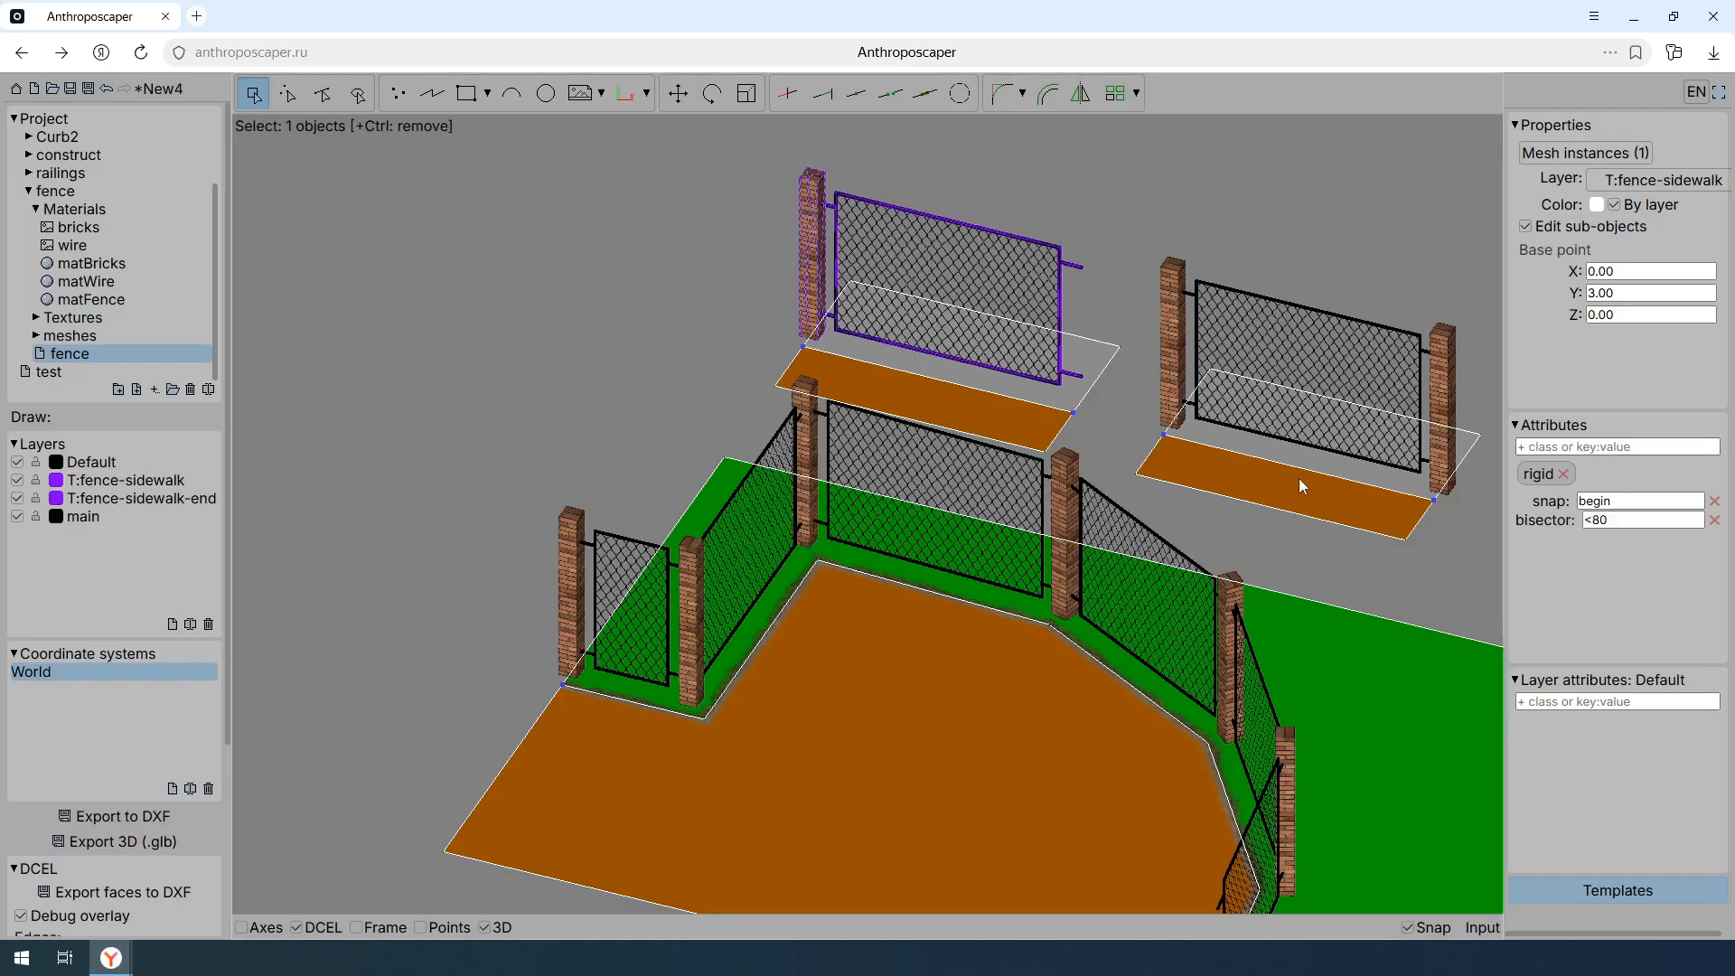
middle_click_drag(1177, 558, 1126, 448)
mouse_move(1066, 522)
middle_mouse_down("shift")
mouse_move(1131, 536)
mouse_move(1088, 527)
middle_mouse_up("shift")
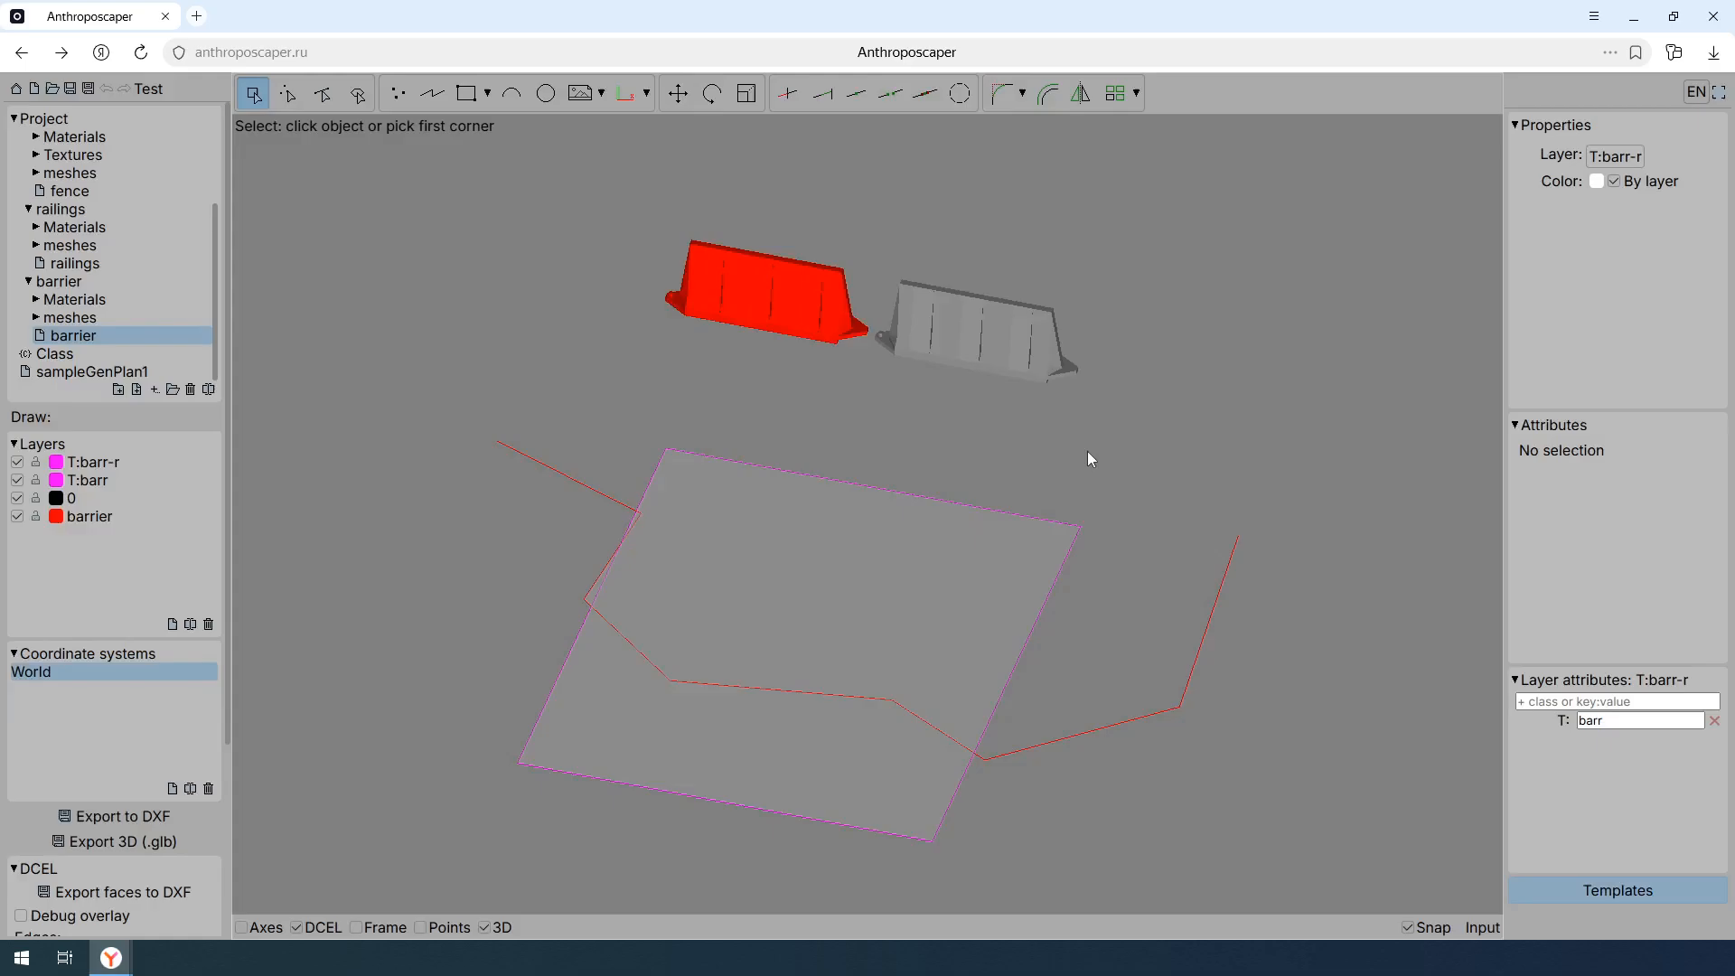
- Delete the red and grey barrier meshes and select the template lines beneath them
left_click(1049, 311)
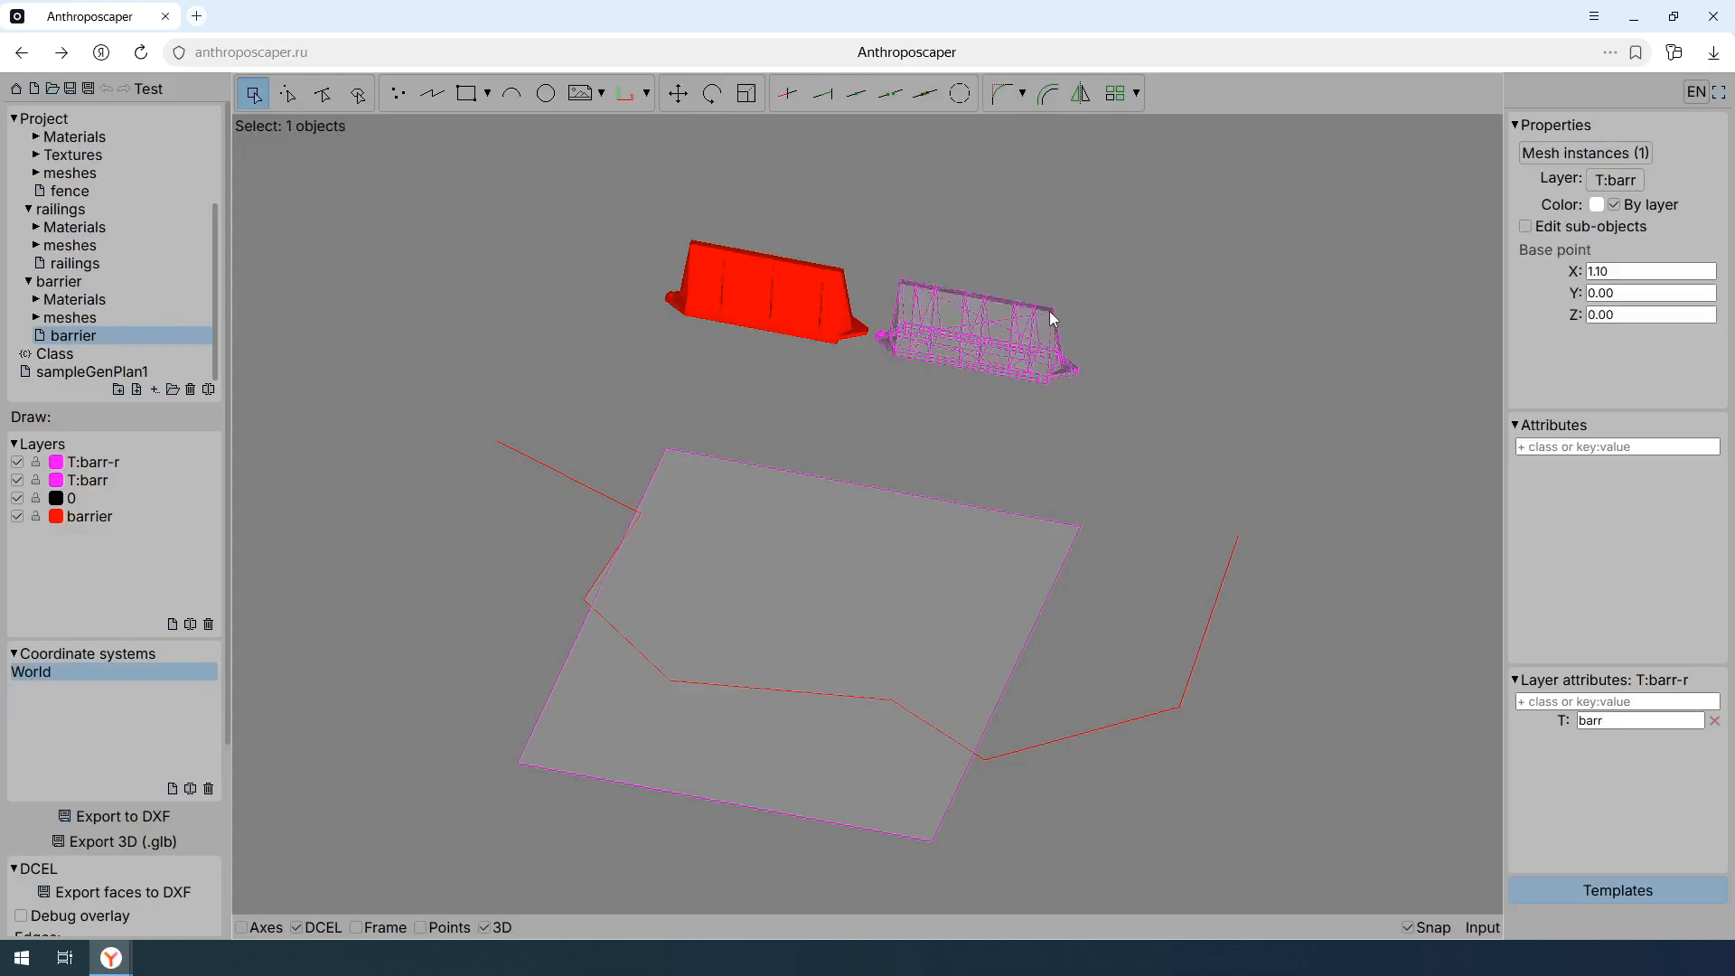
left_click(843, 281, "shift")
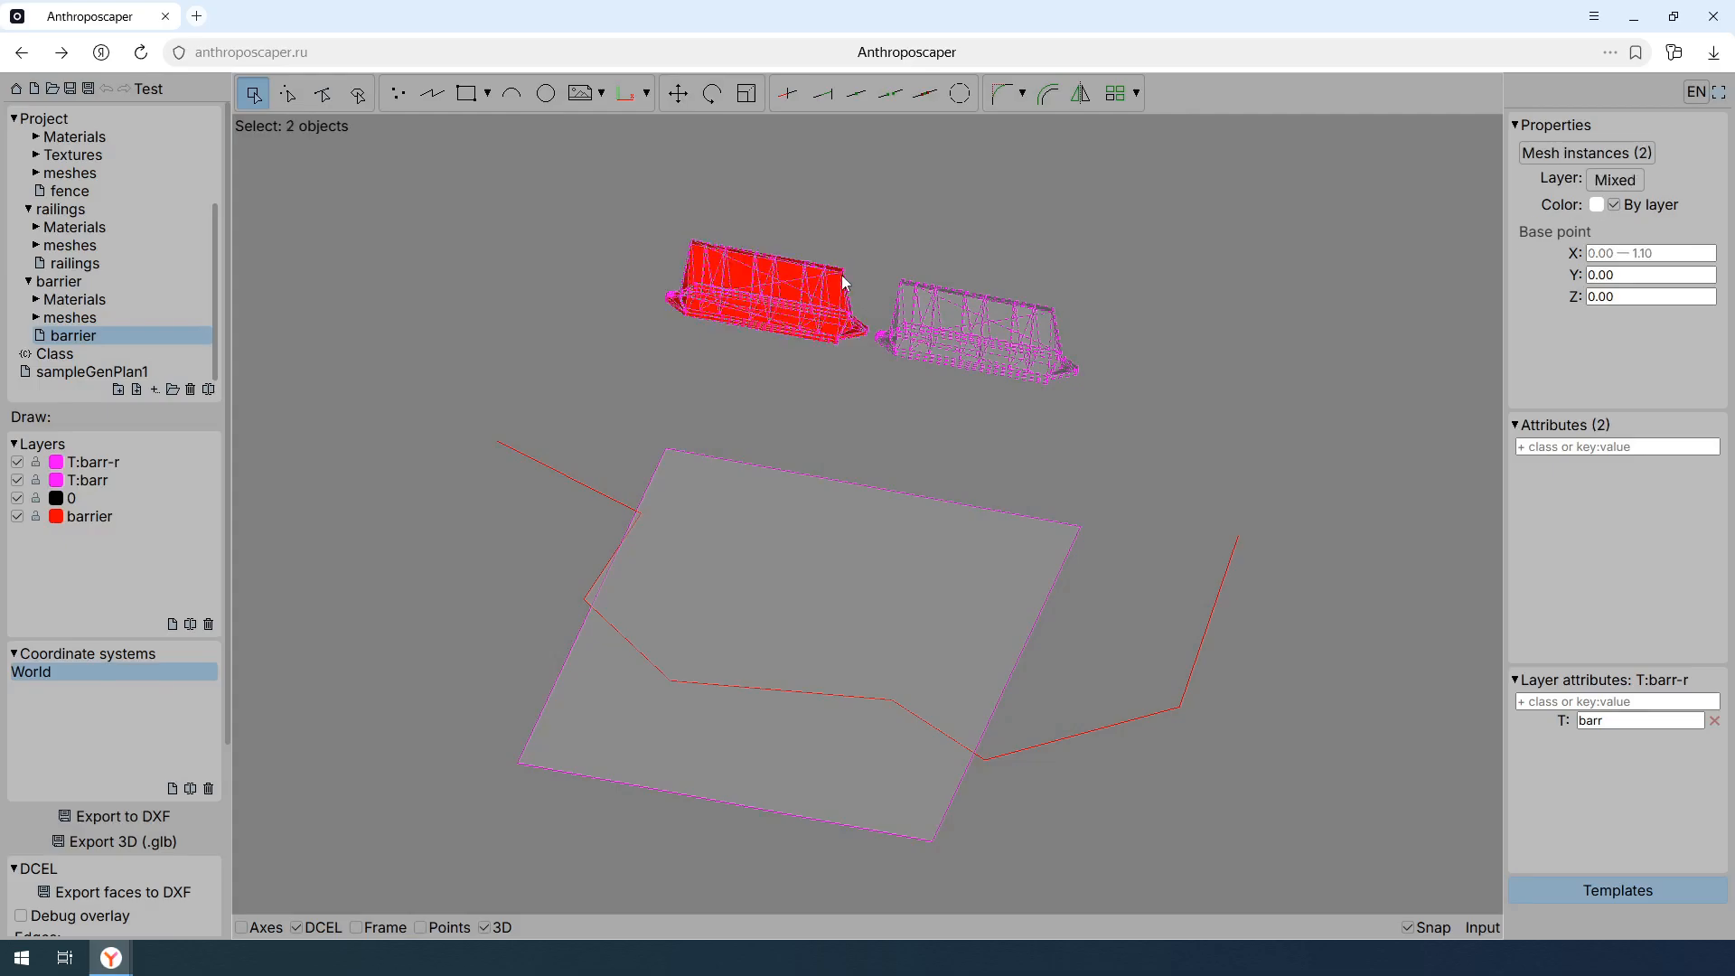
key("Delete")
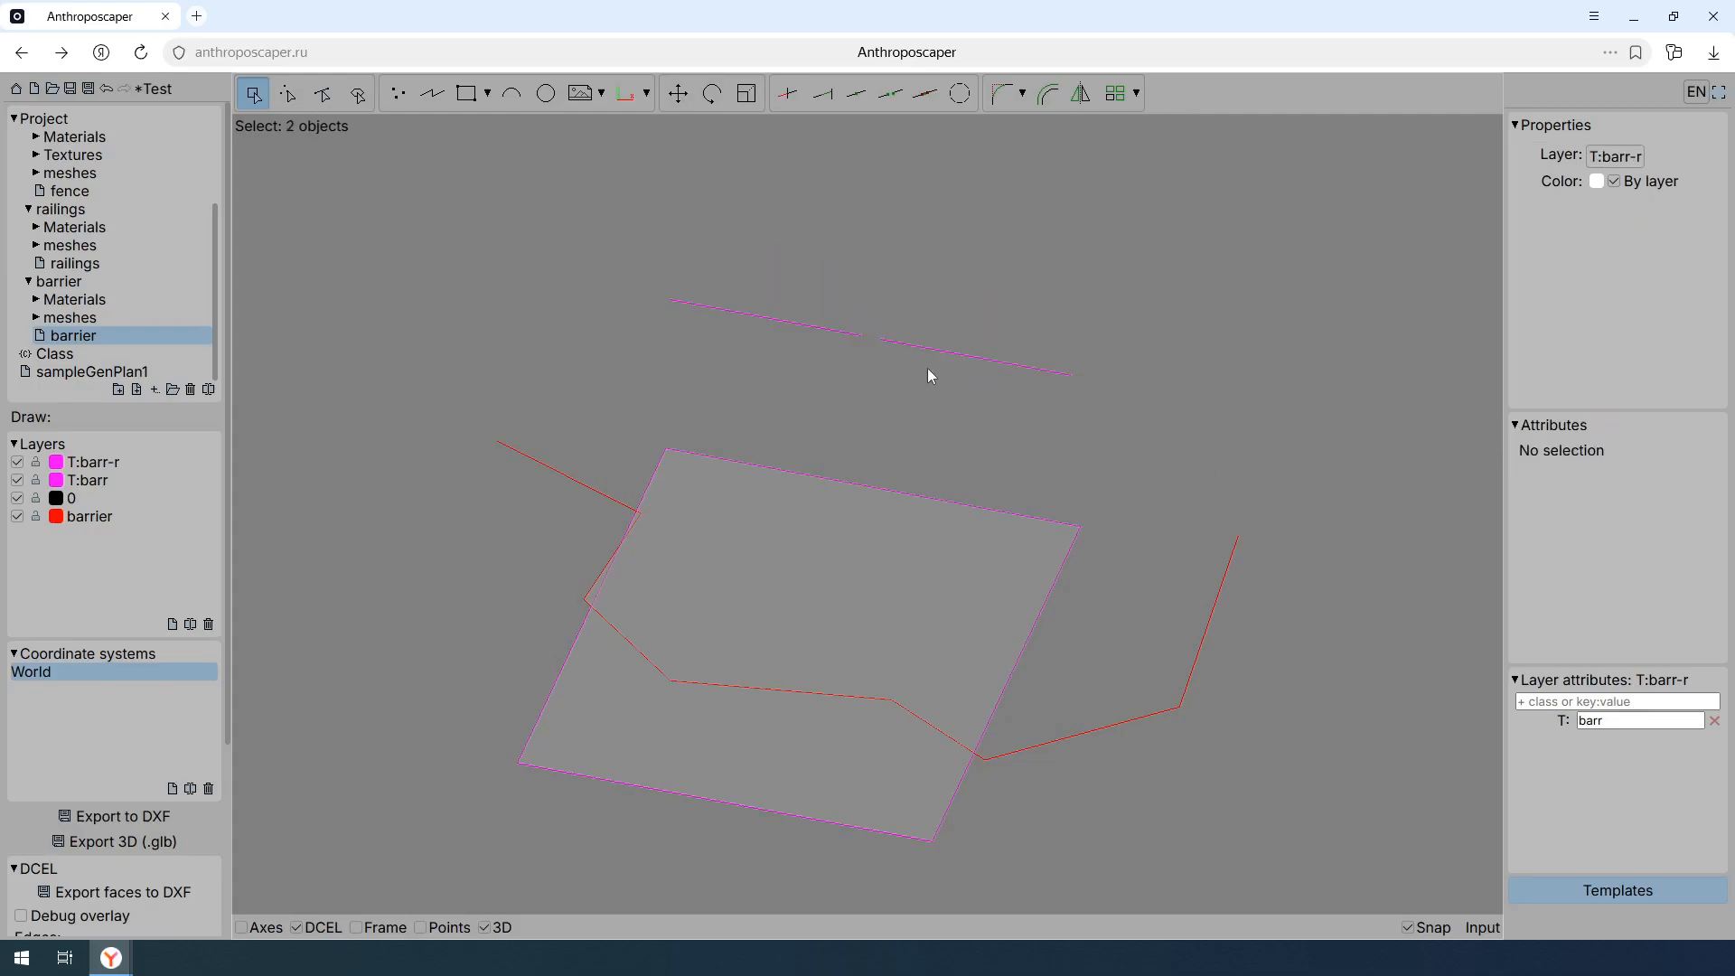
left_click(929, 371)
left_click(789, 285)
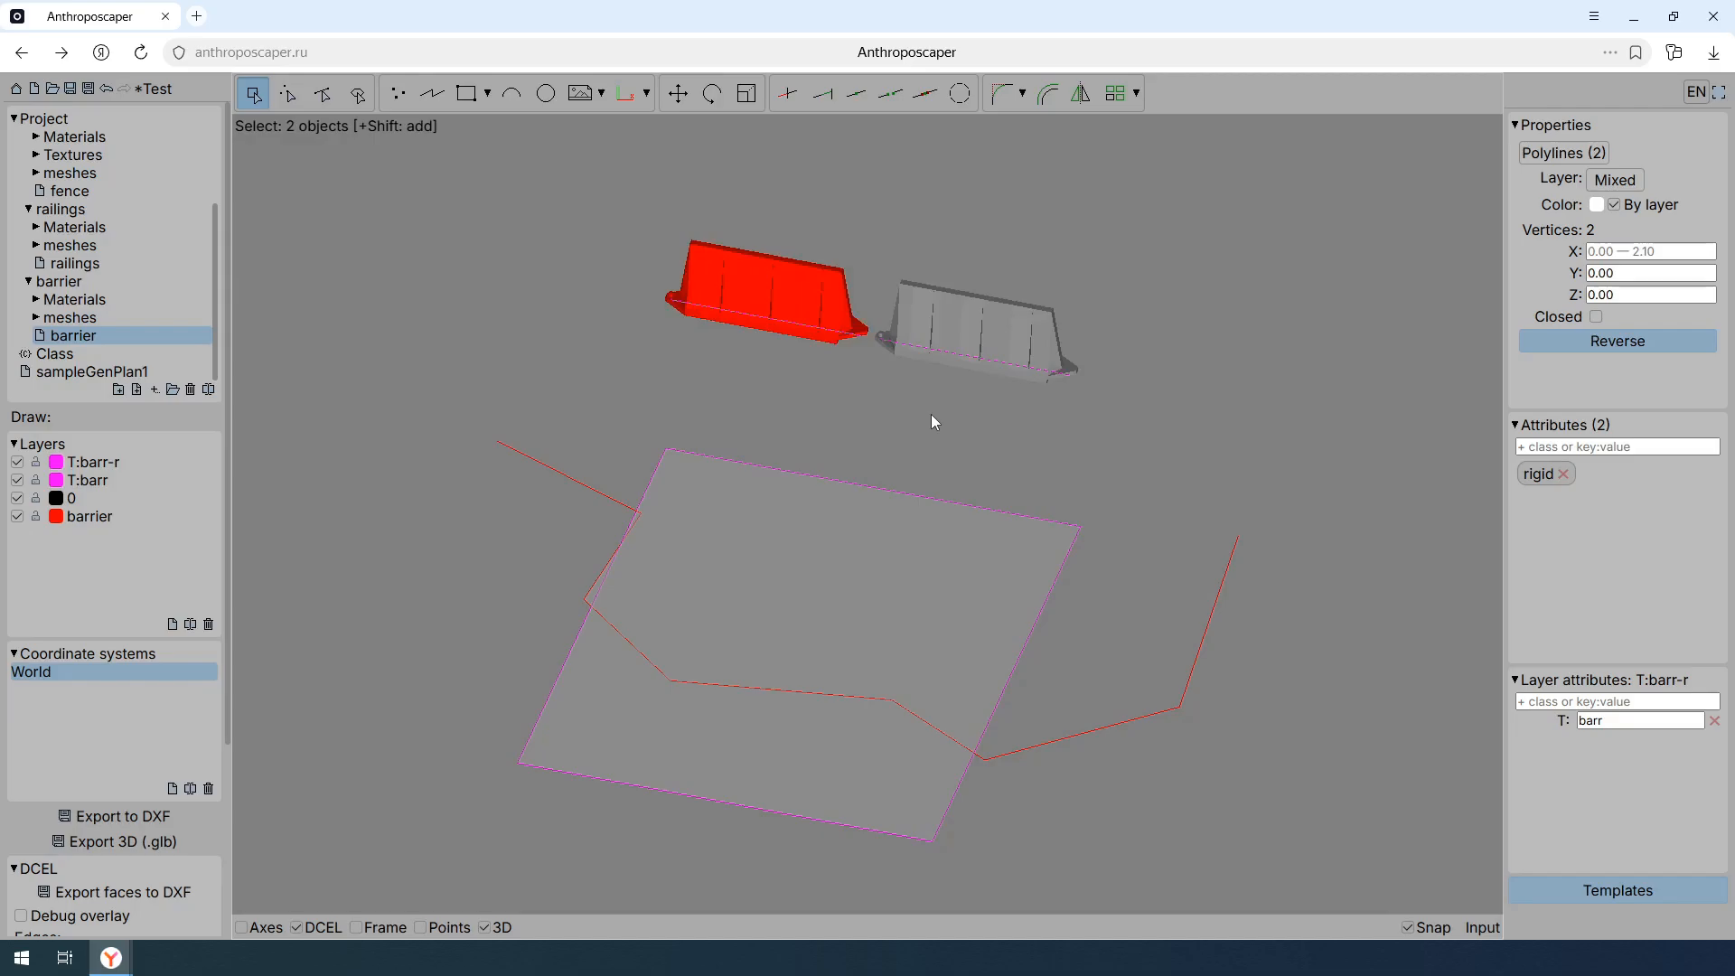
- View the T and every attributes of the T:barr layer
left_click(130, 480)
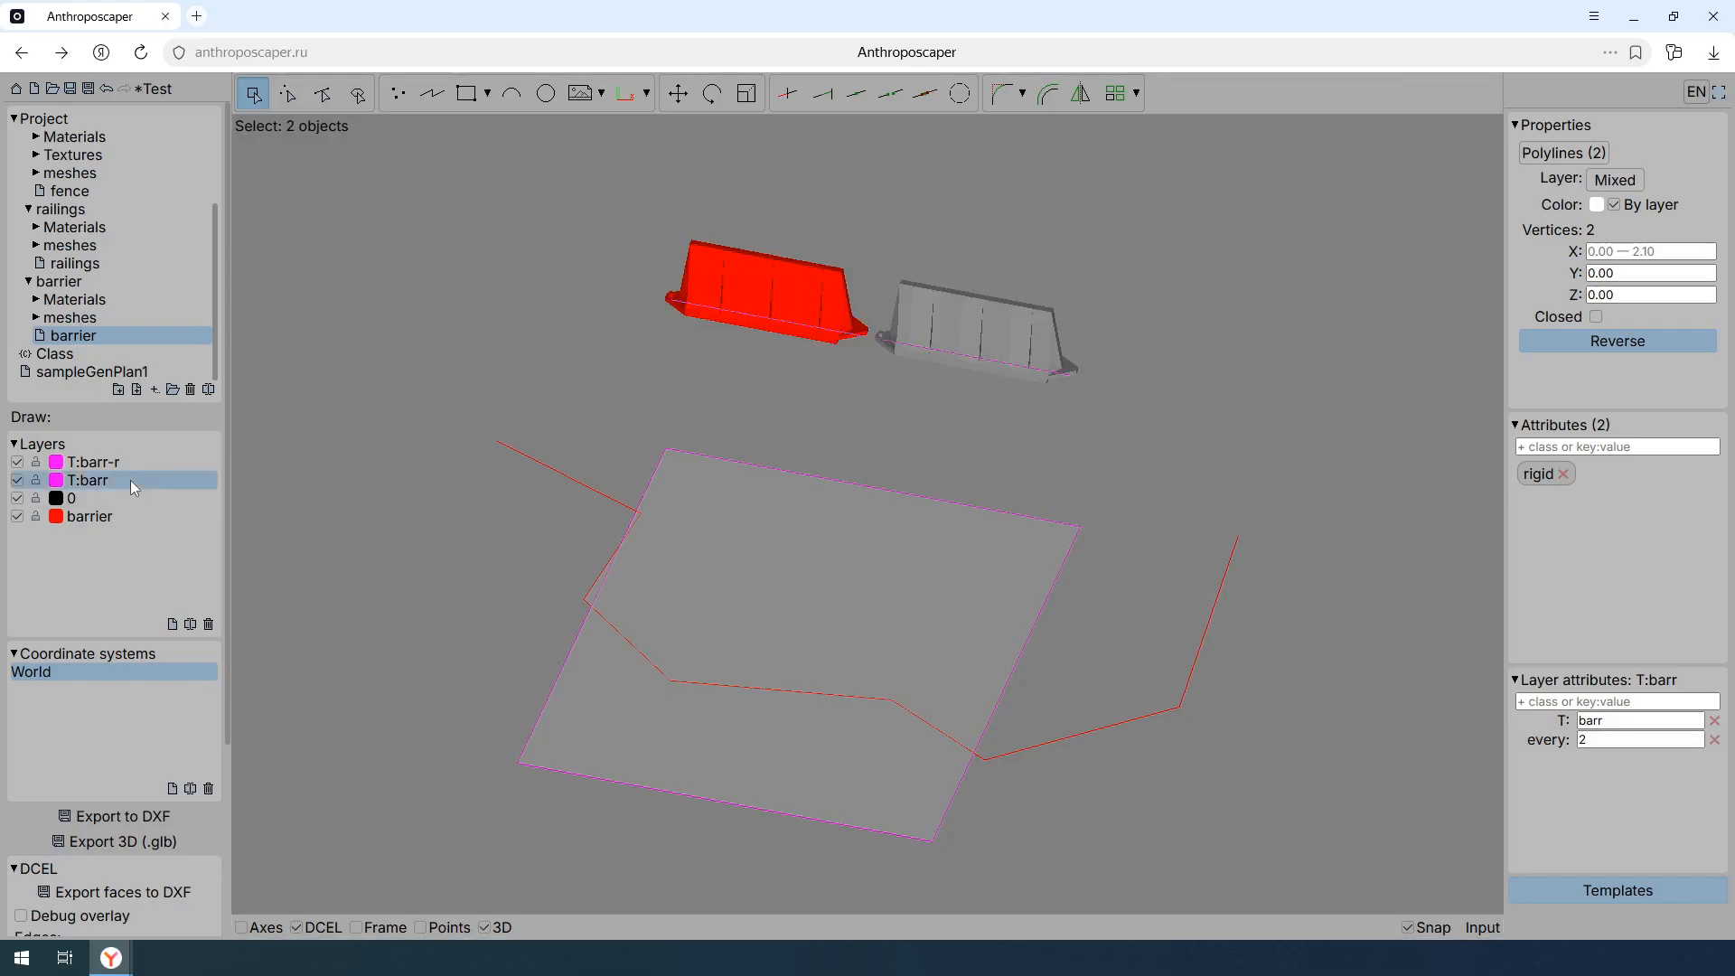
double_click(1594, 738)
left_click(1113, 501)
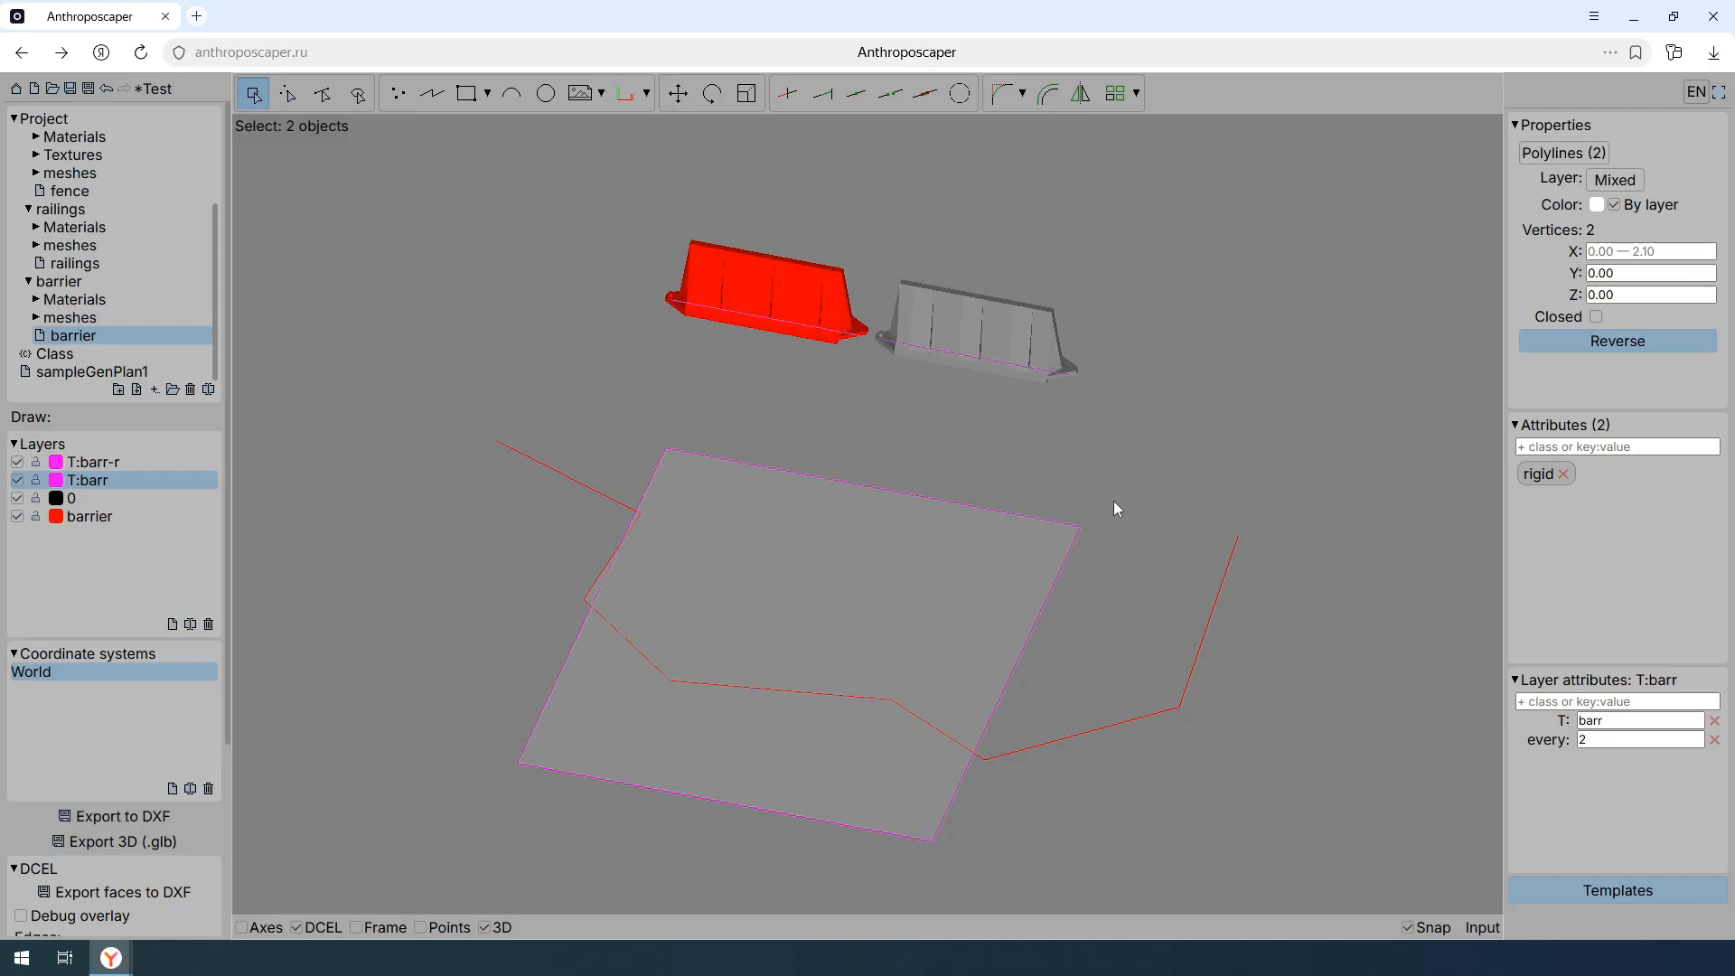
- Check how the barrier line divides the quadrilateral by selecting the faces on either side of it
left_click(362, 103)
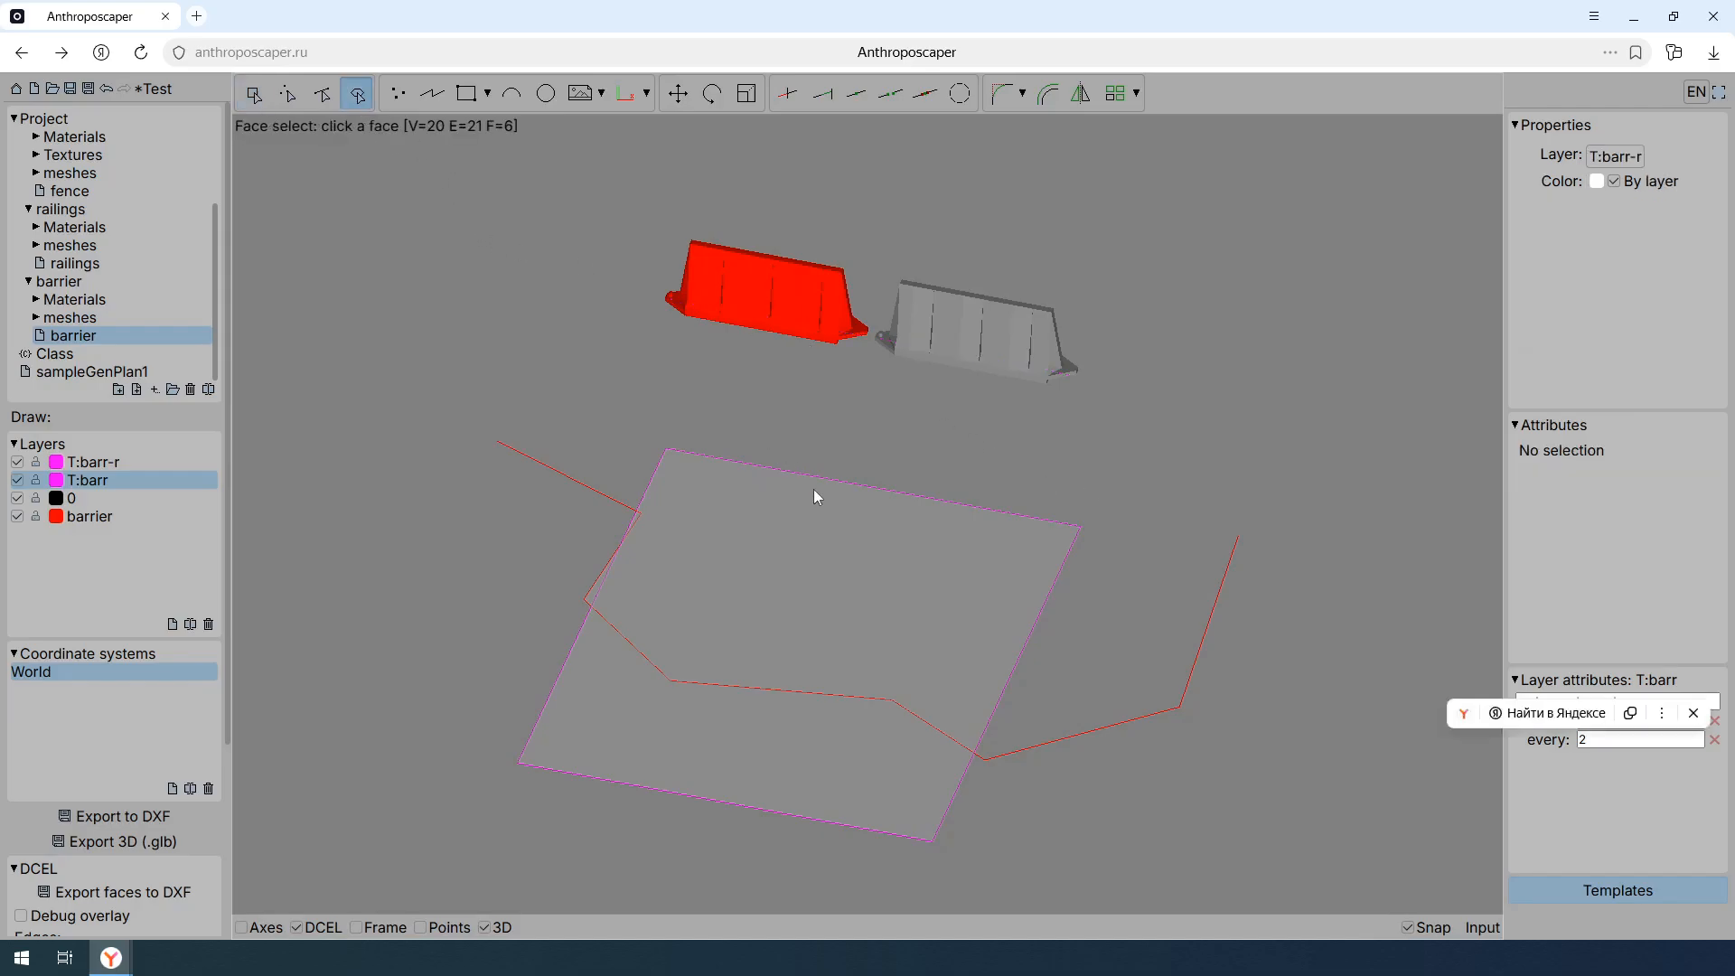
left_click(829, 564)
left_click(779, 735)
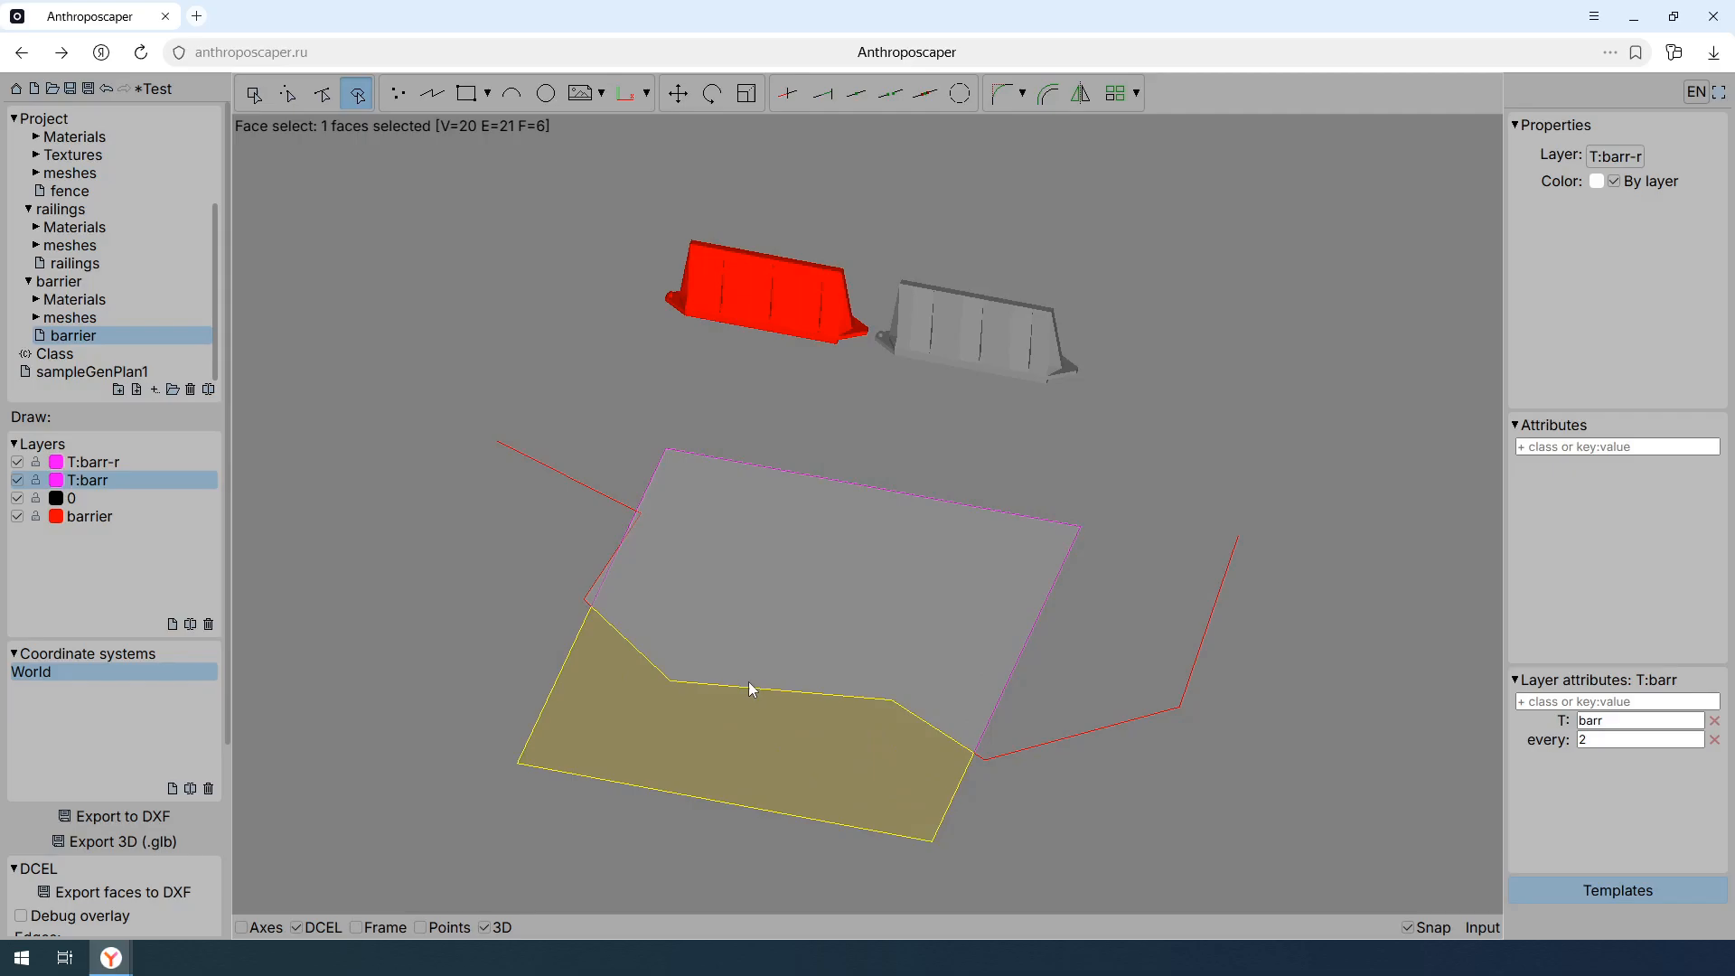
- Add the noDcel class to the barrier layer and check the face selection across the quadrilateral
left_click(173, 518)
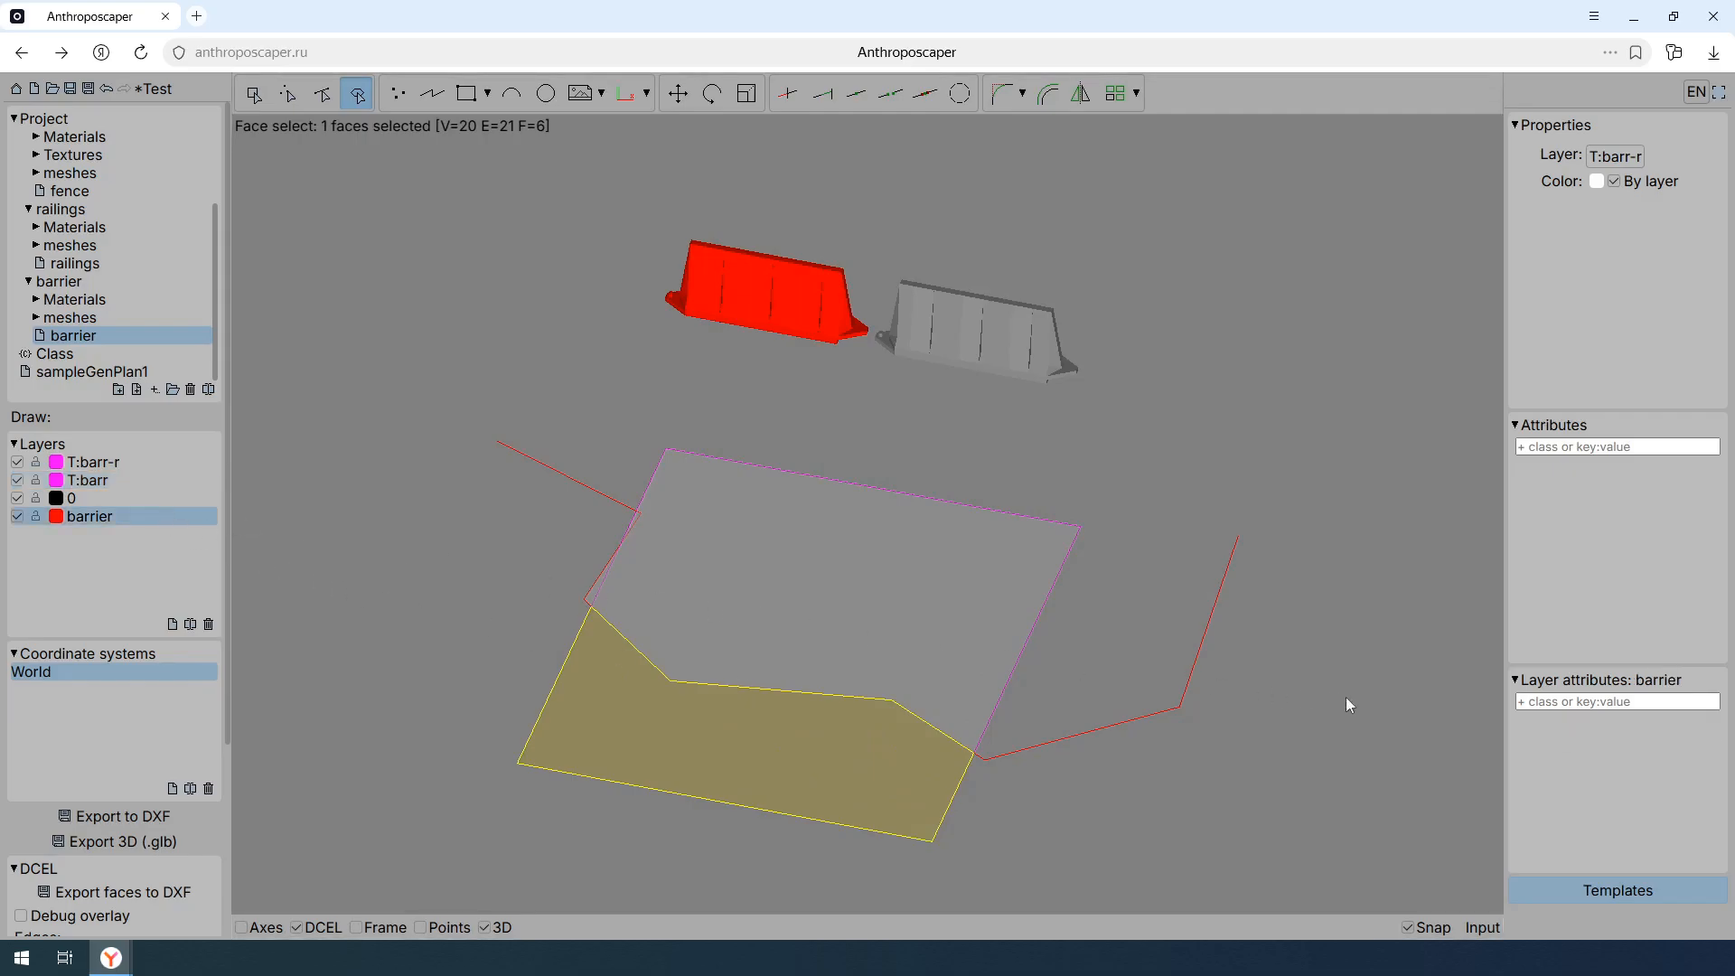
left_click(1559, 702)
type("no")
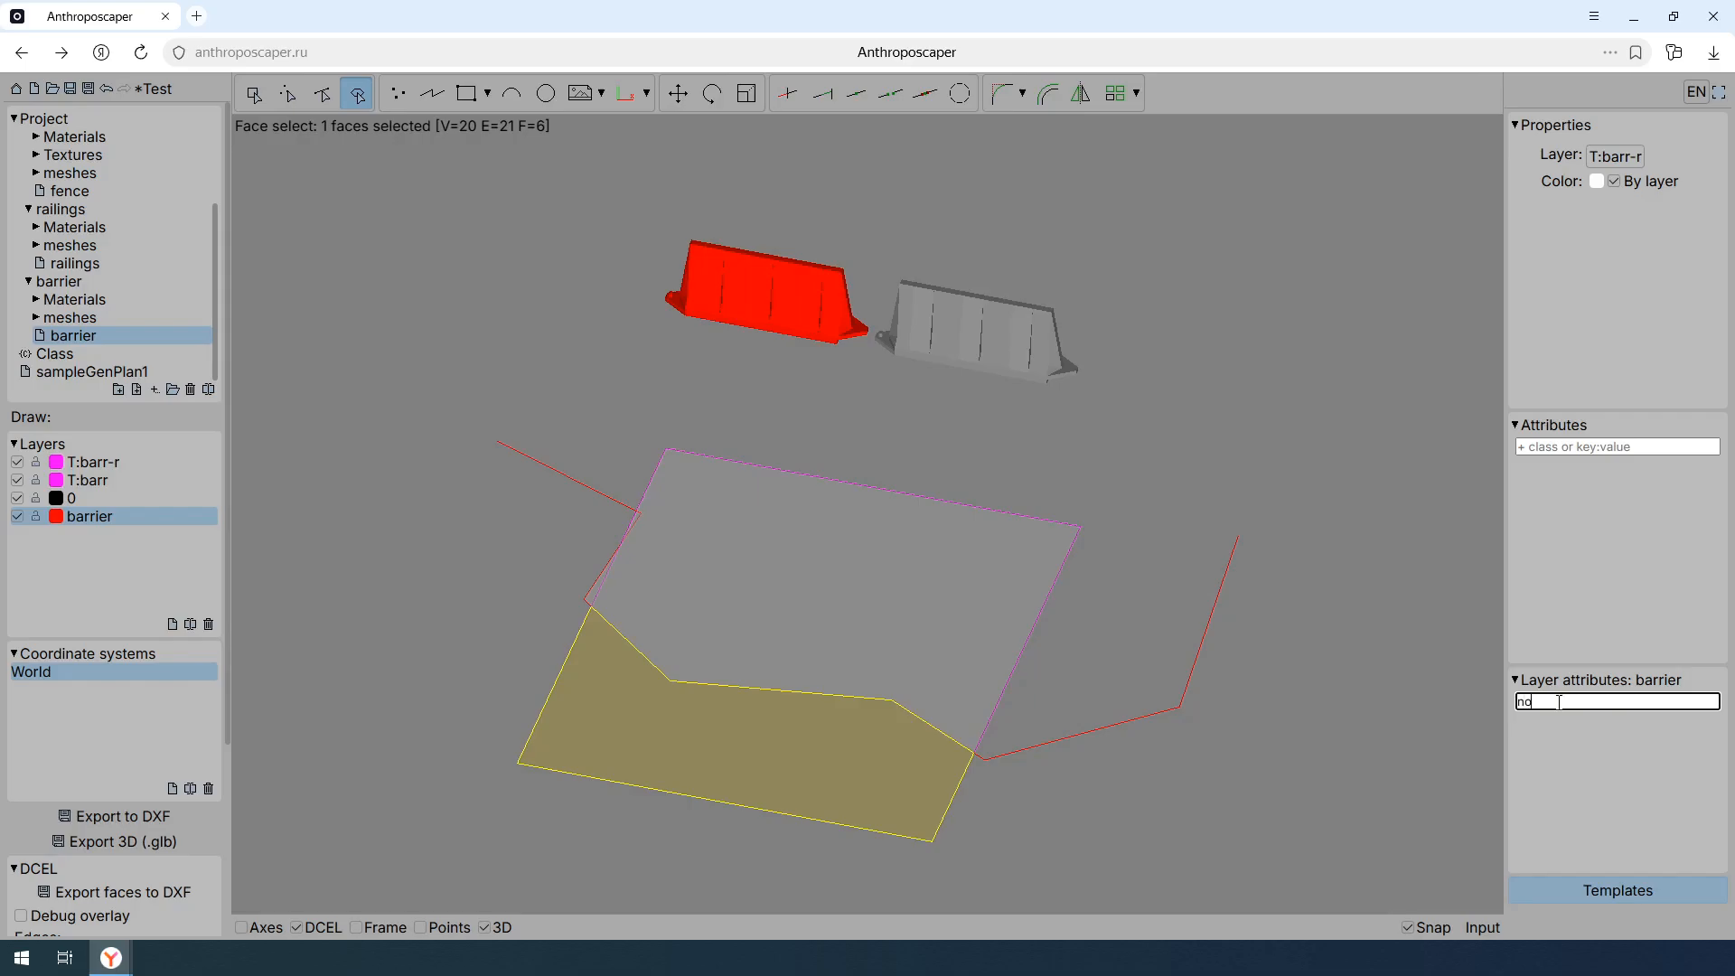
type("Dcel")
key("Return")
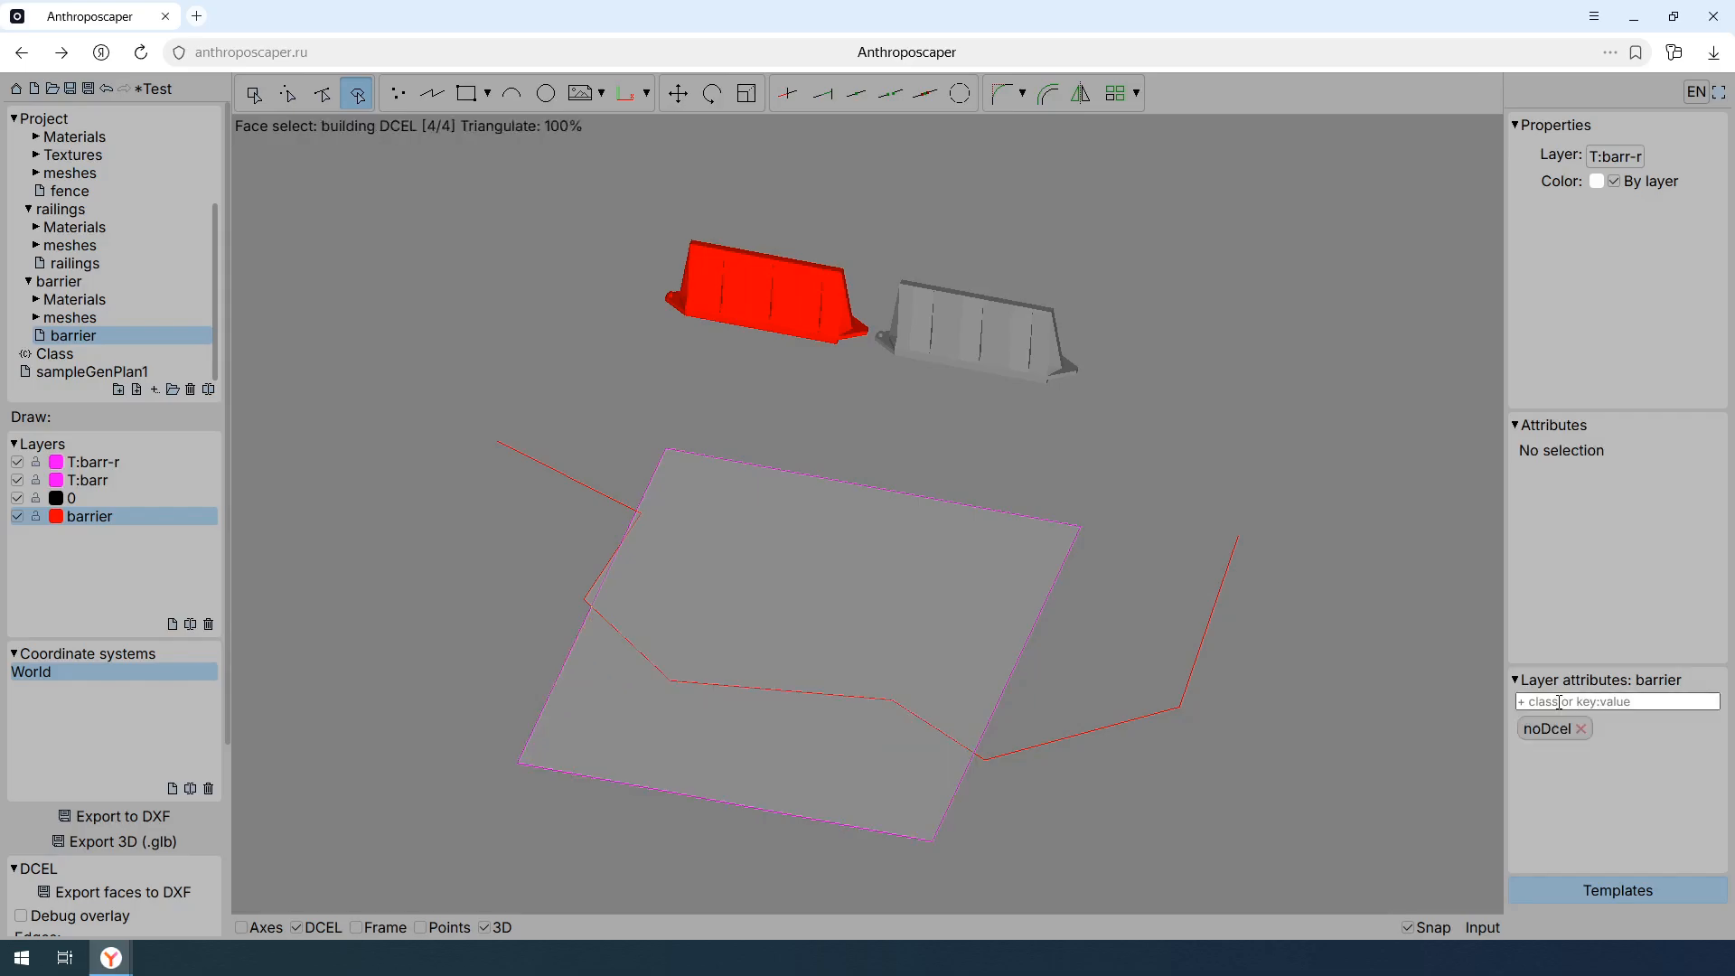
left_click(905, 647)
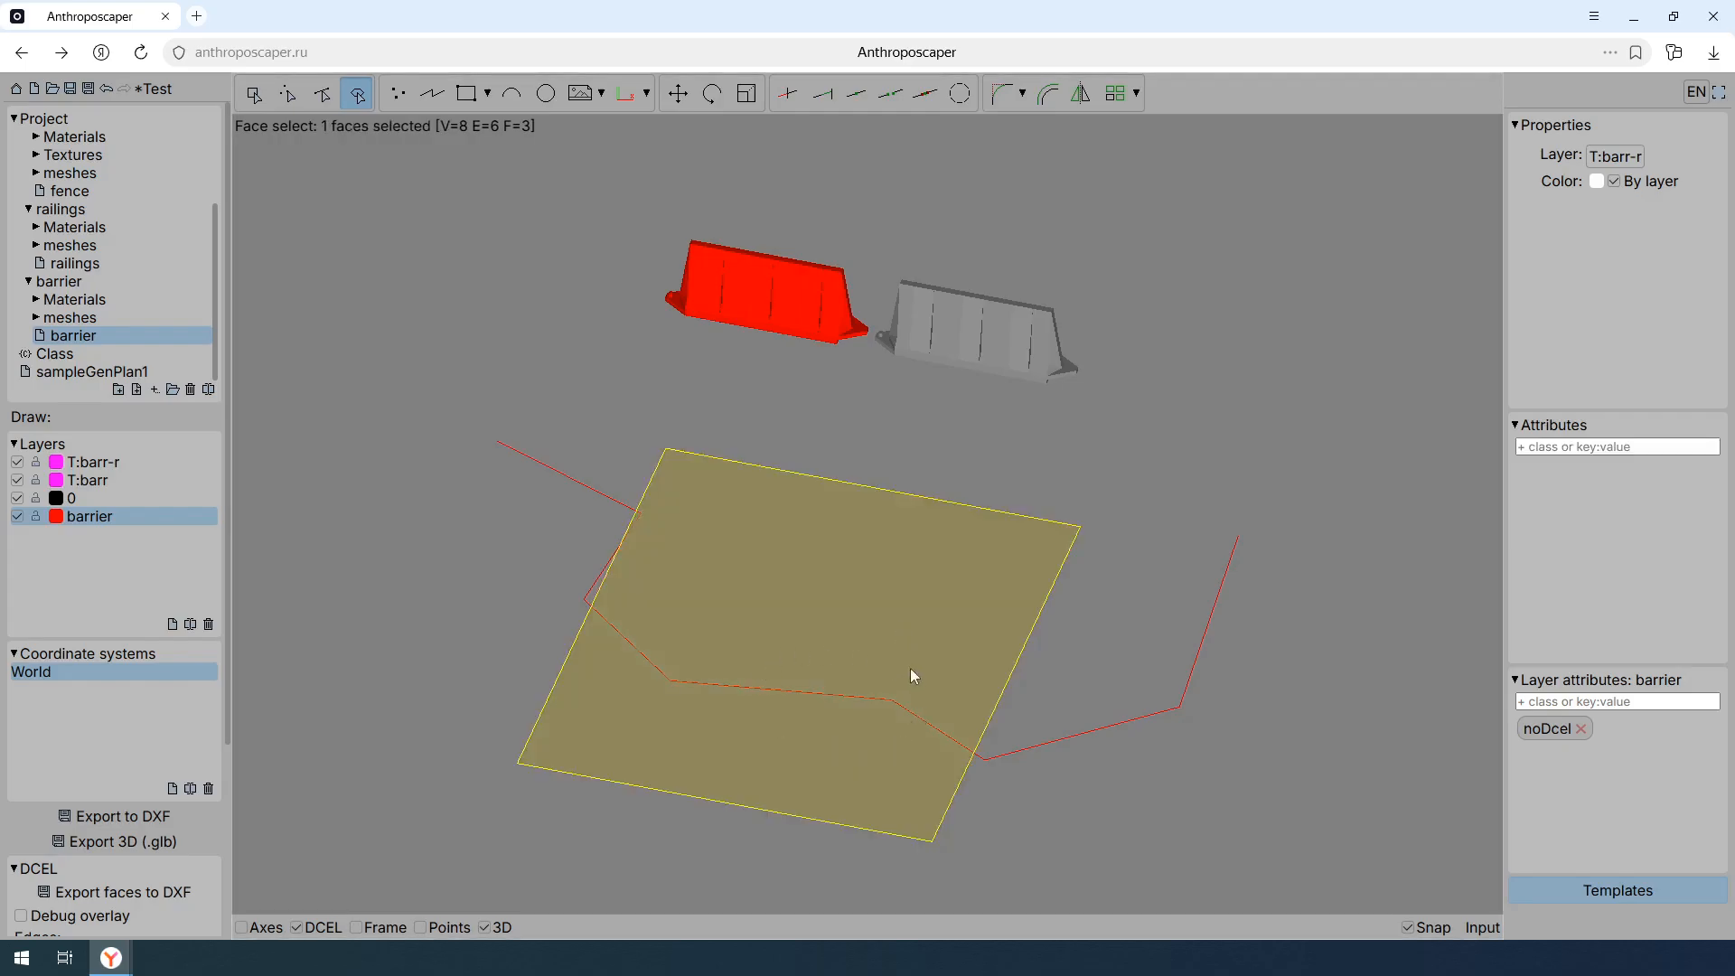
left_click(759, 674)
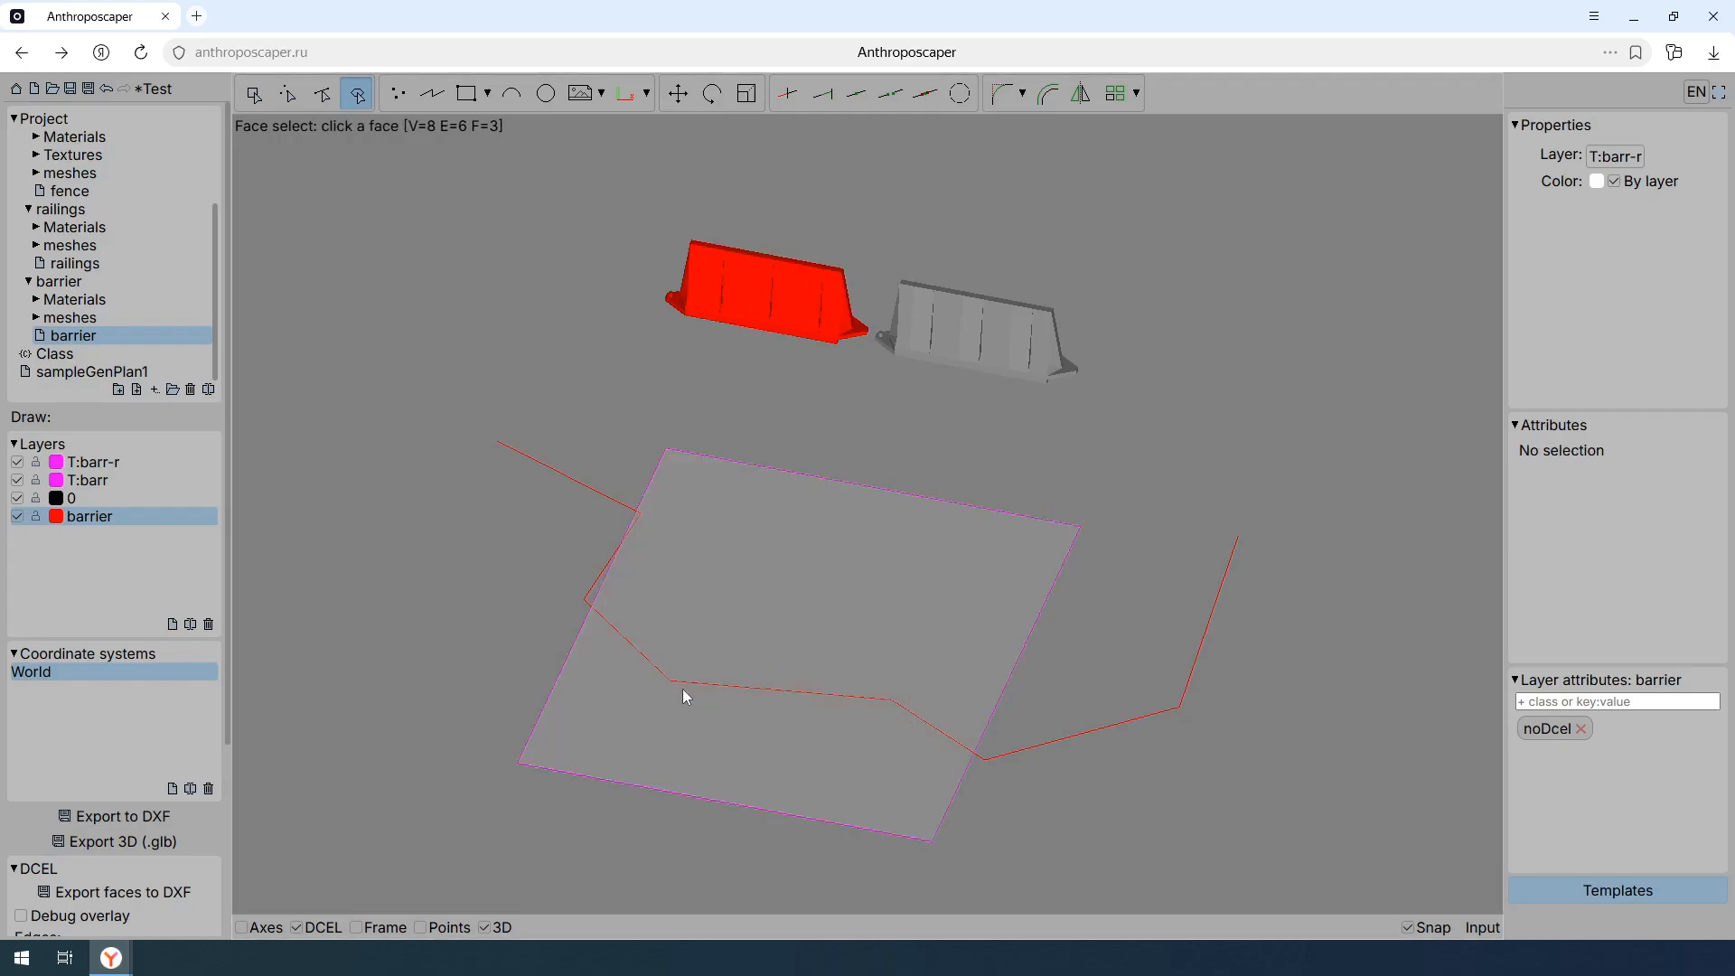
- Show the drawing's points, then reverse the direction of the barrier polyline and reverse it back
left_click(433, 930)
left_click(253, 93)
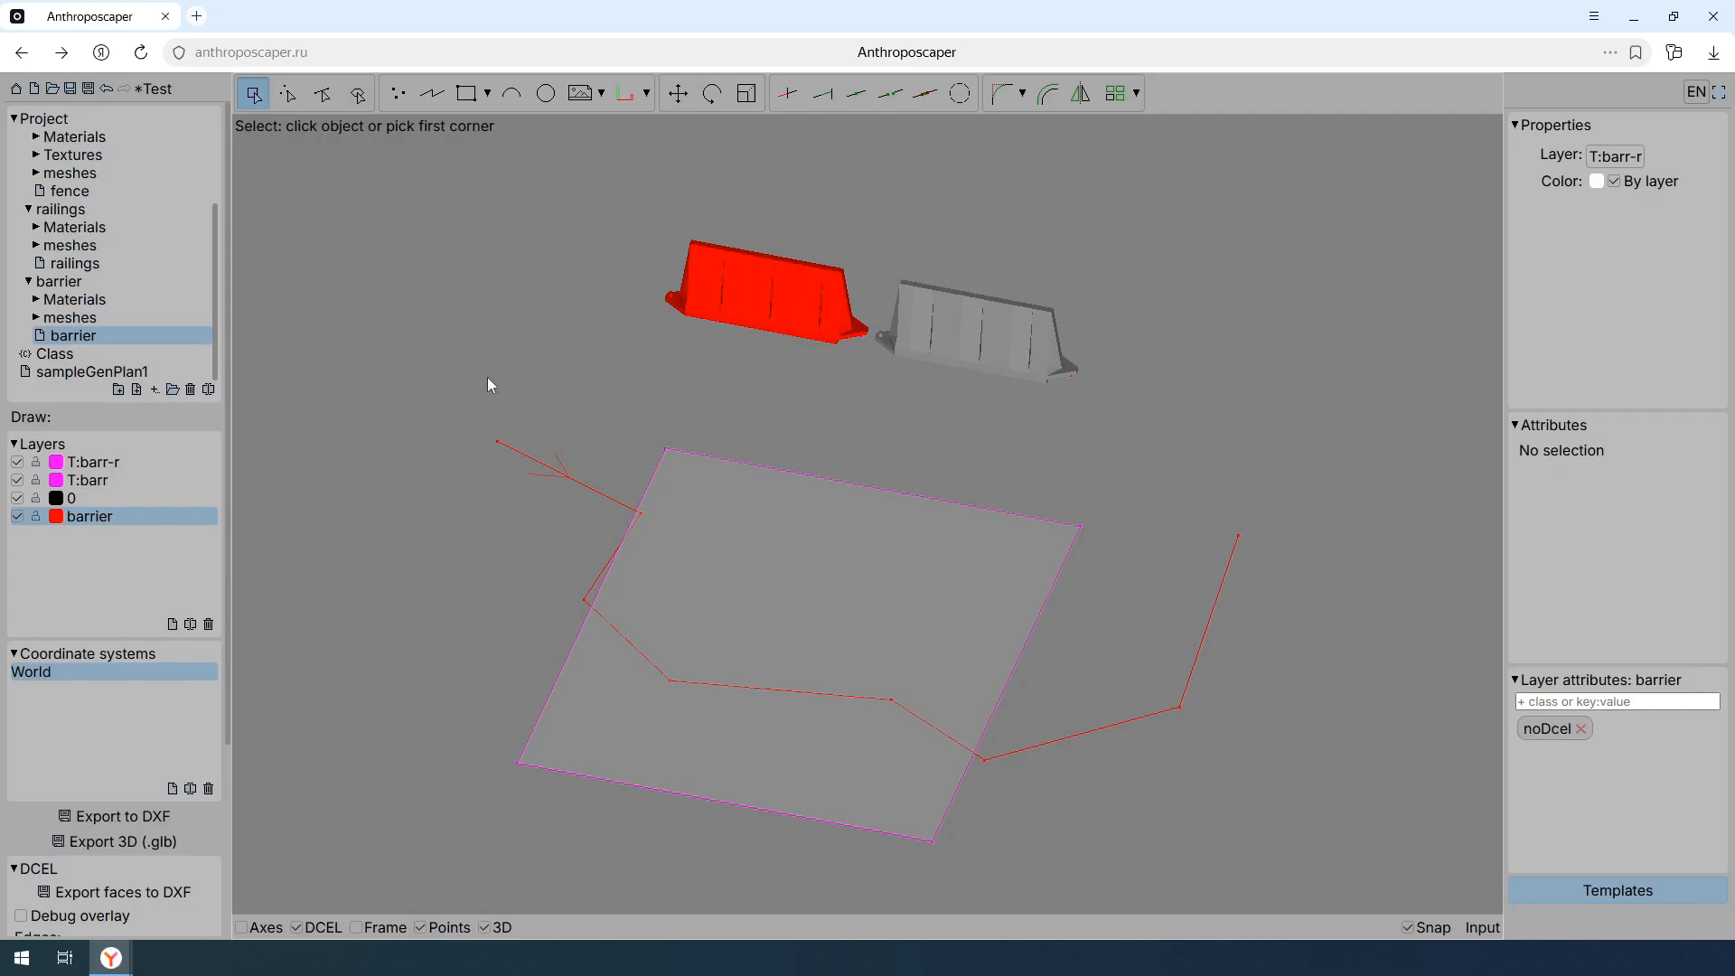
left_click(571, 513)
left_click(524, 439)
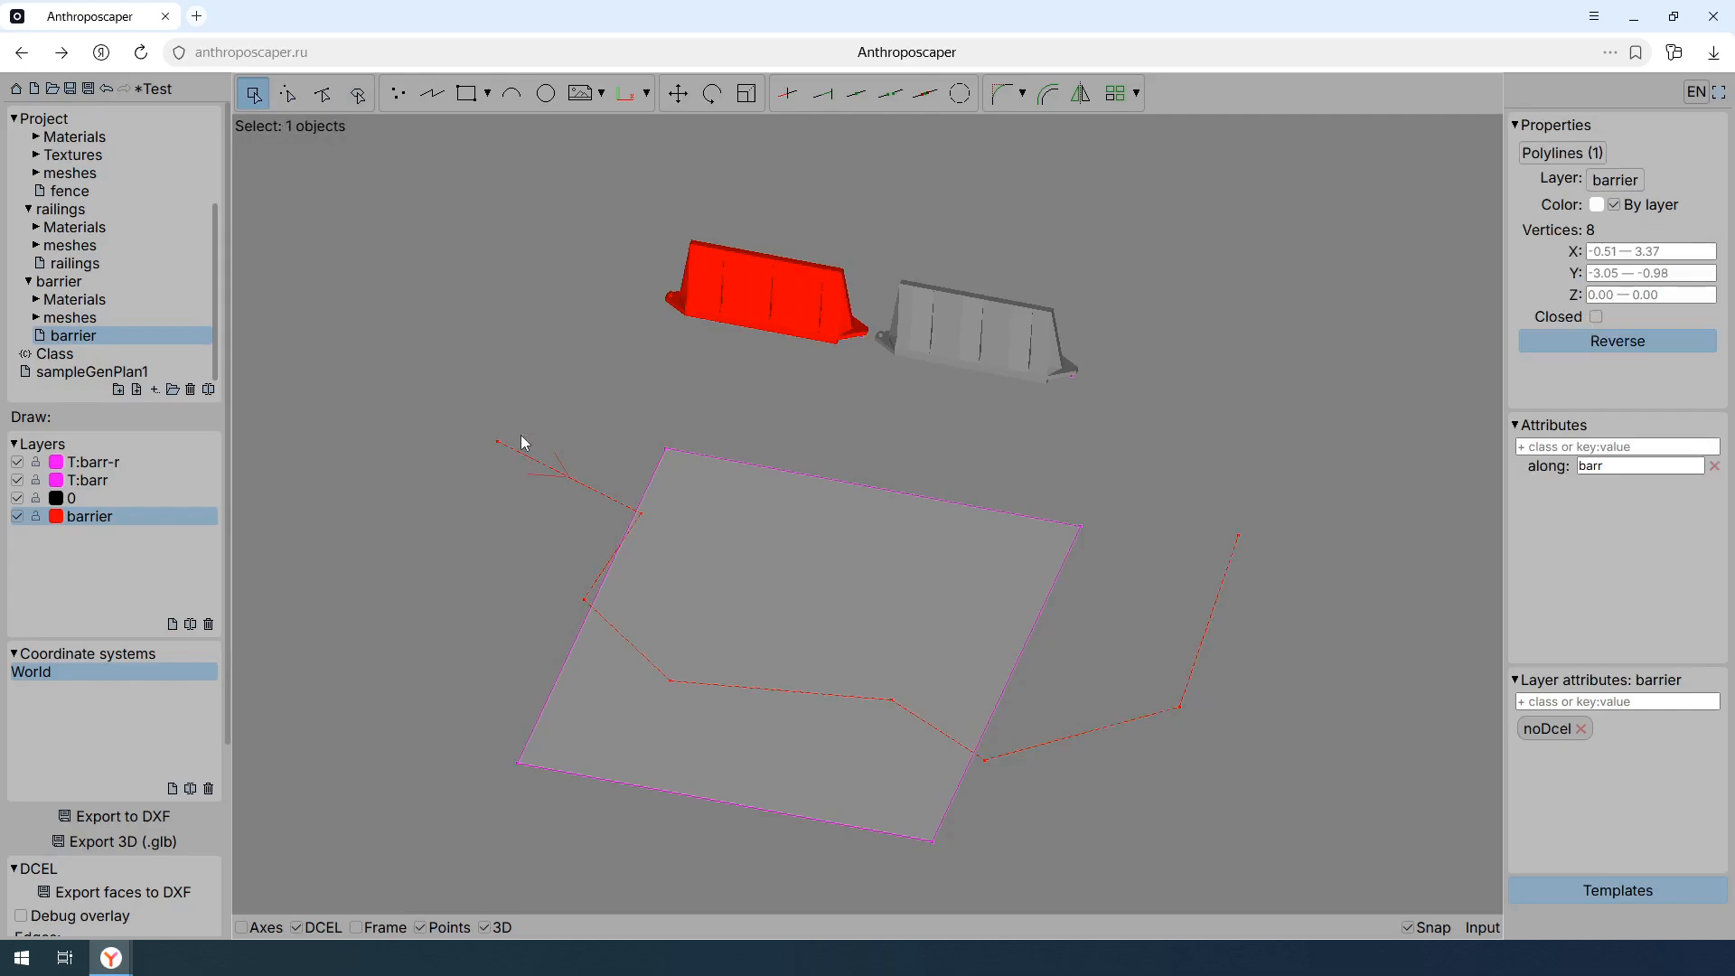
left_click(1597, 345)
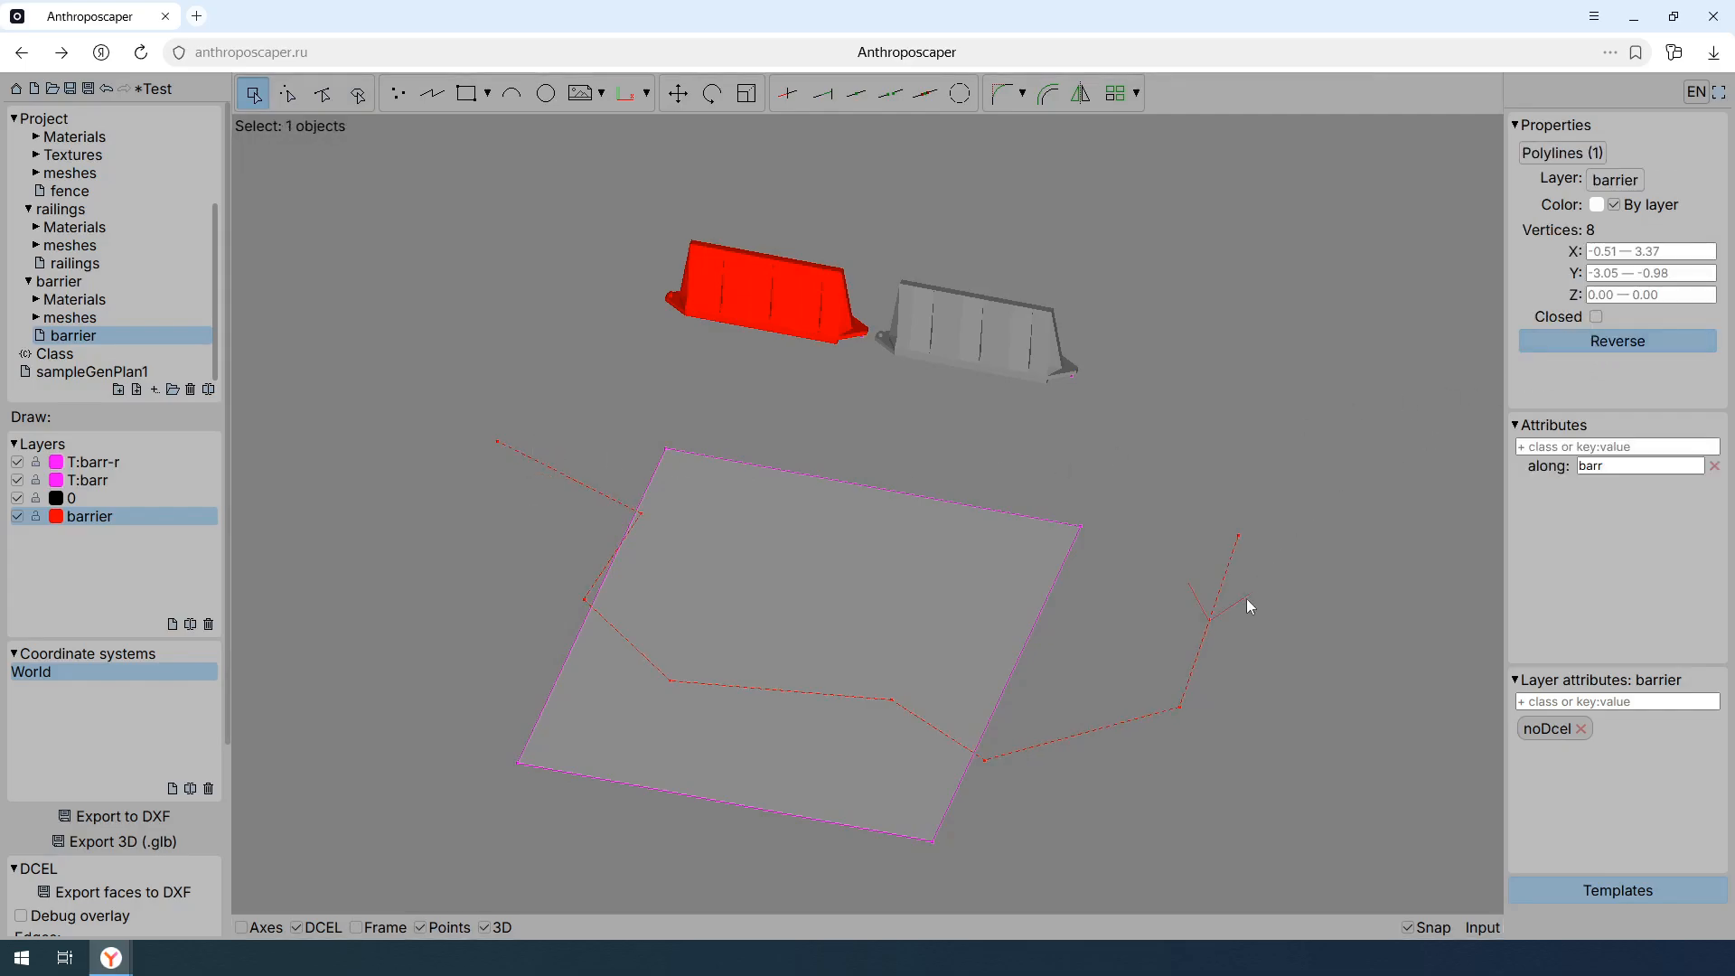
left_click(1577, 344)
key("Escape")
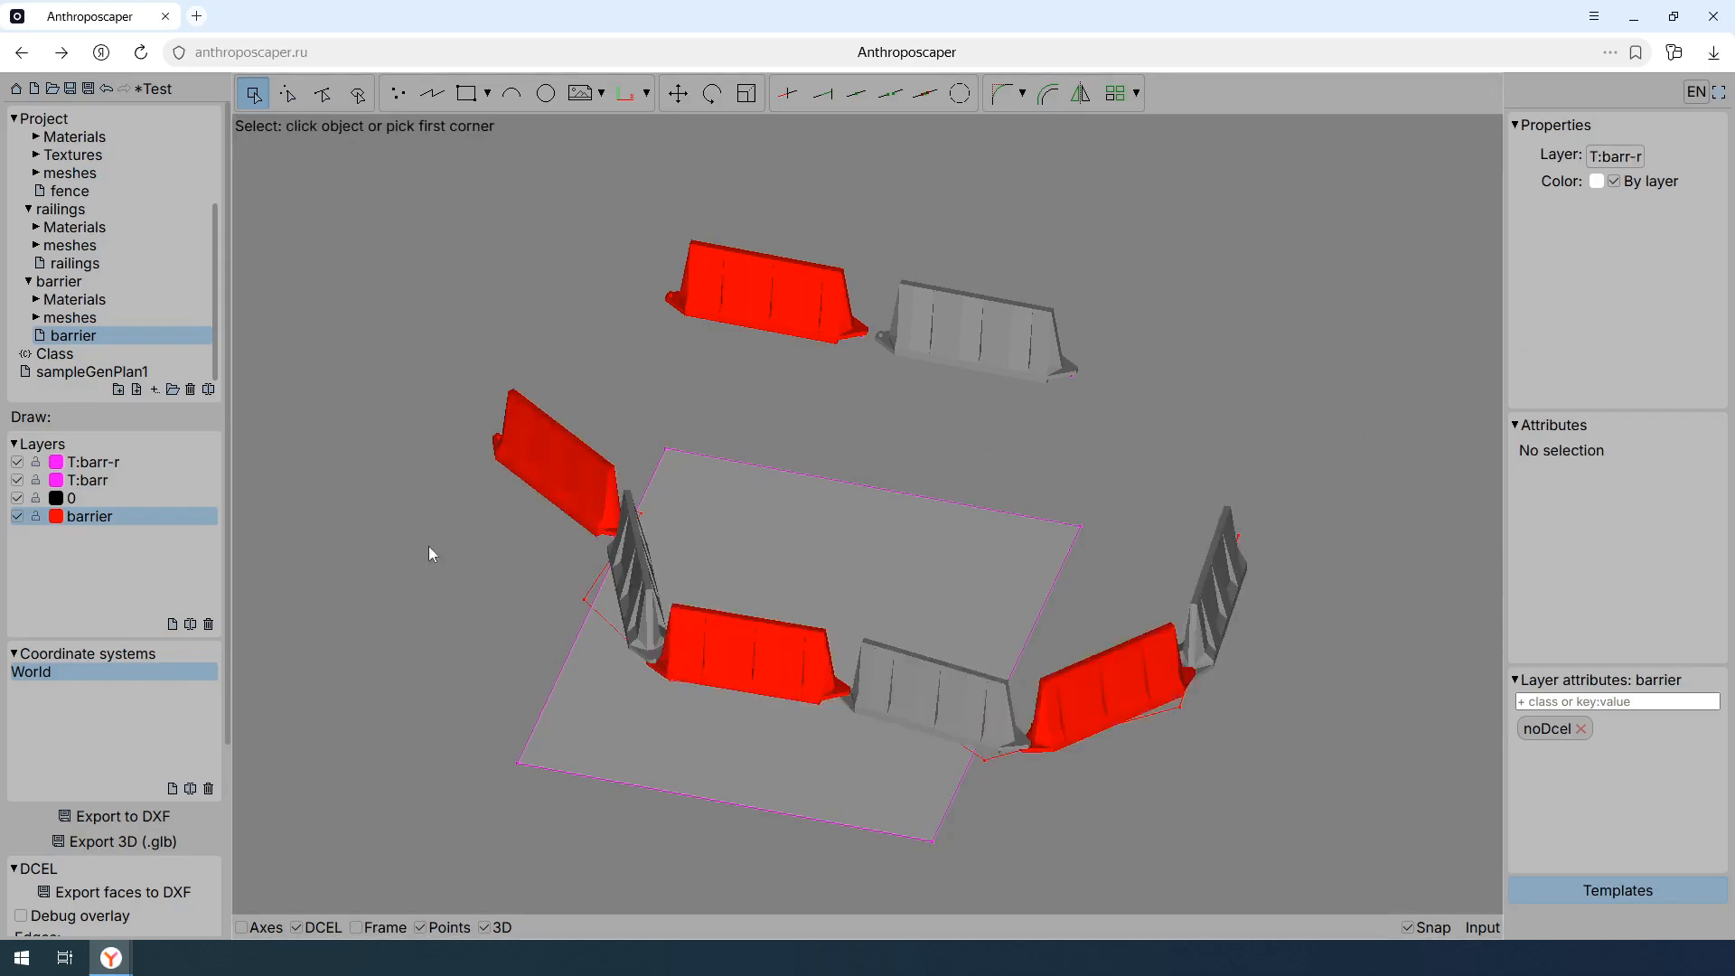
- Set the every attribute of the T:barr layer to 3
left_click(150, 482)
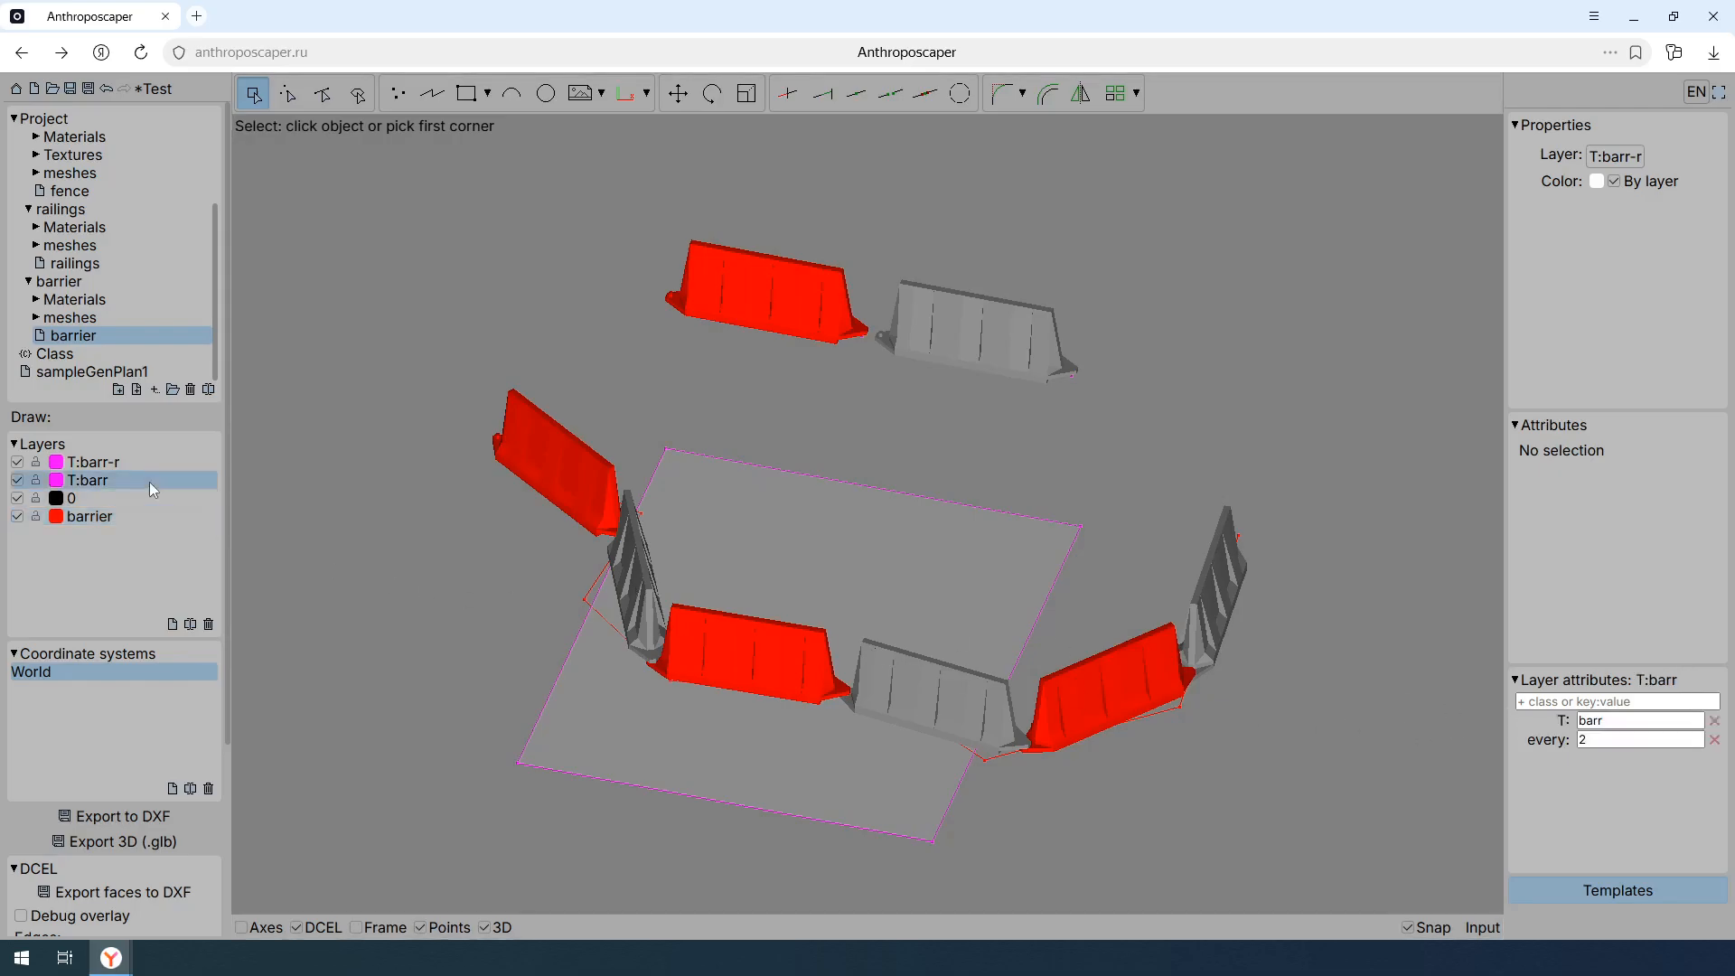
left_click_drag(1611, 740, 1520, 756)
type("3")
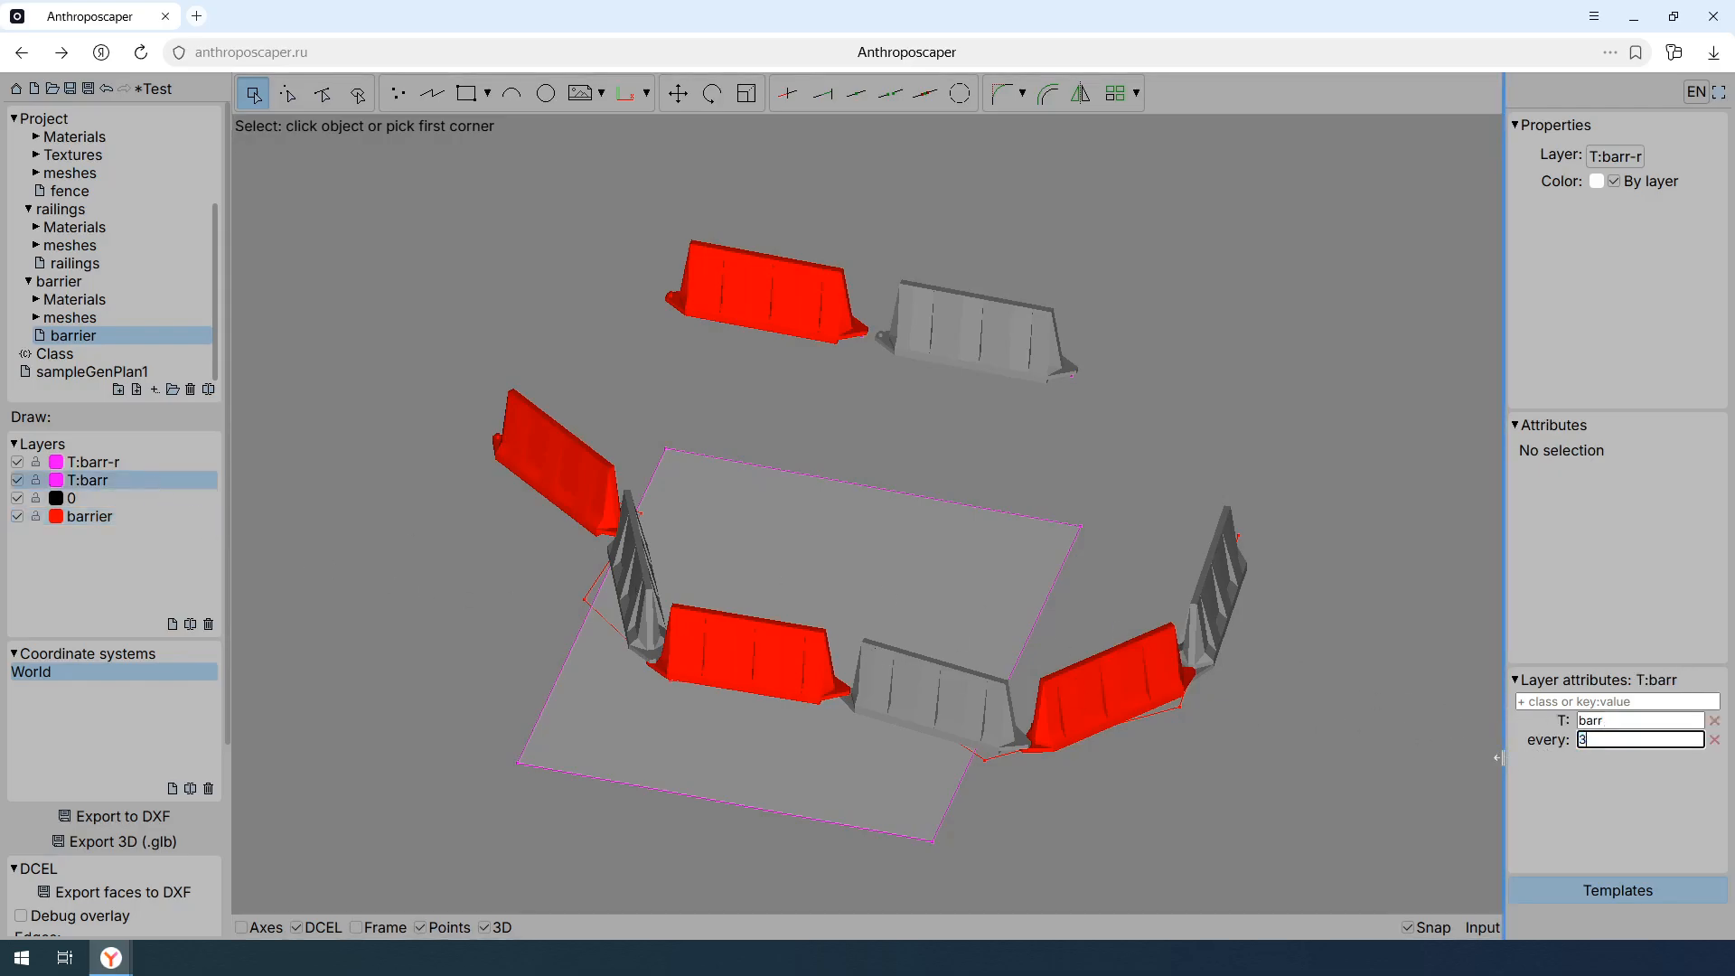
key("Return")
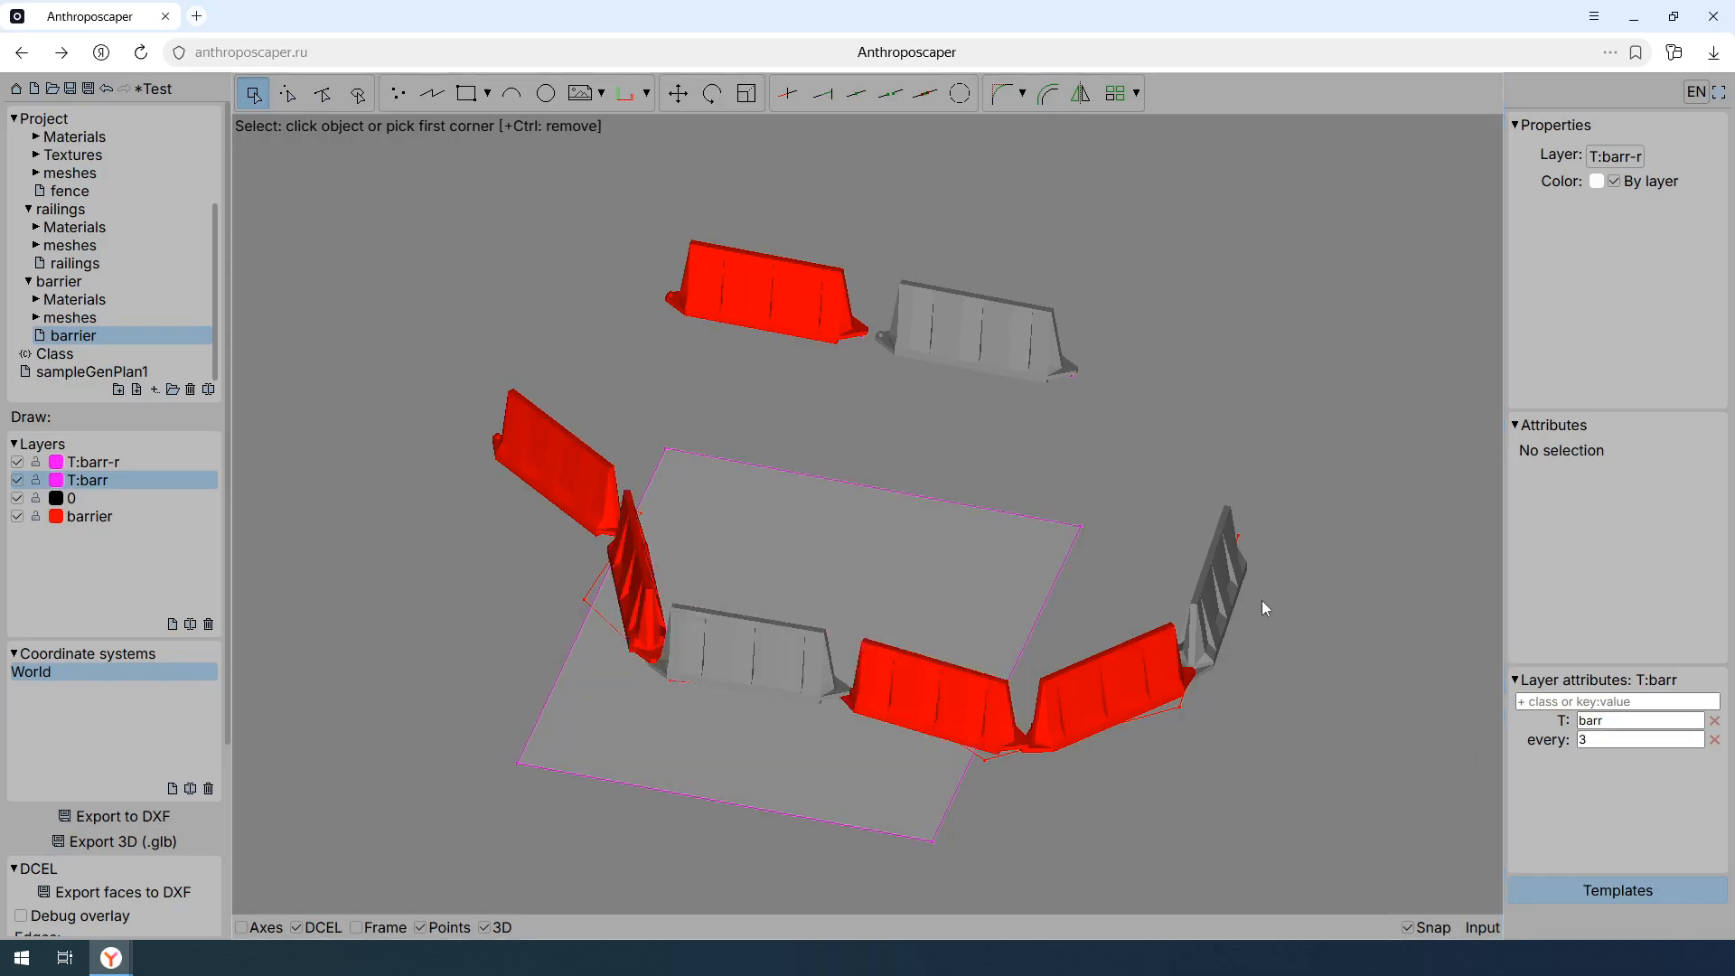
- Move the last point of the barrier polyline far outward to lengthen the row of barriers
scroll(1262, 600, "down", 2)
key("p")
left_click(1266, 601)
left_click(1137, 511)
key("m")
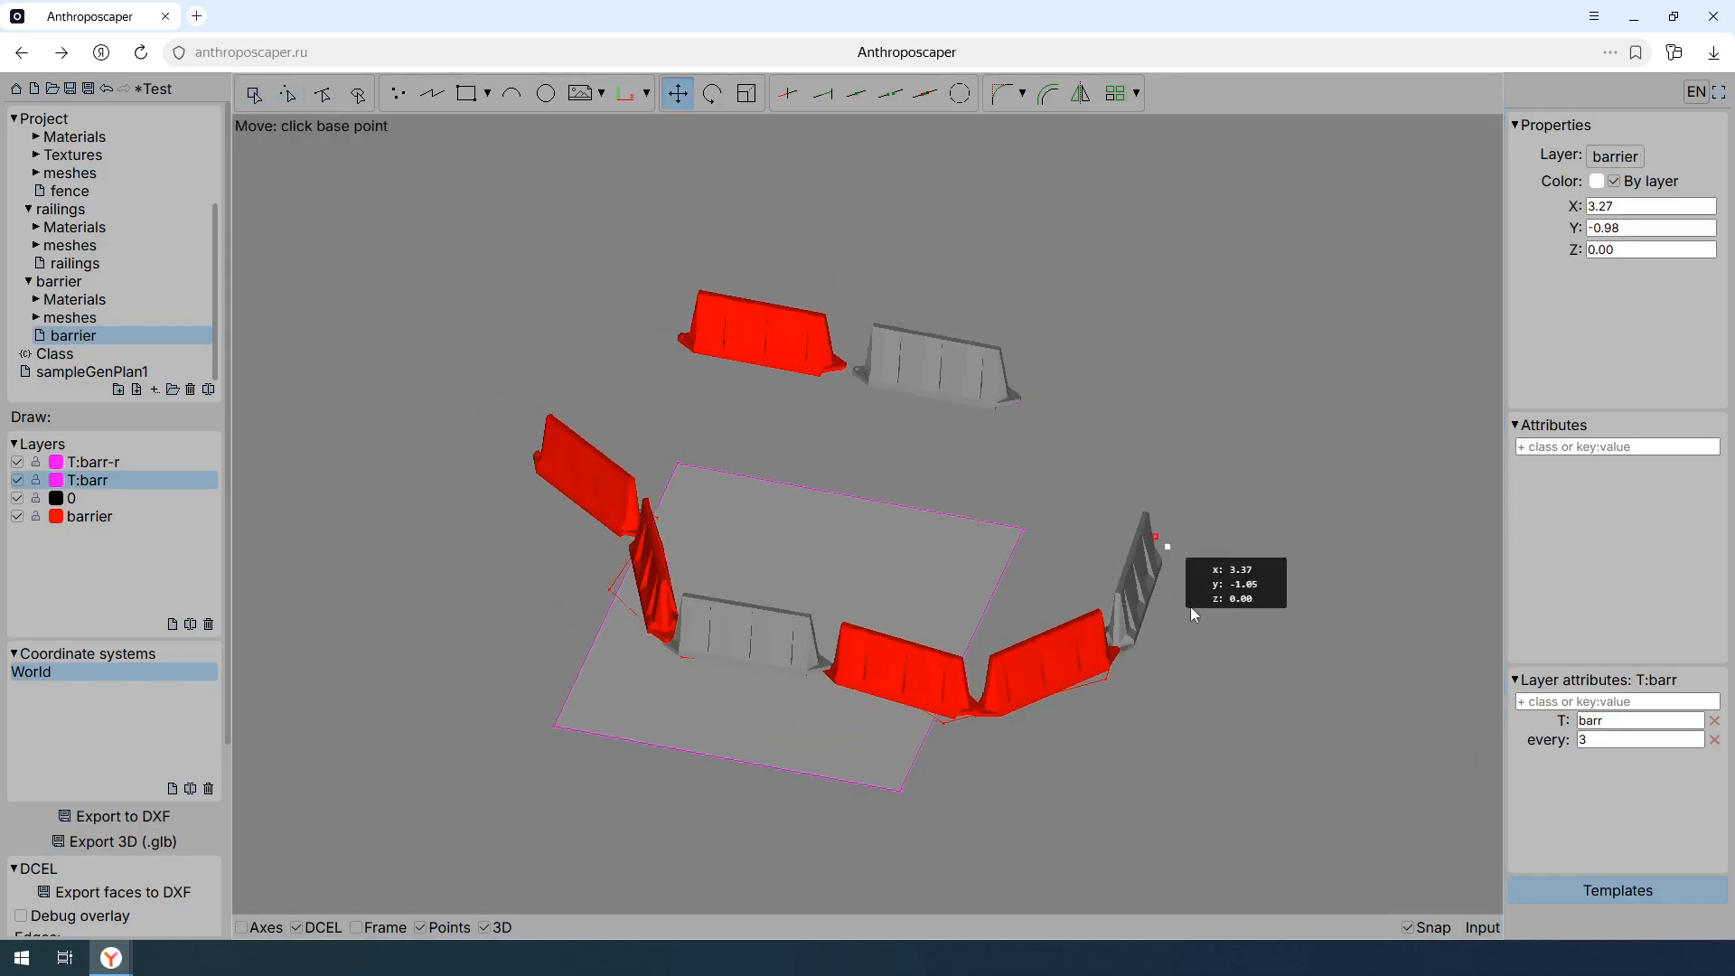
left_click(1196, 642)
left_click(1429, 545)
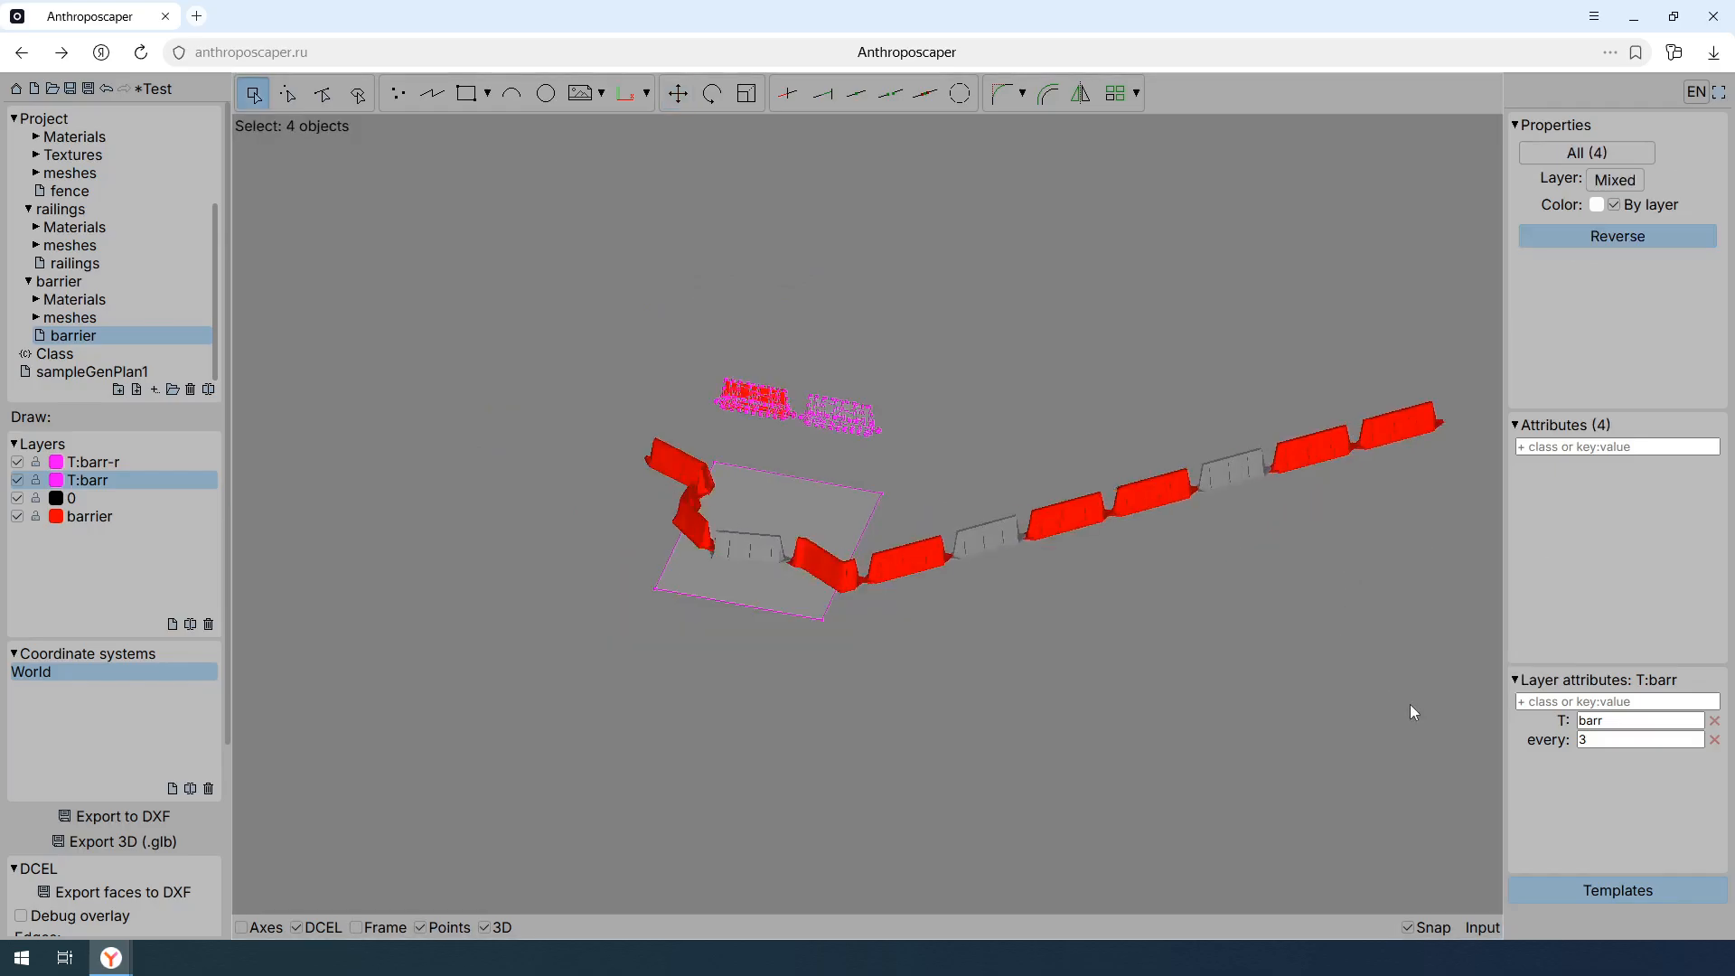
- Set the every attribute of the T:barr layer to 3m
left_click(1580, 741)
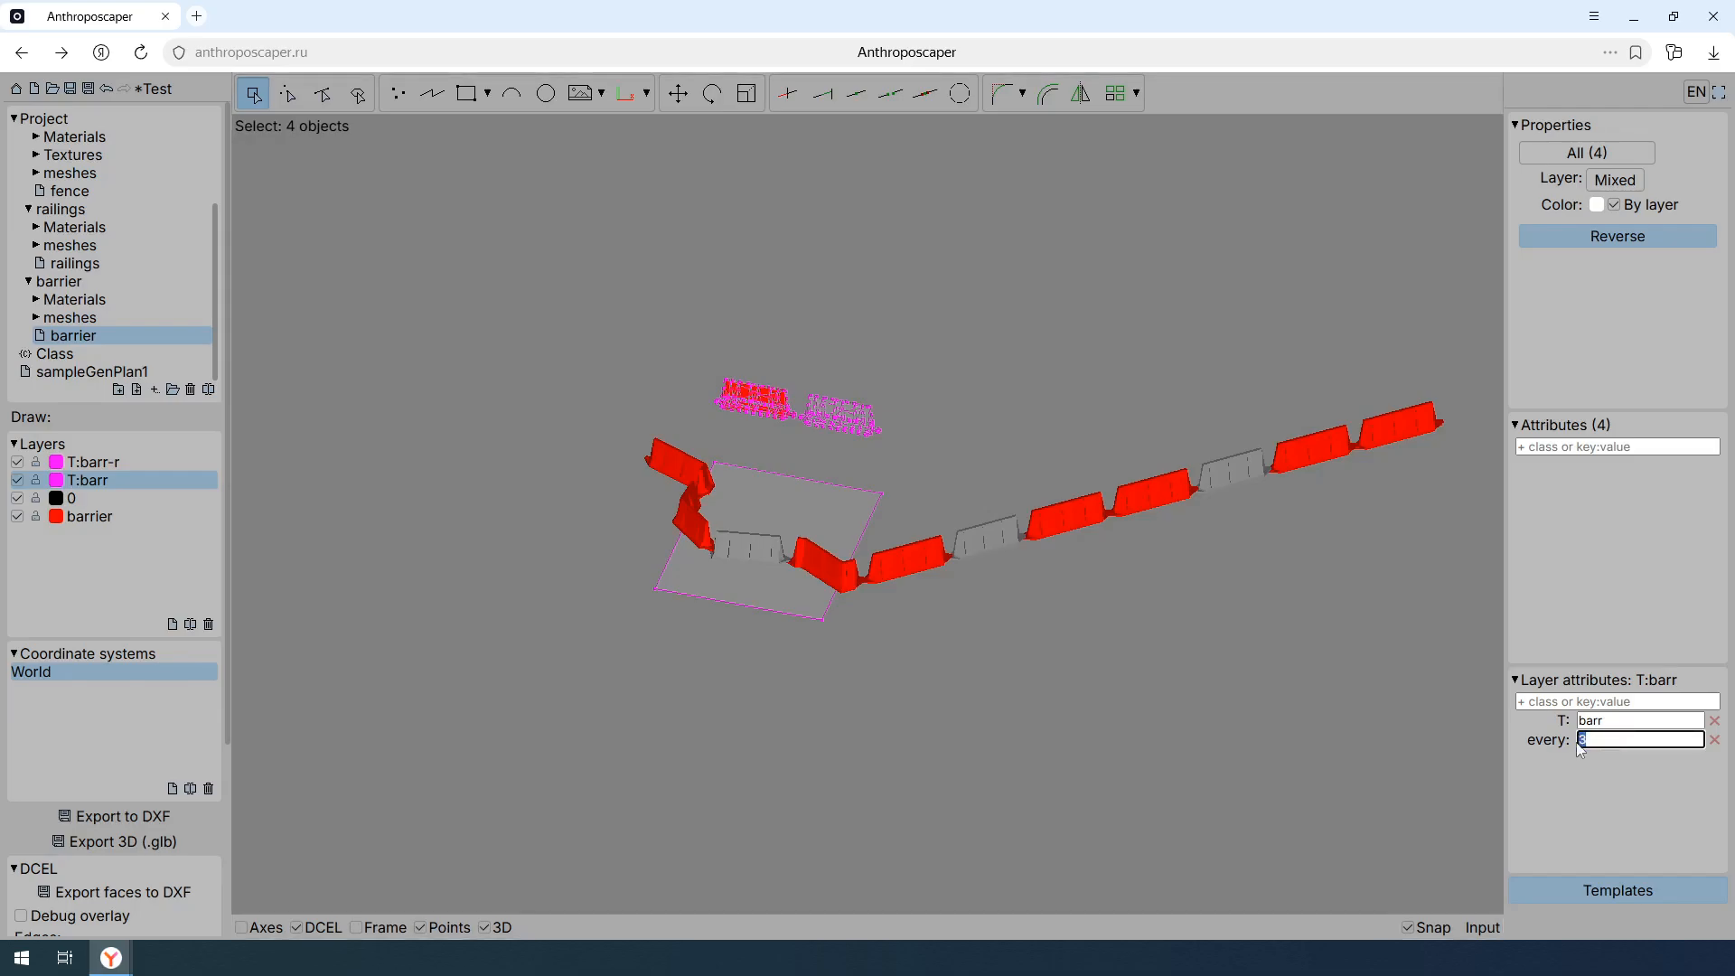
type("3m")
key("Return")
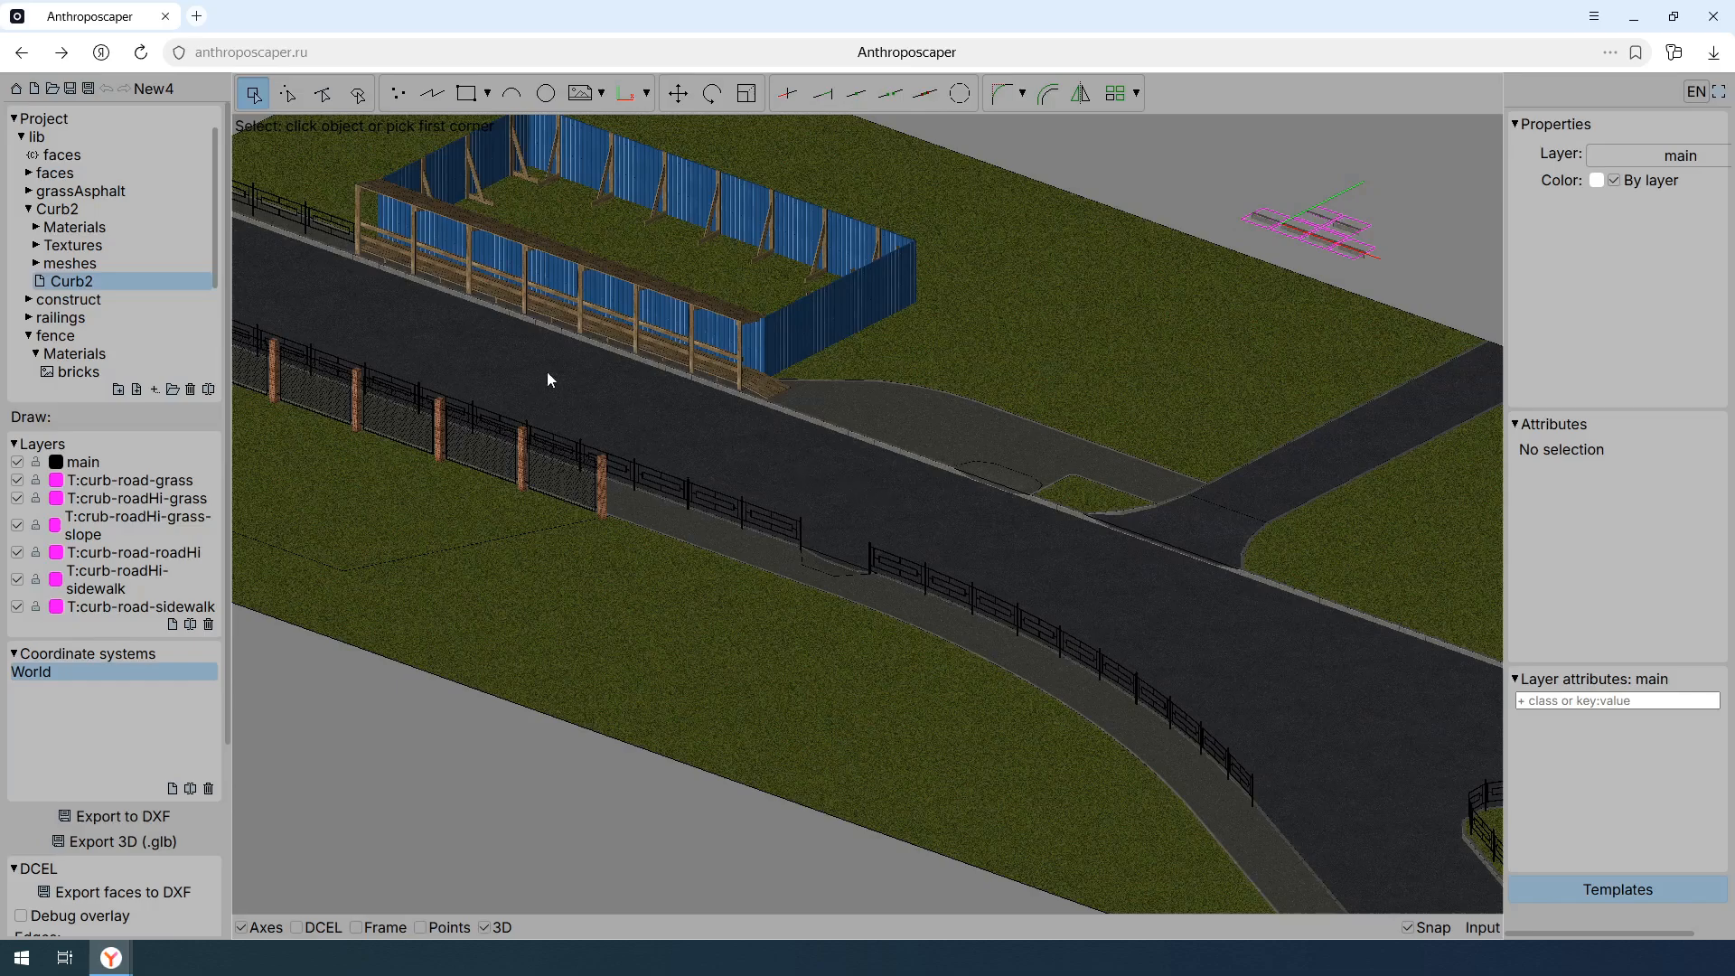
- Review the project saving options for IndexedDB and for Disk download, and close the dialog without saving
left_click(90, 87)
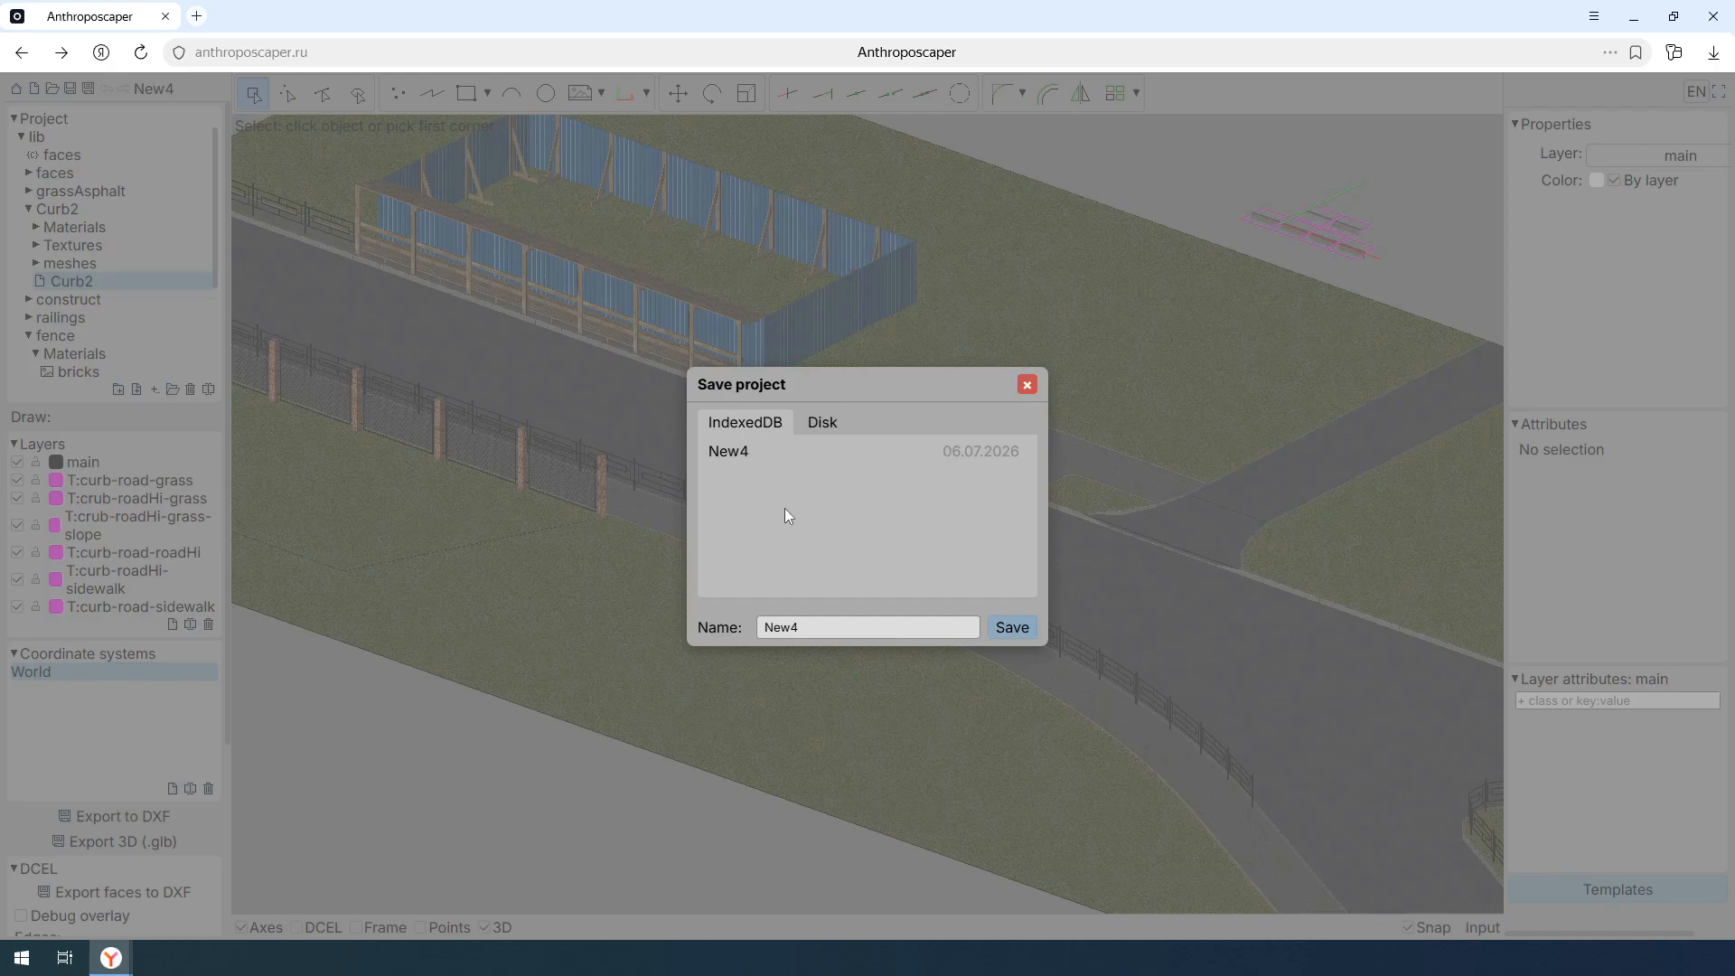
left_click(822, 423)
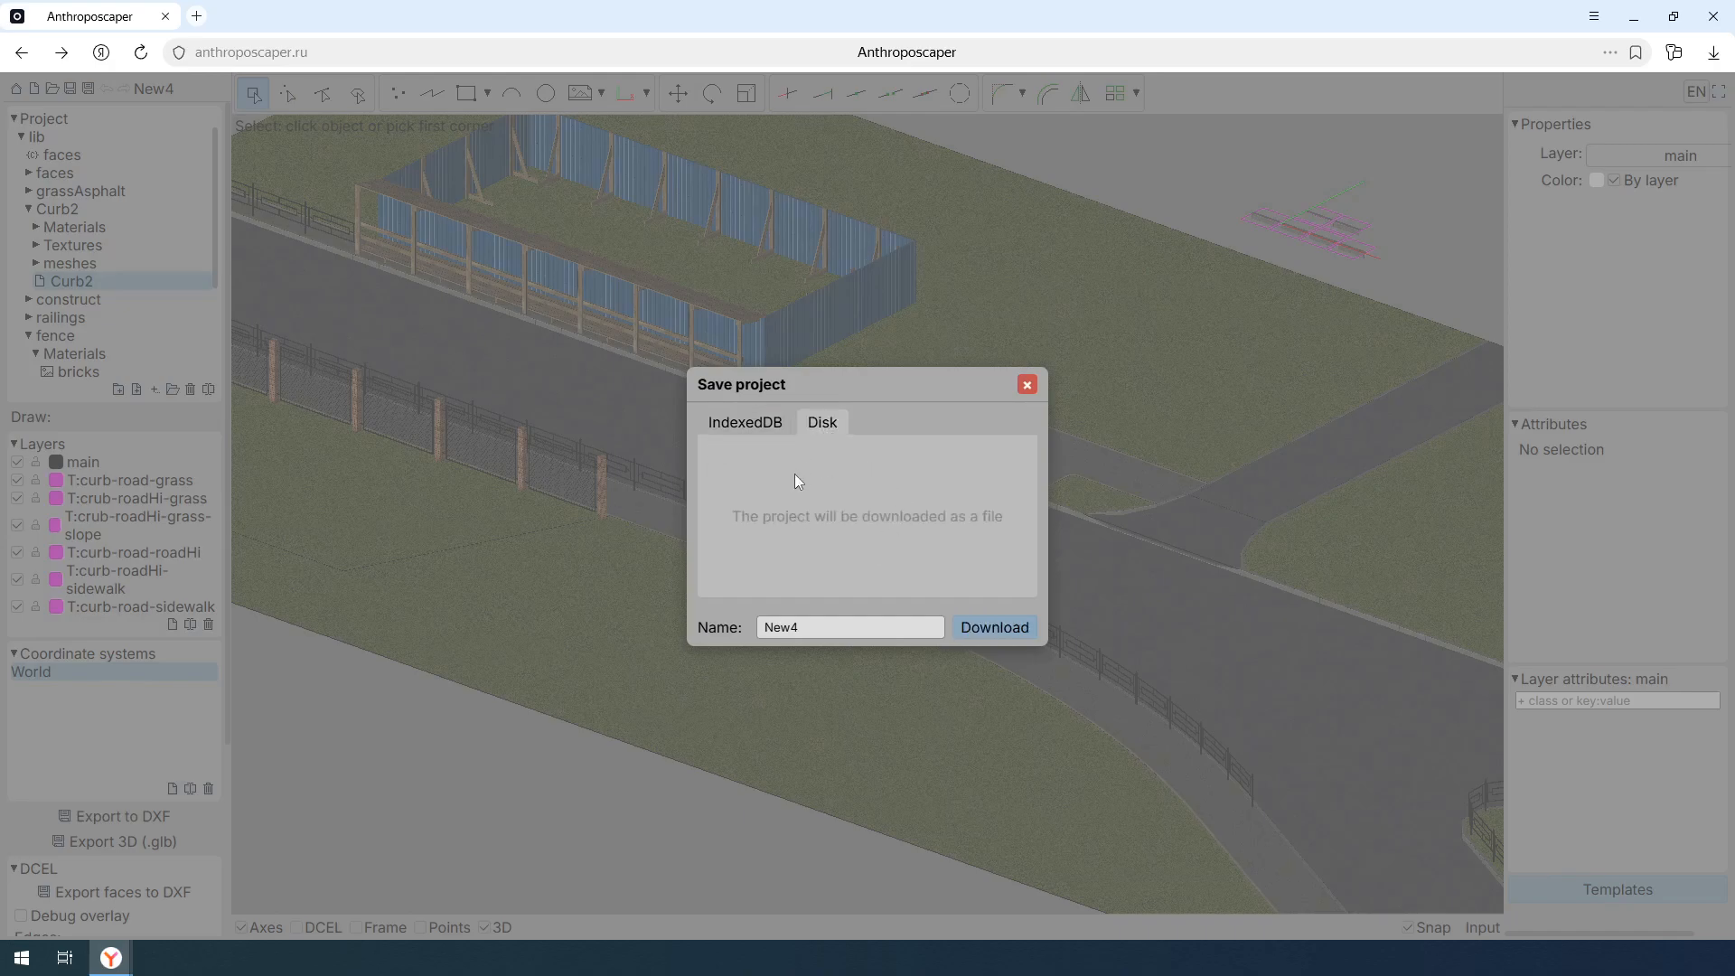
left_click(1026, 386)
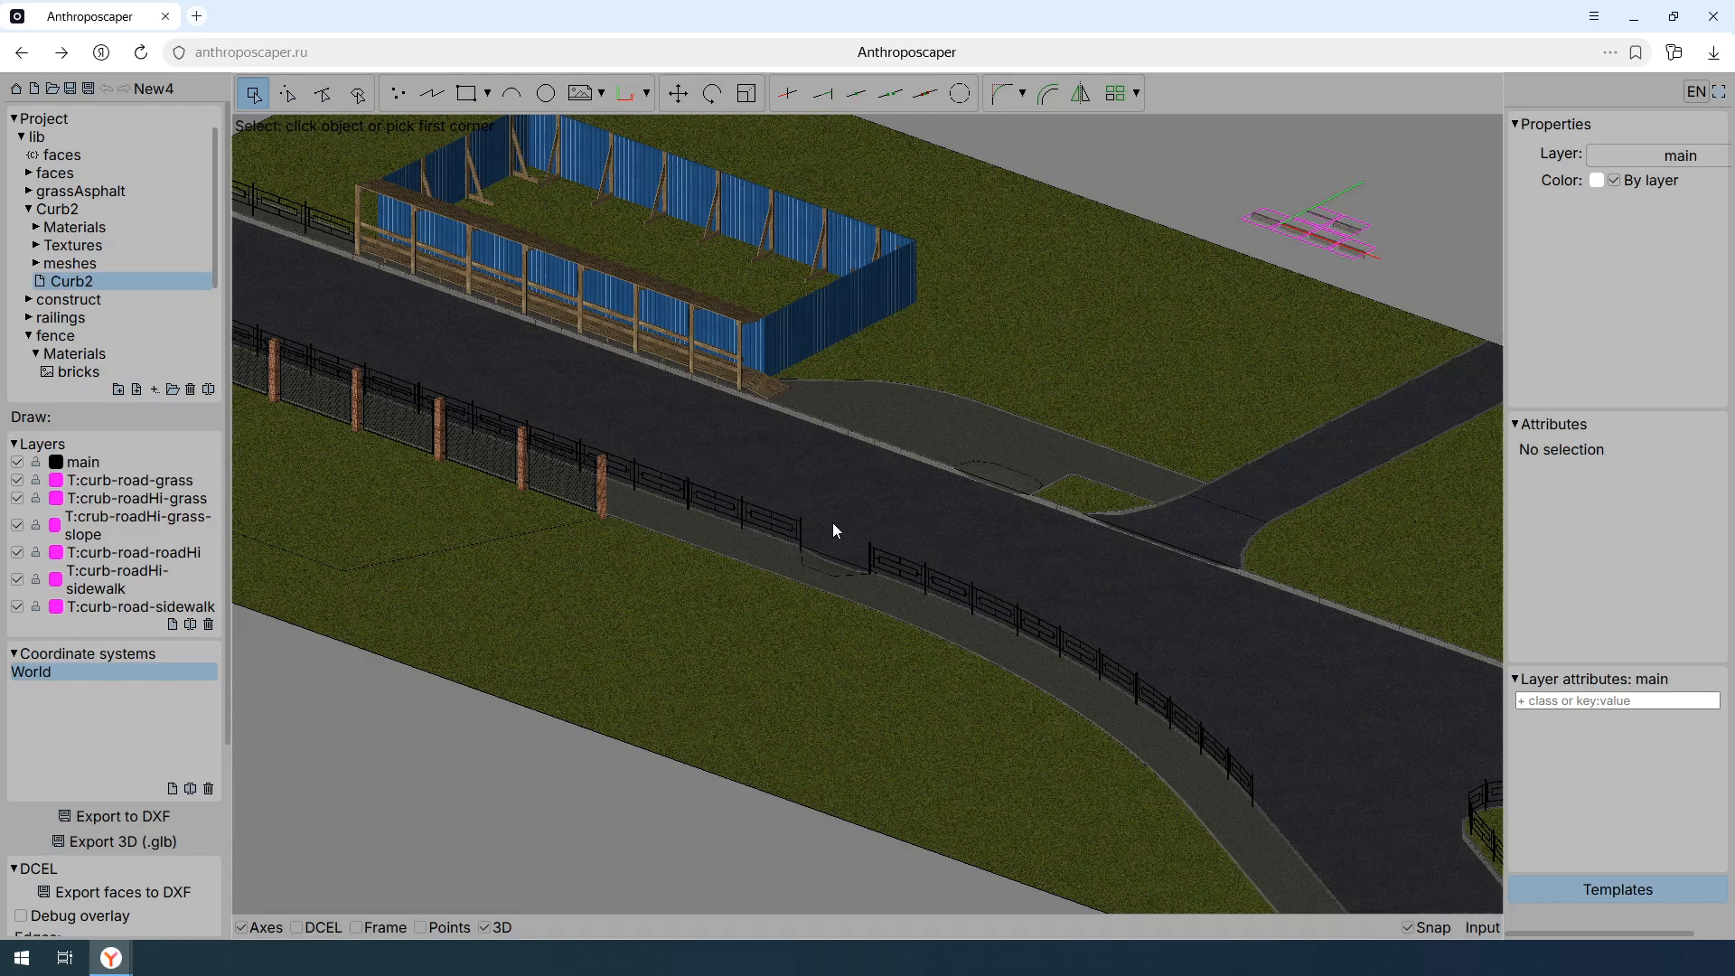
- View the scene from the top and the front, and inspect the road and fences in perspective
key("t")
key("f")
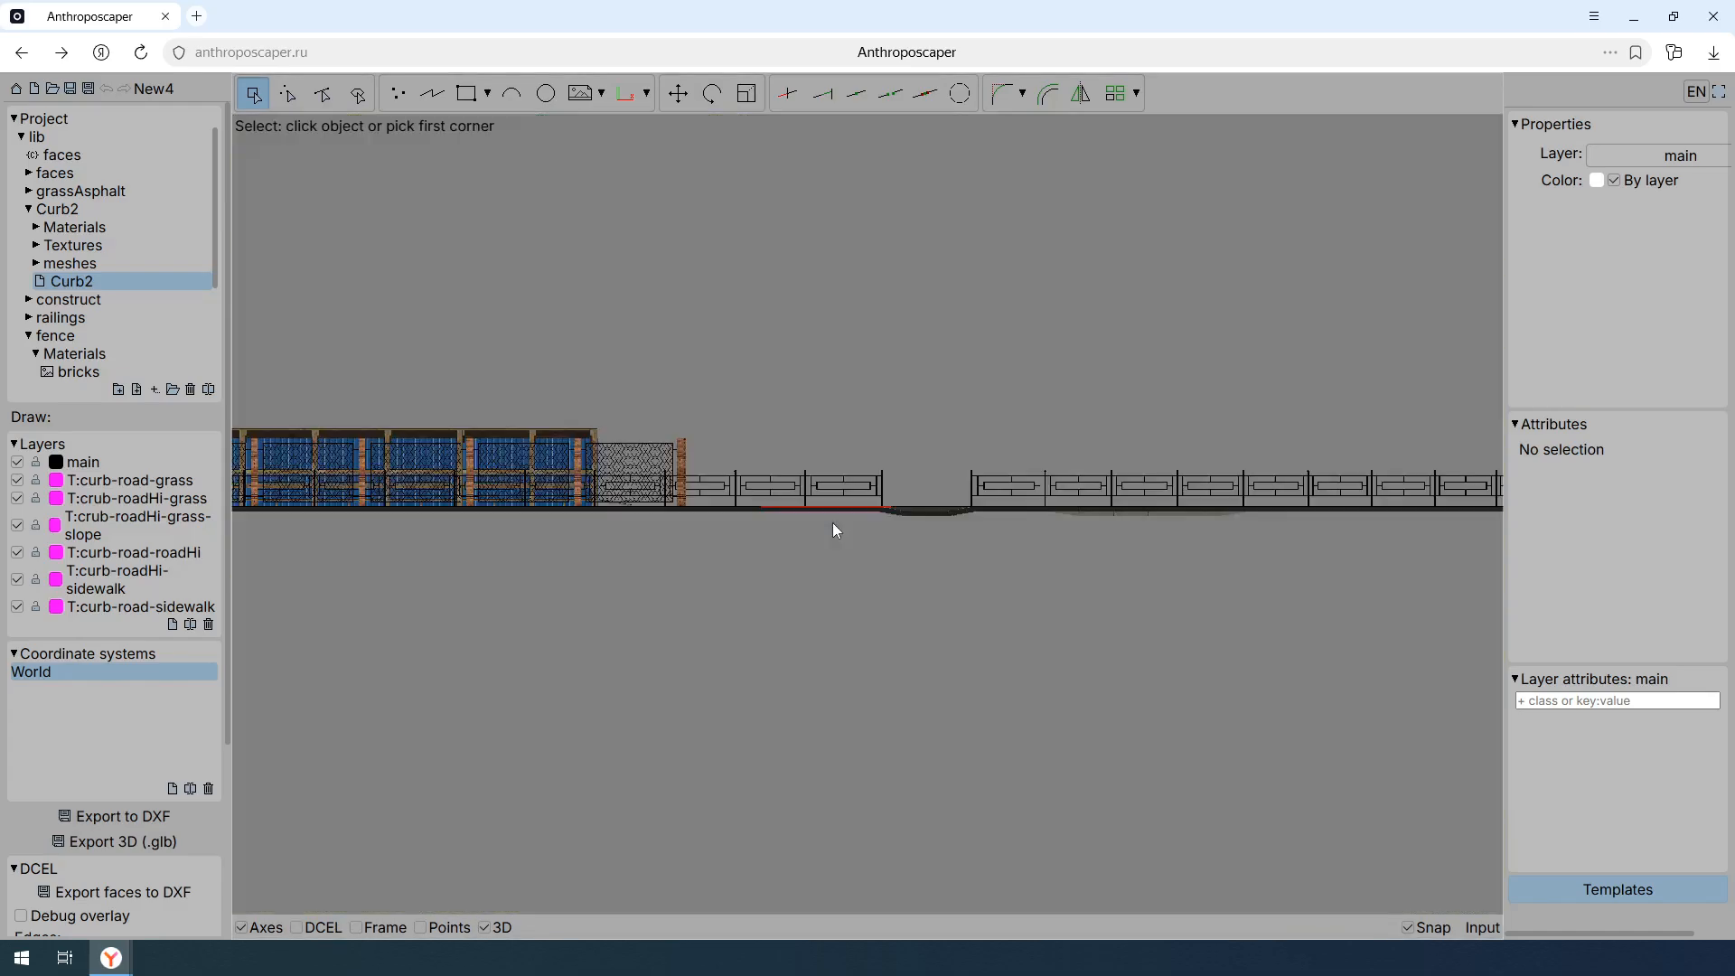
key("r")
middle_click_drag(939, 518, 1099, 594)
scroll(1125, 598, "down", 3)
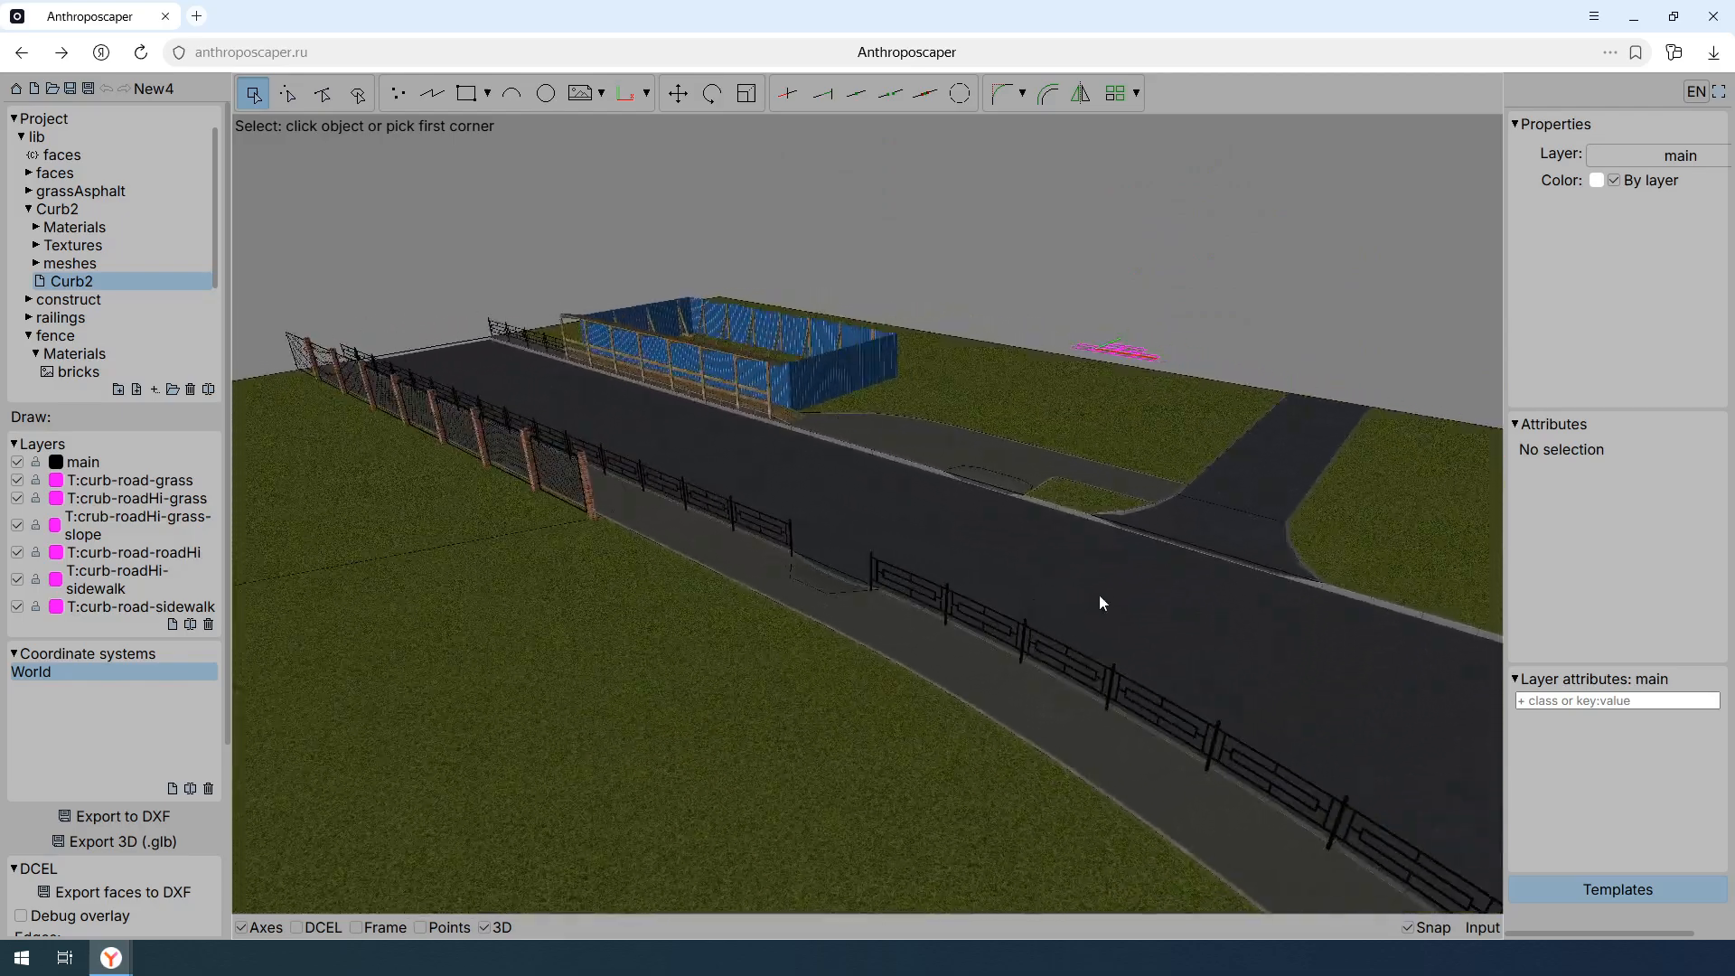
scroll(1099, 595, "up", 3)
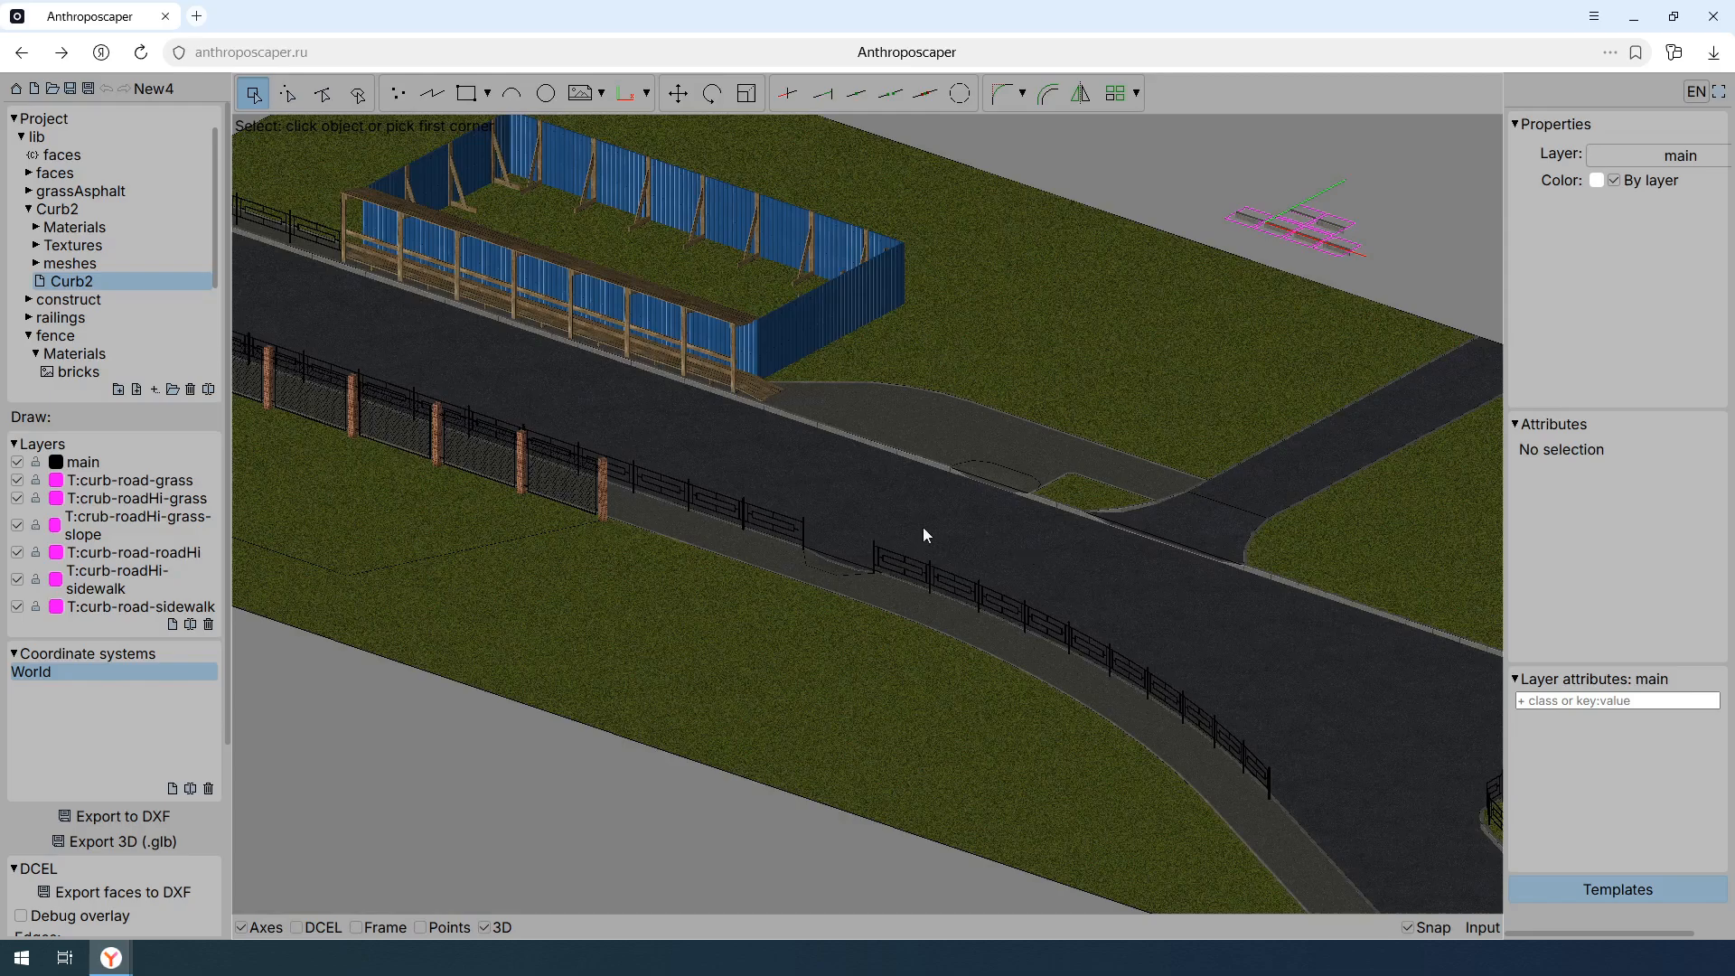
- Leave the editor for the site's documentation and look up the keyboard shortcuts reference
left_click(15, 87)
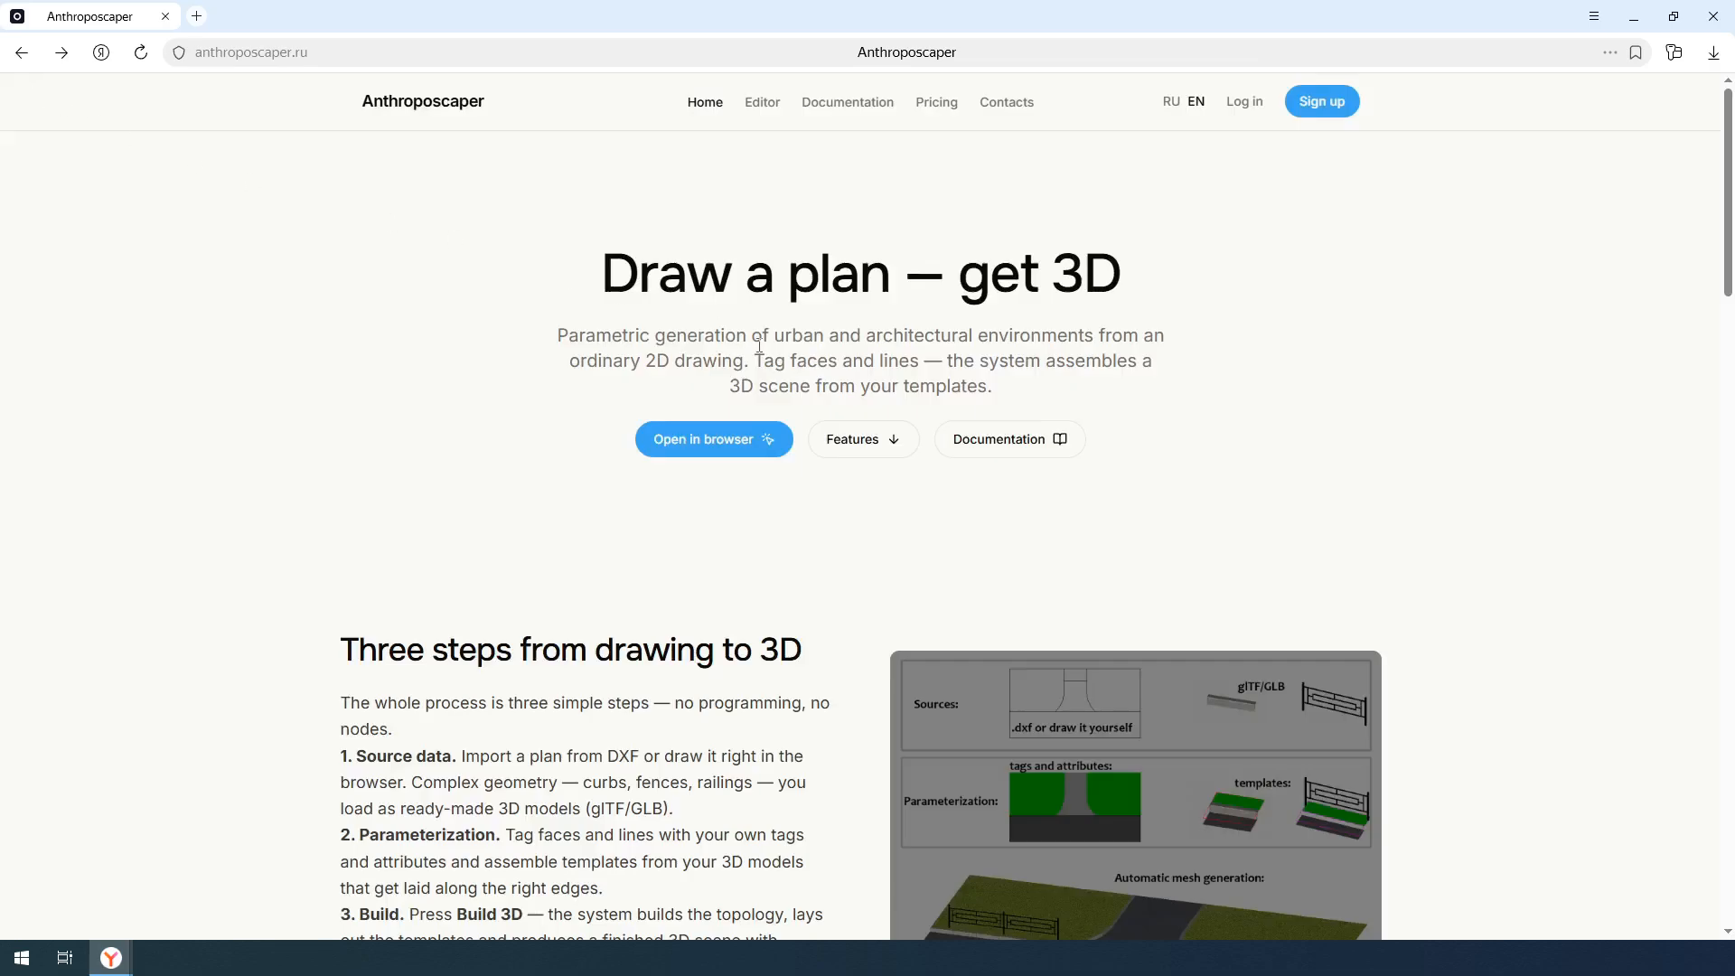
left_click(837, 106)
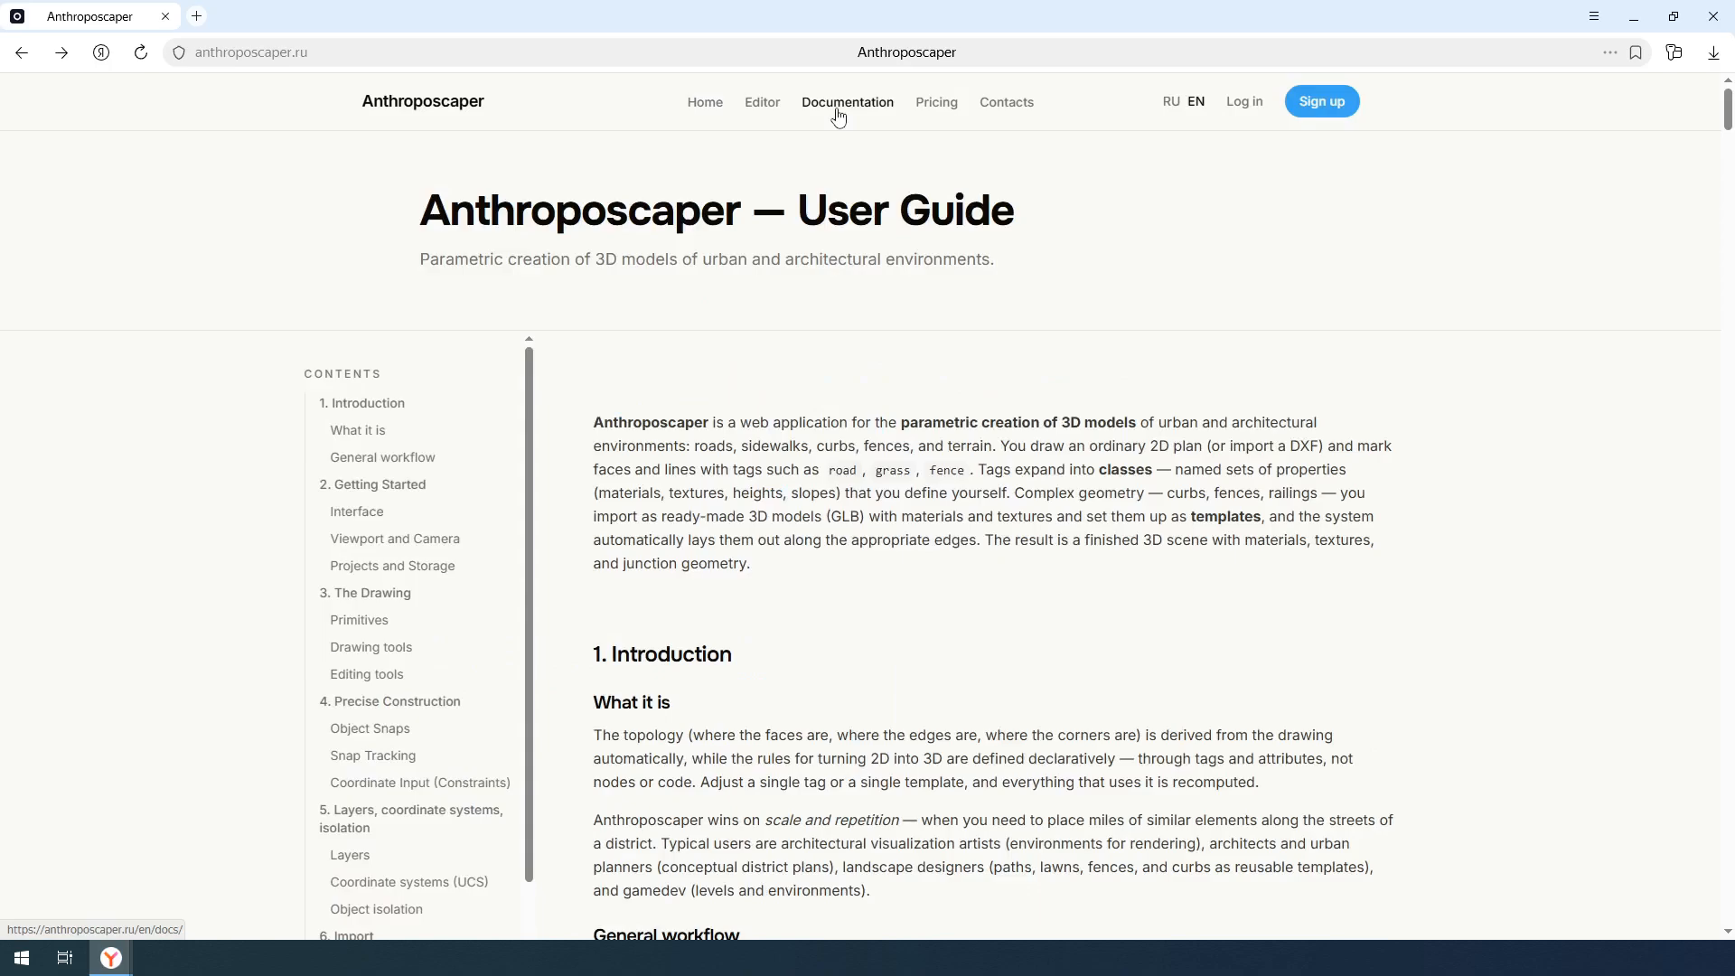
scroll(421, 504, "down", 10)
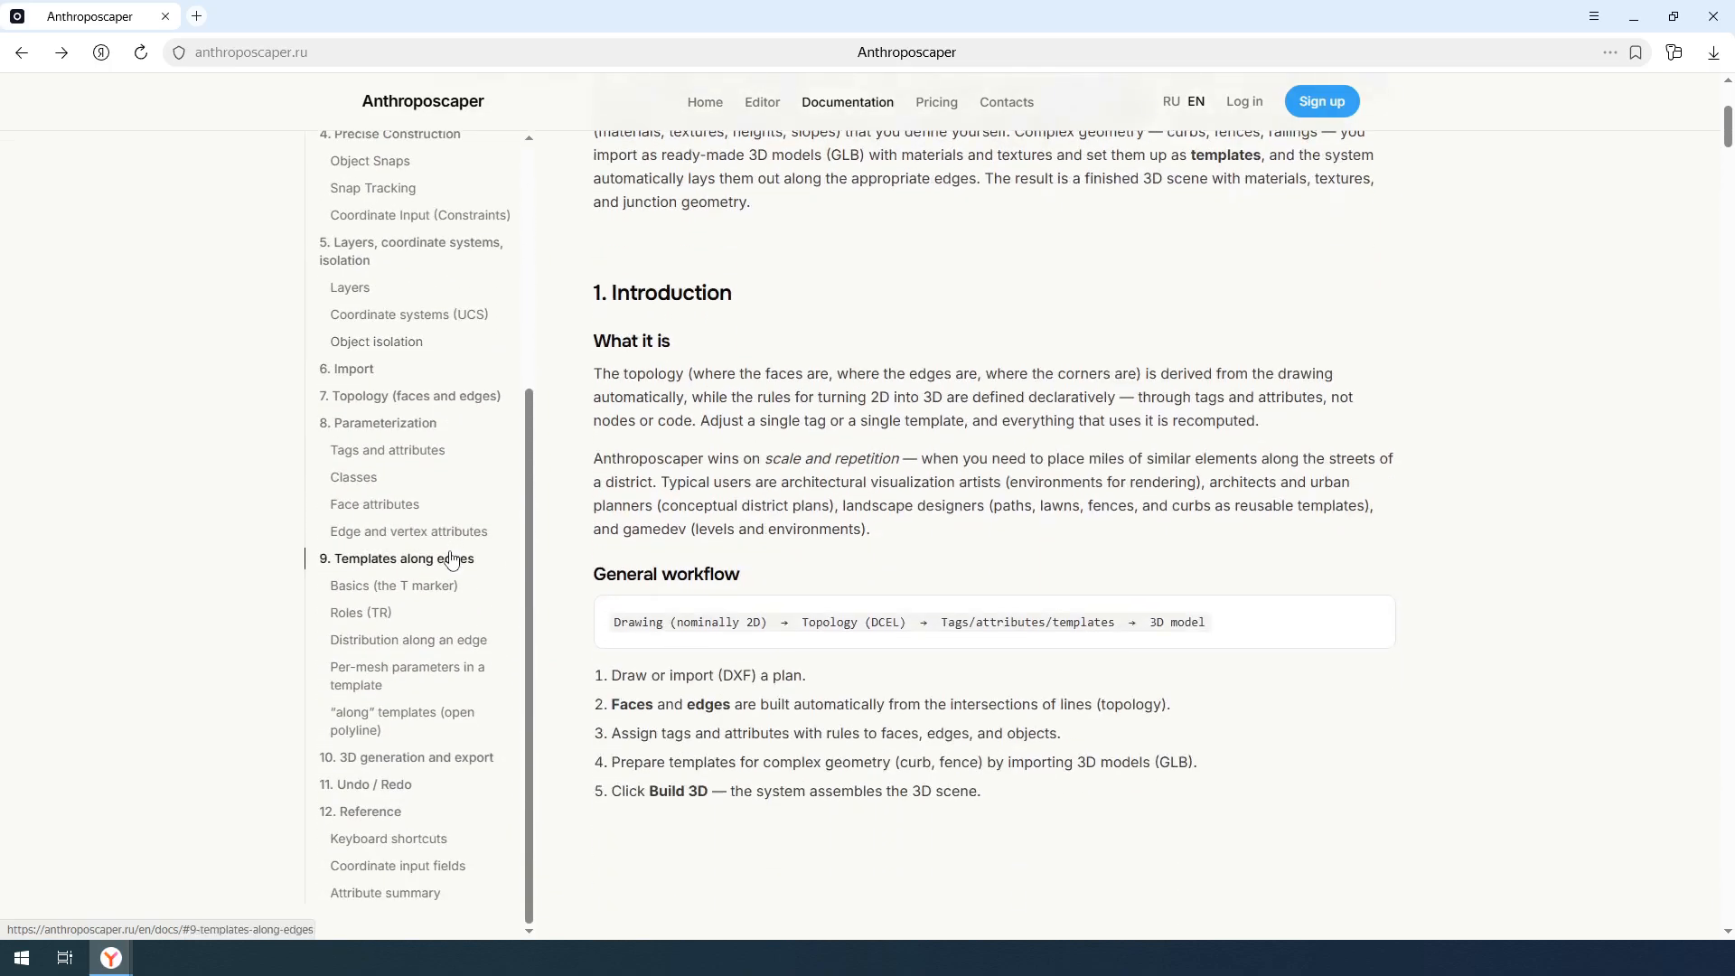
left_click(395, 837)
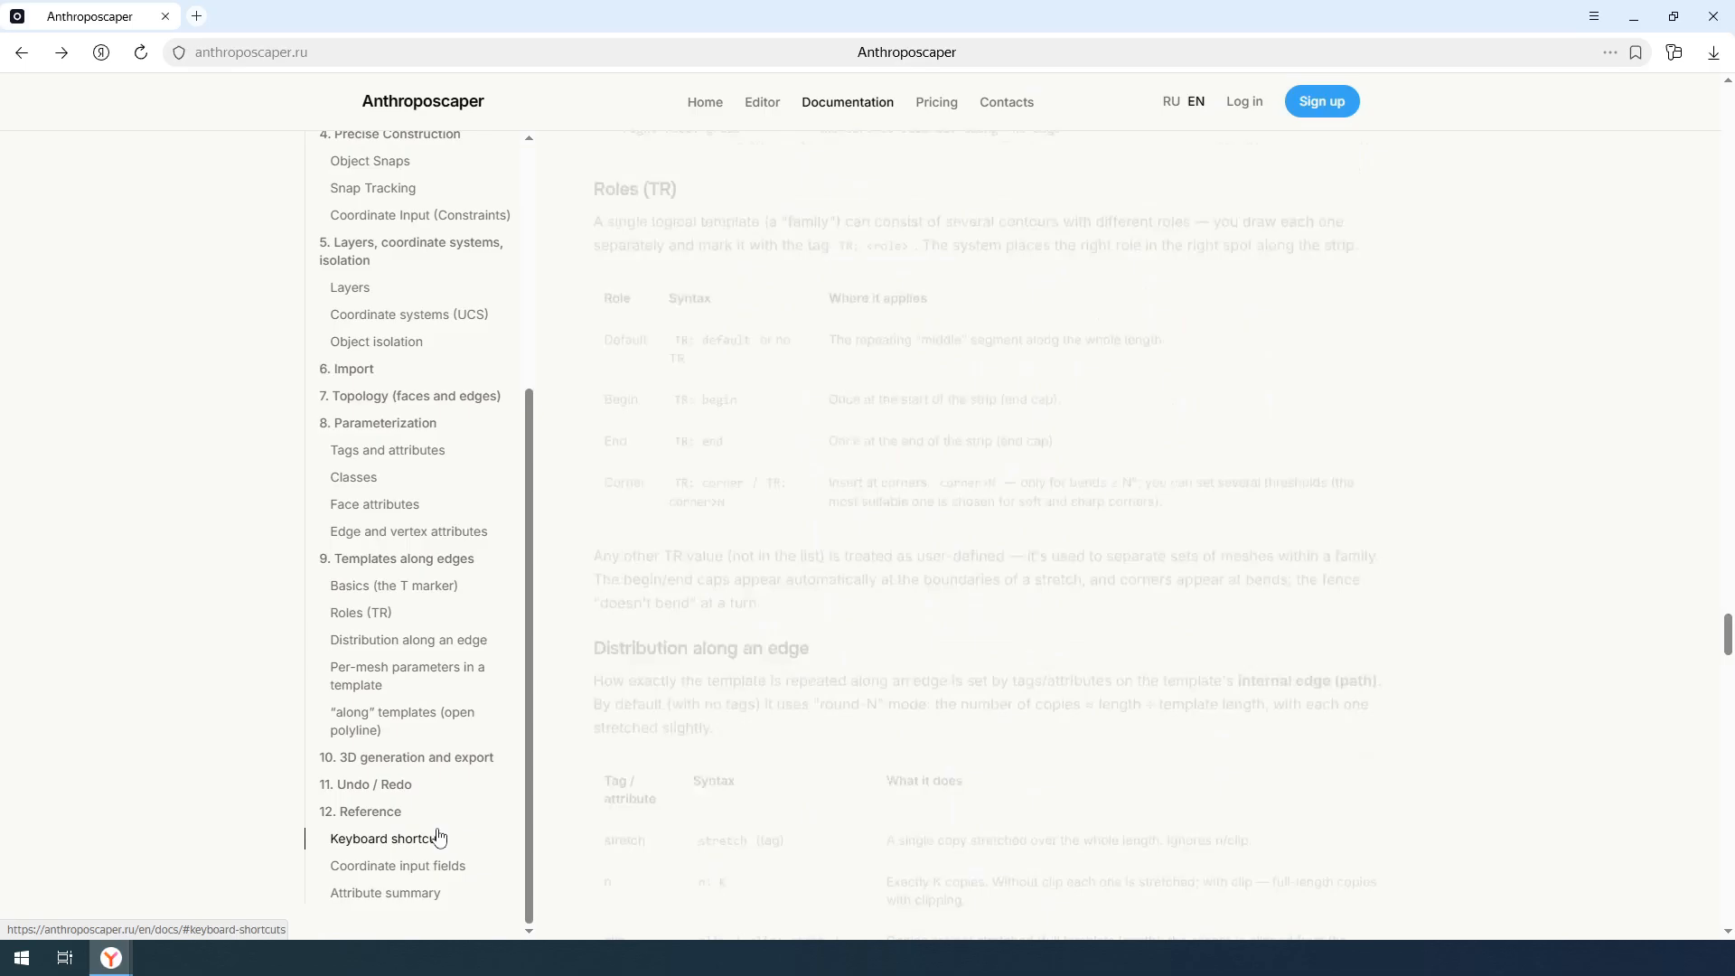
scroll(623, 224, "up", 1)
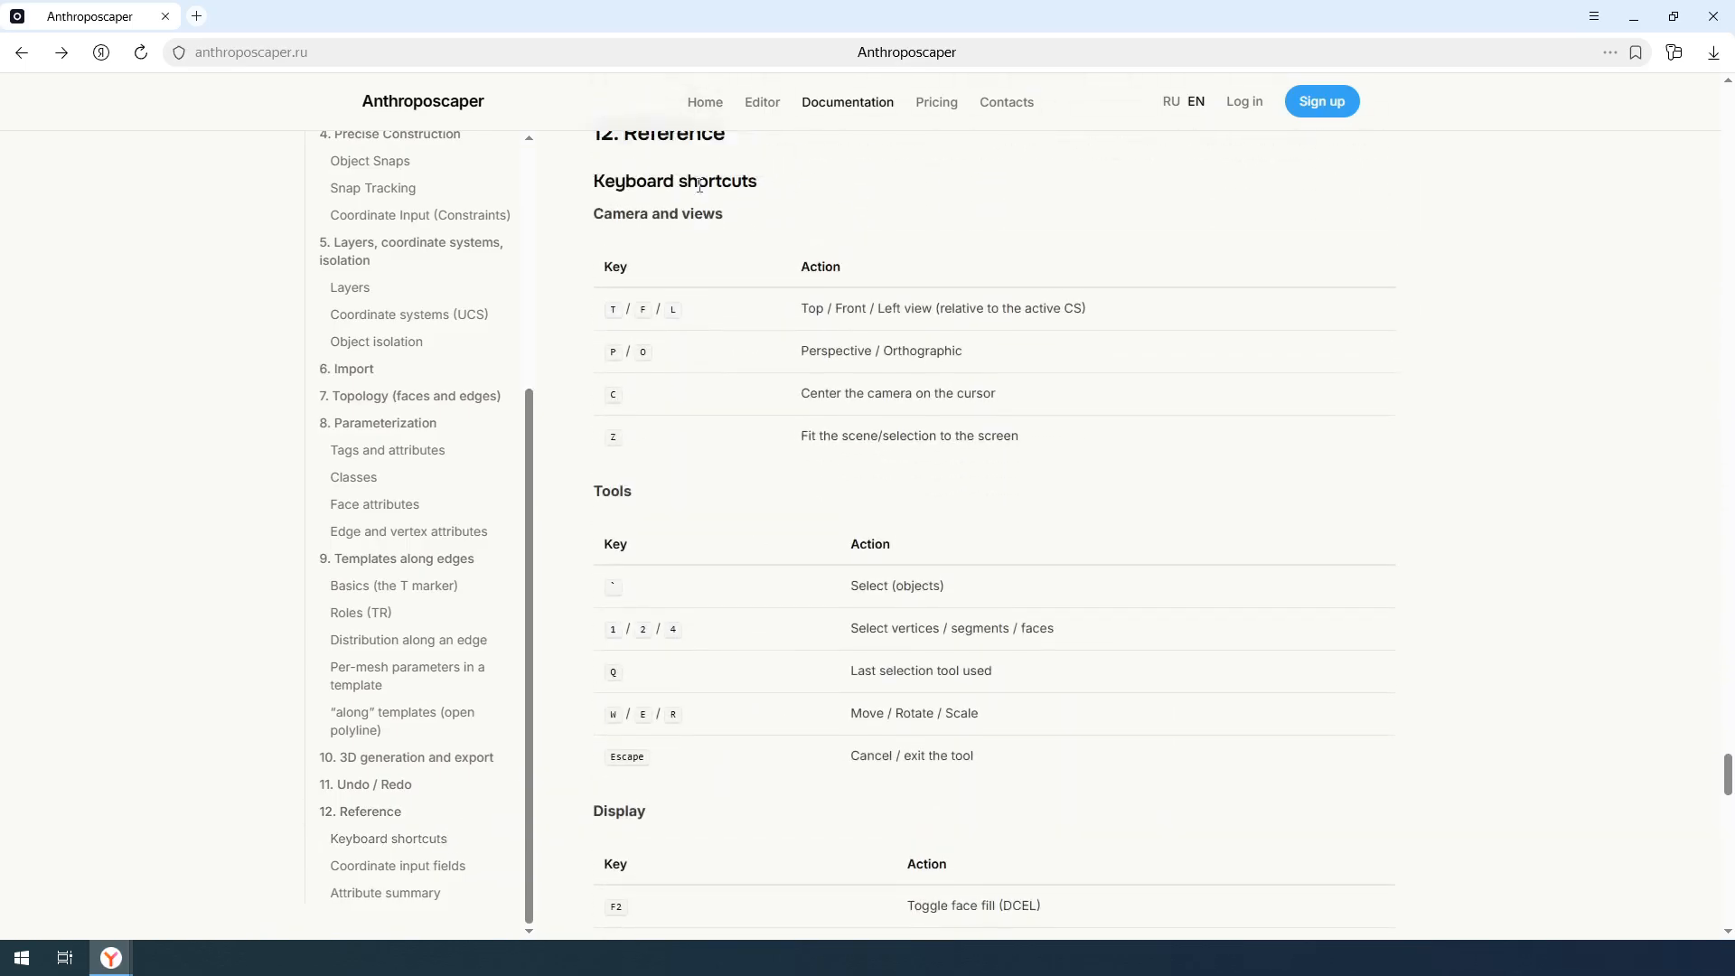
triple_click(622, 226)
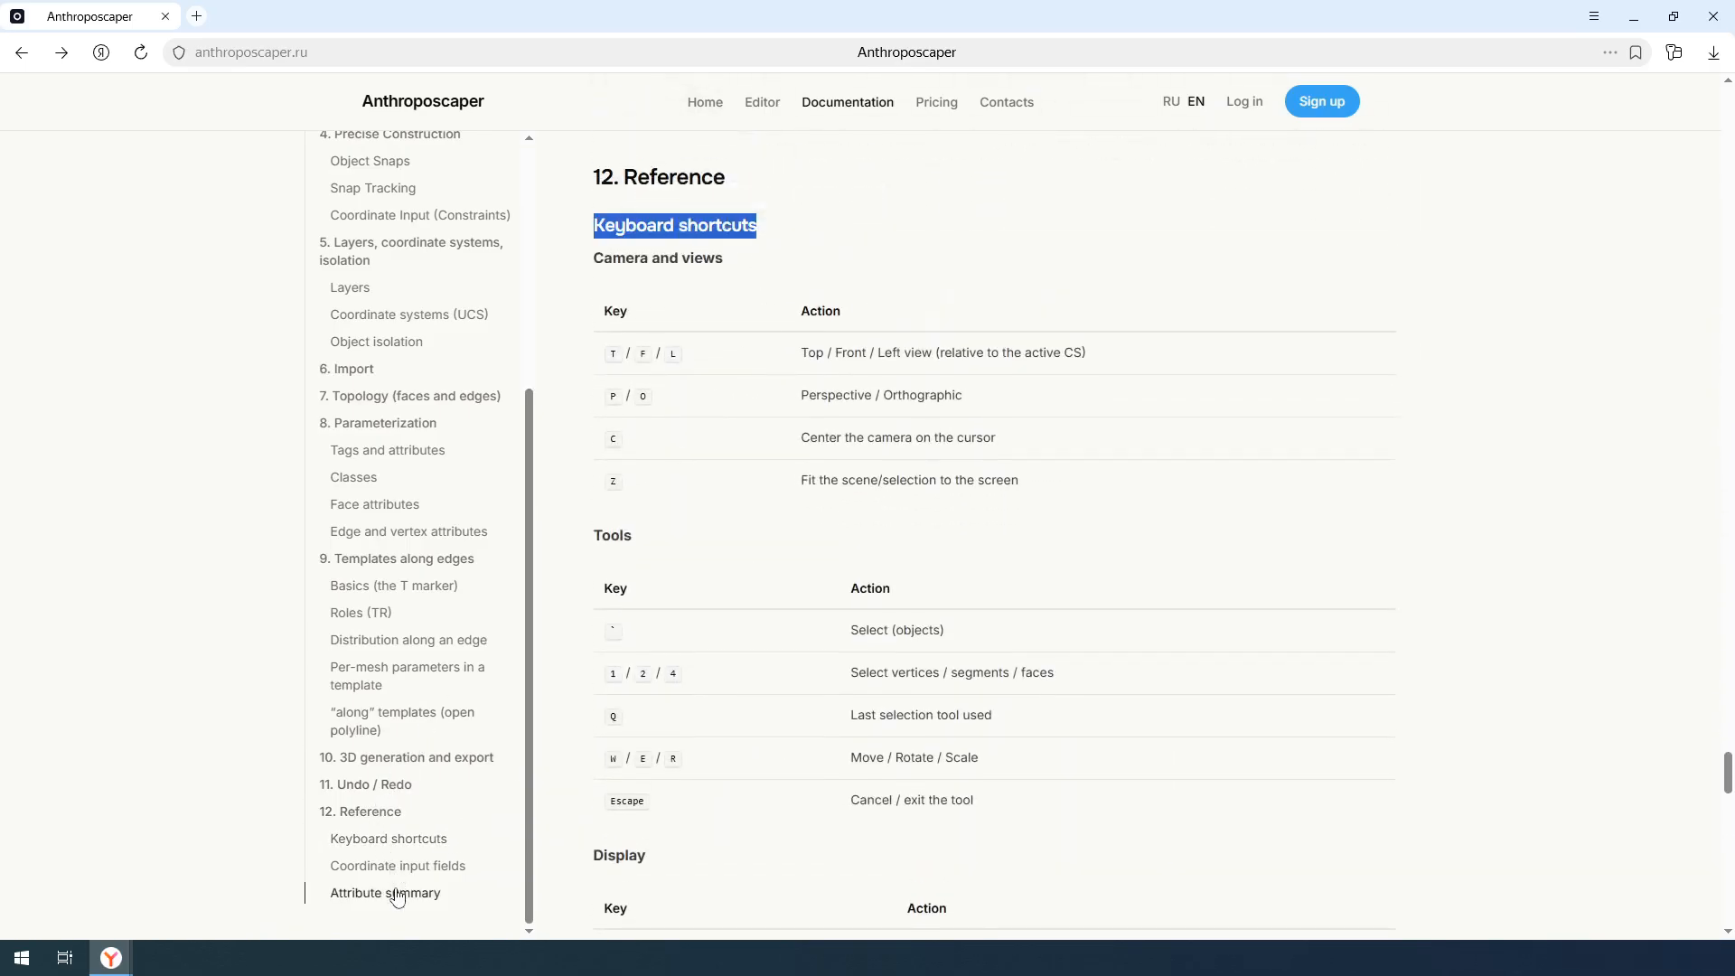
- Look up the attribute summary in the documentation, covering the face parametrization and template attributes
left_click(512, 853)
triple_click(637, 160)
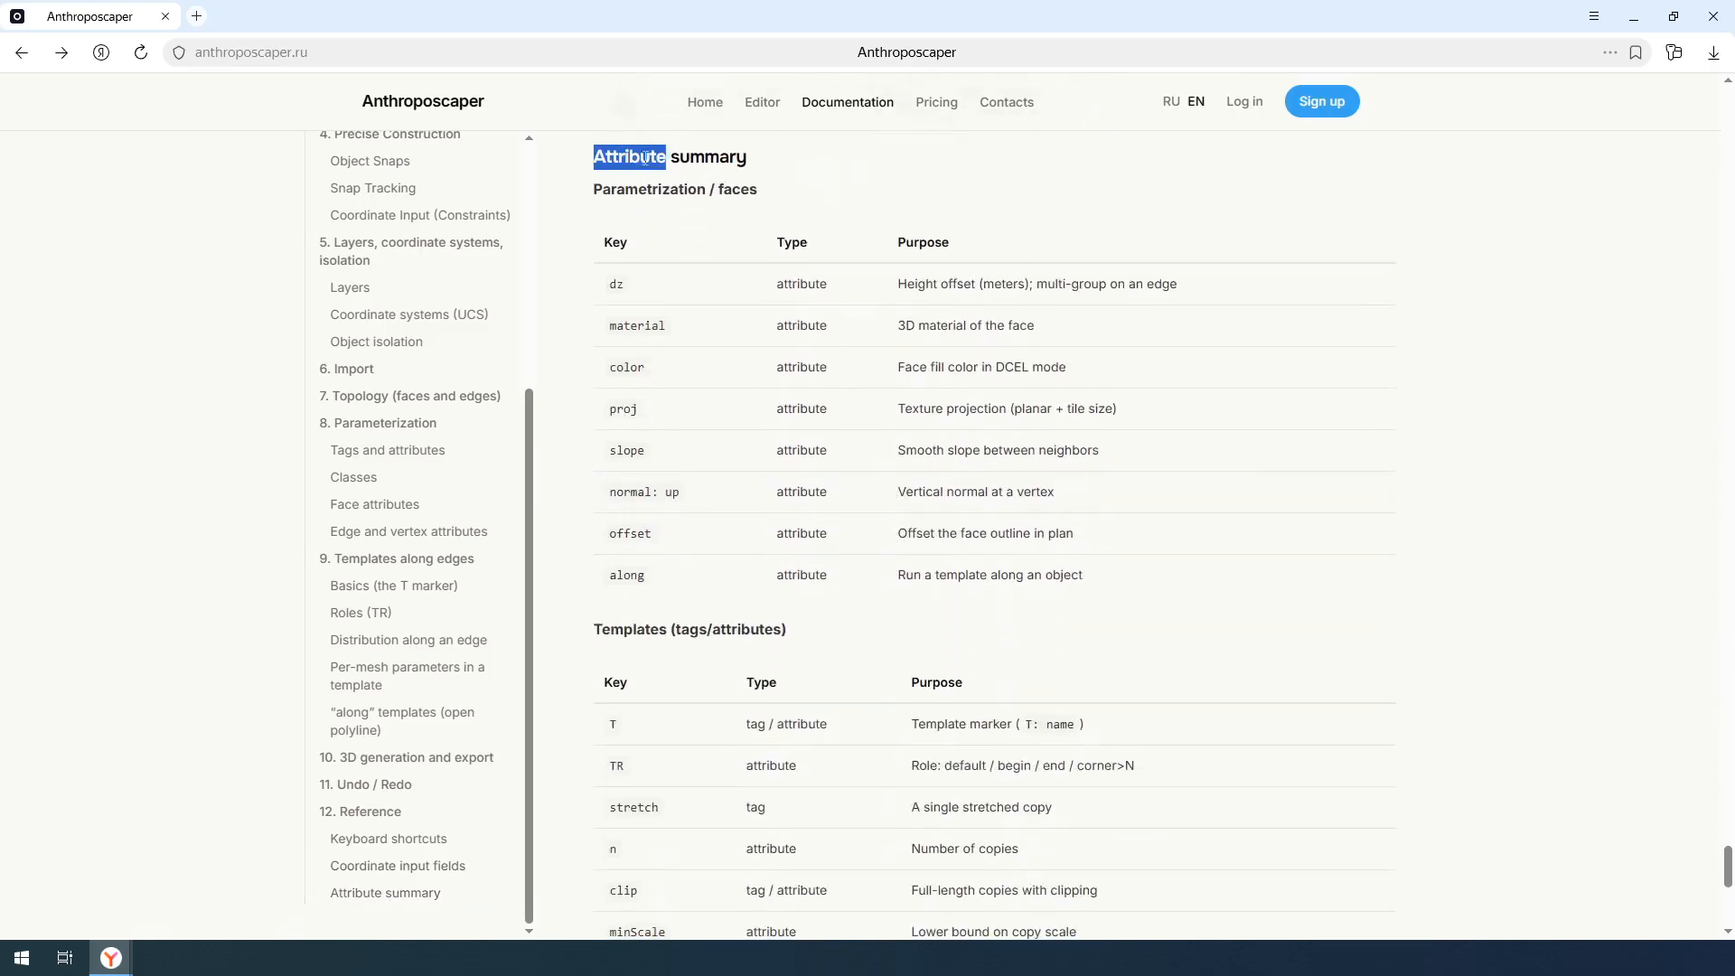
scroll(673, 287, "down", 6)
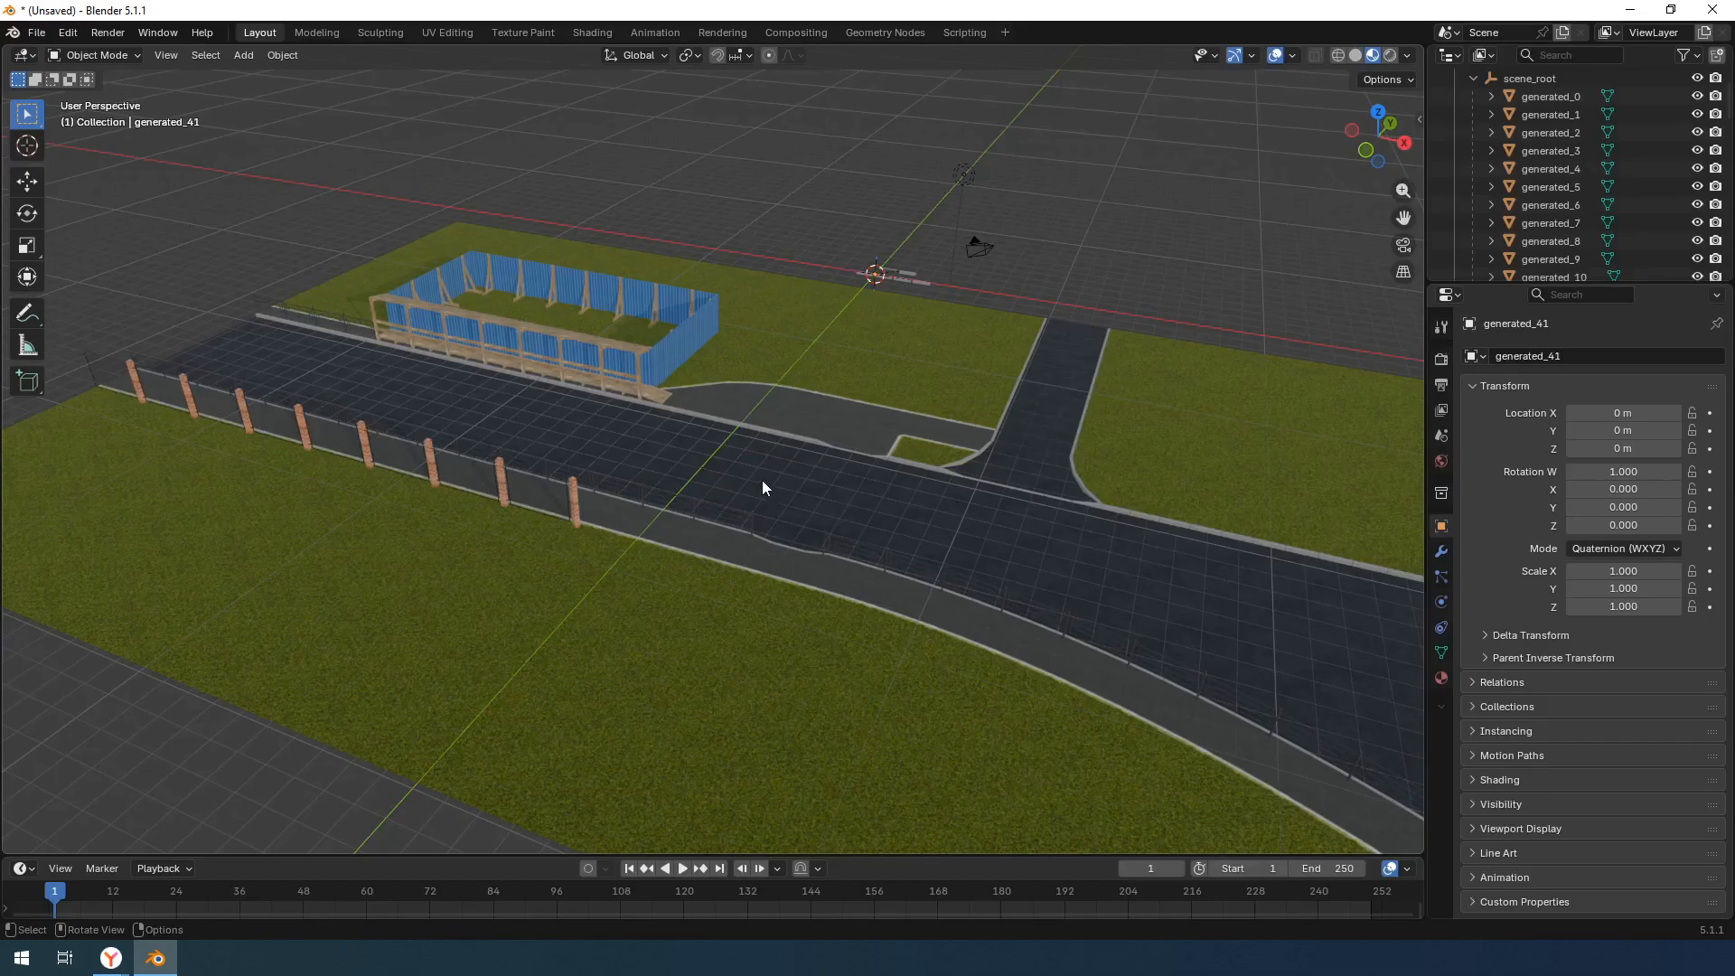
- Switch to Blender and inspect the imported road scene with its fences from different angles
middle_click_drag(762, 480, 796, 488)
scroll(949, 520, "up", 5)
middle_click_drag(951, 522, 895, 589)
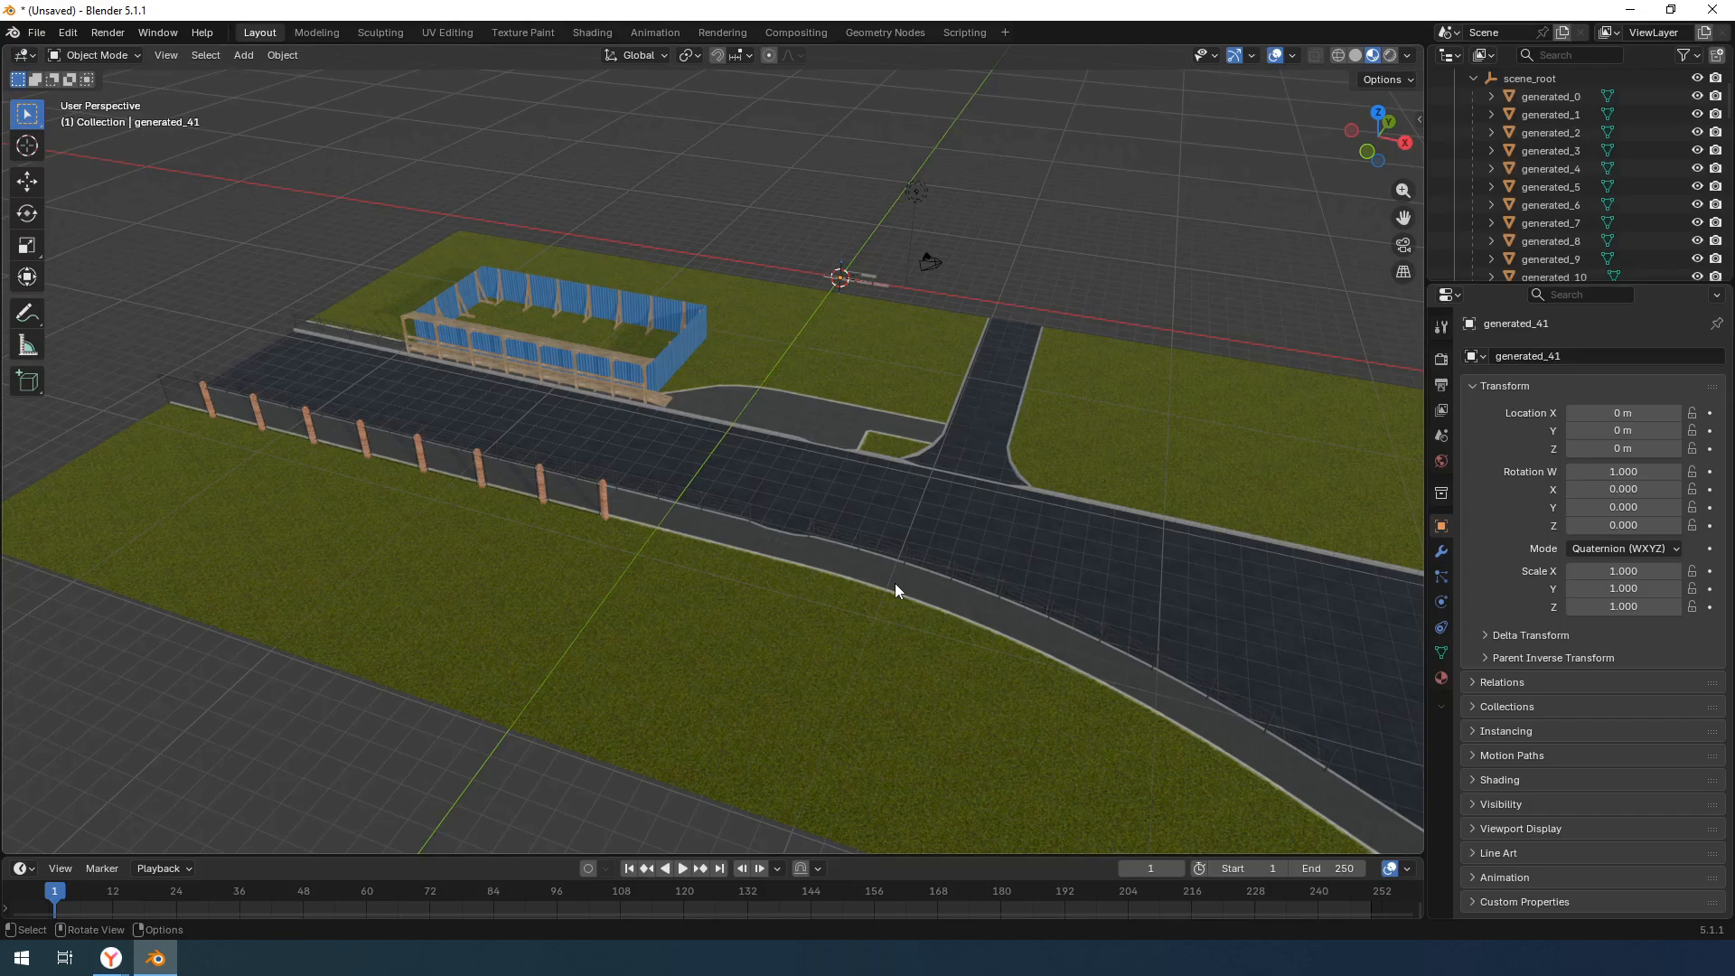